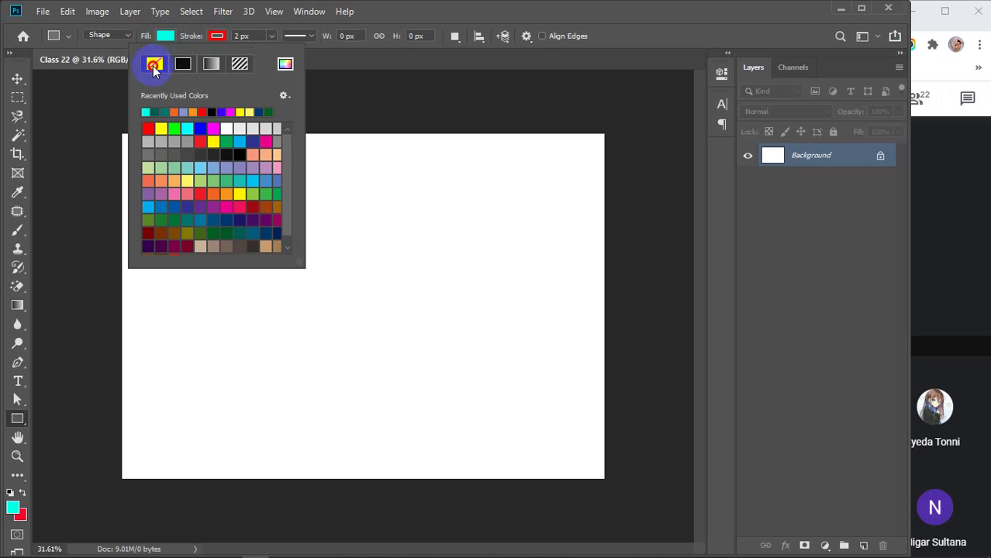
Set the shape fill to orange and draw a rectangle about 1213 by 746 px near the middle of the canvas
click(161, 36)
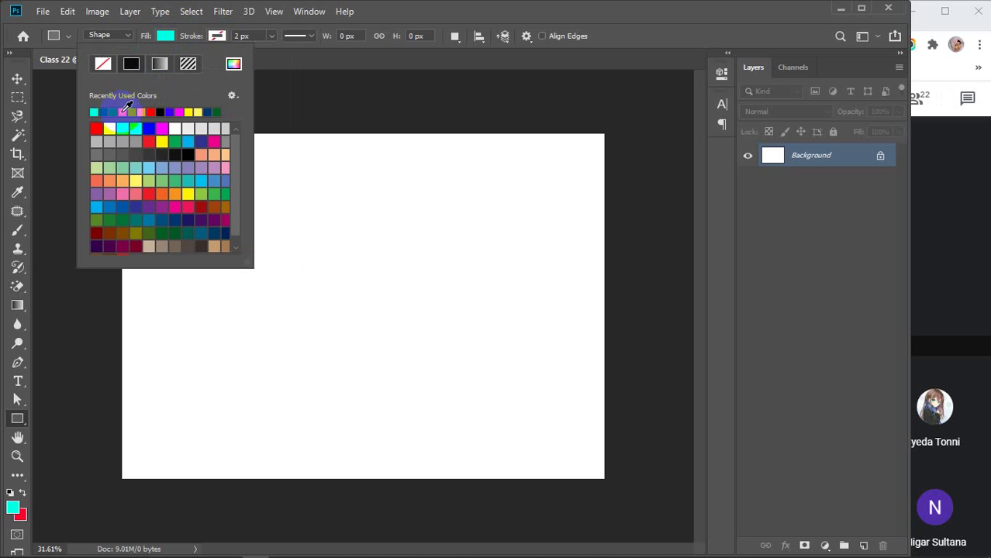
click(143, 112)
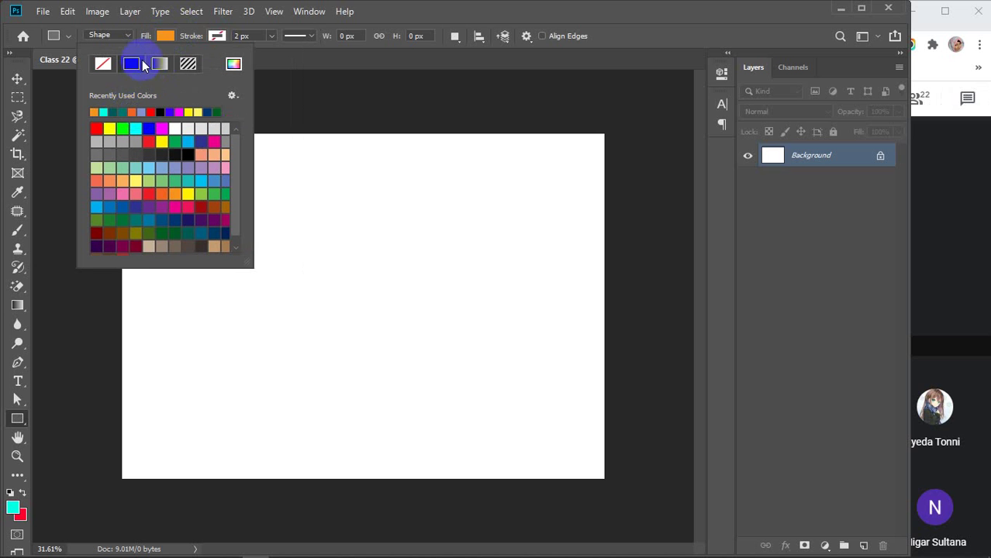
click(166, 35)
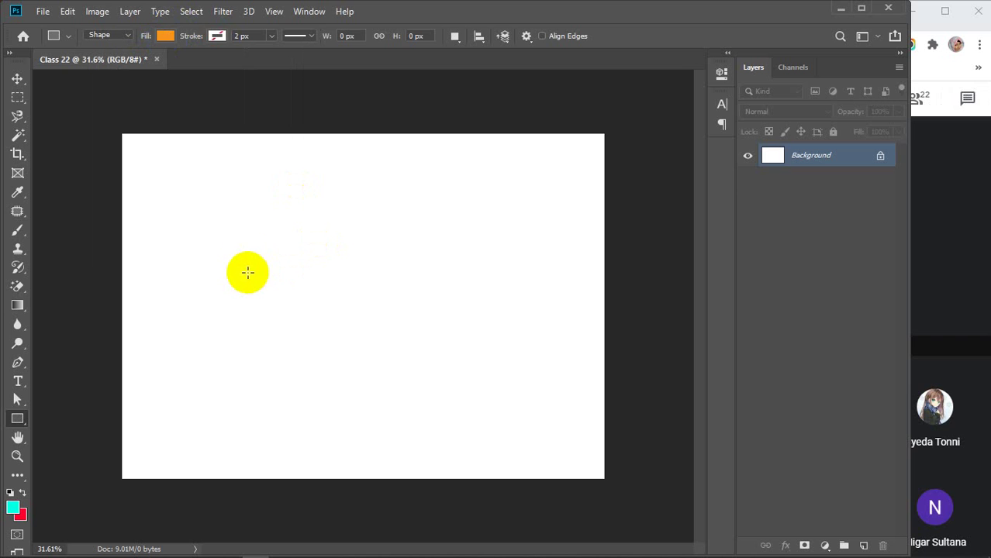
drag(210, 217, 488, 384)
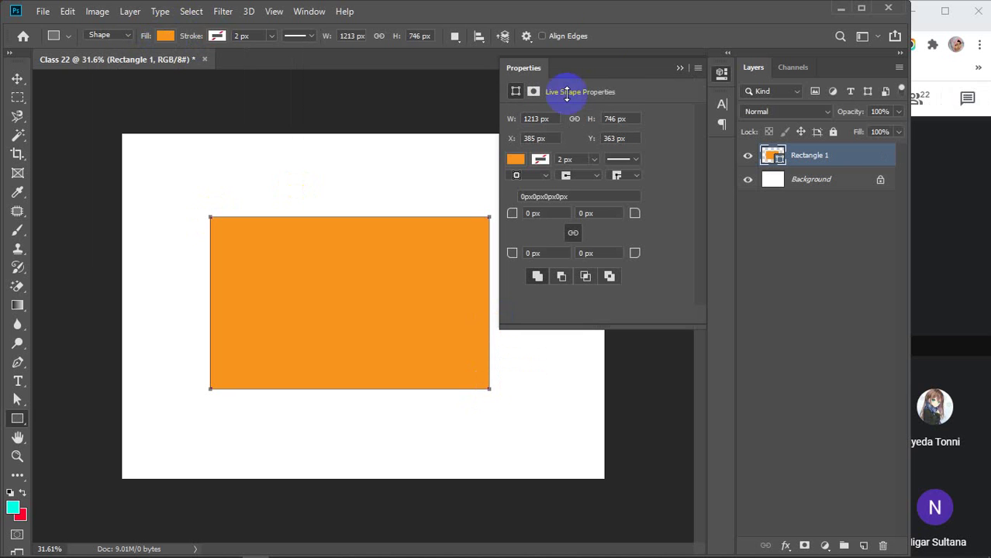
click(679, 68)
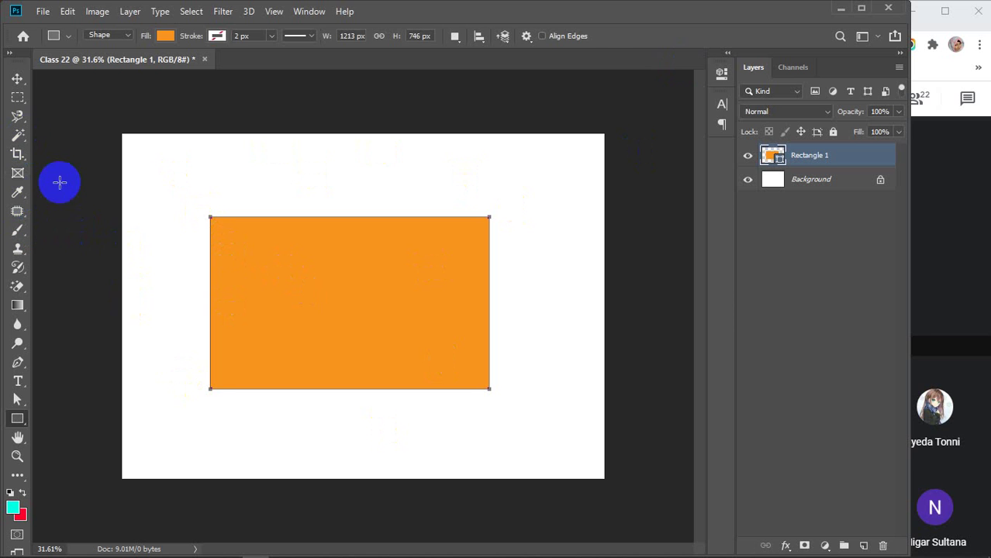
Centre the orange rectangle horizontally, slightly below the canvas middle, and narrow the program window slightly
key(v)
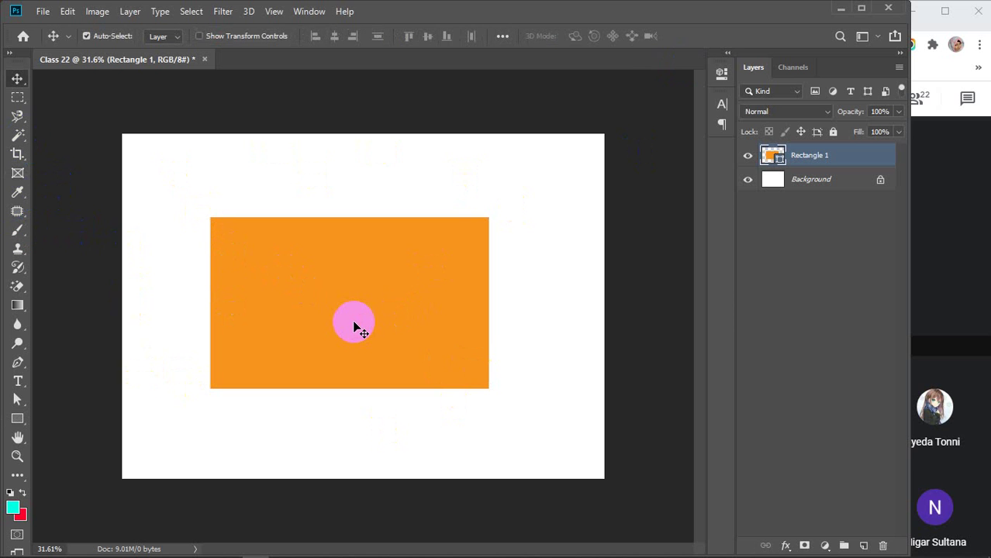
scroll(354, 325, up, 2)
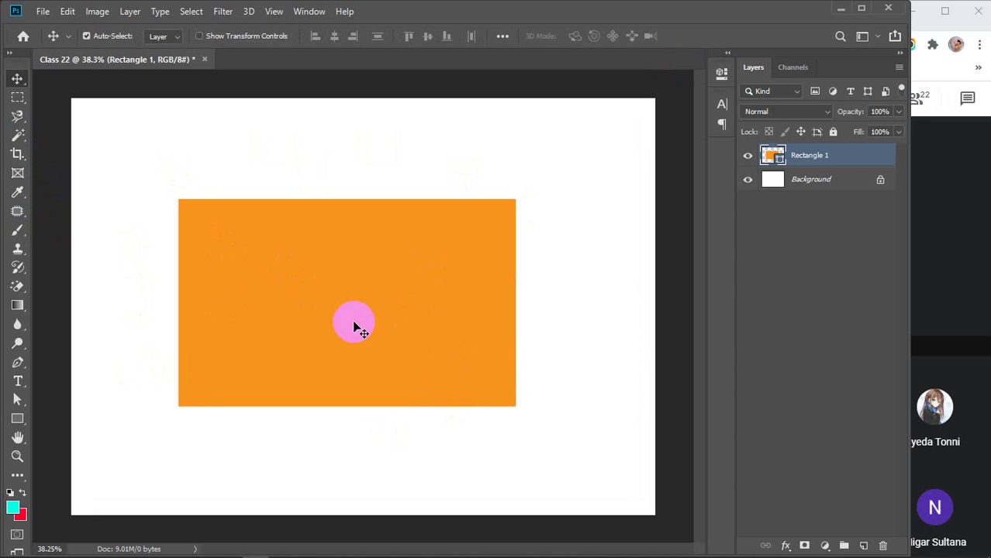
drag(290, 303, 302, 311)
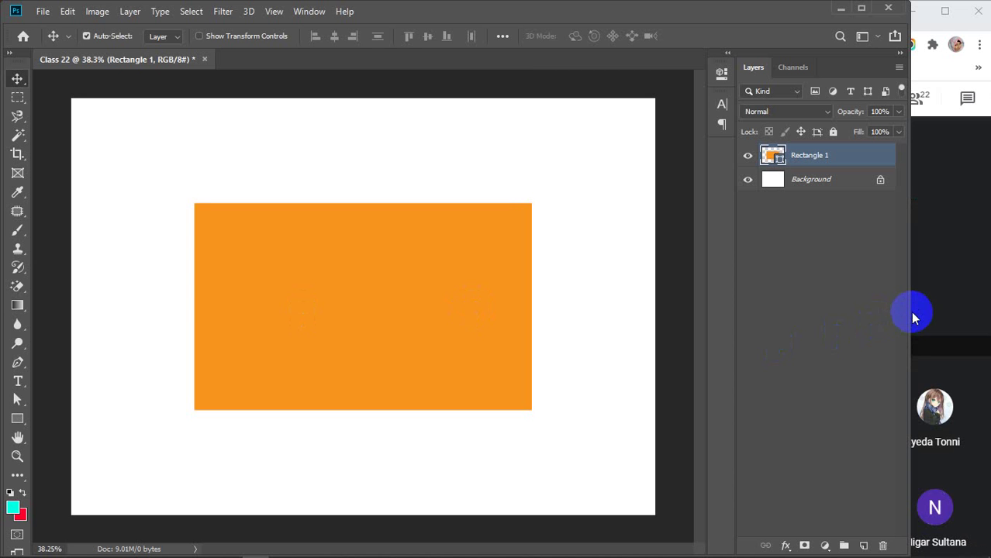
drag(909, 316, 880, 318)
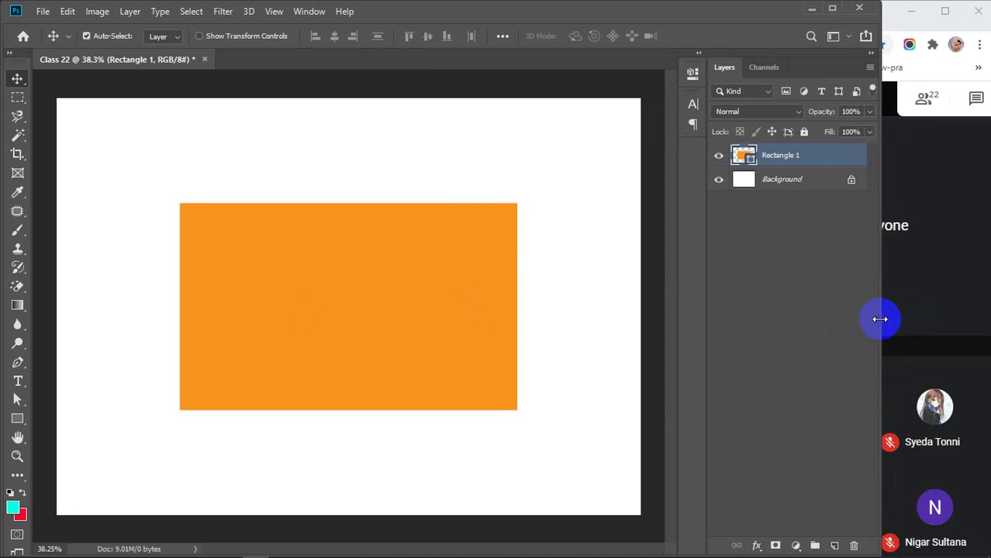
drag(374, 199, 399, 290)
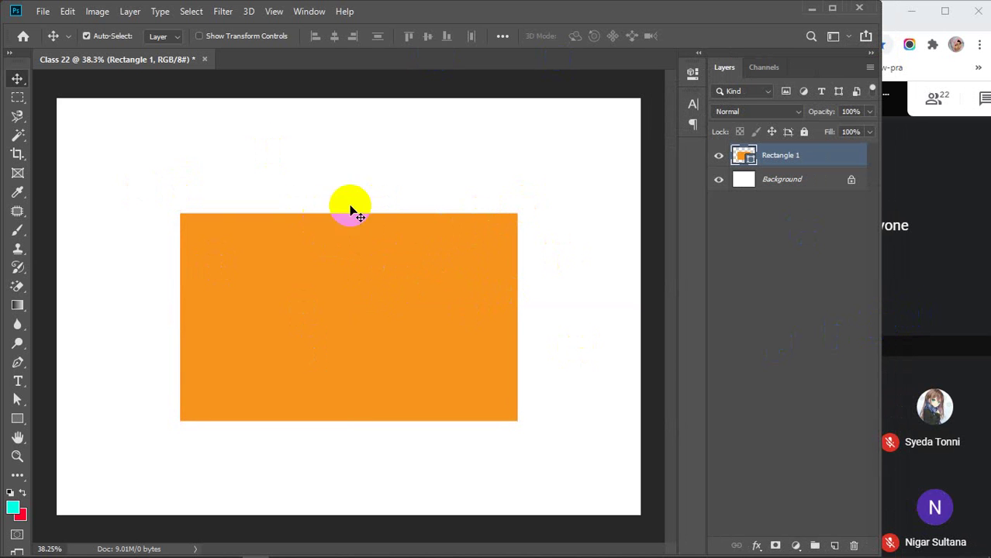
click(504, 232)
click(480, 258)
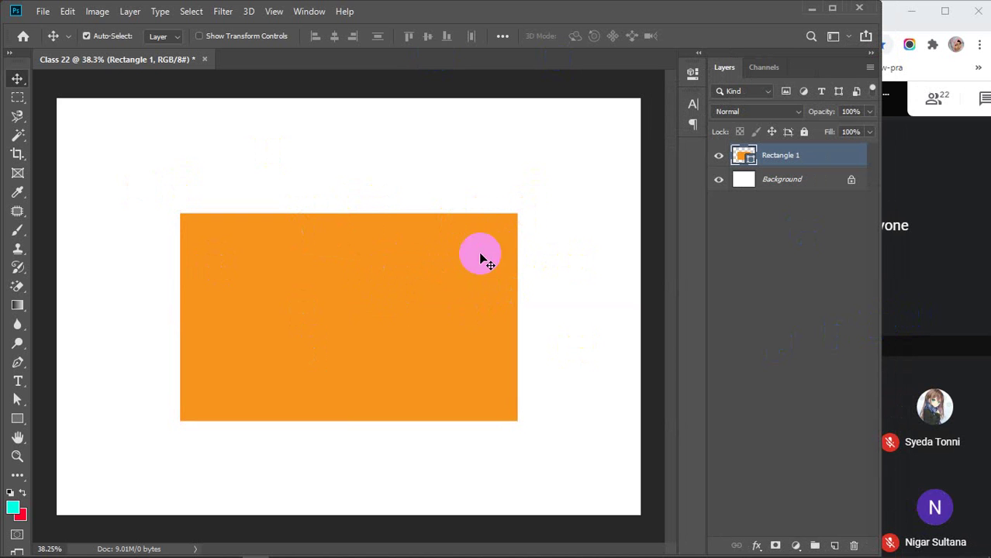
click(513, 221)
click(505, 275)
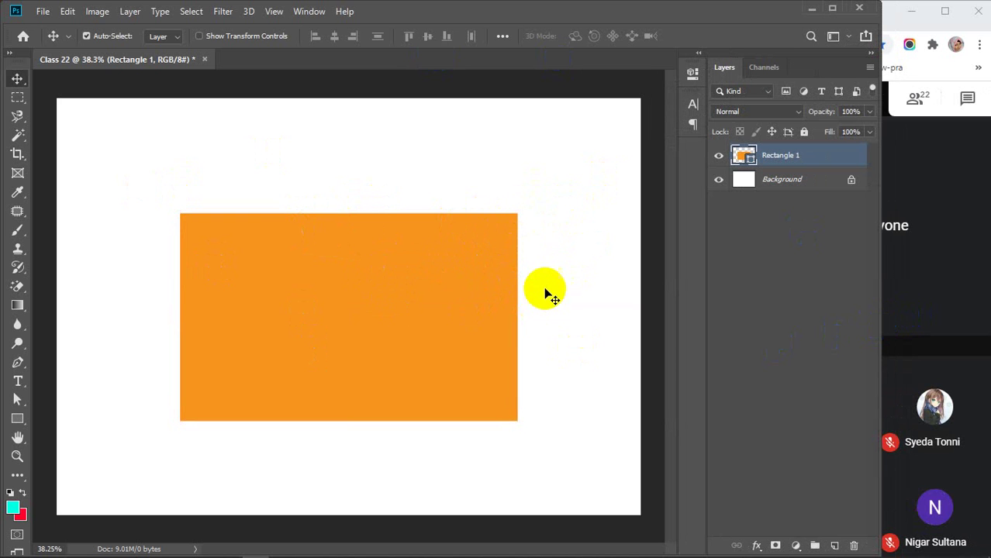
click(513, 223)
click(360, 242)
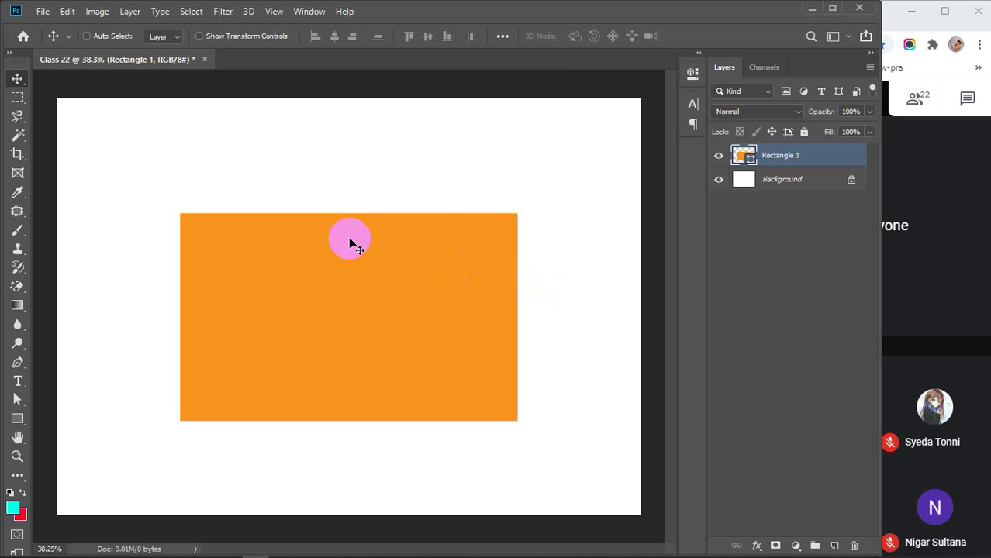
Skew the orange rectangle into an irregular four-sided shape by moving its upper-right, lower-right and upper-left corners
key(ctrl+t)
click(382, 275)
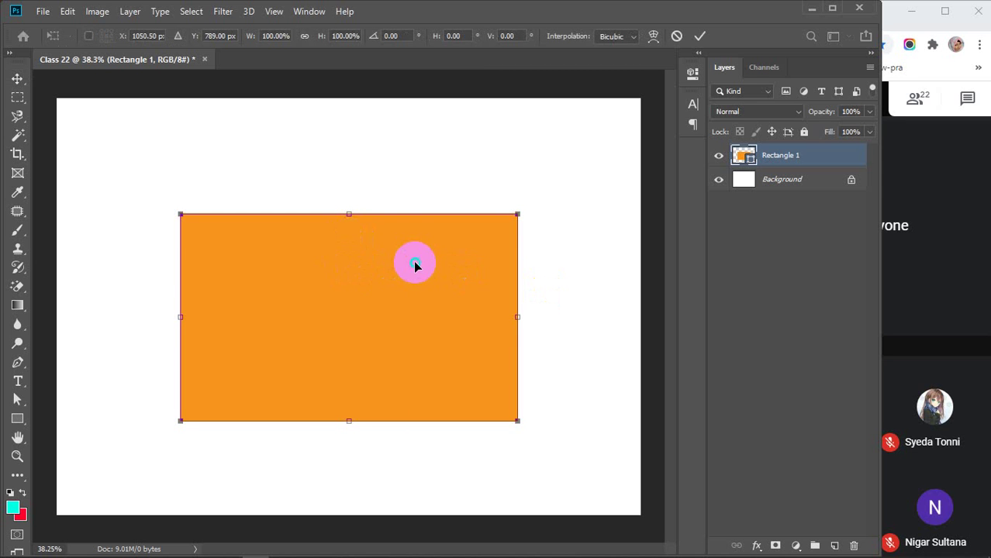
right_click(414, 266)
click(452, 318)
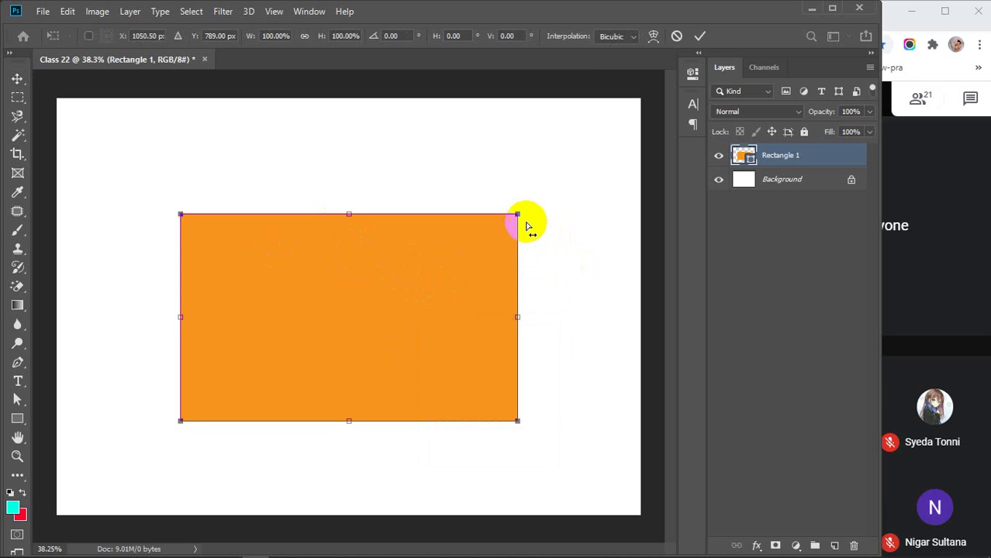
drag(517, 214, 641, 152)
drag(518, 421, 614, 481)
drag(613, 422, 609, 506)
drag(180, 213, 324, 186)
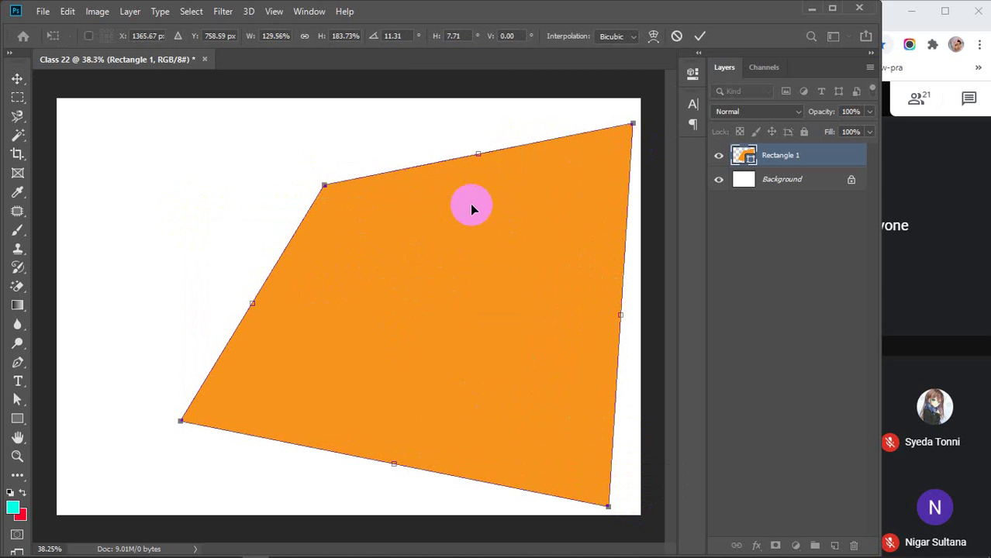
key(Return)
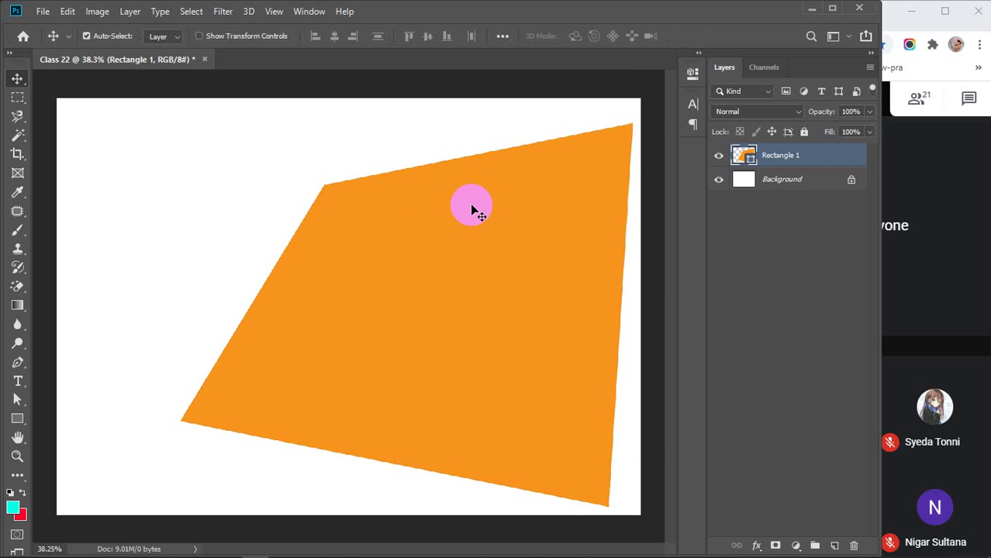
Delete the skewed shape and draw a new orange rectangle about 1028 by 657 px near the middle of the canvas
key(Delete)
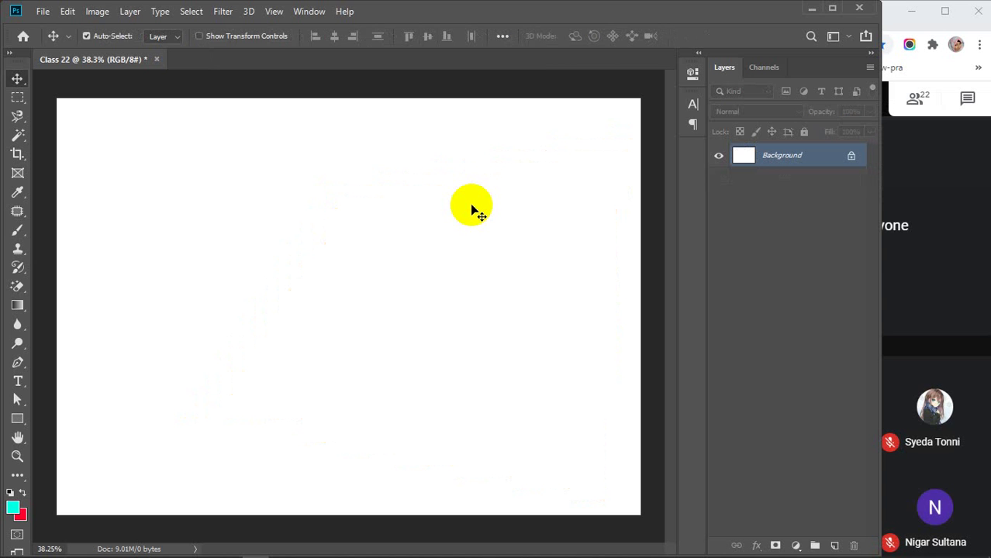
click(17, 419)
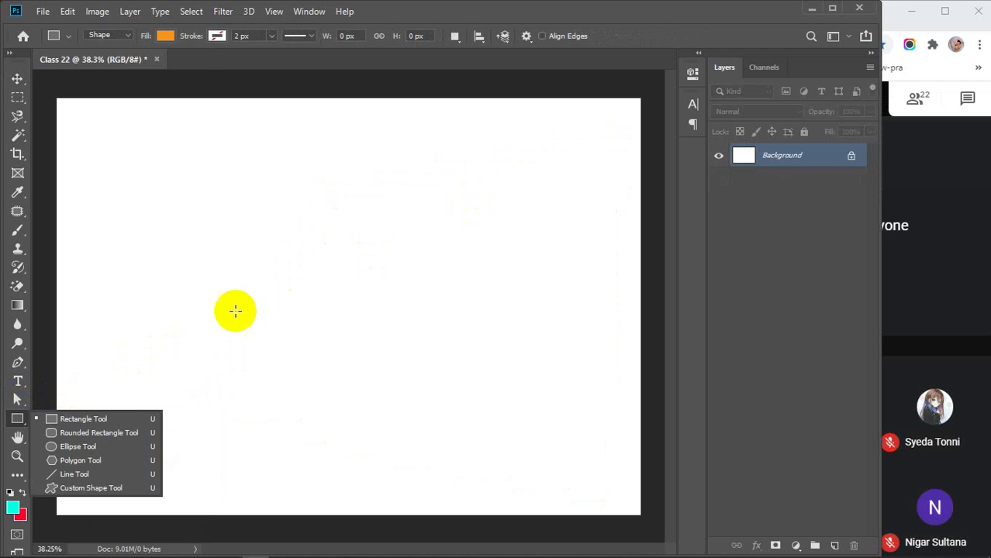
drag(205, 226, 490, 408)
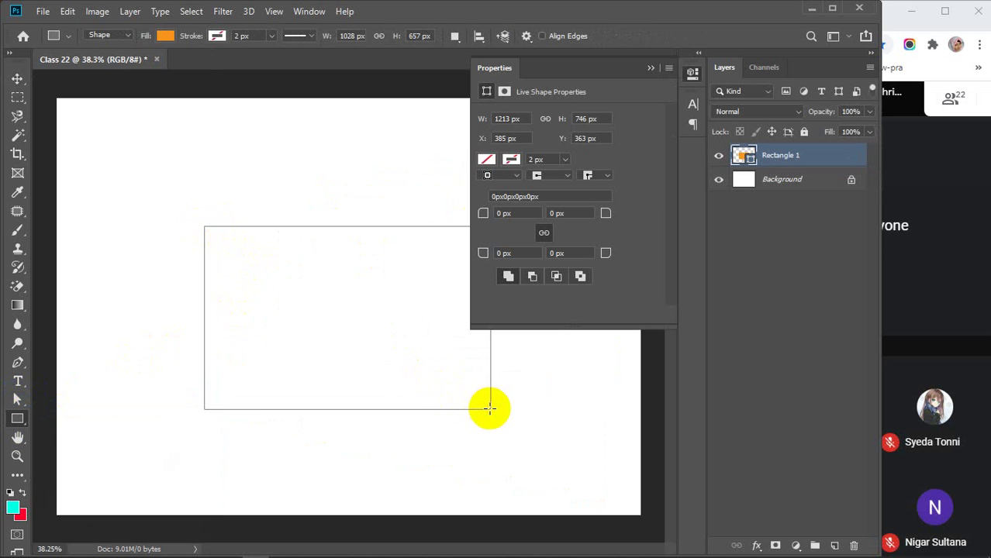
click(651, 68)
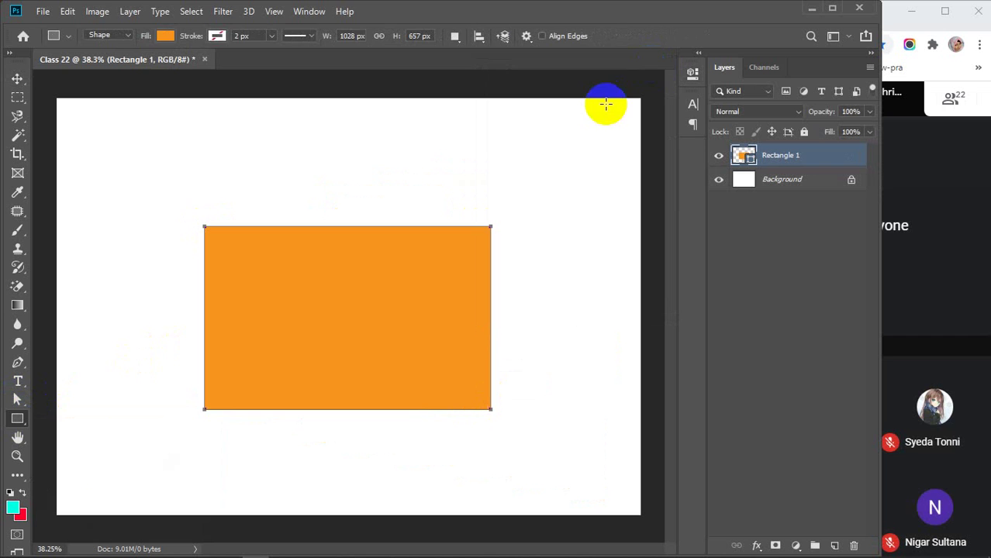
Activate the Direct Selection tool for the new rectangle
key(v)
click(17, 400)
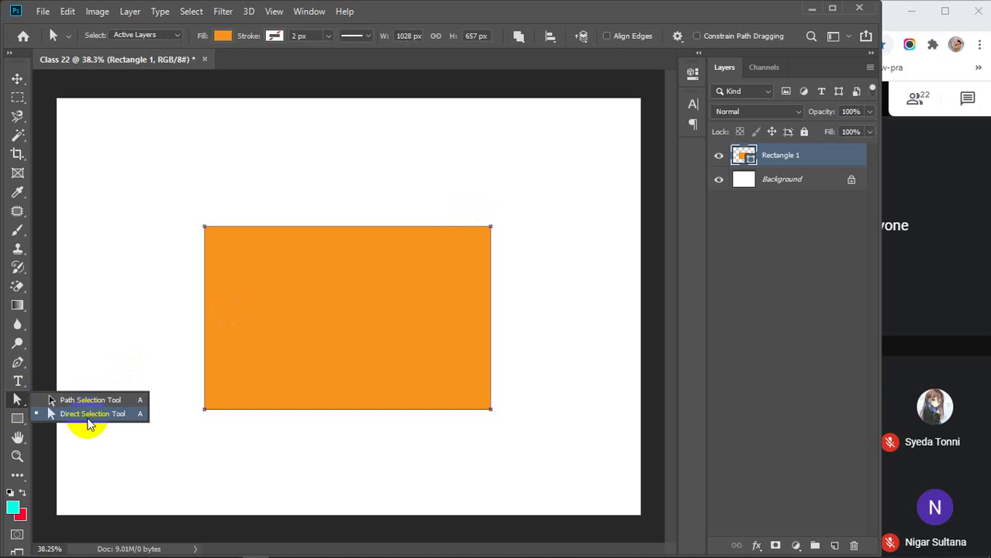
click(77, 413)
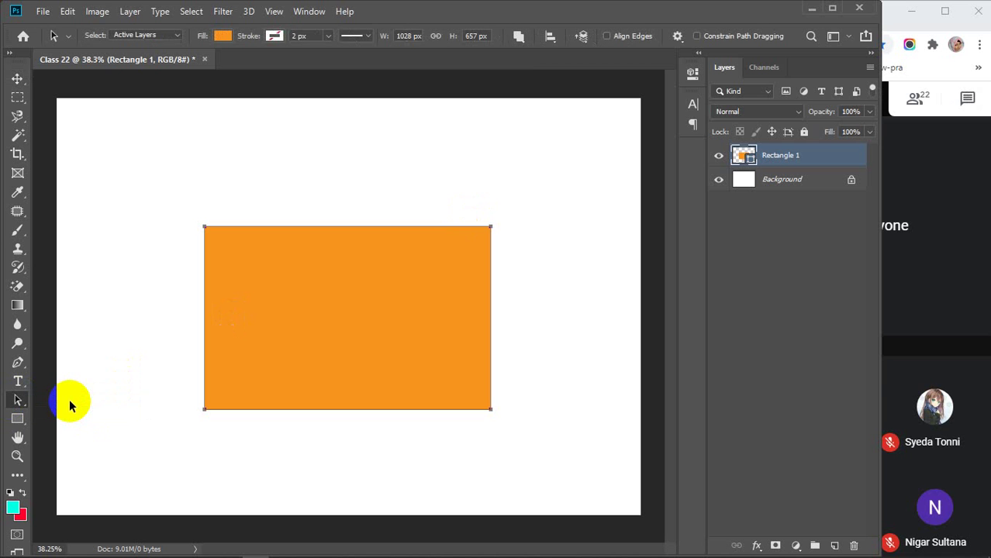
Deselect the rectangle's layer and try to select and move the shape with the Path Selection tool
key(v)
click(101, 376)
right_click(18, 400)
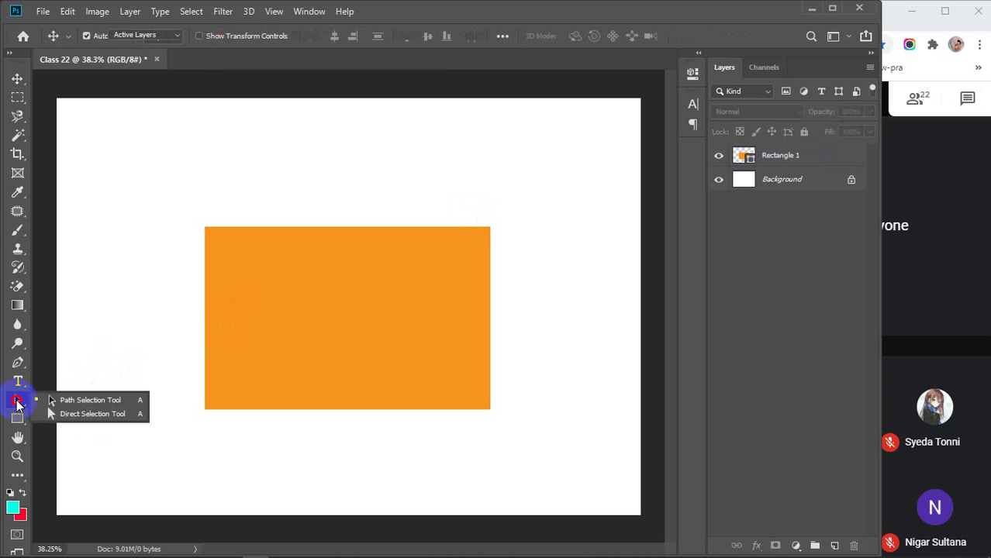
click(61, 398)
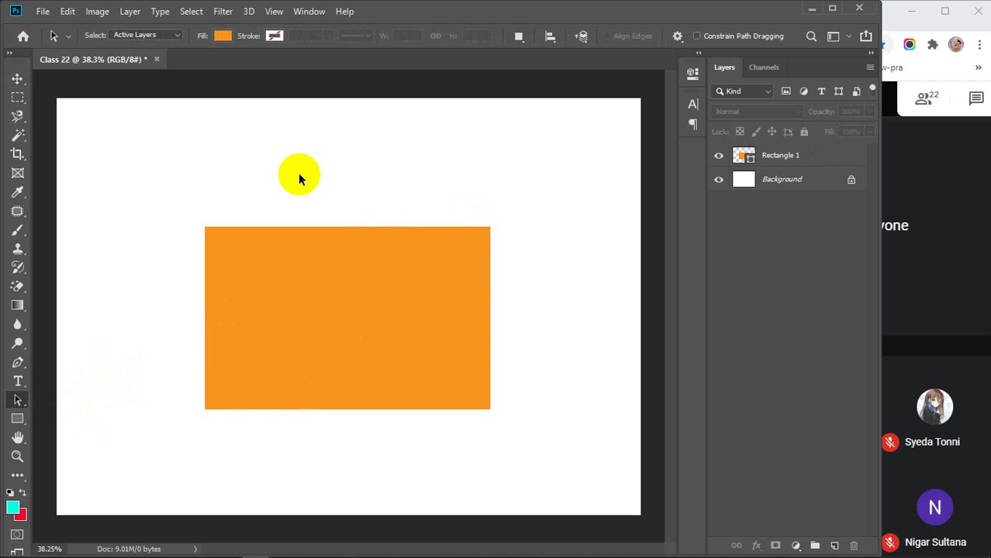
mouse_move(305, 232)
mouse_down()
mouse_move(326, 275)
mouse_move(386, 308)
mouse_move(367, 310)
mouse_up()
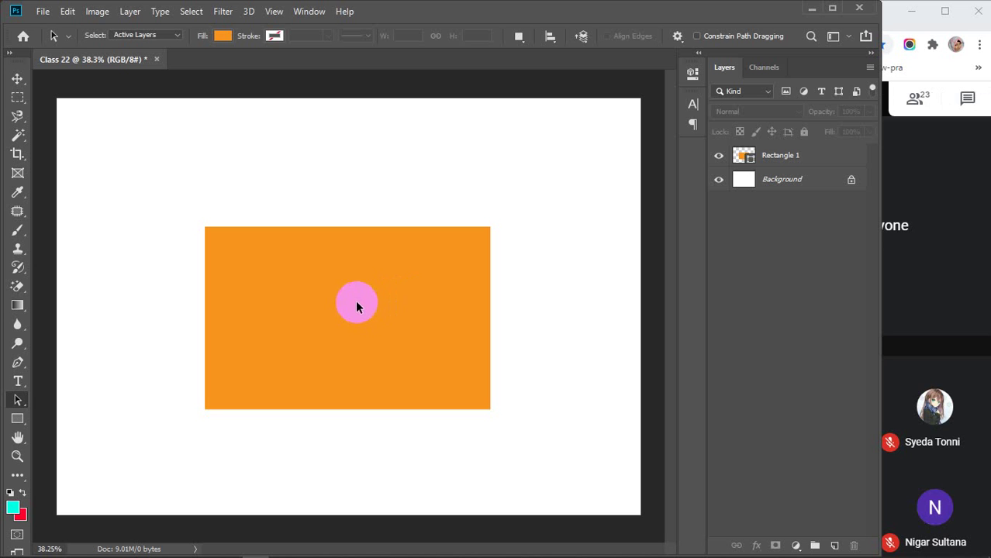
drag(356, 301, 380, 261)
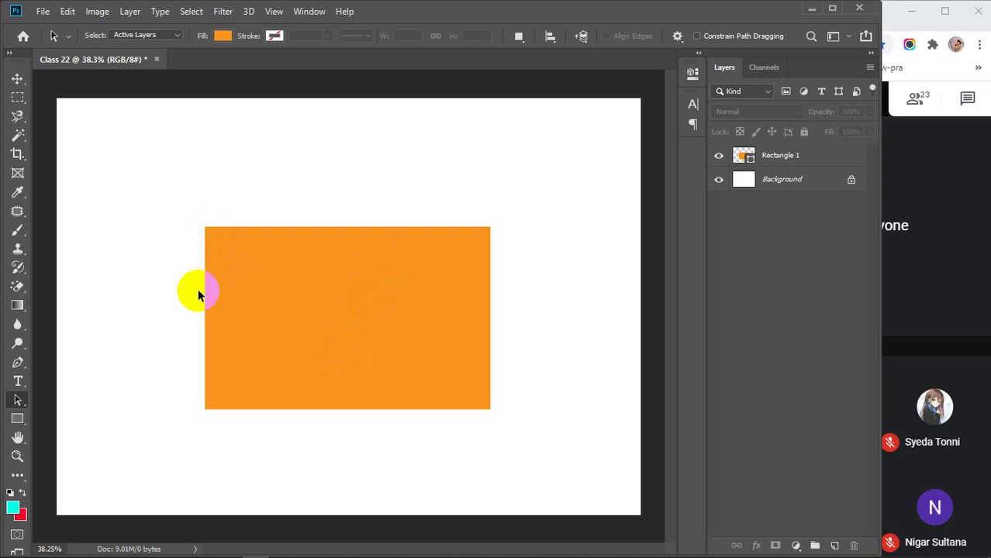
Switch to the Direct Selection tool and try to select the rectangle's path with a selection area around the whole shape
right_click(16, 401)
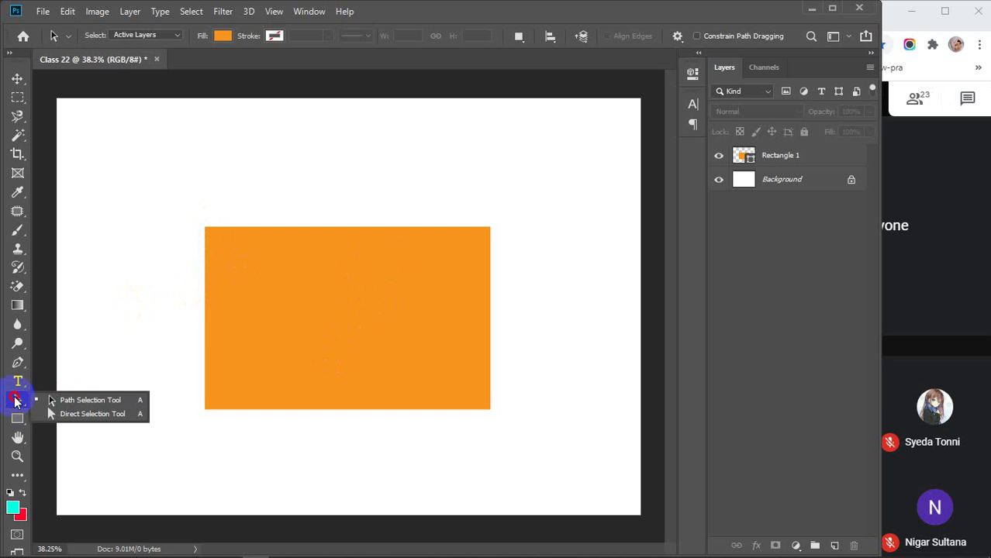
click(78, 413)
drag(225, 263, 316, 343)
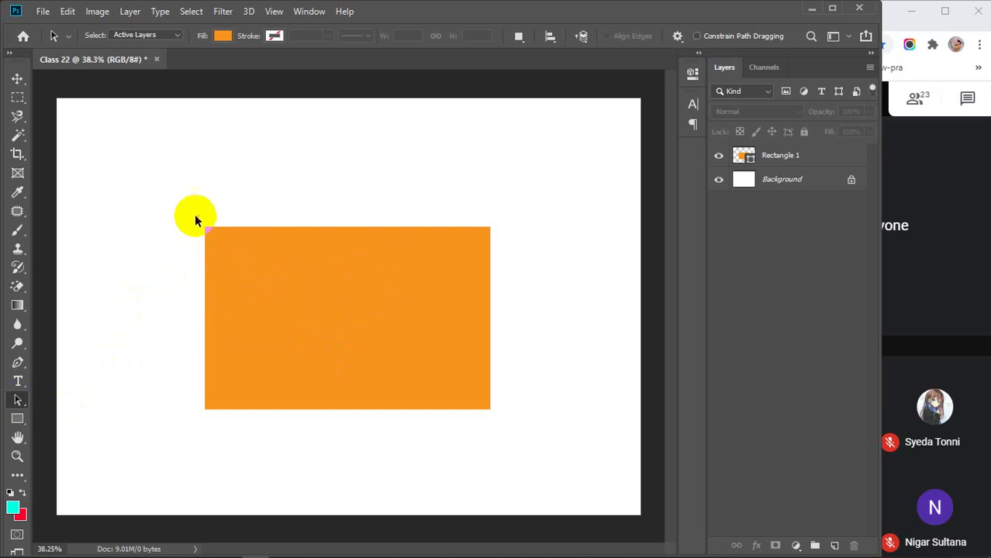
drag(181, 206, 506, 450)
drag(454, 389, 498, 380)
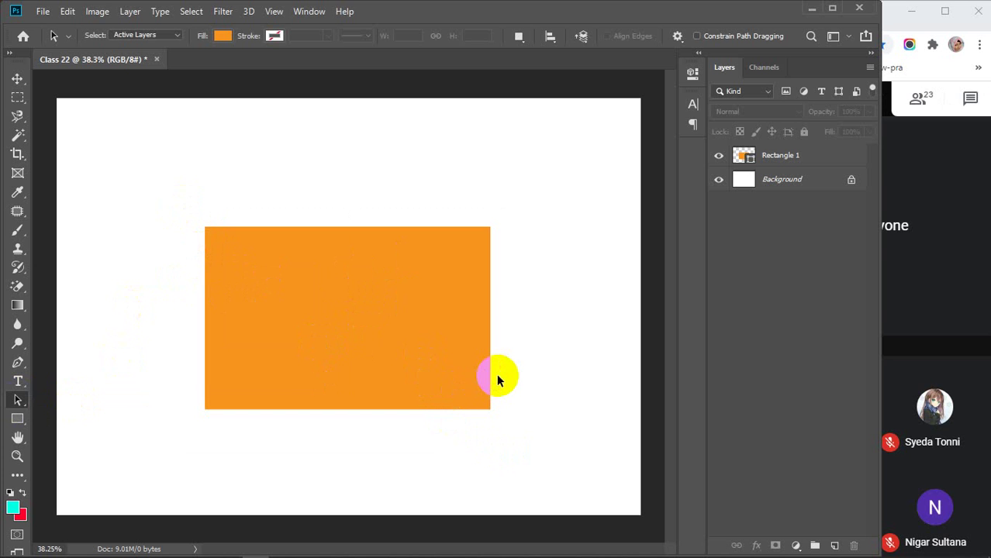
Keep the selection scope at Active Layers, make the Rectangle 1 layer active and select the rectangle's path
click(179, 37)
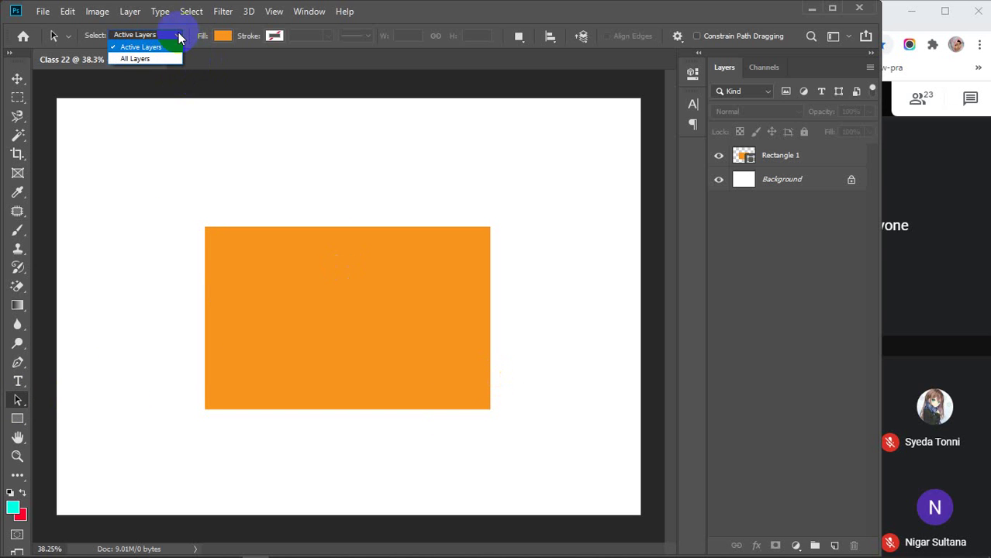
click(178, 35)
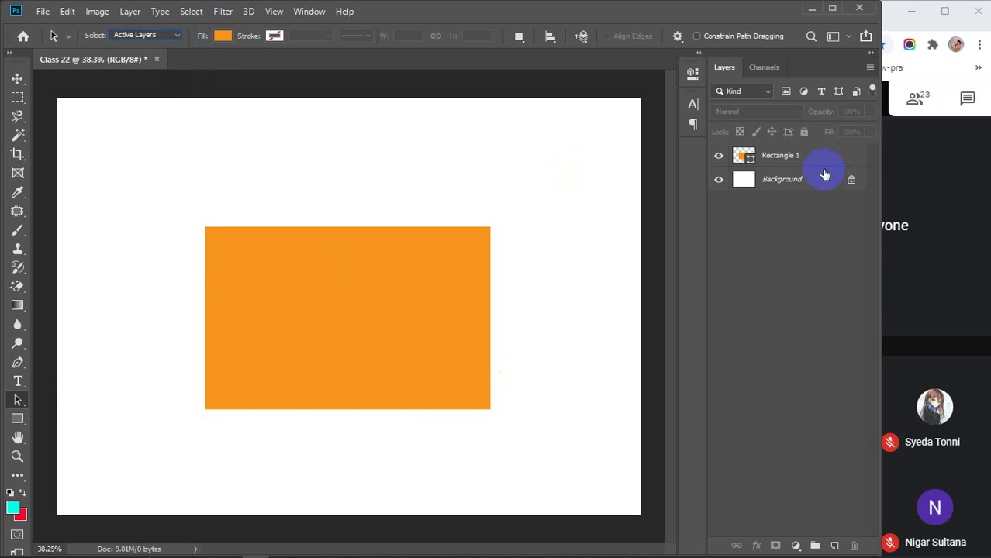
click(805, 161)
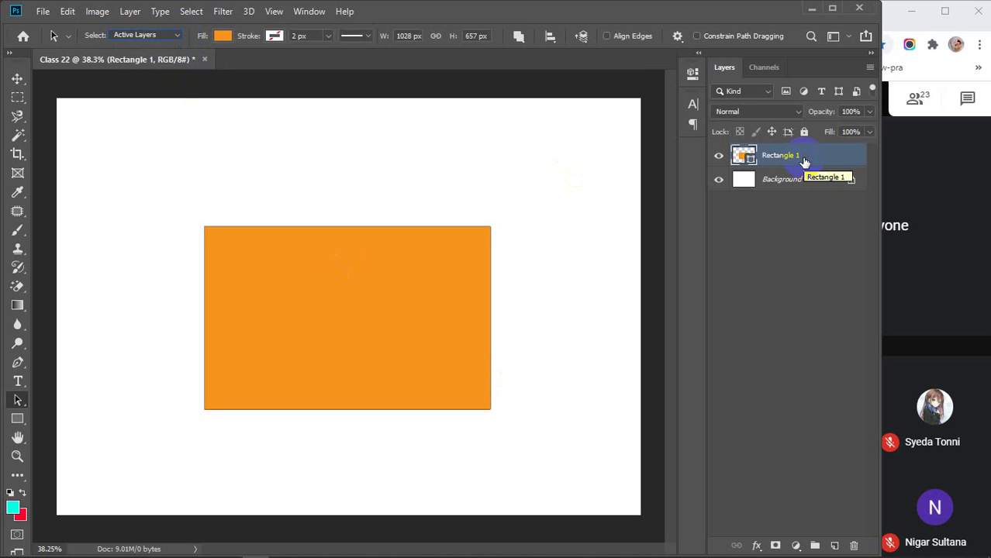
click(411, 302)
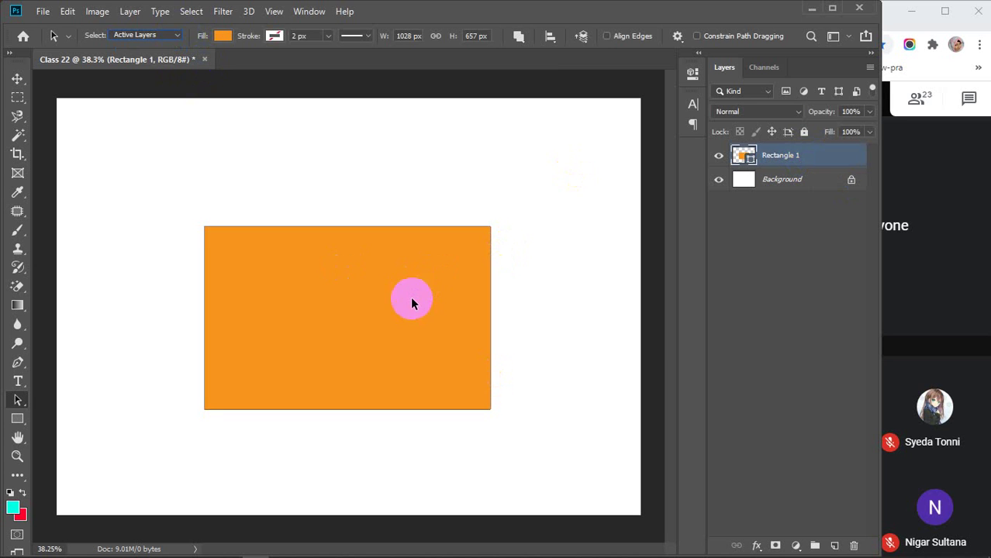
click(214, 227)
click(472, 223)
click(277, 414)
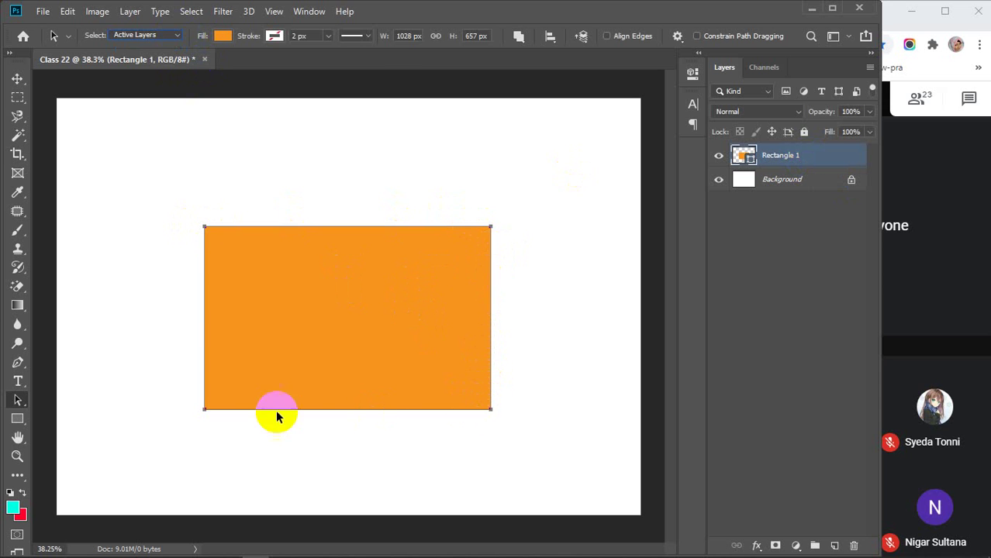
Examine the selected rectangle path's edges and its four corner anchor points
click(210, 246)
click(436, 239)
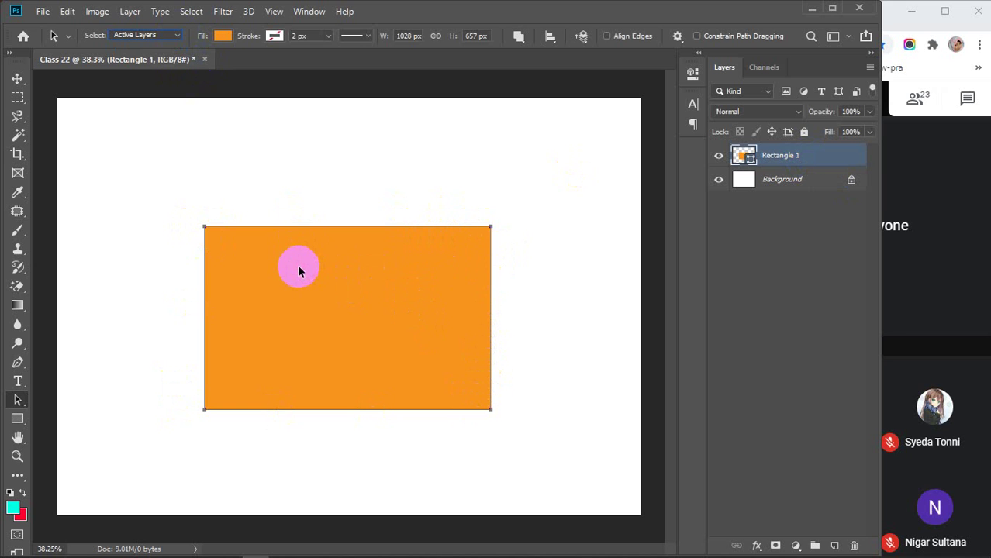
click(505, 264)
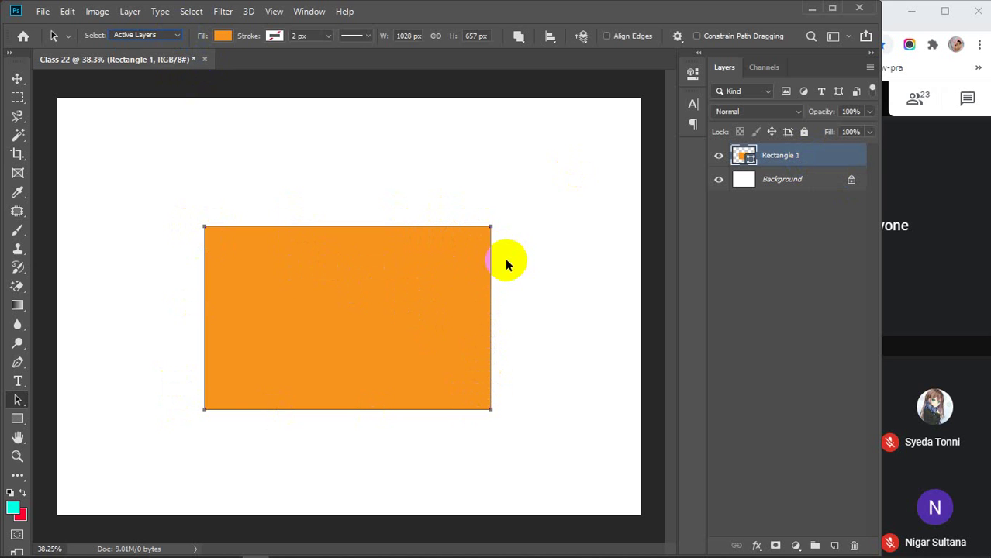
click(406, 352)
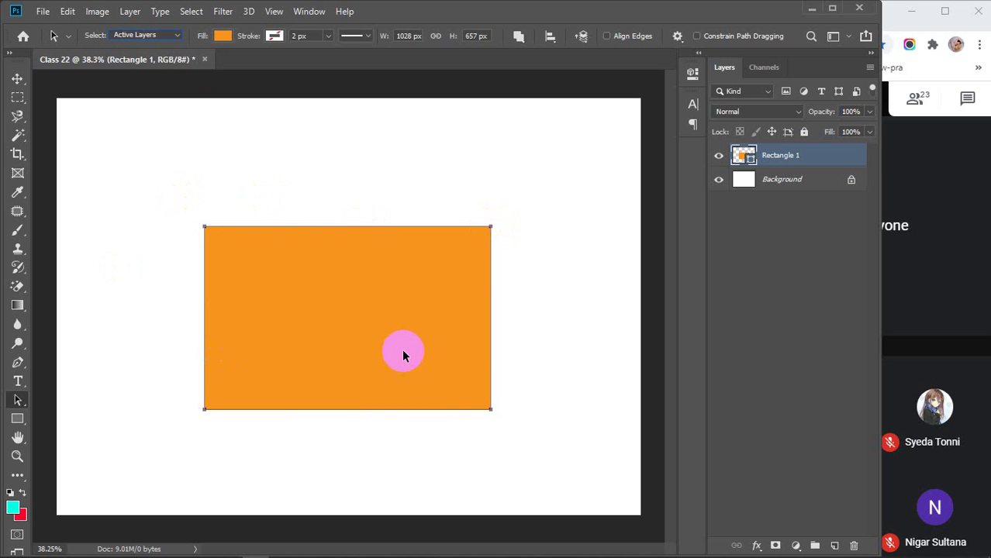
click(482, 256)
click(492, 230)
click(465, 409)
click(210, 412)
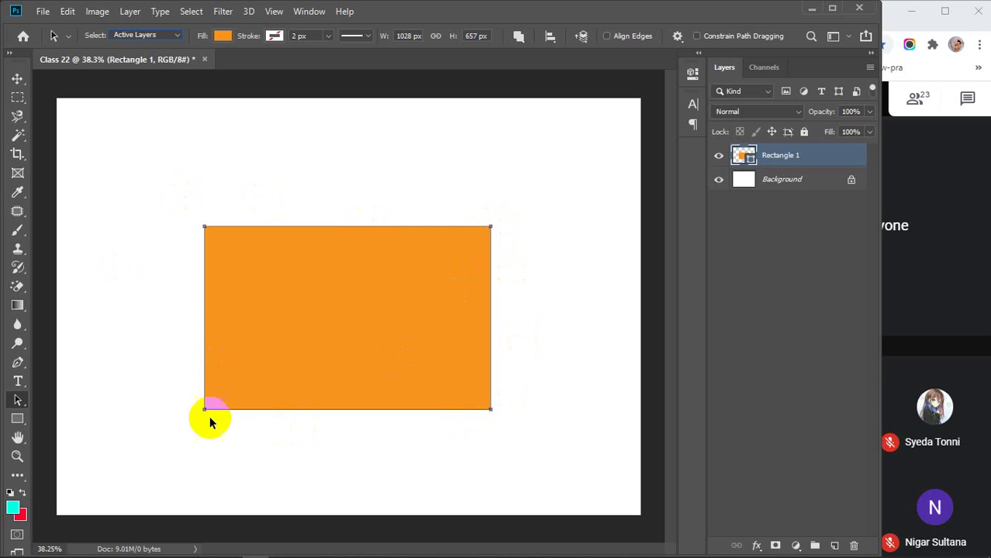
click(207, 248)
click(335, 252)
click(299, 233)
click(239, 239)
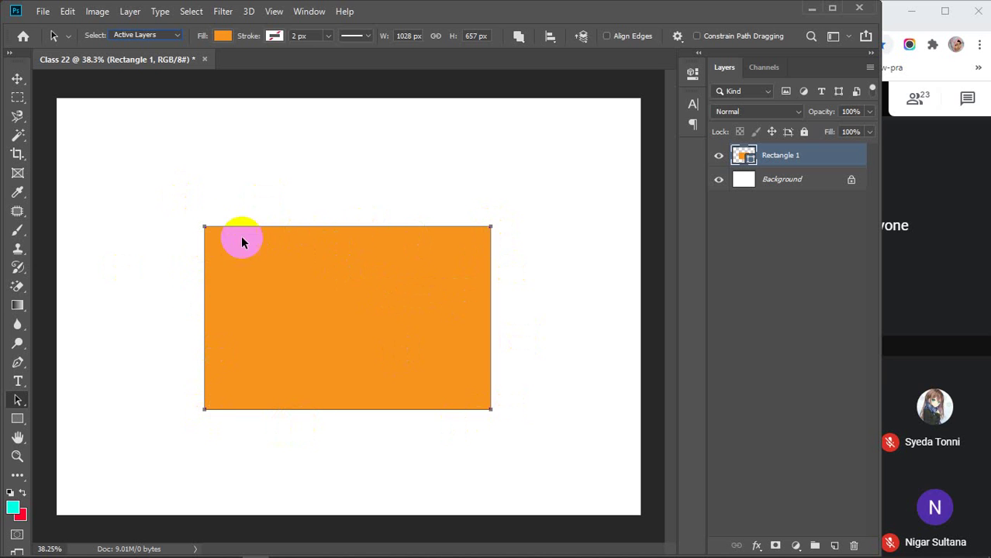
click(210, 231)
click(463, 242)
click(473, 252)
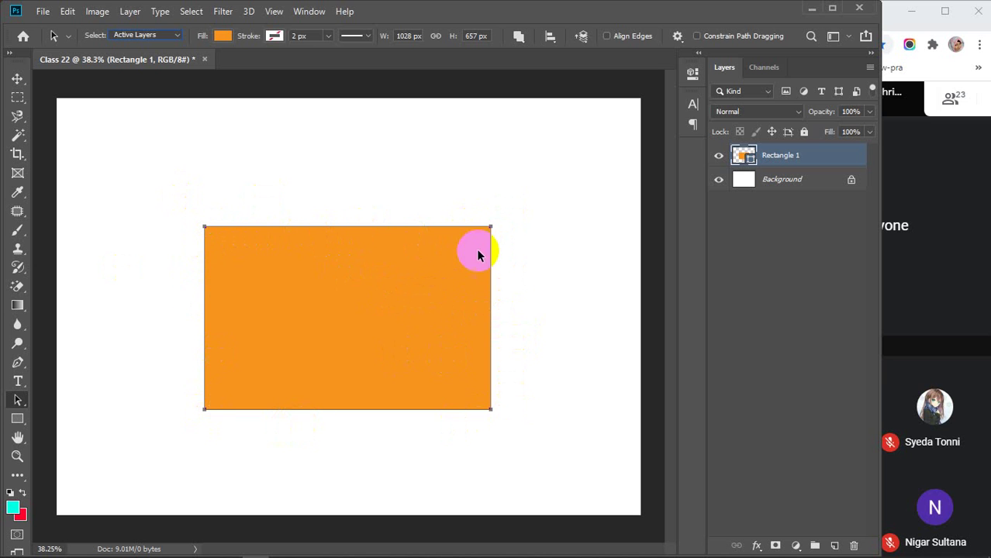
click(482, 232)
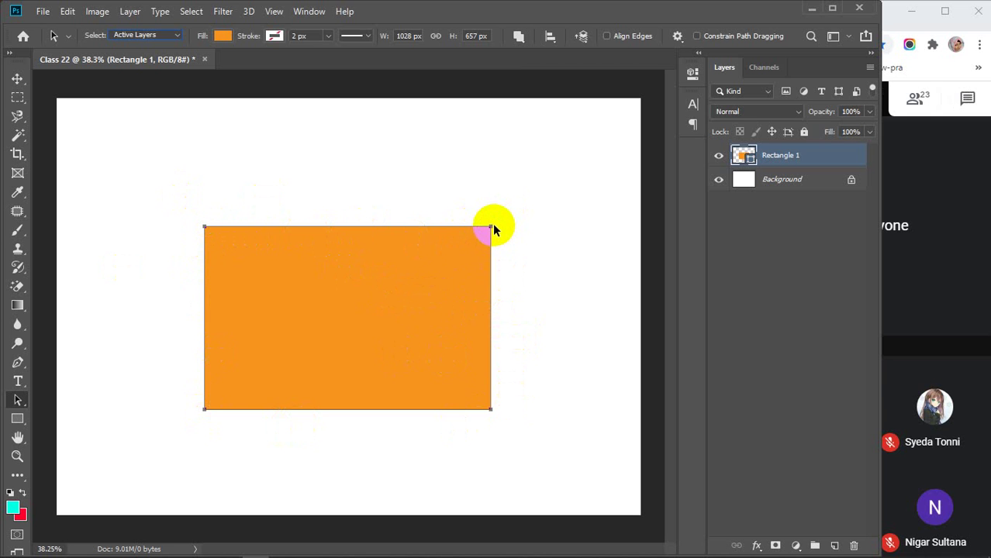
Move the whole rectangle slightly up and to the right with the Path Selection tool and deselect its path
drag(433, 314, 440, 289)
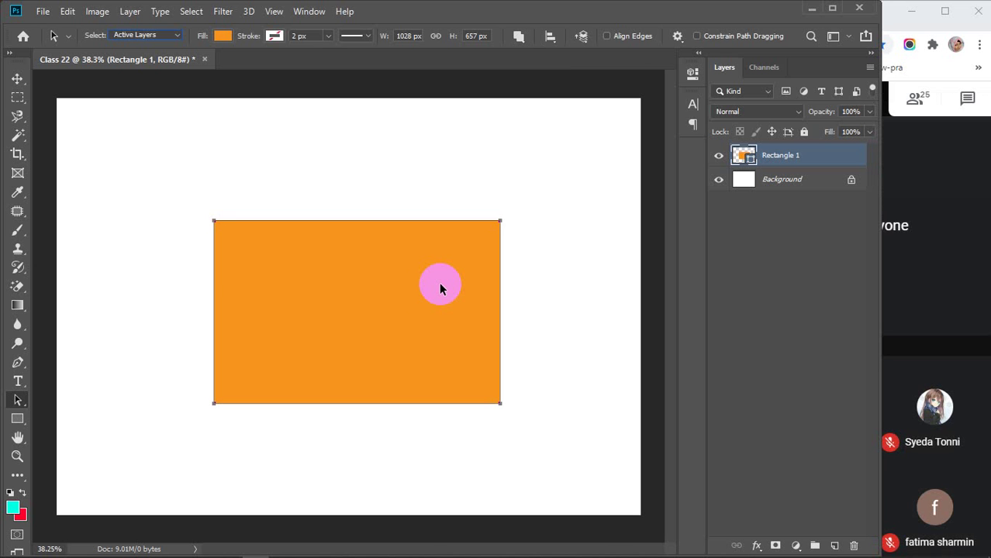
click(165, 303)
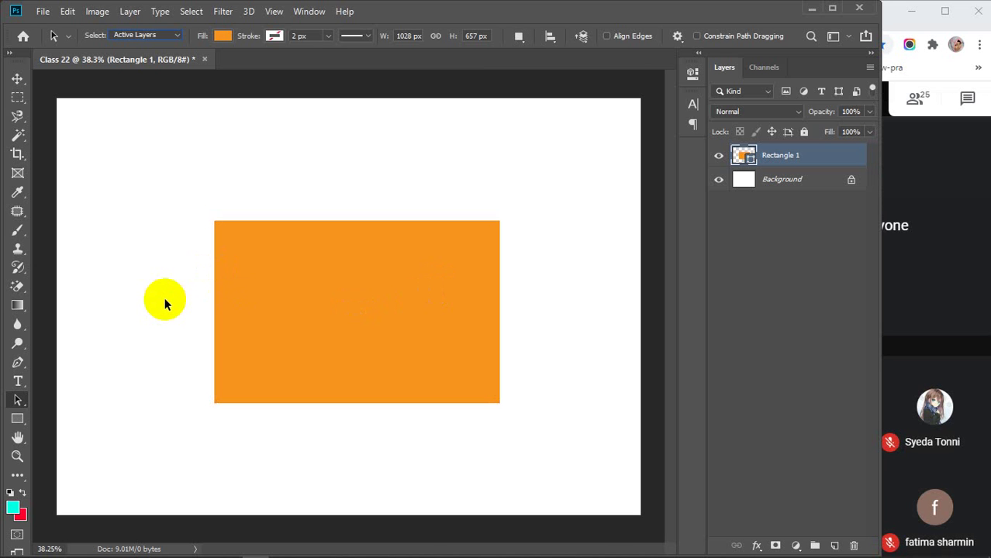
Switch to the Direct Selection tool and select individual corner anchor points of the rectangle
right_click(17, 400)
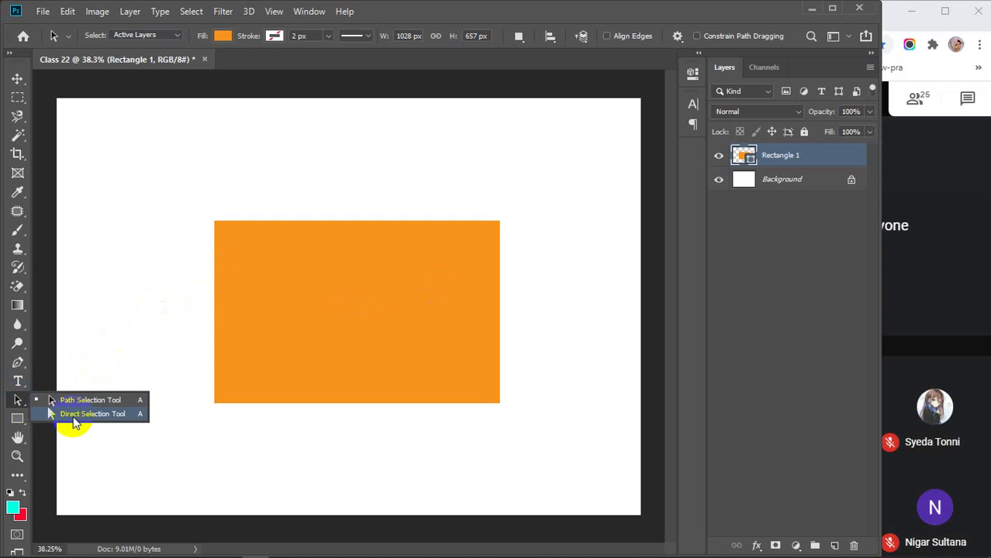
click(75, 414)
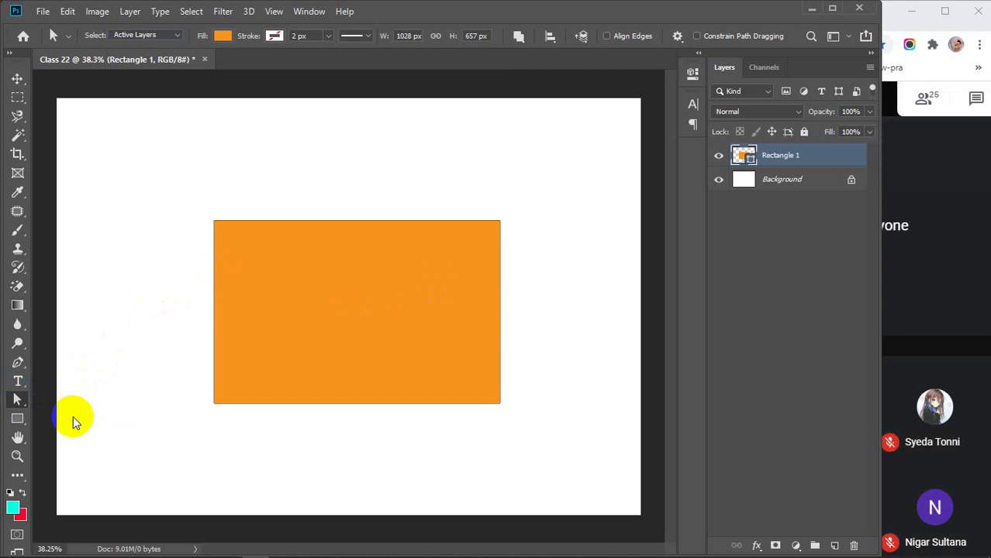
click(370, 304)
drag(370, 304, 397, 336)
drag(275, 254, 361, 337)
click(324, 265)
drag(324, 265, 214, 225)
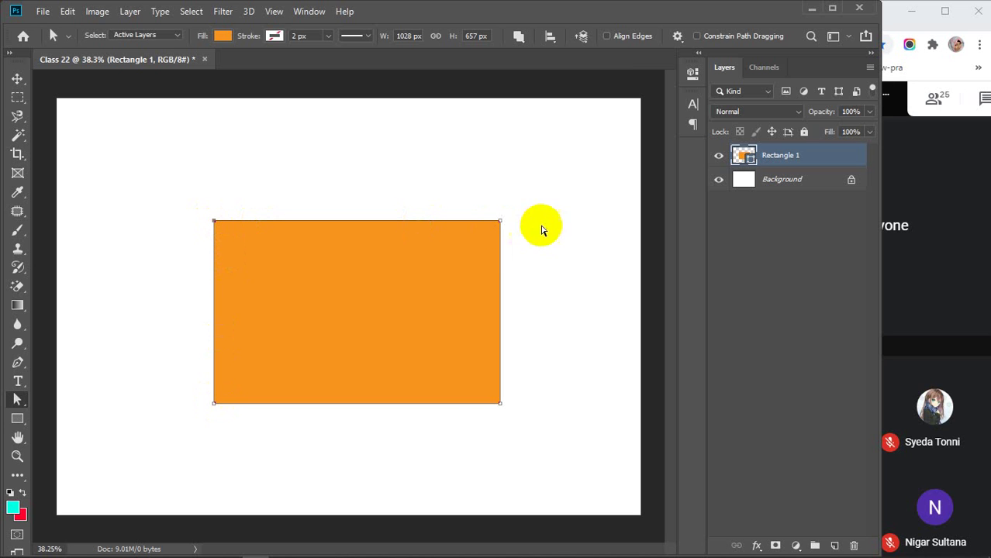
click(502, 223)
click(500, 403)
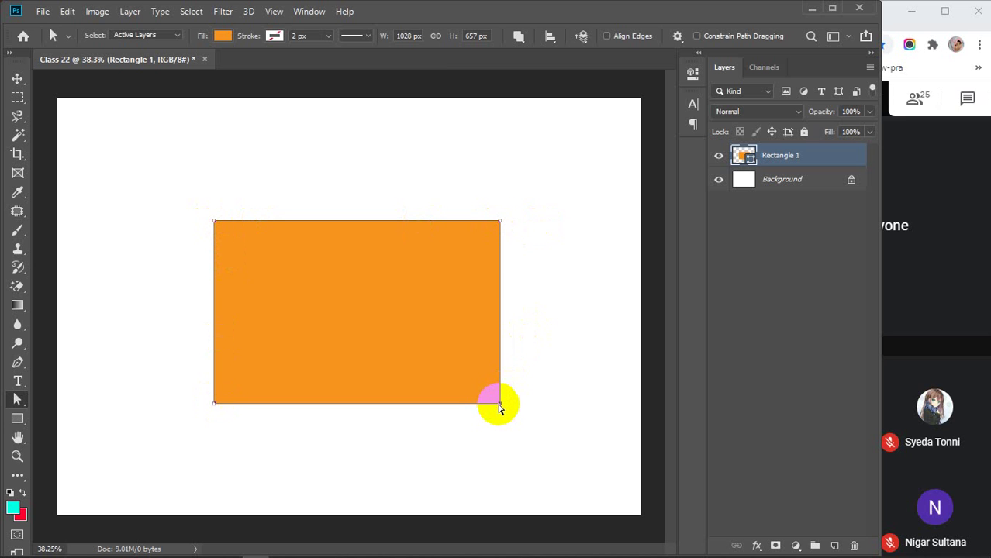
Select all of the rectangle's corner anchor points with a selection area around the shape
click(498, 264)
click(496, 394)
click(356, 329)
drag(152, 157, 484, 410)
click(209, 224)
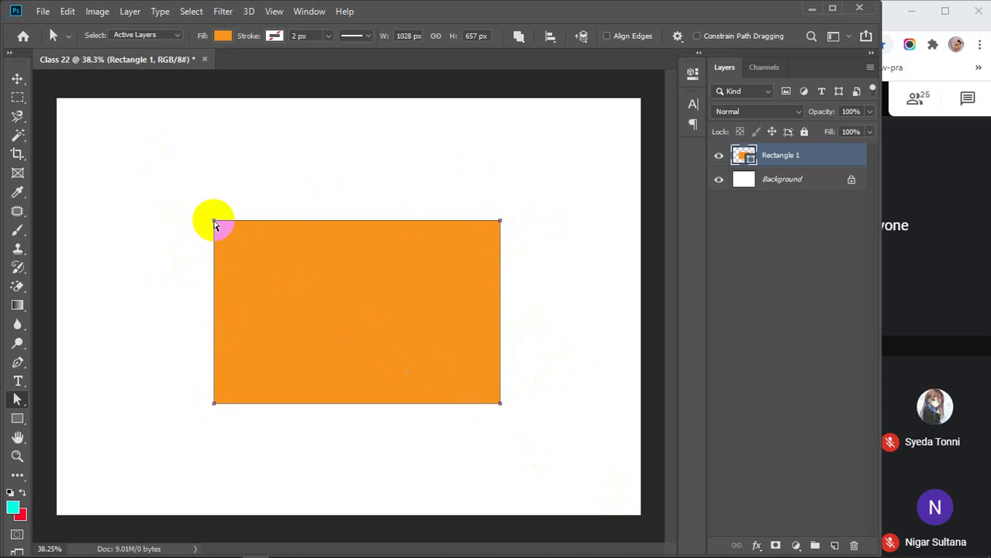
Examine the four selected anchor points and the edges between them at a closer zoom
click(428, 222)
click(486, 231)
click(363, 405)
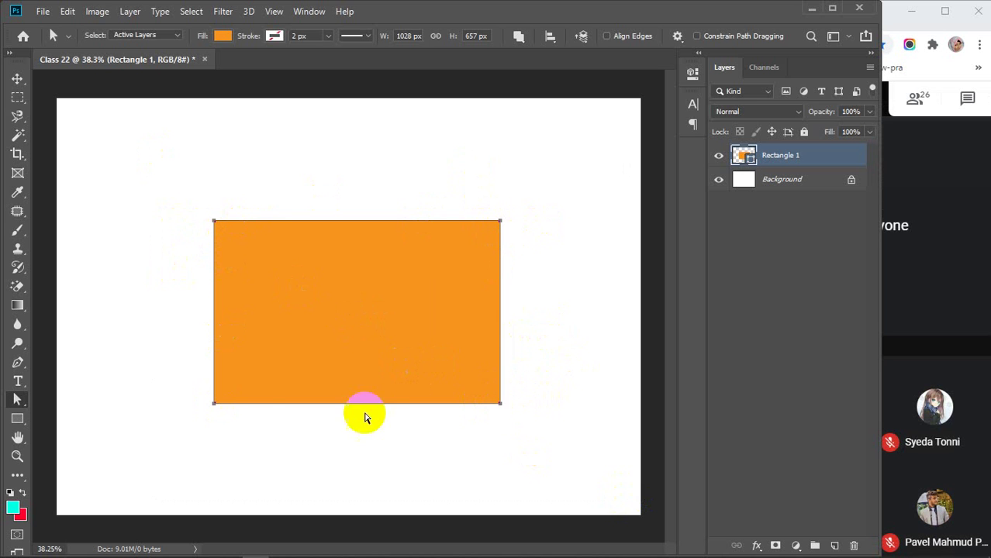
click(207, 399)
click(454, 209)
click(255, 309)
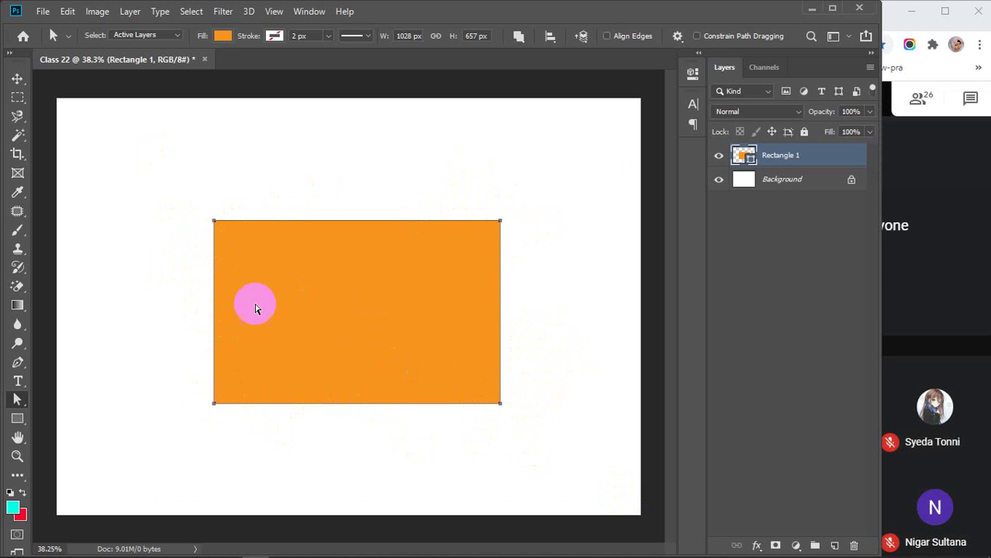
scroll(519, 396, up, 3)
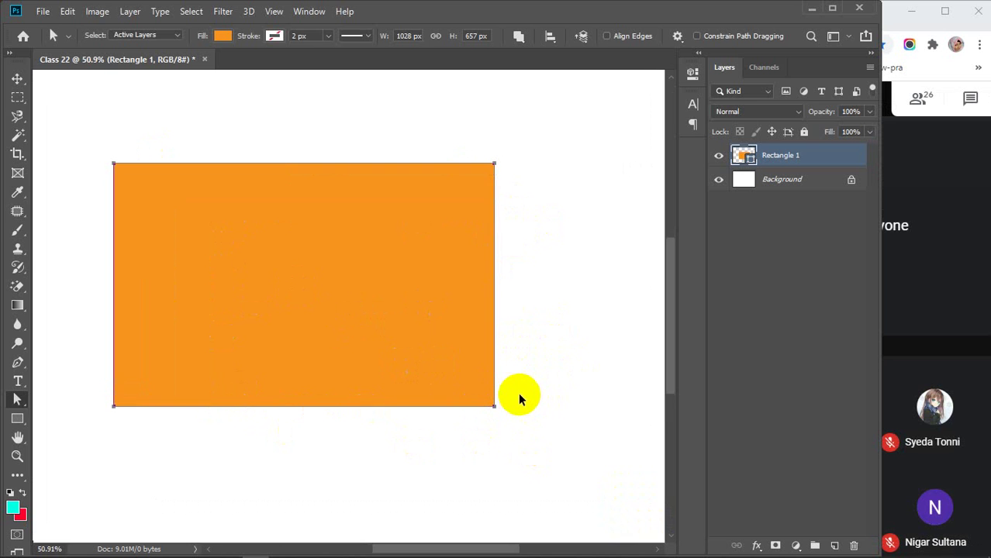
click(200, 230)
click(427, 162)
Pull the rectangle's lower-right anchor point to the canvas's lower-right corner and its upper-right anchor point to the canvas's upper-right corner
click(490, 403)
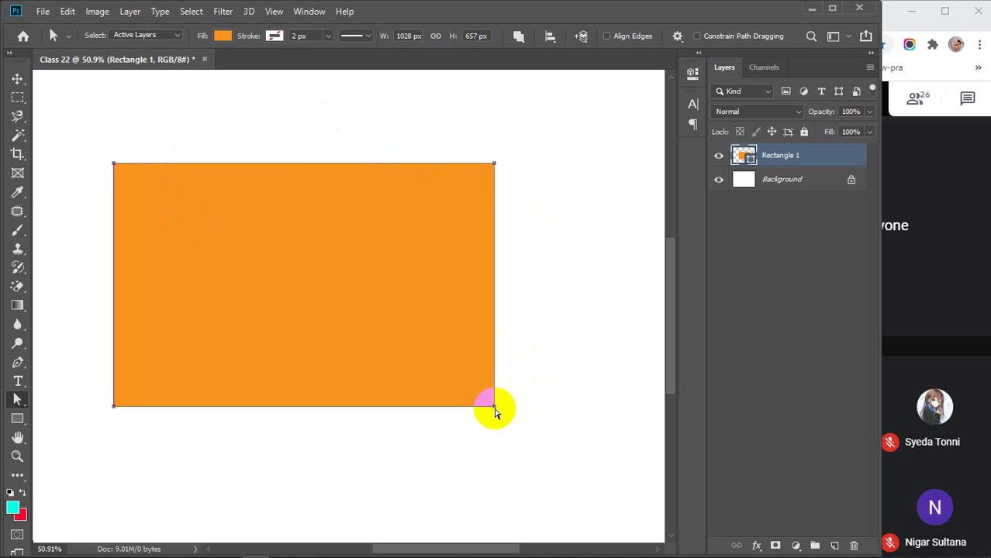
click(490, 162)
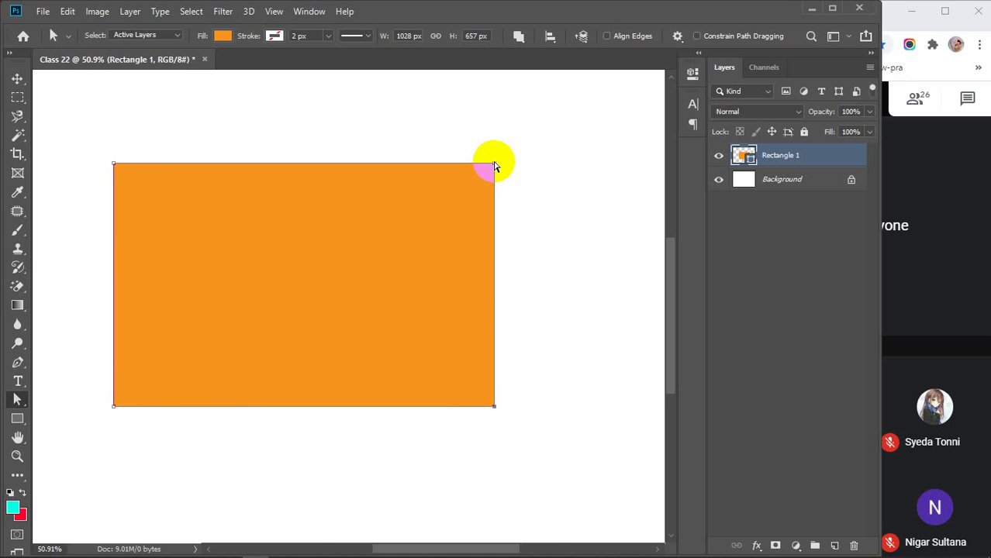
scroll(494, 167, up, 4)
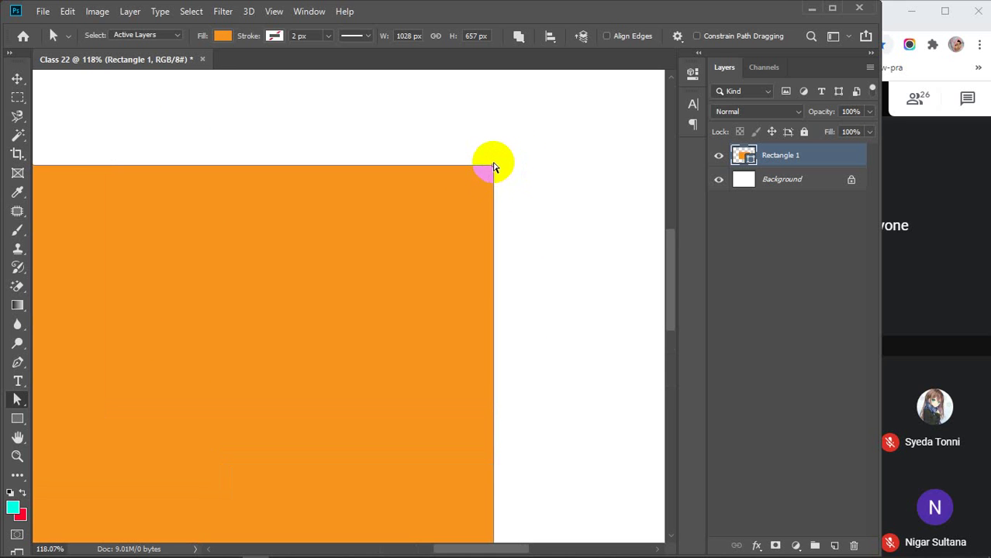
scroll(491, 169, down, 4)
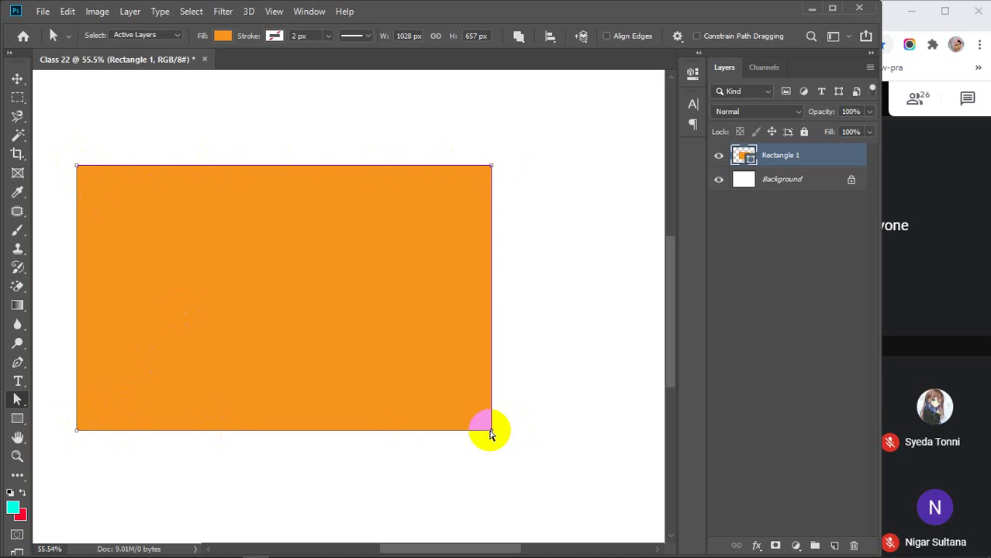
scroll(490, 435, down, 3)
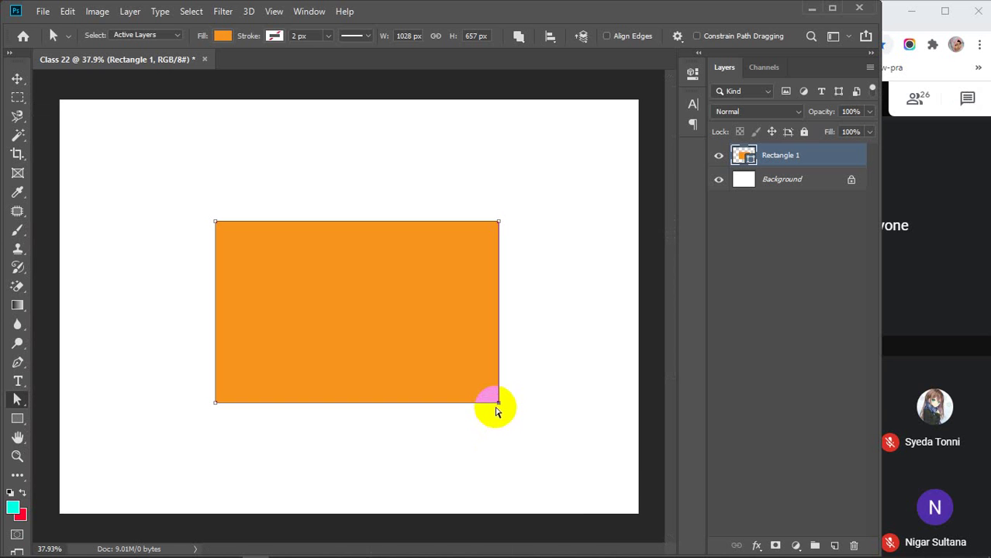
drag(499, 404, 635, 513)
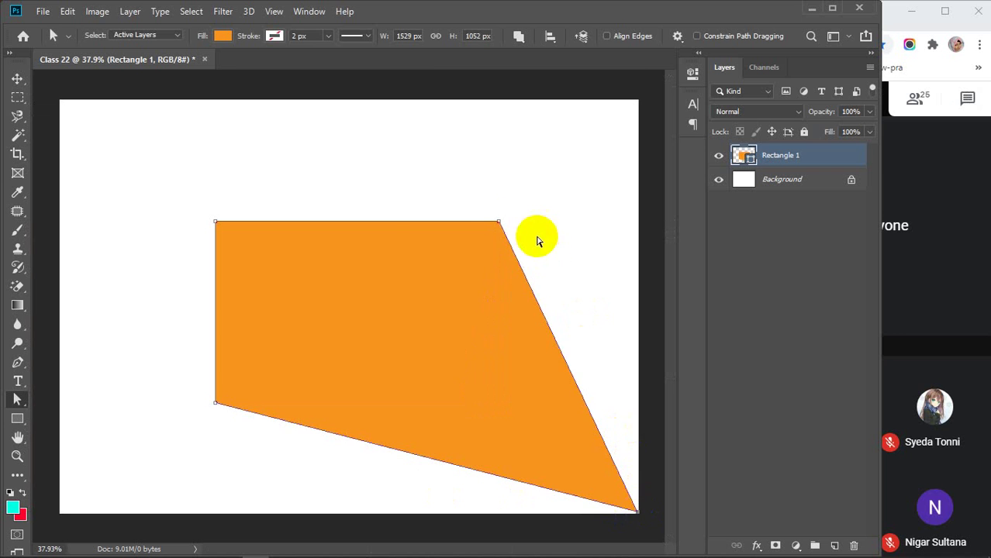
drag(500, 225, 638, 104)
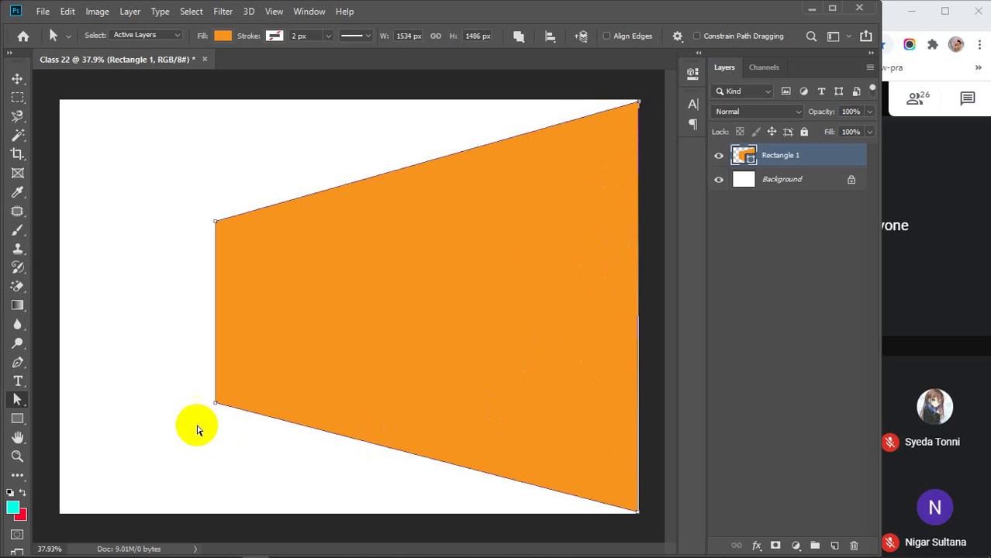
Move the shape's lower-left anchor point to the canvas's bottom edge and its upper-left anchor point up and inward
drag(217, 406, 114, 514)
drag(217, 222, 333, 177)
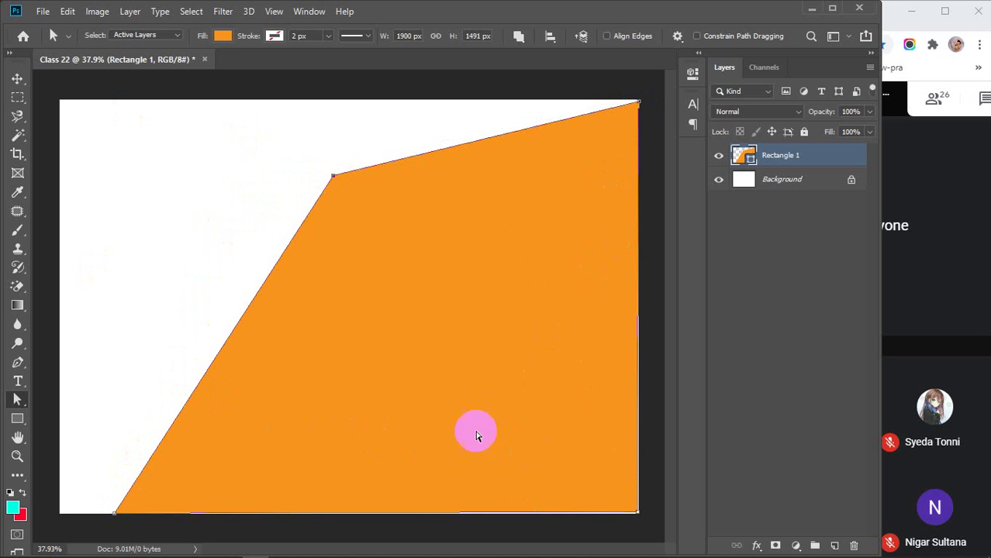
Lower the shape's two upper anchor points and pull its lower-right anchor point slightly beyond the canvas corner
drag(637, 103, 637, 348)
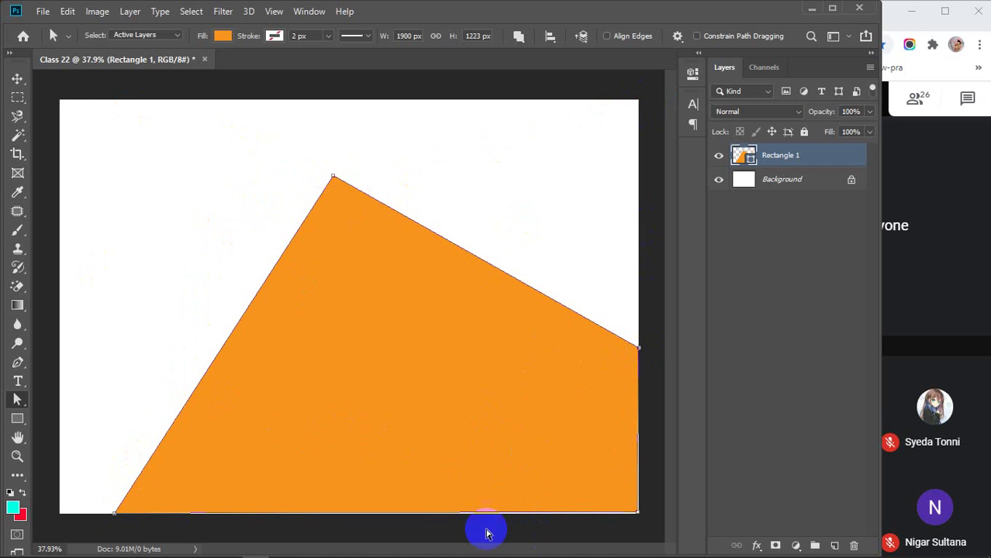
drag(333, 178, 246, 272)
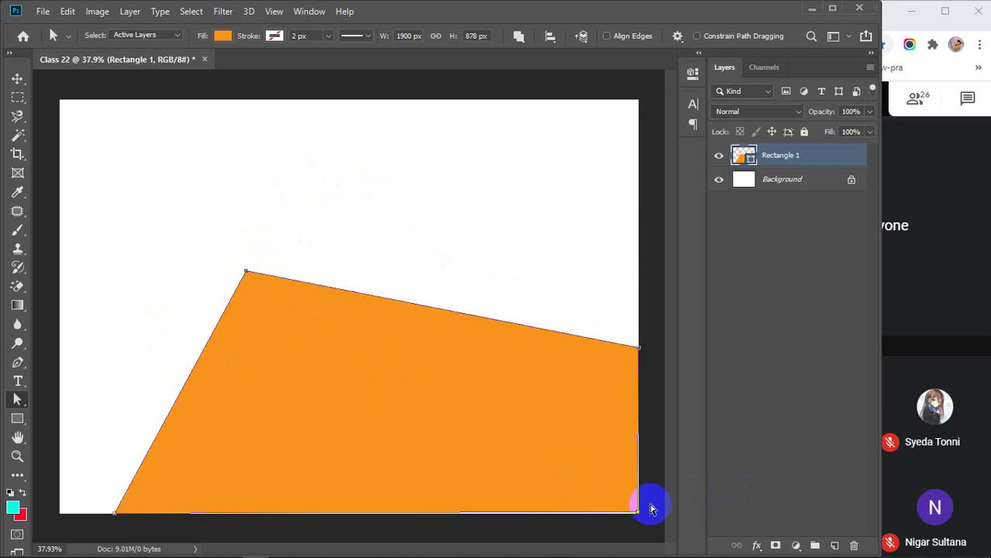
drag(635, 513, 647, 526)
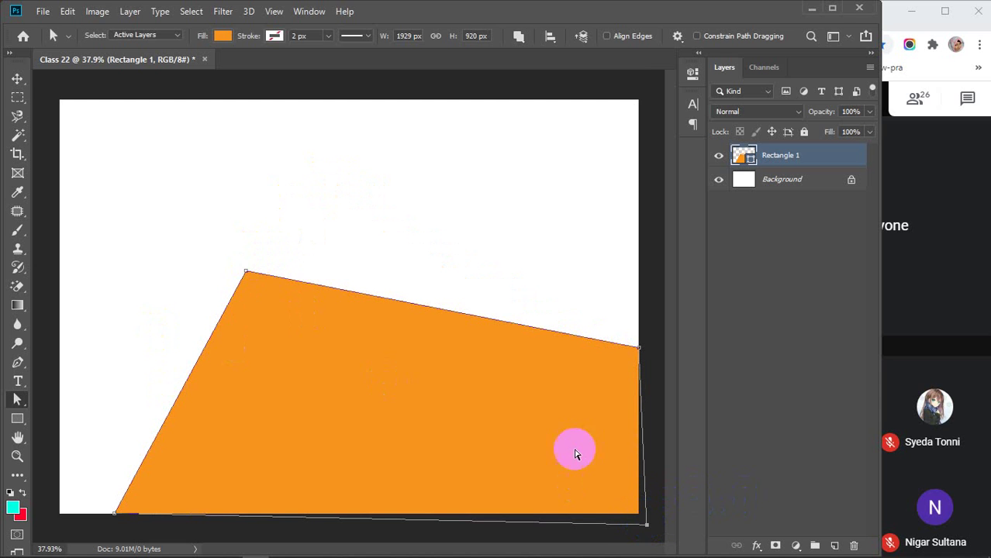
Deselect the shape's layer with the Move tool and try to move the shape with the Path Selection tool
key(v)
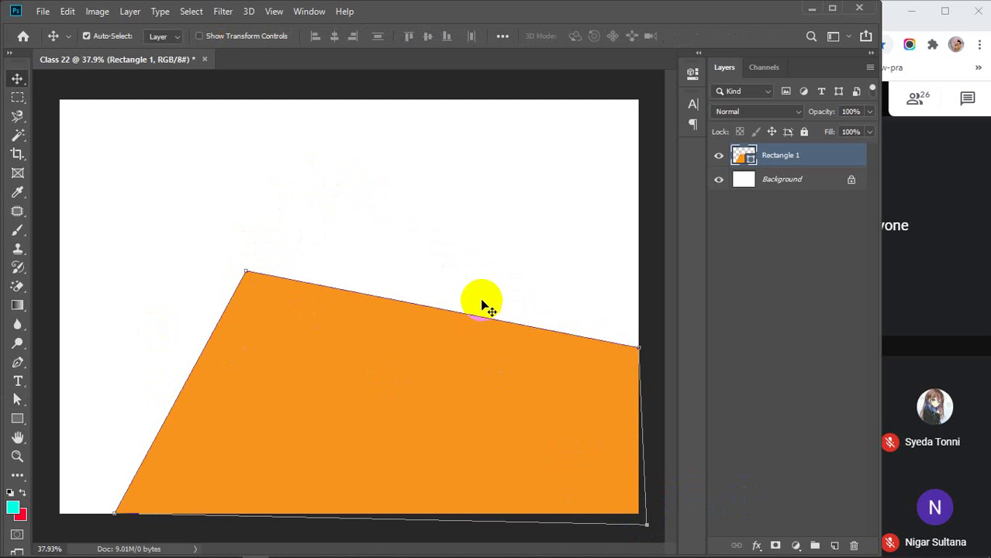
click(481, 247)
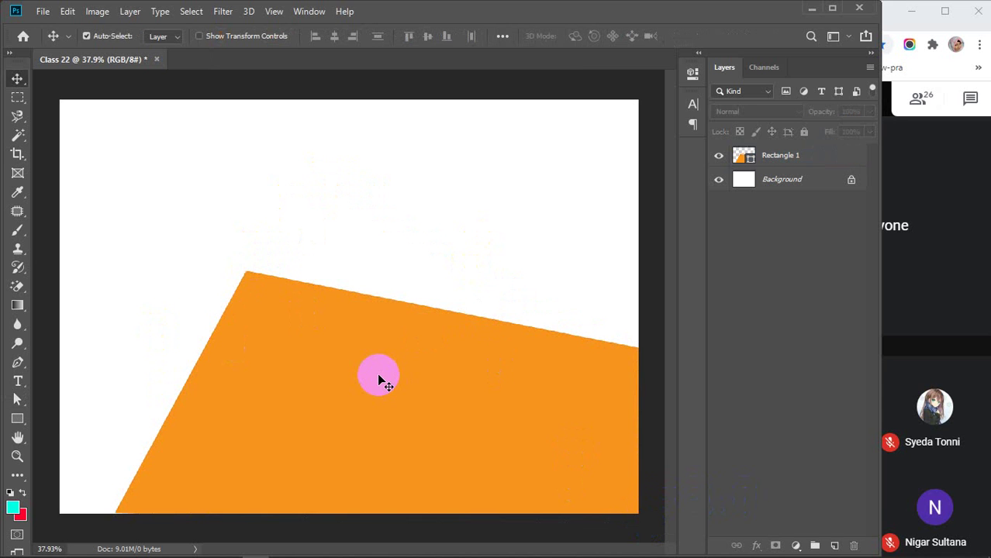
click(17, 399)
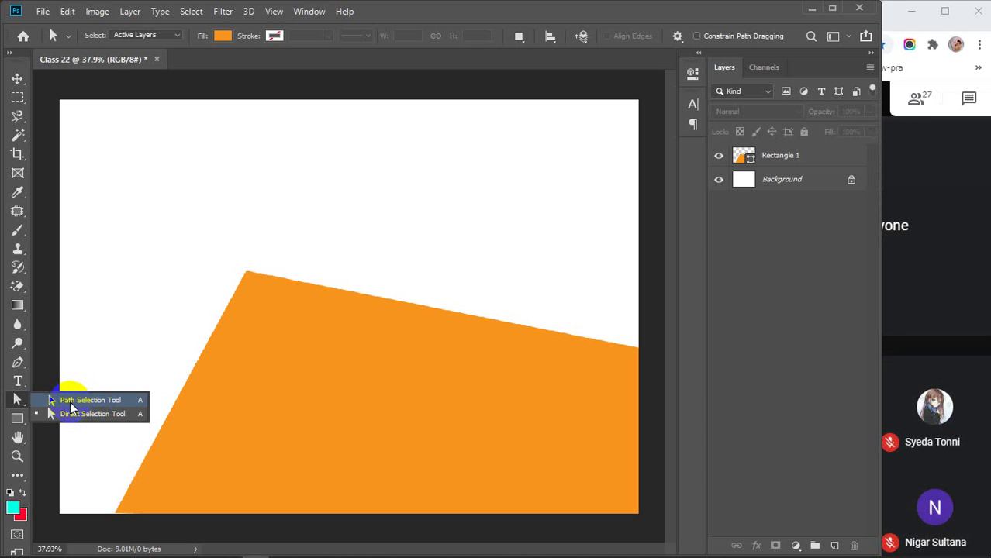
click(70, 402)
drag(328, 411, 276, 270)
Make the Rectangle 1 layer active and move the whole reshaped path up until it lies fully inside the canvas
click(801, 152)
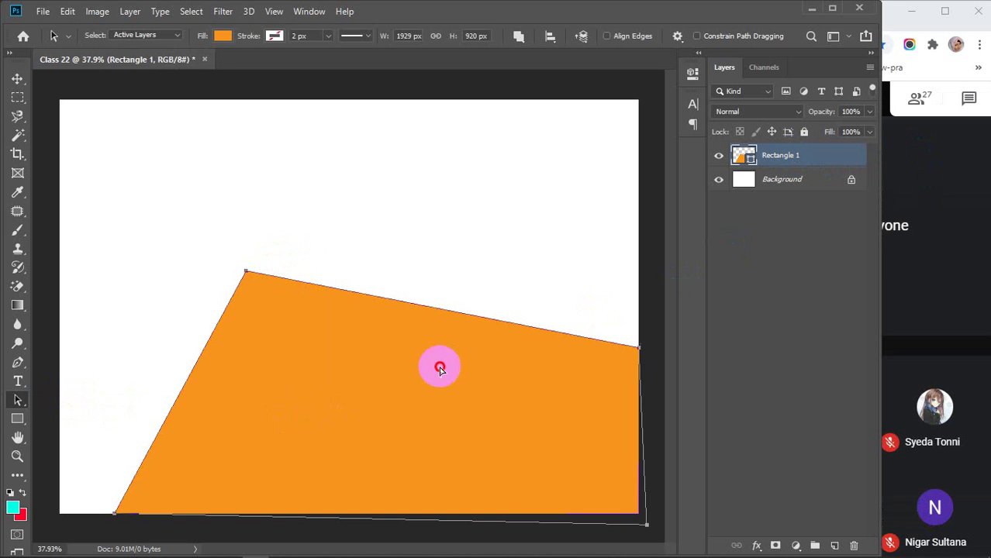
drag(441, 365, 394, 230)
drag(341, 200, 367, 292)
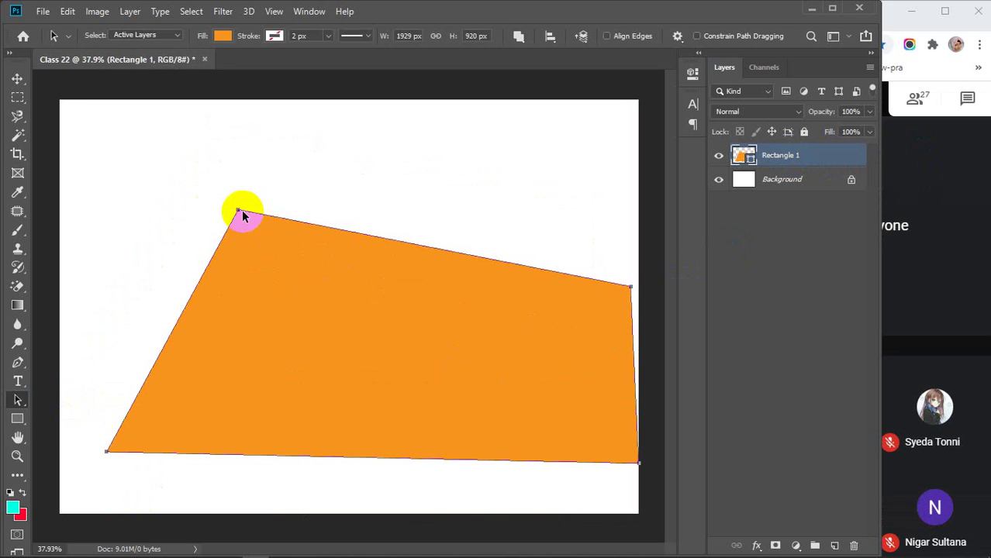
drag(491, 354, 463, 337)
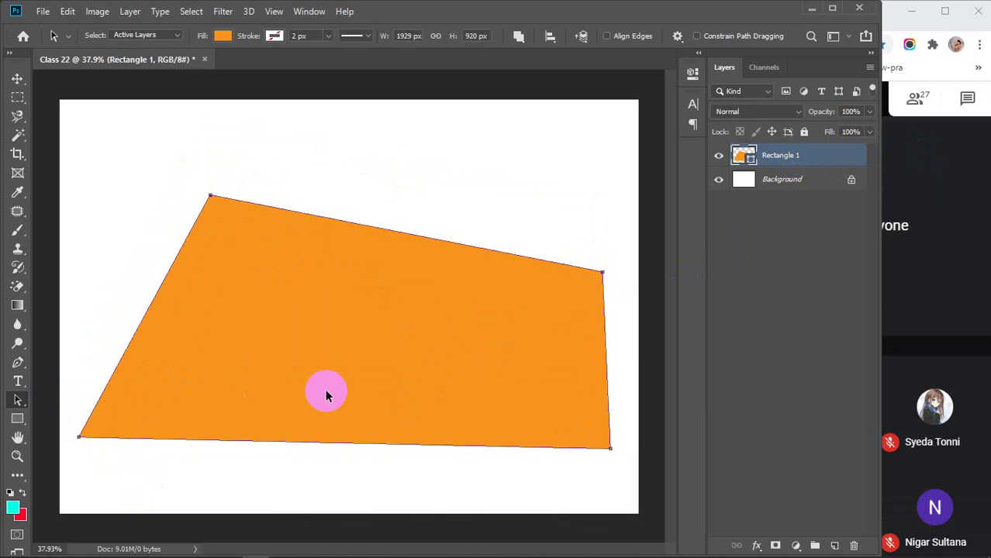
Use the Direct Selection tool to lower the shape's lower-left anchor point slightly and move its upper-left anchor point down and inward
click(17, 400)
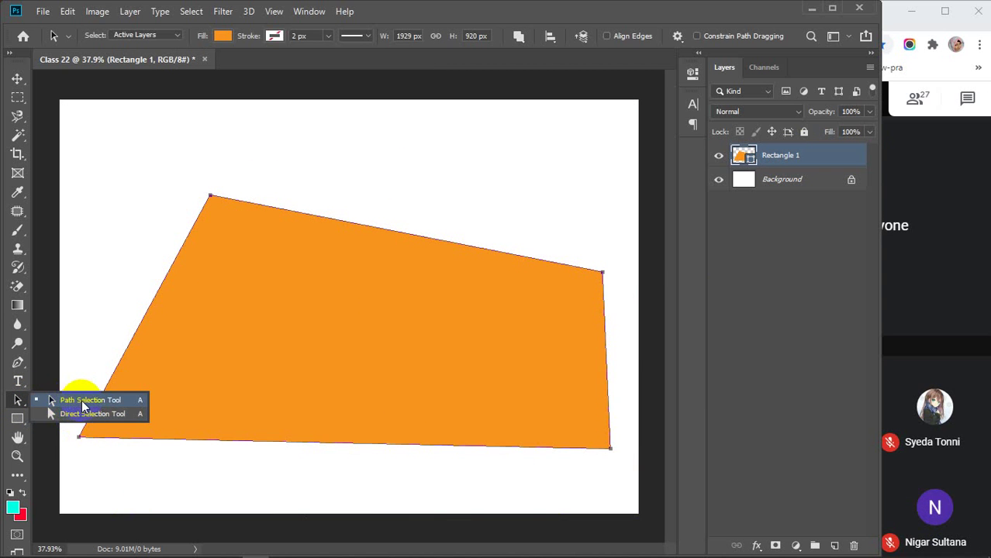
click(71, 417)
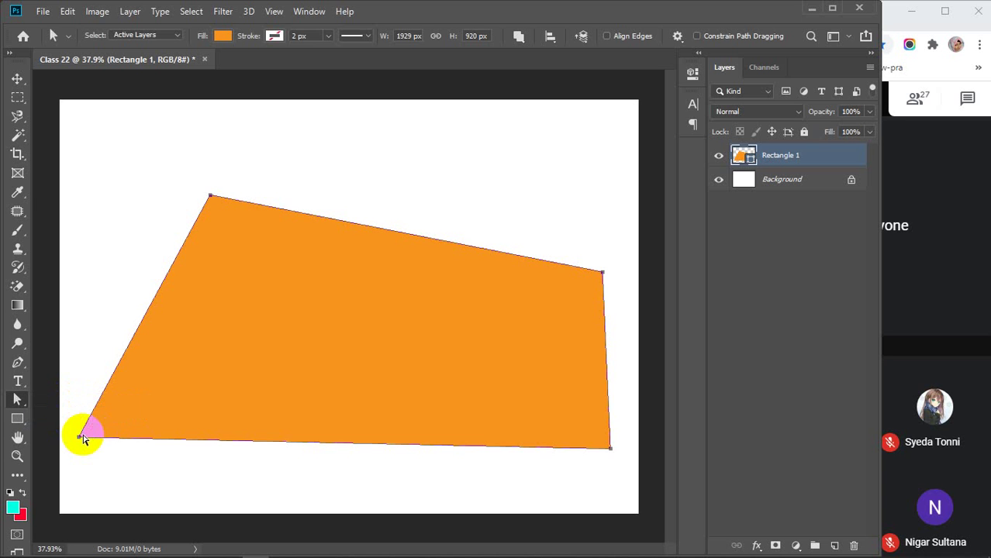
drag(82, 436, 96, 459)
drag(221, 187, 351, 293)
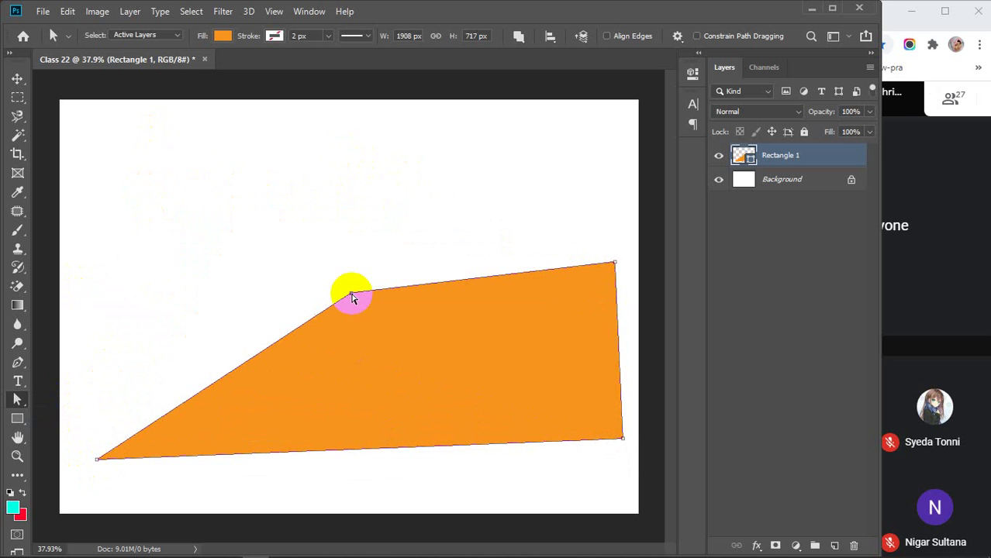
Delete the shape's upper-left anchor point and remove the entire Rectangle 1 layer
key(Delete)
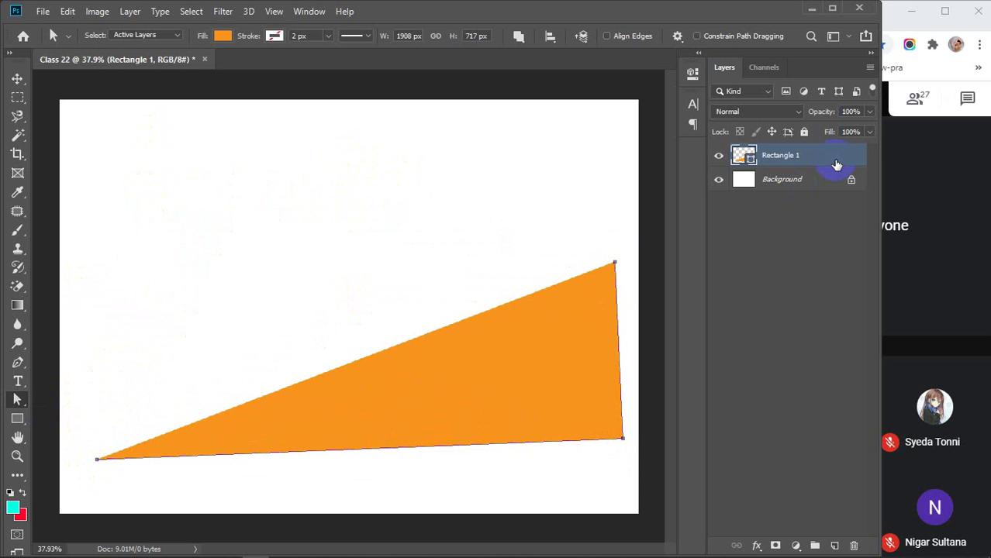
key(Delete)
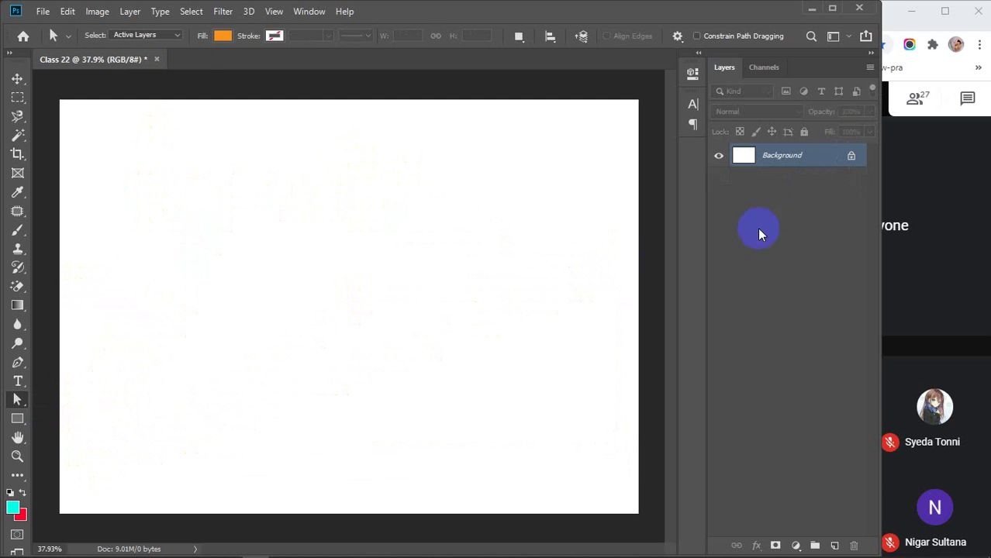
Draw an orange circle about 745 px in diameter near the canvas centre with the Ellipse tool and close its properties
click(17, 418)
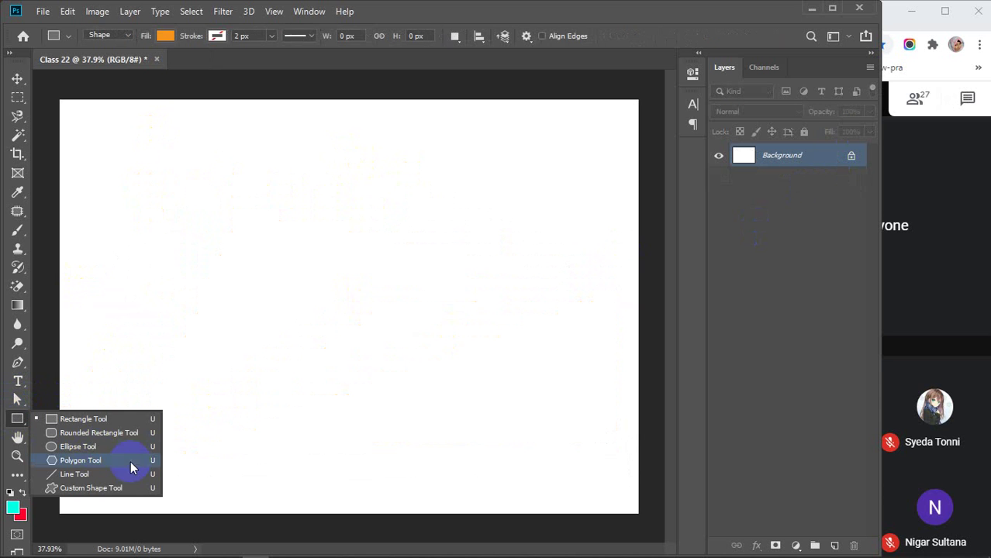
click(78, 447)
drag(261, 223, 471, 427)
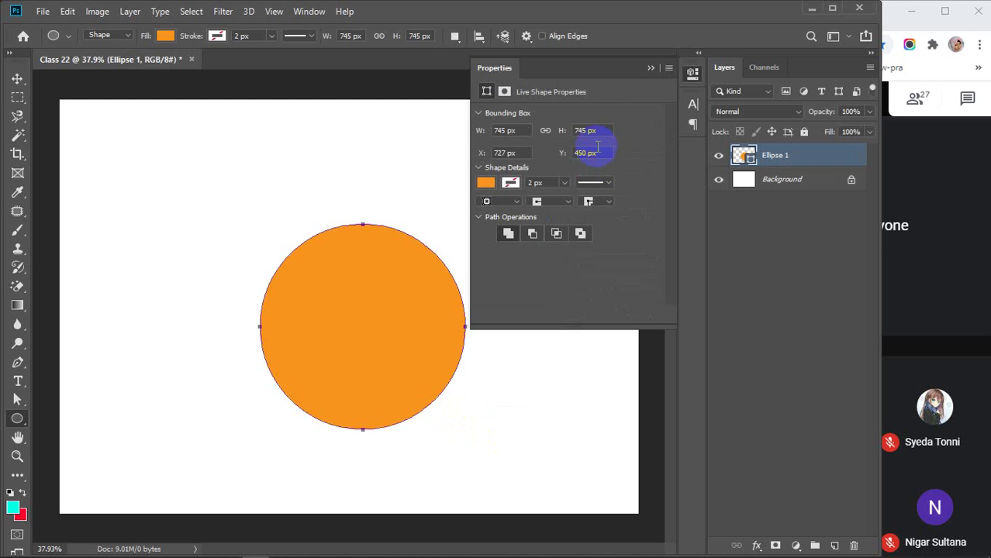
click(651, 68)
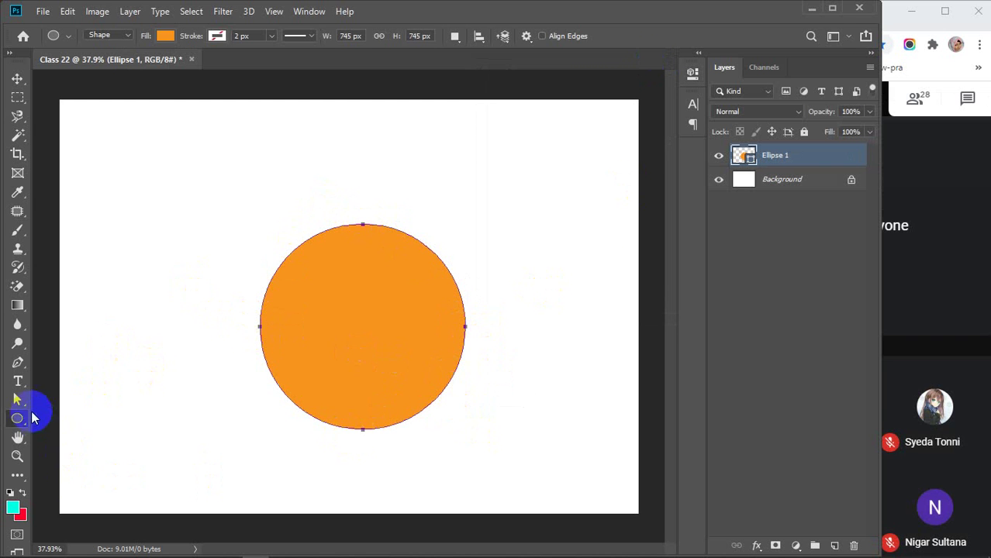
Inspect the direction handles of the circle's top, right, bottom and left anchor points with the Direct Selection tool
click(18, 400)
right_click(18, 399)
click(74, 422)
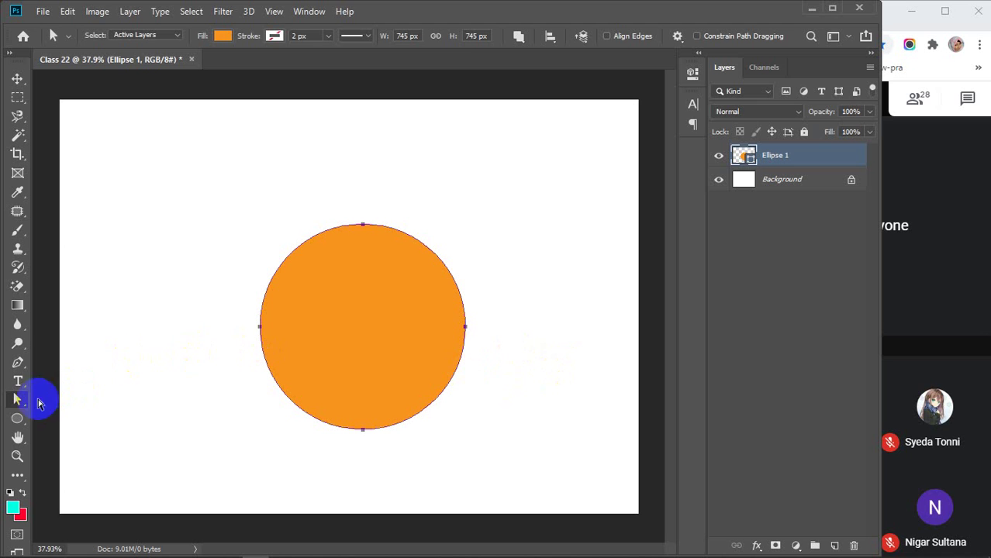
click(307, 320)
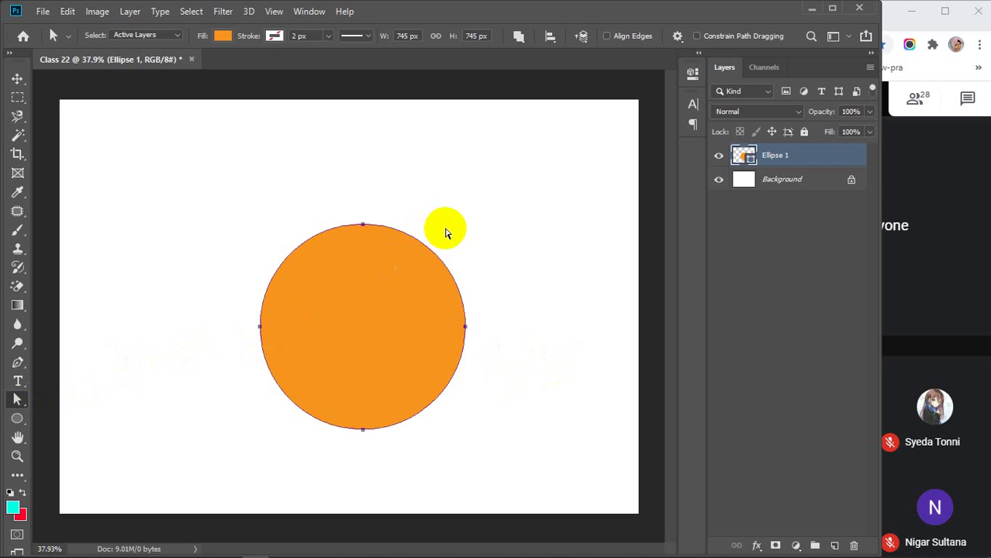
click(364, 228)
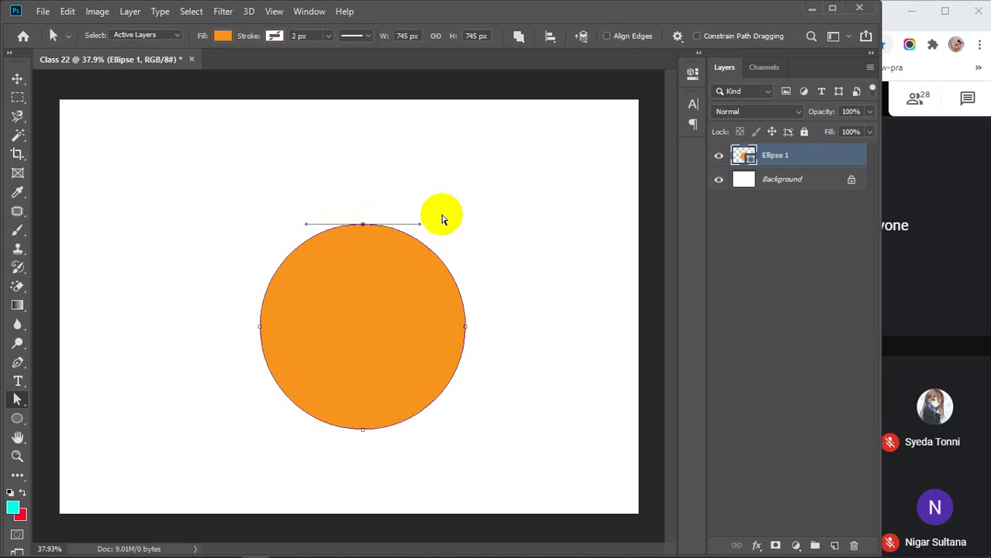
mouse_move(391, 232)
mouse_down()
mouse_move(347, 231)
mouse_move(407, 243)
mouse_move(360, 230)
mouse_up()
drag(302, 245, 350, 247)
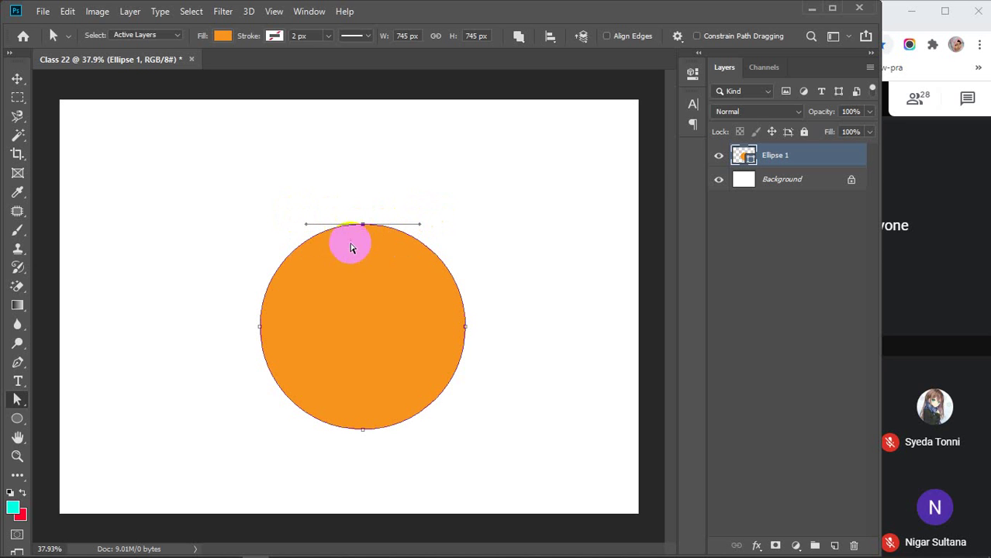
click(365, 223)
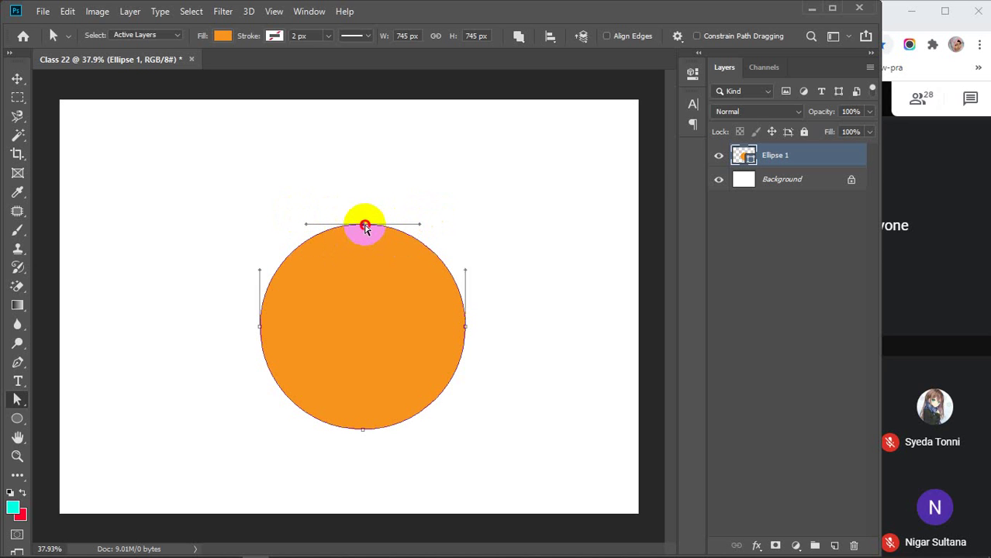
click(465, 328)
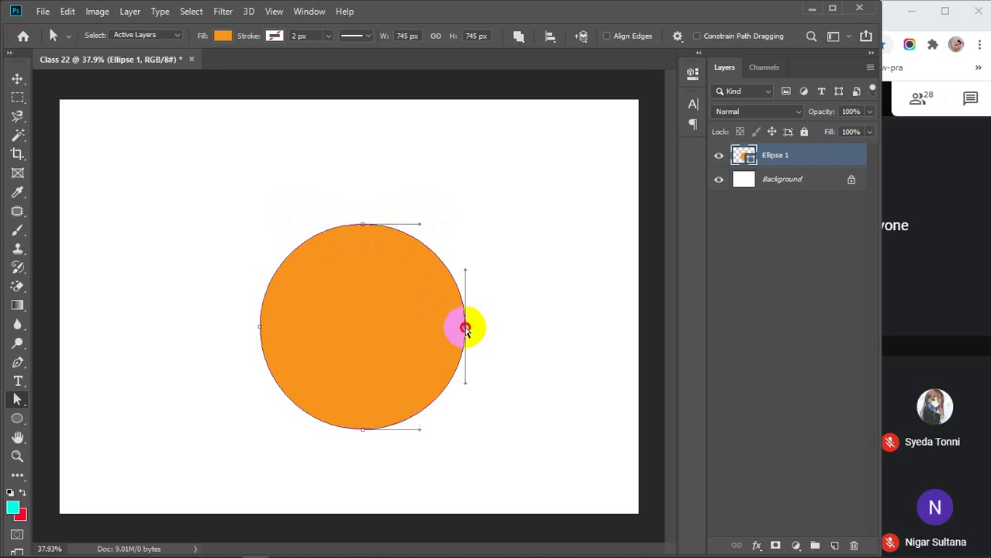
click(361, 431)
click(260, 329)
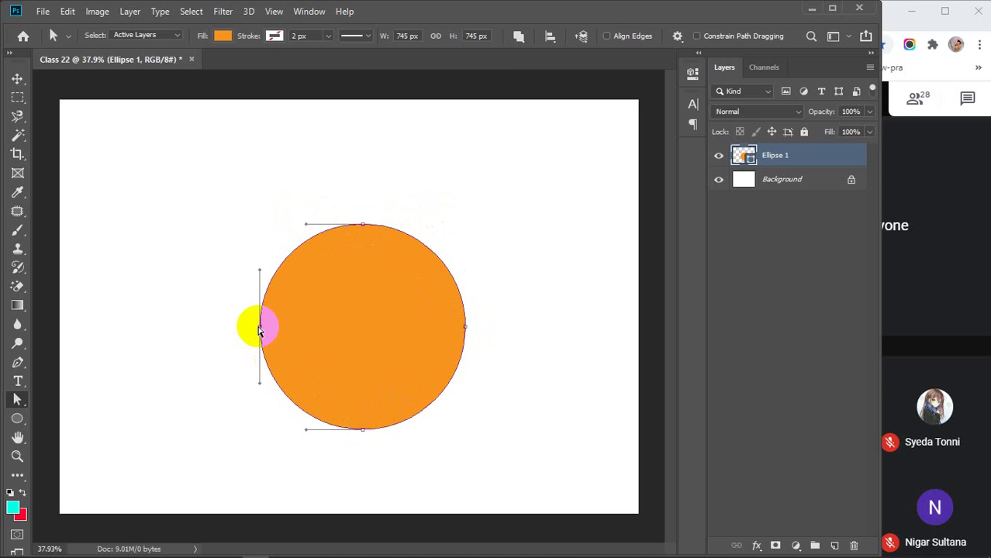
Raise the circle's top anchor point, swing its right handle down into the shape, and move the left anchor point outward
click(364, 228)
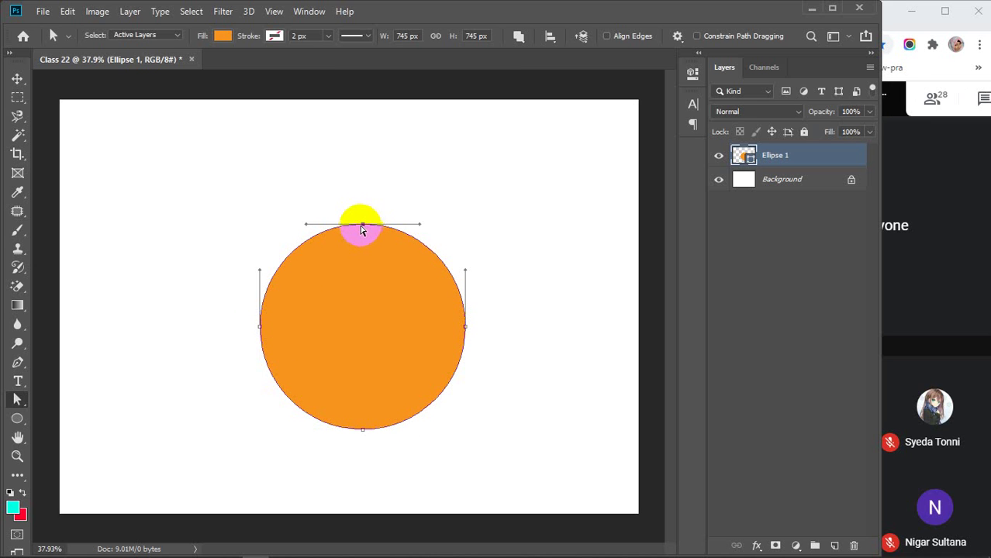
drag(365, 227, 361, 156)
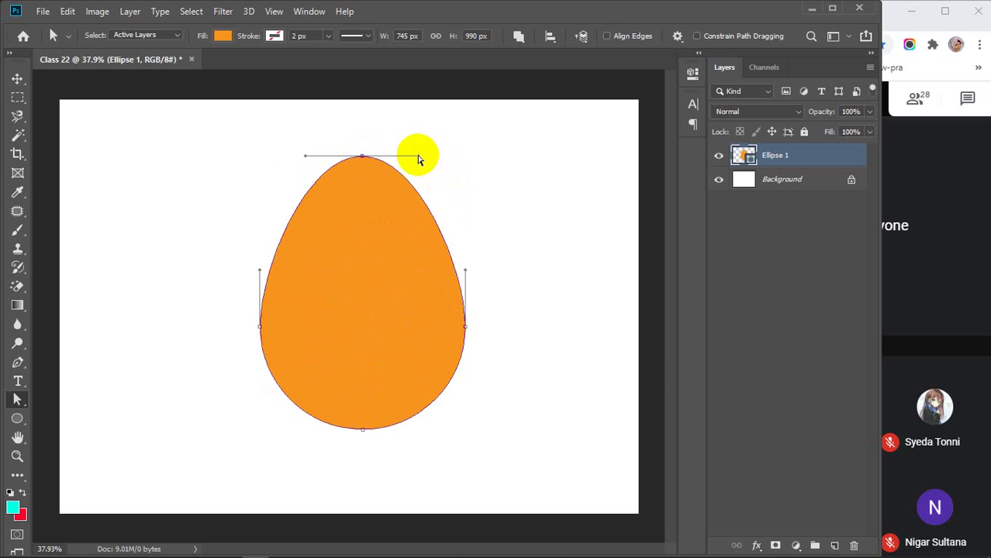
drag(418, 157, 406, 268)
drag(260, 325, 216, 329)
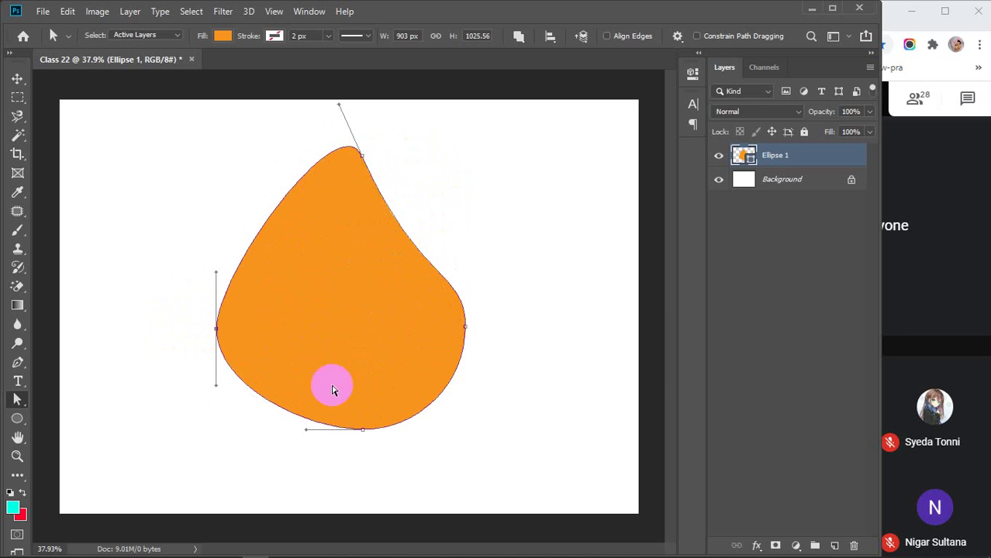
Lower the bottom anchor point with its left handle tilted up into the shape, and move the left anchor point inward
click(361, 433)
drag(361, 433, 317, 370)
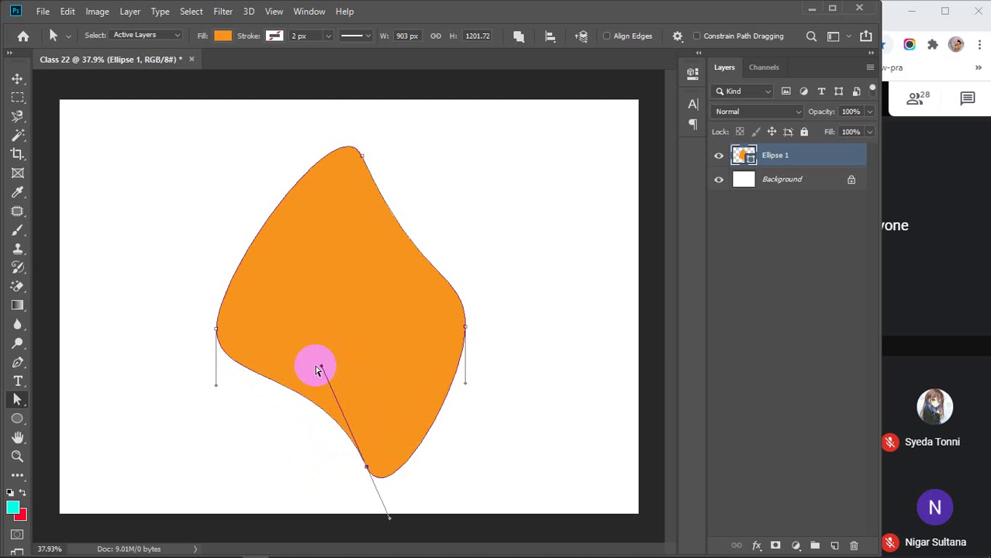
click(217, 334)
drag(216, 333, 248, 332)
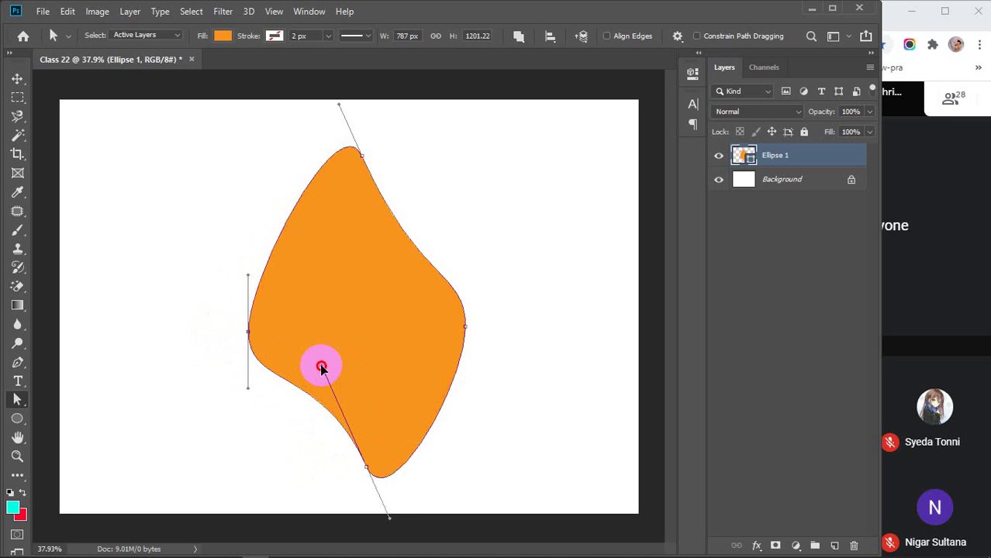
drag(321, 367, 351, 319)
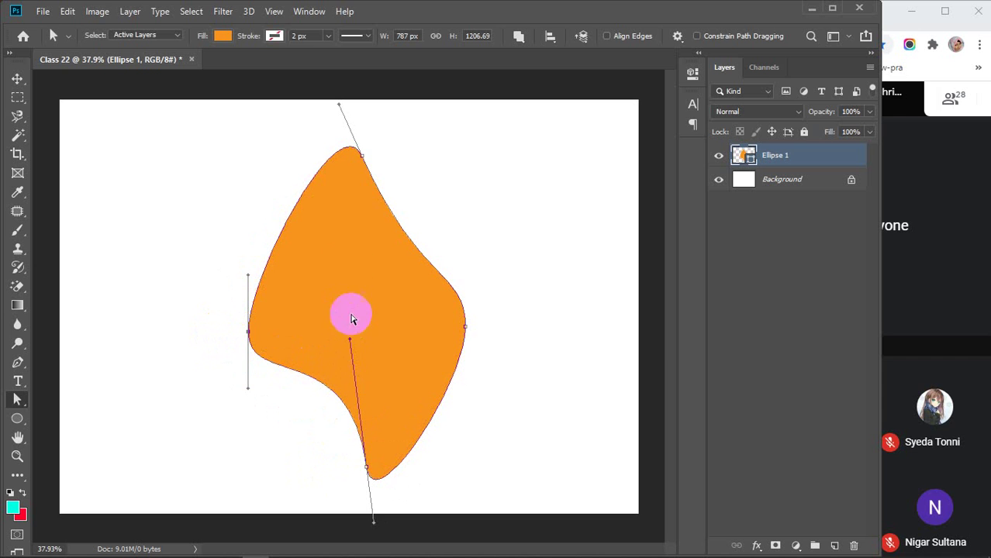
Shift the shape's top anchor point slightly down and left, lengthen its lower handle, and deselect the path
drag(353, 155, 347, 174)
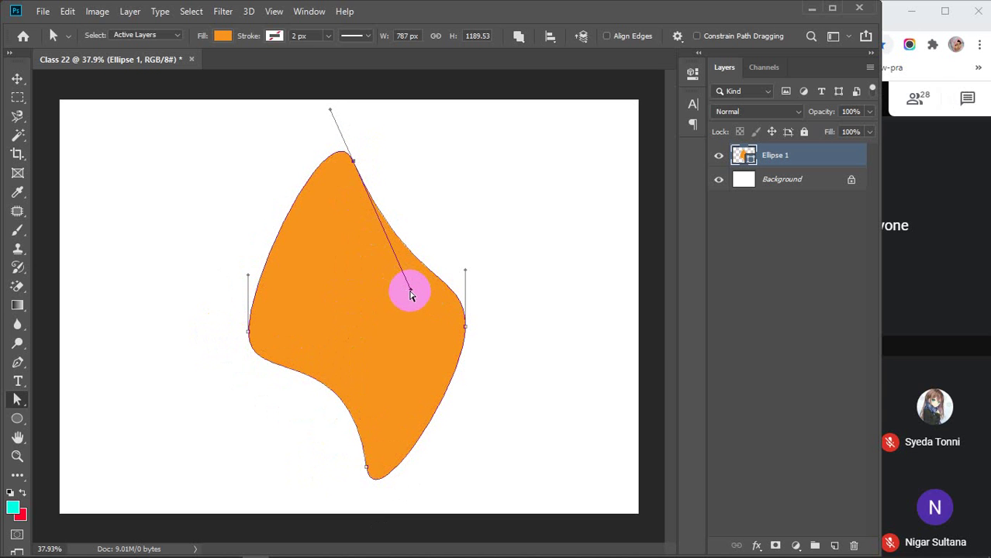
drag(411, 294, 412, 321)
click(518, 316)
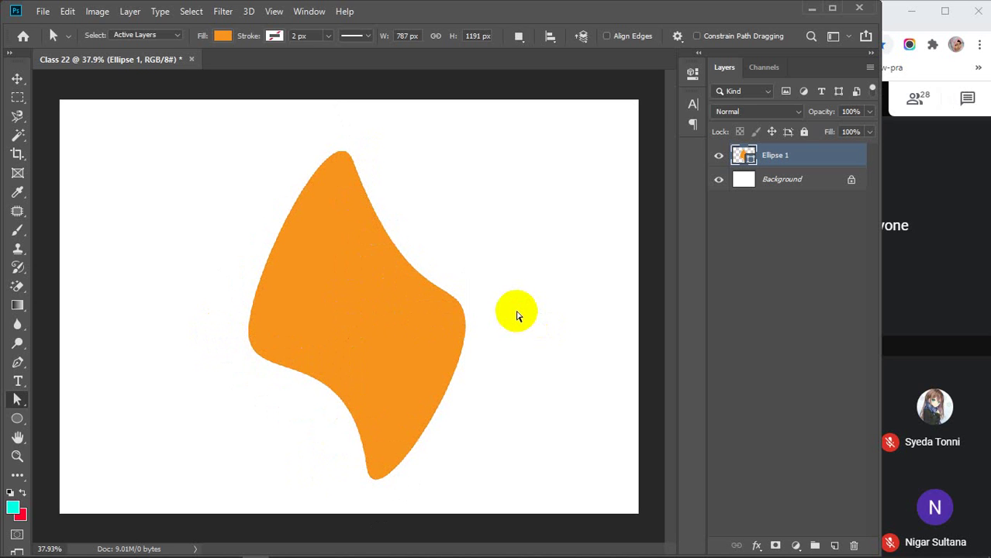
Select the shape's right anchor point and lengthen its lower and upper direction handles
click(361, 308)
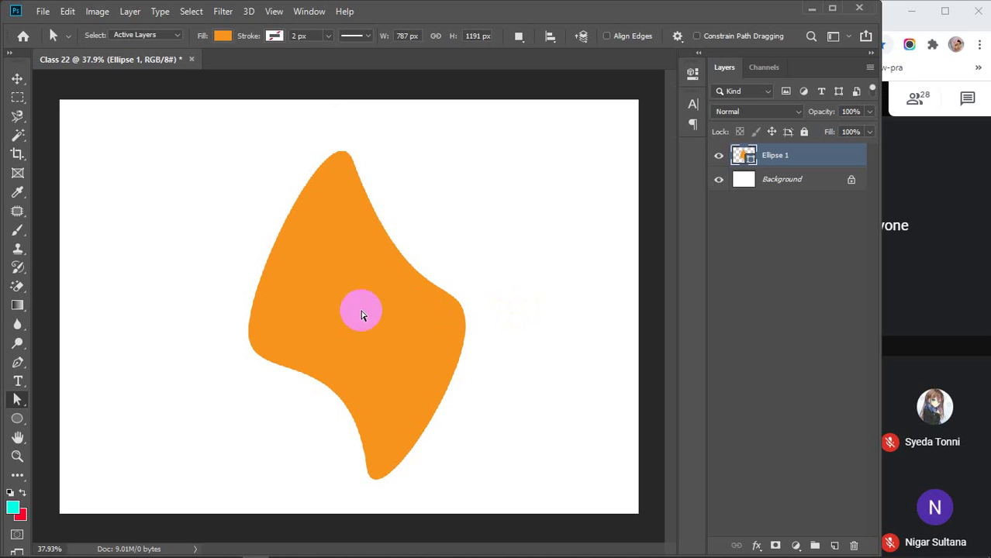
click(465, 330)
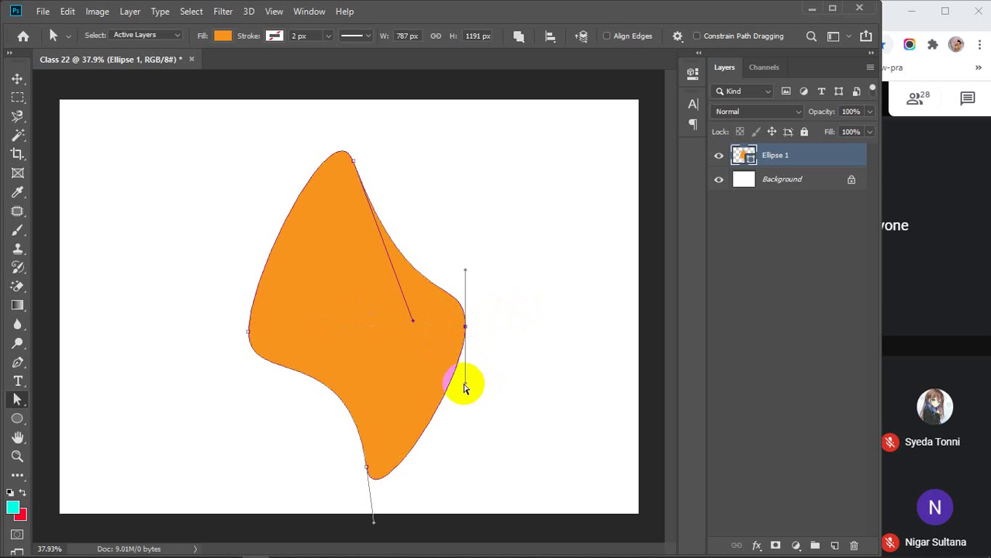
drag(463, 386, 473, 417)
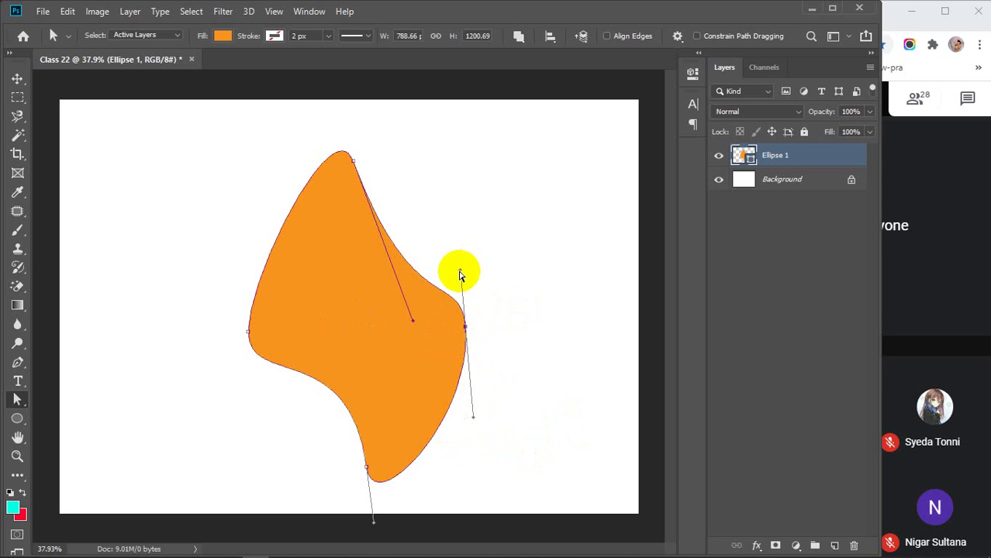
drag(462, 273, 461, 242)
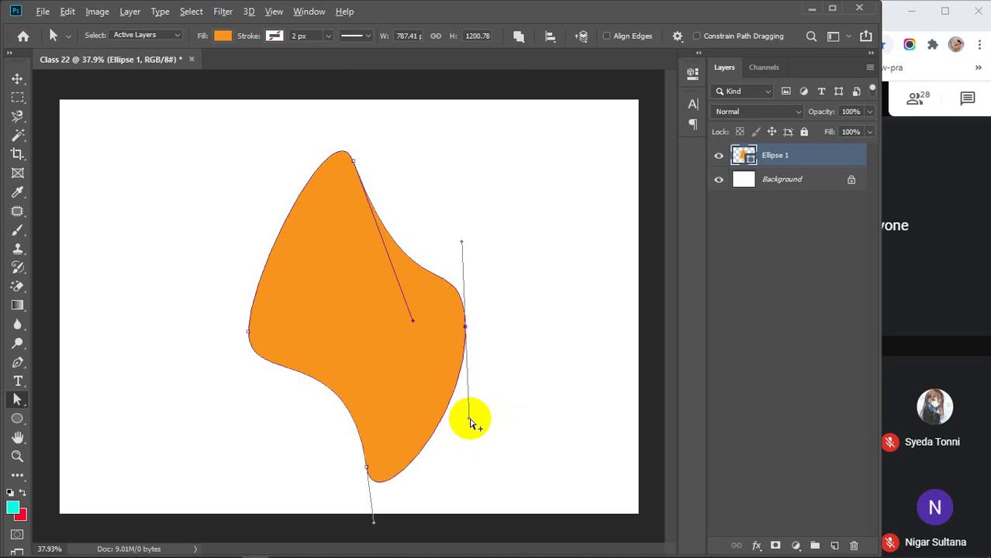
Swing the right anchor point's lower handle outward independently of the upper one, extend the upper handle up and right, and deselect the path
drag(470, 422, 545, 468)
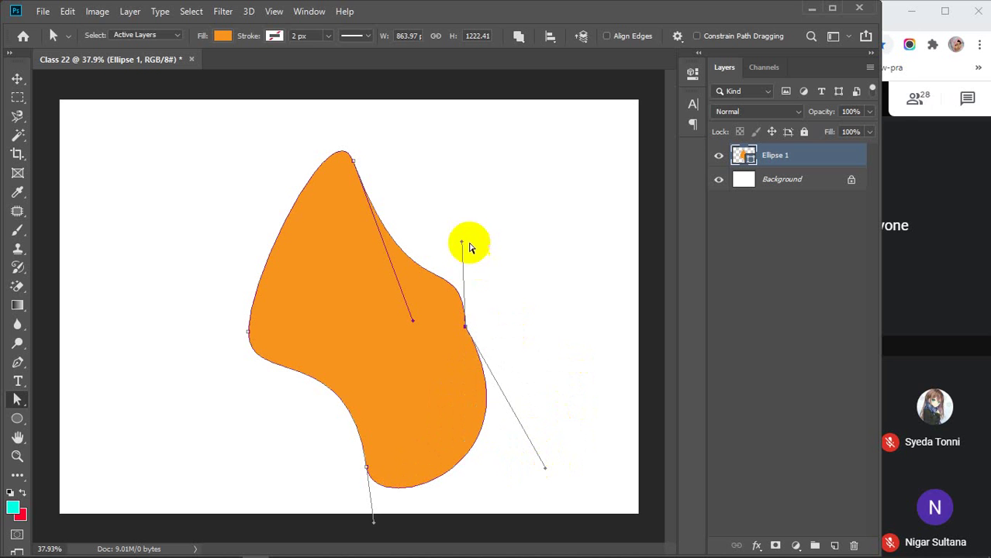
drag(460, 245, 504, 181)
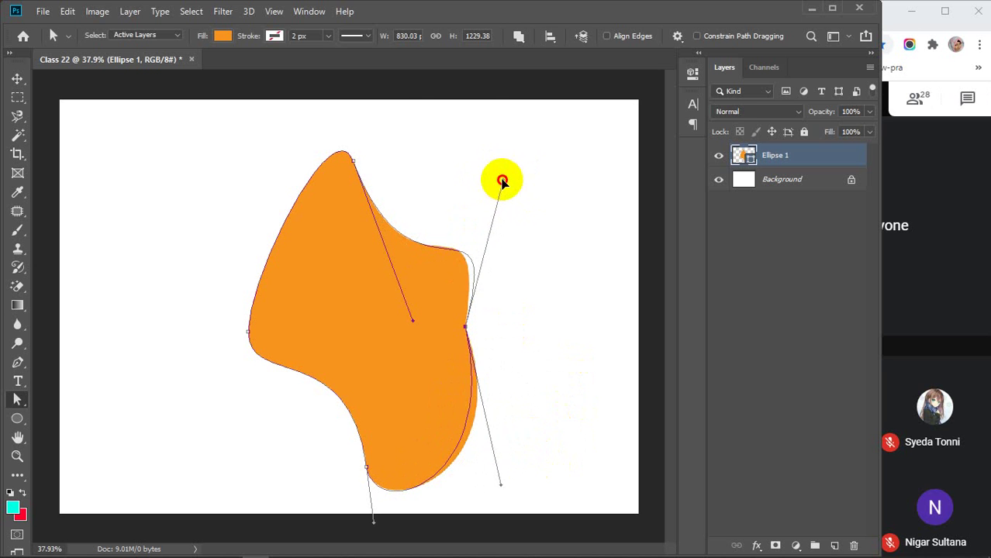
click(531, 338)
Reselect the right anchor point, pull its lower handle further outward to bulge the lower curve, and deselect the path
click(469, 343)
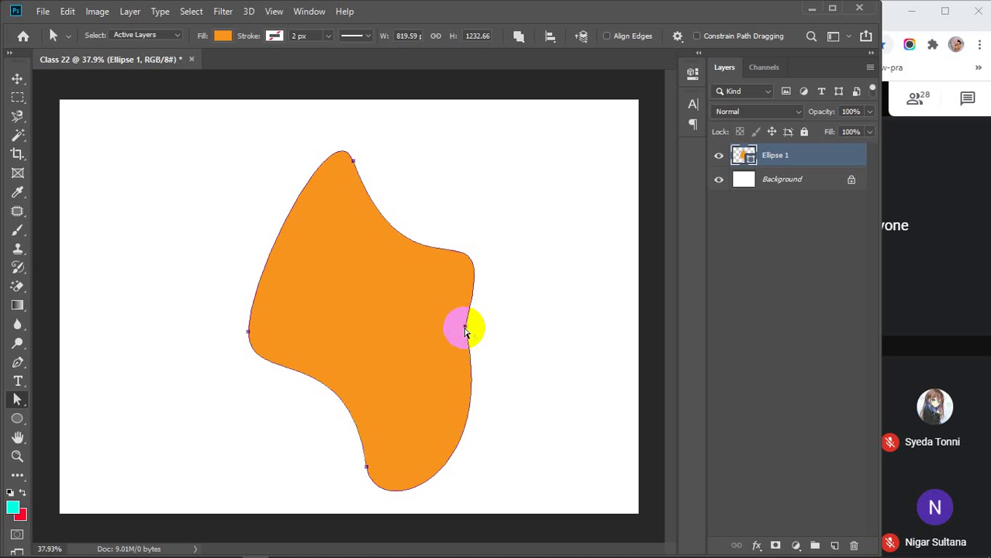
click(465, 329)
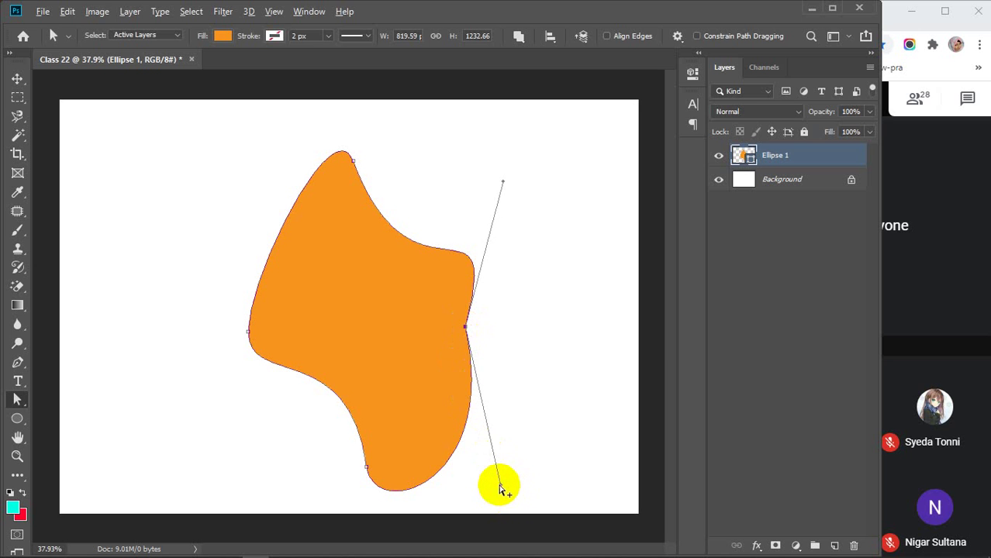
drag(499, 486, 547, 476)
click(545, 492)
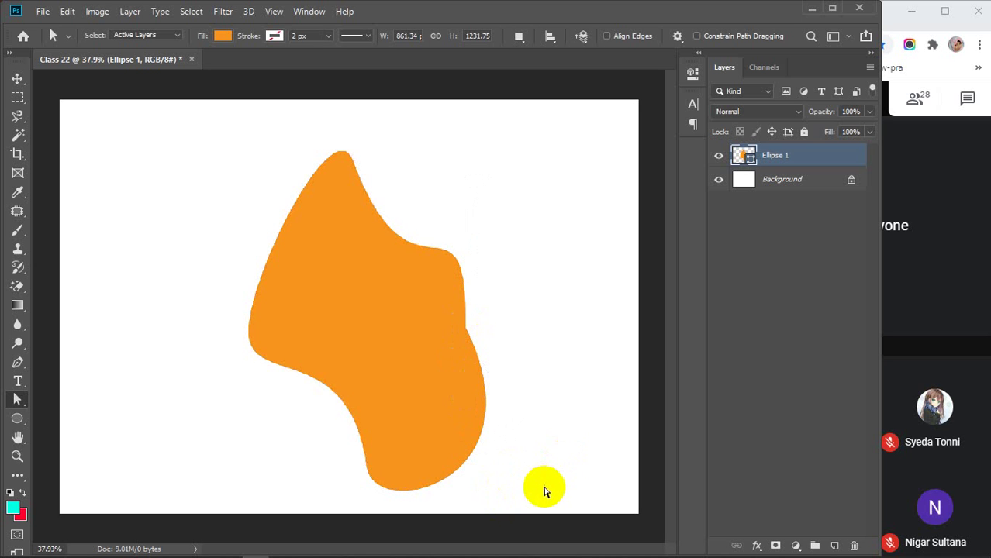
Select the shape's left anchor point and pull its lower handle down and outward independently of the upper handle
click(453, 376)
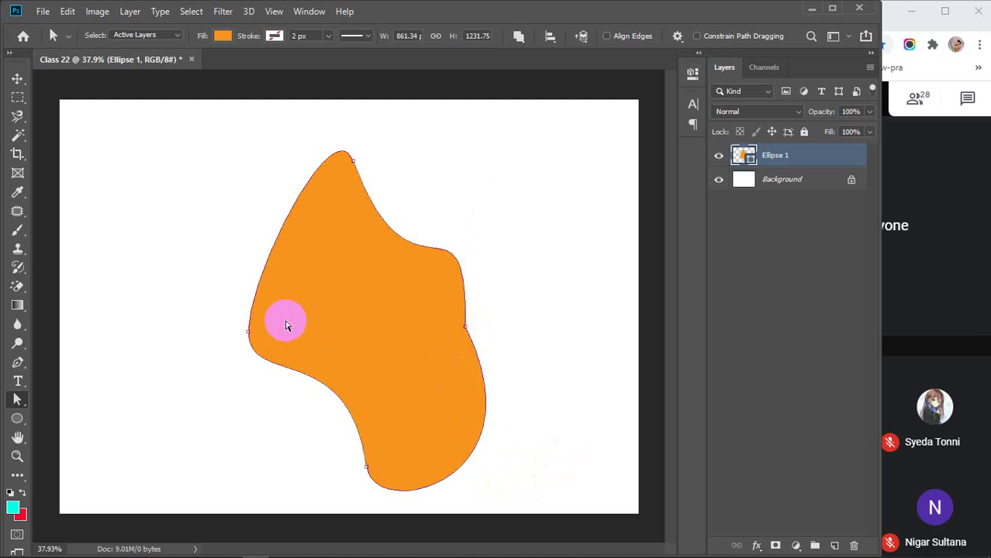
click(248, 331)
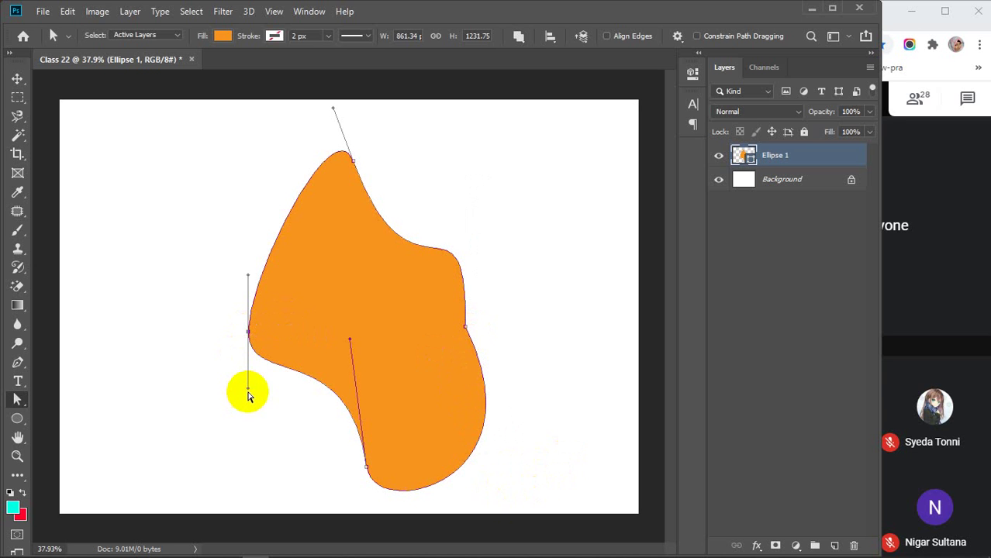
drag(248, 392, 162, 486)
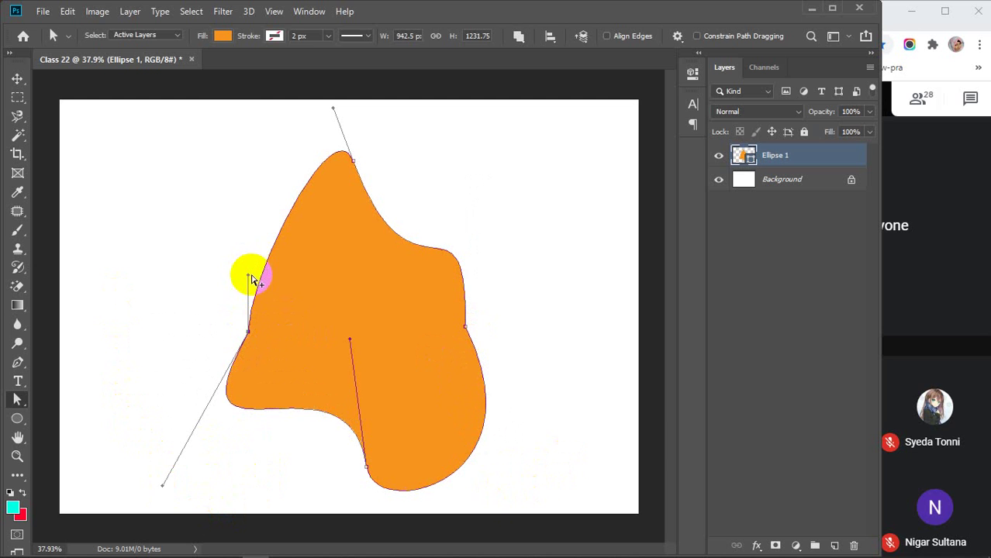
Swing the left anchor point's upper handle up and outward, and lengthen and angle the bottom anchor point's two direction handles
drag(251, 279, 214, 231)
drag(350, 344, 368, 306)
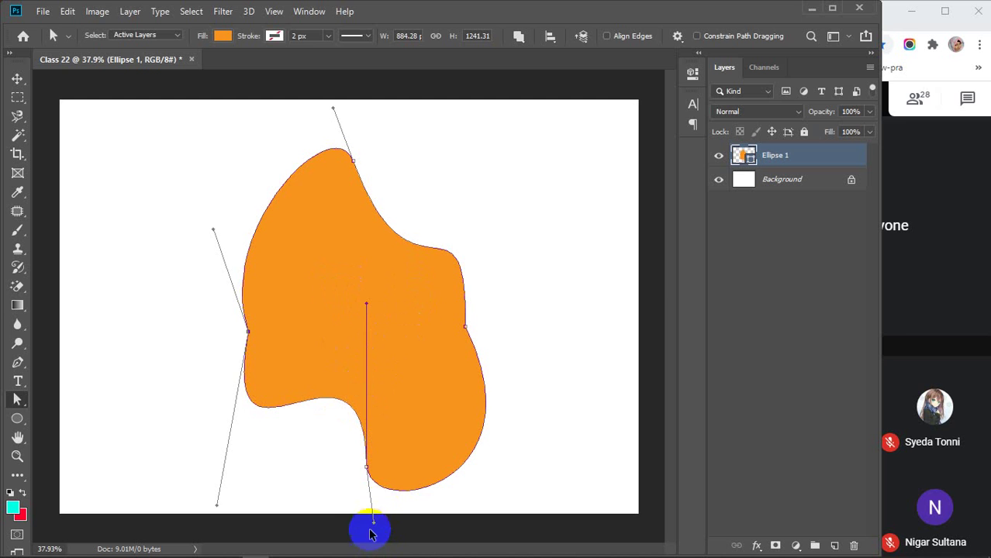
mouse_move(374, 522)
mouse_down()
mouse_move(450, 525)
mouse_move(361, 523)
mouse_up()
click(460, 487)
click(367, 469)
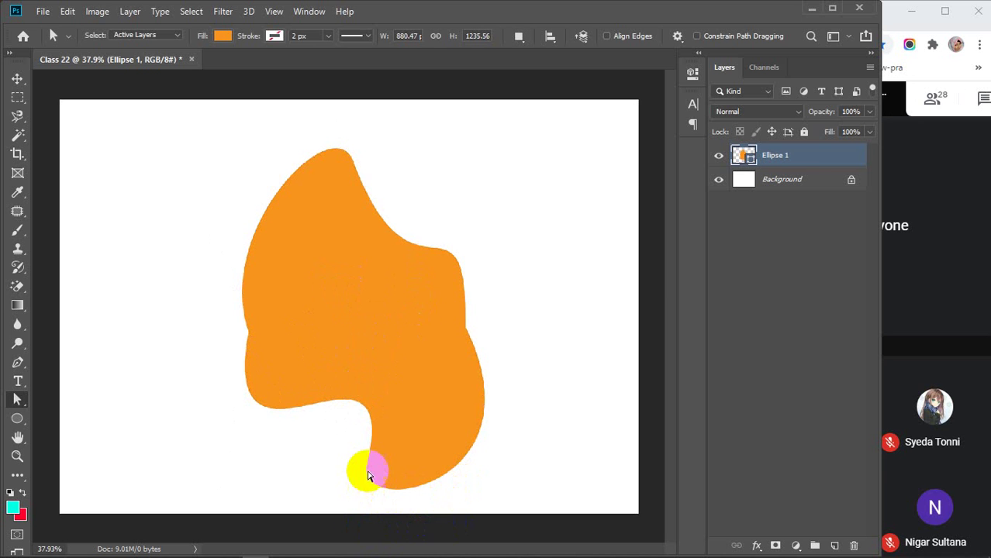
mouse_move(362, 519)
mouse_down()
mouse_move(398, 525)
mouse_move(324, 523)
mouse_move(353, 535)
mouse_move(371, 530)
mouse_up()
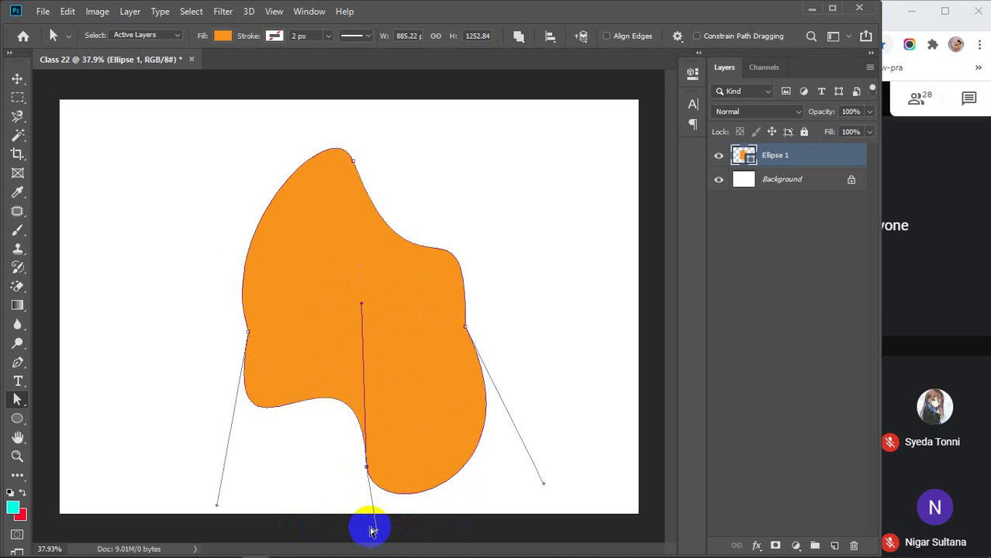
Select the shape's top anchor point, lengthen its lower handle downward, and move the point down into the shape with re-angled handles
click(354, 163)
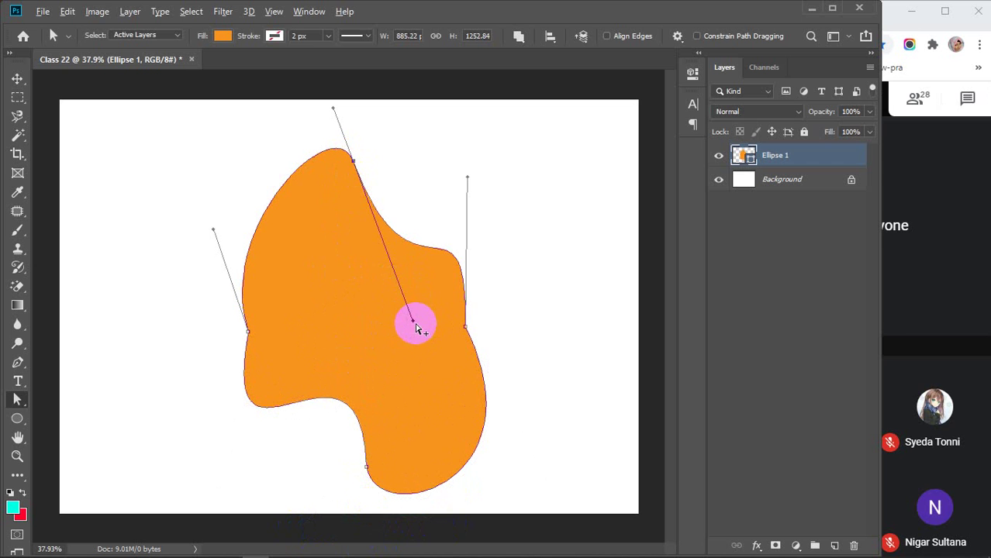
drag(412, 324, 372, 403)
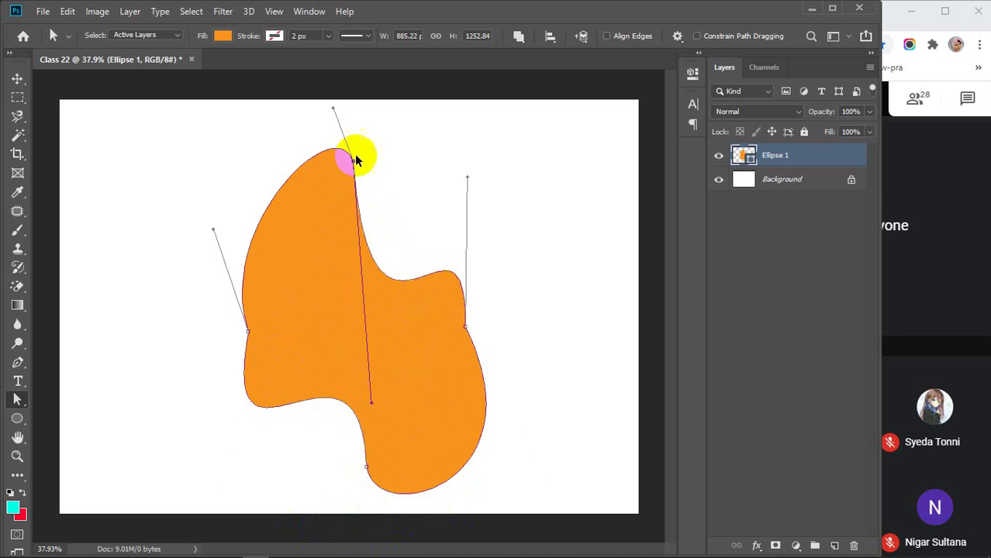
drag(333, 108, 331, 245)
click(345, 280)
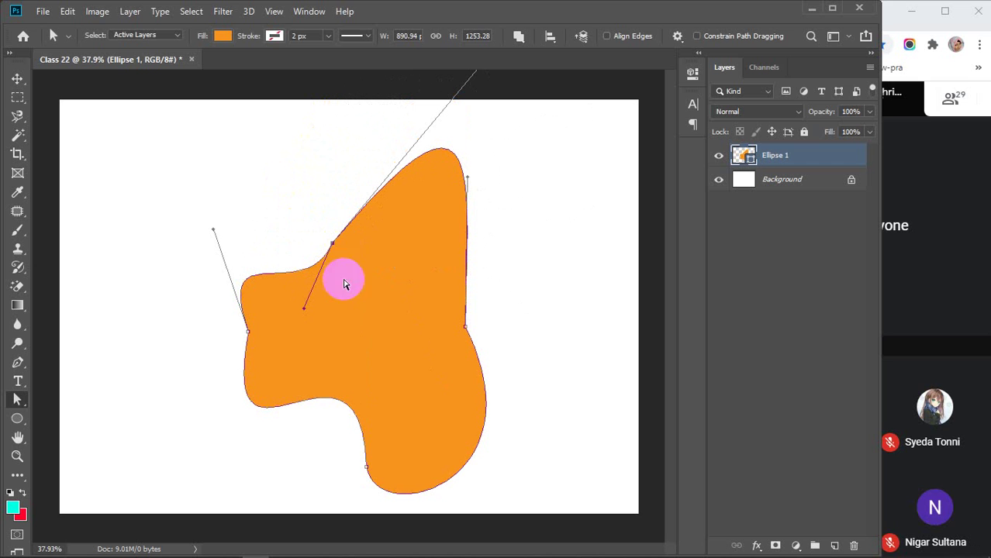
Select the shape's right anchor point to inspect its direction handles
mouse_move(236, 384)
mouse_down()
mouse_move(413, 317)
mouse_move(461, 326)
mouse_up()
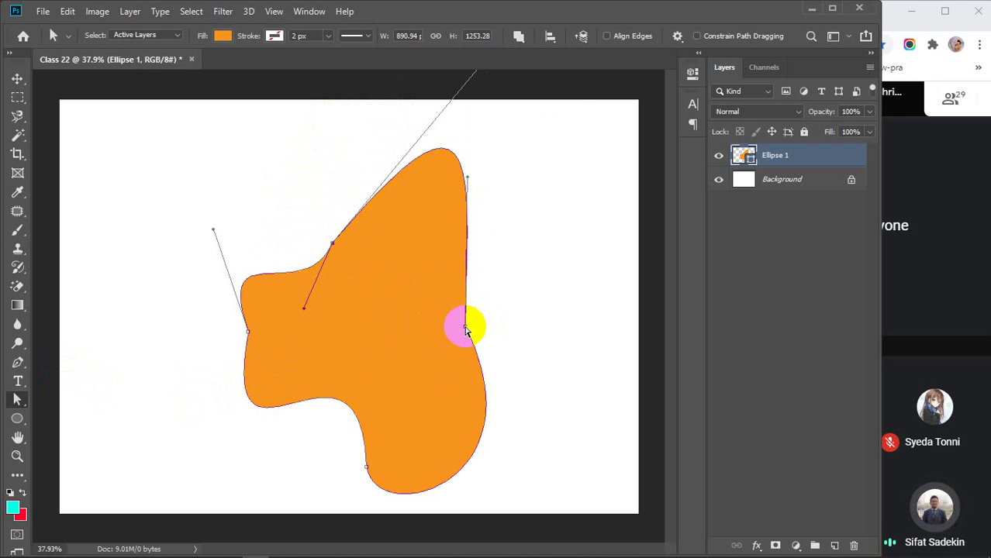
click(465, 329)
drag(465, 329, 483, 278)
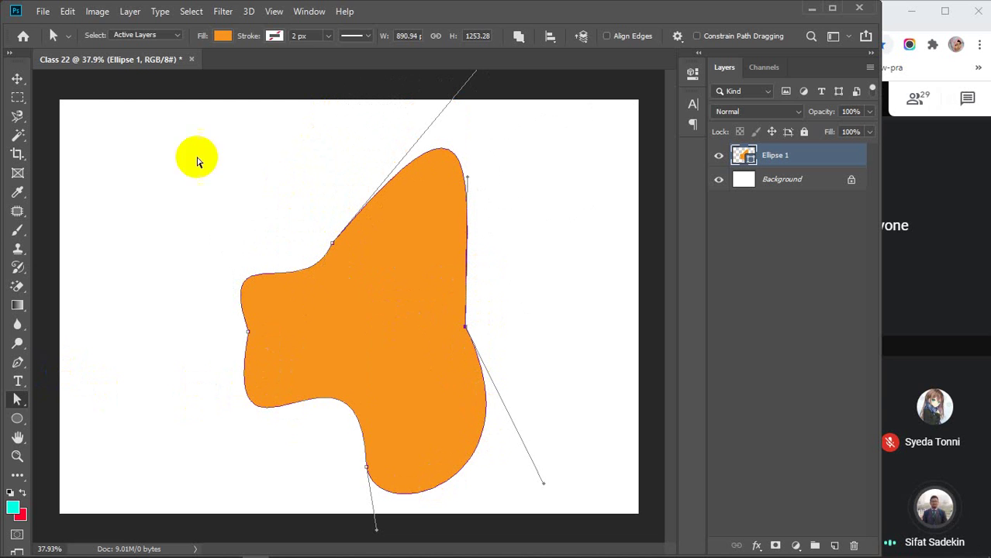
Switch to the Move tool and delete the reshaped ellipse layer, leaving only the Background
click(18, 78)
drag(178, 144, 521, 485)
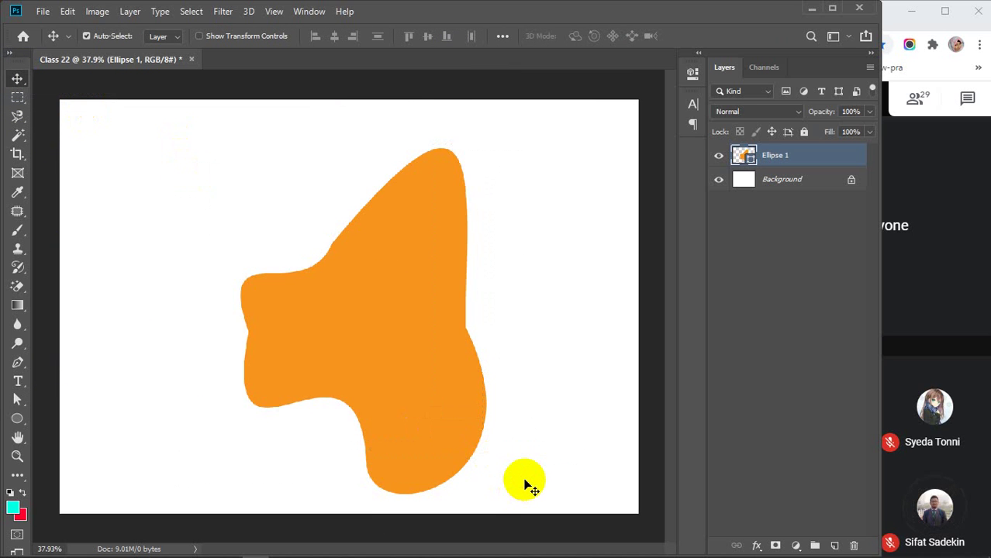
key(Delete)
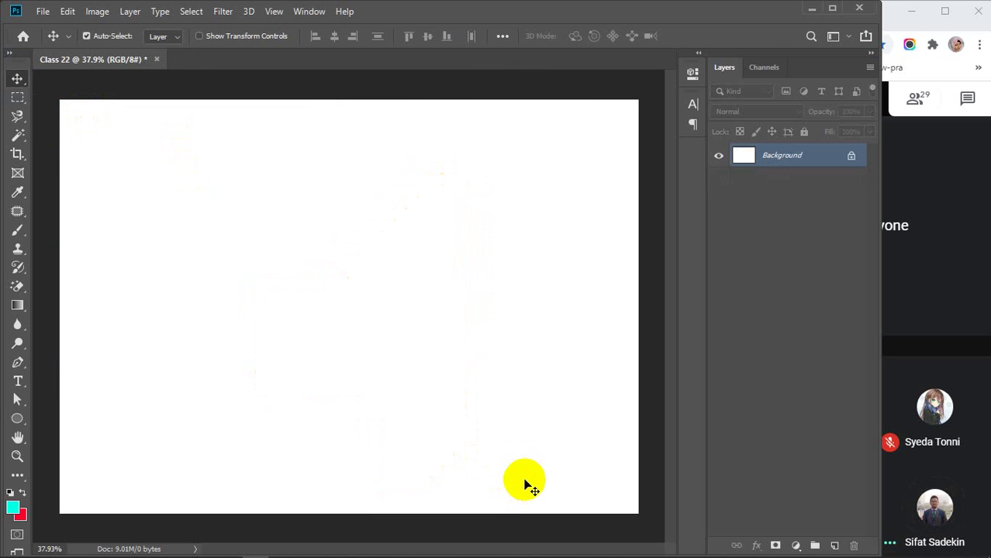
Activate the Pen tool, and check the new message in the Google Meet chat before closing the chat
click(17, 401)
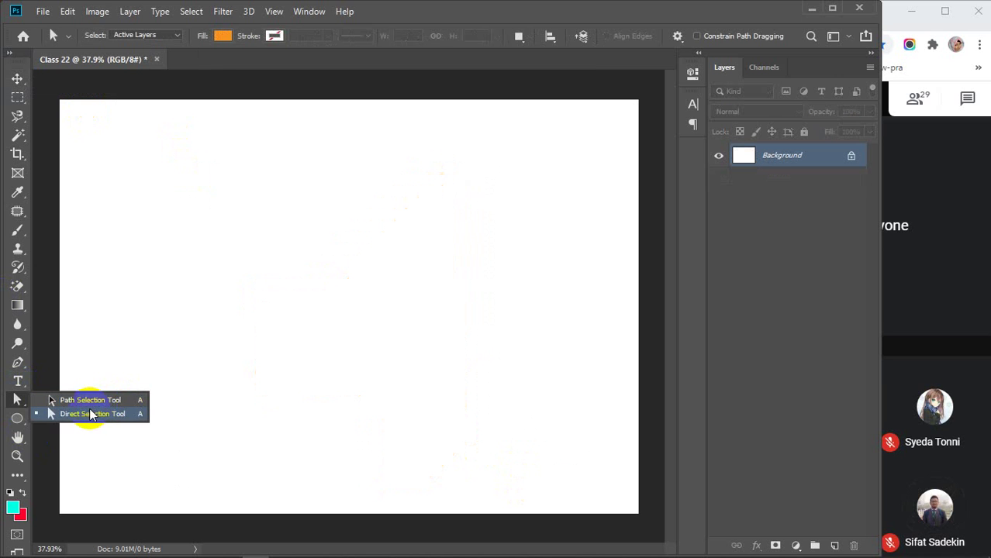
click(18, 366)
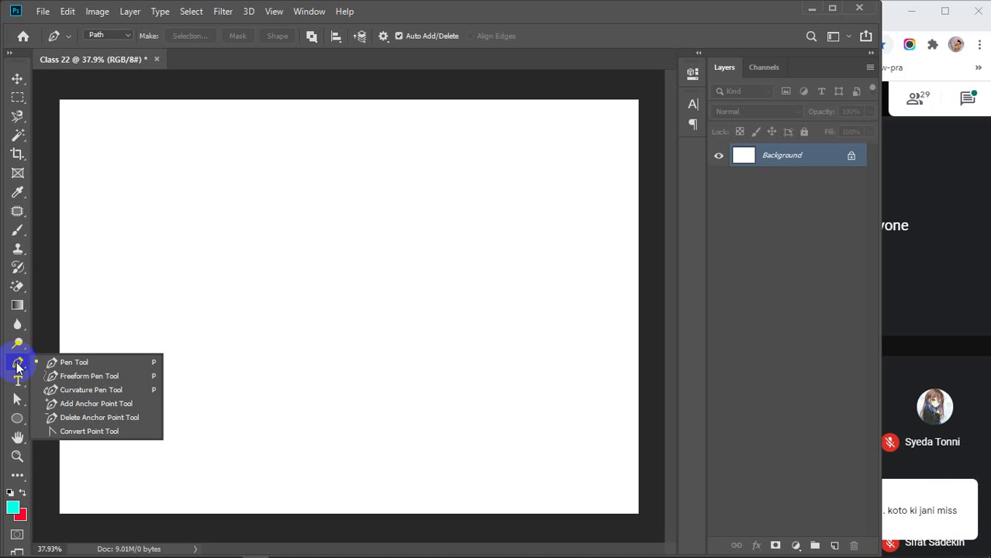
click(966, 99)
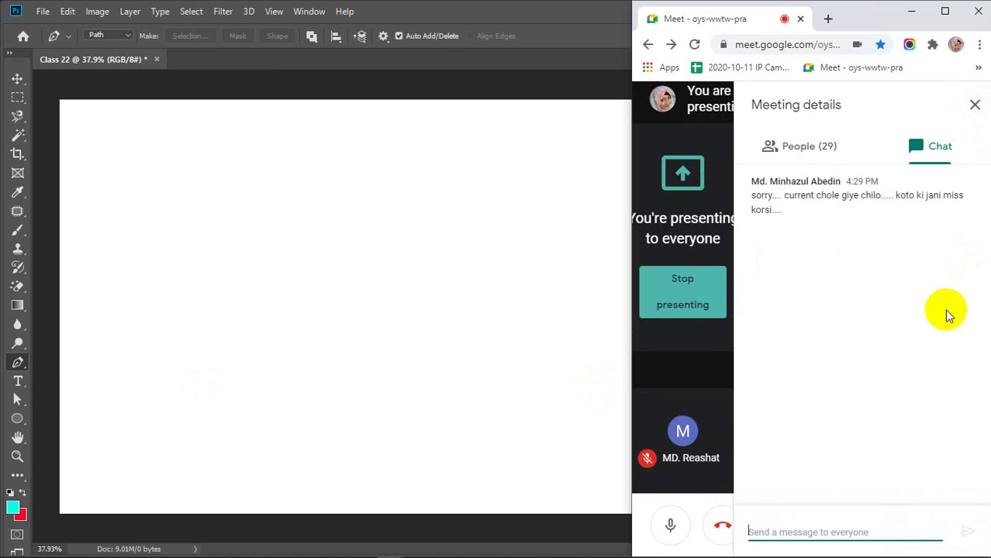
click(973, 103)
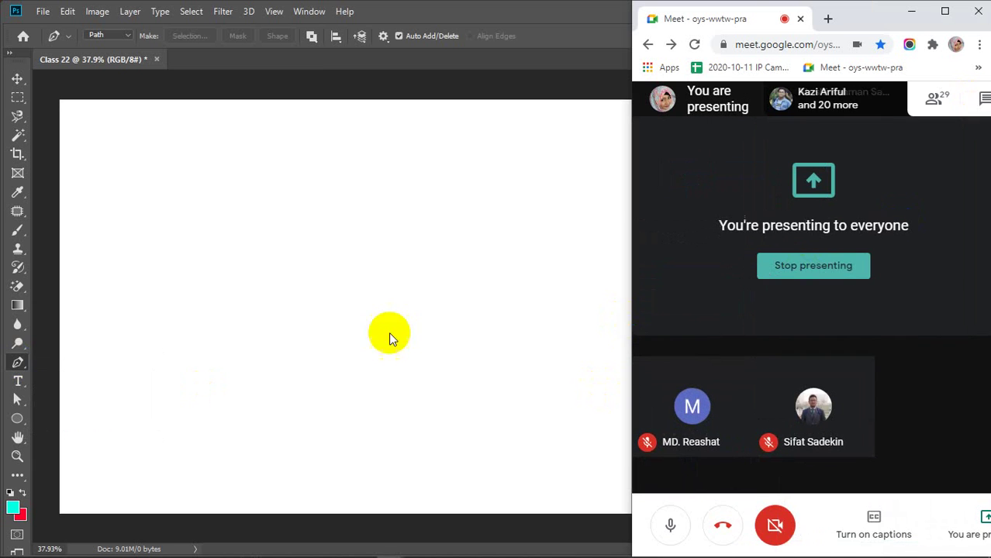
Return to Photoshop and choose the standard Pen Tool from the group of pen tools
click(17, 363)
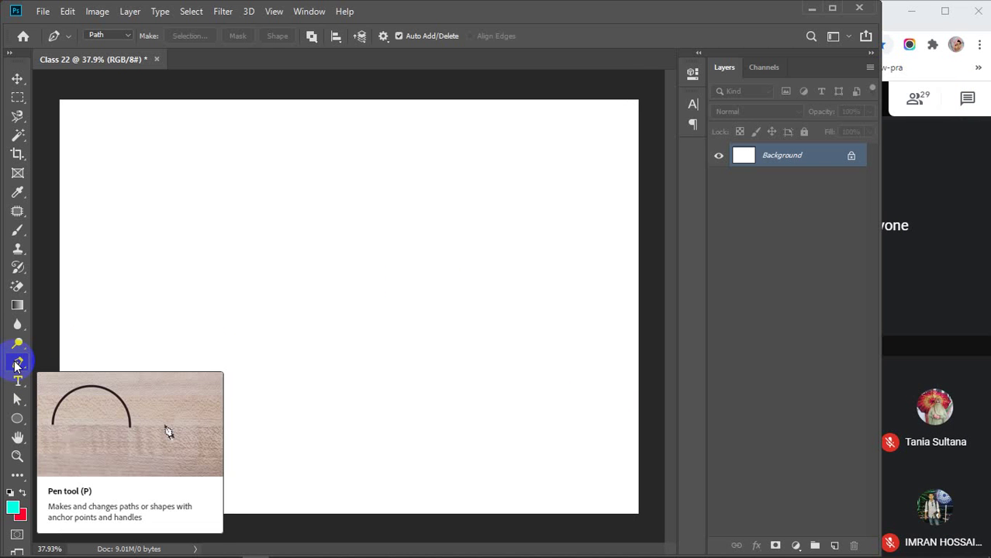
right_click(18, 365)
click(103, 364)
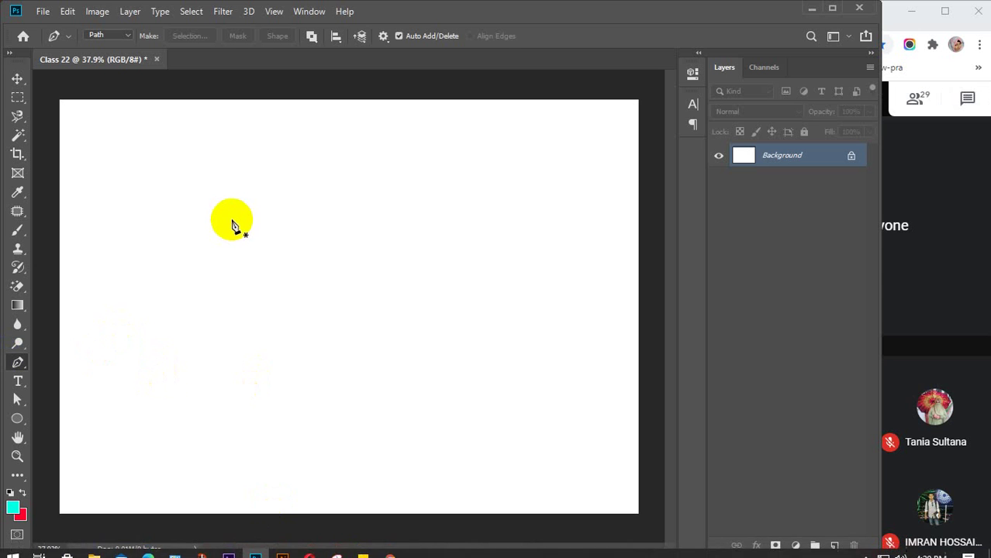
Examine the Pen tool's Shape, Path and Pixels modes and choose Shape
click(129, 36)
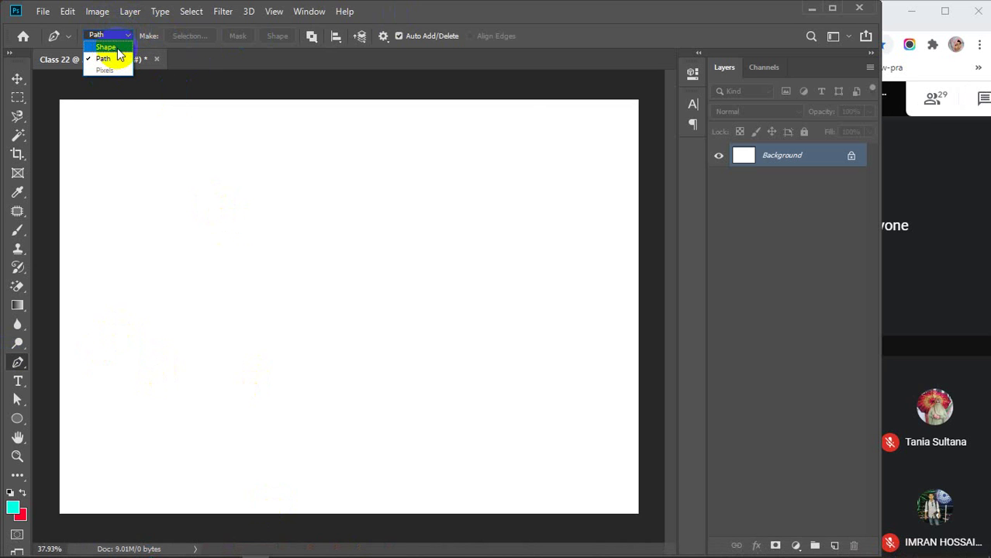
click(111, 75)
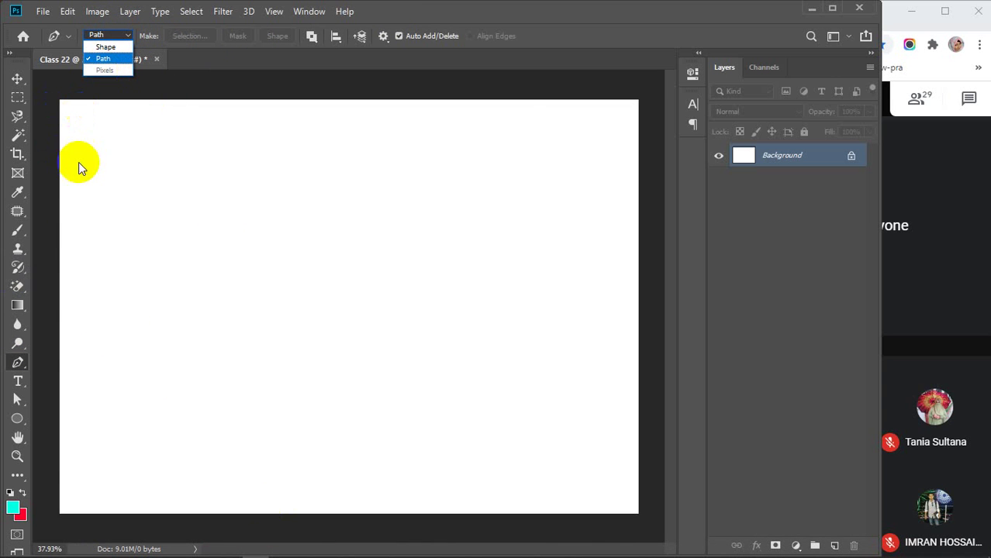
click(110, 72)
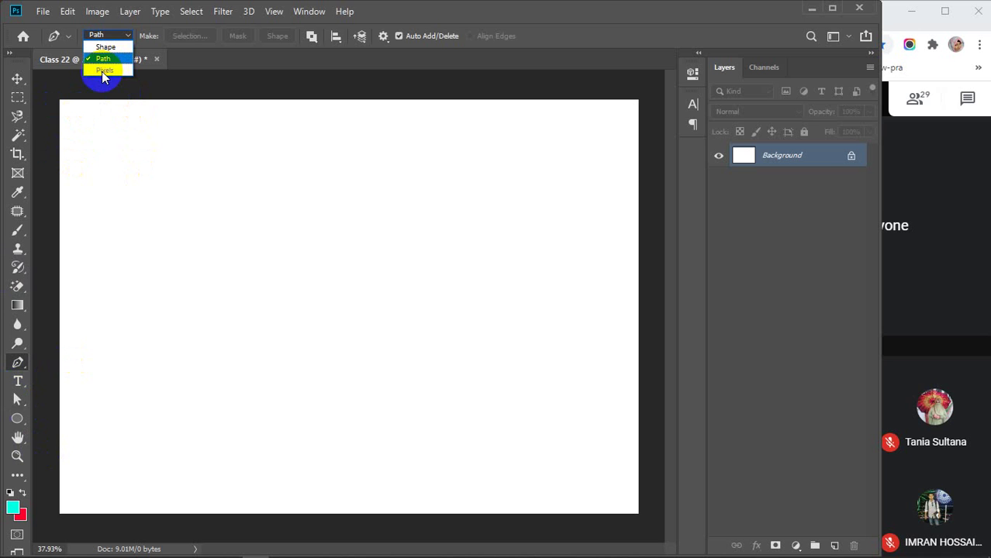
click(103, 48)
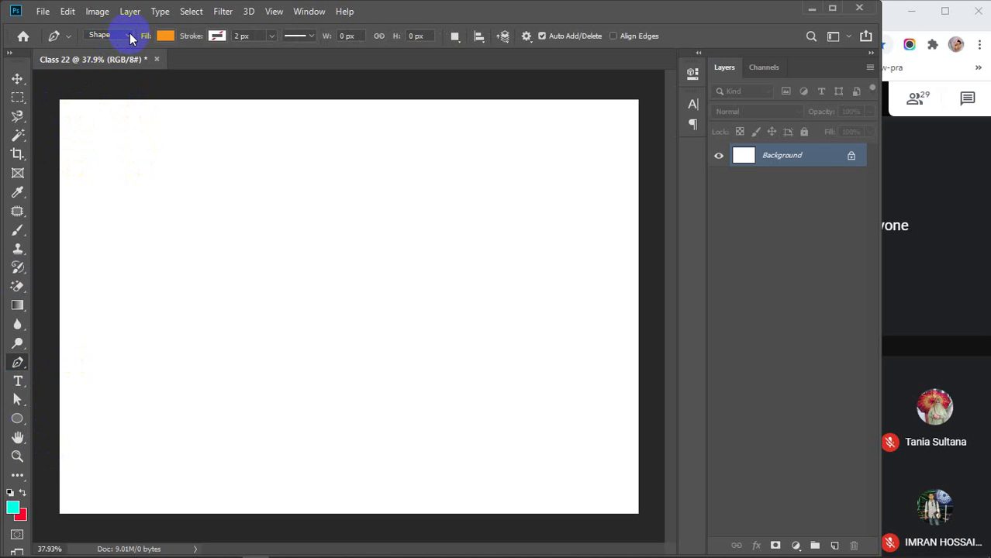
Switch the Pen tool to Path mode and back to Shape to compare their options
click(124, 34)
click(103, 59)
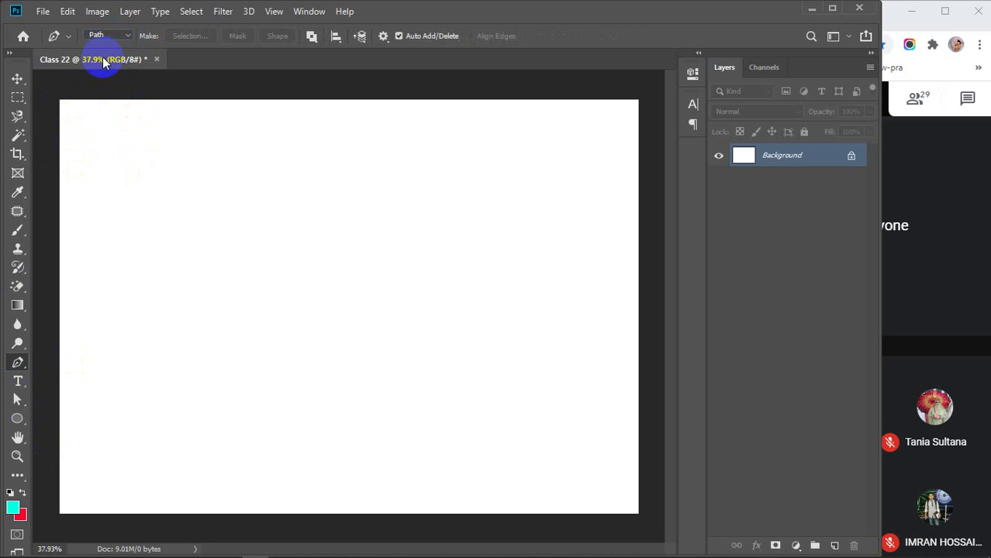
click(126, 37)
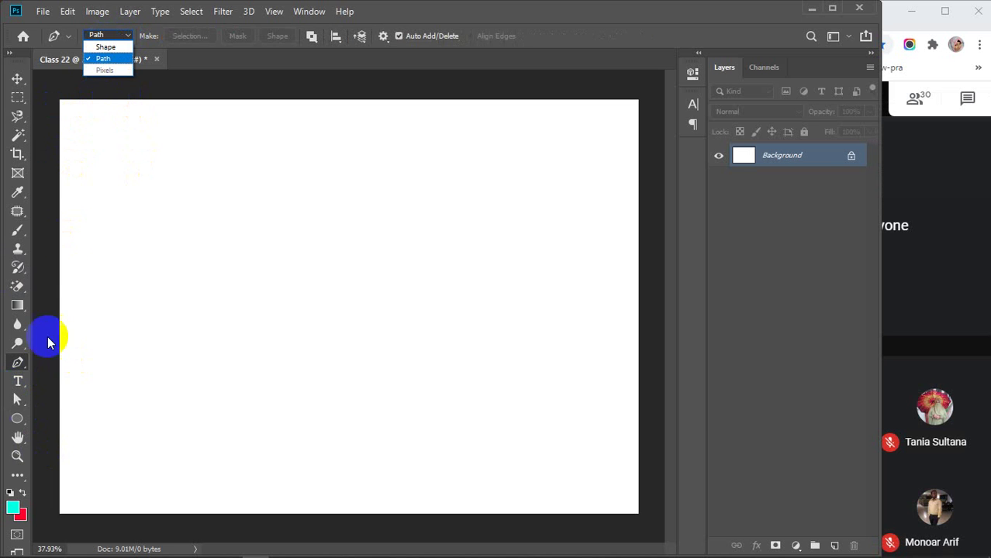
click(98, 46)
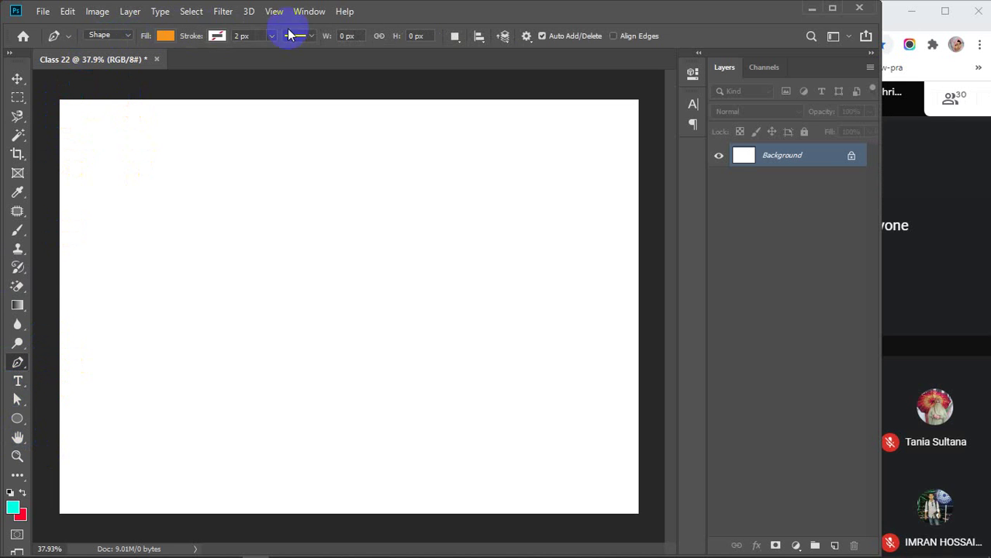
Set the Pen tool's drawing mode to Path
click(129, 36)
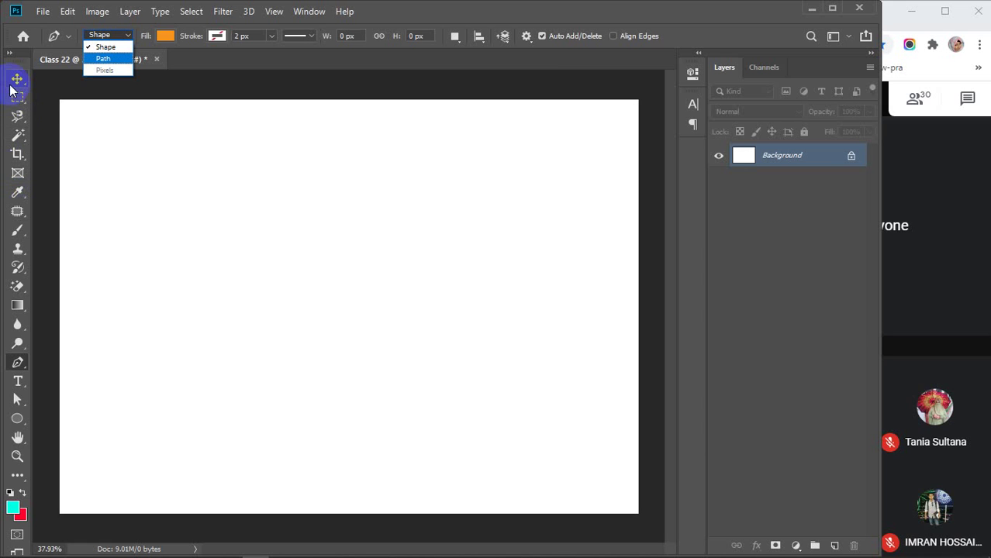
click(101, 57)
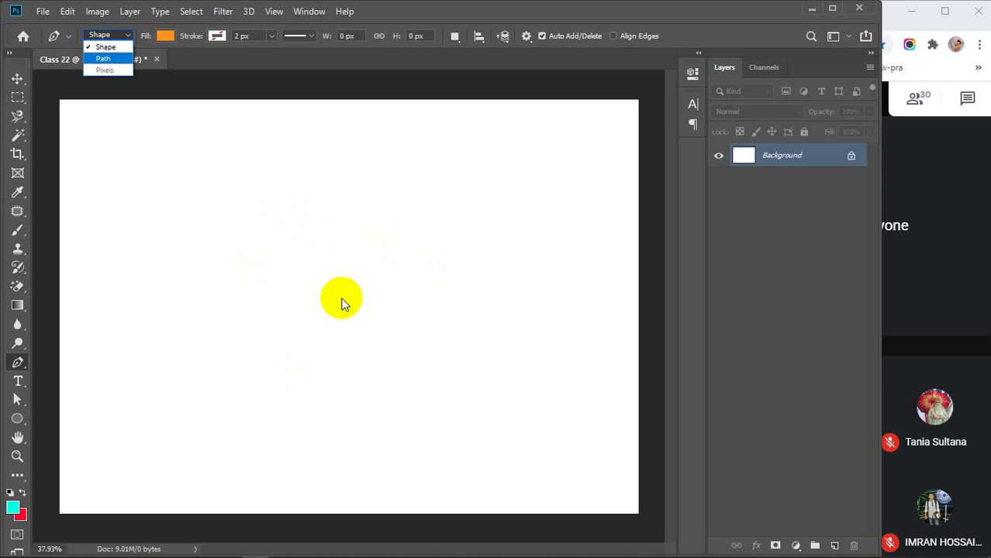
click(749, 181)
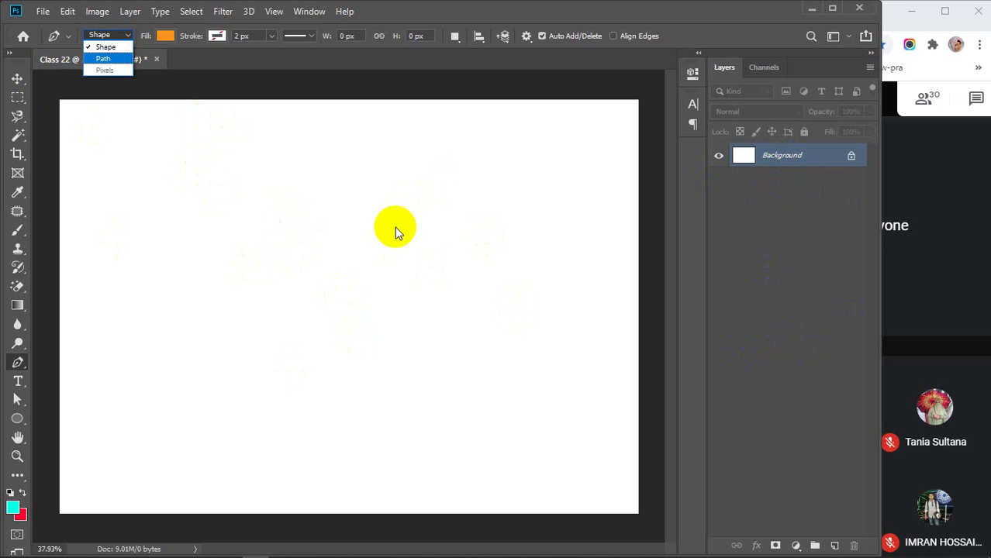
click(121, 37)
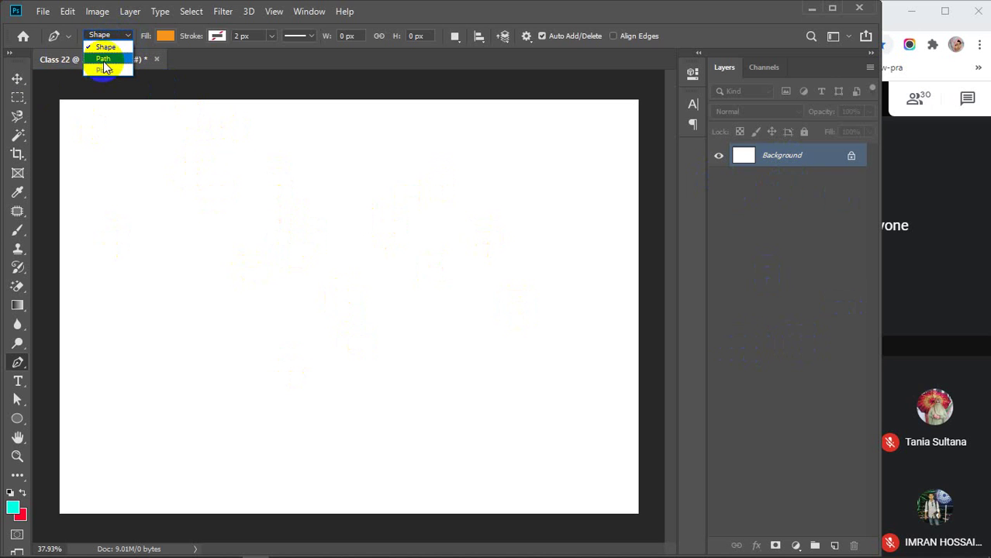
click(103, 61)
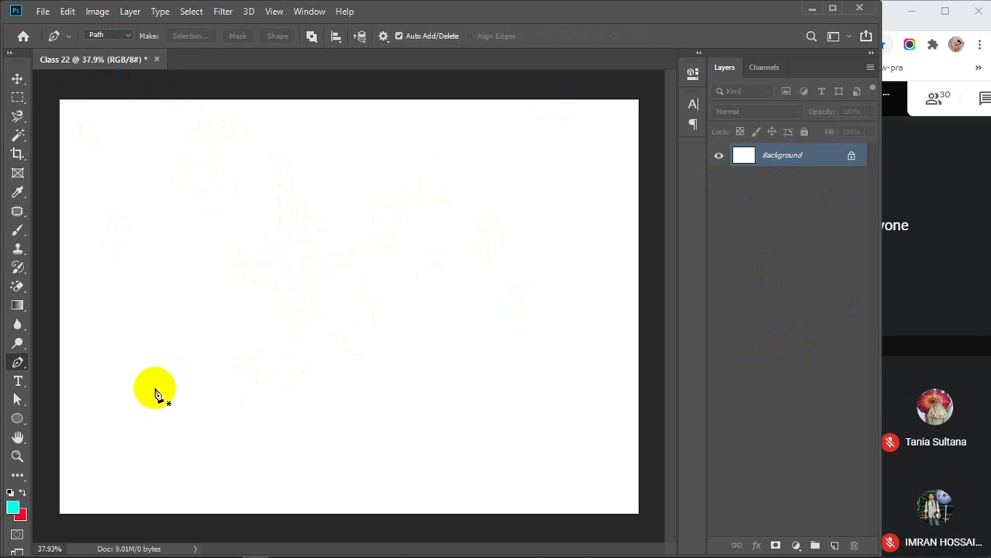
Place the path's first anchor point near the canvas's lower left, and turn the Rubber Band path option off and on again
click(121, 370)
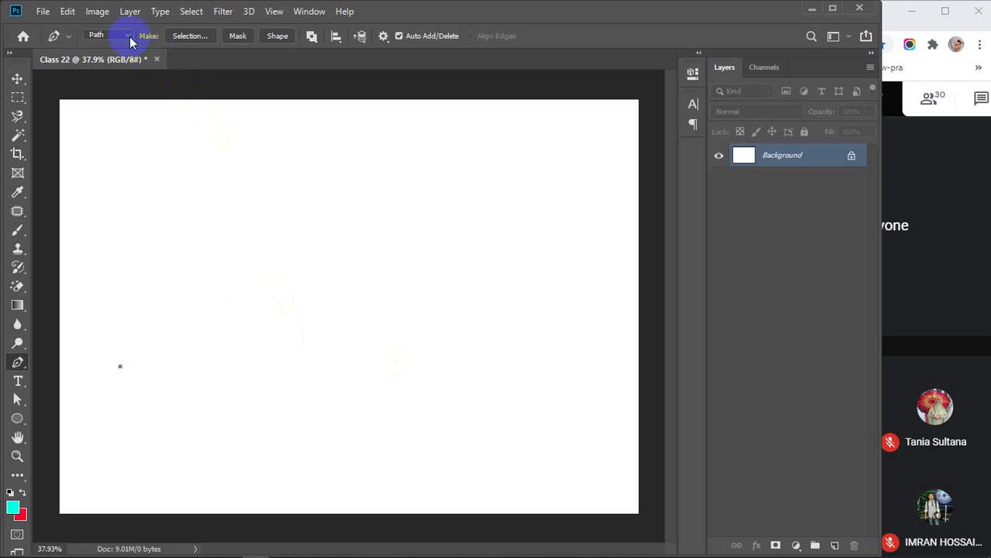
click(384, 37)
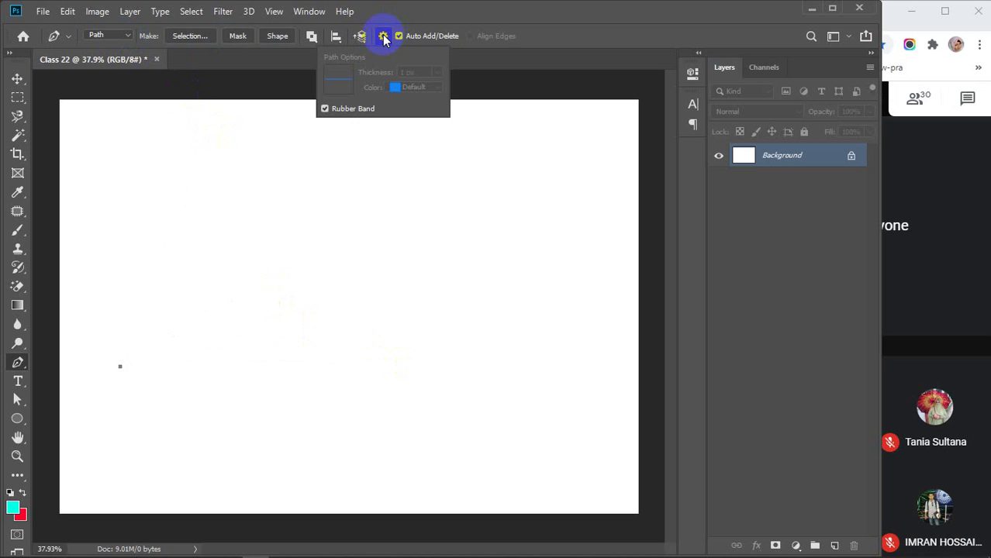
click(325, 110)
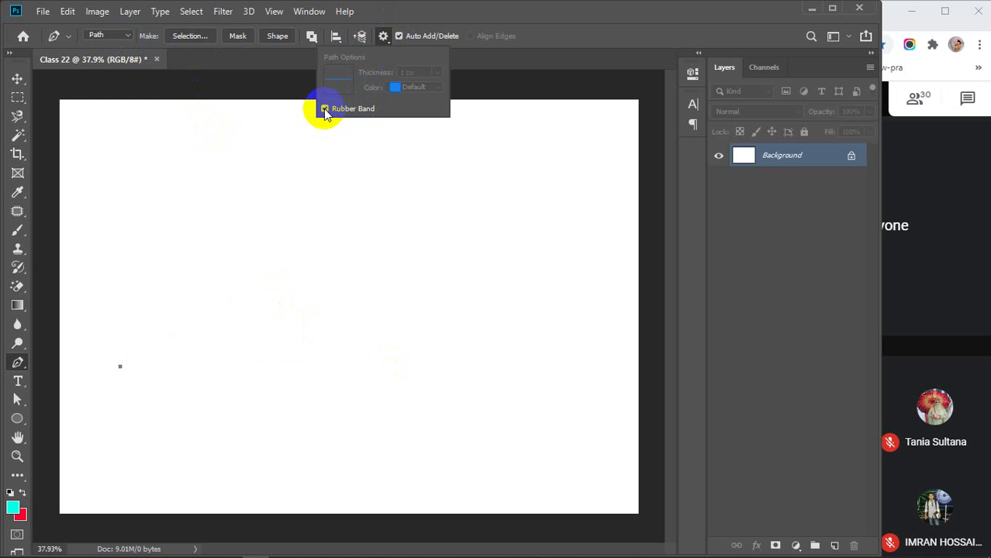
click(324, 110)
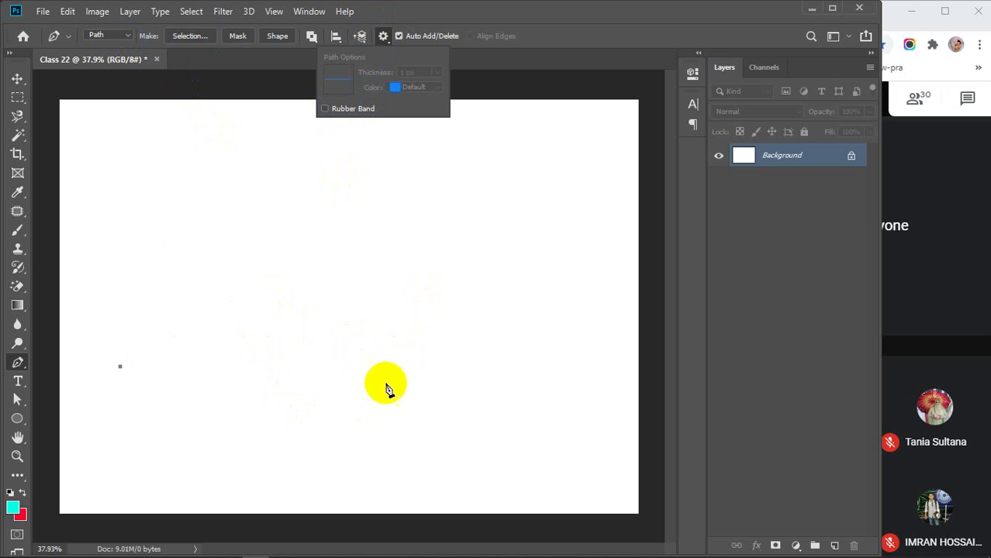
click(341, 109)
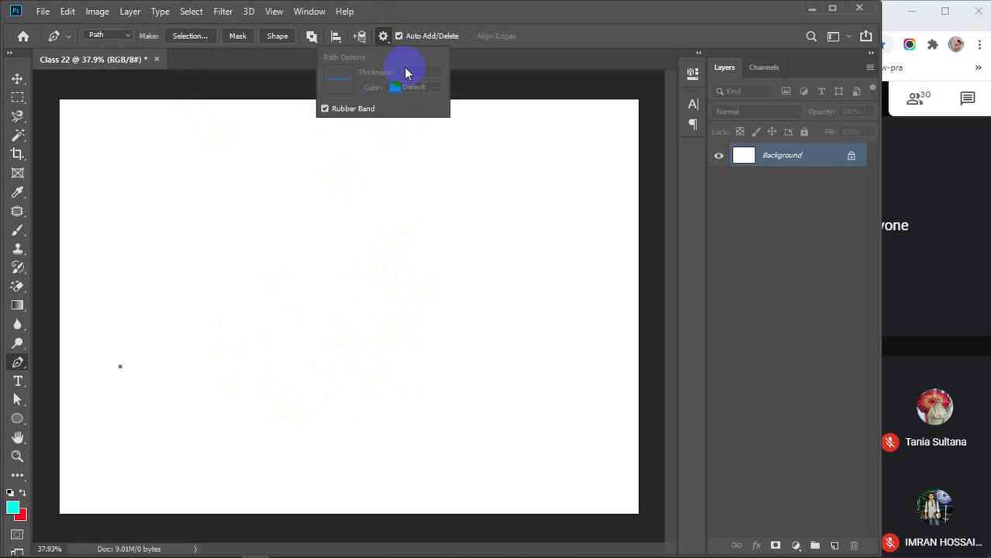
click(383, 37)
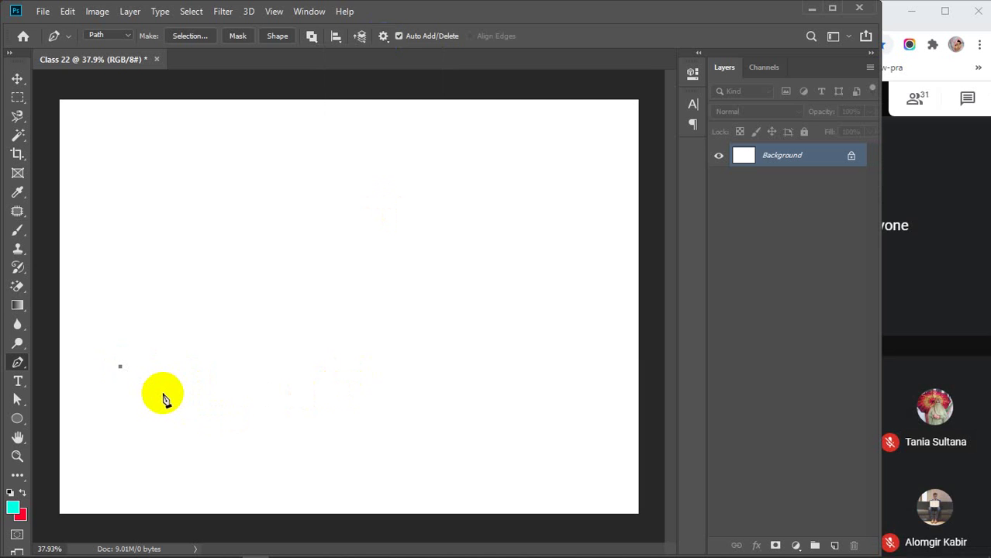
Extend the path through straight-segment anchor points across the lower half of the canvas and close it at the first anchor point
click(162, 392)
click(211, 377)
click(242, 396)
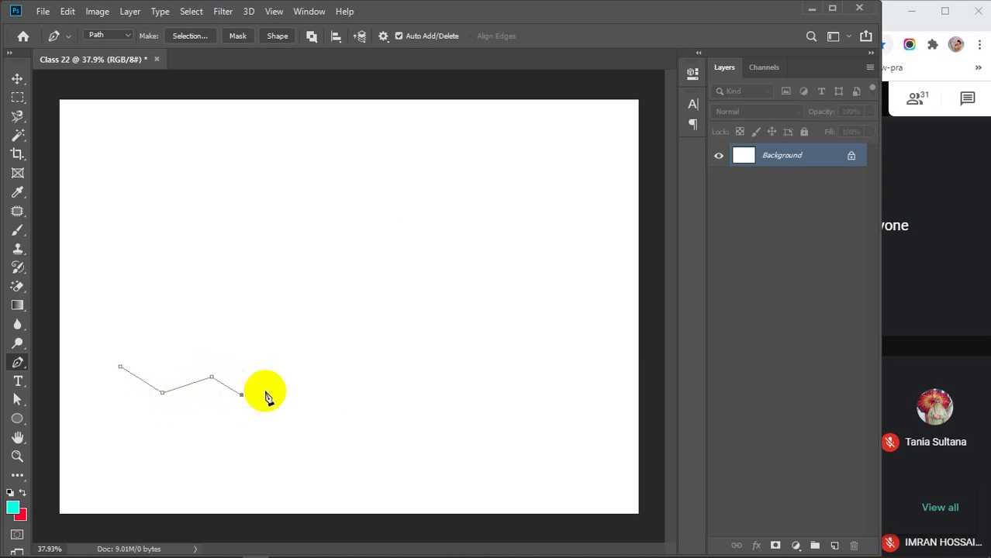
click(277, 376)
click(277, 346)
click(261, 297)
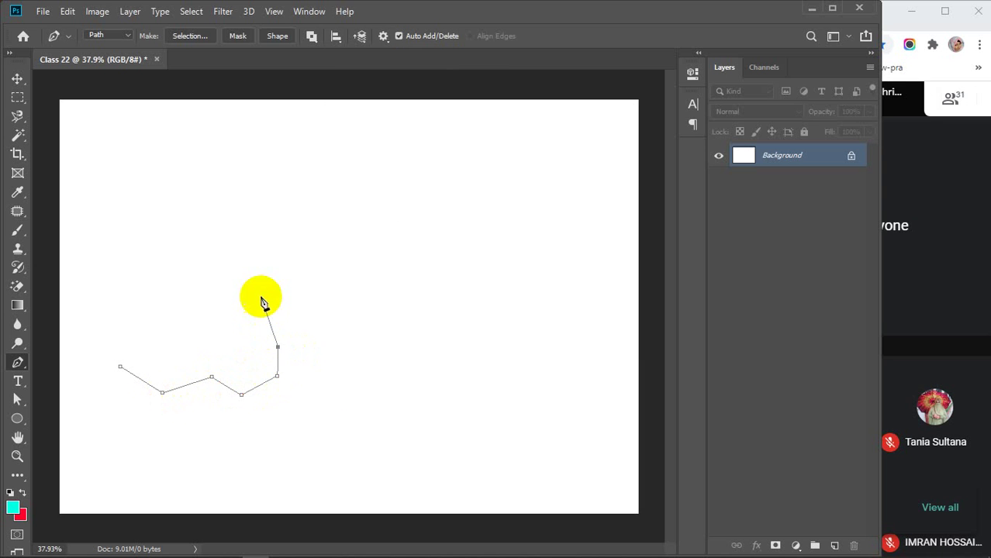
click(337, 329)
click(337, 371)
click(355, 409)
click(401, 348)
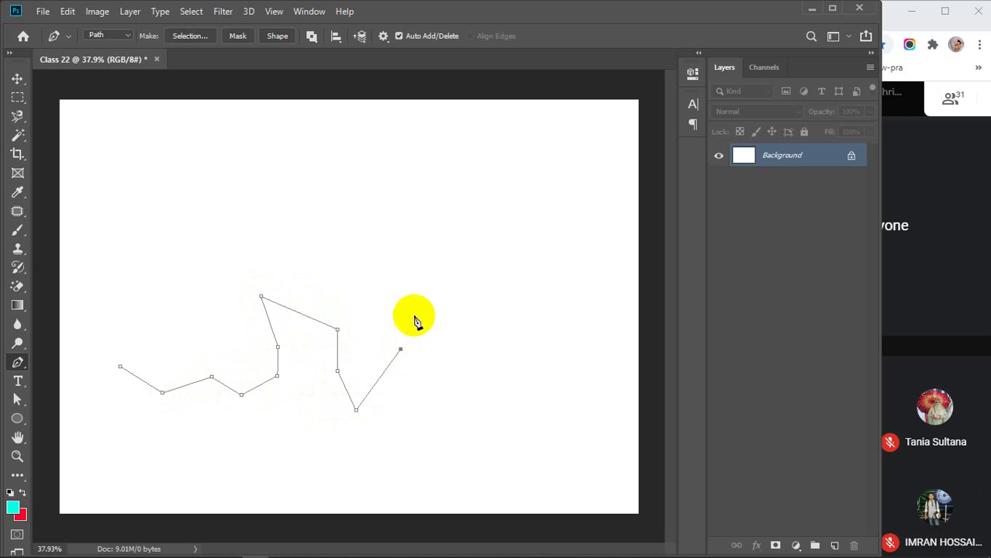
click(414, 455)
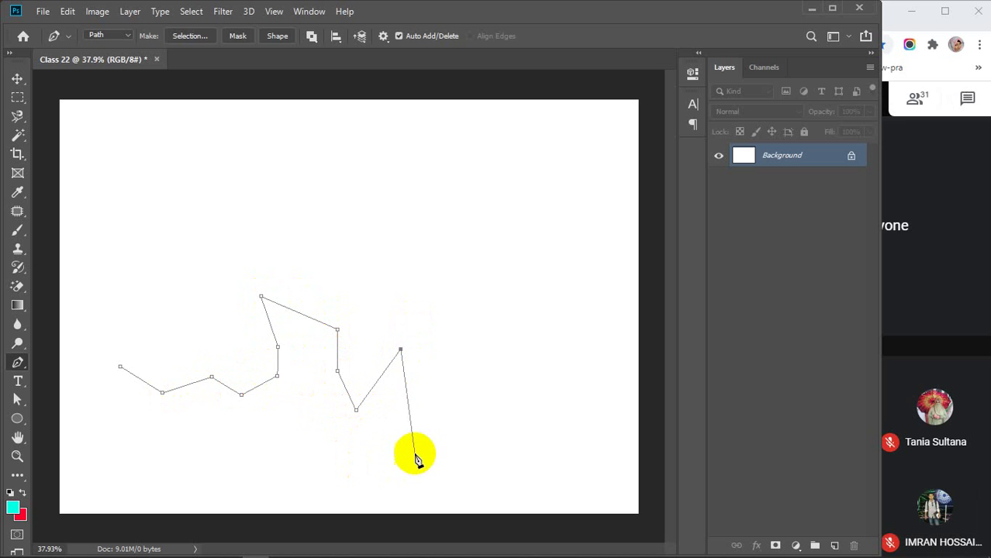
click(428, 409)
click(383, 451)
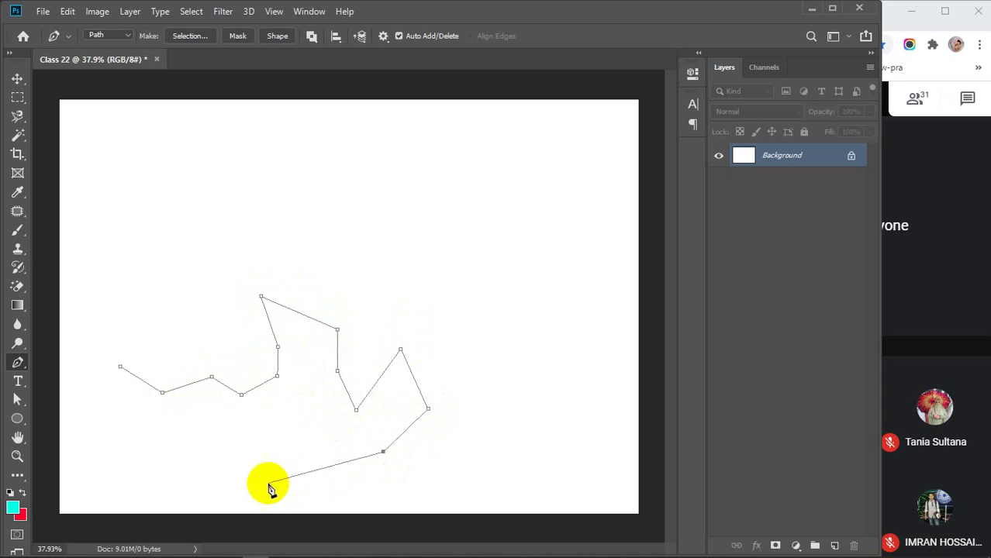
click(268, 482)
click(183, 466)
click(184, 440)
click(132, 441)
click(125, 391)
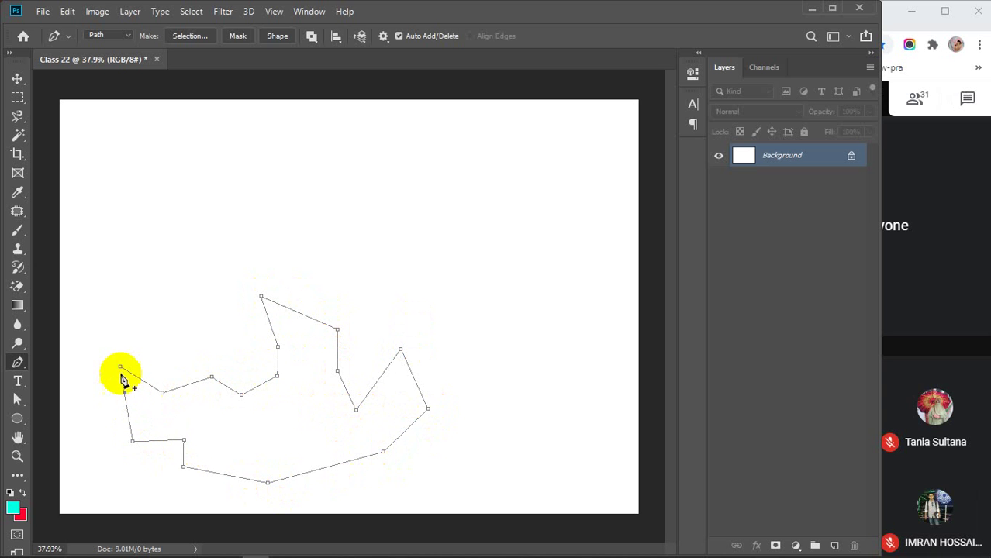
click(121, 367)
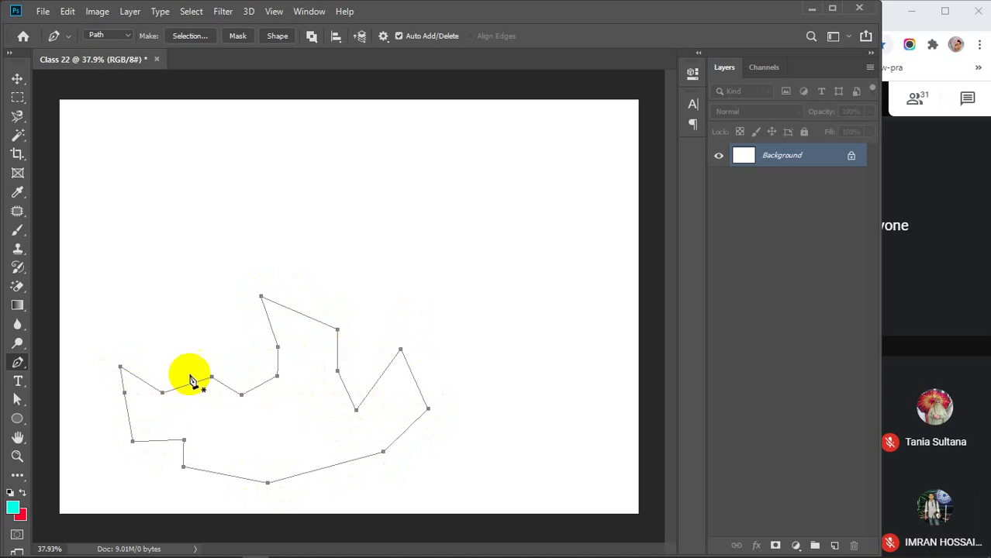
Outline a closed irregular selection in the canvas's upper right with the Polygonal Lasso tool, and deselect it
right_click(10, 117)
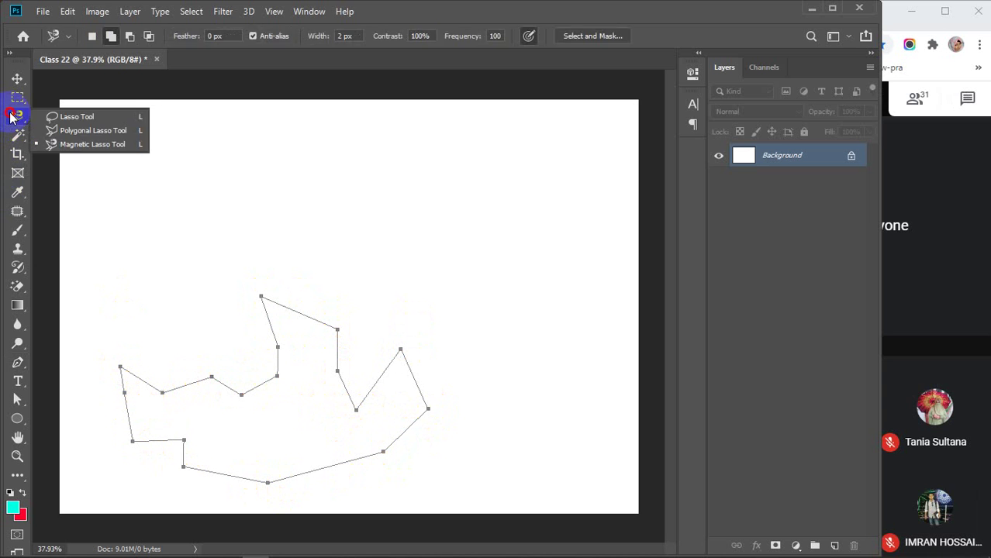
click(71, 129)
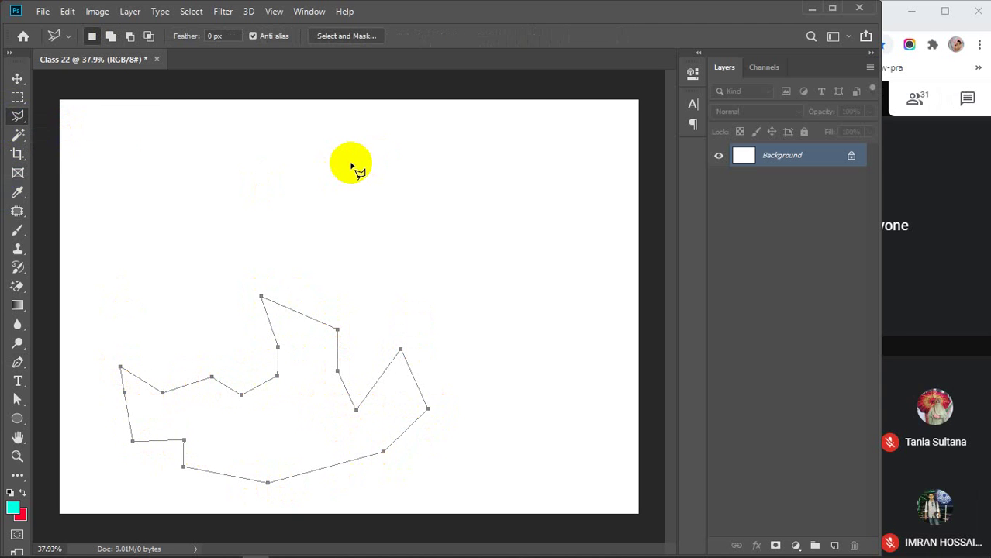
click(351, 162)
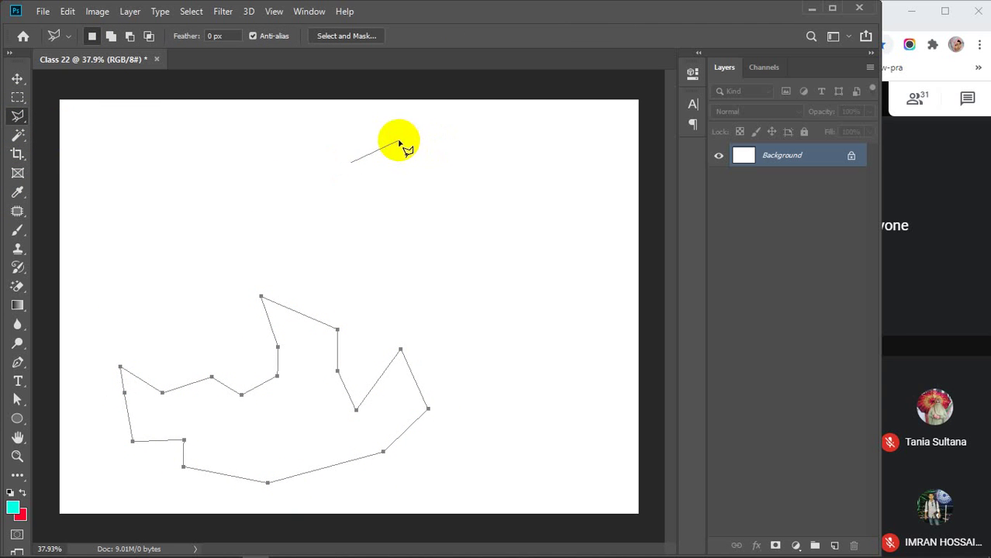
click(399, 141)
click(441, 134)
click(541, 158)
click(558, 131)
click(585, 164)
click(603, 229)
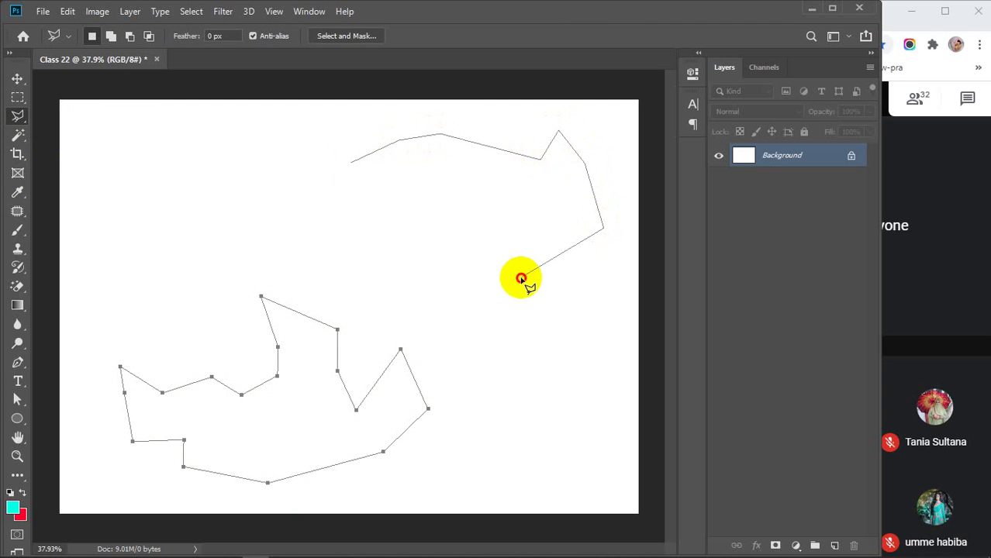
click(521, 276)
click(451, 258)
click(502, 195)
click(425, 190)
click(400, 226)
click(320, 212)
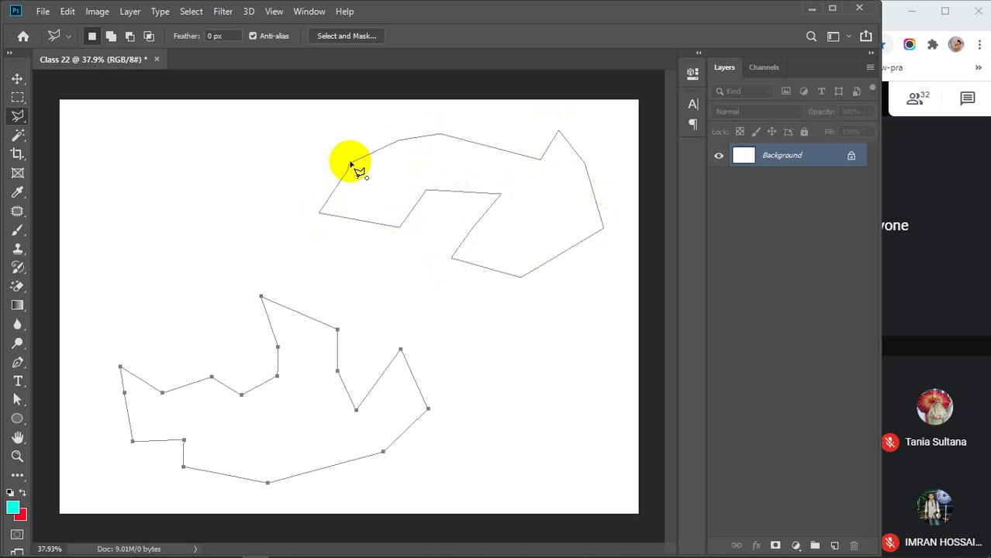
click(351, 164)
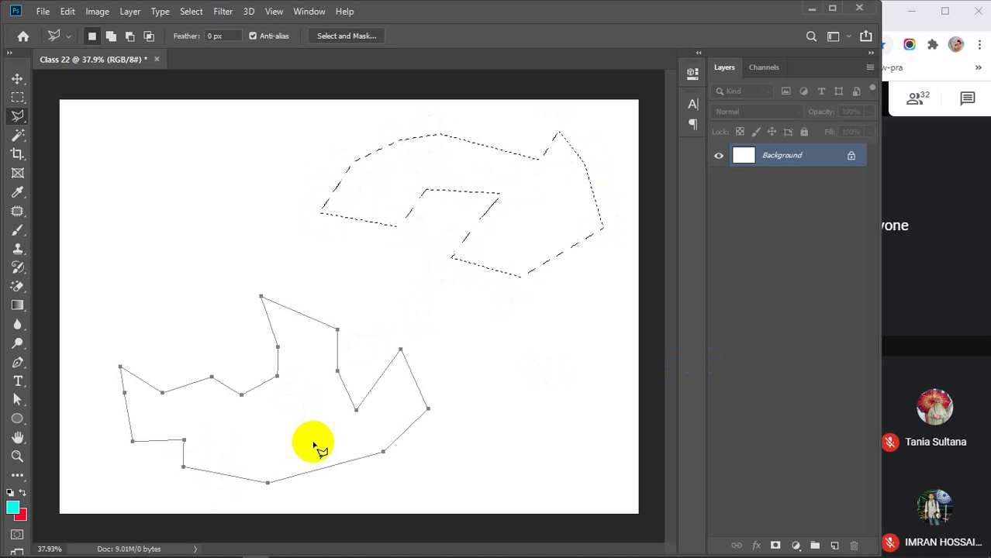
click(16, 118)
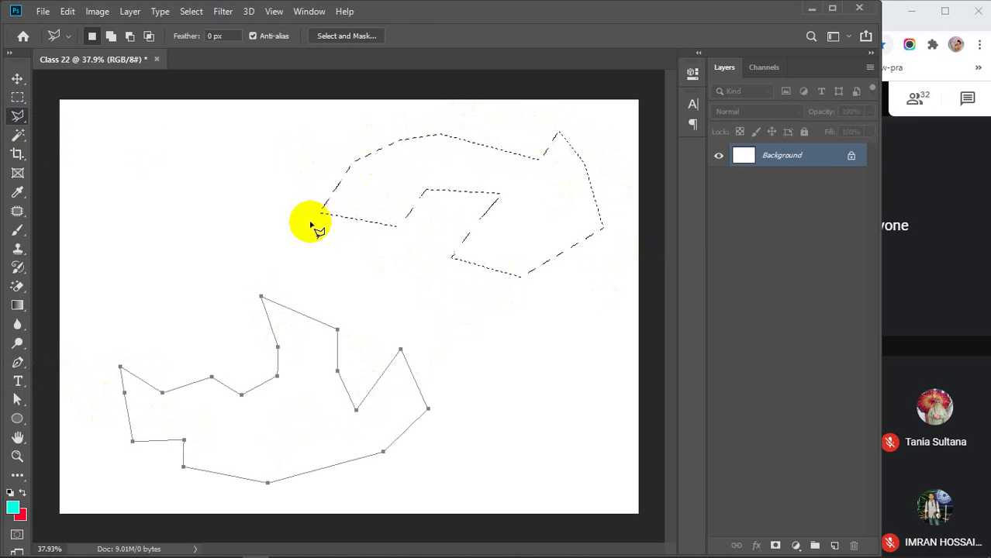
key(ctrl+d)
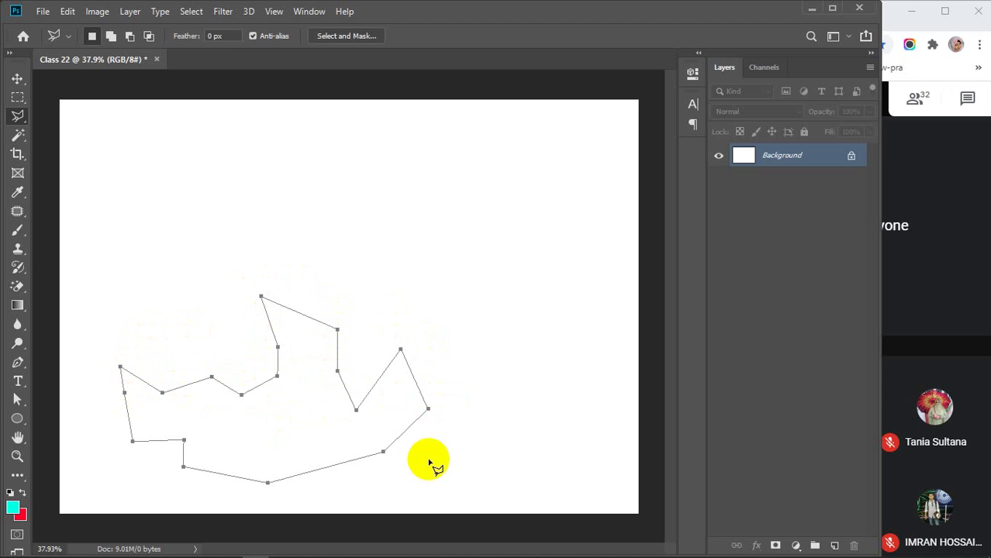
Test converting the closed path into a selection, and clear the path from the canvas with the Pen tool active
click(395, 353)
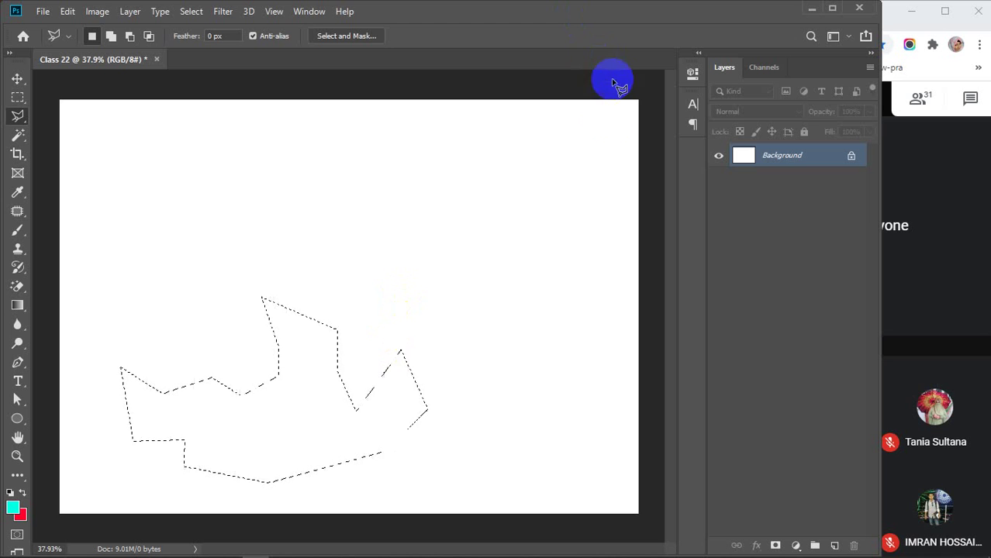
key(ctrl+z)
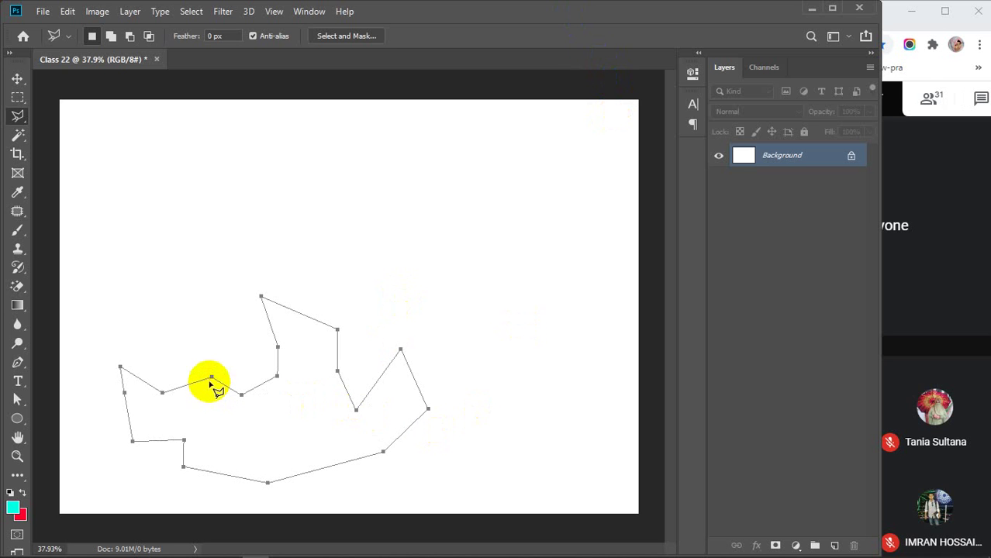
click(17, 362)
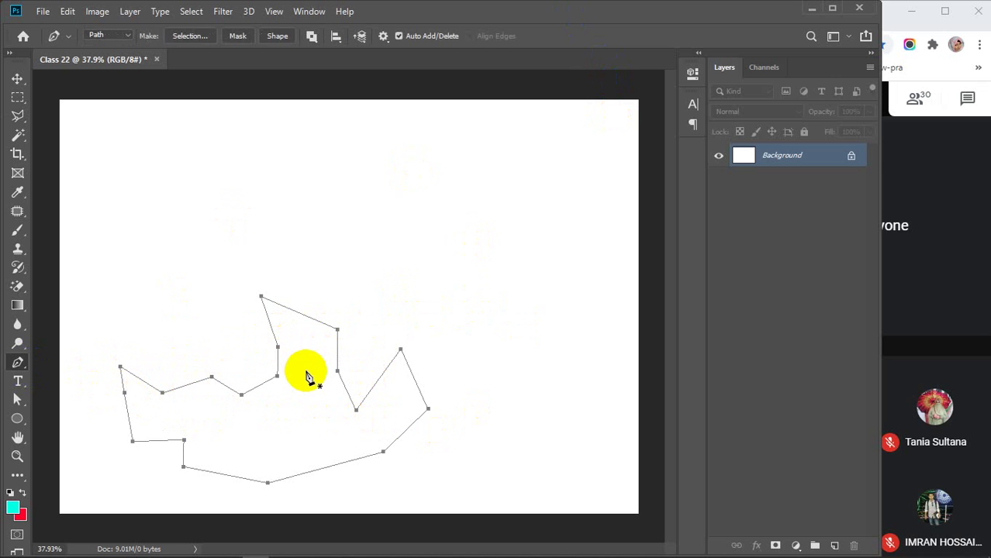
key(ctrl+Return)
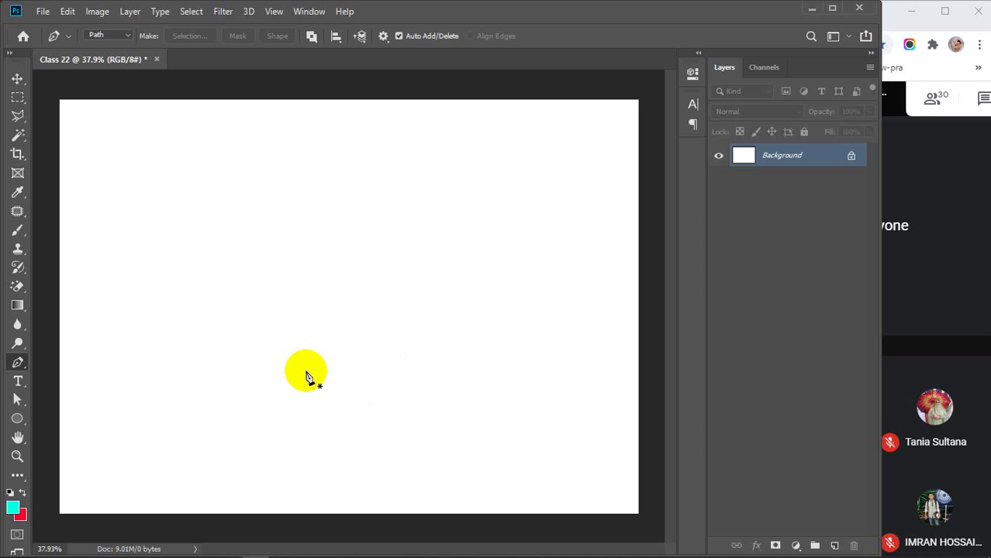
Start a new Pen path of three corner points zigzagging near the canvas's lower left, undoing the extra fourth point
click(101, 397)
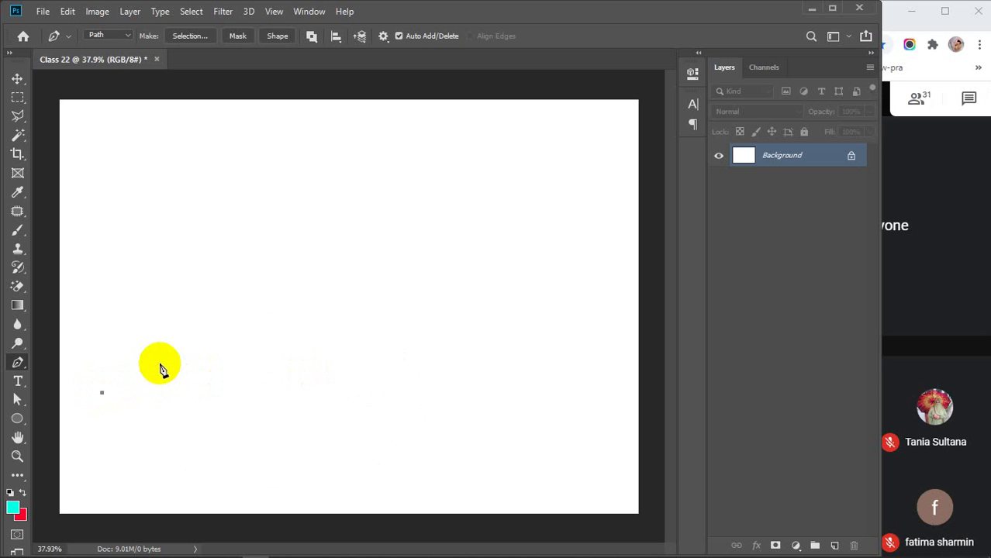
click(159, 363)
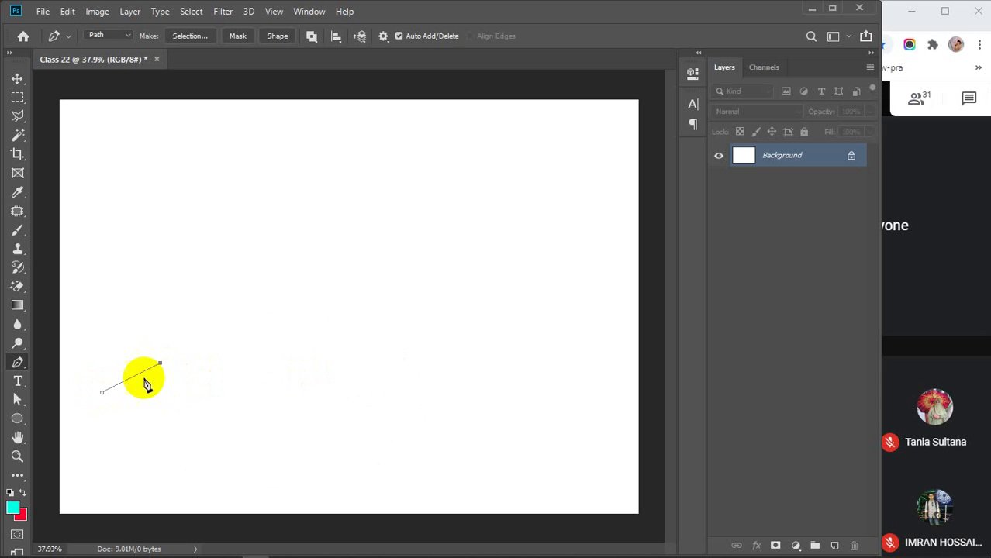
click(192, 393)
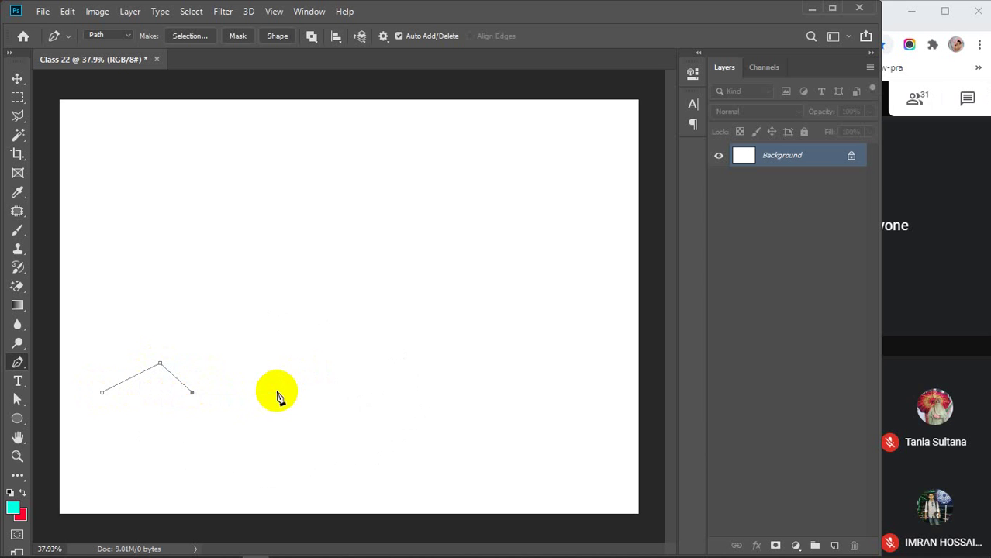
click(285, 393)
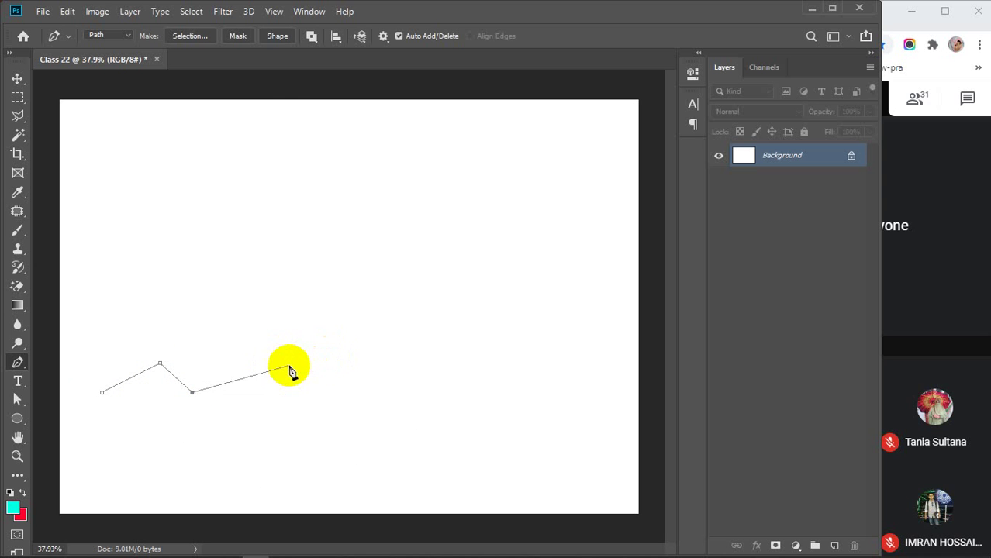
key(ctrl+z)
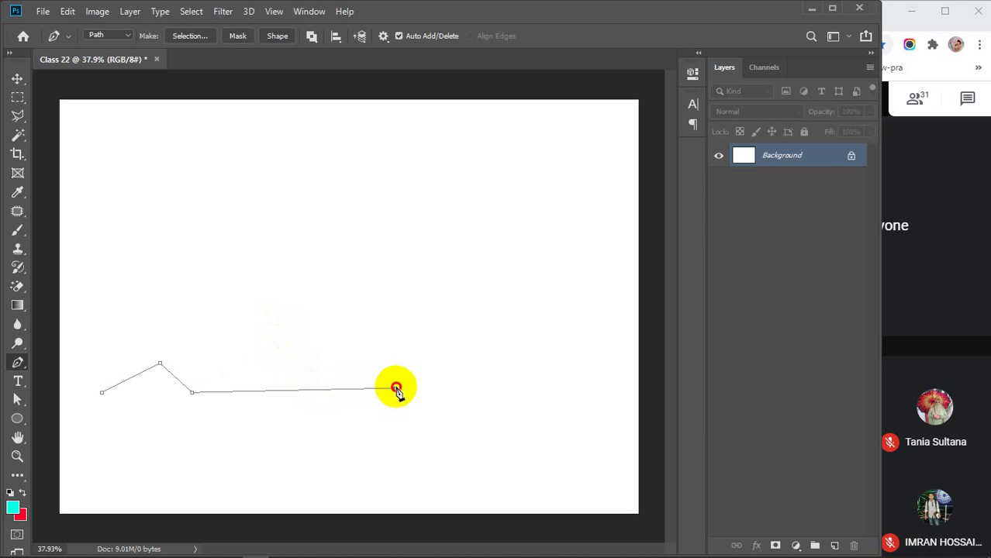
Add a smooth point that arches the segment upward, shorten its direction handles, and undo back to the path's first anchor point
drag(395, 388, 476, 463)
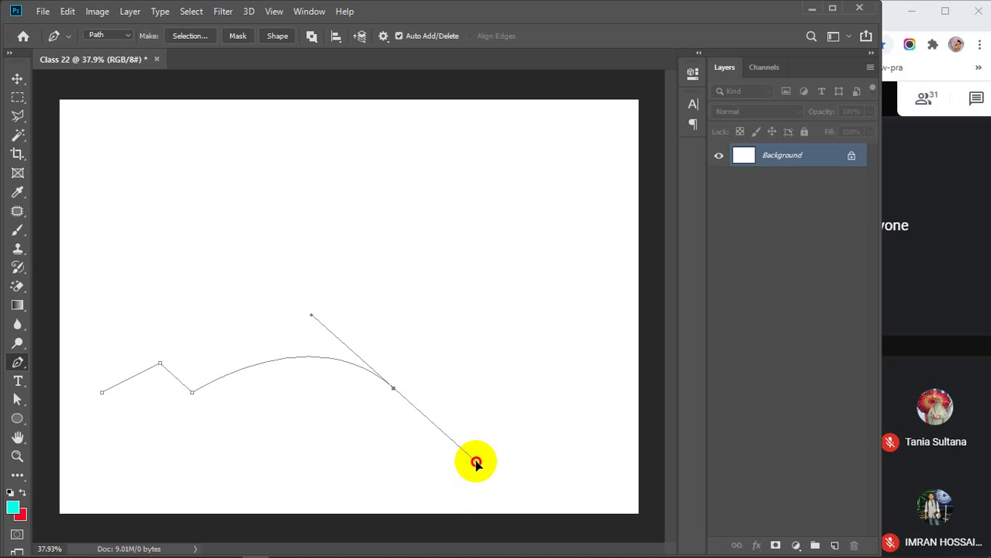
drag(476, 463, 447, 428)
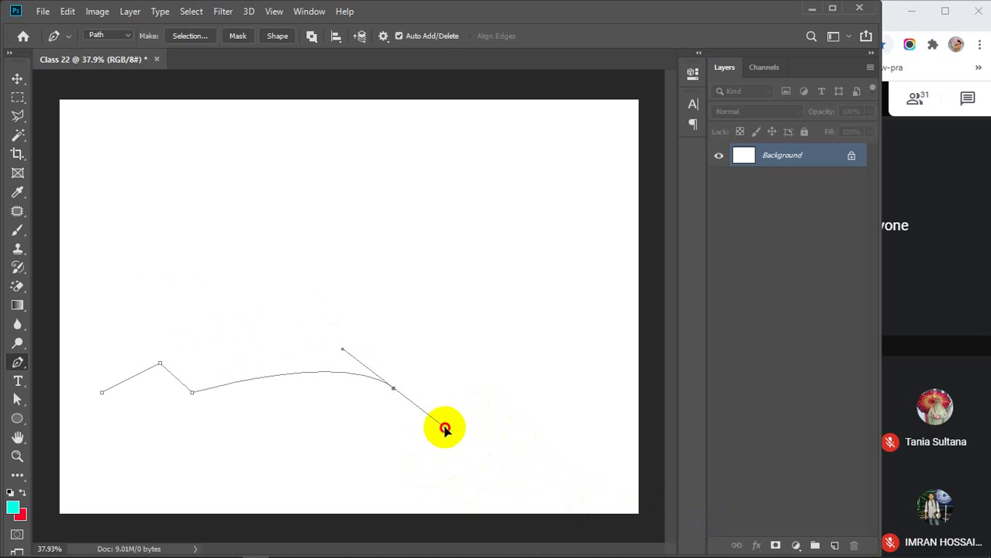
key(ctrl+z)
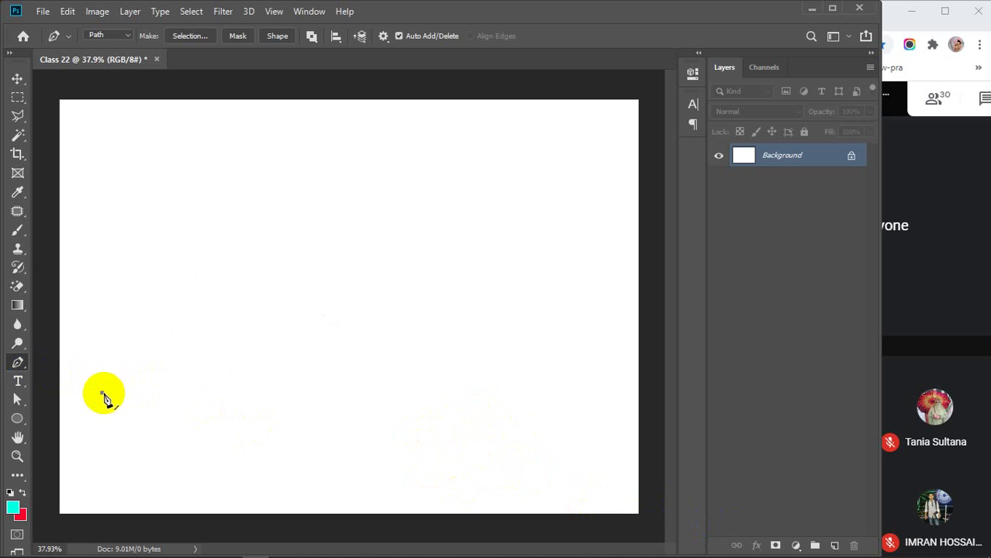
Try a short horizontal segment followed by an upward-arching curve, and undo both back to the first anchor point
key(Escape)
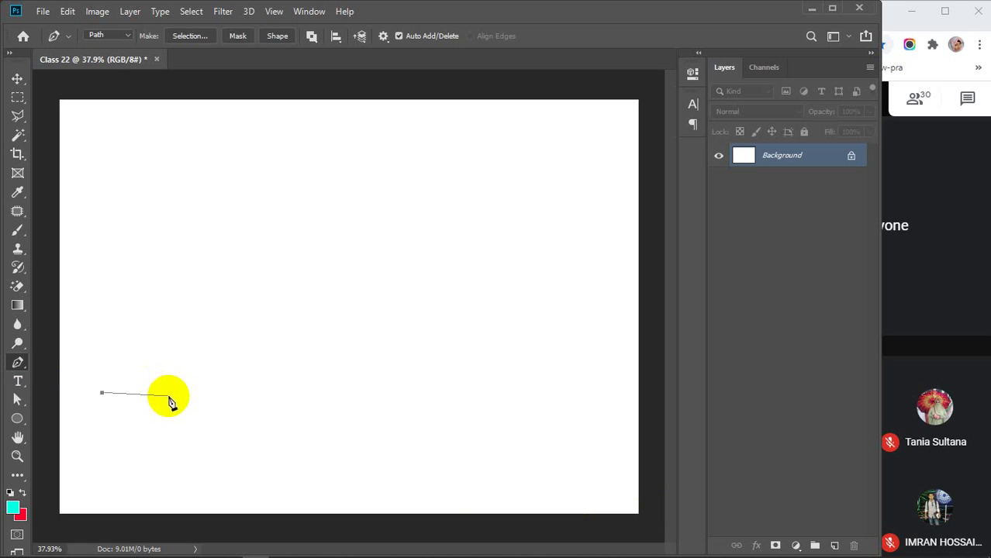
key(Escape)
click(170, 393)
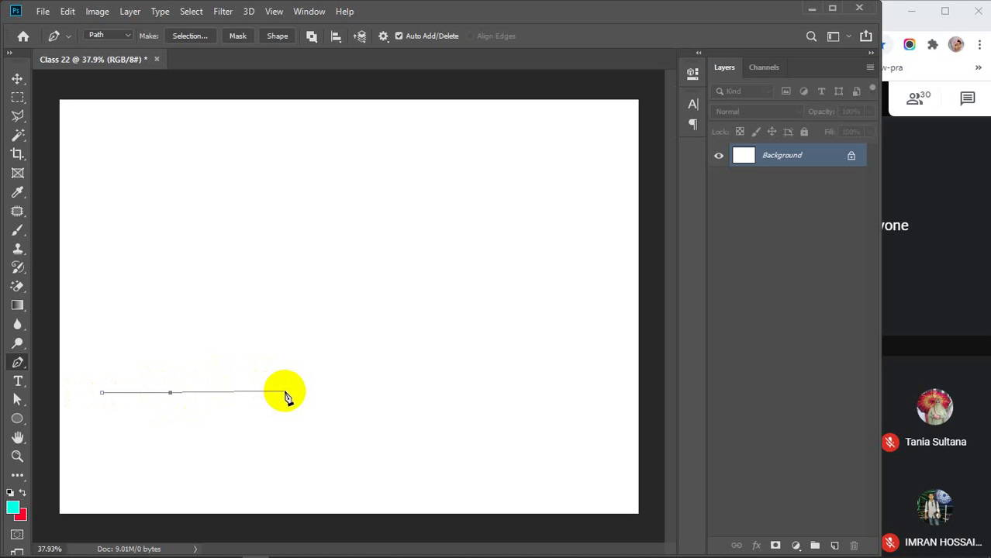
drag(285, 393, 351, 480)
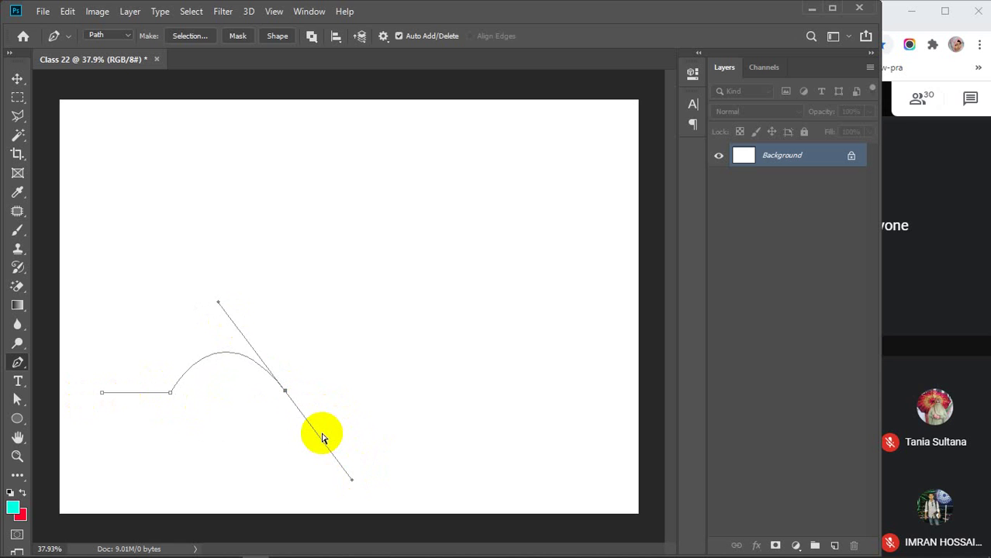
key(ctrl+z)
key(ctrl+z)
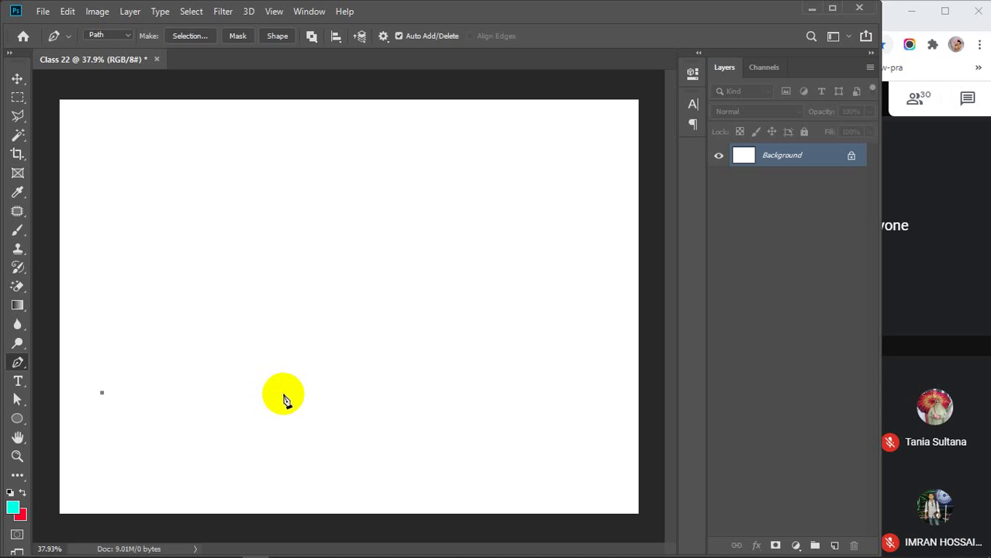
Add a smooth second anchor point level with the first, pulling its handles diagonally down to the right to arch the segment upward
drag(284, 393, 396, 470)
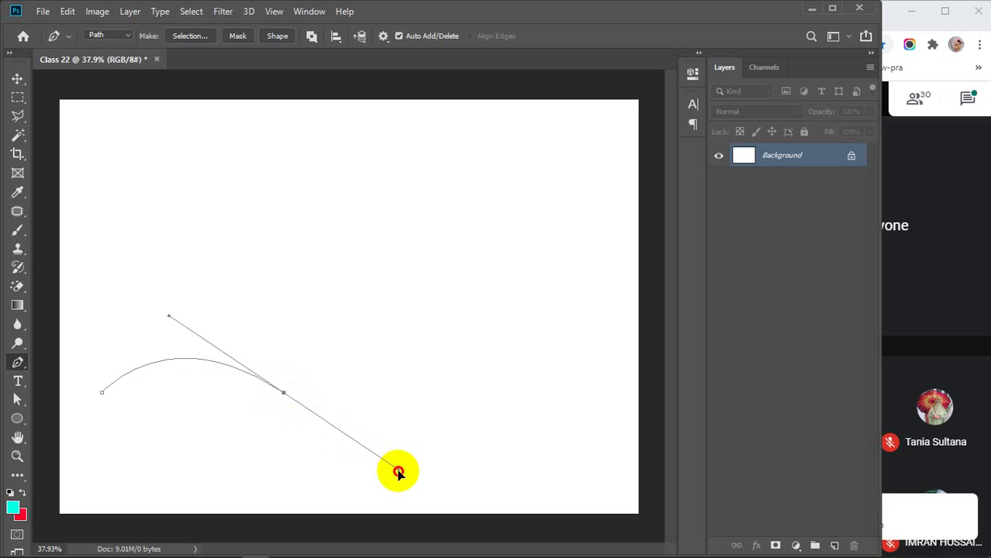
mouse_move(397, 473)
mouse_down()
mouse_move(316, 433)
mouse_move(281, 390)
mouse_move(387, 458)
mouse_move(398, 484)
mouse_up()
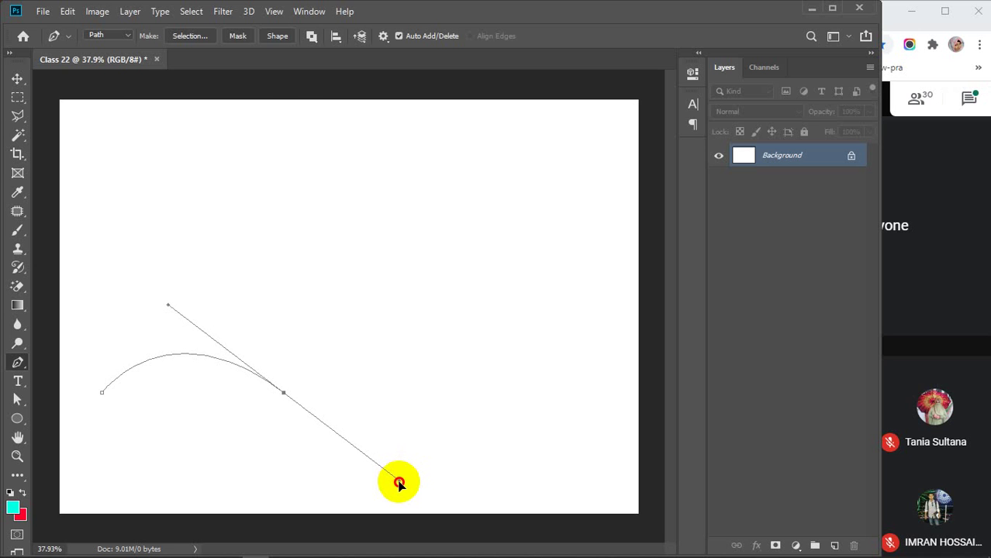
mouse_move(398, 484)
mouse_down()
mouse_move(401, 442)
mouse_move(390, 431)
mouse_move(387, 444)
mouse_move(356, 446)
mouse_move(280, 396)
mouse_move(485, 520)
mouse_move(453, 532)
mouse_move(398, 496)
mouse_move(410, 490)
mouse_up()
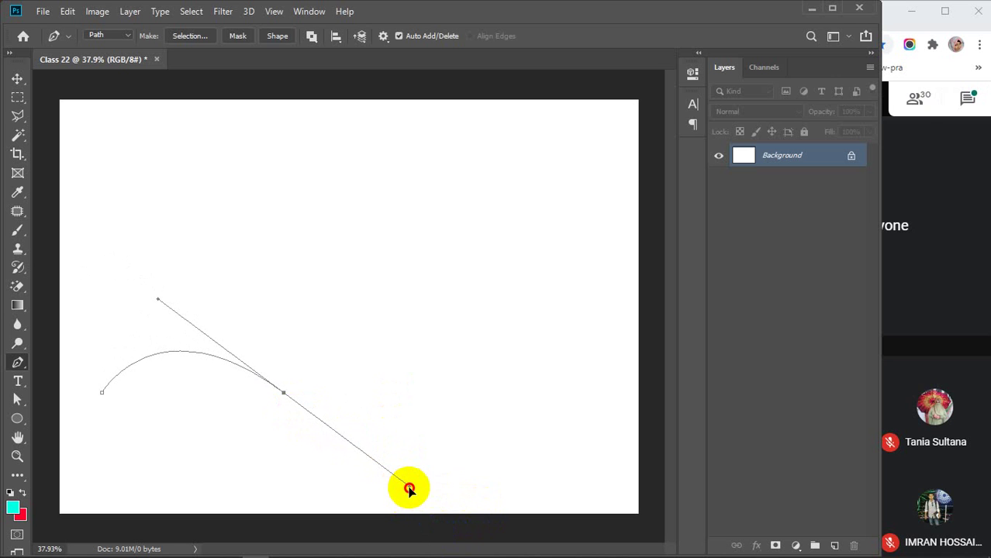
drag(409, 490, 410, 489)
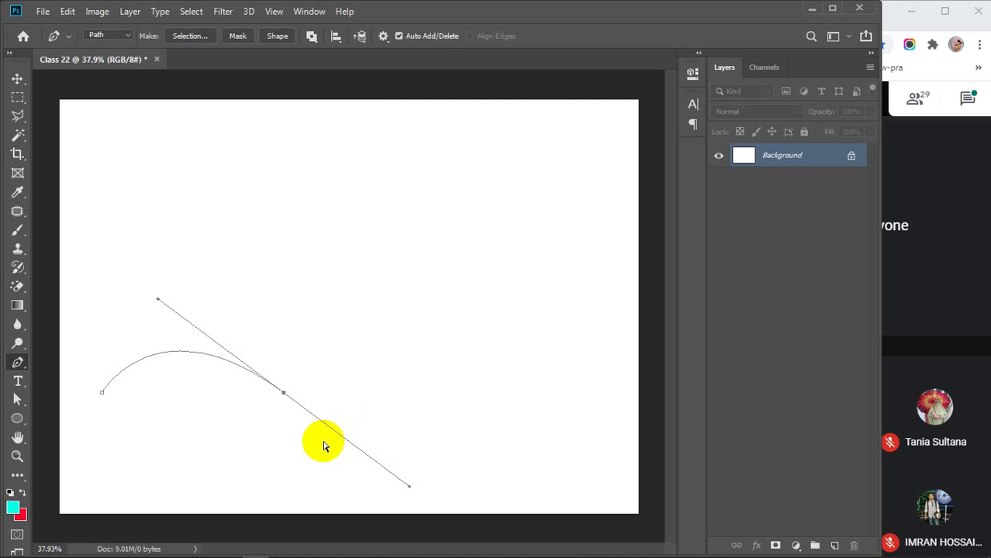
Undo the arched segment, try a smooth second anchor with differently pulled direction handles, and undo back to the path's first anchor point
key(ctrl+z)
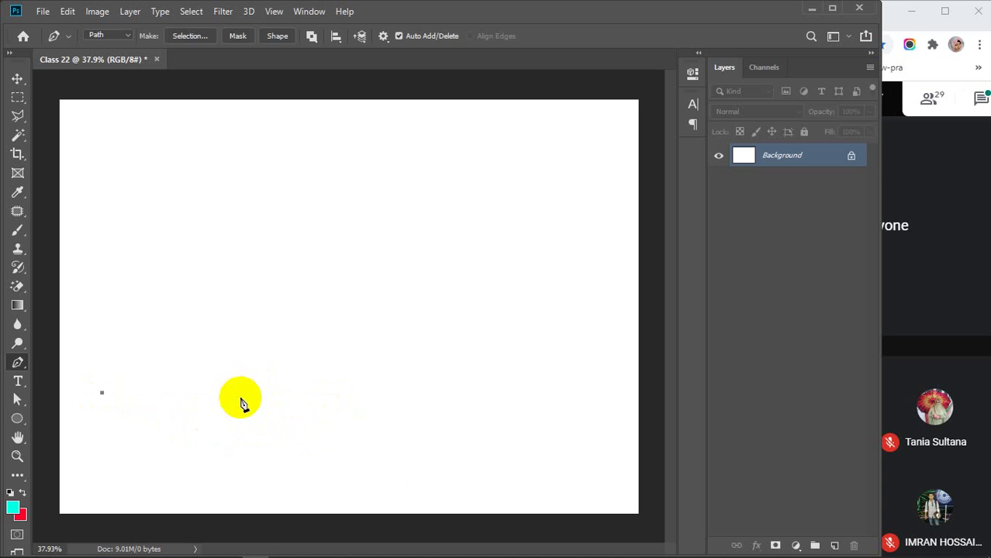
mouse_move(298, 393)
mouse_down()
mouse_move(427, 483)
mouse_move(429, 500)
mouse_move(301, 409)
mouse_move(427, 480)
mouse_move(363, 426)
mouse_move(404, 479)
mouse_move(406, 470)
mouse_move(297, 393)
mouse_up()
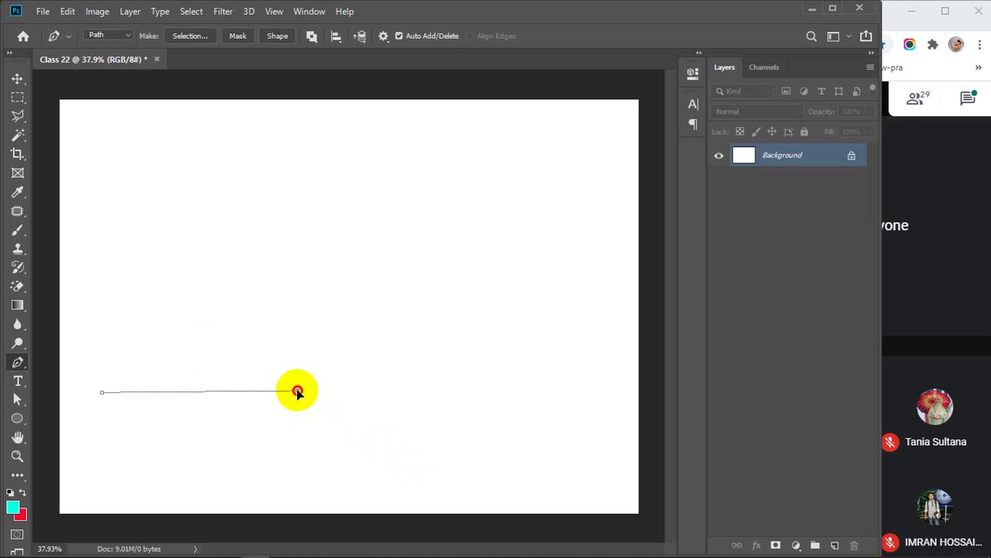
drag(297, 393, 441, 521)
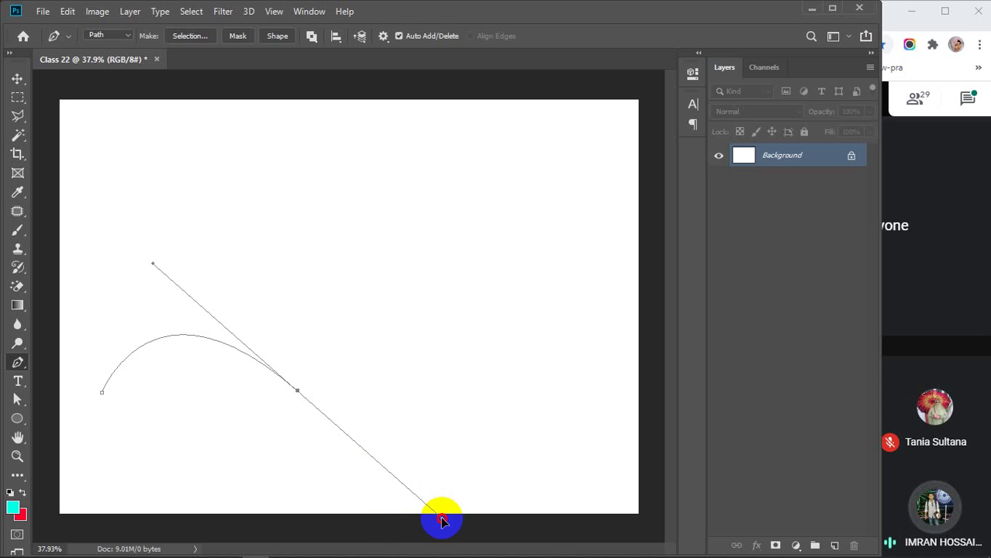
drag(440, 521, 300, 396)
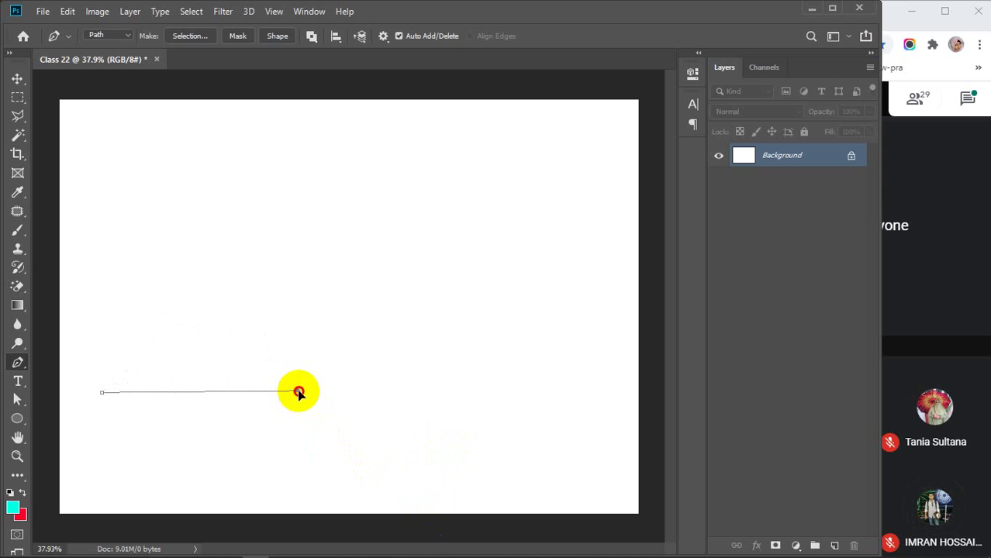
drag(300, 393, 425, 527)
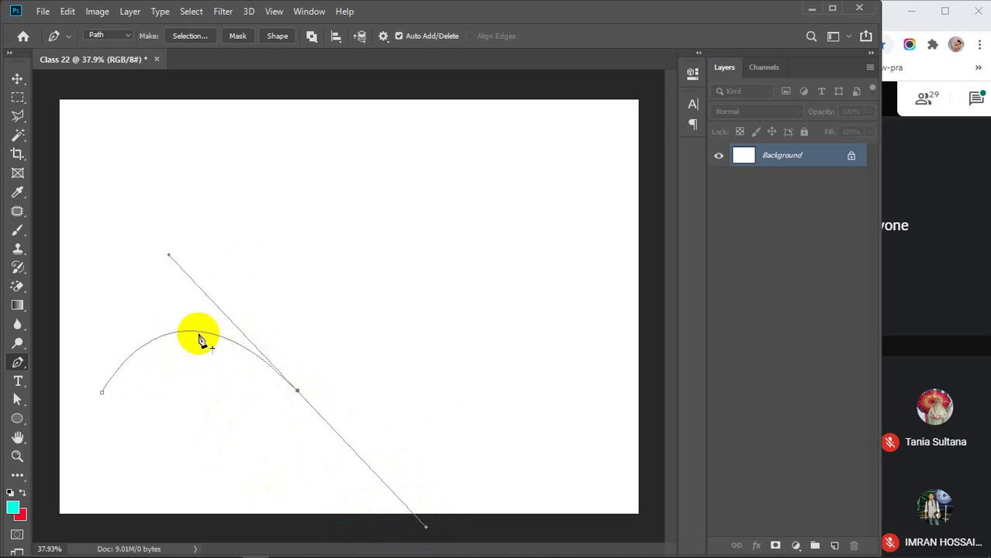
key(ctrl+z)
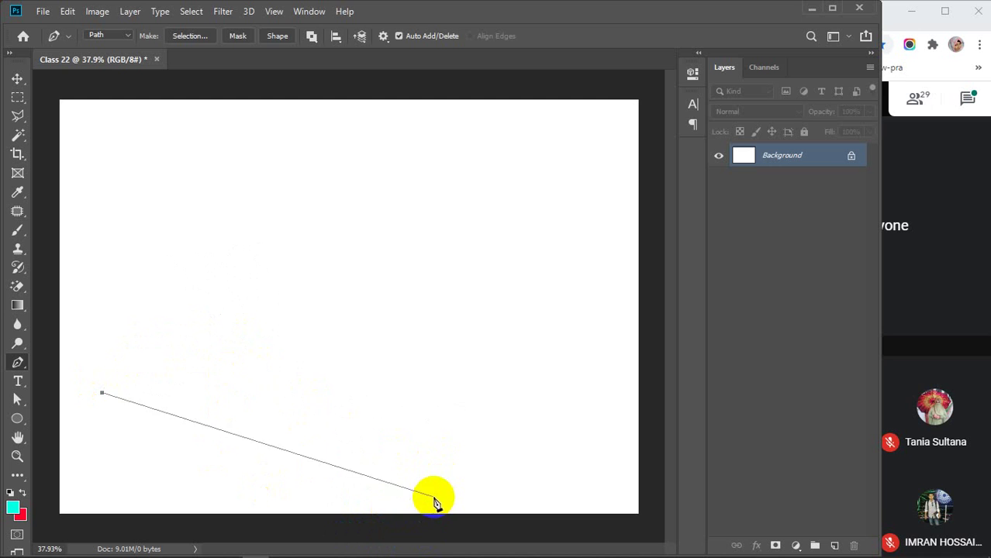
Add a smooth second anchor near mid-canvas, level with the first, pulling its handles diagonally down to the right to arch the segment upward
click(361, 396)
drag(361, 396, 524, 536)
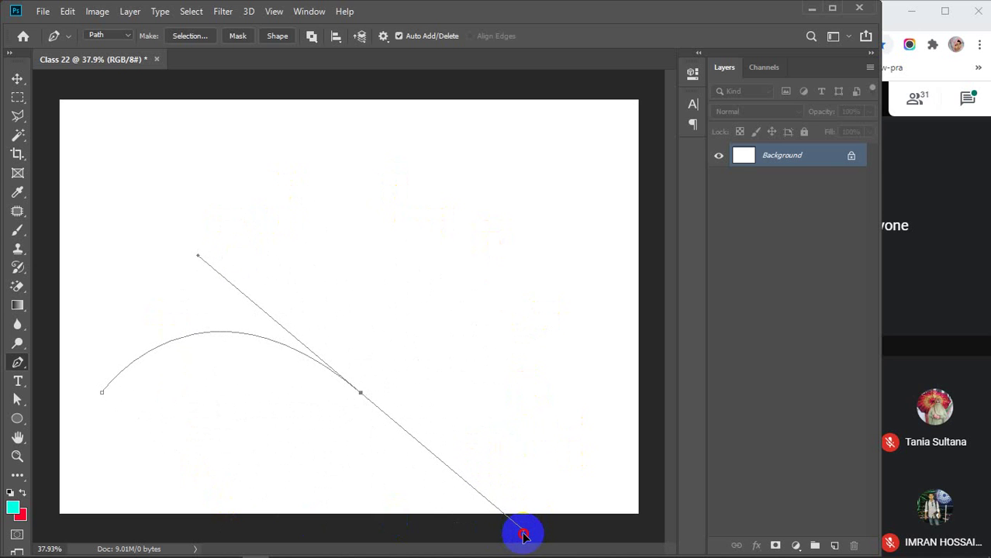
drag(523, 536, 517, 540)
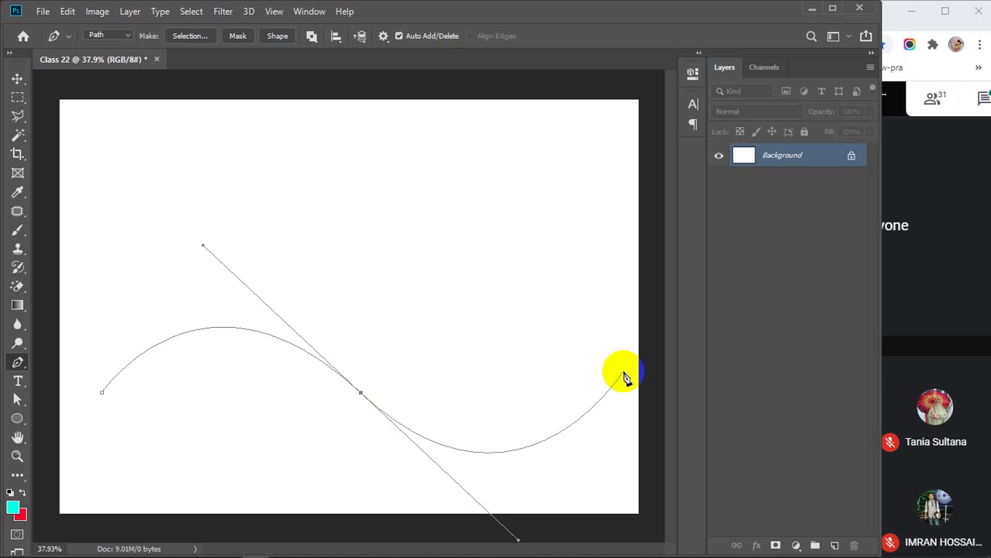
Try two different smooth third points to the right of the second anchor, undoing each one
drag(626, 359, 693, 358)
key(ctrl+z)
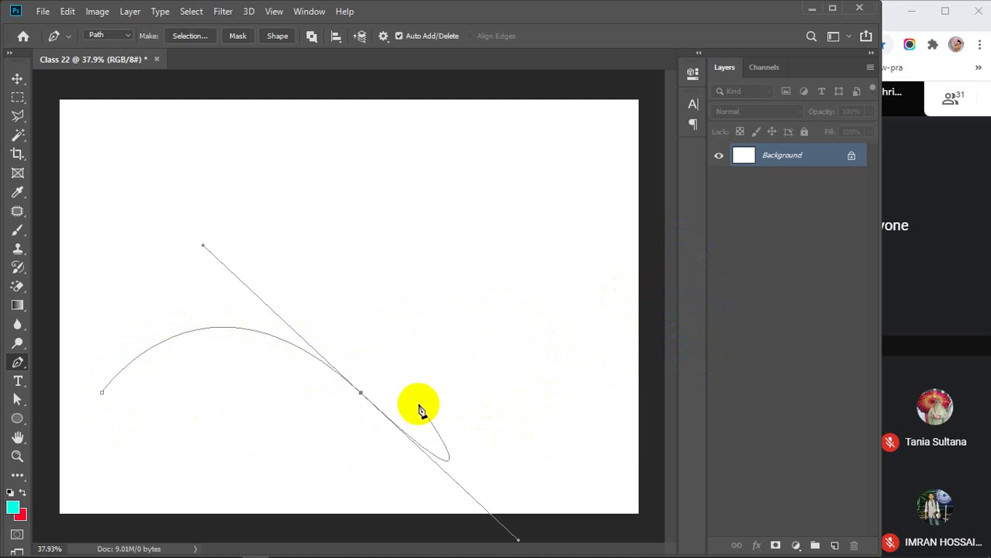
drag(565, 363, 723, 538)
key(ctrl+z)
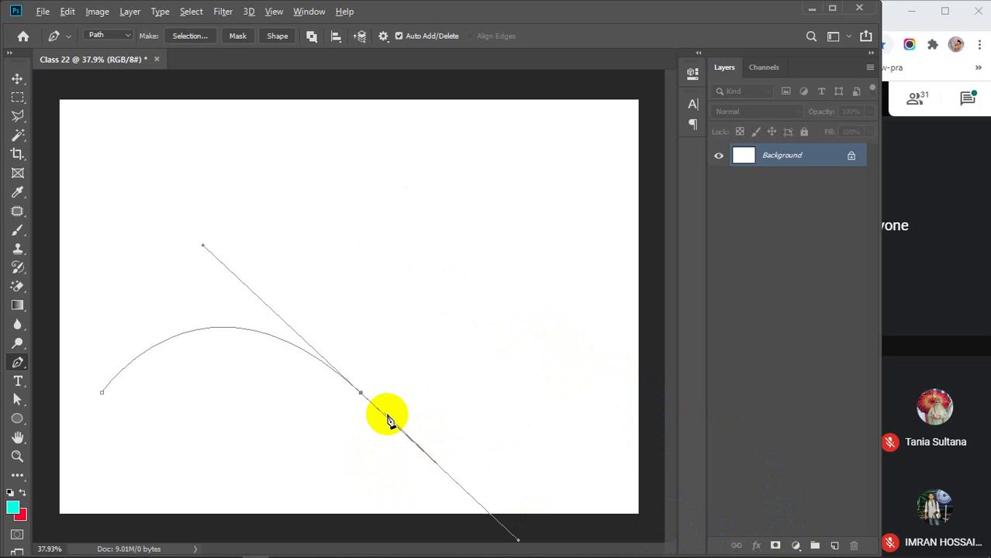
Remove the second anchor's outgoing handle, undo a trial downward curve, and add a smooth third point up to the right forming a second arch
click(360, 391)
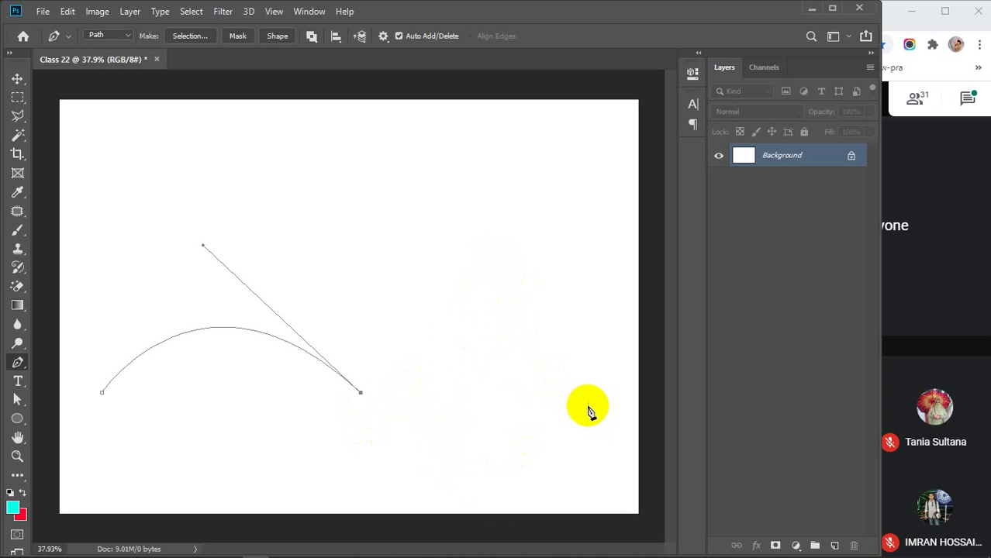
drag(591, 393, 693, 221)
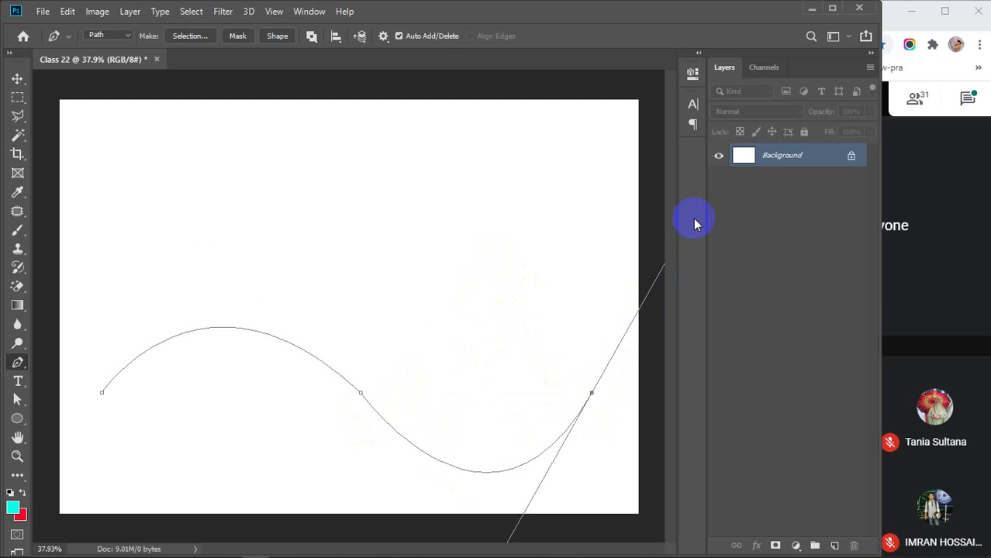
key(ctrl+z)
drag(498, 341, 594, 444)
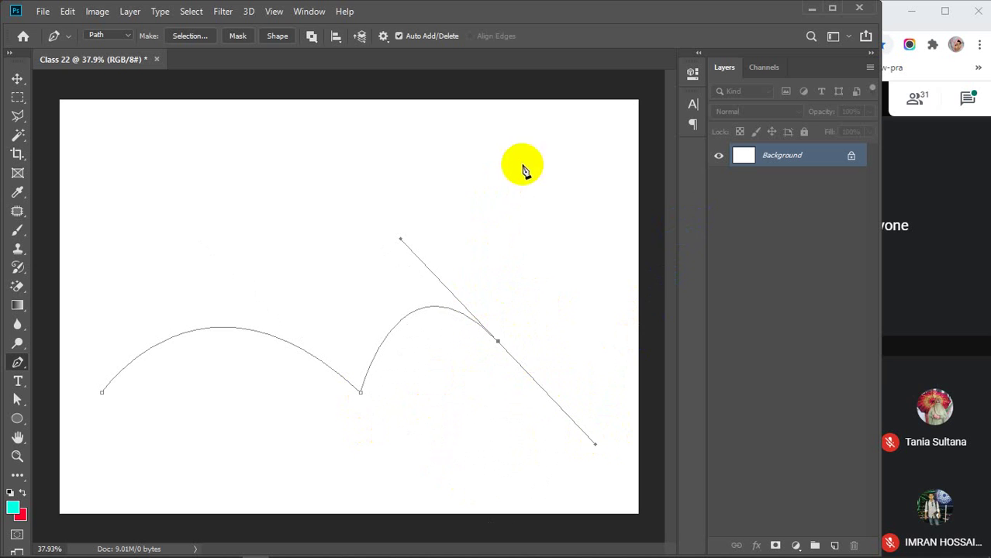
Add two more outward-bulging arches climbing to the canvas's upper-right corner, removing the outgoing handle of each preceding anchor first
alt+click(497, 342)
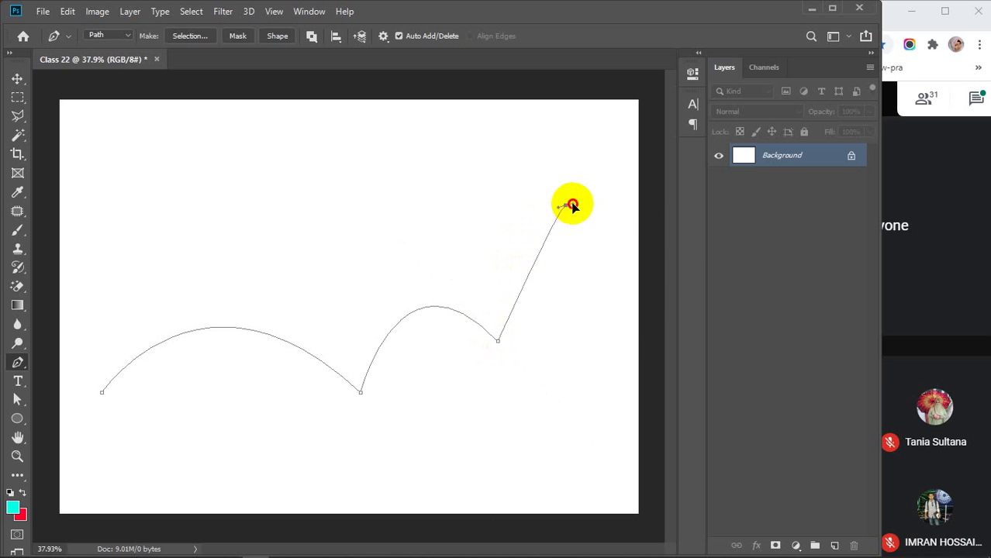
drag(565, 204, 700, 221)
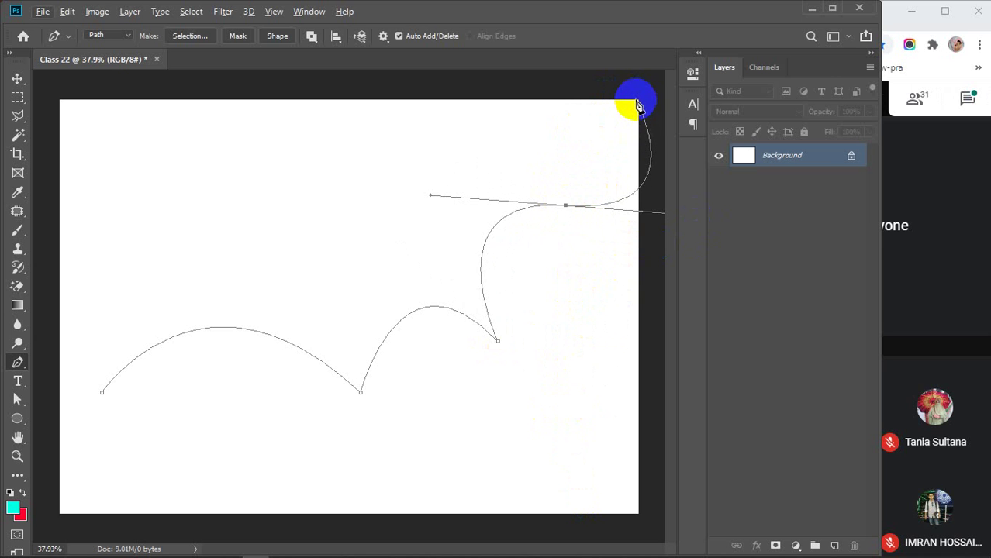
drag(635, 99, 671, 83)
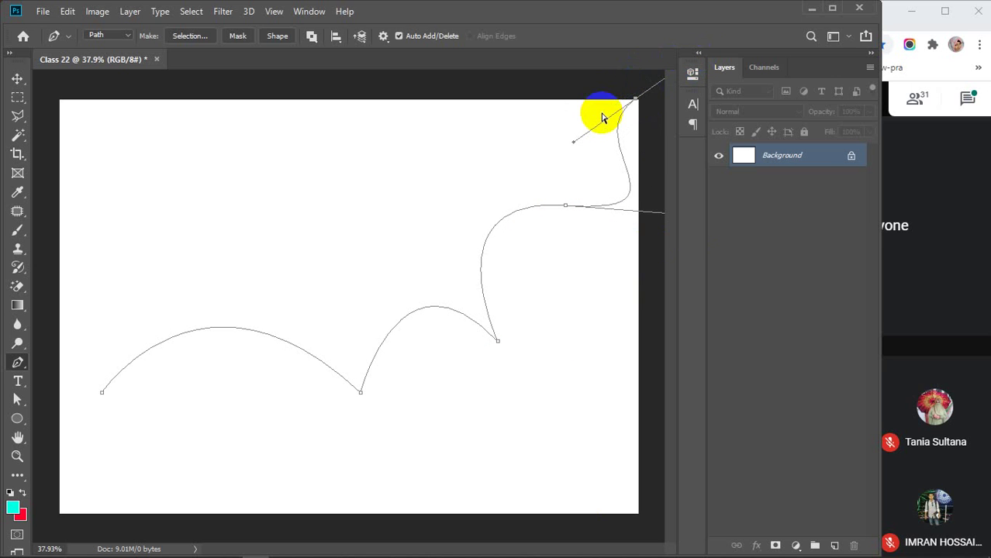
click(565, 206)
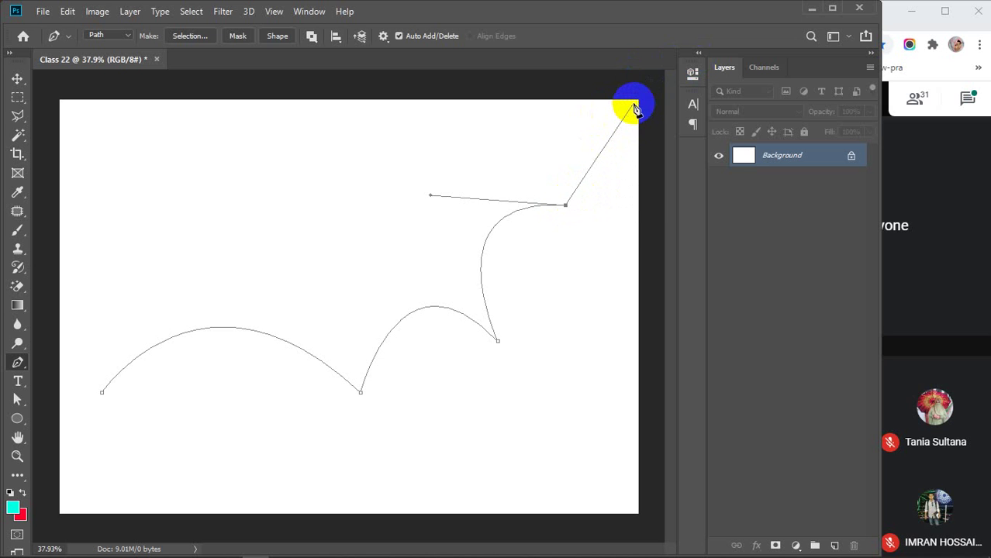
drag(631, 106, 744, 102)
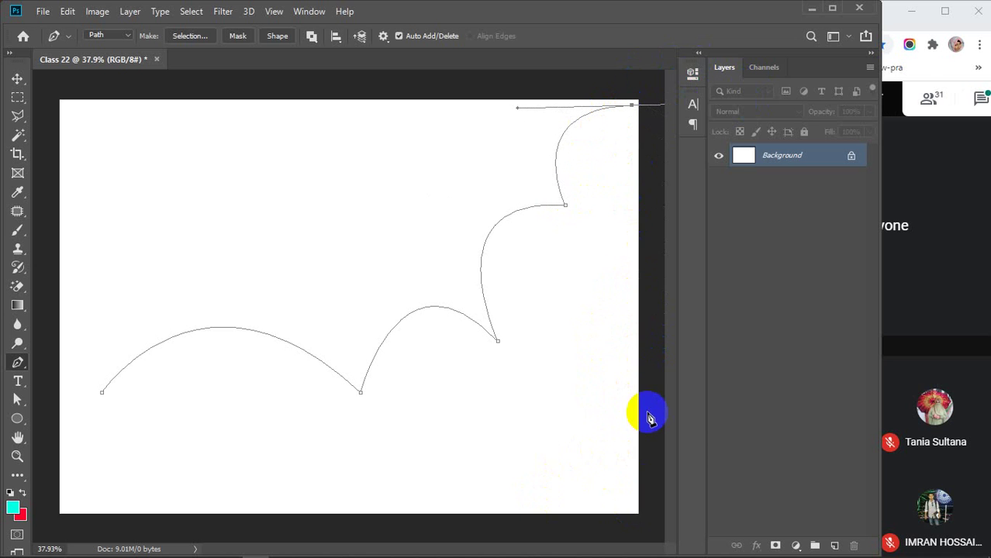
Remove the last anchor's outgoing handle and close the path with straight segments down the right edge, along the bottom and up to the first anchor
click(634, 106)
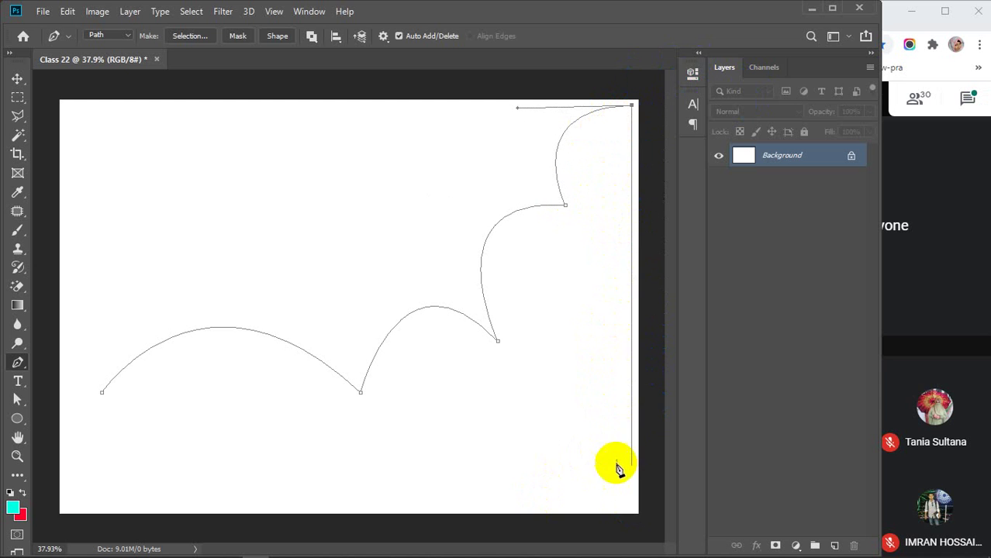
key(Escape)
click(629, 501)
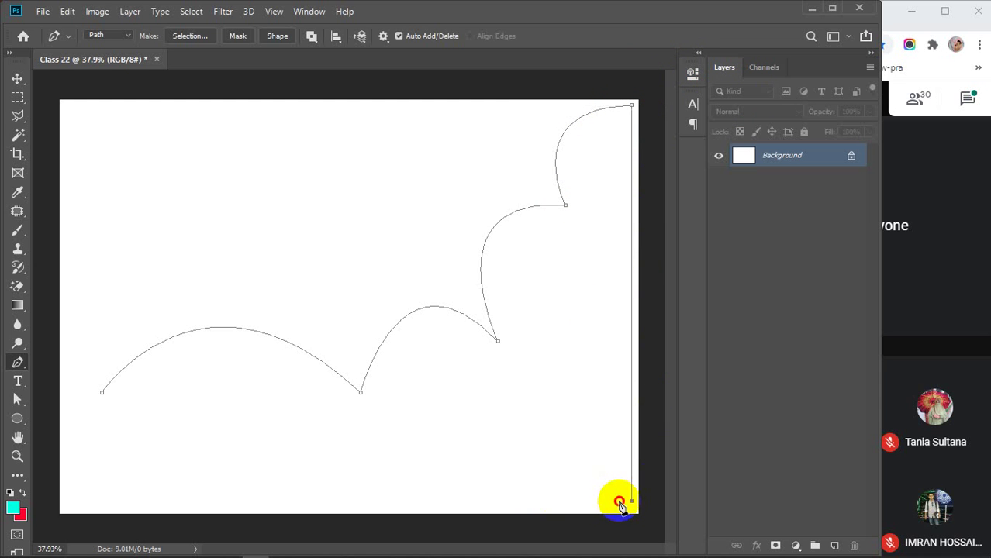
click(101, 500)
click(101, 392)
key(ctrl+z)
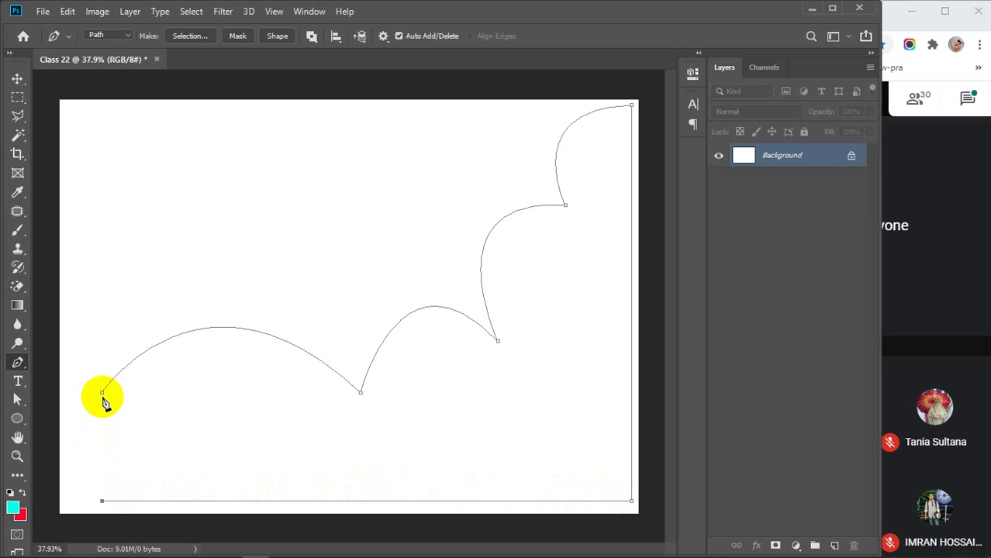
click(102, 394)
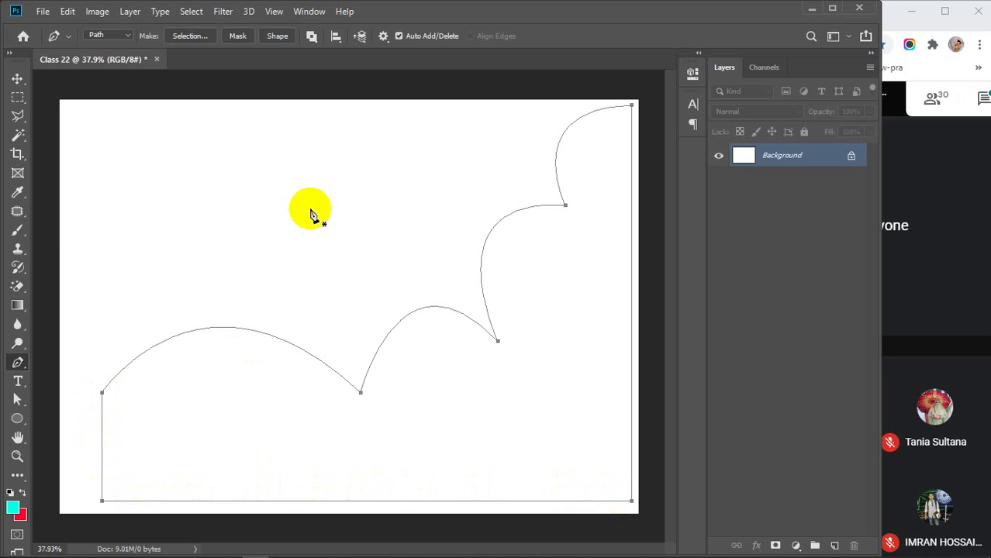
Convert the closed path to a selection, and deselect it
key(ctrl+BackSpace)
key(ctrl+z)
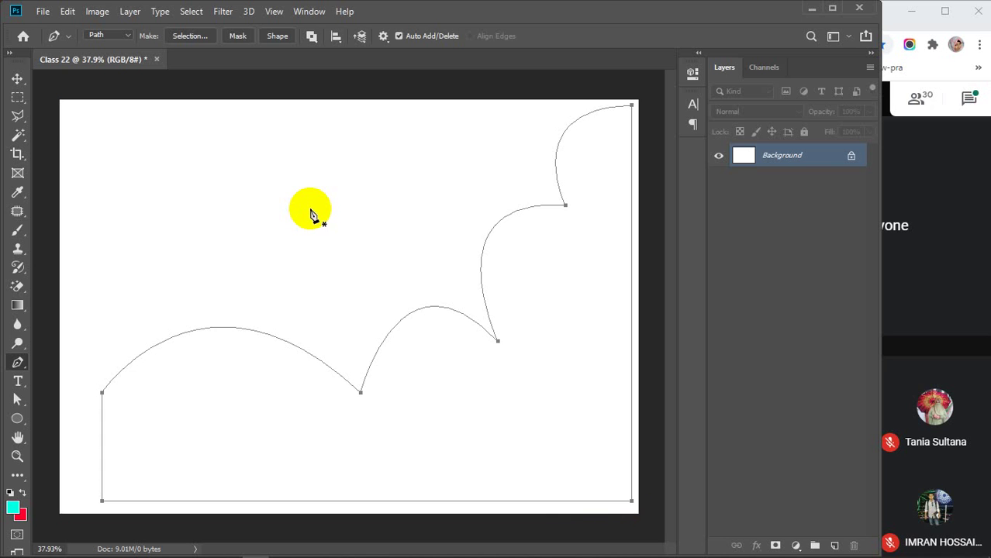
key(ctrl+Return)
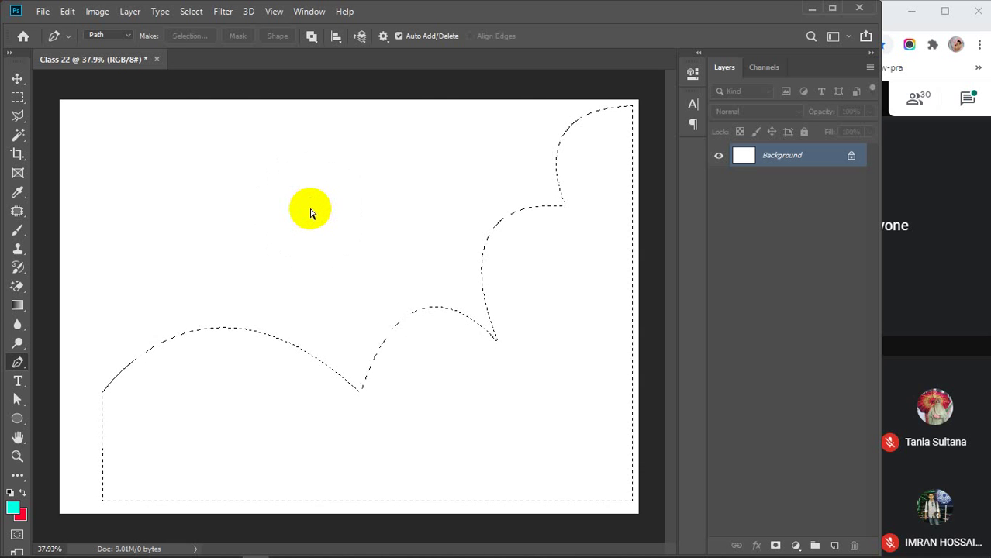
key(ctrl+d)
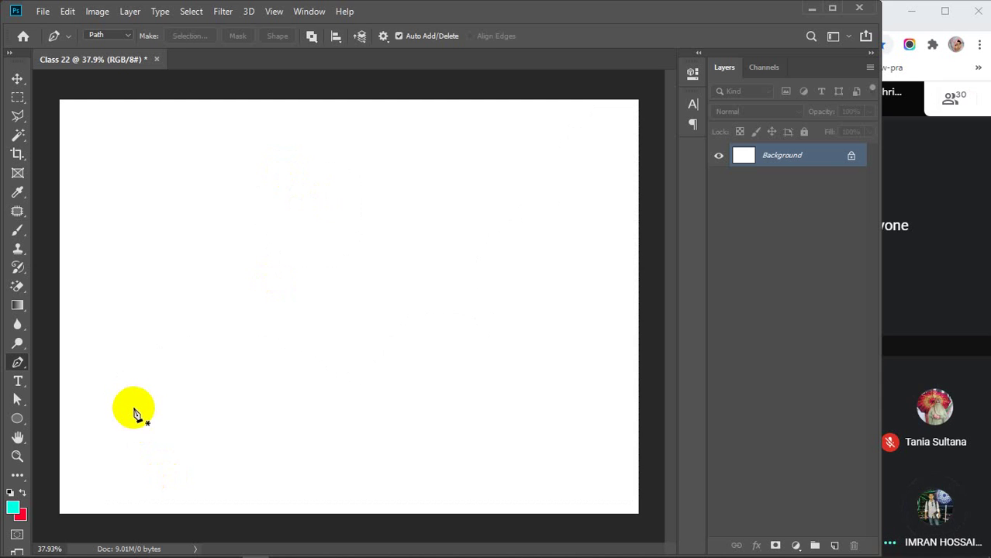
Add a text layer reading "a" in Tahoma Bold at 300 pt, and move the letter slightly down and to the left
click(17, 383)
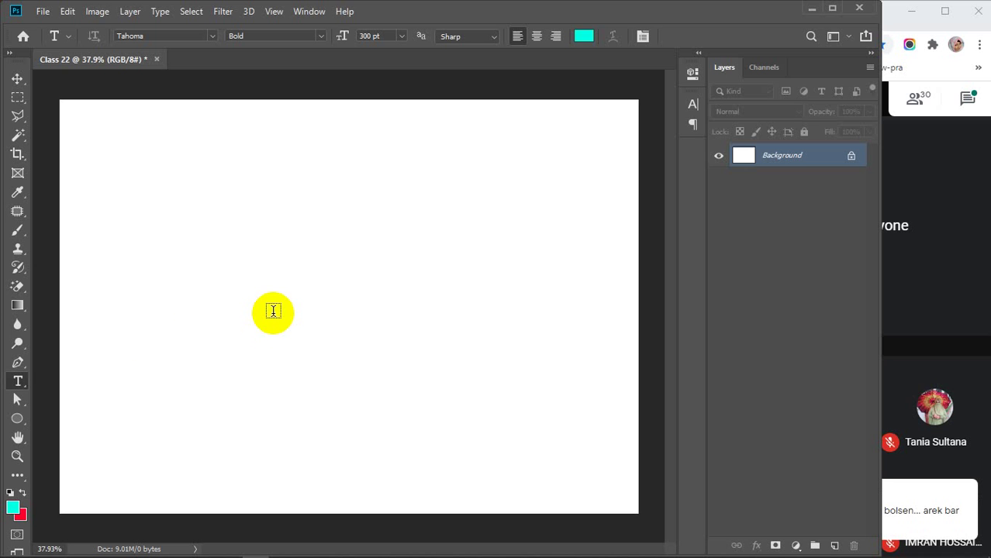
click(191, 359)
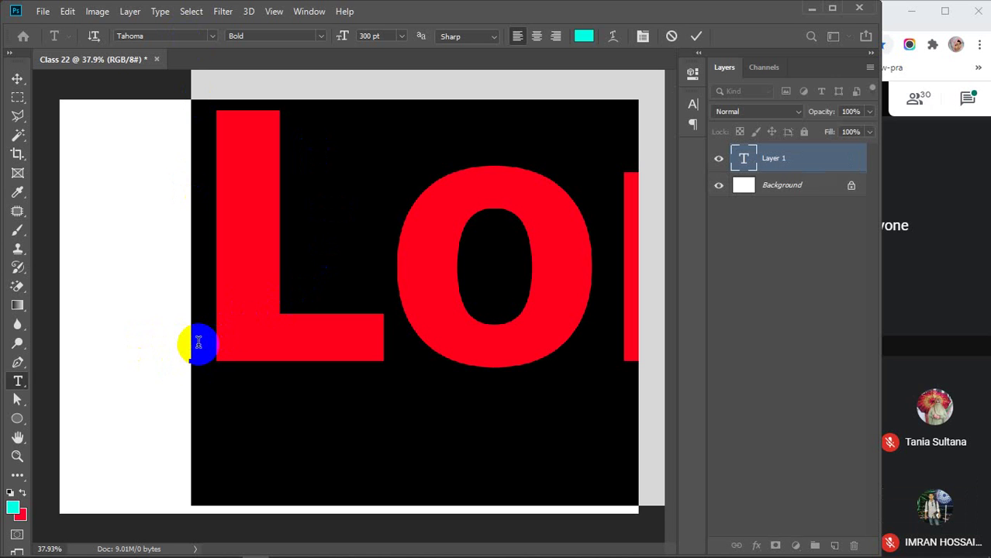
text(a)
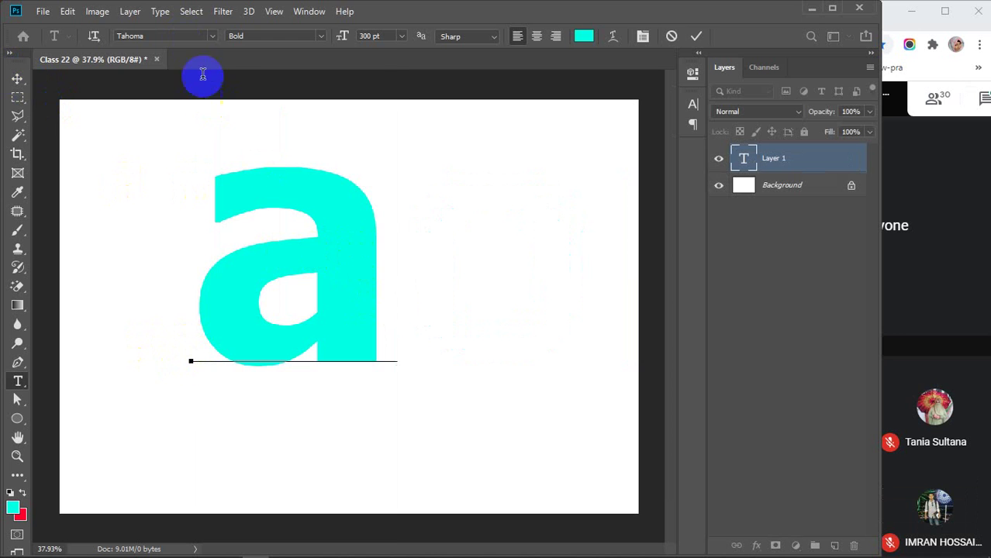
click(212, 36)
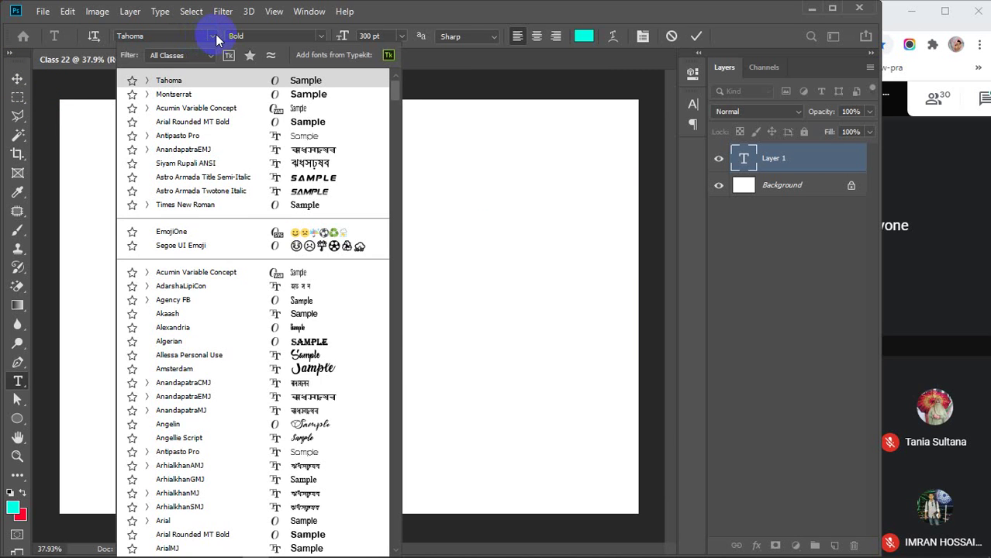
click(216, 35)
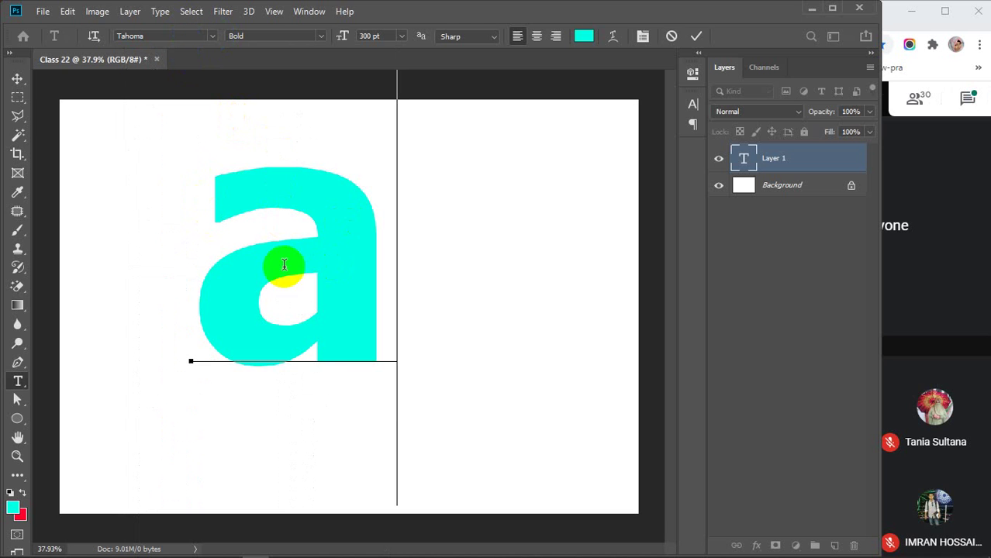
click(17, 78)
drag(353, 237, 327, 291)
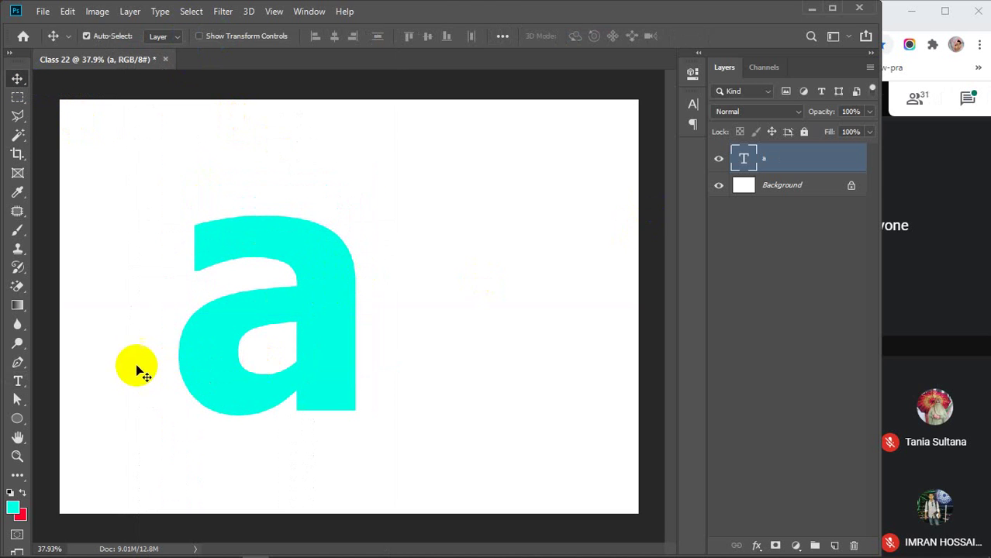
Change the text color of the letter "a" to orange, ff7200
click(789, 177)
double_click(742, 160)
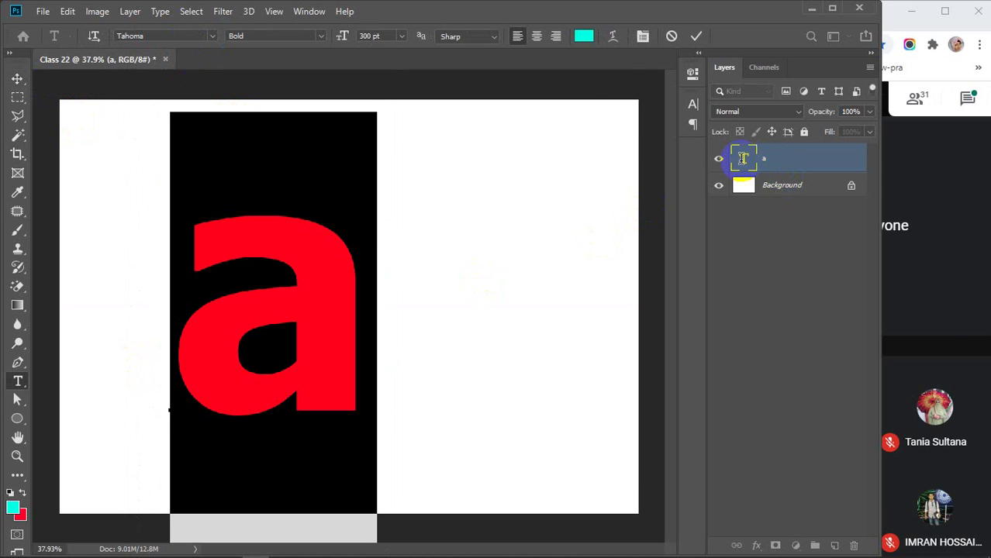
click(596, 42)
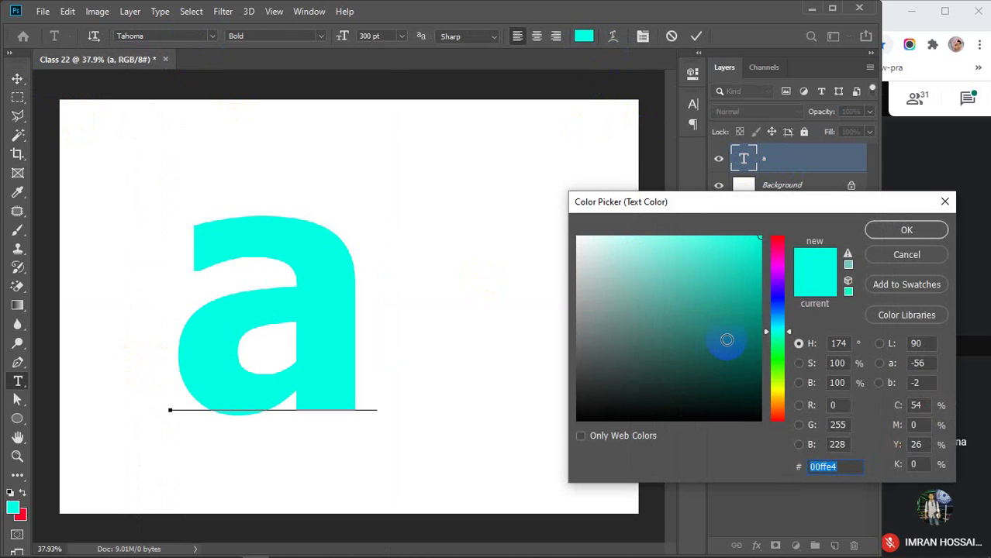
drag(779, 302, 780, 411)
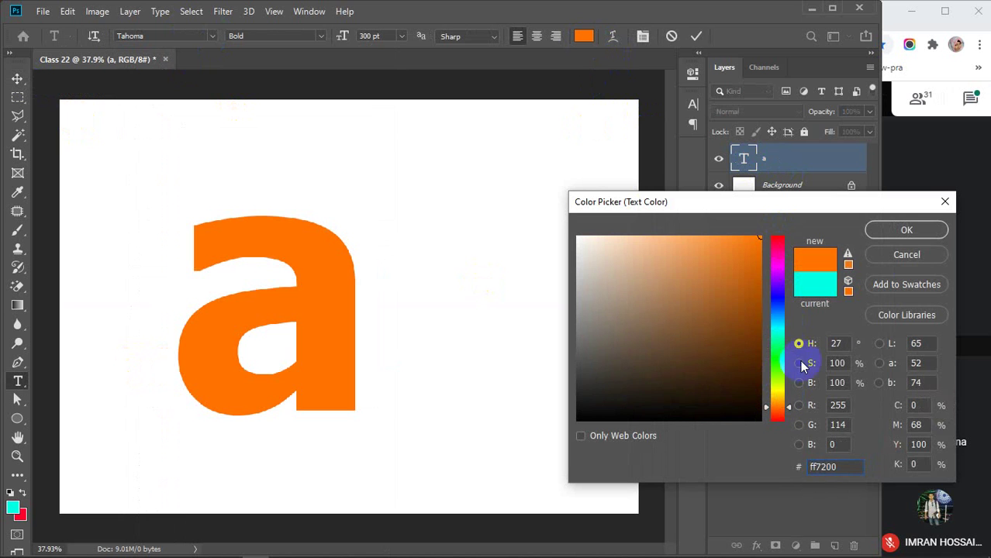
click(893, 231)
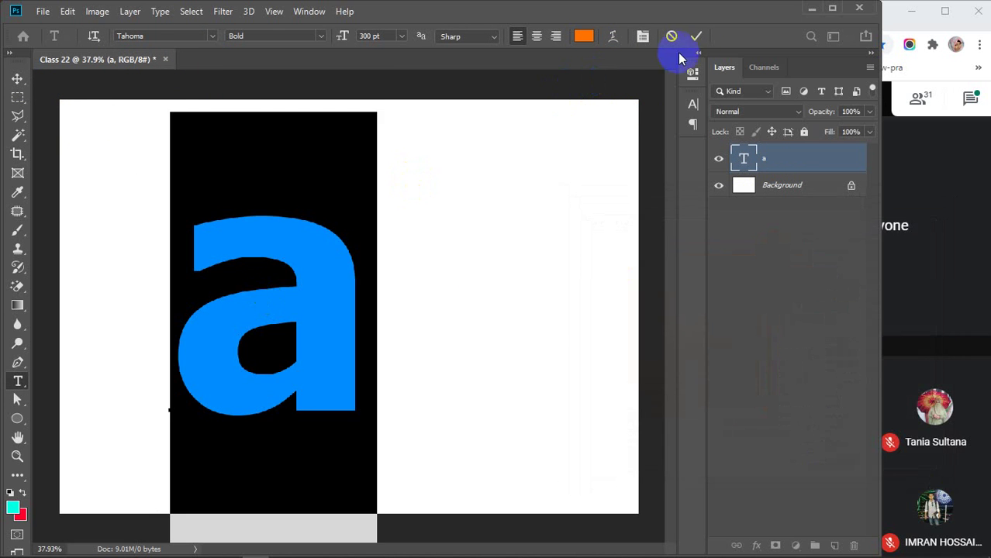
Commit the orange text color and move the letter "a" slightly upward on the canvas
click(695, 39)
key(v)
drag(345, 350, 383, 334)
scroll(337, 335, up, 3)
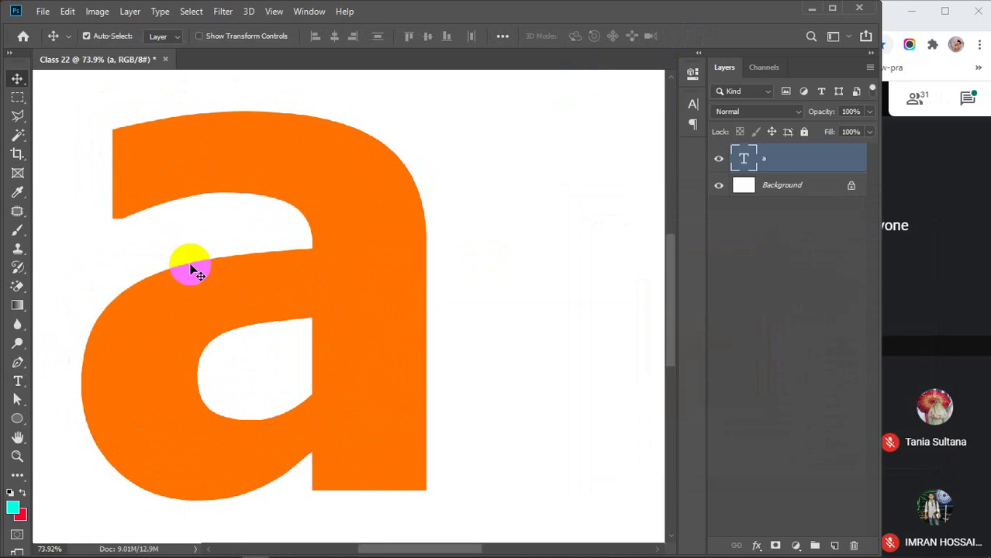
scroll(310, 399, down, 3)
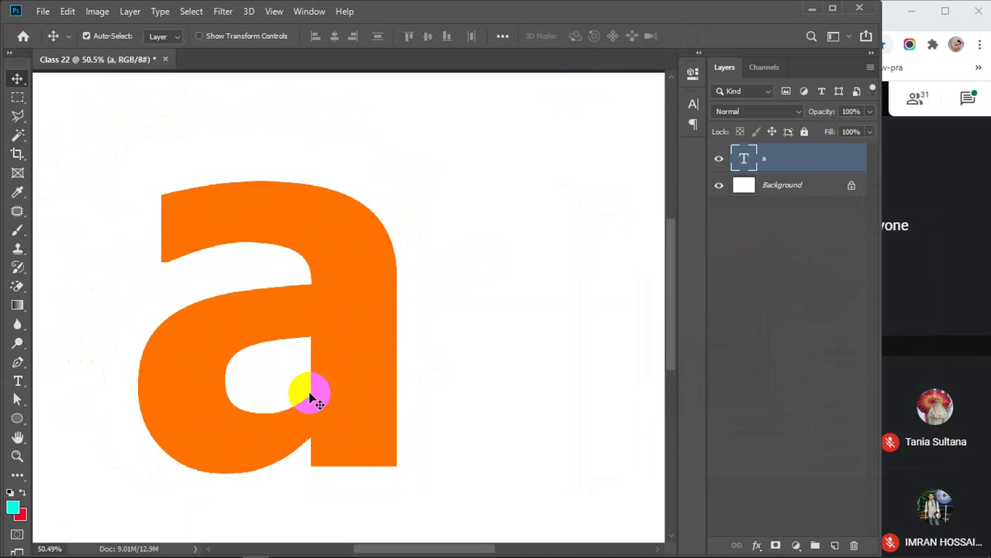
drag(438, 398, 355, 398)
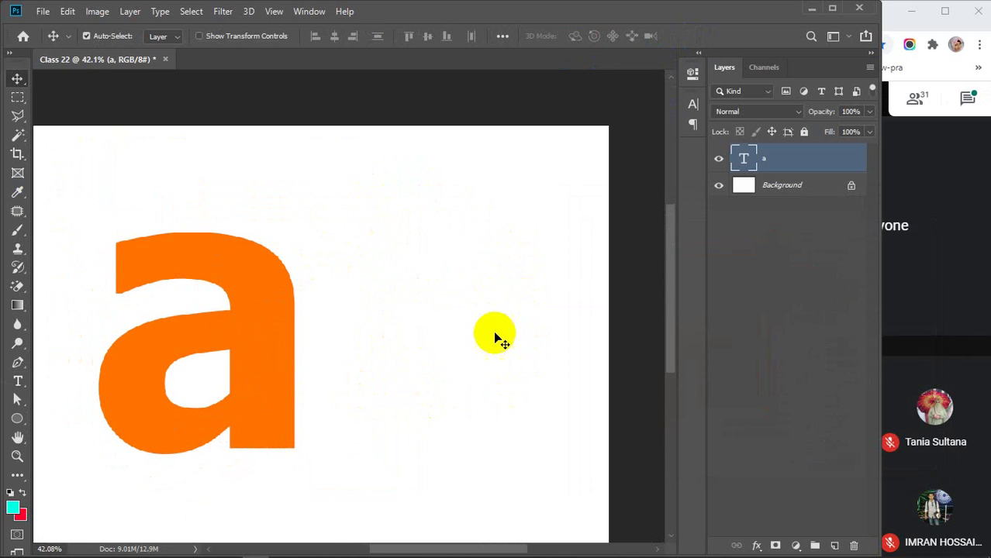
Duplicate the letter "a" to the right of the original, and undo the duplication
click(274, 339)
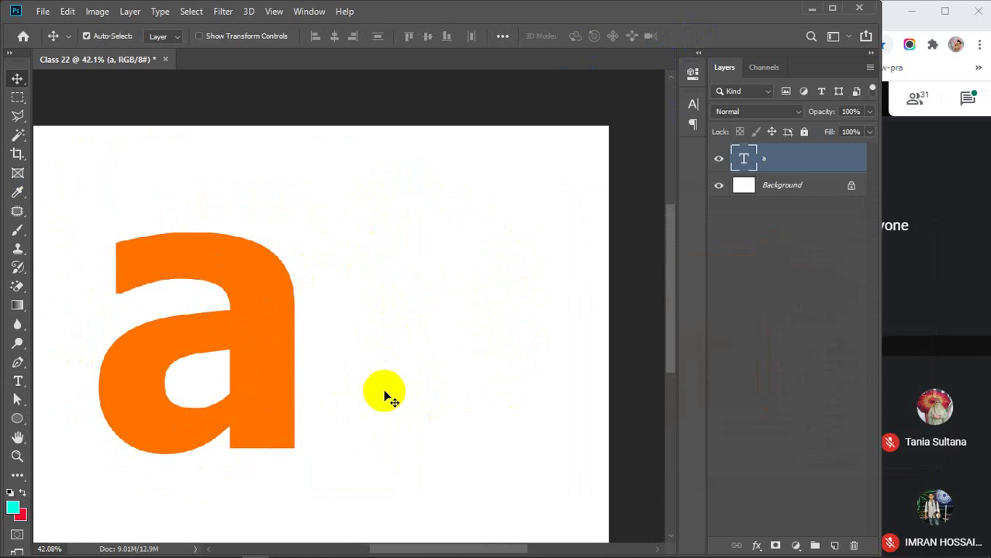
click(269, 408)
drag(261, 399, 507, 397)
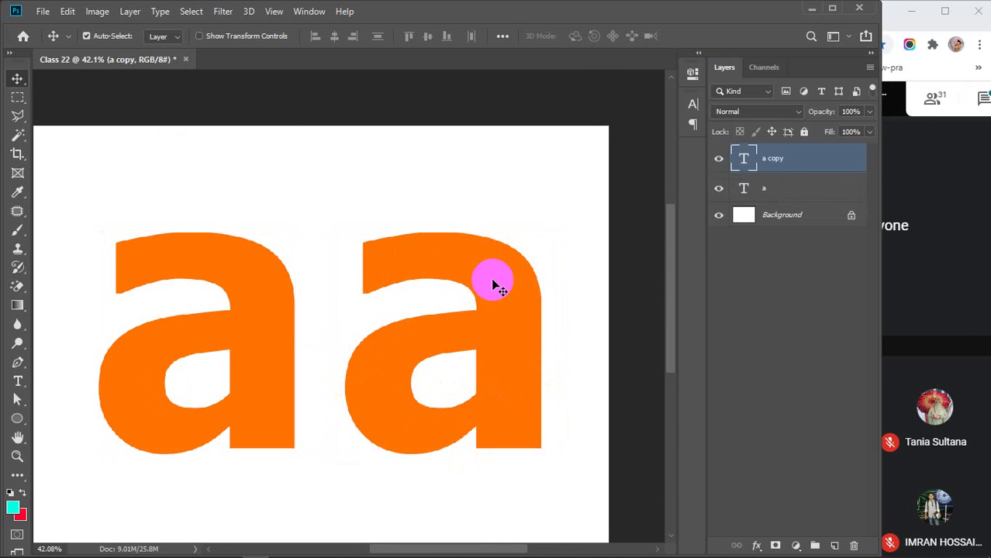
key(ctrl+z)
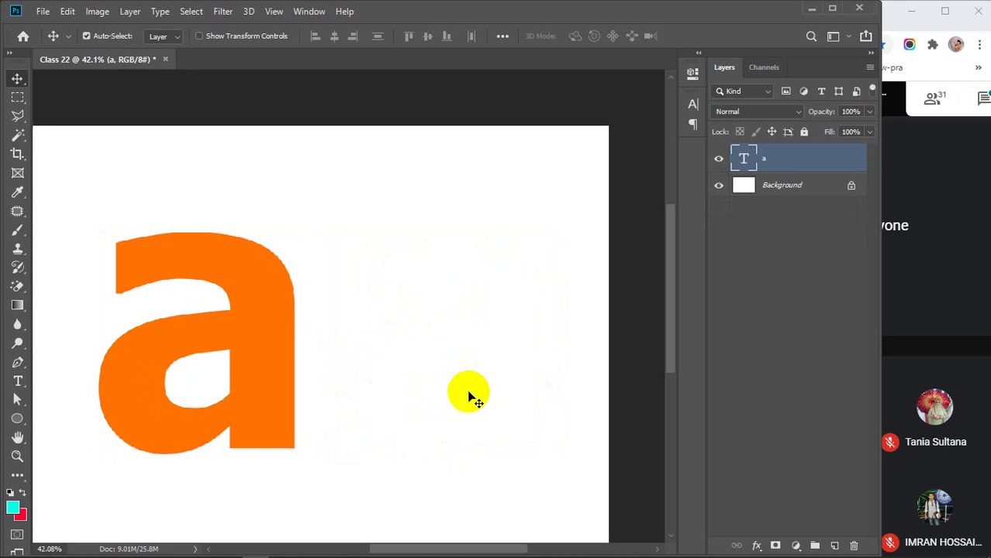
ctrl+click(121, 350)
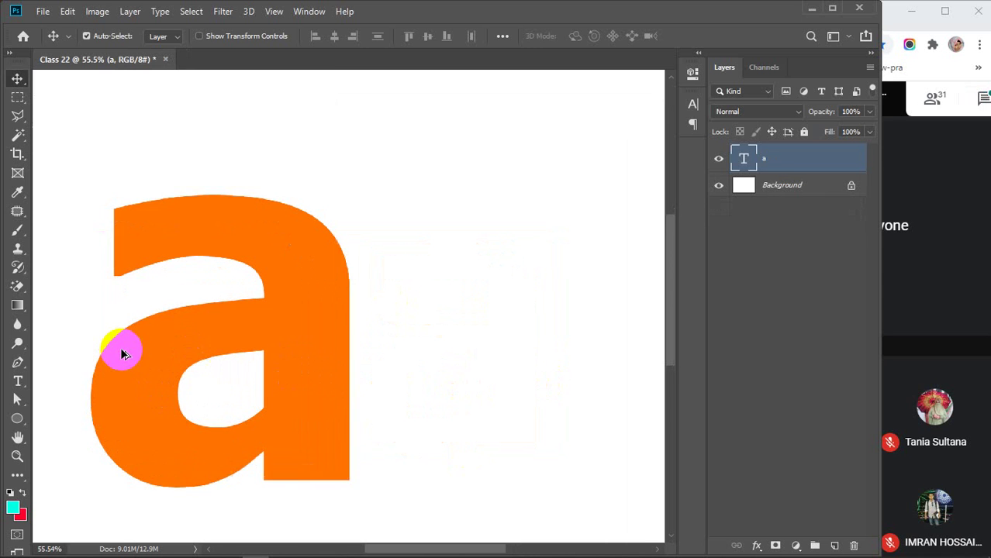
Check the chat messages in the Google Meet window, close the chat and return to Photoshop
click(969, 98)
click(969, 98)
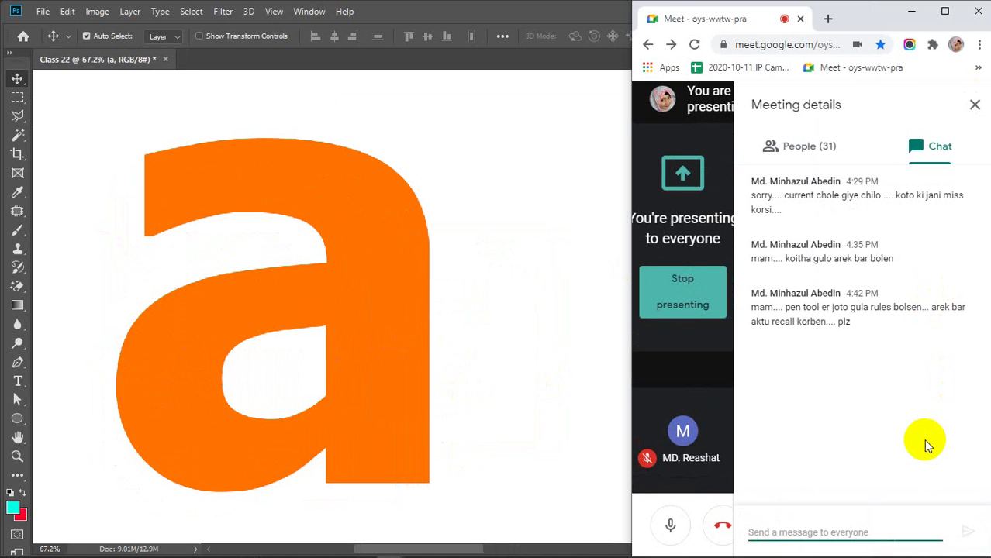
click(975, 106)
click(552, 174)
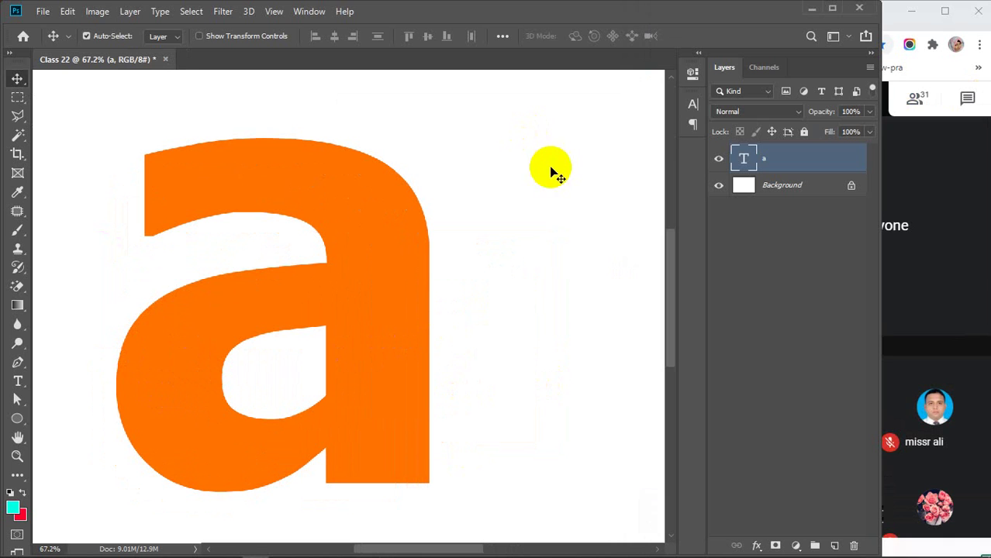
Activate the Pen tool in Path mode for tracing the upper stroke of the letter "a"
scroll(205, 315, up, 1)
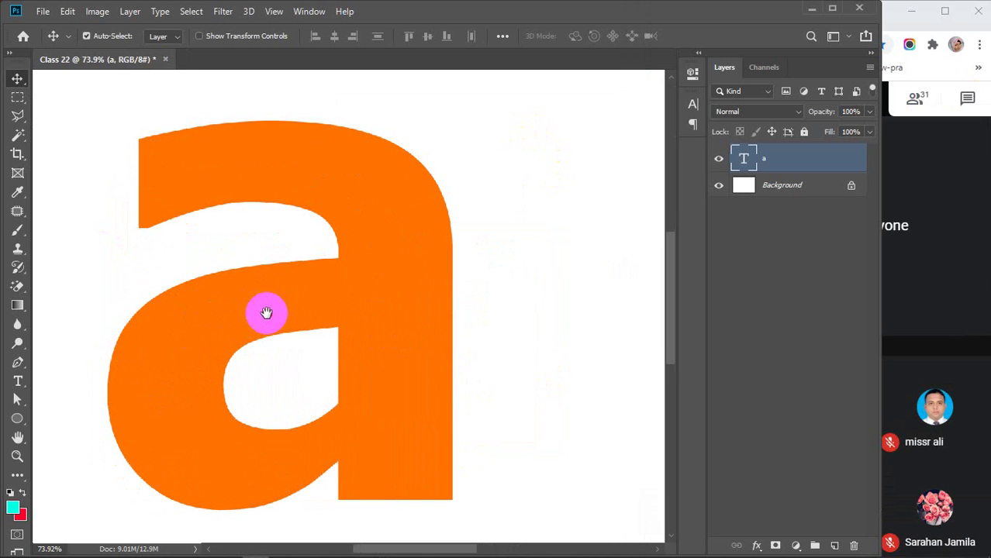
drag(266, 312, 270, 308)
click(17, 362)
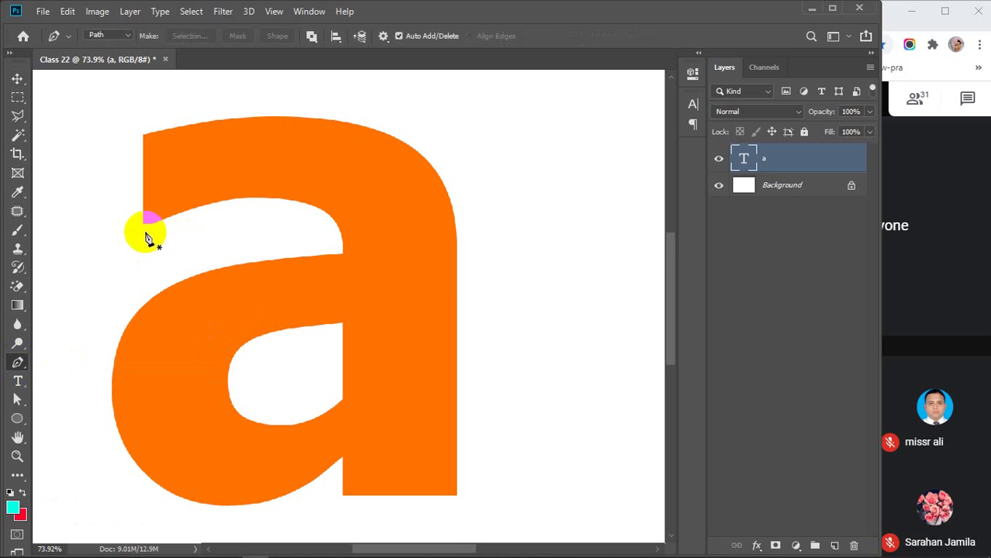
scroll(145, 229, up, 3)
scroll(144, 228, up, 2)
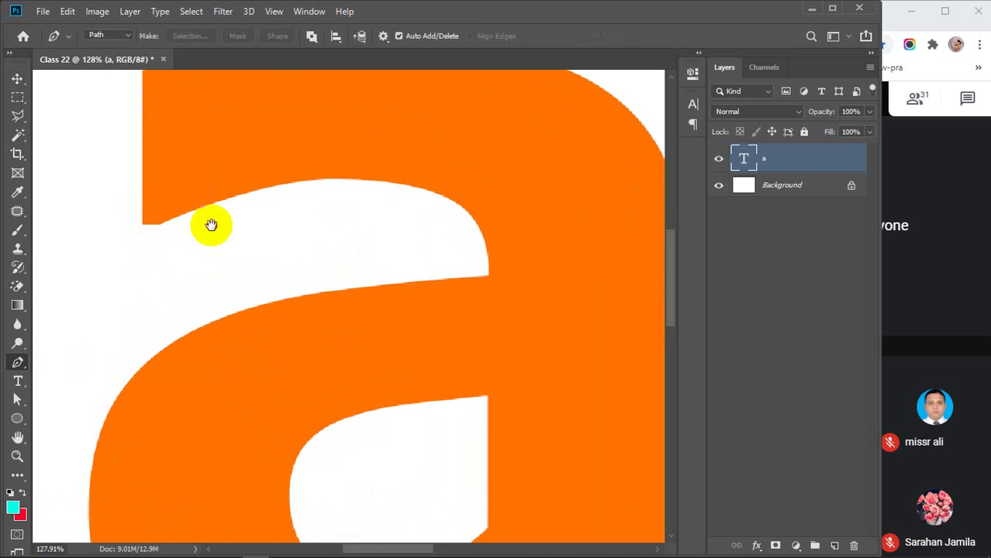
scroll(210, 223, up, 3)
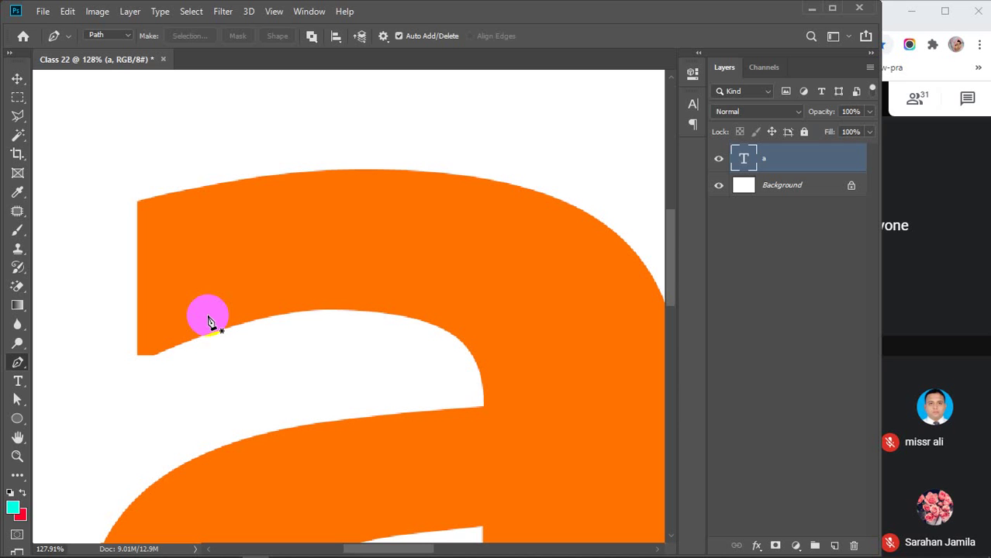
Try a straight path segment up the left end of the letter's upper stroke, from its lower to its upper corner
click(139, 355)
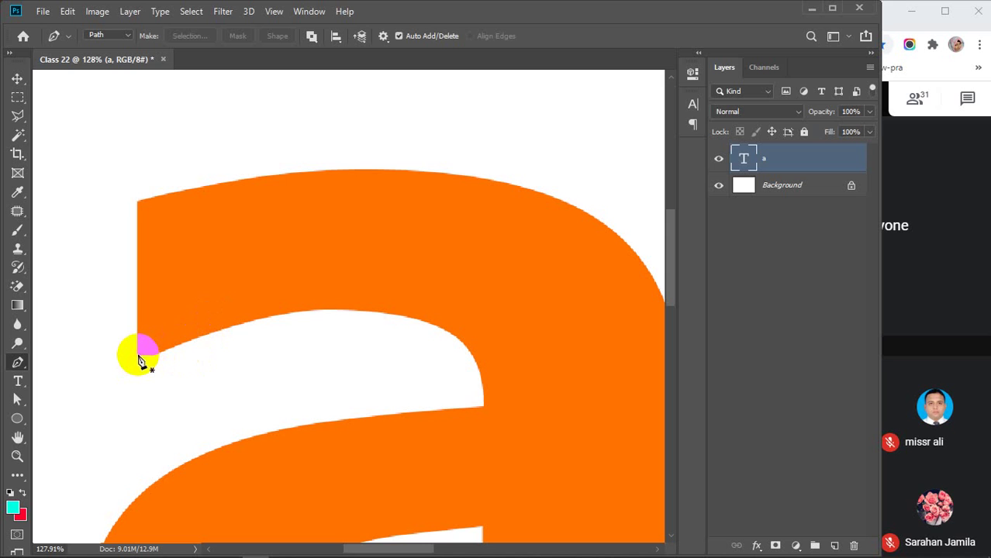
click(139, 357)
drag(139, 359, 84, 228)
click(139, 202)
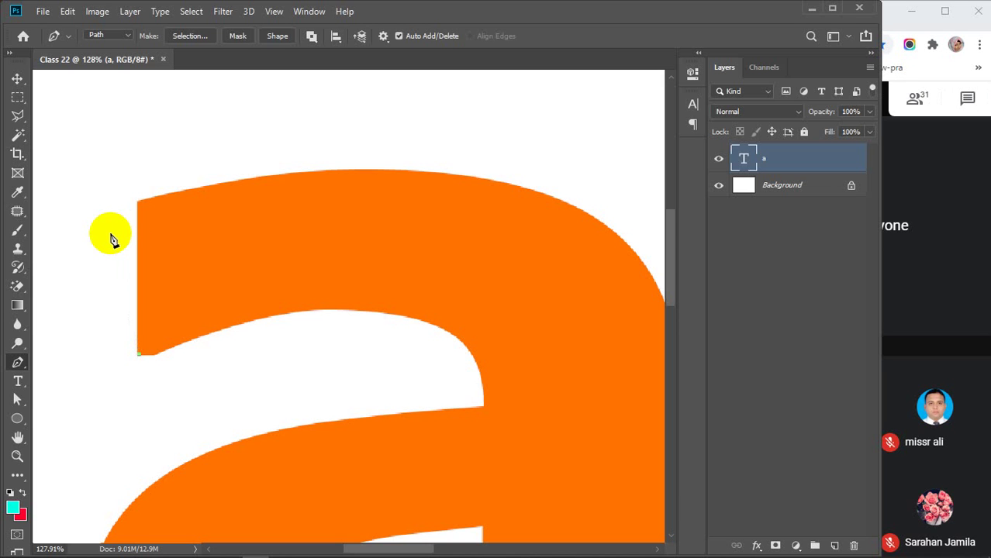
drag(144, 233, 139, 208)
click(138, 203)
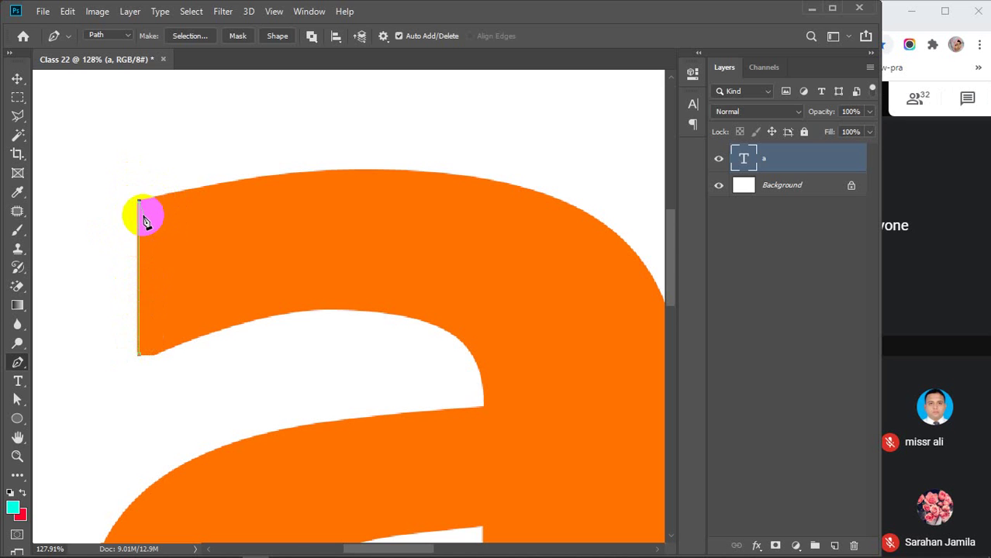
Restart the path at the lower-left corner of the letter's upper stroke and add a straight segment up to its top-left corner
drag(147, 356, 149, 353)
scroll(143, 356, up, 4)
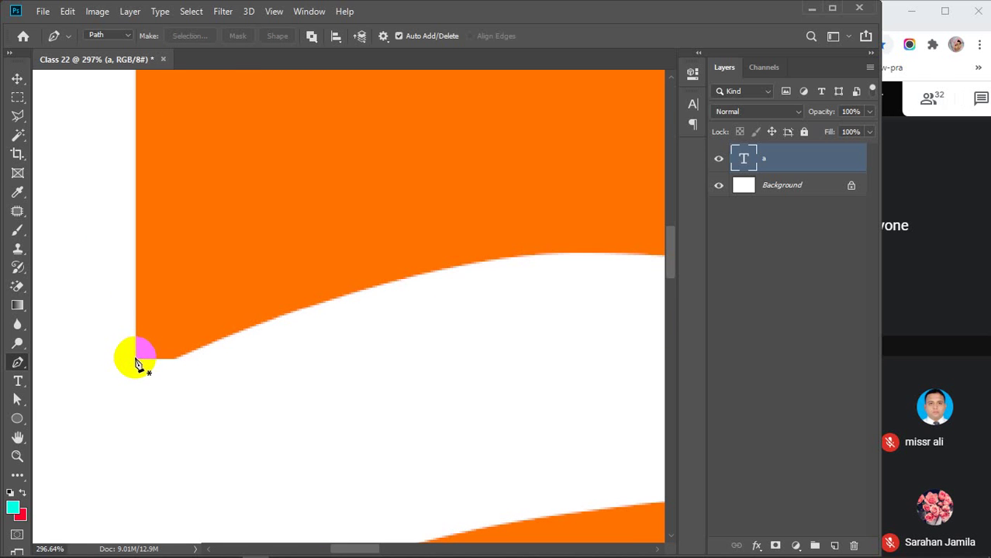
click(138, 362)
scroll(137, 362, down, 4)
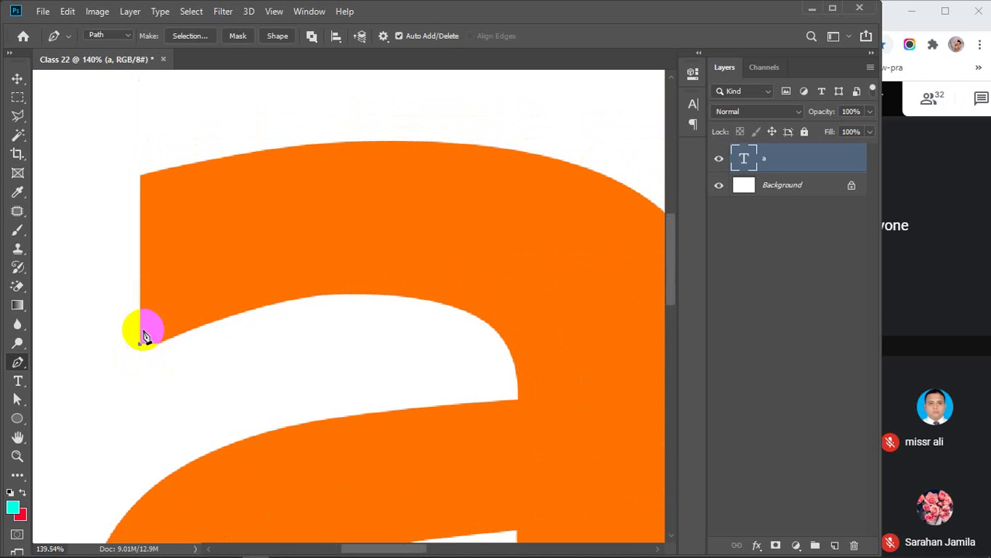
click(142, 177)
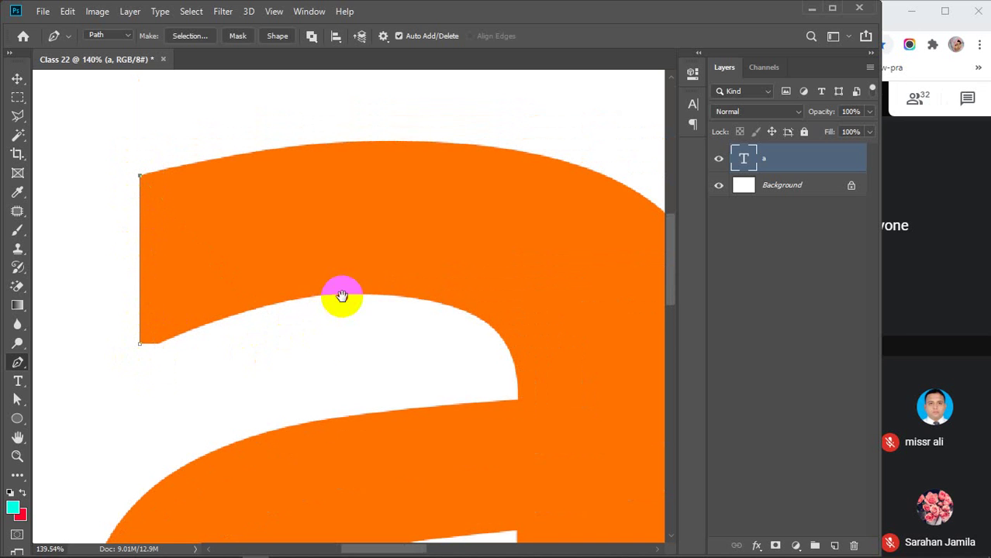
Try a straight segment from the top-left corner to a point on the letter's curved top edge, and undo it
drag(338, 294, 323, 424)
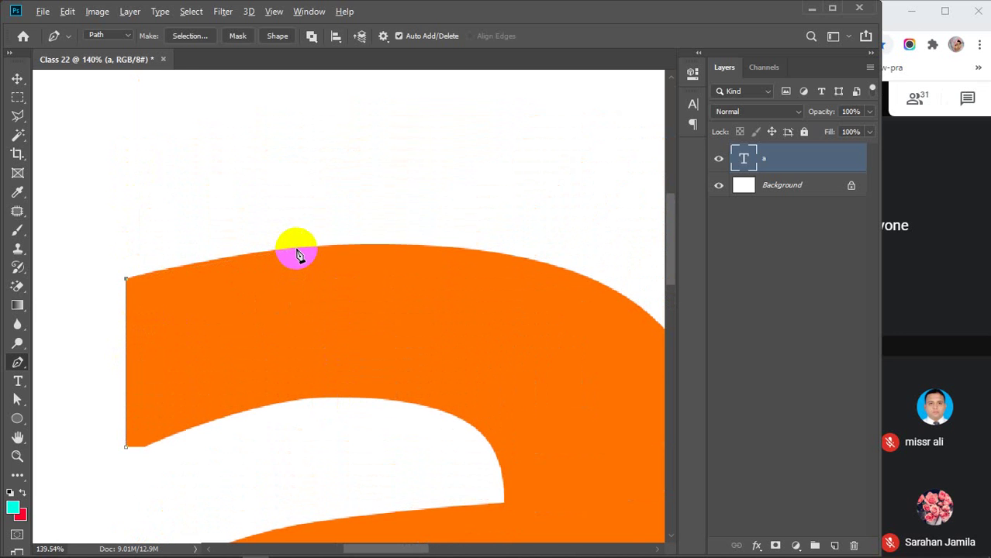
scroll(296, 256, down, 5)
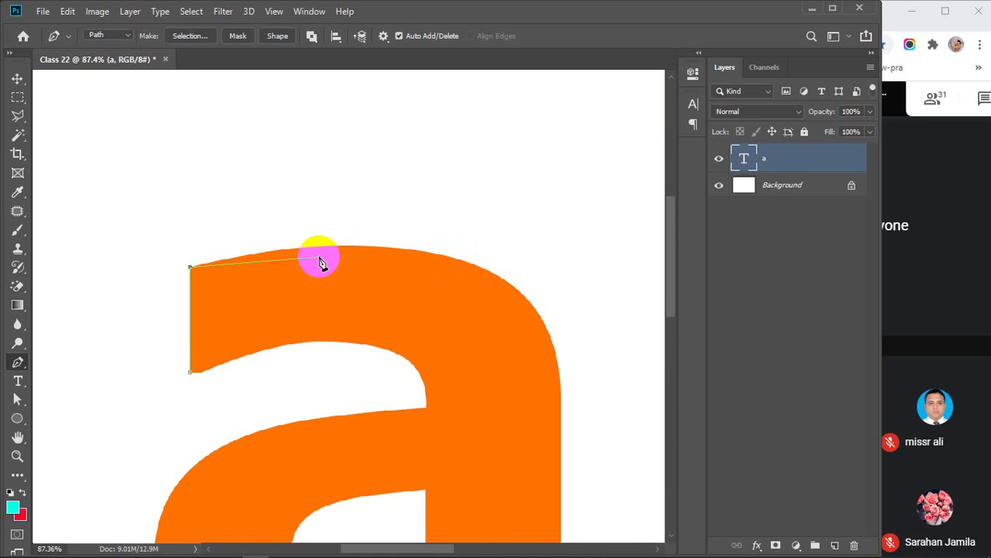
scroll(277, 245, up, 3)
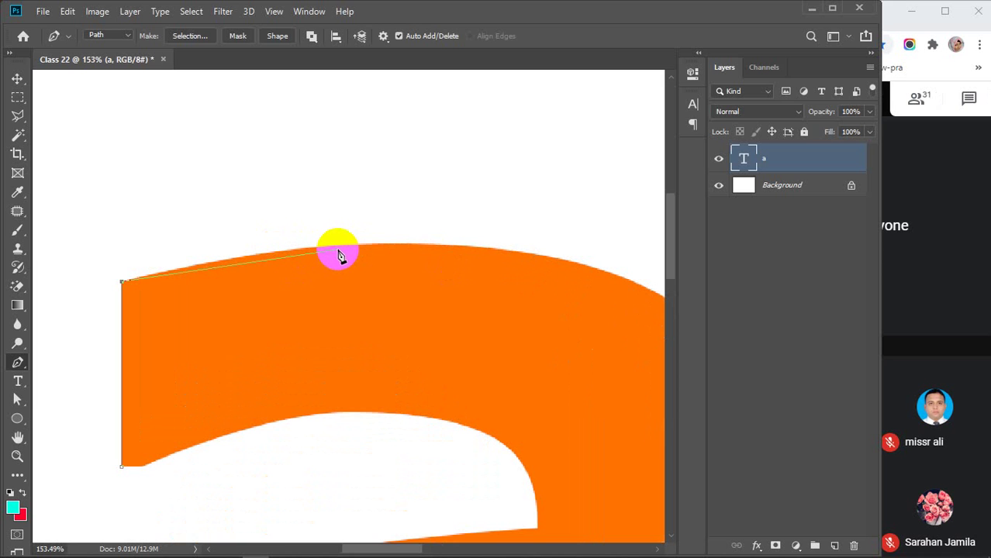
click(339, 248)
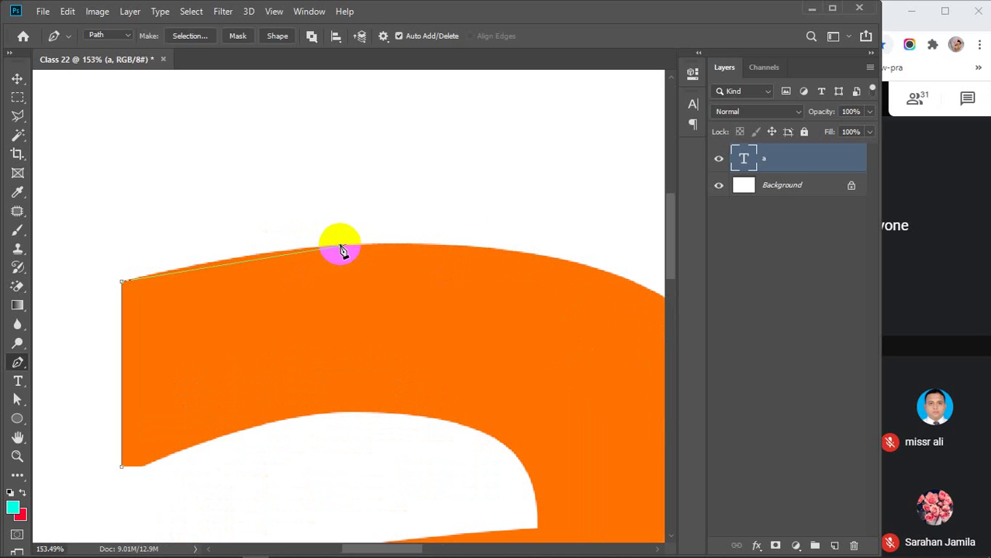
scroll(298, 254, up, 3)
scroll(251, 255, up, 2)
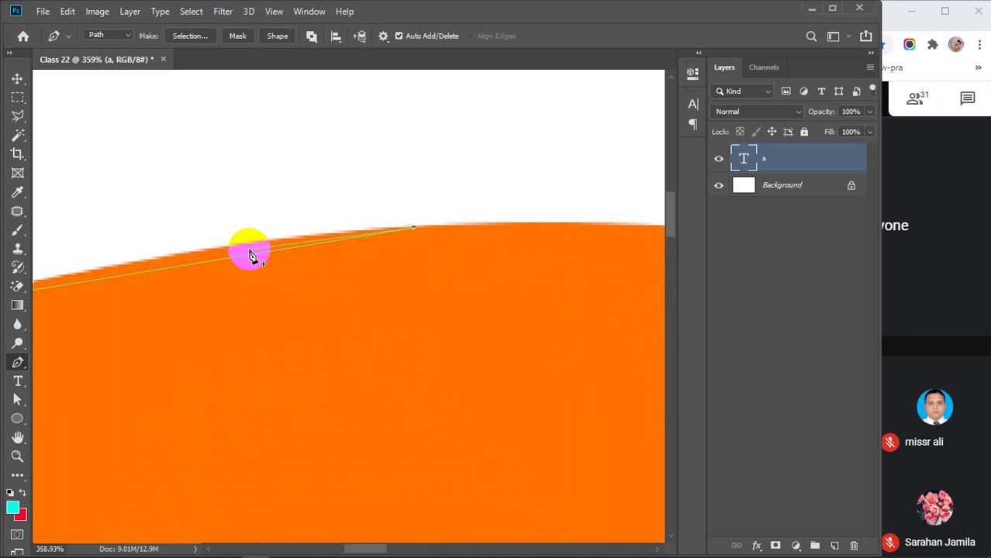
drag(278, 283, 452, 301)
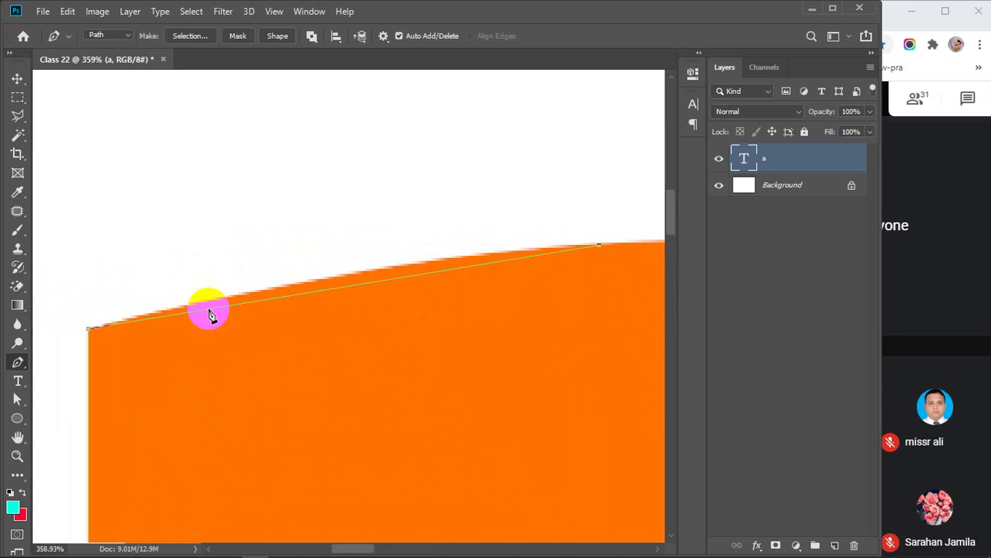
click(101, 326)
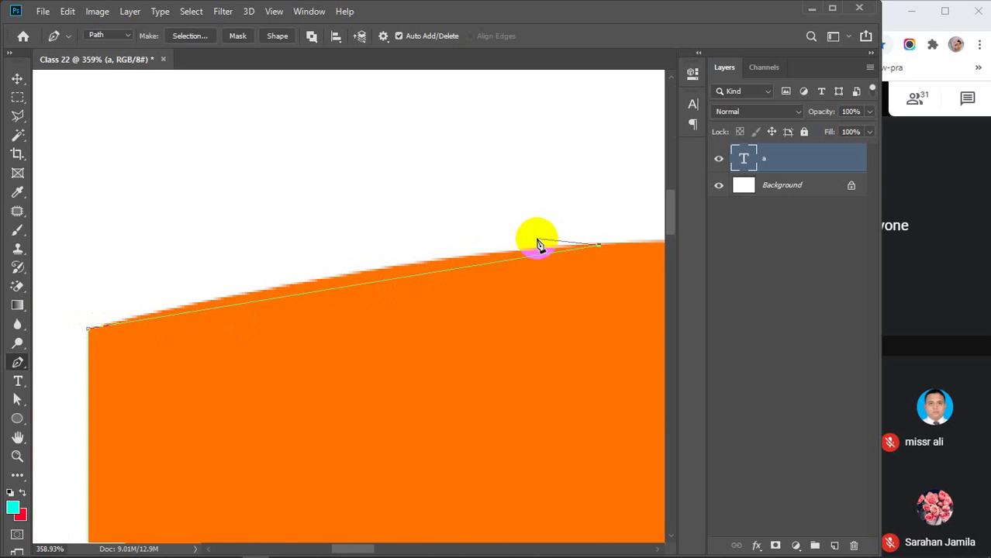
key(ctrl+z)
scroll(417, 303, down, 3)
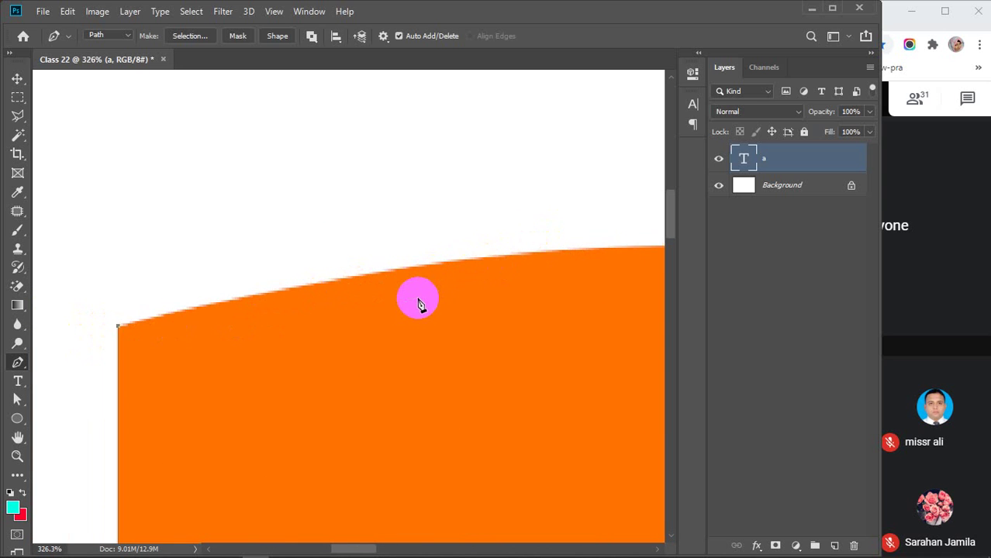
Add a curved segment from the top-left corner to the letter's top edge, adjusting the new anchor's direction handles until the curve follows the outline
drag(425, 347, 276, 331)
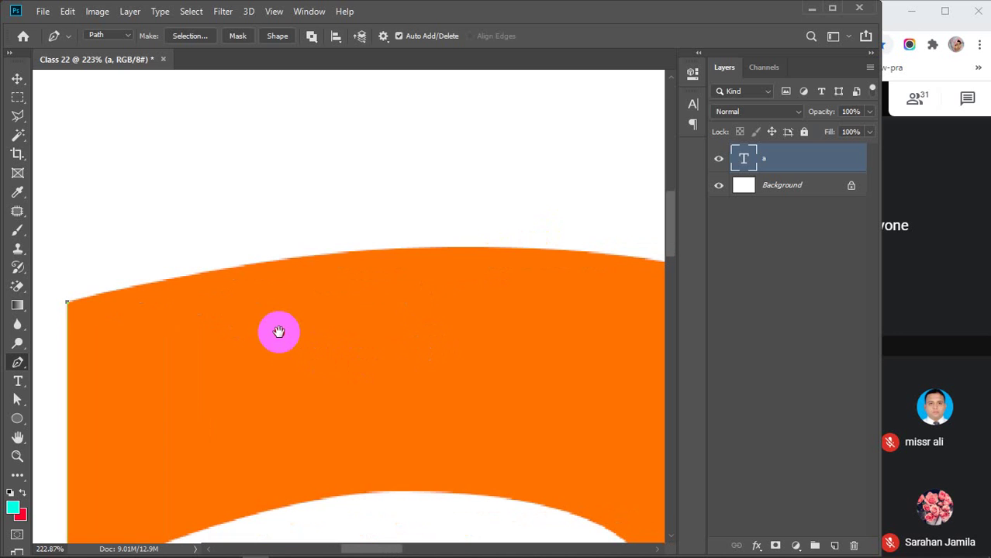
click(371, 258)
drag(370, 258, 373, 256)
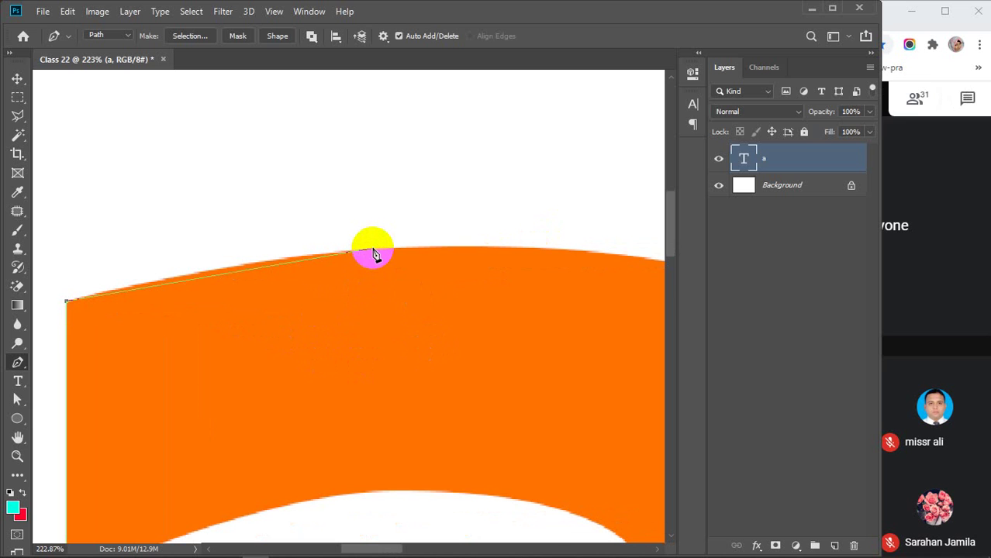
click(373, 251)
drag(372, 252, 546, 171)
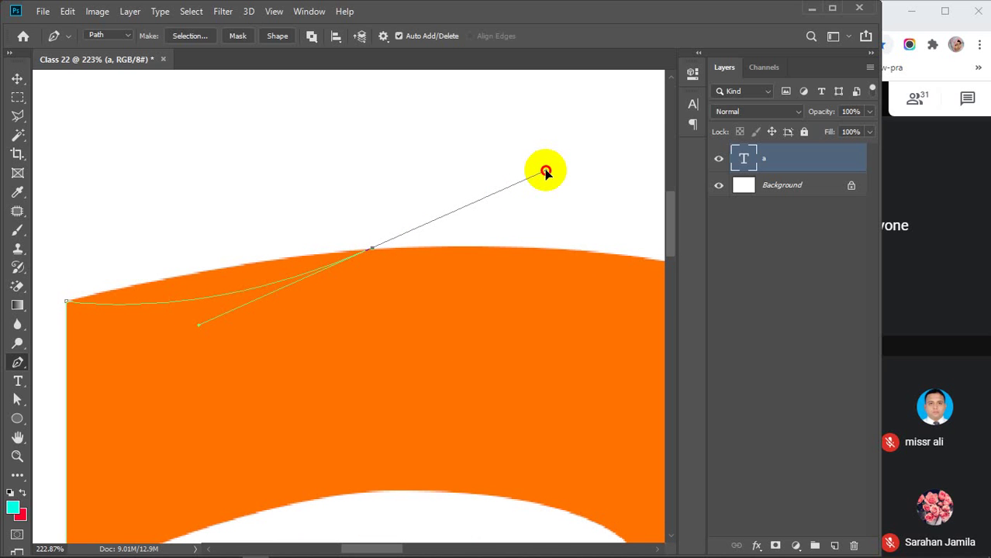
drag(545, 171, 548, 170)
drag(548, 169, 513, 372)
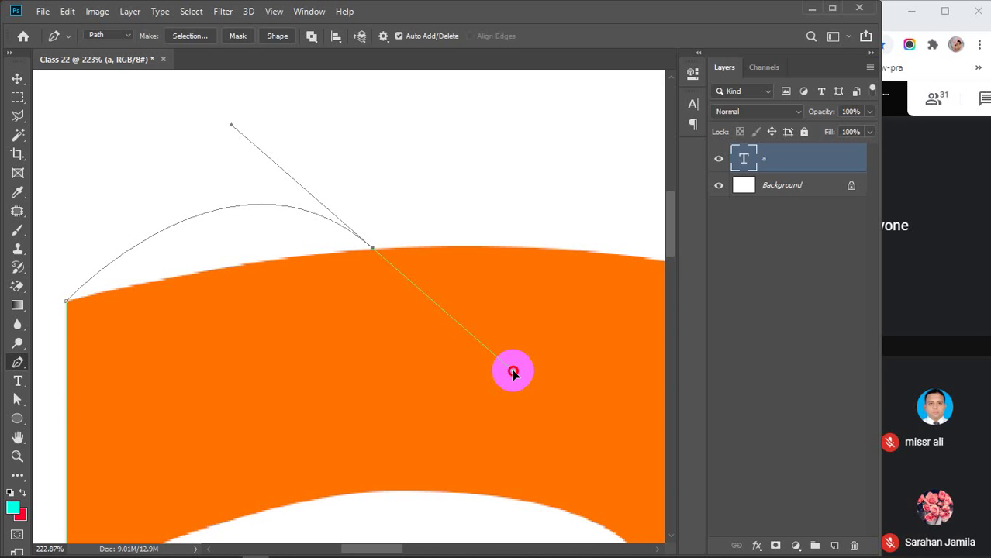
drag(513, 372, 434, 279)
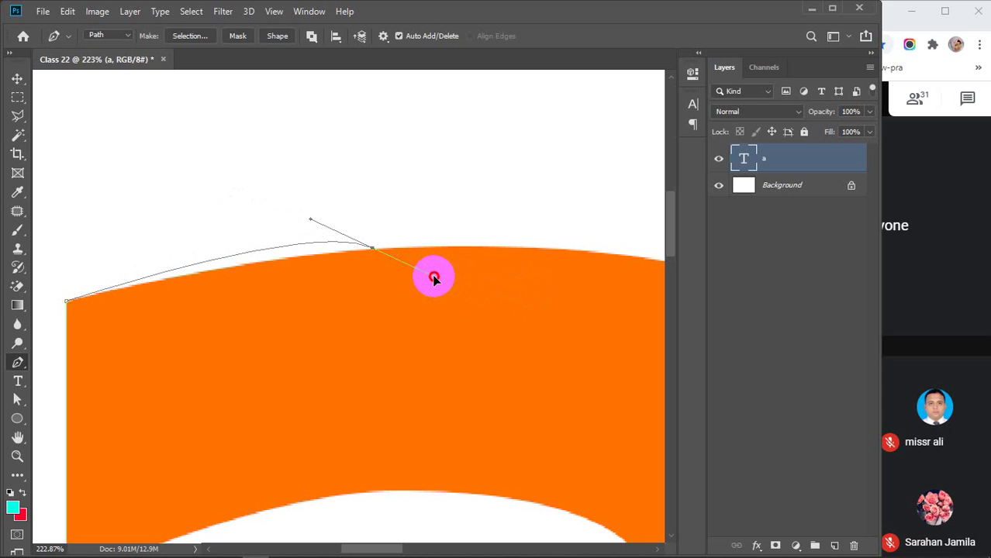
drag(433, 275, 611, 243)
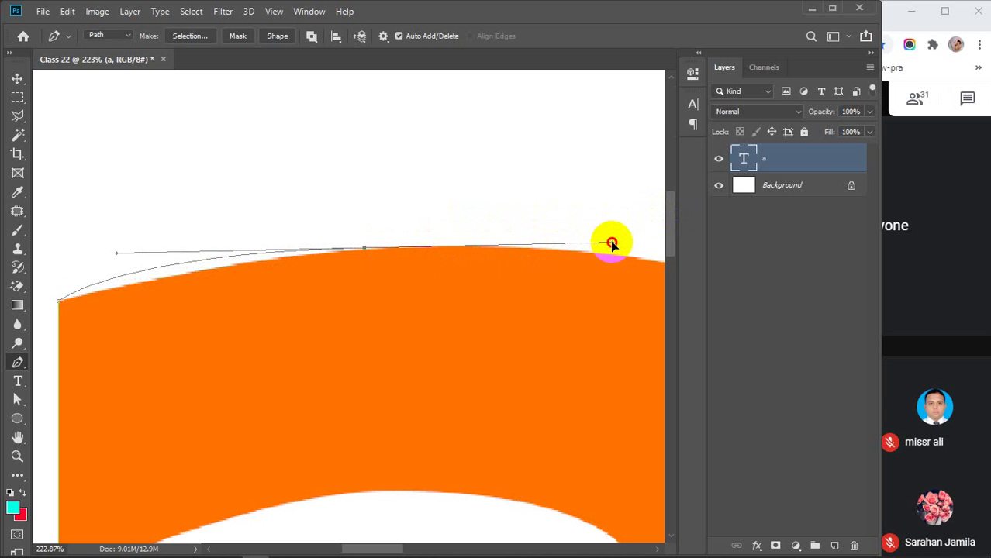
drag(612, 243, 555, 231)
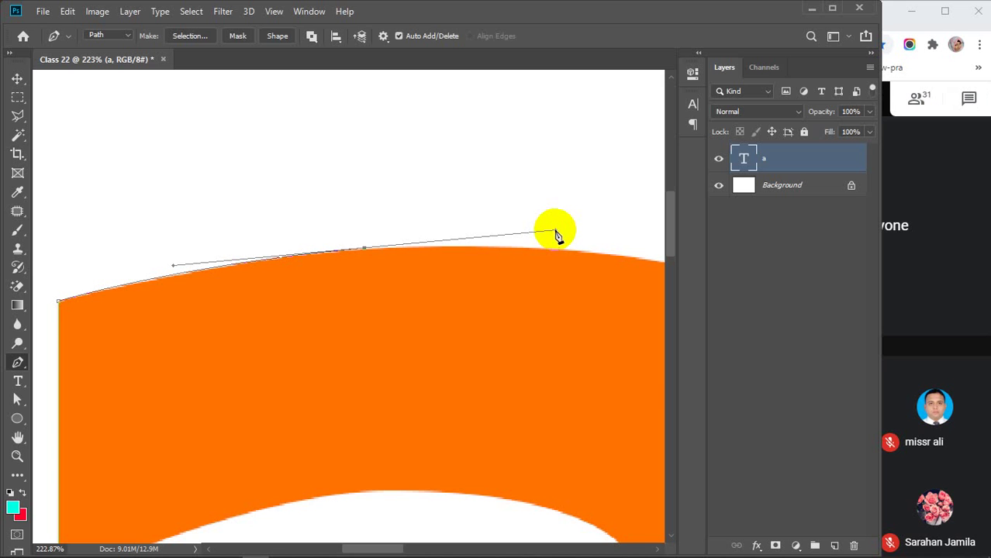
drag(555, 231, 555, 231)
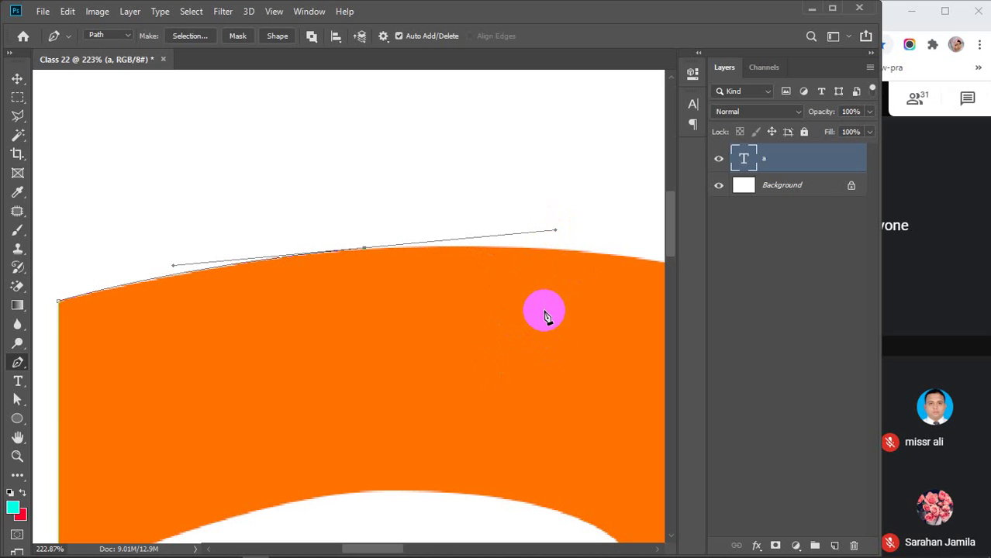
Try a curved segment along the letter's top edge while the previous anchor keeps its outgoing direction handle, and undo it
drag(543, 310, 300, 290)
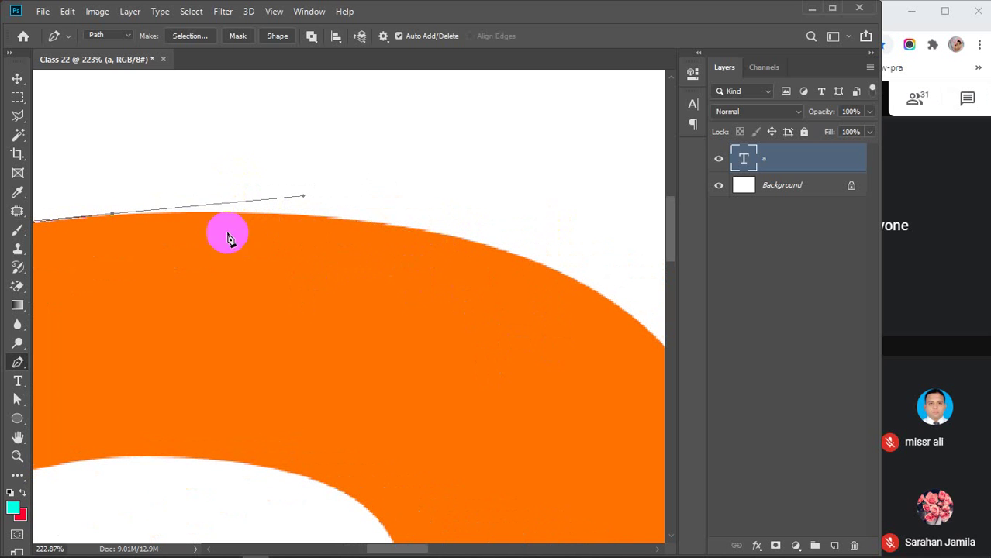
drag(204, 223, 240, 213)
click(438, 232)
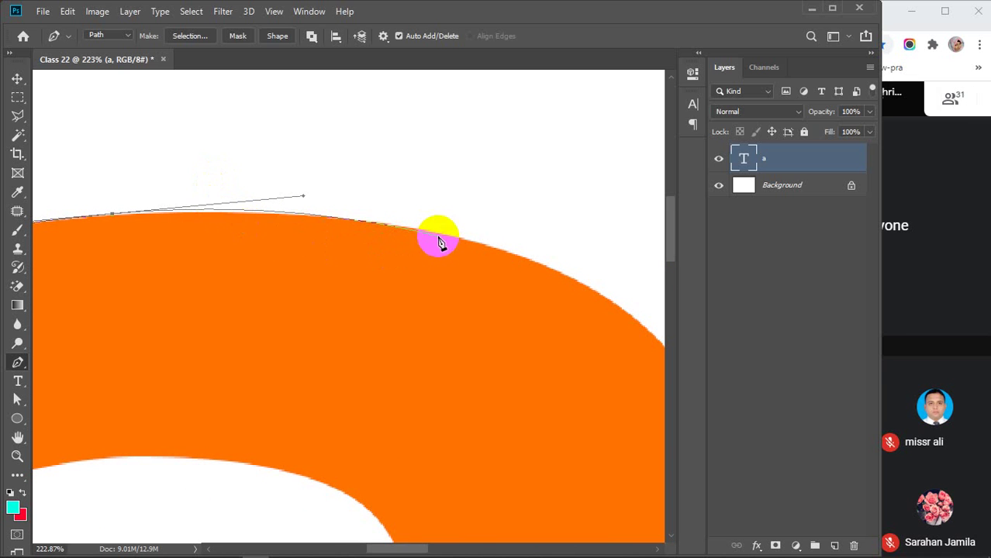
drag(144, 210, 149, 219)
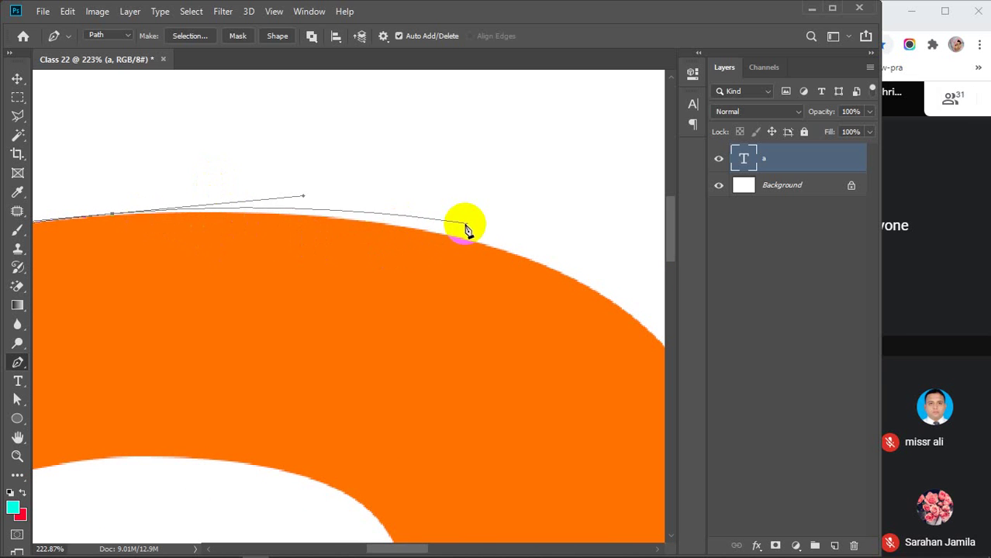
drag(471, 237, 558, 263)
drag(190, 213, 136, 193)
scroll(143, 225, up, 5)
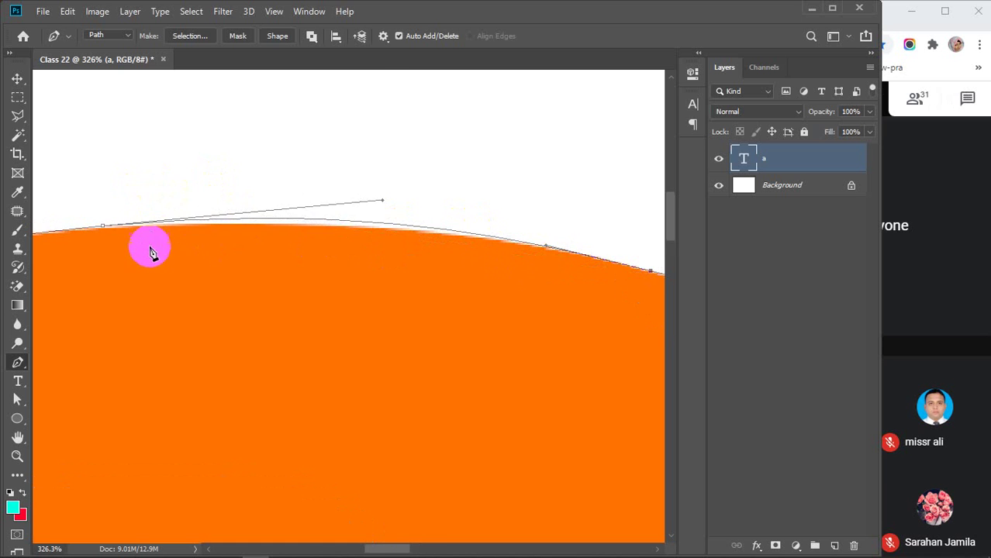
drag(89, 245, 301, 211)
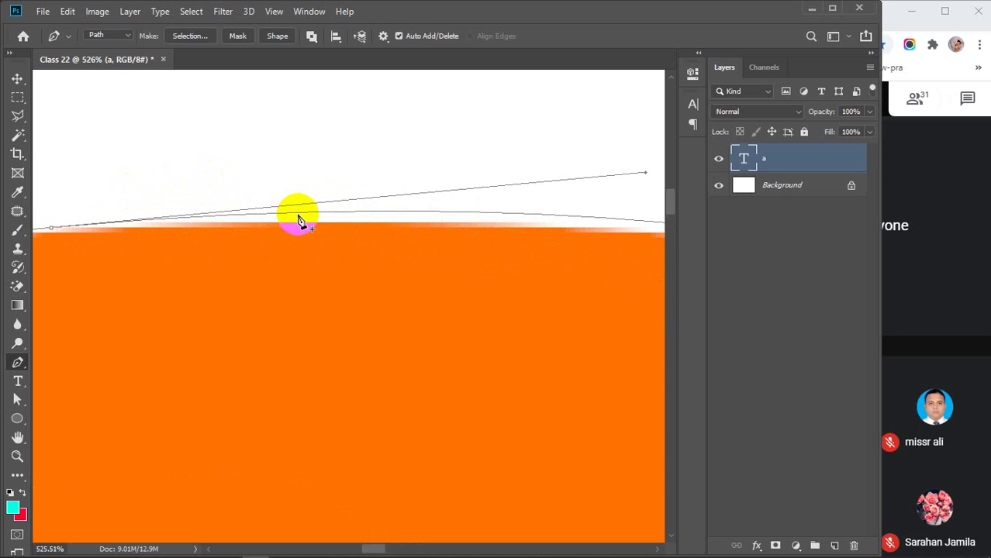
scroll(301, 211, down, 6)
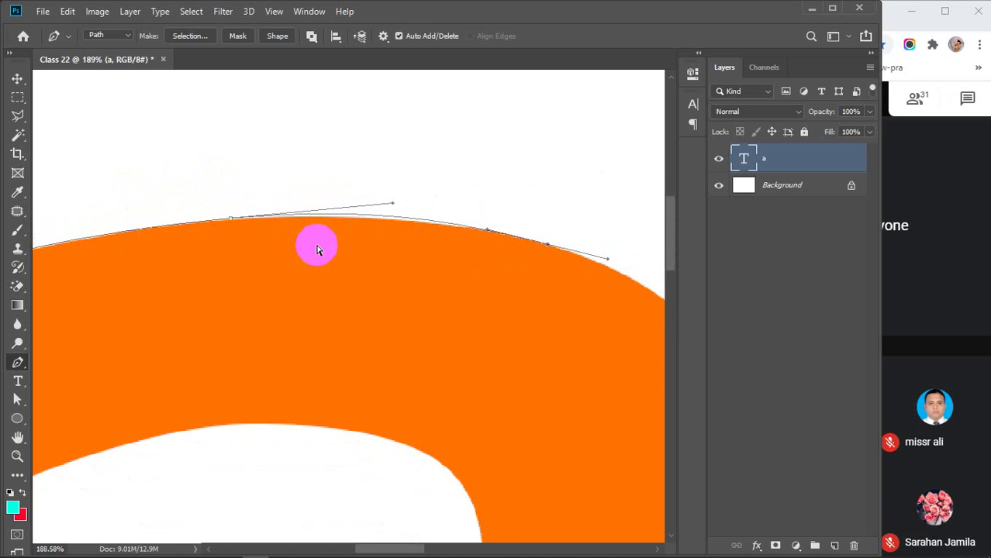
key(ctrl+z)
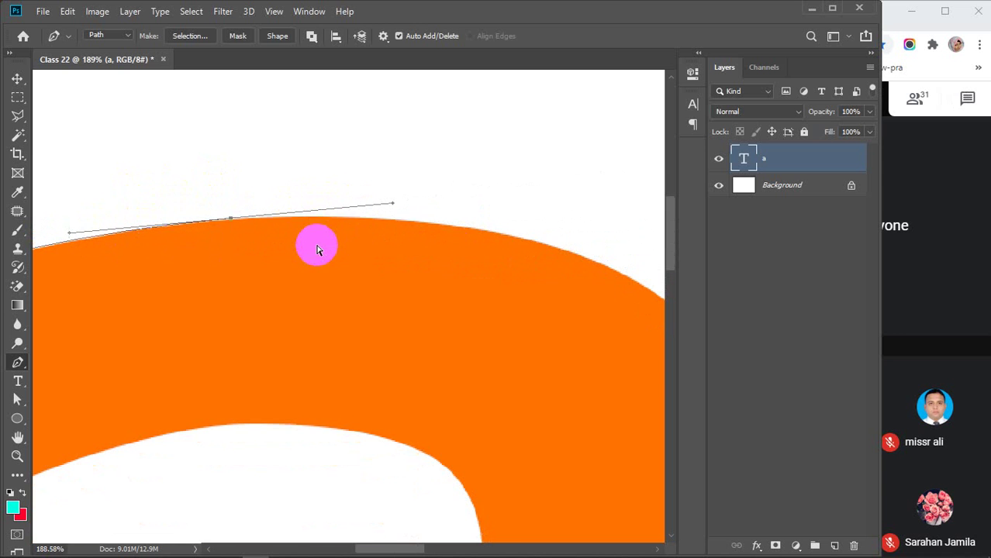
Remove the last anchor's outgoing direction handle and add a curved segment farther along the letter's top edge, matching the outline
click(231, 219)
drag(438, 333, 394, 343)
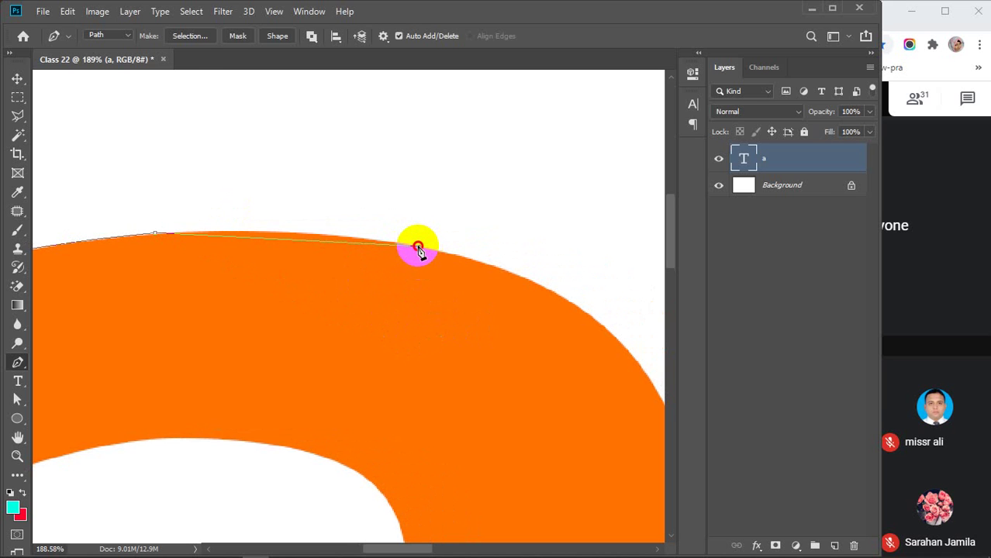
drag(417, 248, 516, 270)
Try a curved segment around the letter's upper-right shoulder while the previous anchor keeps its outgoing handle, and undo it
drag(568, 392, 378, 311)
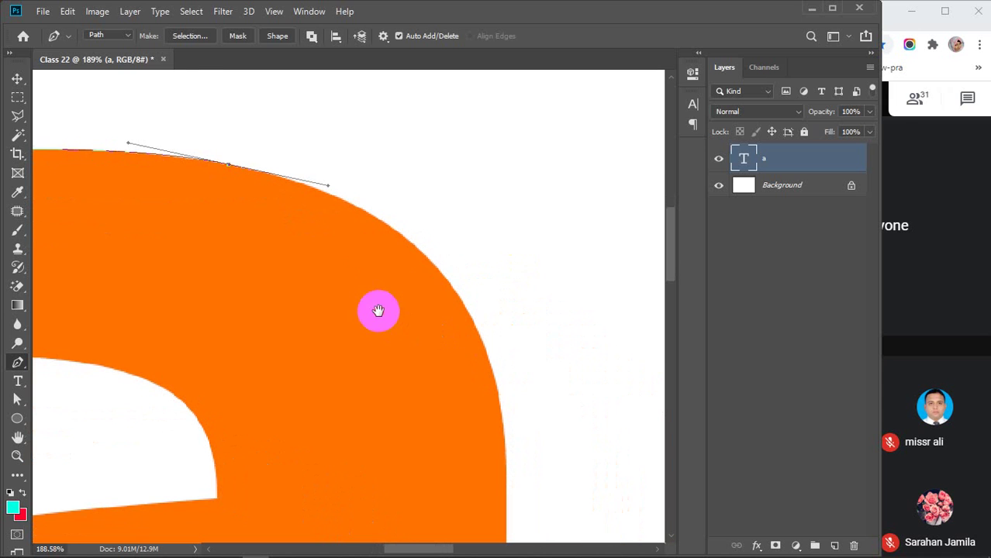
click(436, 269)
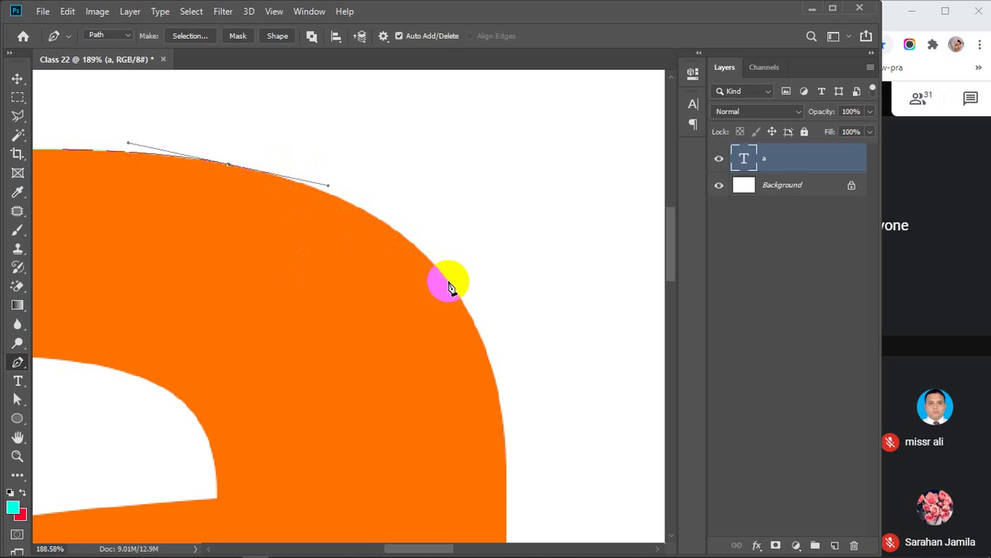
drag(449, 285, 507, 353)
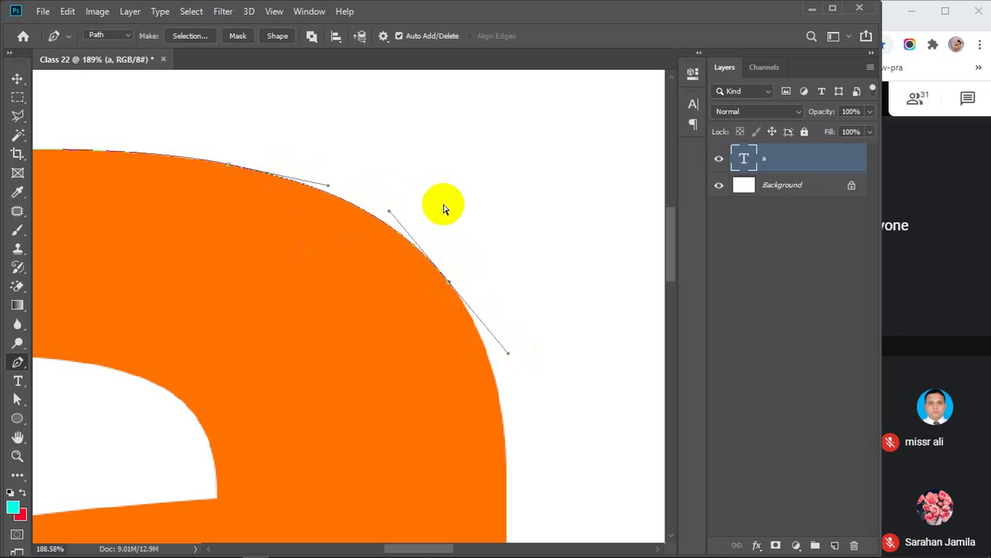
key(ctrl+z)
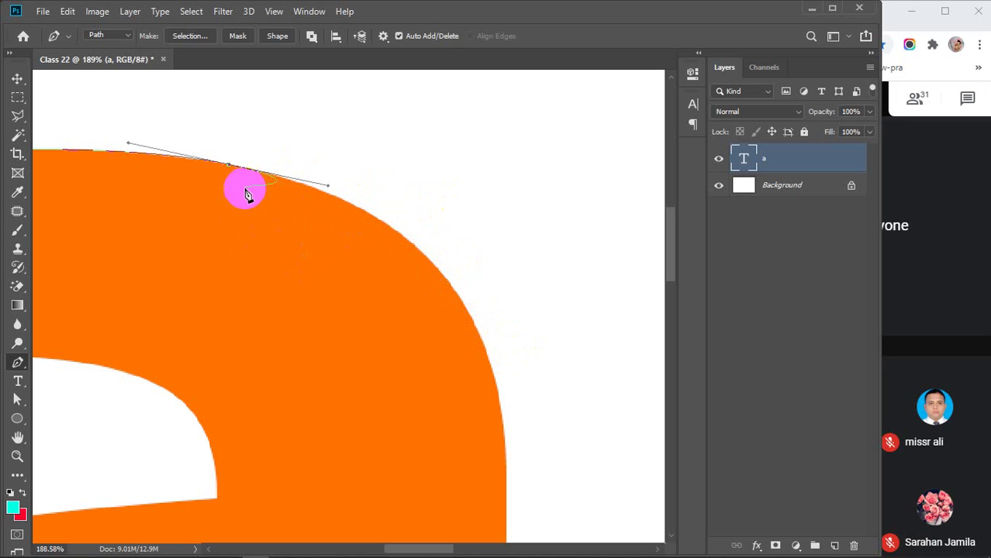
Remove the last anchor's outgoing handle and add a curved segment onto the upper-right shoulder, redoing it with the anchor slightly farther along the outline
click(231, 166)
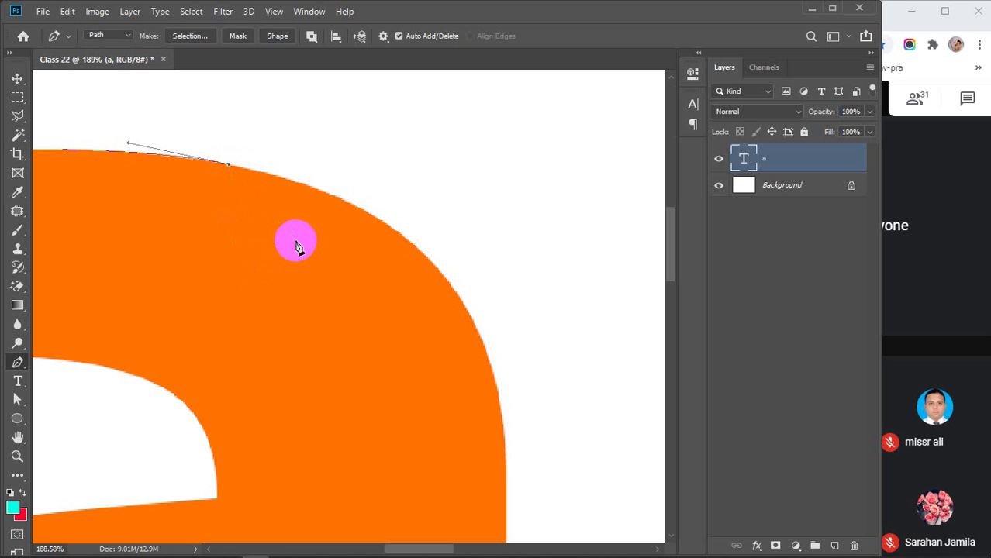
drag(376, 224, 489, 311)
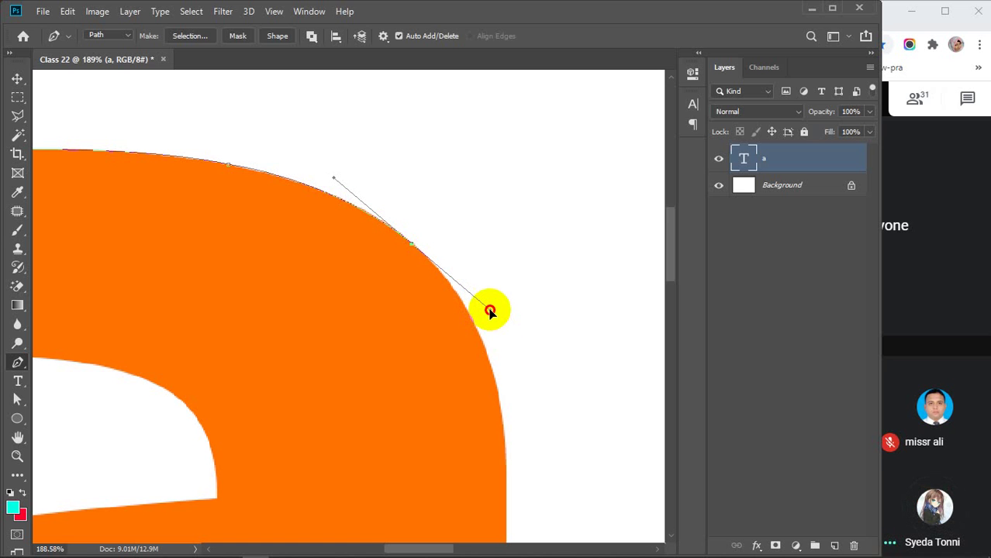
drag(490, 311, 490, 311)
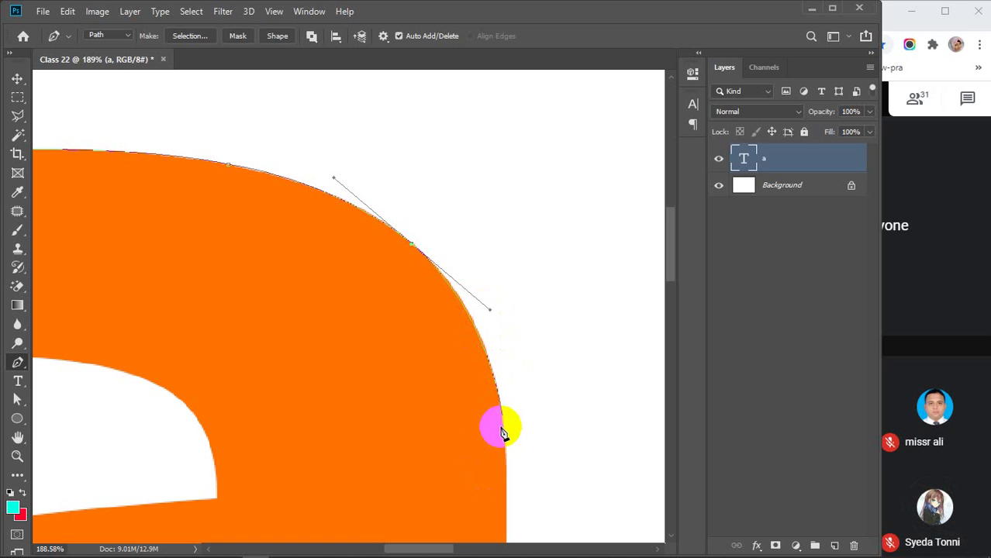
click(363, 210)
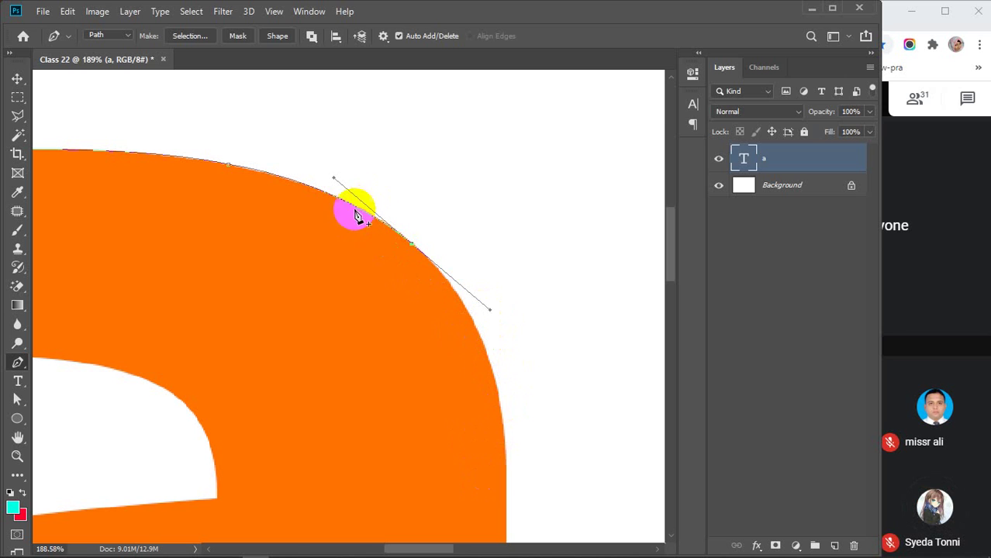
key(ctrl+z)
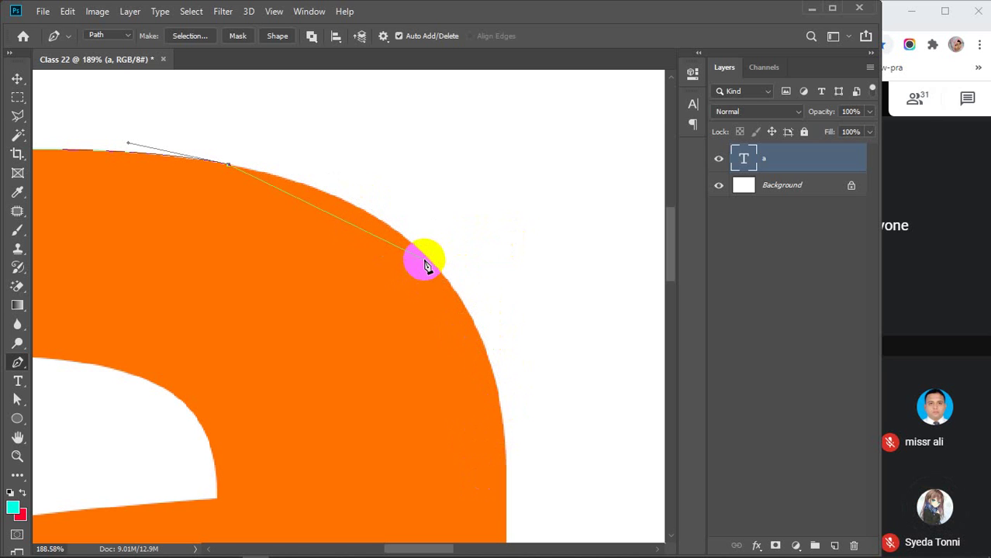
click(423, 260)
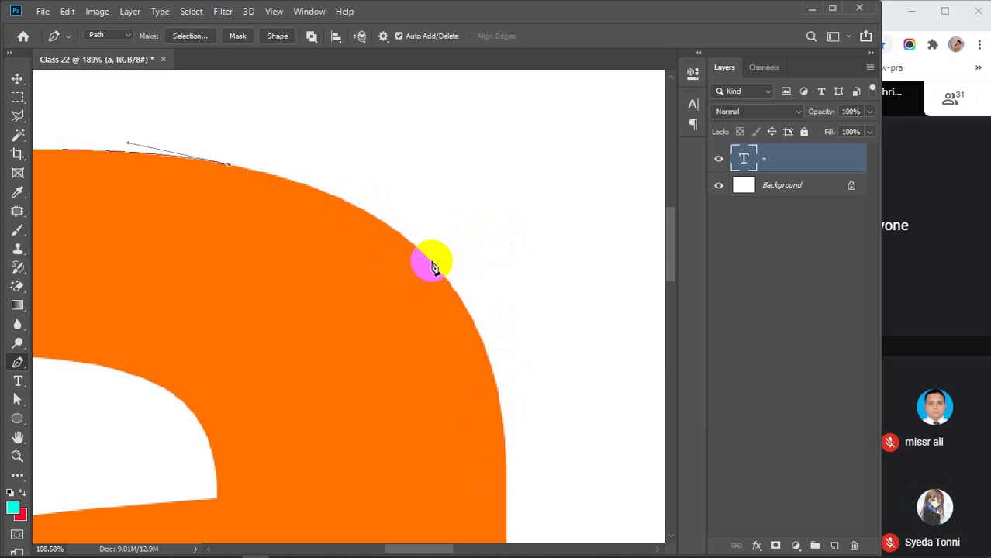
drag(432, 262, 504, 342)
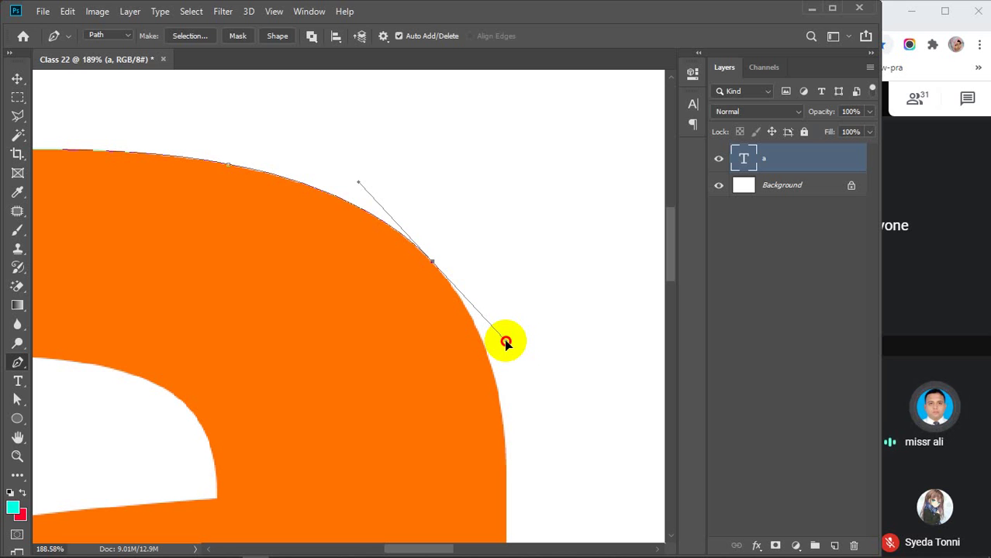
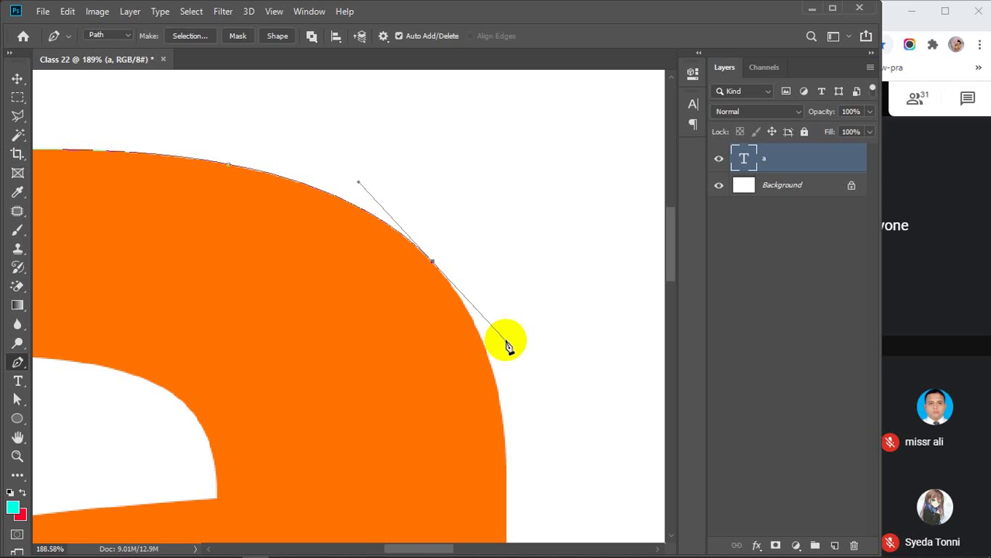
drag(506, 343, 505, 341)
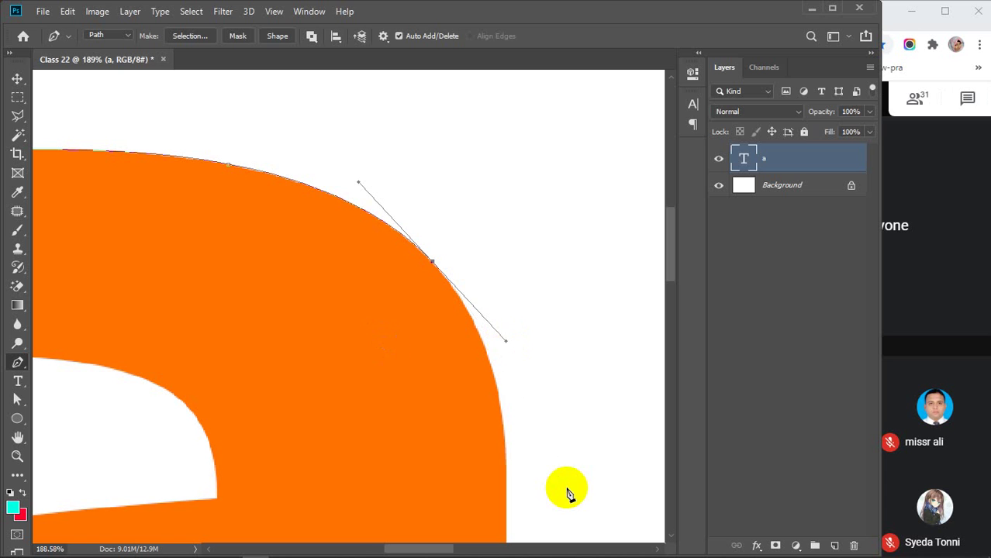
Remove the shoulder anchor's outgoing handle and add a curved segment down to where the letter's straight right side begins
alt+click(431, 262)
mouse_move(487, 356)
mouse_down()
mouse_move(561, 482)
mouse_move(506, 358)
mouse_up()
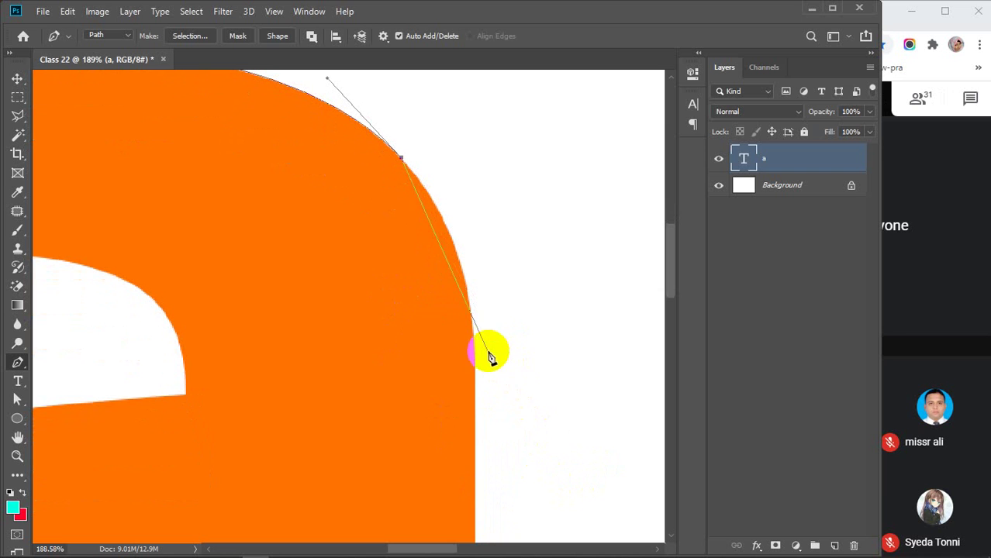
click(475, 356)
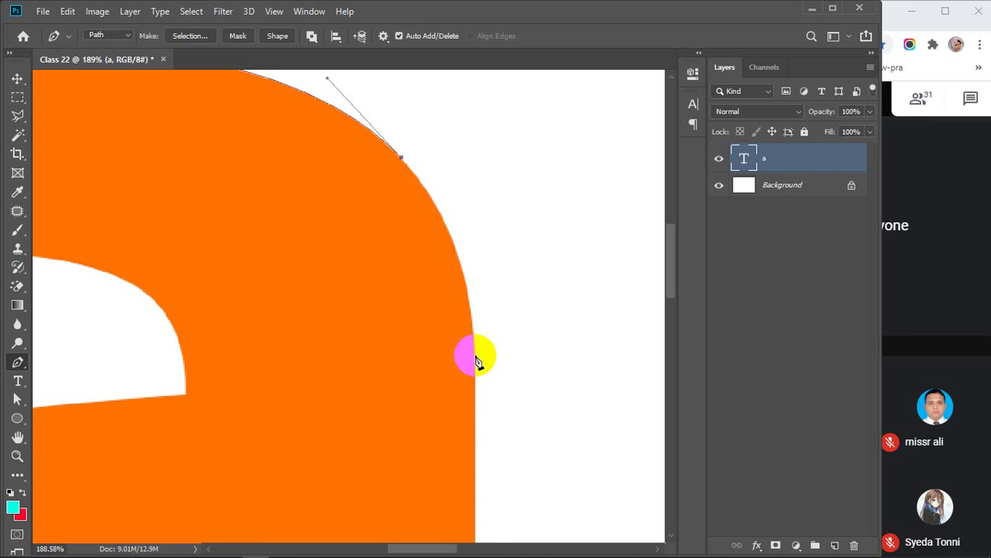
scroll(475, 359, down, 2)
drag(503, 404, 484, 347)
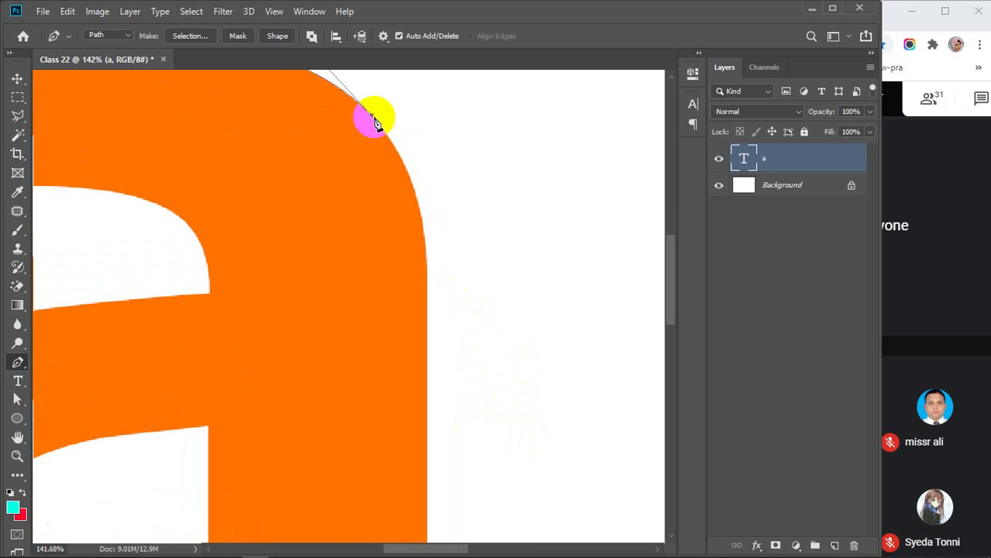
drag(375, 121, 429, 273)
scroll(431, 276, down, 4)
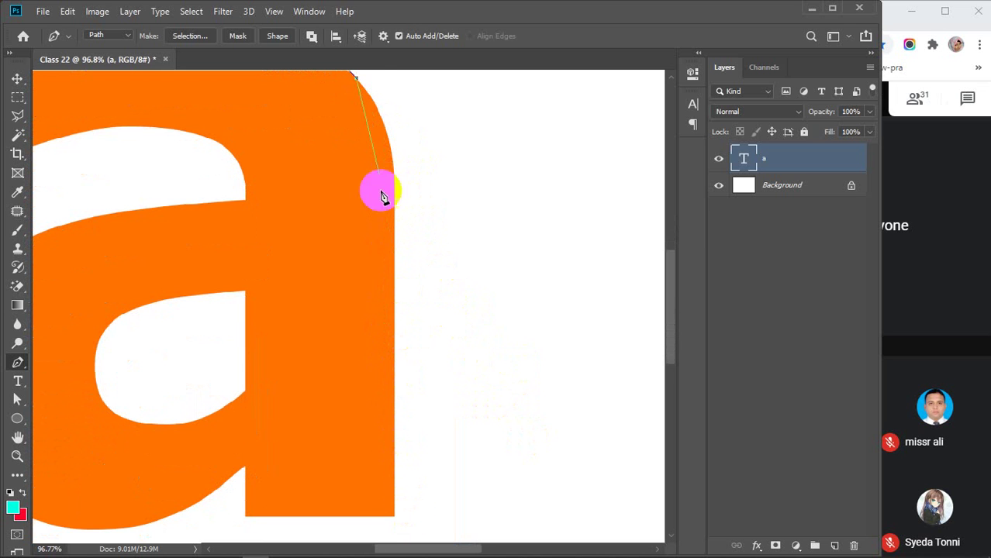
scroll(391, 117, up, 4)
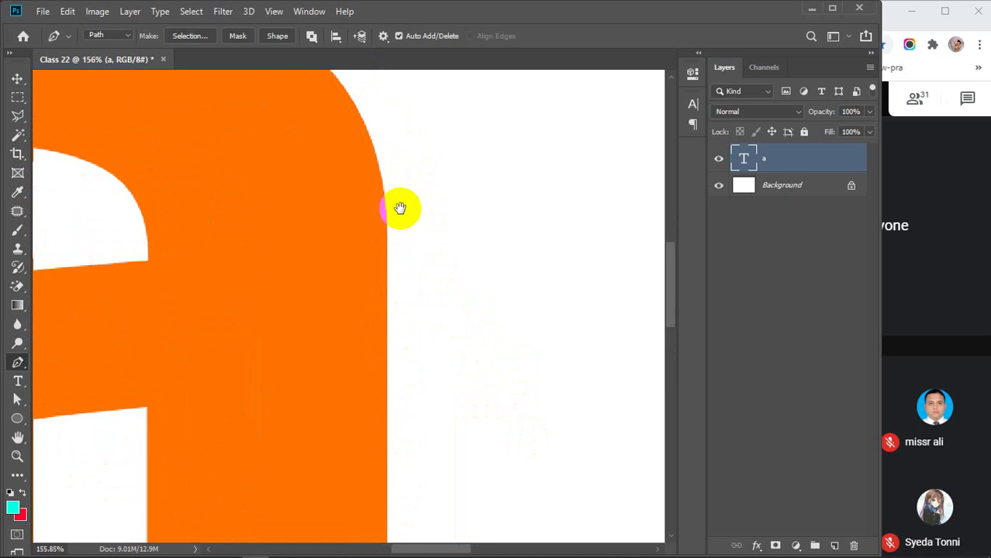
scroll(427, 232, up, 1)
click(442, 299)
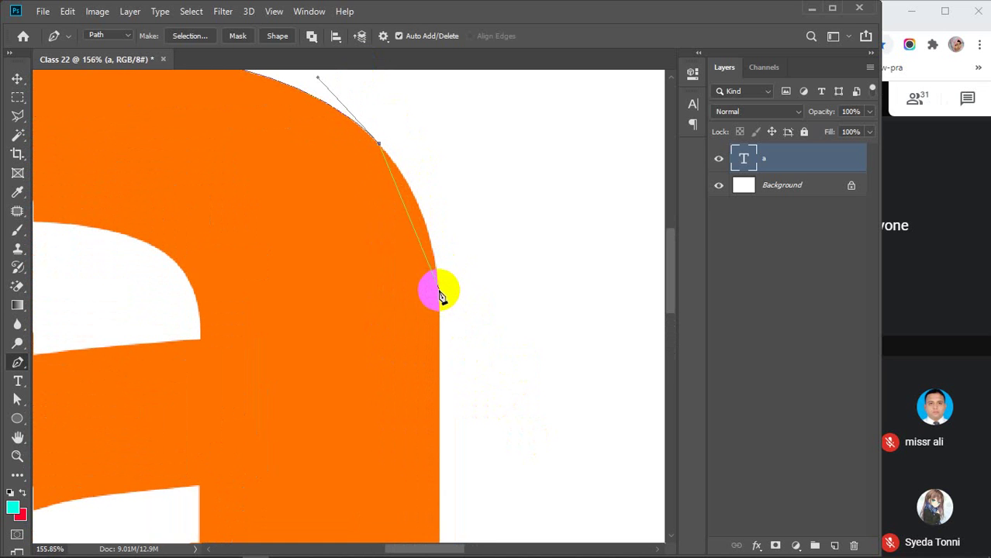
drag(439, 306, 443, 384)
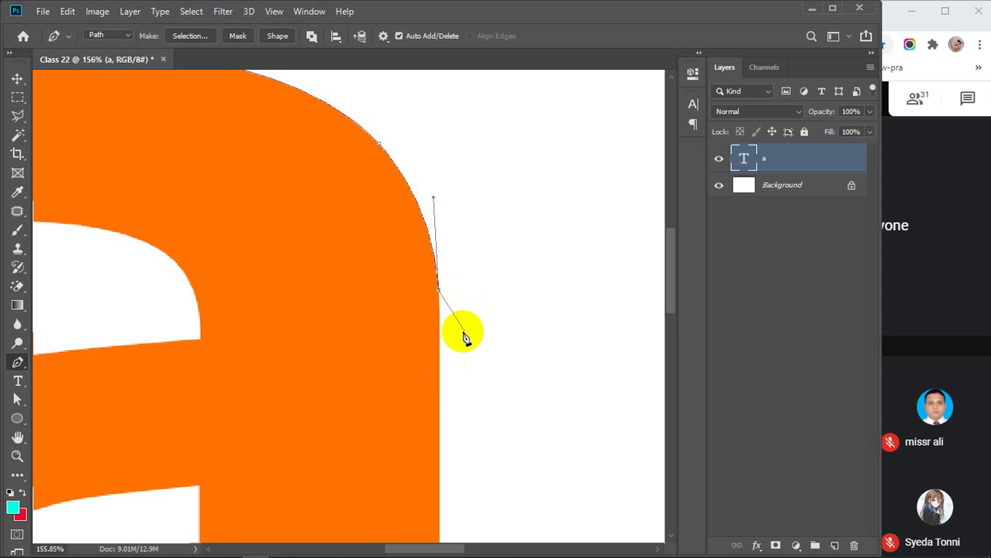
Add a straight path segment down the letter's right side to the bottom-right corner of the stem
scroll(464, 334, down, 3)
drag(489, 369, 488, 290)
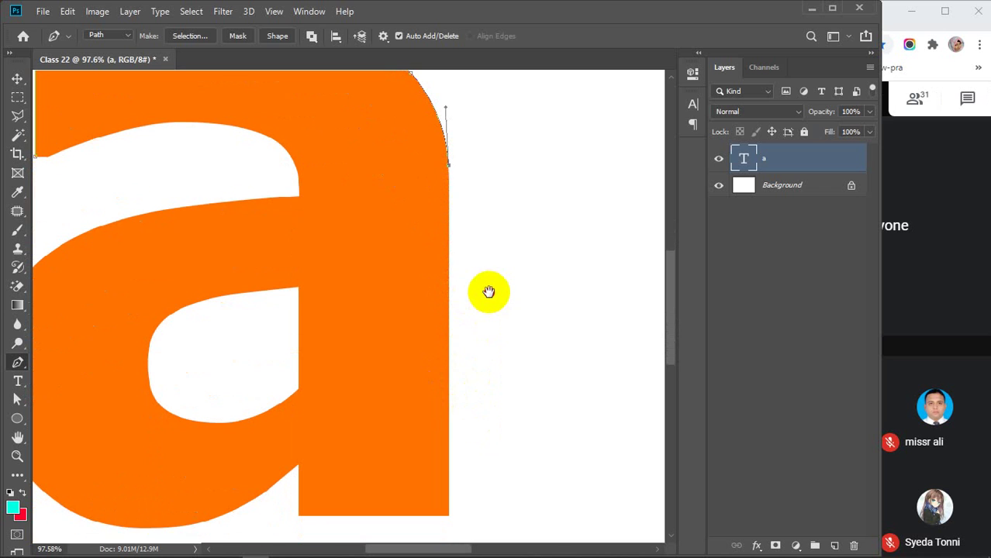
mouse_move(453, 527)
mouse_down()
mouse_move(440, 512)
mouse_move(451, 523)
mouse_up()
click(448, 516)
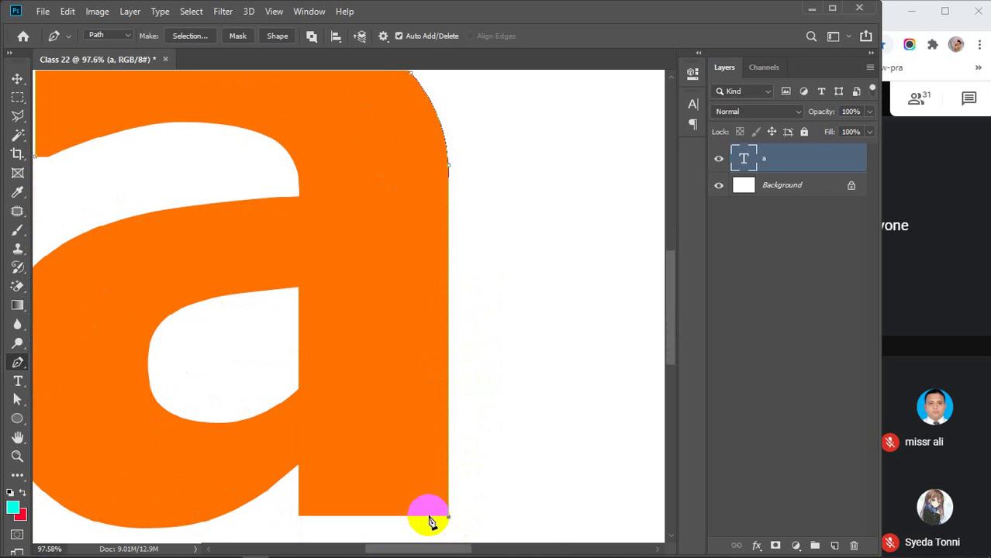
Add a straight path segment along the bottom of the stem to its bottom-left corner
click(297, 516)
click(297, 479)
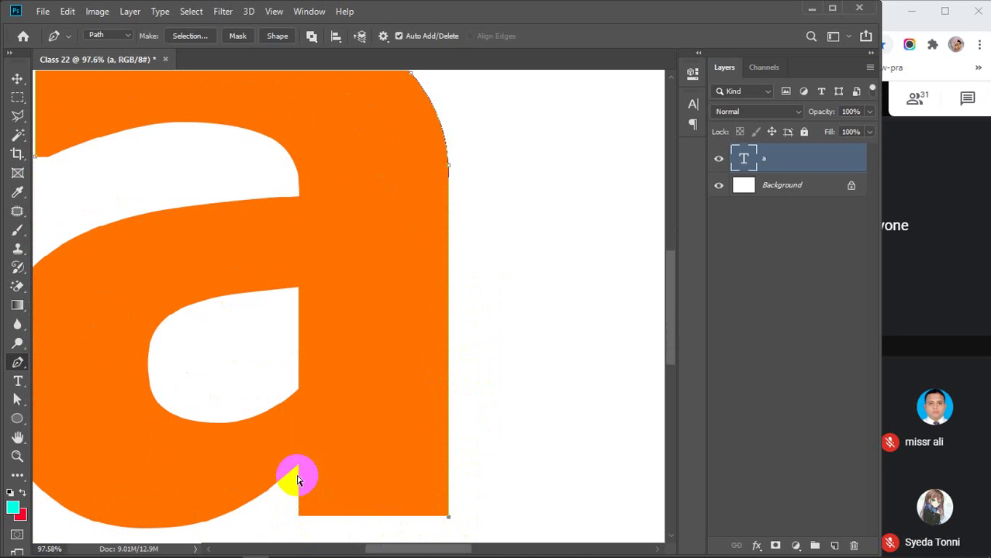
scroll(283, 513, up, 5)
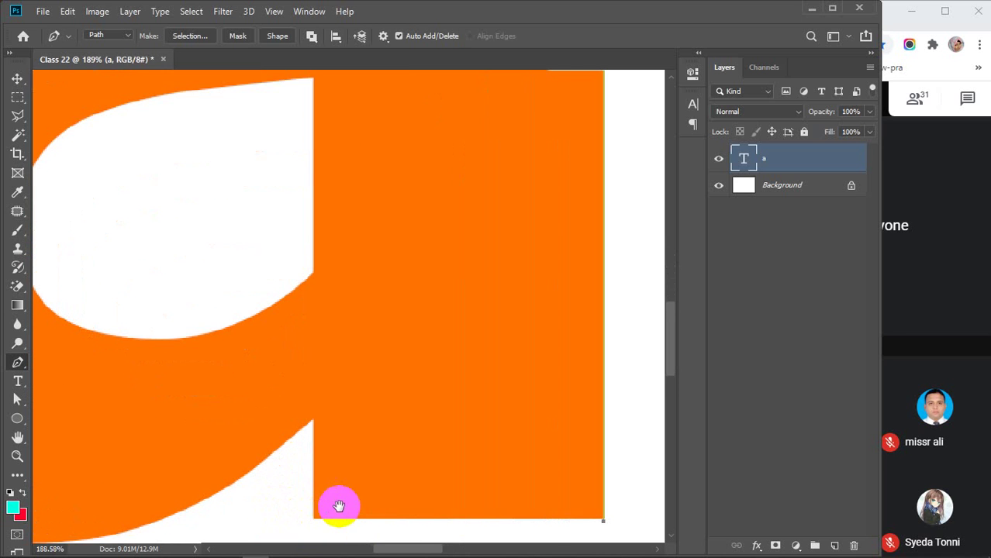
drag(338, 505, 327, 425)
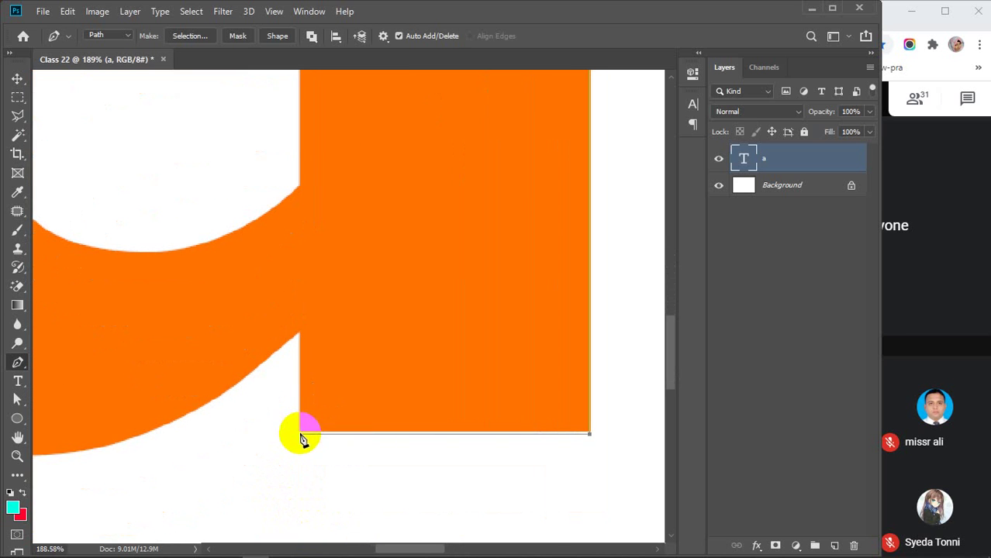
click(303, 438)
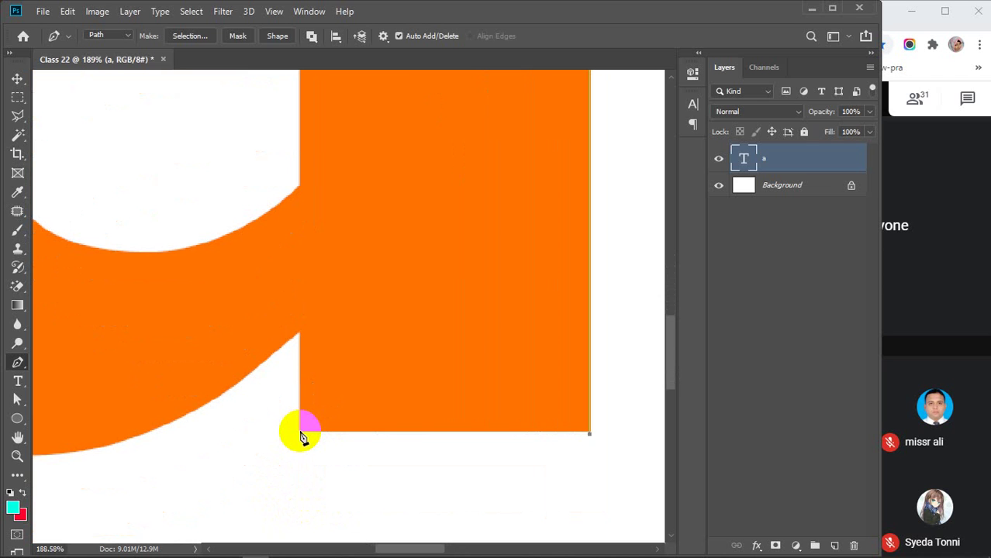
click(303, 438)
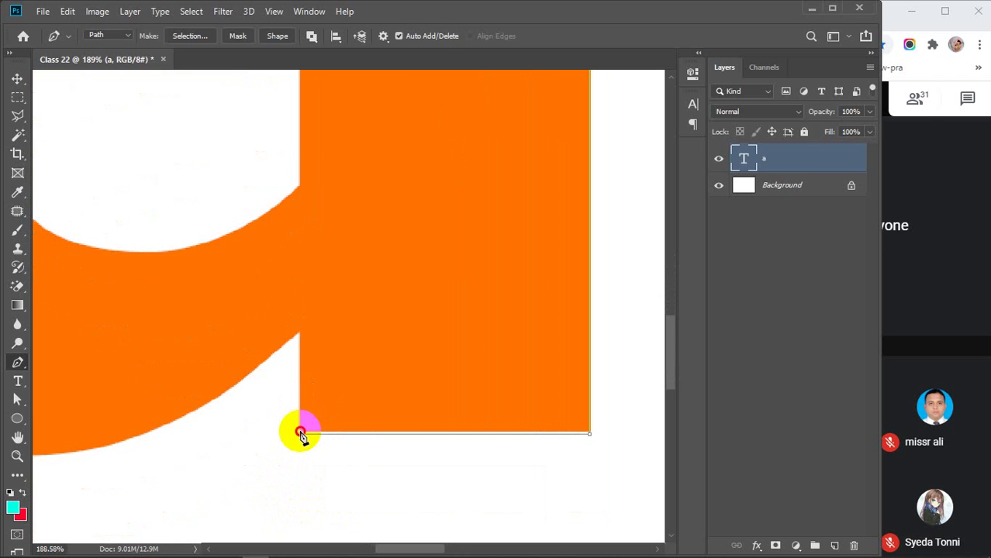
Undo the straight segments at the stem's foot and retrace its bottom-right corner, bottom-left corner and the notch above with anchors exactly on the outline
click(301, 335)
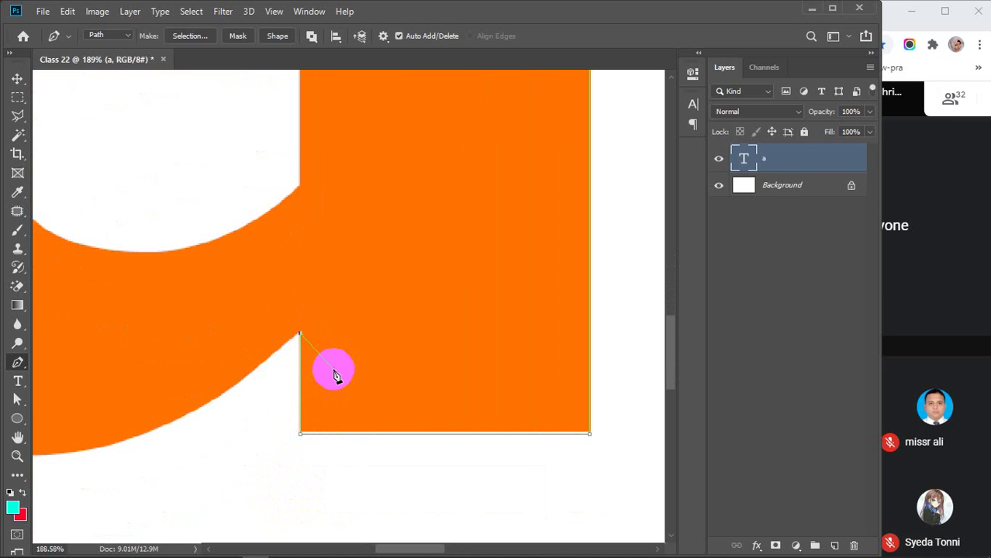
key(ctrl+z)
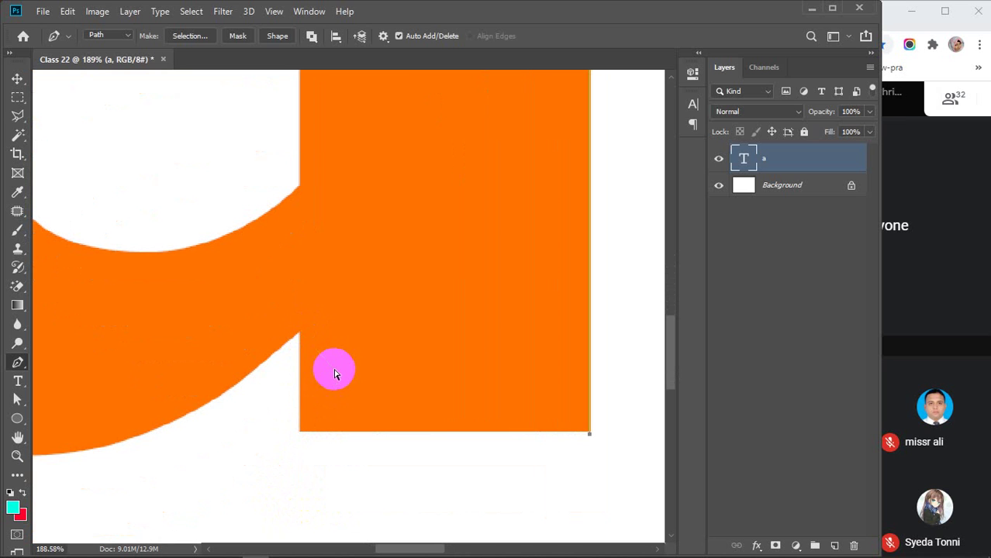
click(589, 431)
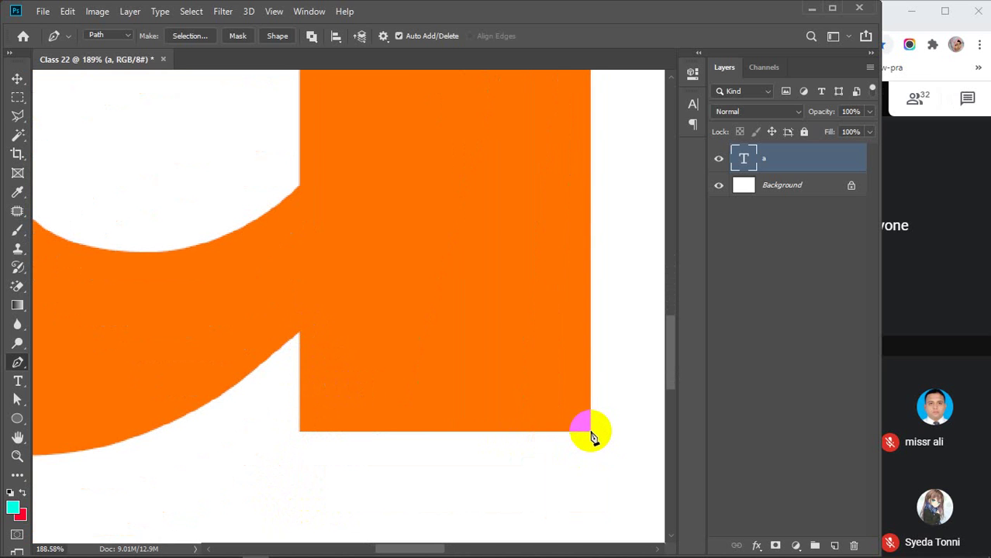
click(301, 432)
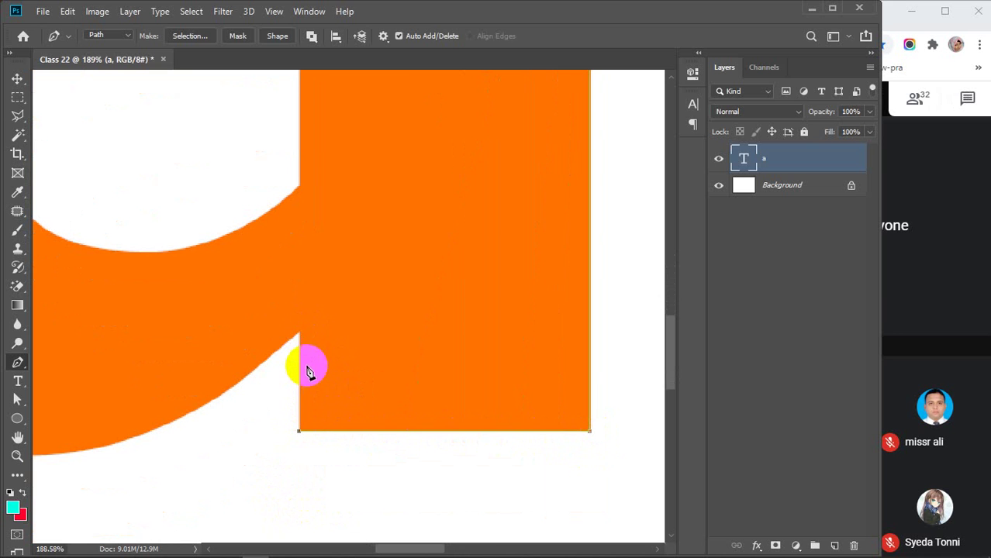
click(299, 338)
Add a curved segment from the notch onto the bowl's lower-right edge, redoing it with a closer anchor, and remove that anchor's outgoing handle
scroll(320, 400, down, 2)
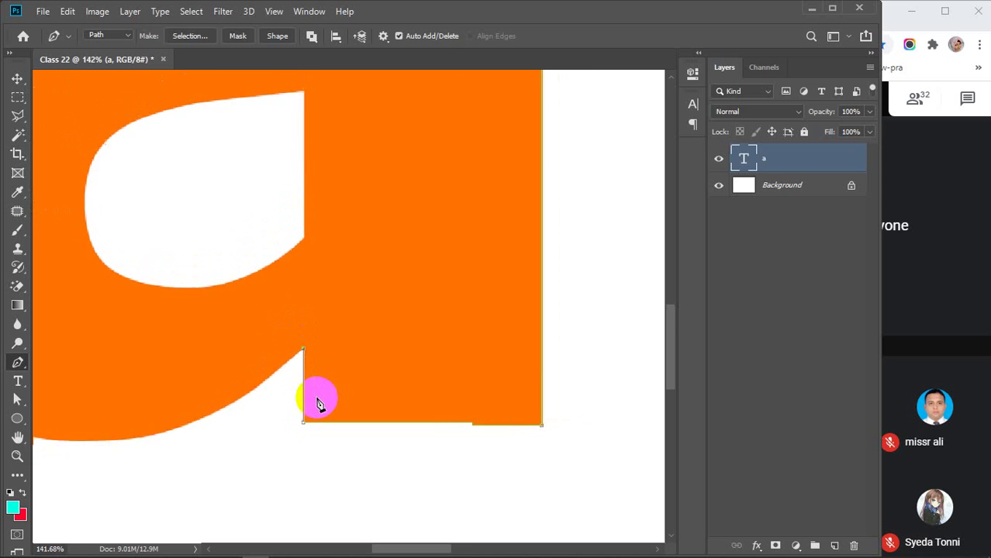
scroll(317, 402, down, 3)
drag(310, 425, 393, 448)
scroll(347, 434, up, 4)
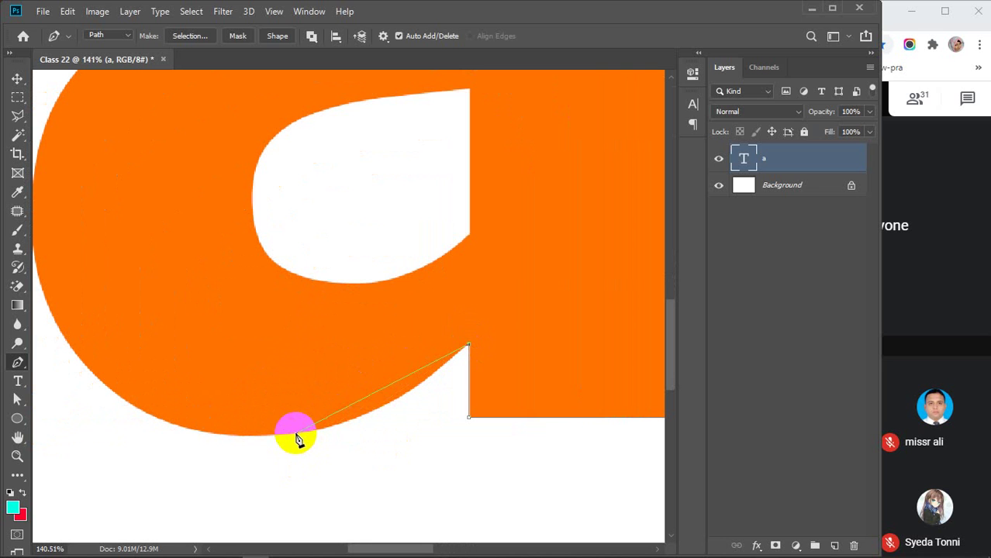
drag(296, 433, 203, 443)
key(ctrl+z)
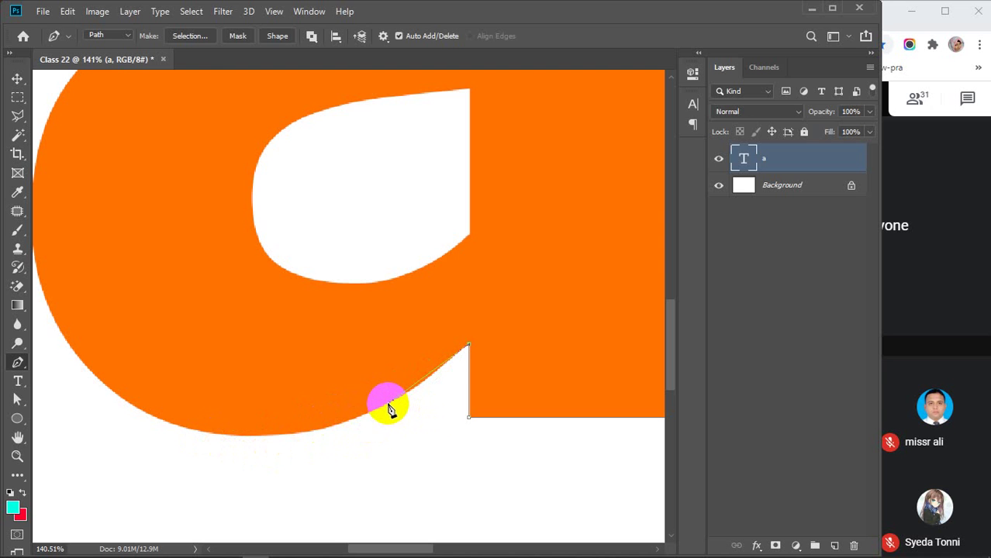
drag(373, 417, 352, 421)
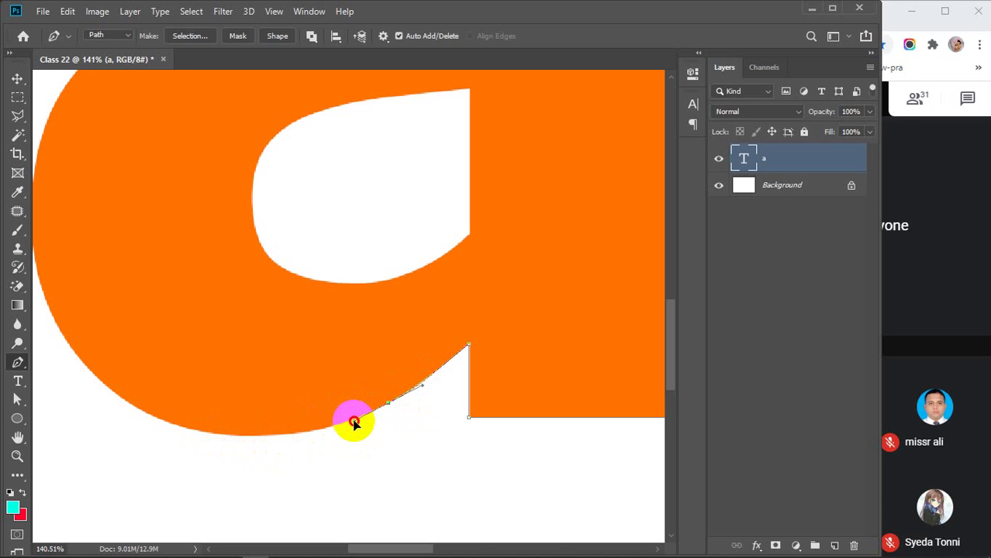
click(389, 403)
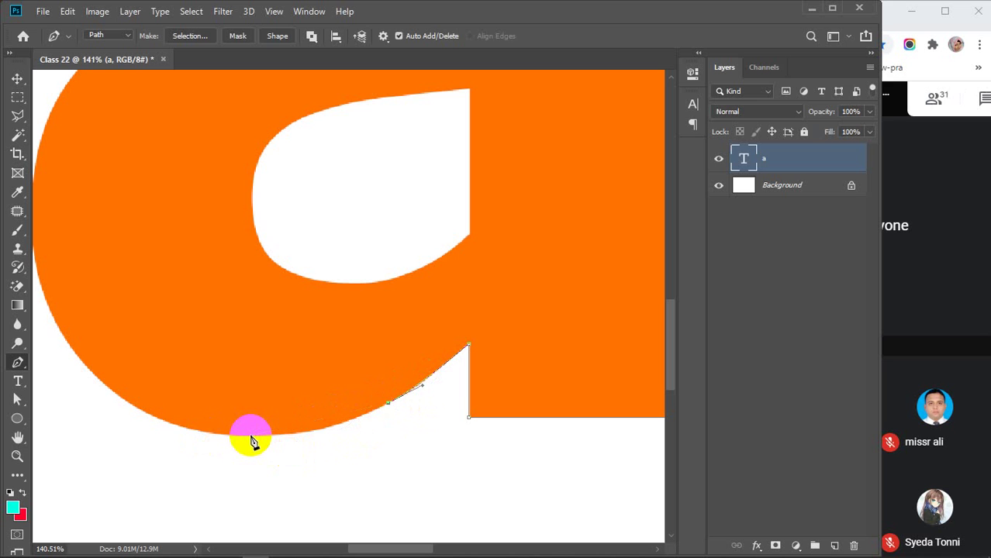
Add curved segments along the bottom of the bowl and up to its lower-left side, removing the last anchor's outgoing handle
drag(248, 439, 159, 432)
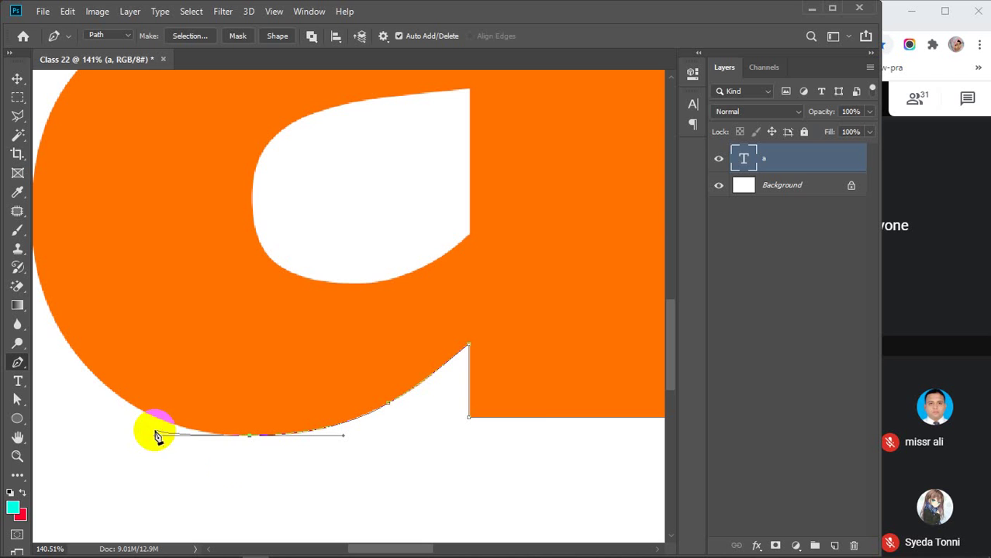
key(space)
mouse_move(233, 460)
mouse_down()
mouse_move(418, 459)
mouse_move(446, 438)
mouse_up()
drag(261, 338, 195, 230)
drag(283, 254, 272, 356)
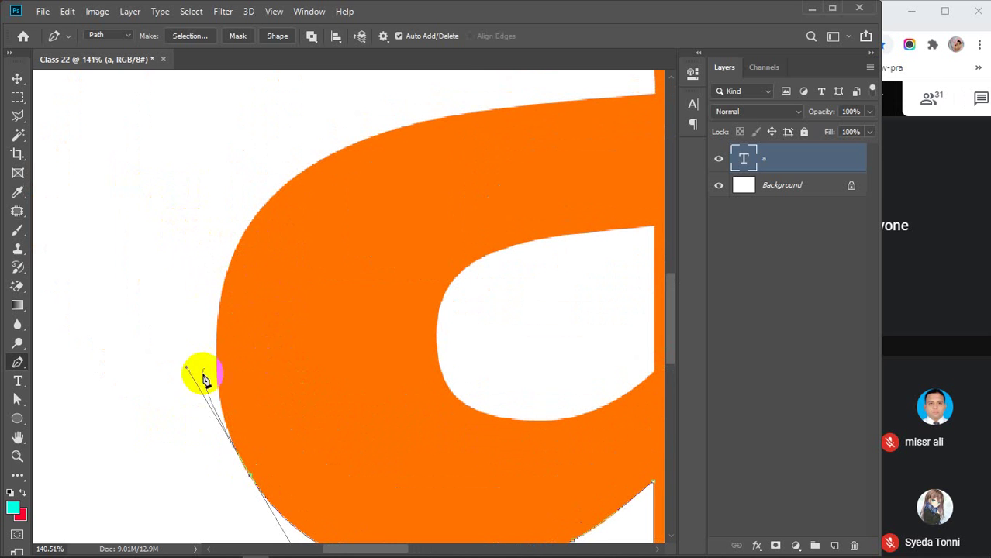
click(250, 475)
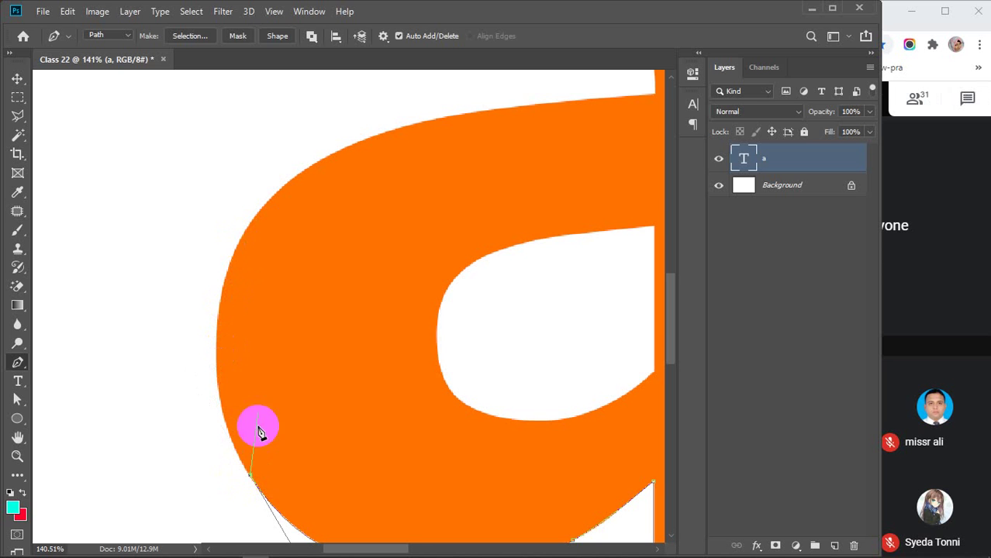
Add curved segments up the bowl's left side and over its upper-left shoulder, removing each new anchor's outgoing handle
drag(235, 284, 249, 159)
drag(331, 226, 247, 376)
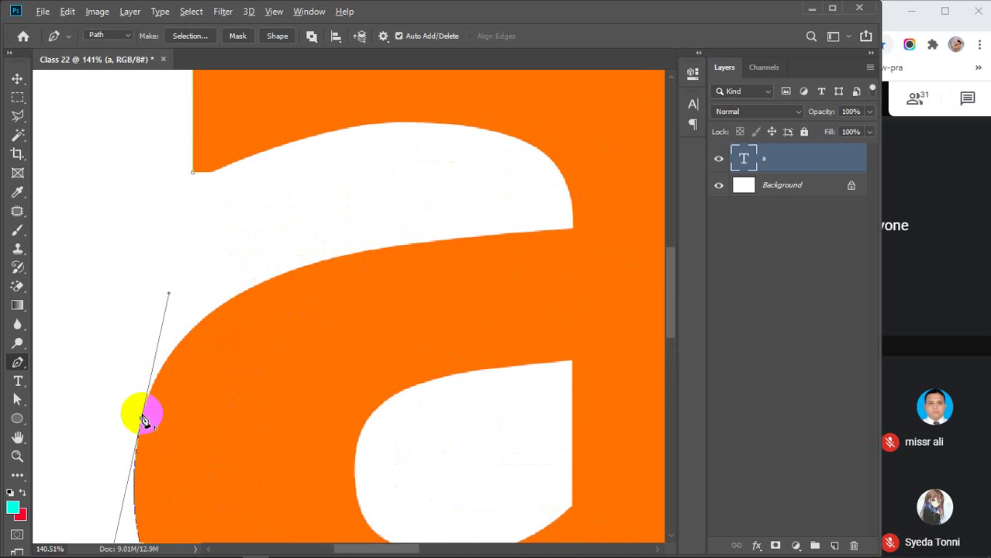
click(142, 421)
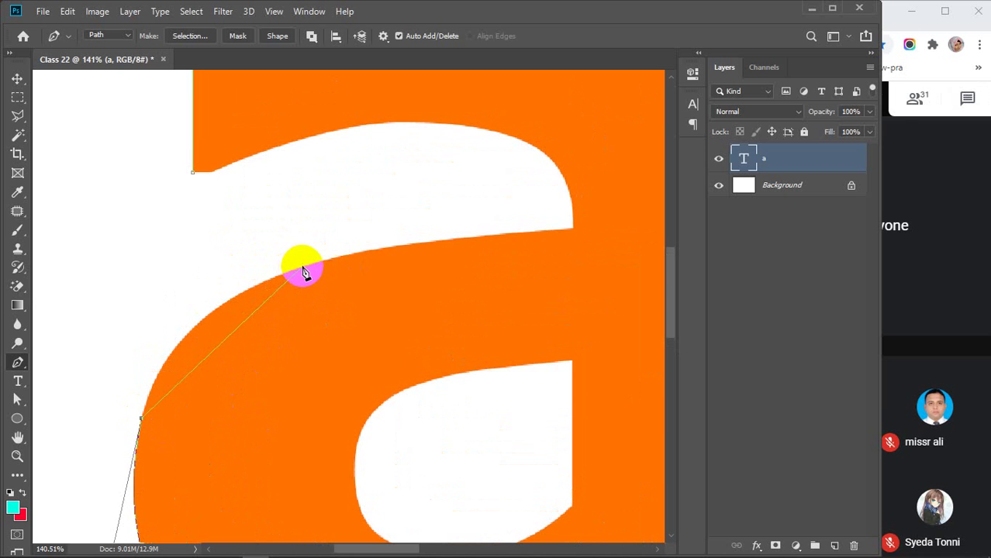
drag(303, 268, 451, 225)
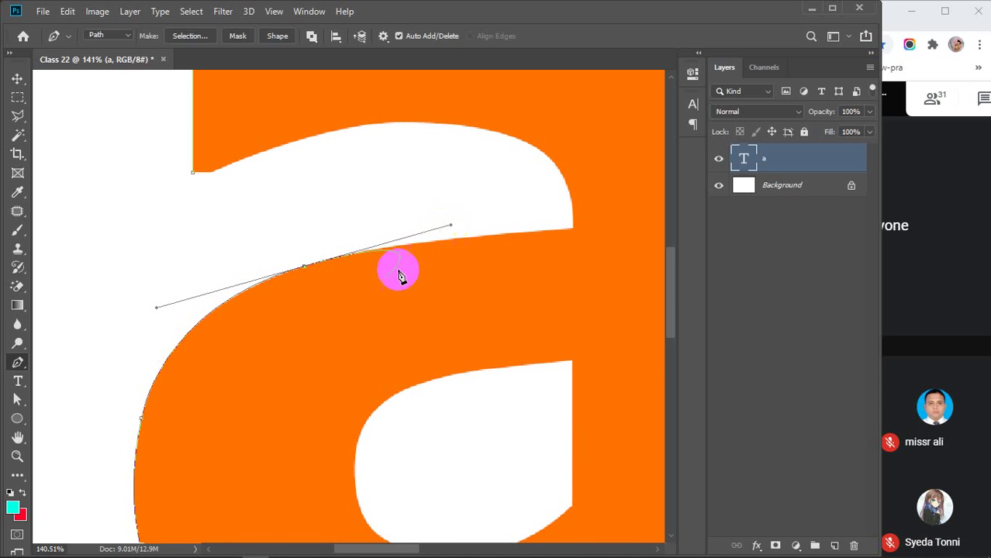
alt+click(303, 268)
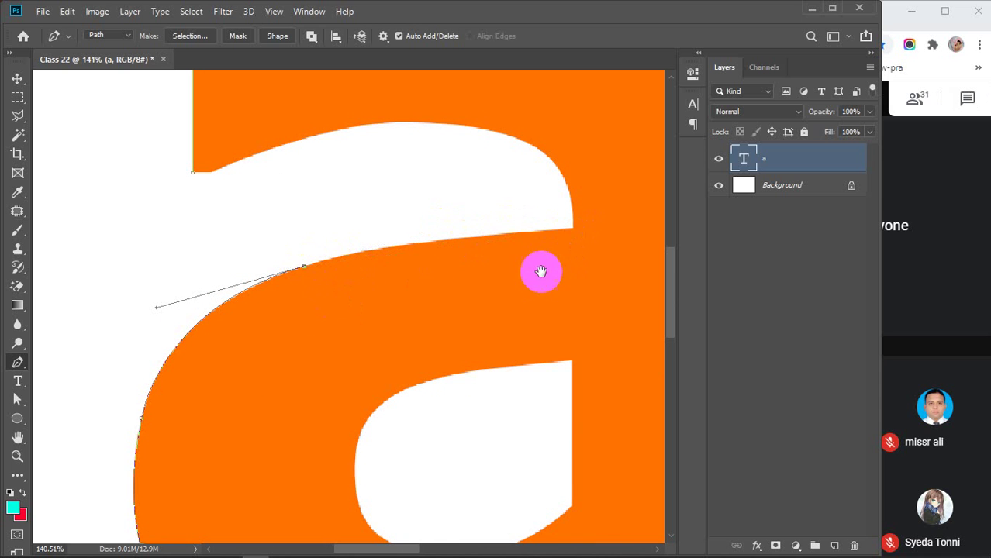
Add a curved segment along the bowl's upper edge to the inner corner where it meets the stem
drag(539, 270, 435, 325)
click(460, 287)
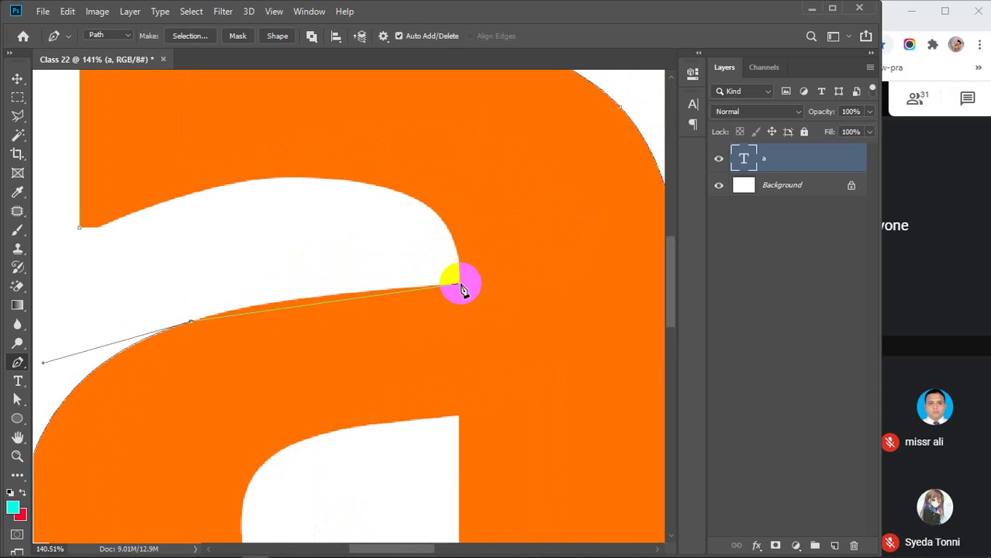
drag(461, 289, 640, 278)
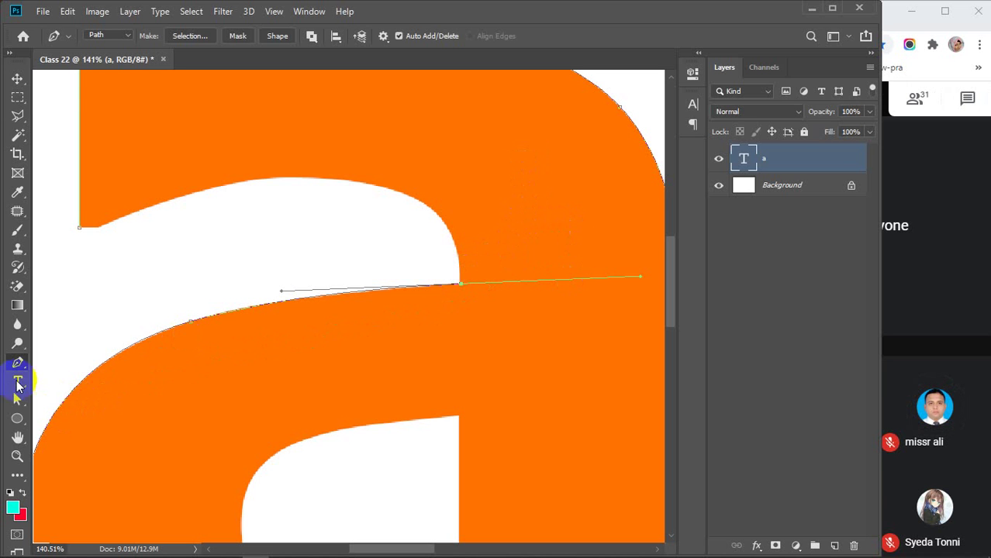
mouse_move(59, 421)
mouse_down()
mouse_move(111, 344)
mouse_move(39, 432)
mouse_move(47, 428)
mouse_up()
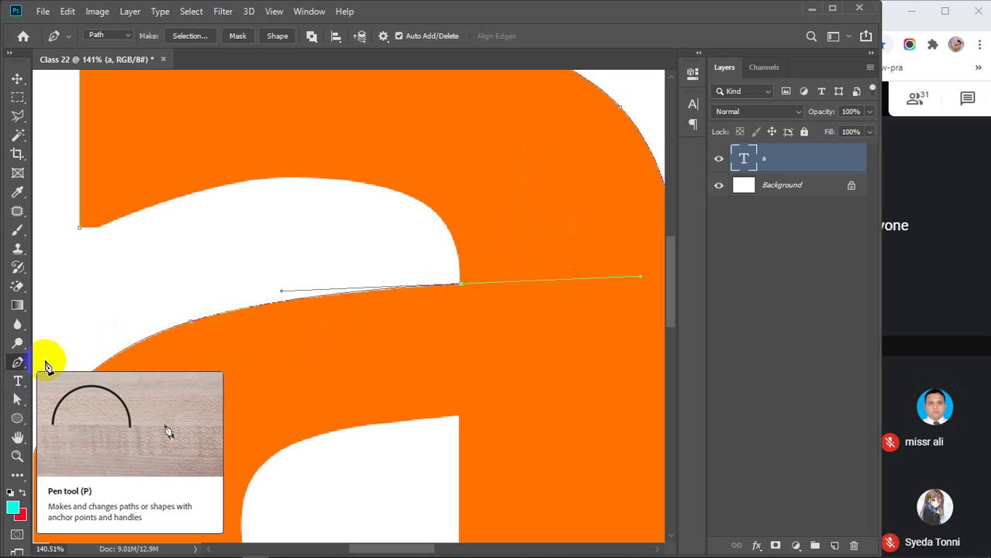
drag(224, 330, 477, 202)
click(443, 268)
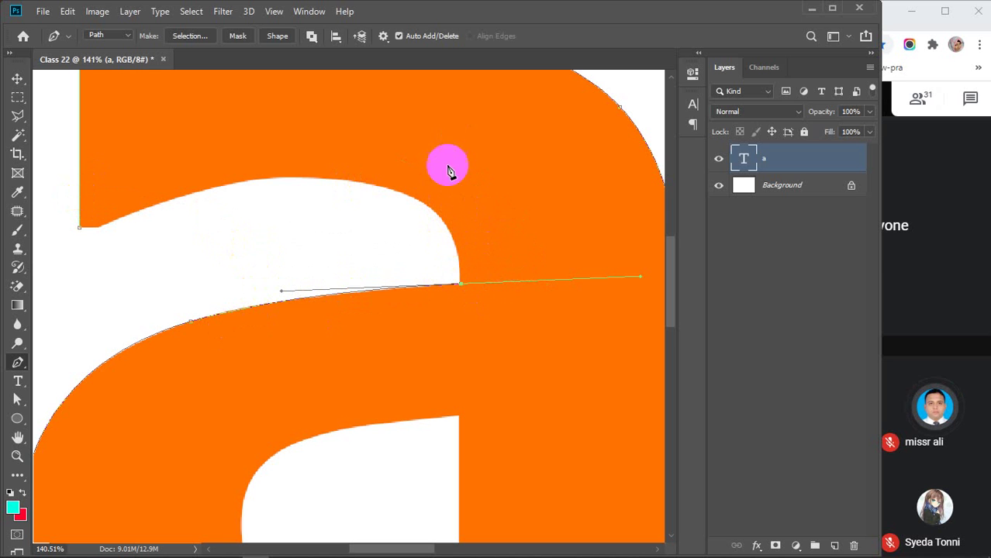
click(356, 190)
click(459, 284)
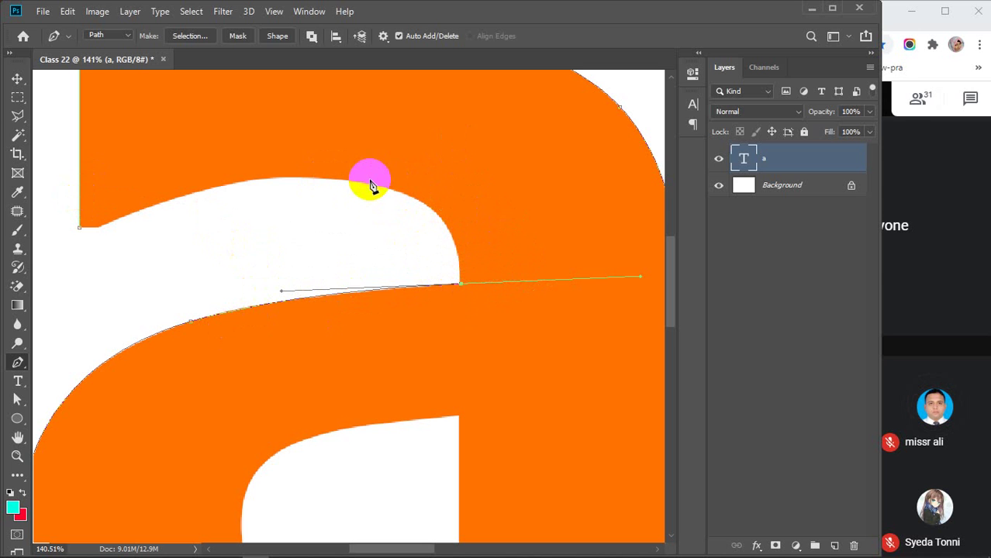
click(342, 182)
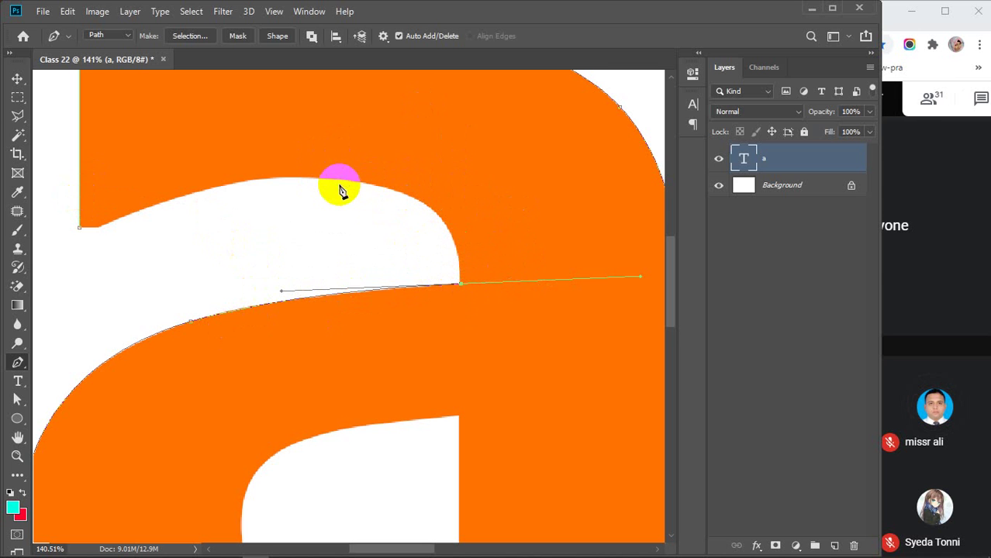
Try to add a curved segment from the inner corner to the arch's underside with the corner's outgoing handle still in place
scroll(340, 190, down, 1)
scroll(336, 186, up, 2)
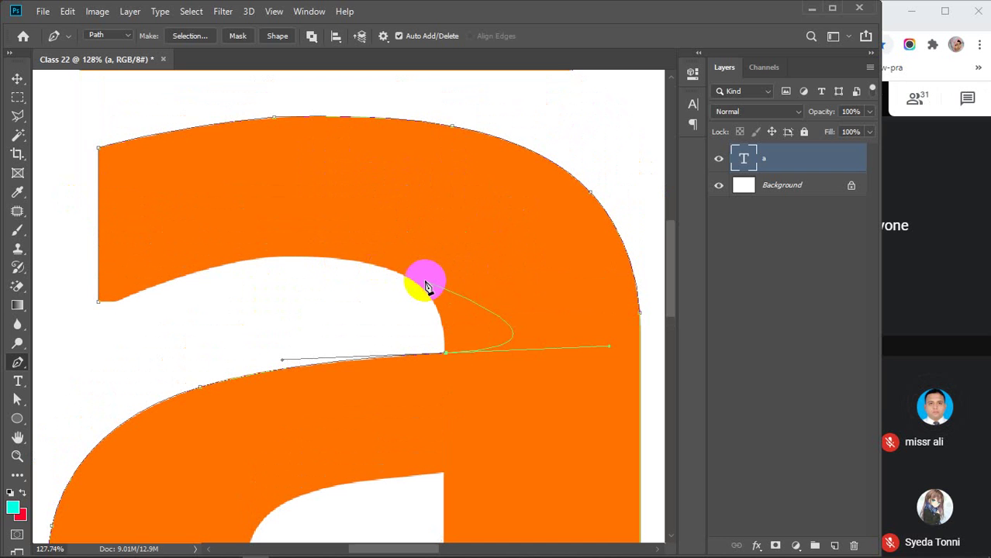
drag(403, 274, 279, 273)
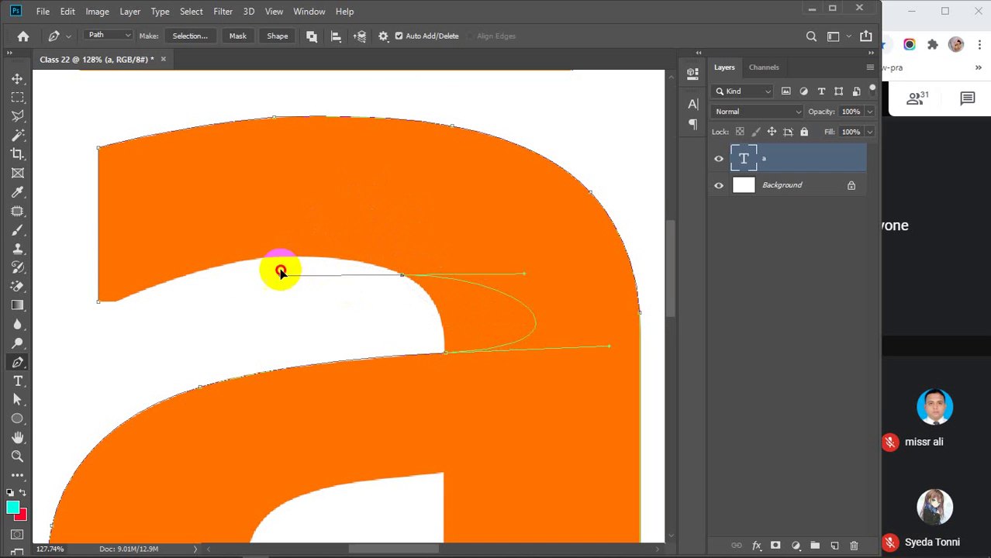
key(ctrl+z)
Remove the inner corner anchor's outgoing handle and add a curved segment up to the right part of the arch's underside
drag(445, 335, 448, 357)
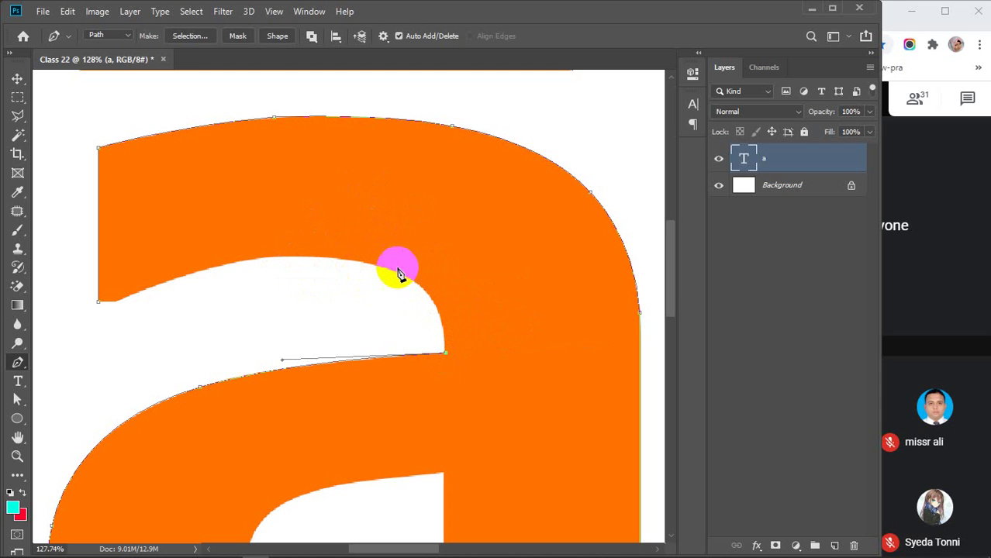
drag(391, 270, 334, 254)
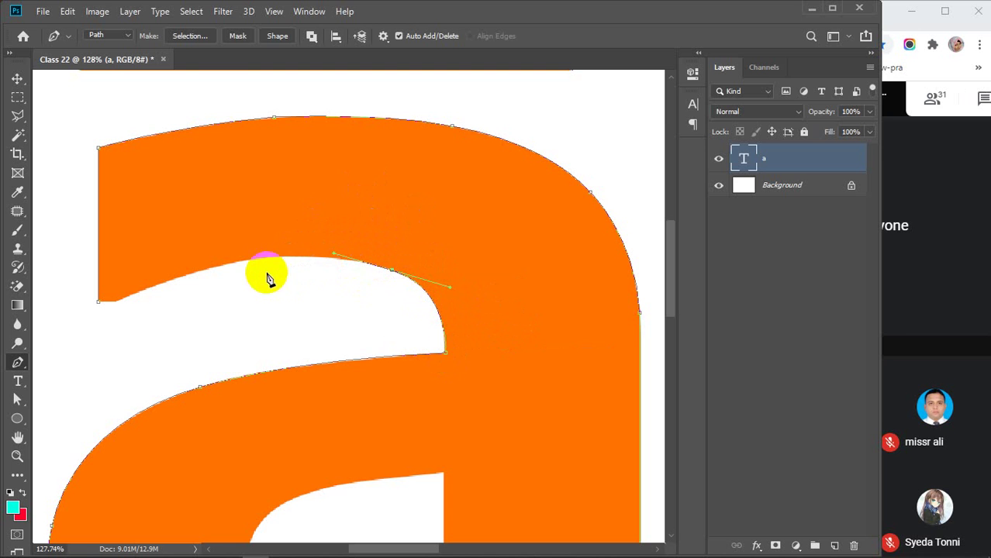
drag(261, 293, 487, 273)
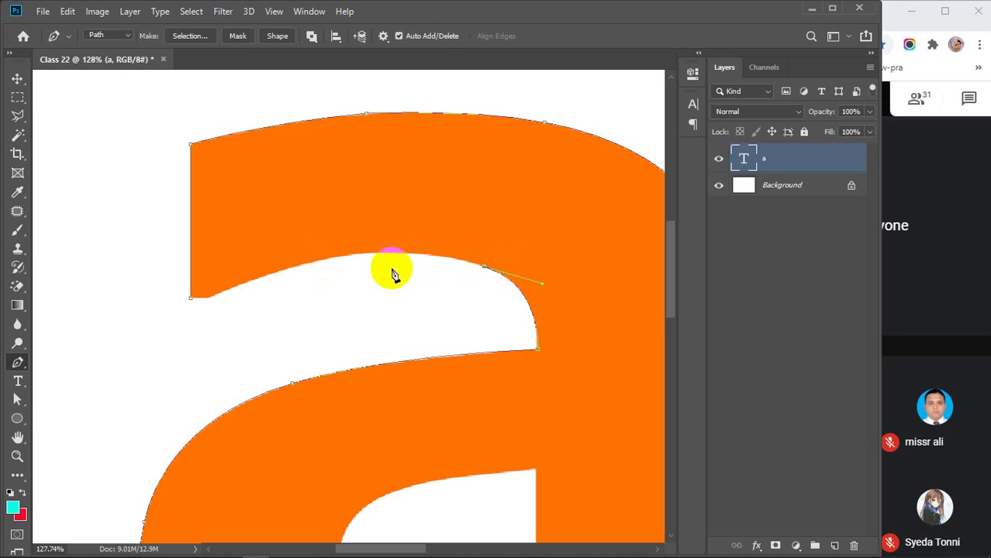
Add a curved segment leftward along the arch's underside and remove the new anchor's outgoing handle
drag(338, 266, 277, 268)
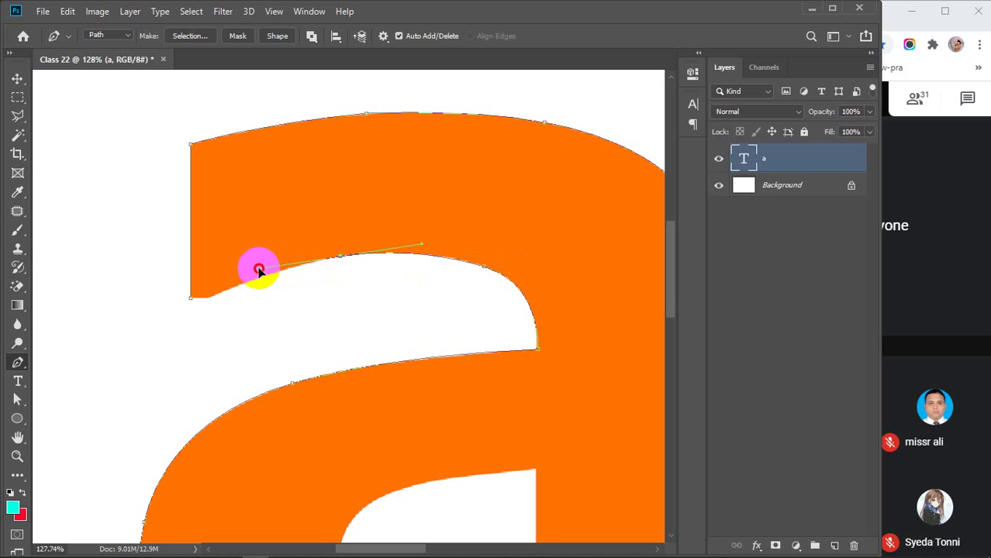
drag(259, 270, 258, 270)
drag(190, 297, 212, 298)
drag(378, 272, 343, 262)
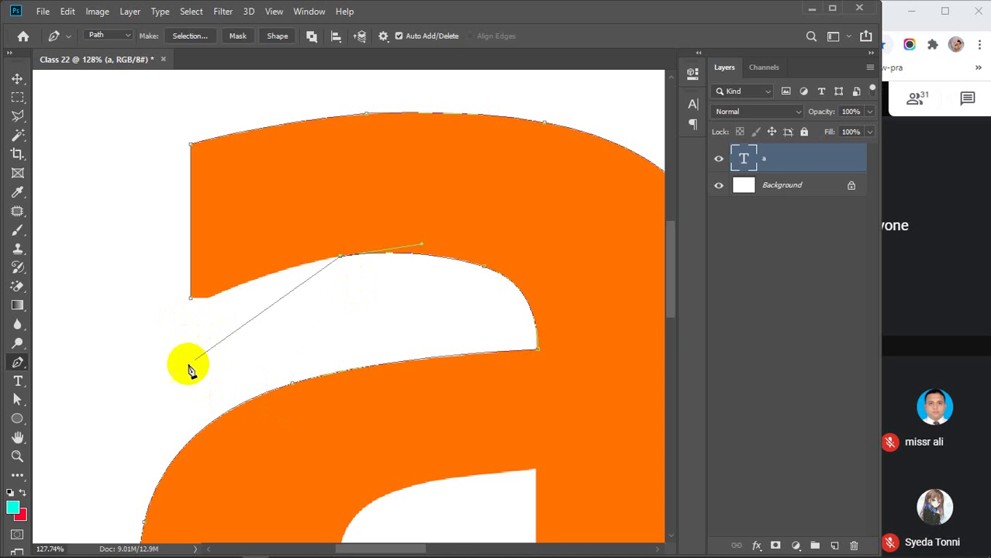
click(191, 295)
click(191, 299)
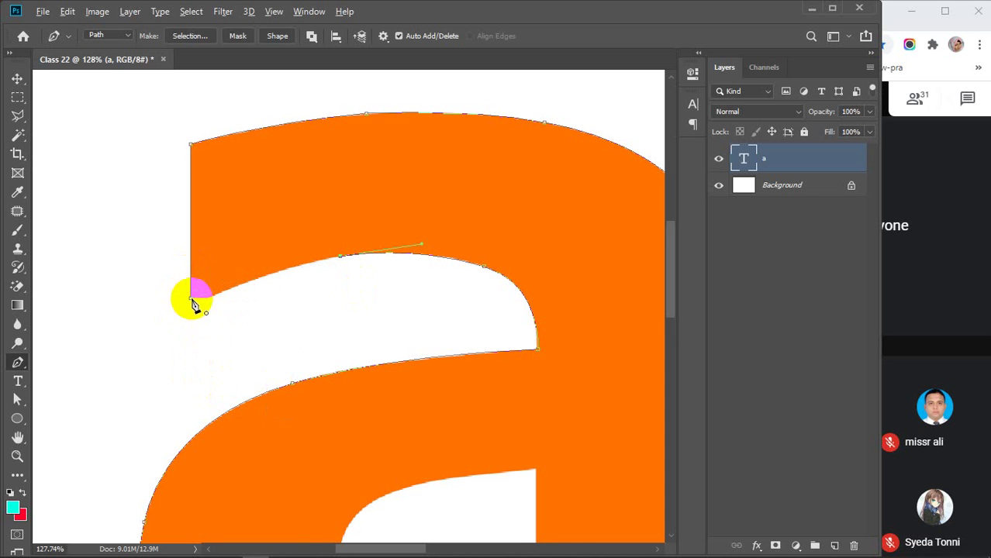
scroll(193, 304, down, 3)
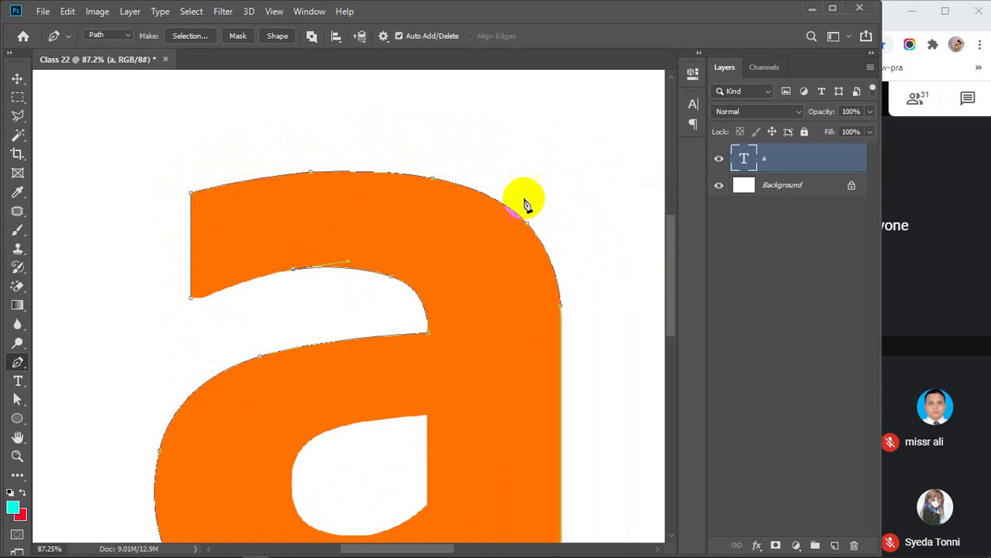
drag(292, 269, 482, 331)
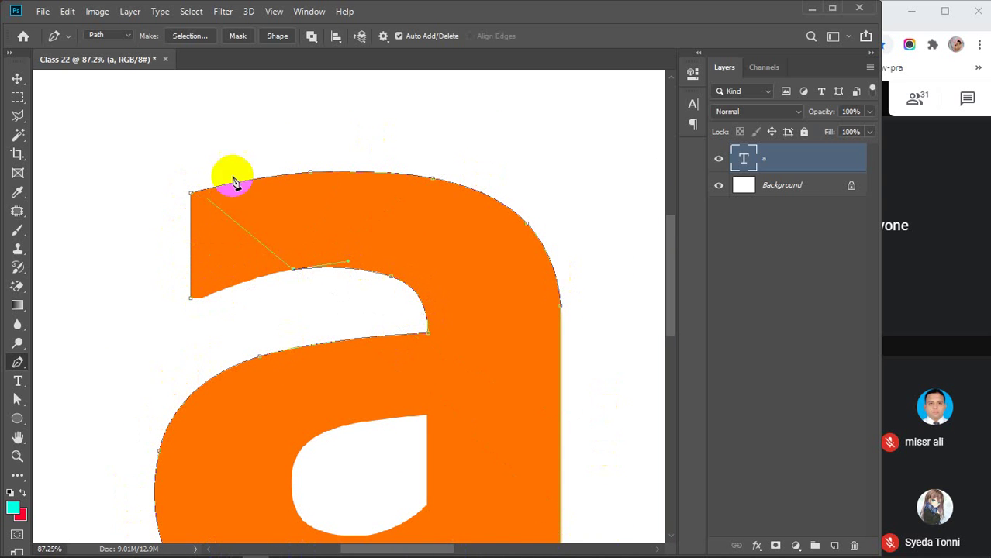
drag(230, 176, 301, 368)
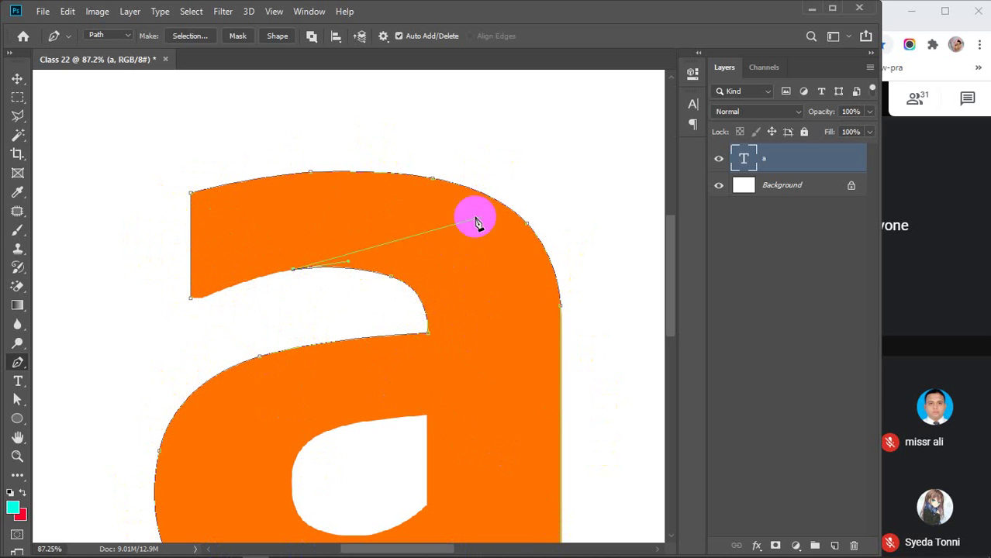
drag(427, 333, 543, 337)
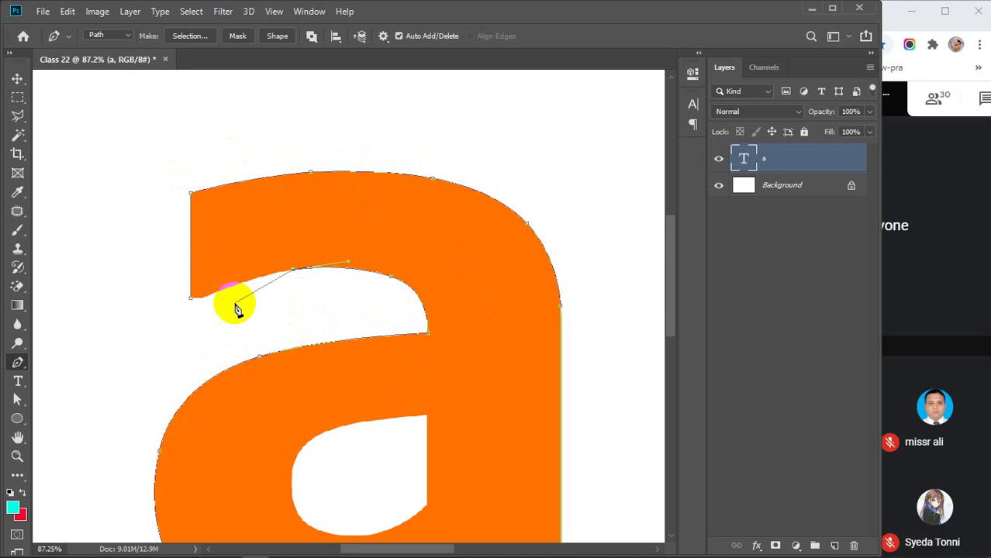
scroll(215, 301, up, 5)
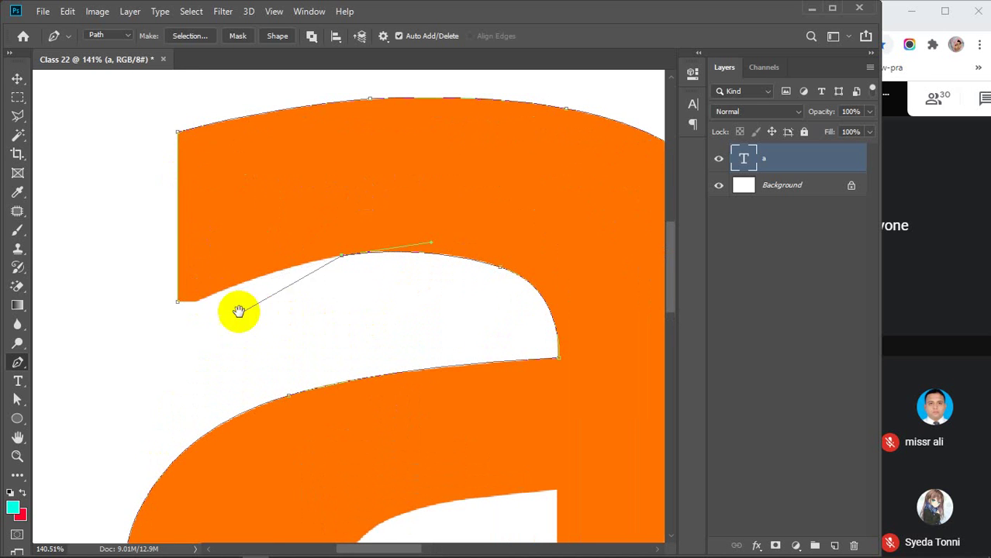
Add a curved segment to the arch's lower-left end, remove its outgoing handle and close the outline at the terminal's corner
drag(261, 311, 306, 300)
drag(223, 289, 177, 319)
click(242, 289)
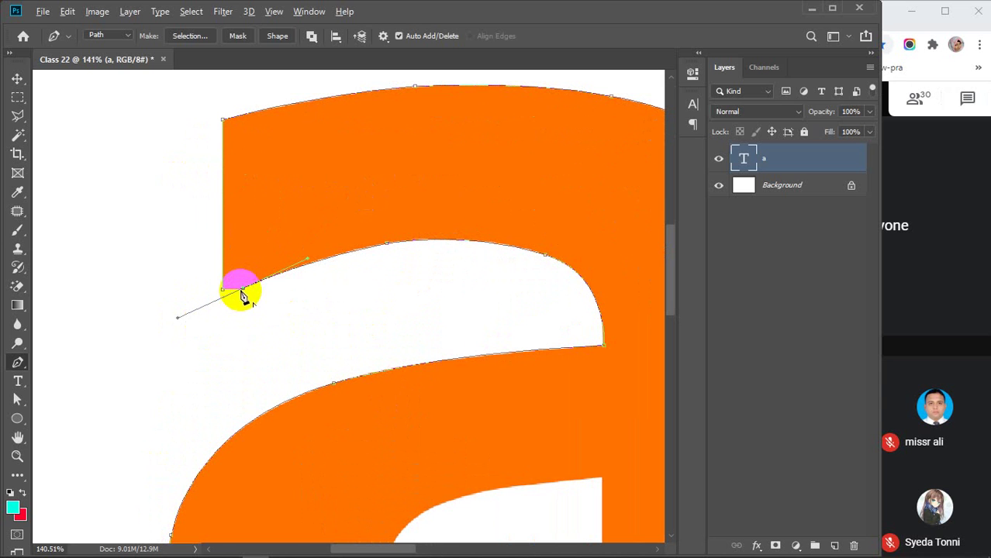
click(228, 292)
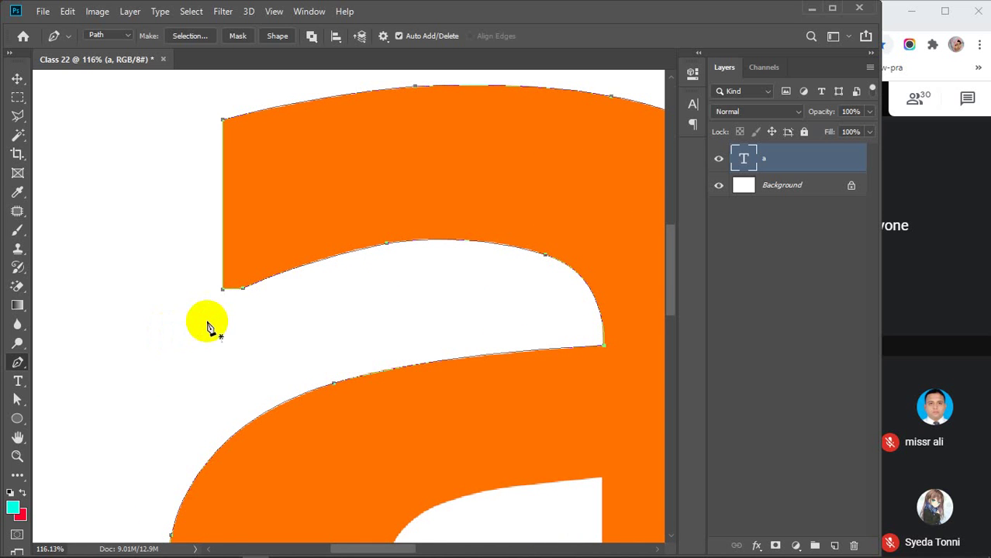
Start a path at the counter's upper-right corner with a straight segment down its right side and a curved segment along its bottom
scroll(207, 325, down, 5)
scroll(222, 324, down, 1)
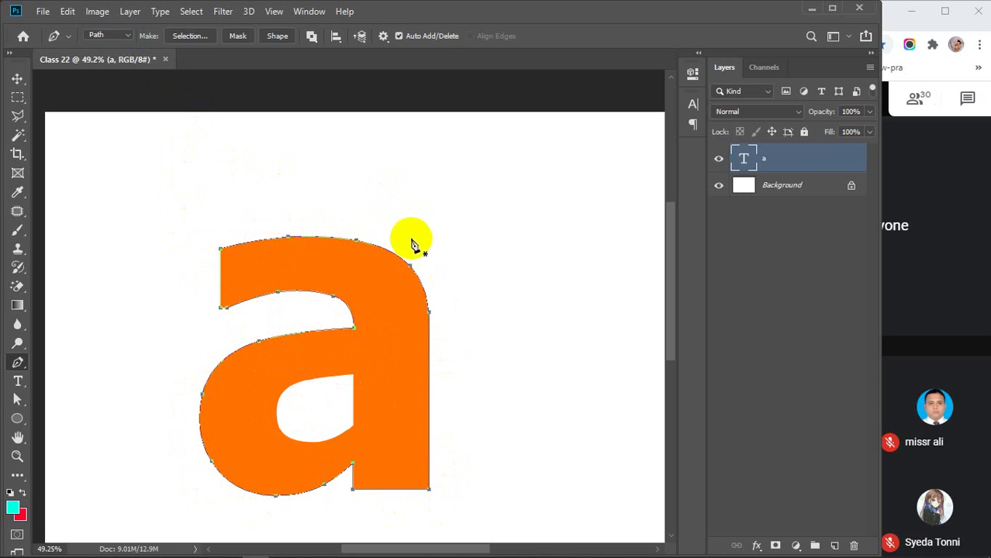
click(418, 308)
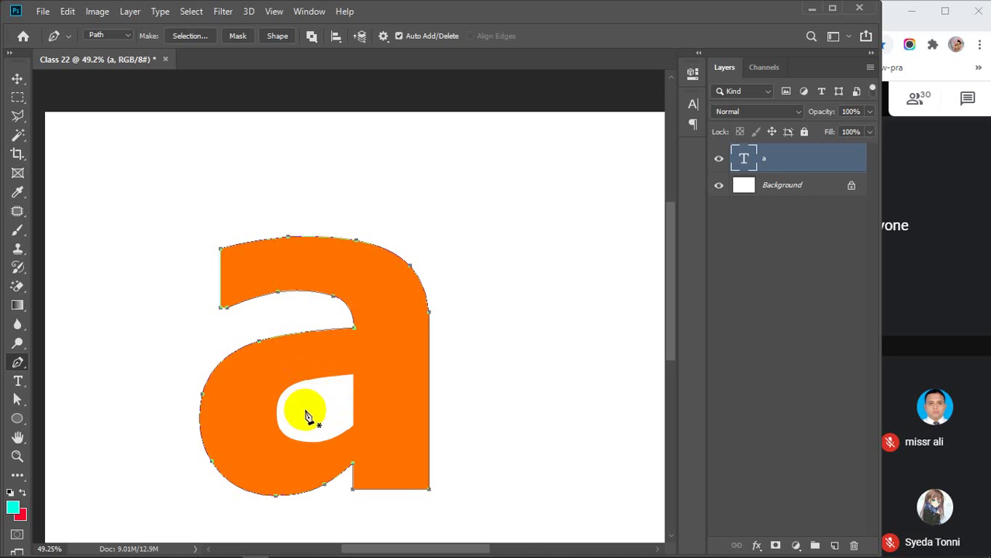
scroll(352, 403, up, 3)
scroll(352, 403, up, 2)
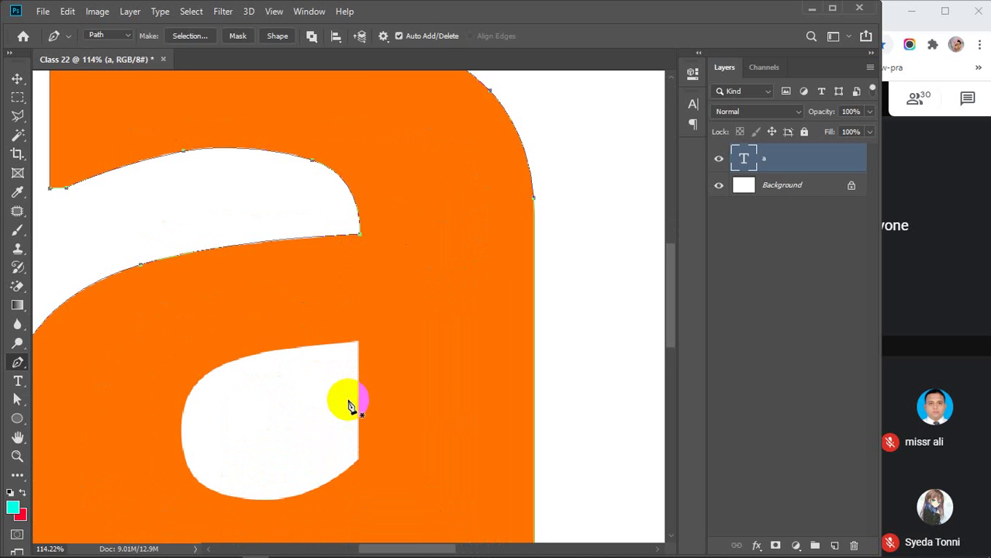
scroll(347, 372, down, 1)
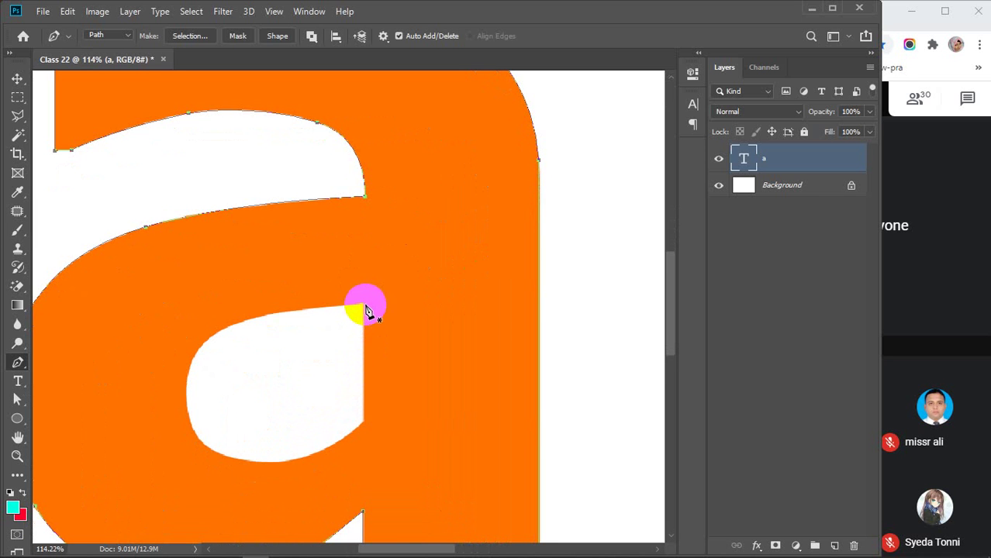
click(363, 305)
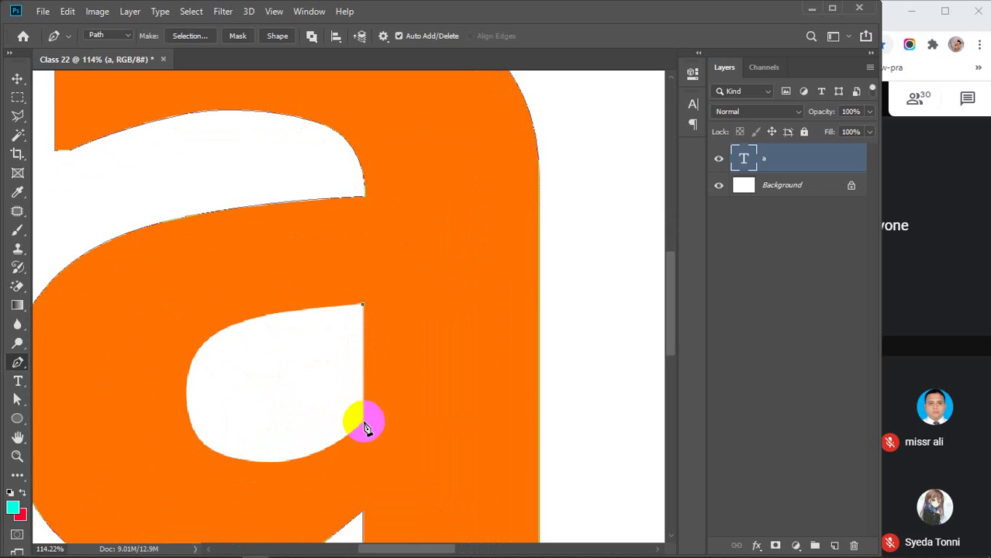
click(363, 424)
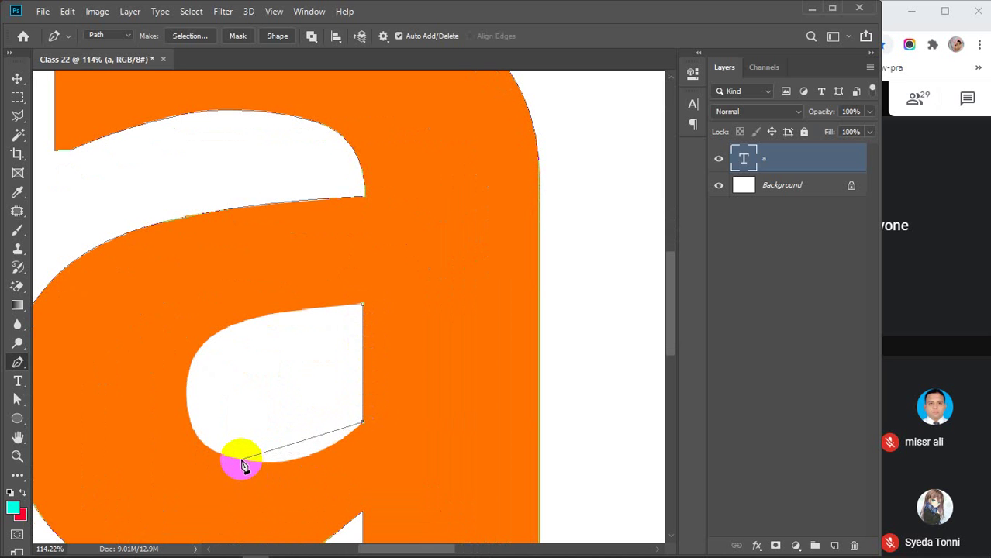
drag(242, 463, 159, 443)
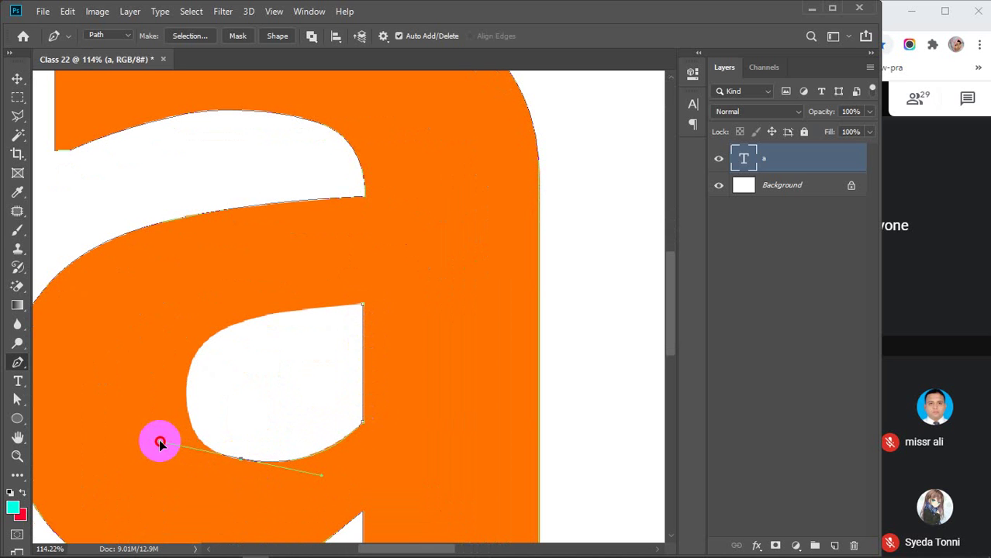
click(200, 355)
drag(200, 355, 202, 343)
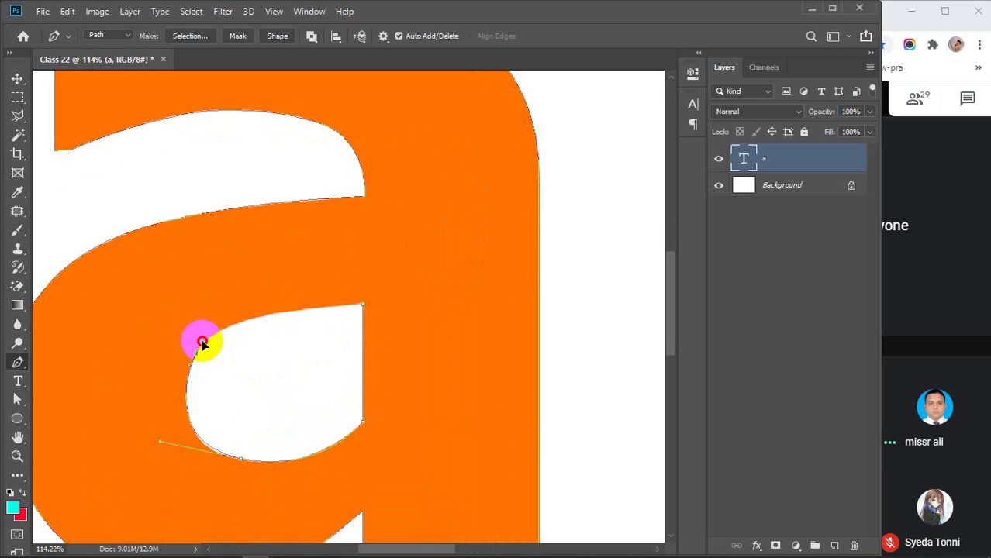
key(ctrl+z)
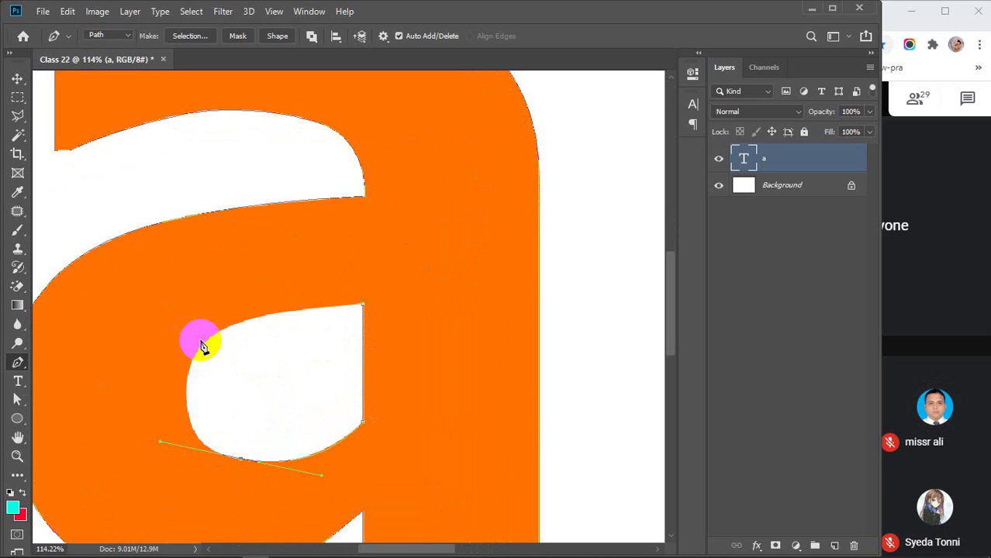
Remove the bottom anchor's outgoing handle and add a curved segment up to the counter's left side
click(240, 463)
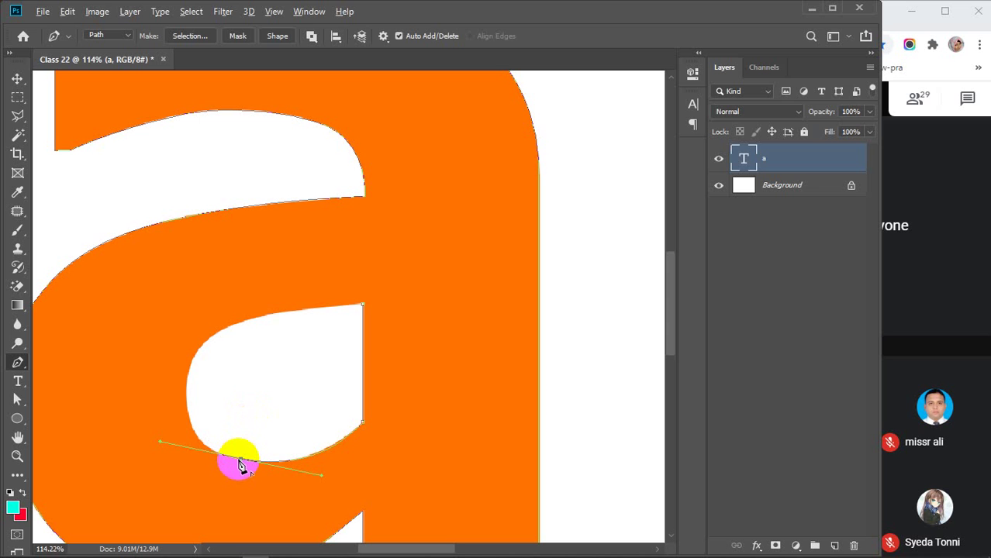
click(192, 376)
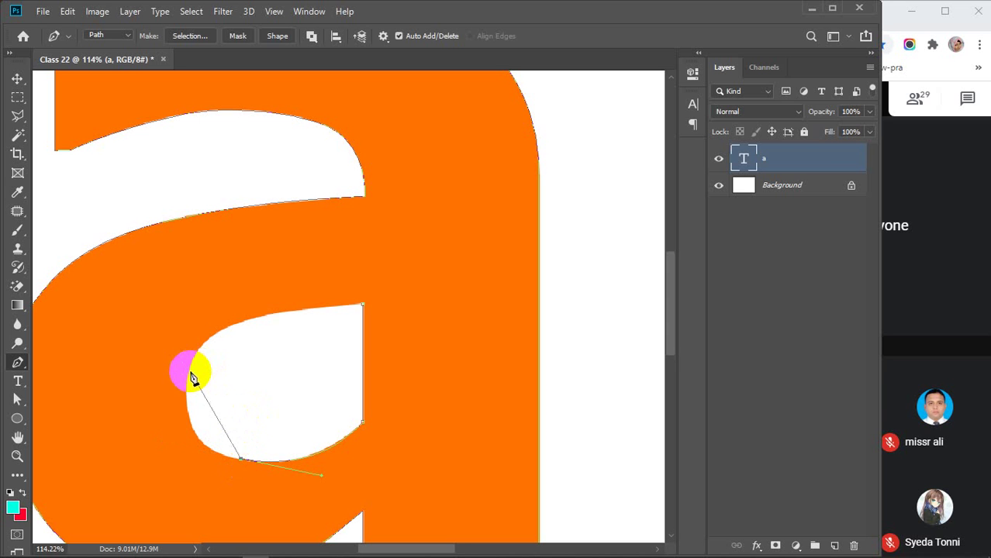
drag(188, 375, 204, 292)
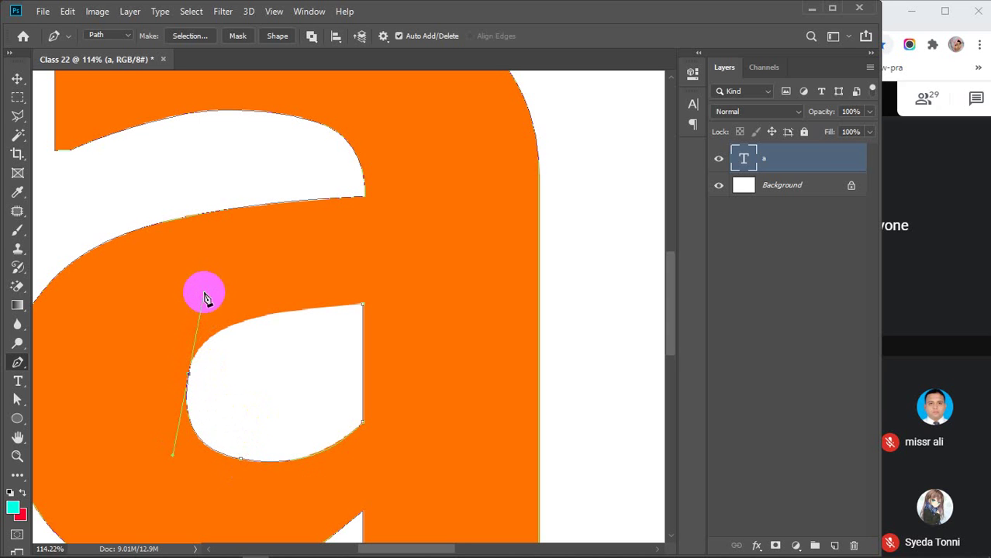
Remove the left anchor's outgoing handle, curve the path along the counter's upper edge and close it at the upper-right corner
click(363, 307)
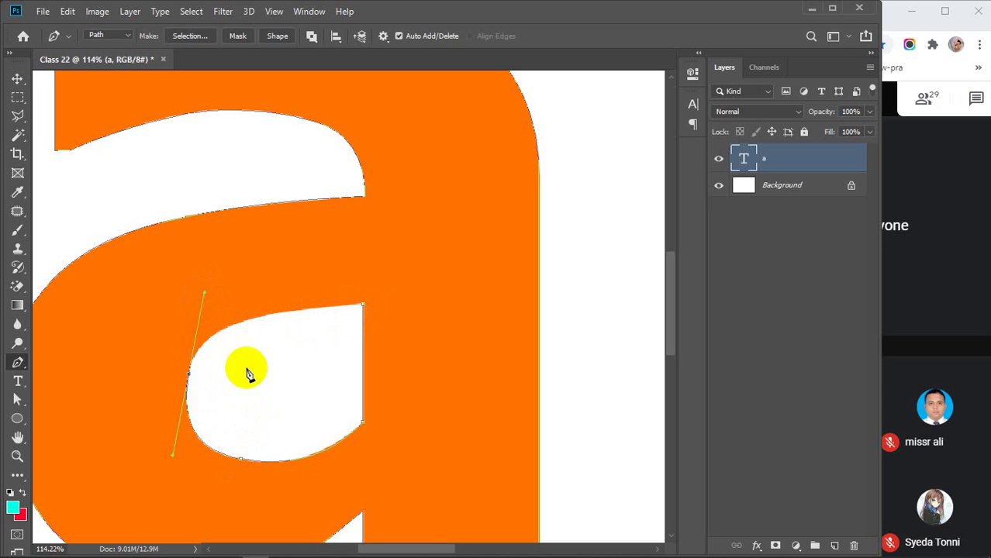
alt+click(192, 377)
drag(189, 376, 264, 322)
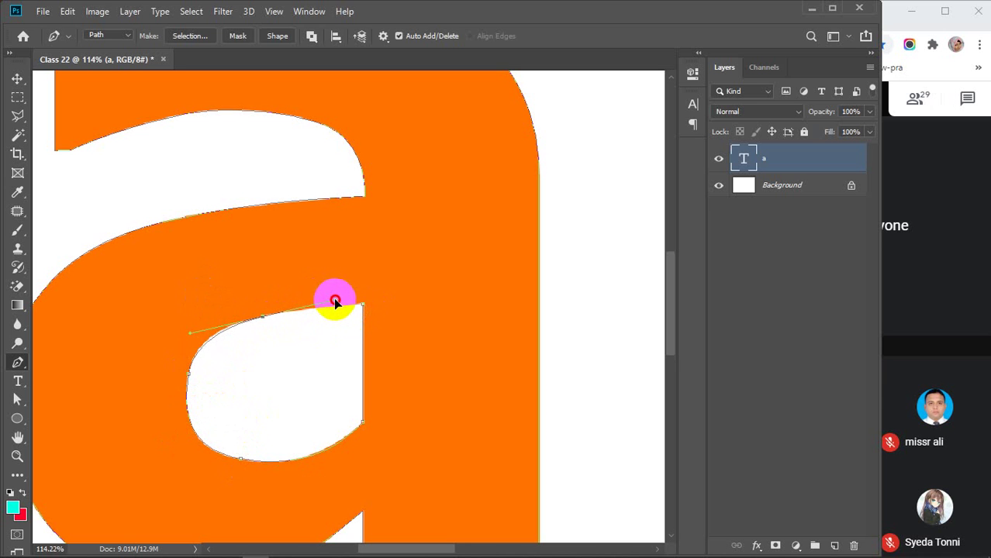
drag(334, 302, 331, 309)
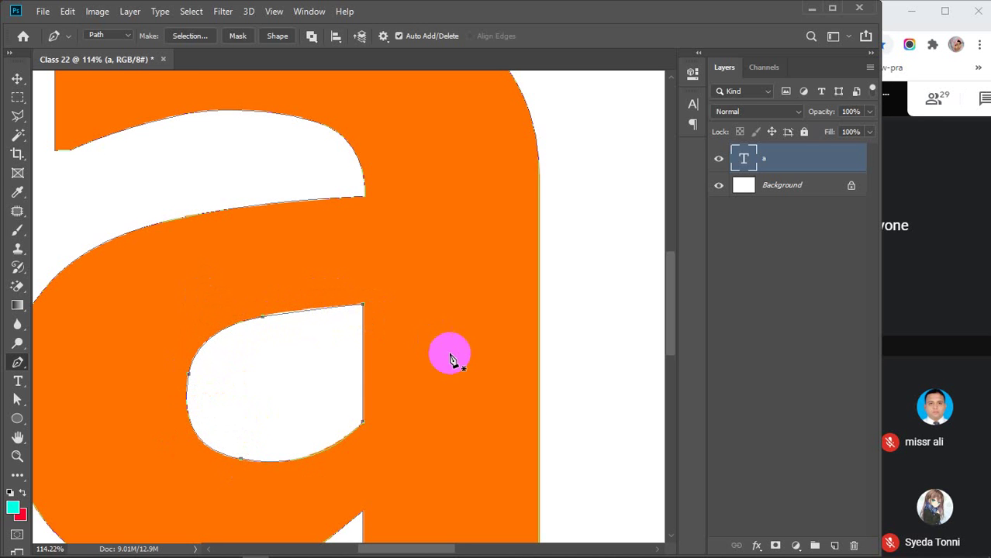
Examine closely how well the traced path follows the letter's edges at the arch's end and the bowl
scroll(450, 358, down, 3)
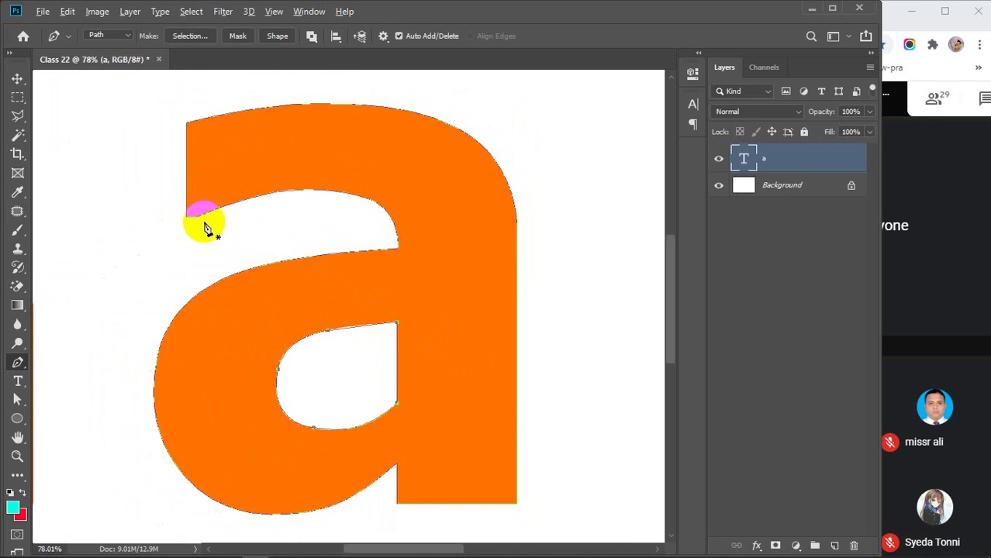
scroll(205, 227, up, 10)
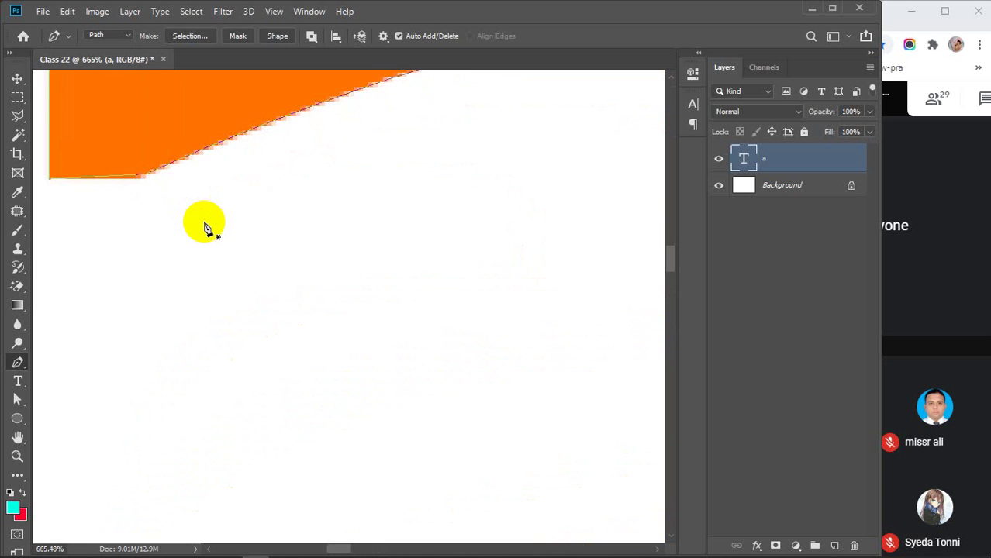
drag(170, 155, 211, 150)
scroll(243, 217, down, 2)
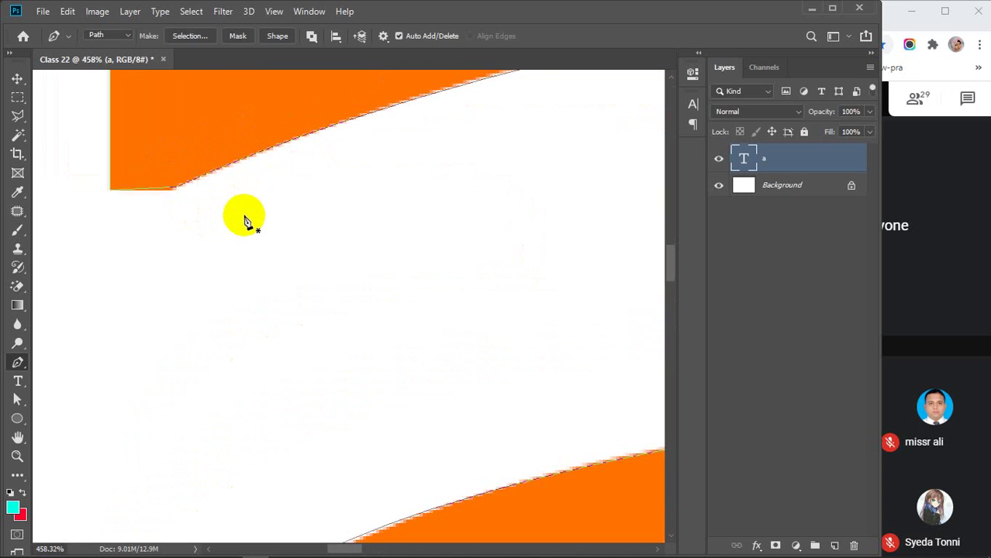
scroll(244, 217, down, 3)
scroll(243, 369, up, 4)
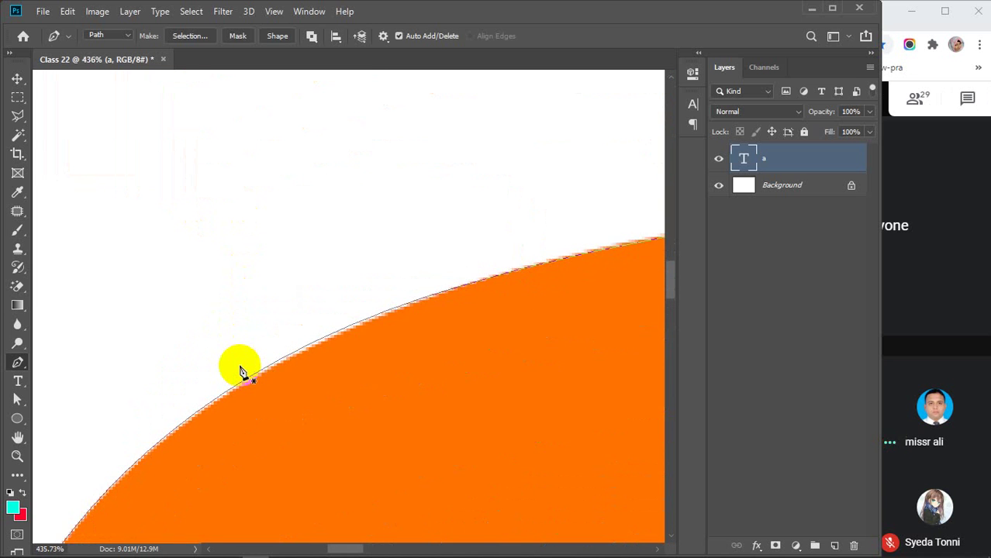
scroll(240, 370, down, 2)
click(438, 323)
scroll(438, 323, down, 3)
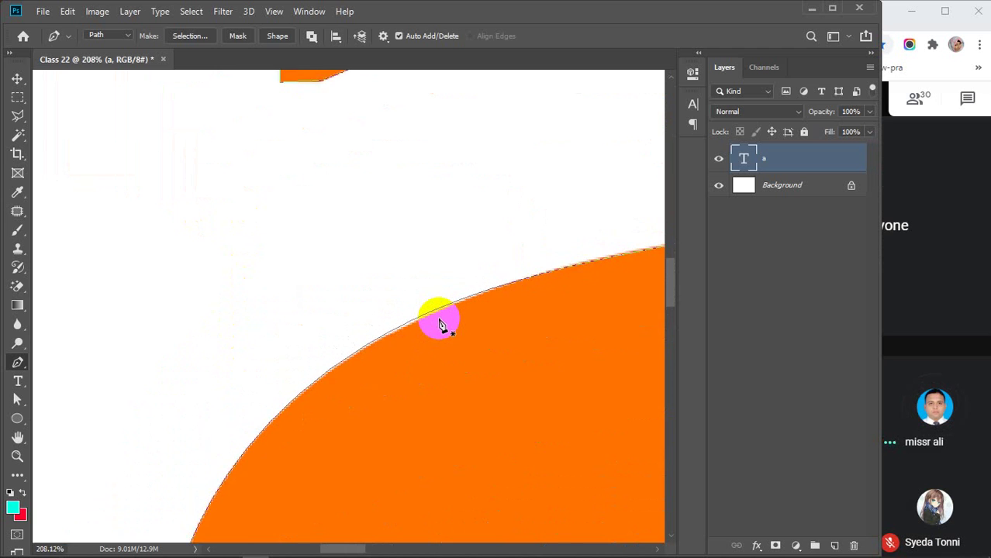
scroll(438, 323, down, 5)
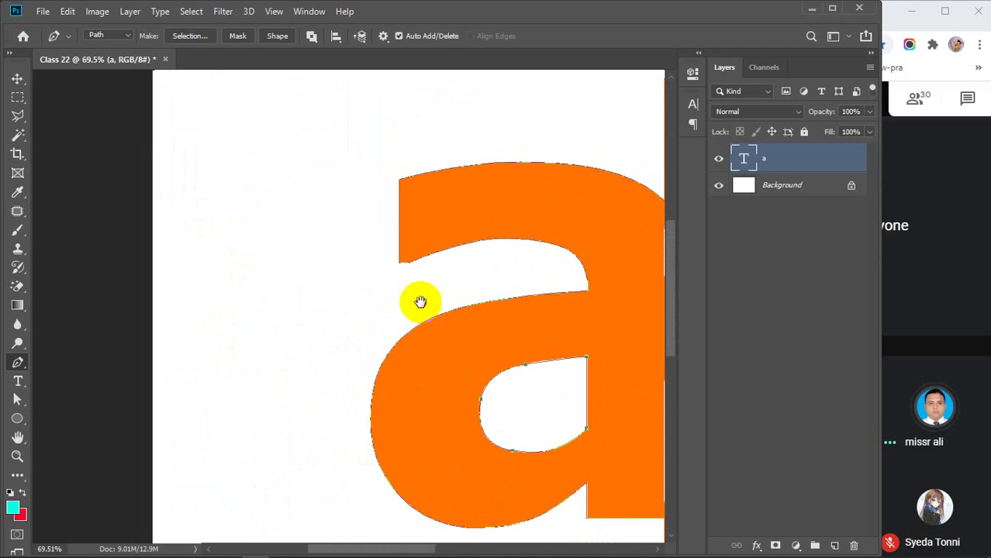
drag(420, 302, 233, 263)
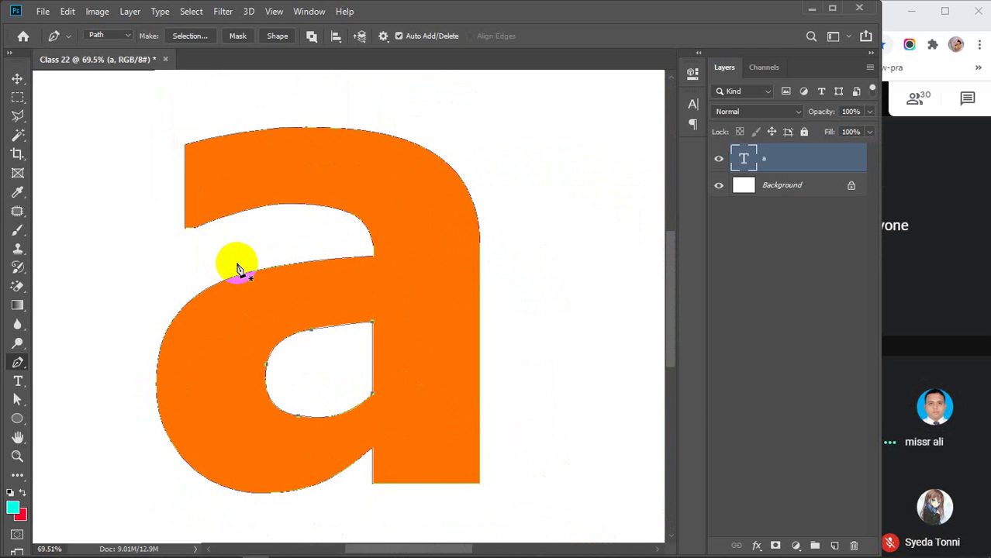
Convert the traced letter path to a selection and undo the conversion
click(200, 368)
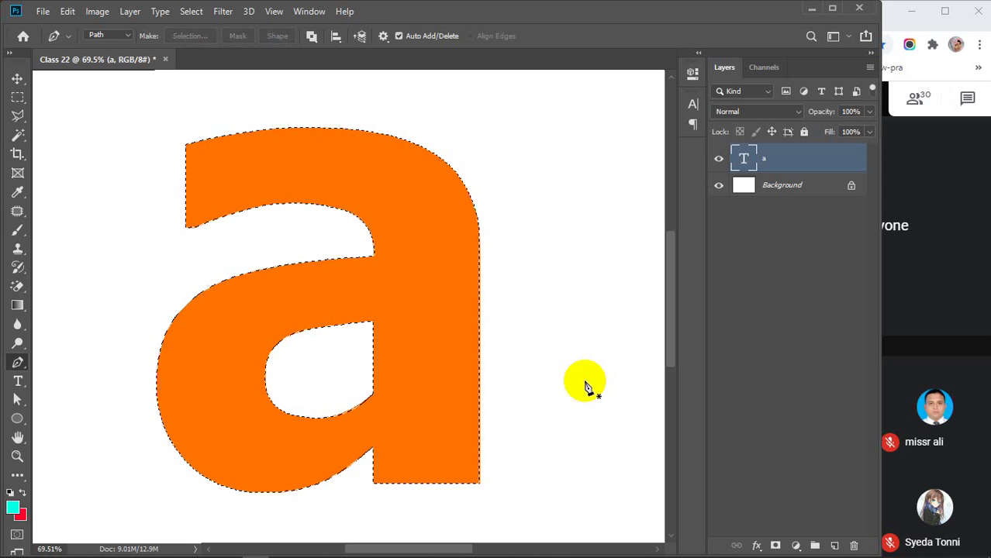
key(ctrl+Return)
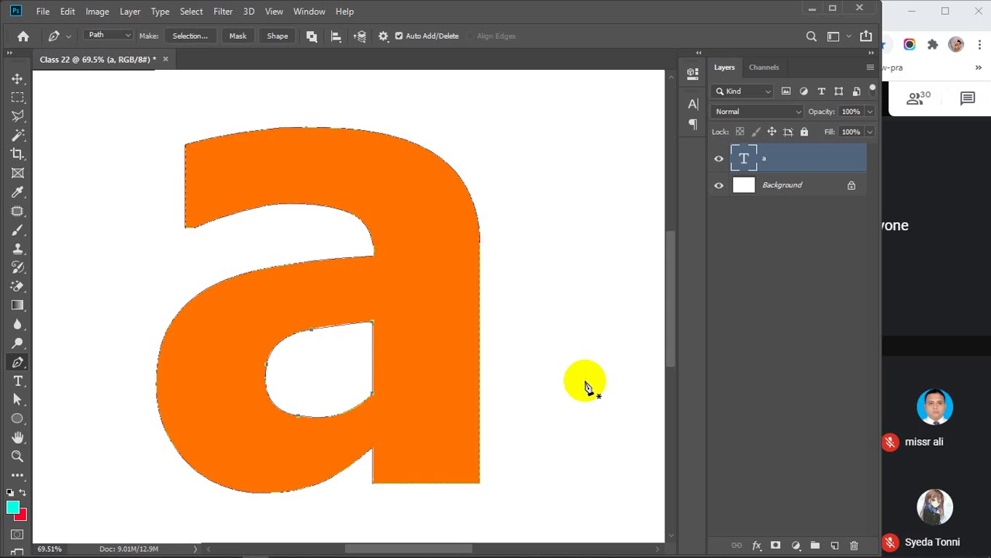
Draw a closed freeform curved path with six anchors in the white area beside the upper part of the letter
scroll(585, 388, down, 3)
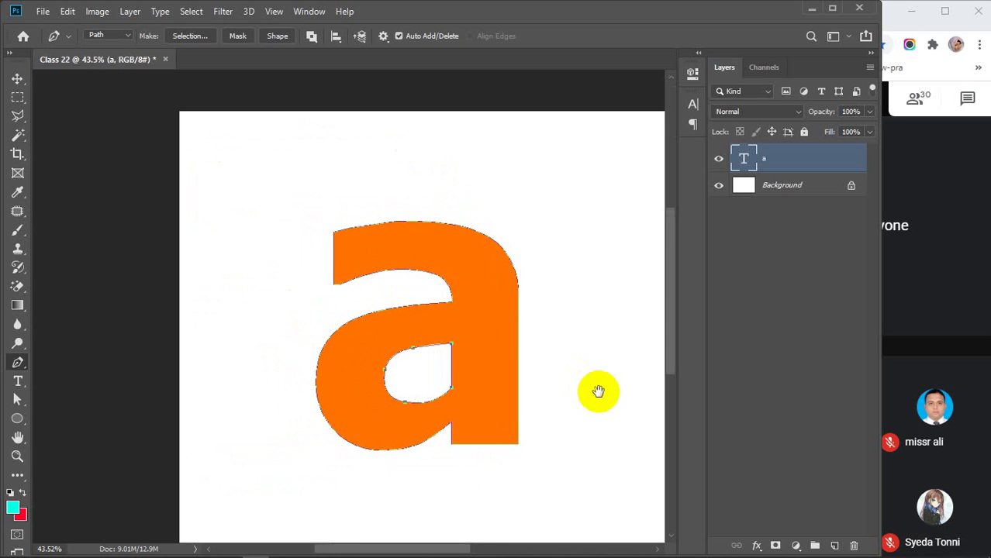
drag(596, 391, 473, 368)
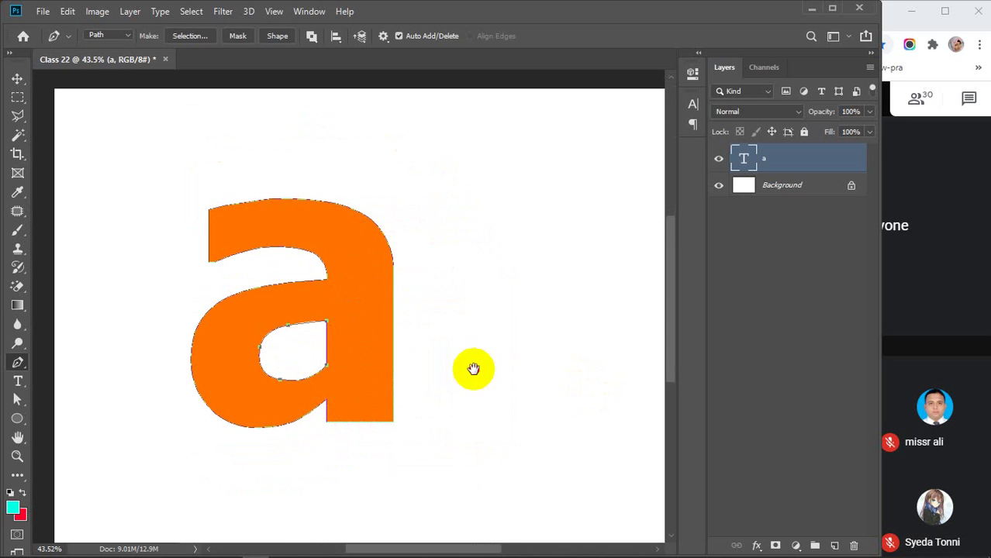
click(416, 209)
click(427, 277)
click(506, 254)
click(513, 178)
click(471, 145)
drag(402, 179, 408, 198)
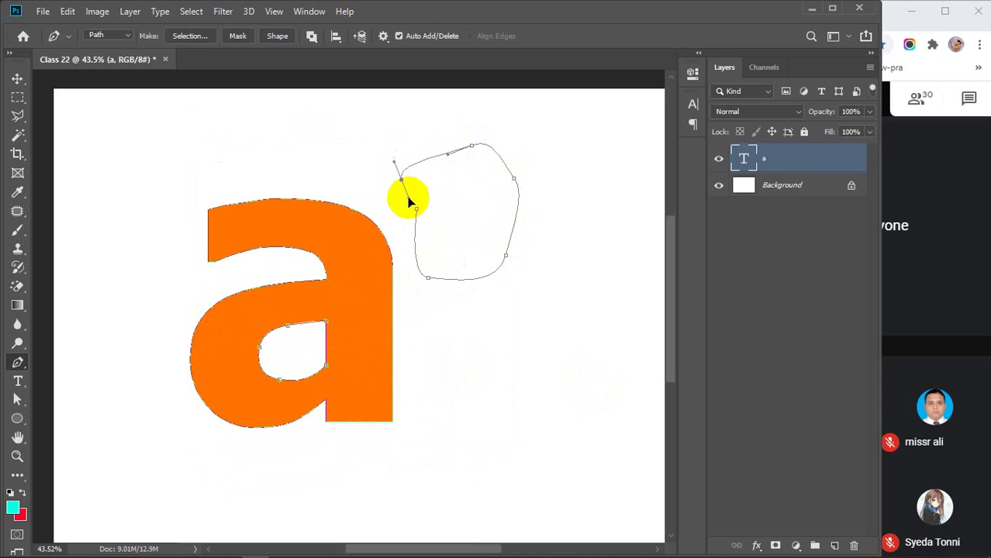
click(416, 209)
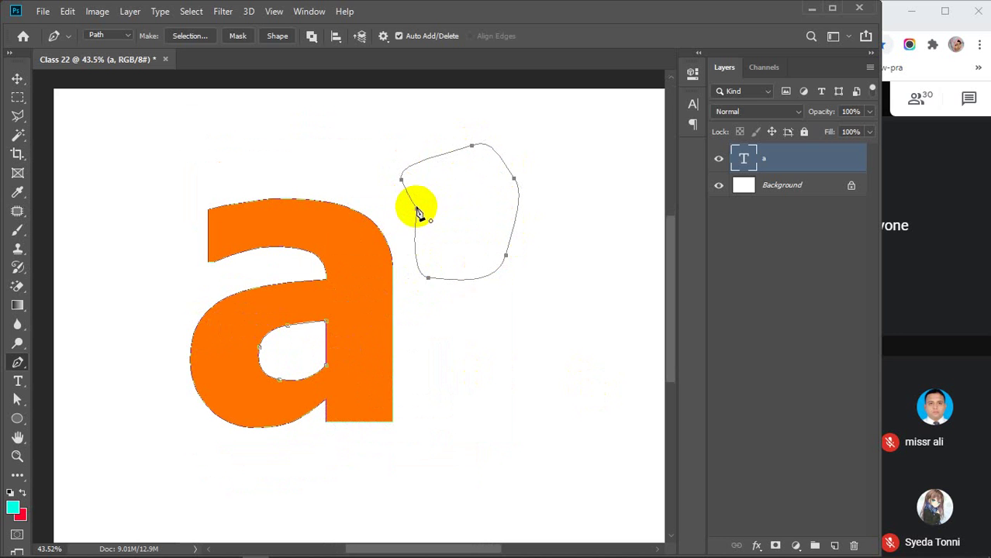
Draw a larger closed freeform curved path with seven anchors in the white area beside the letter's lower part
click(479, 405)
drag(484, 476, 493, 482)
click(612, 459)
click(609, 382)
click(569, 311)
click(498, 329)
click(475, 364)
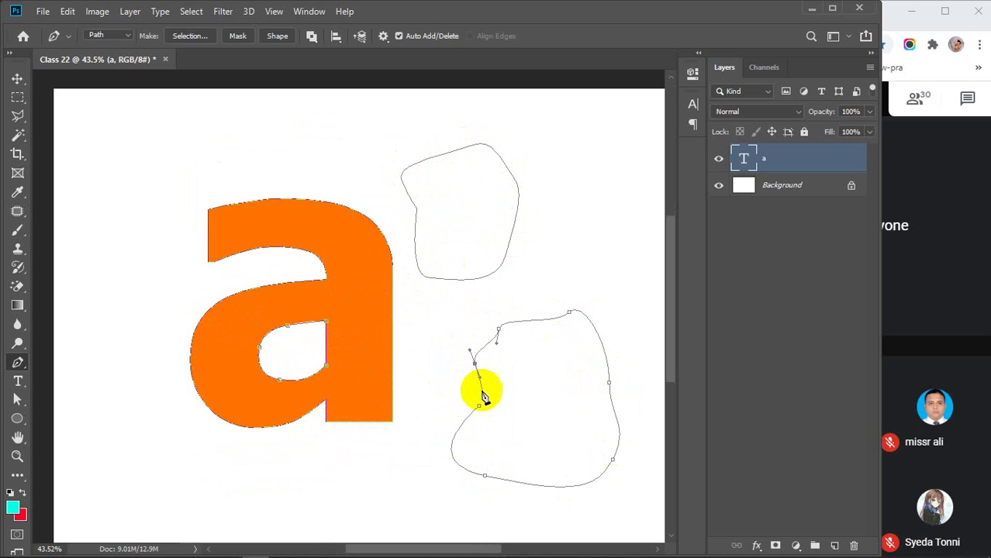
click(480, 409)
Draw a small closed freeform curved path with five anchors below the letter's stem
click(337, 471)
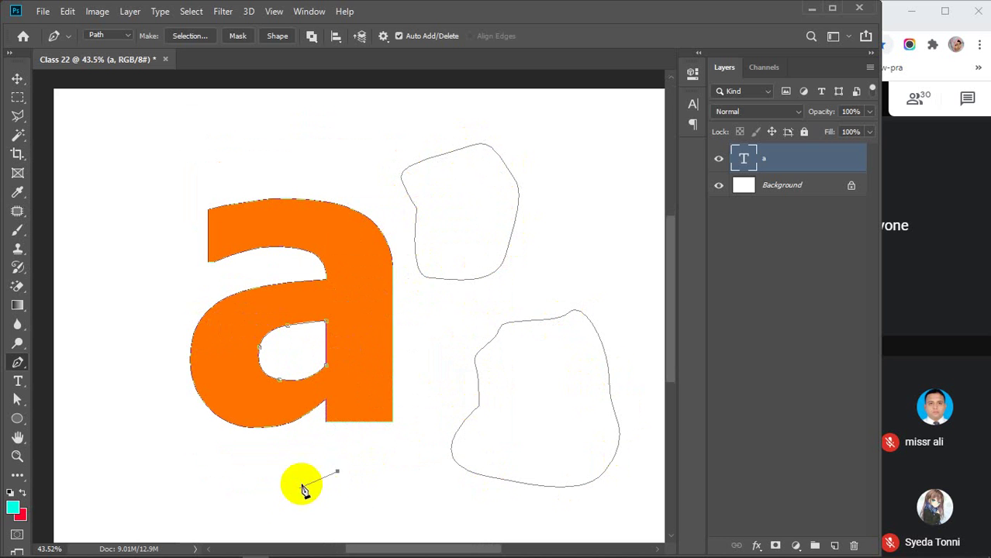
drag(294, 505, 318, 520)
click(386, 533)
click(396, 486)
drag(374, 454, 380, 450)
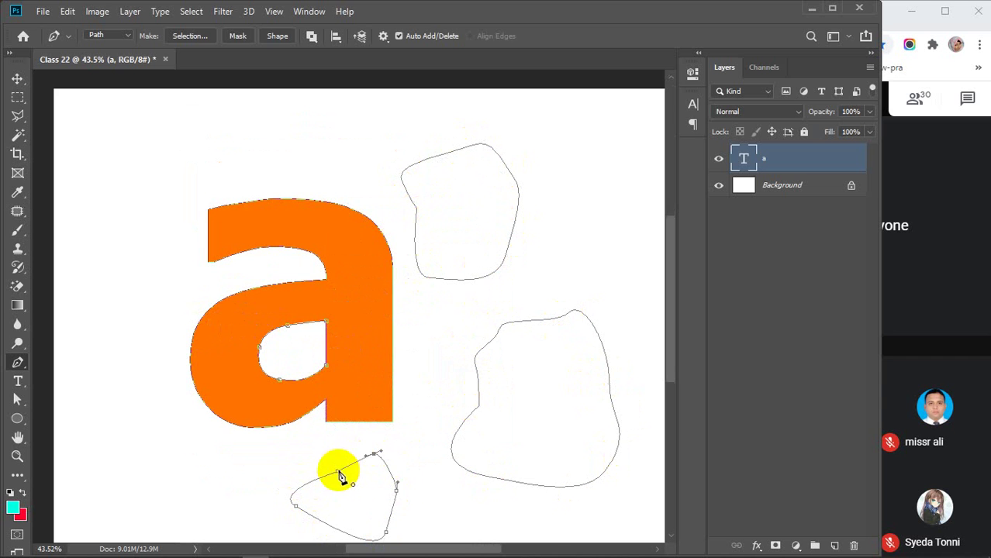
click(338, 472)
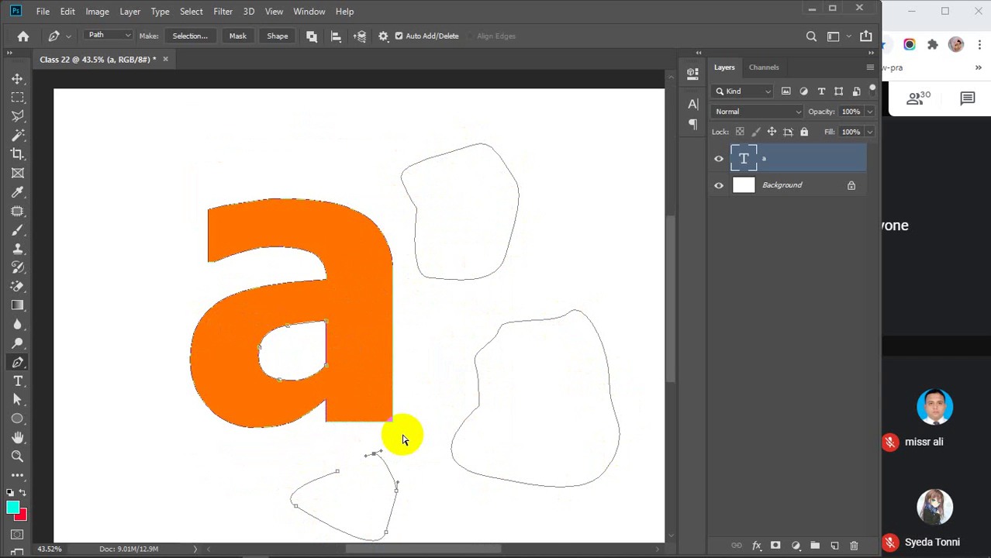
Undo the freeform practice paths drawn around the letter, anchor by anchor
key(ctrl+z)
key(ctrl+z)
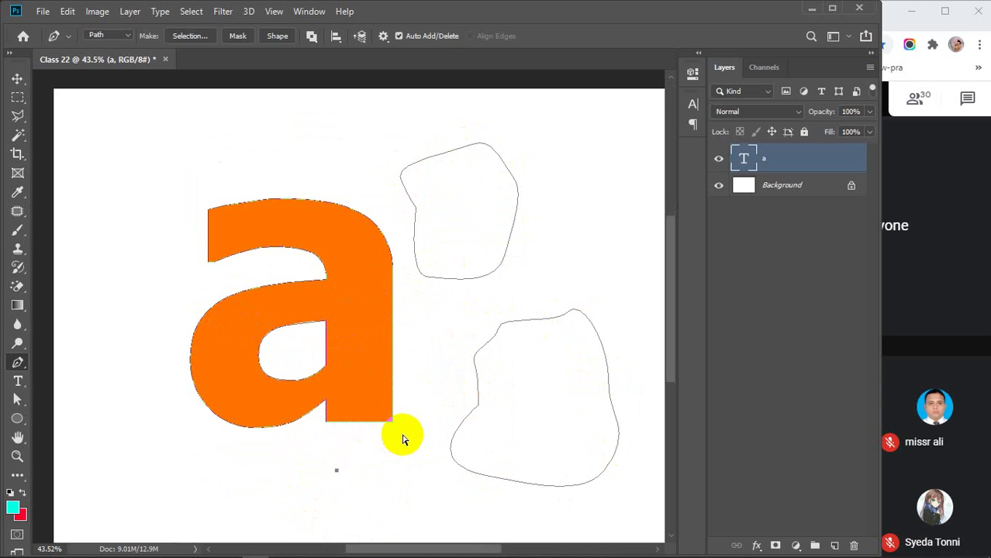
key(ctrl+z)
key(ctrl+z)
key(ctrl+z)
key(ctrl+z)
key(ctrl+z)
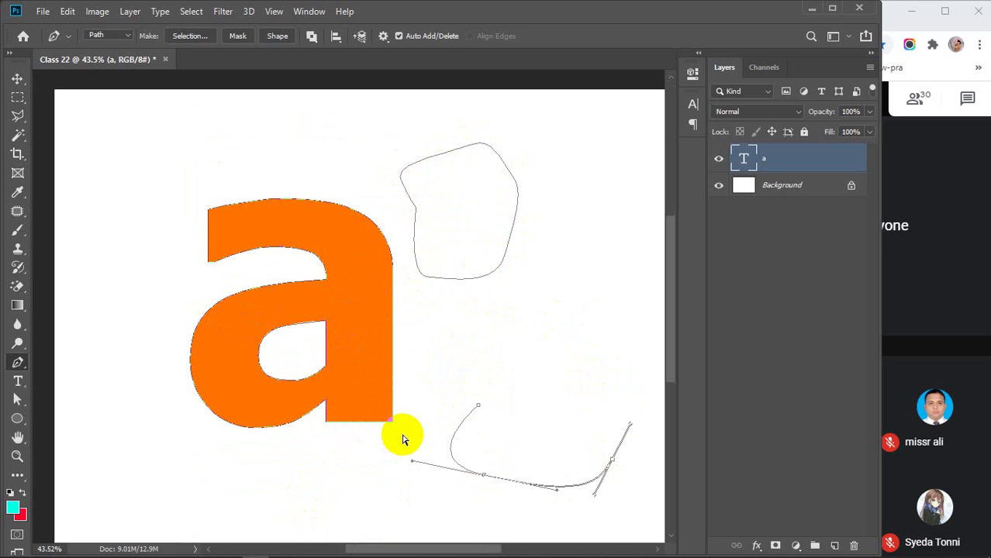
key(ctrl+z)
key(ctrl+z)
key(ctrl+z)
key(ctrl+z)
key(ctrl+z)
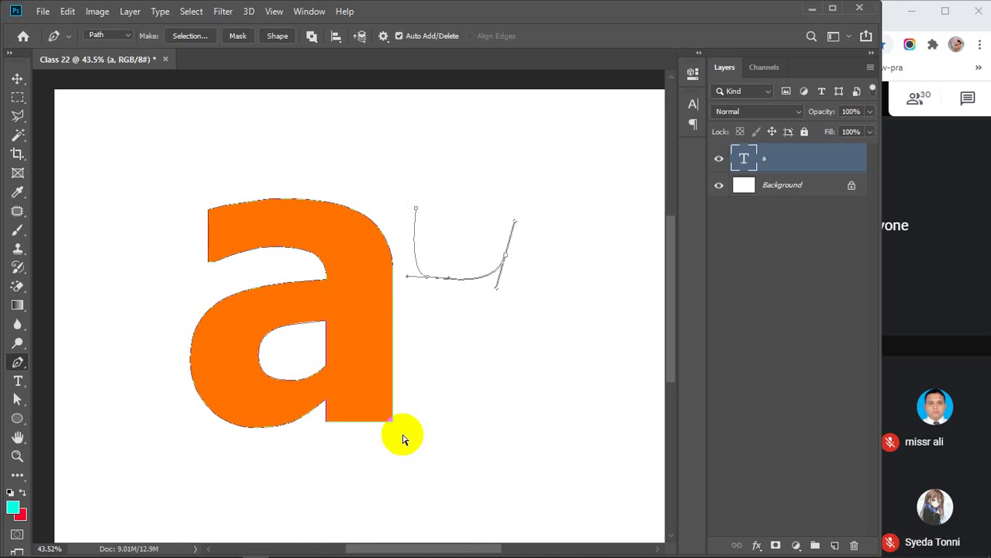
Discard the stray curve beside the letter and convert the traced outline of the "a" into a selection
click(353, 356)
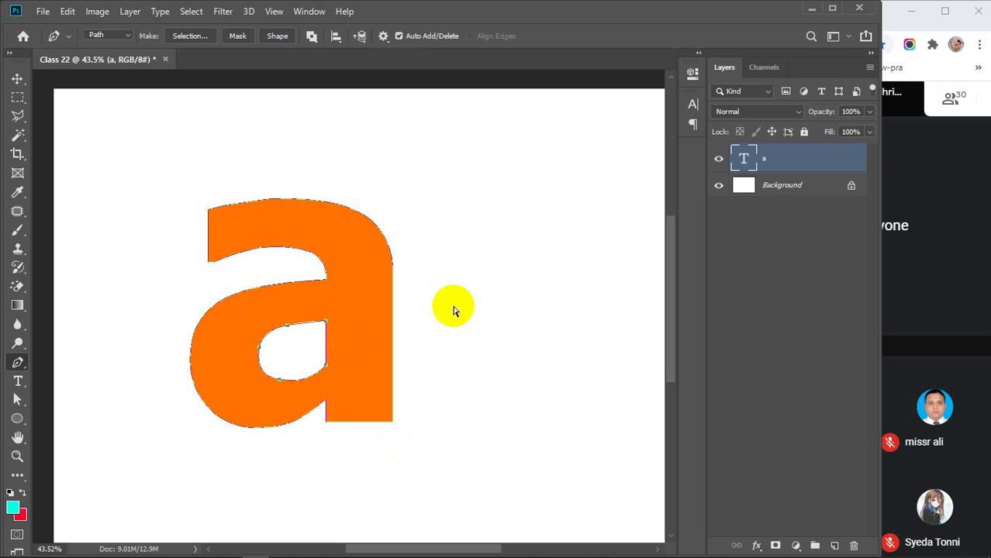
key(ctrl+Return)
click(350, 200)
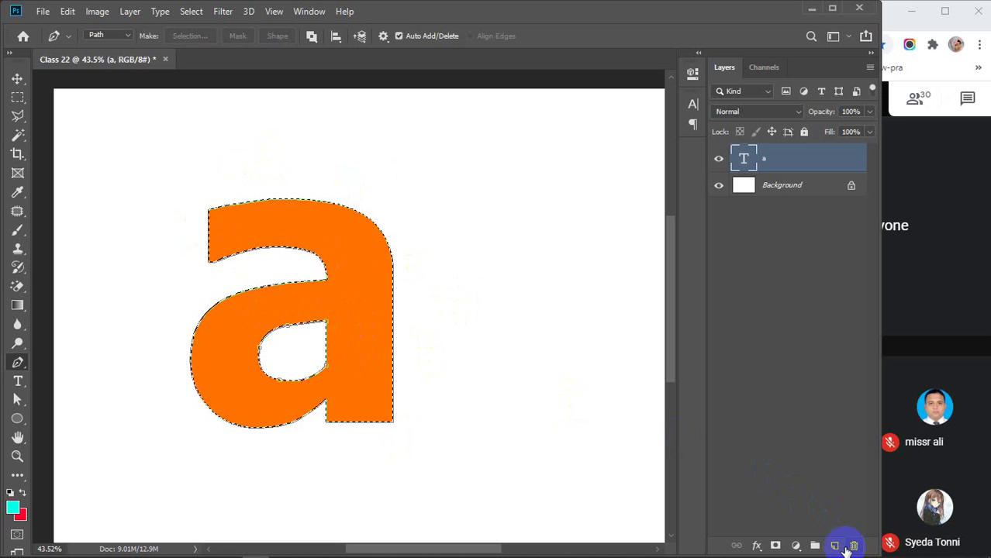
Fill the selection with the cyan foreground color on a new layer and move the cyan letter beside the orange one
click(835, 545)
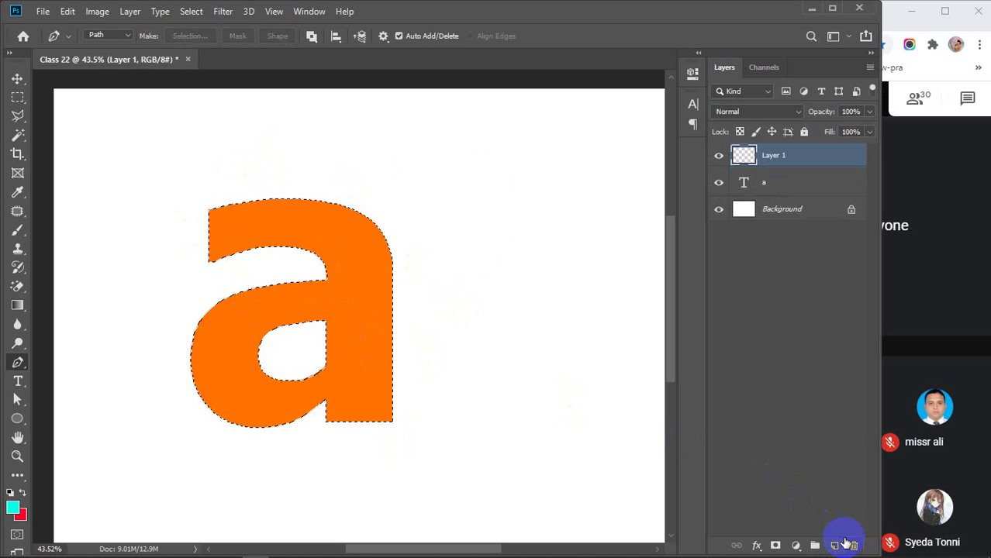
key(alt+BackSpace)
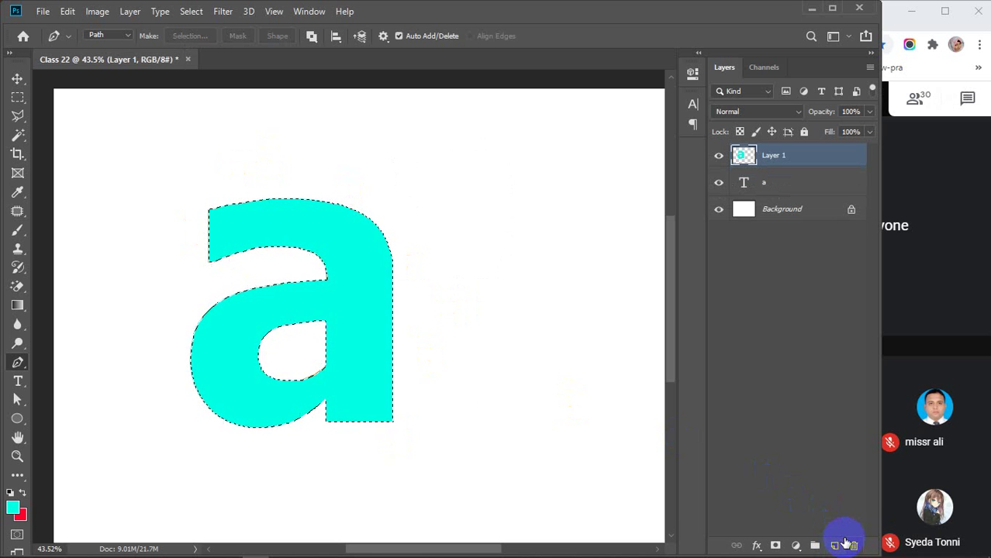
key(ctrl+d)
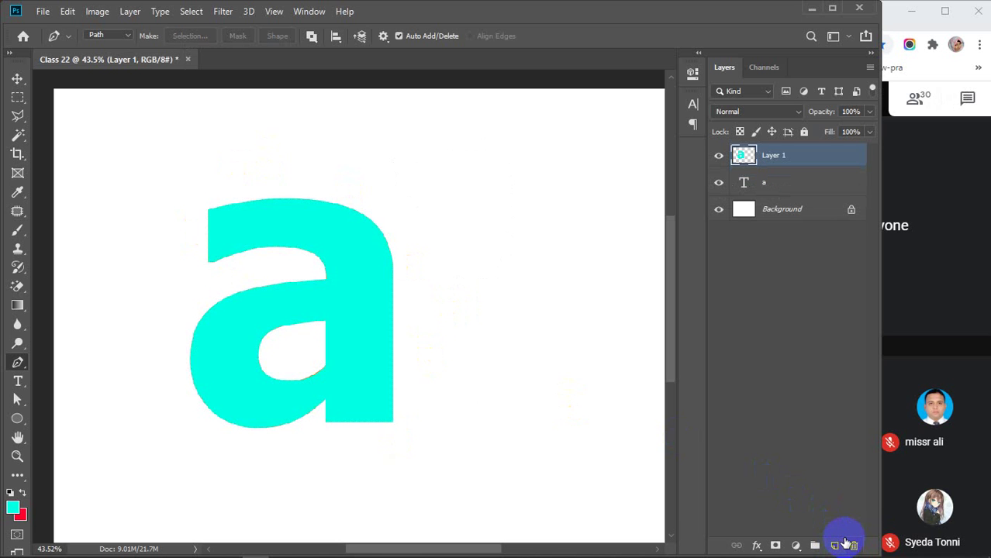
key(v)
scroll(379, 390, down, 1)
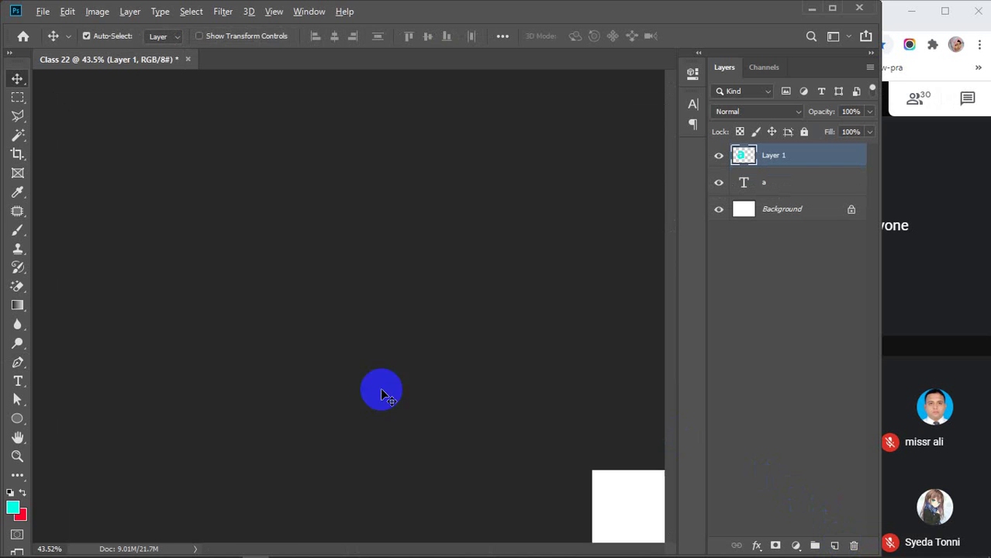
drag(331, 353, 536, 349)
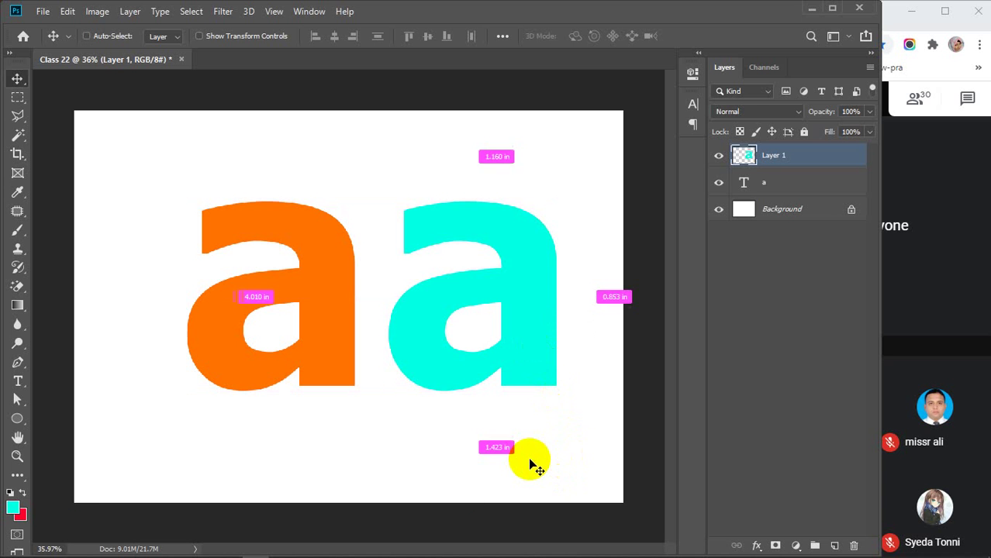
Undo the cyan letter's move, fill and new layer, and bring back the letter-shaped selection
key(ctrl+z)
key(ctrl+z)
key(Delete)
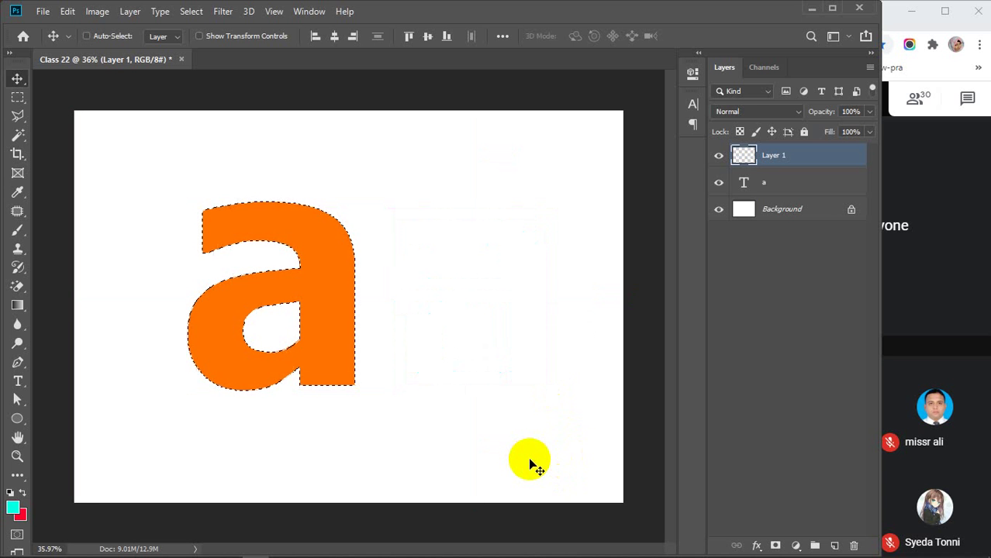
key(ctrl+z)
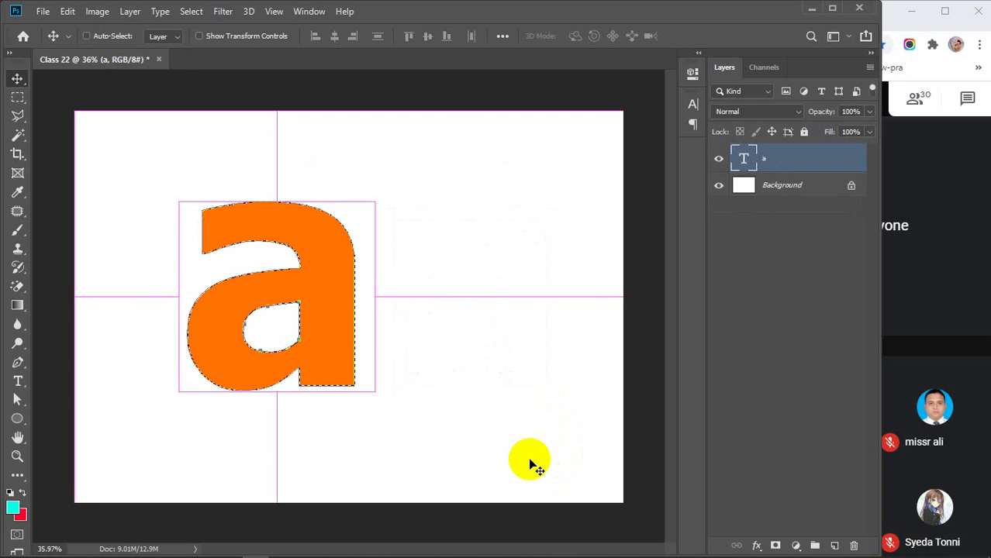
key(ctrl+d)
click(276, 265)
click(310, 326)
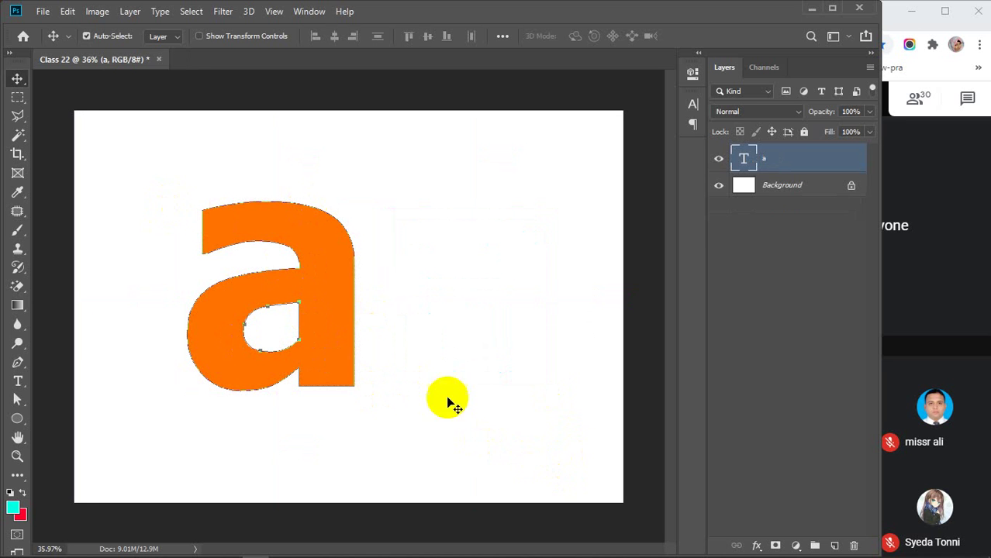
key(ctrl+z)
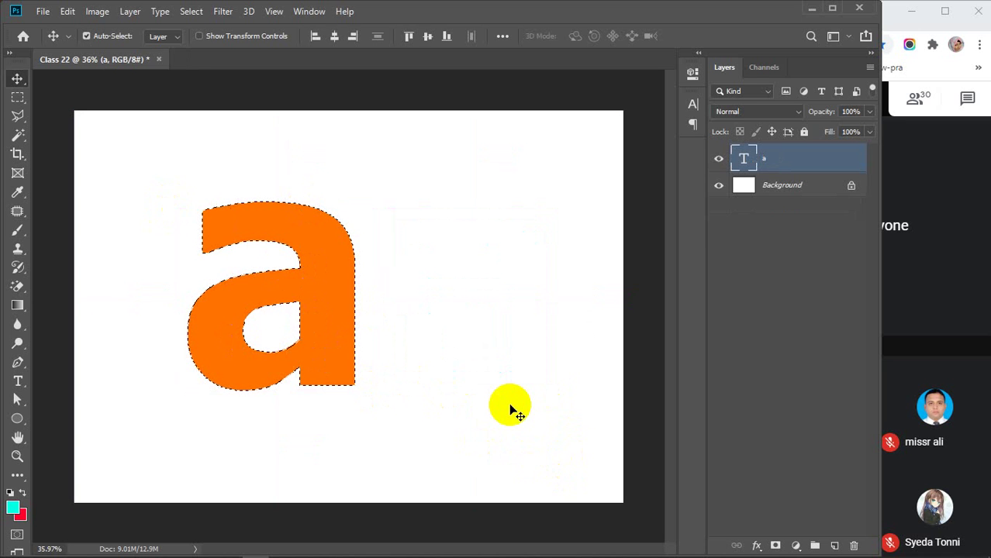
Fill the selection with the red background color on a new layer, and deselect
click(834, 544)
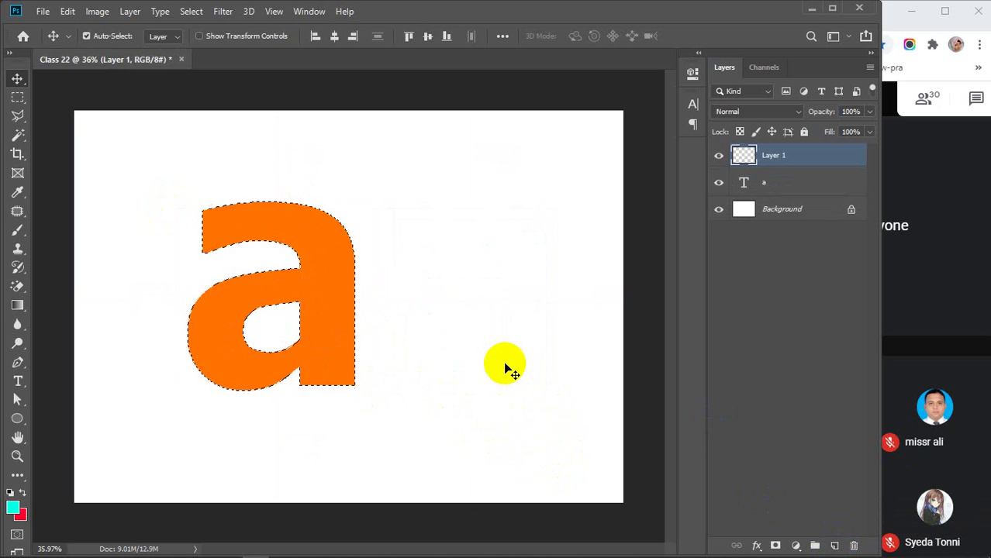
key(ctrl+BackSpace)
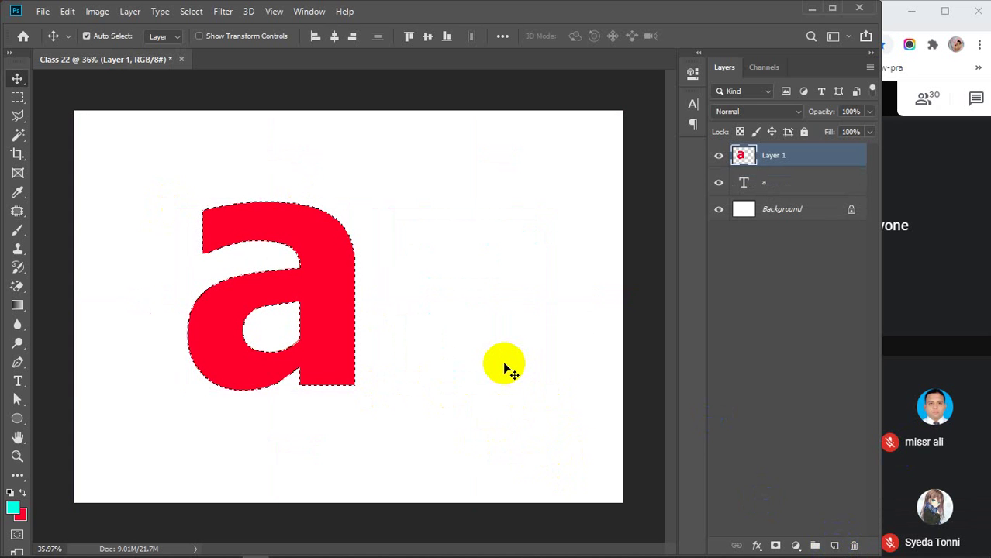
key(ctrl+d)
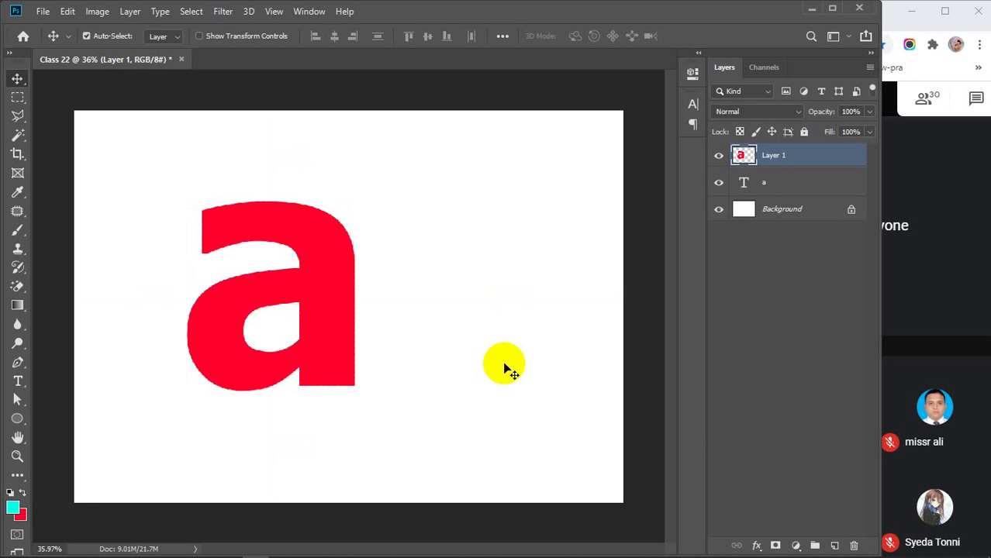
Move the red letter to the right of the orange one, and shift both letters together slightly left
click(328, 365)
drag(522, 354, 544, 356)
click(458, 444)
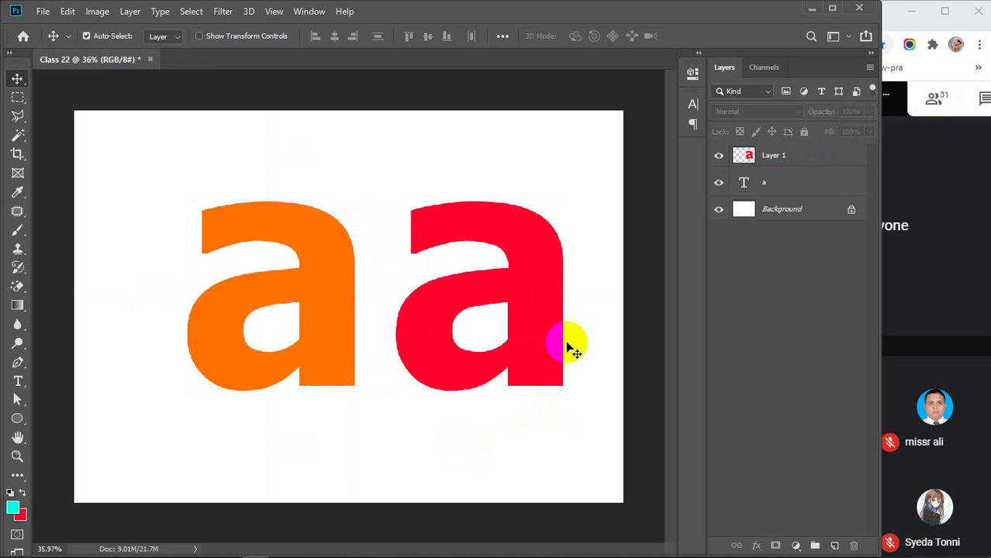
drag(164, 185, 594, 425)
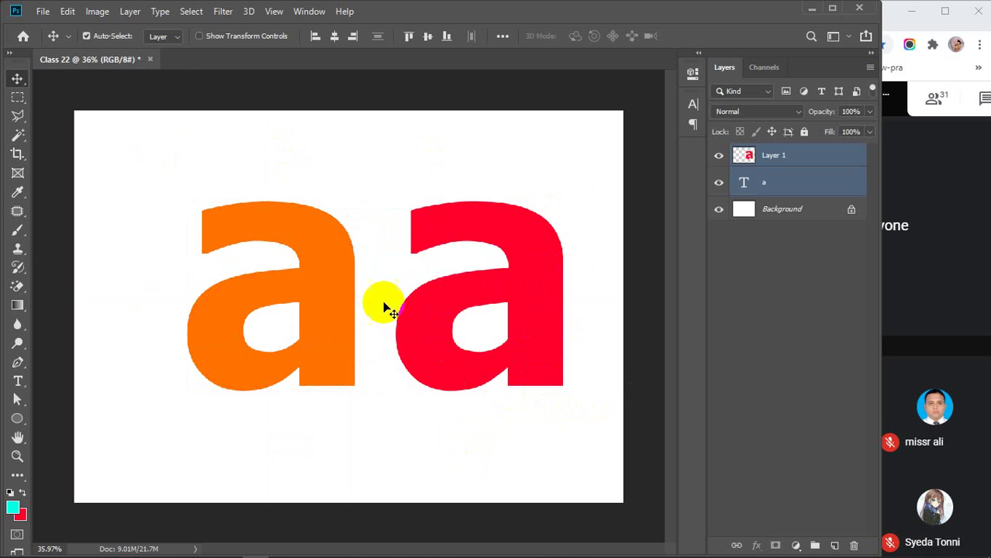
drag(462, 234, 435, 234)
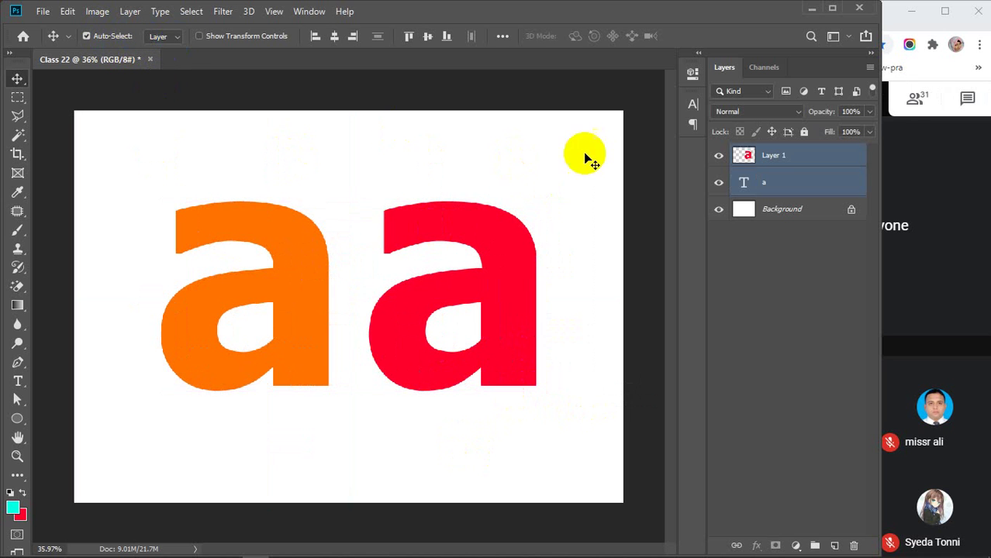
Hide both existing letter layers and place a new orange "a" in 300 pt Tahoma Bold near the canvas center
click(718, 158)
click(719, 182)
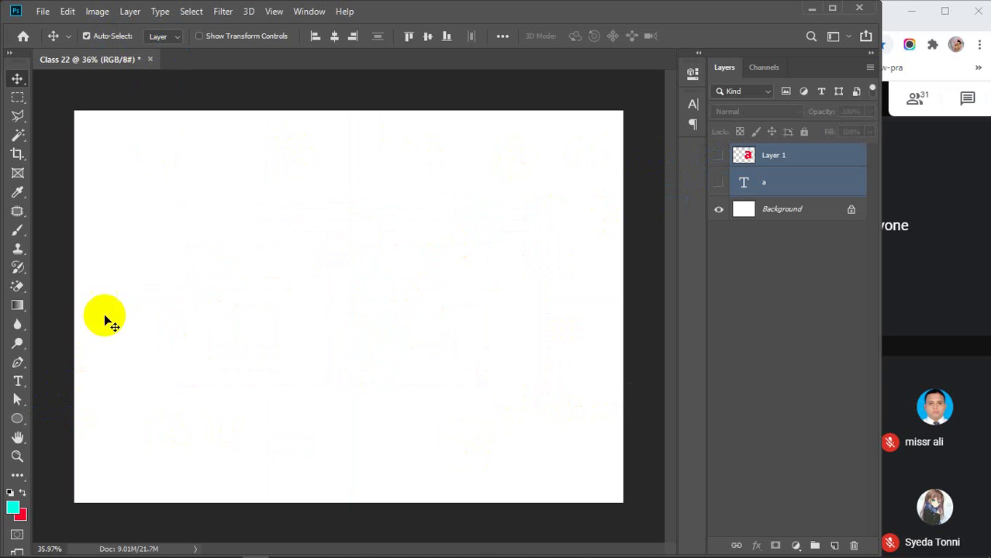
click(17, 385)
click(88, 379)
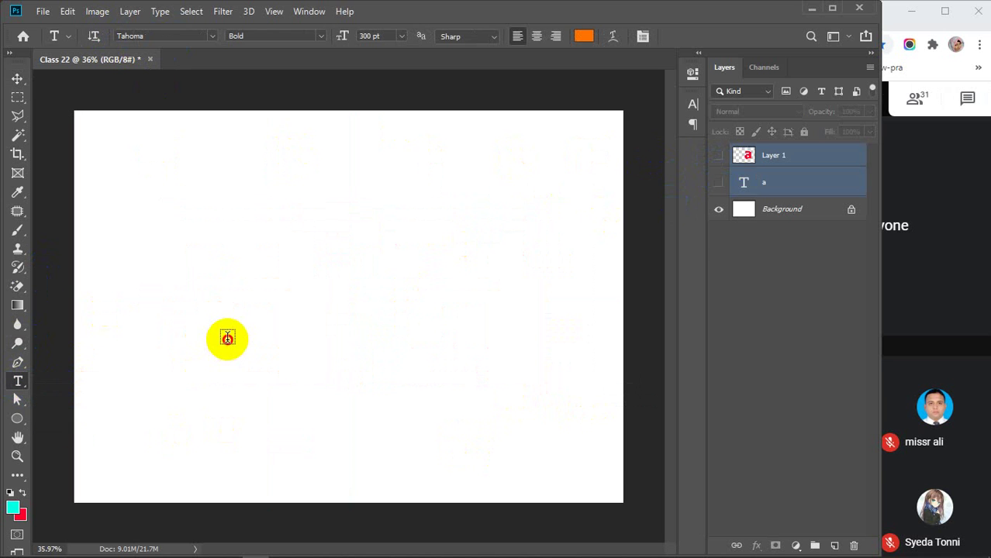
click(227, 339)
text(a)
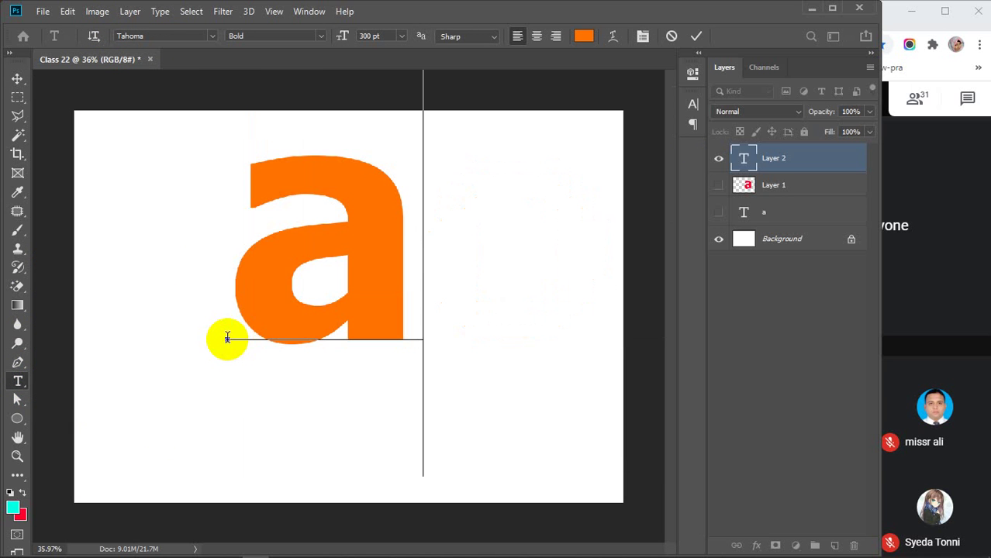
click(17, 80)
drag(371, 261, 387, 305)
Set the Pen tool to Shape mode with a dark teal fill
click(17, 362)
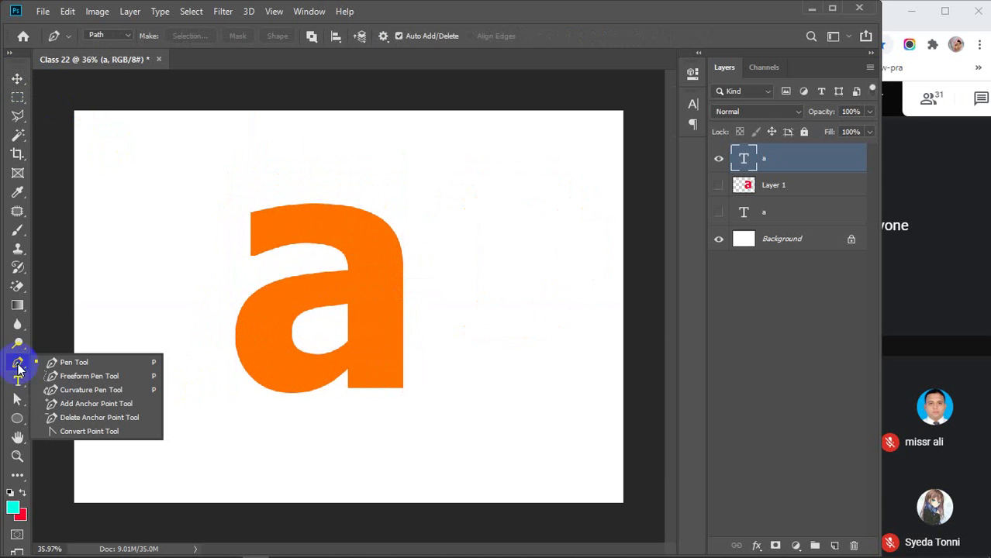
click(128, 35)
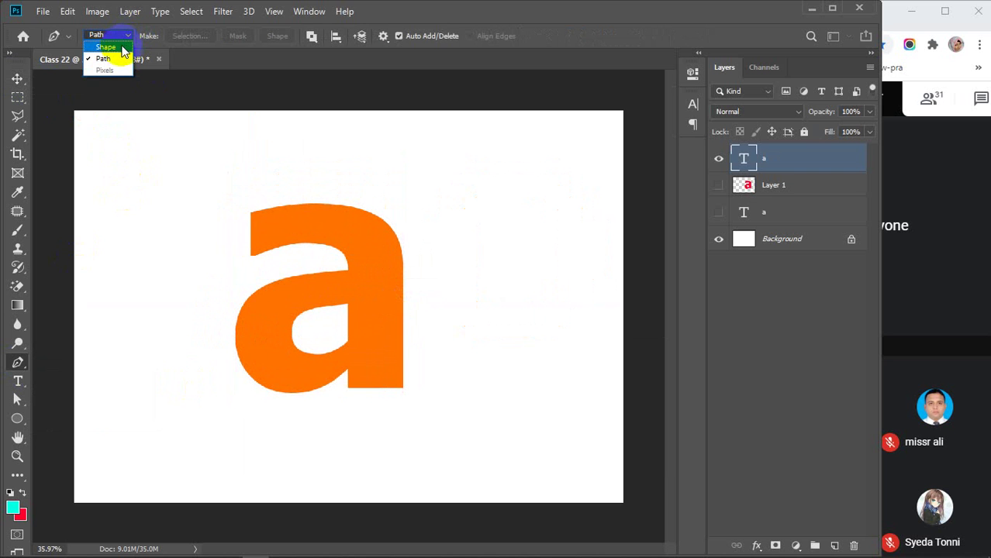
click(106, 47)
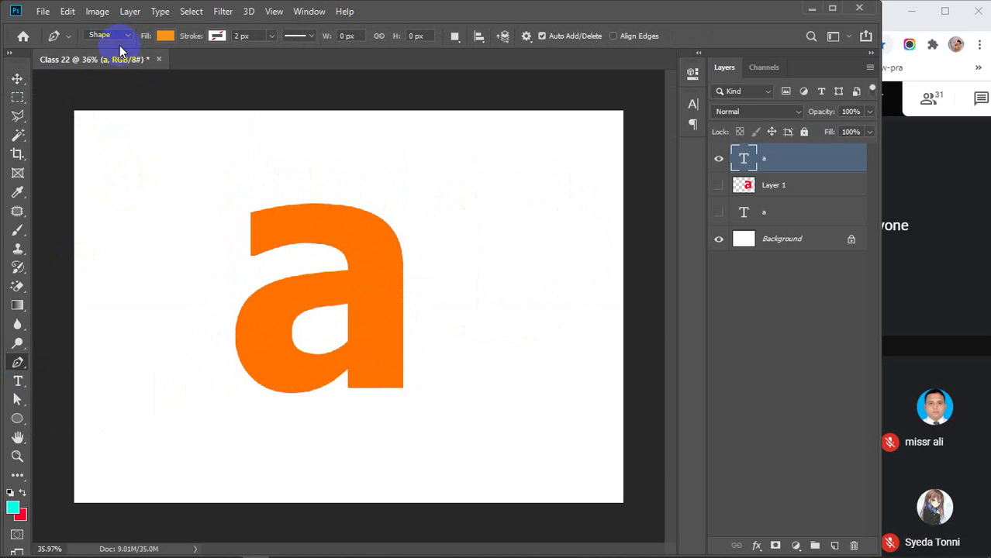
click(165, 35)
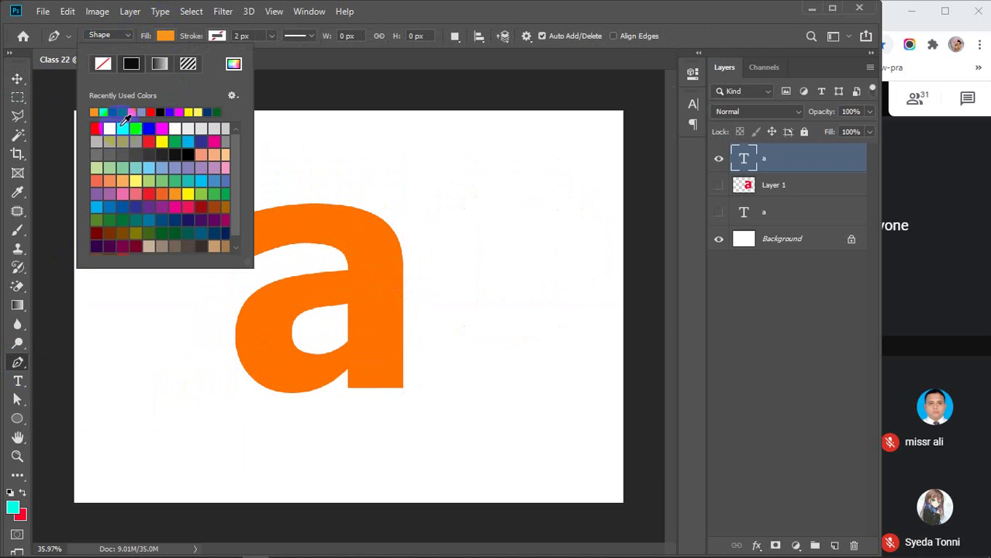
click(165, 36)
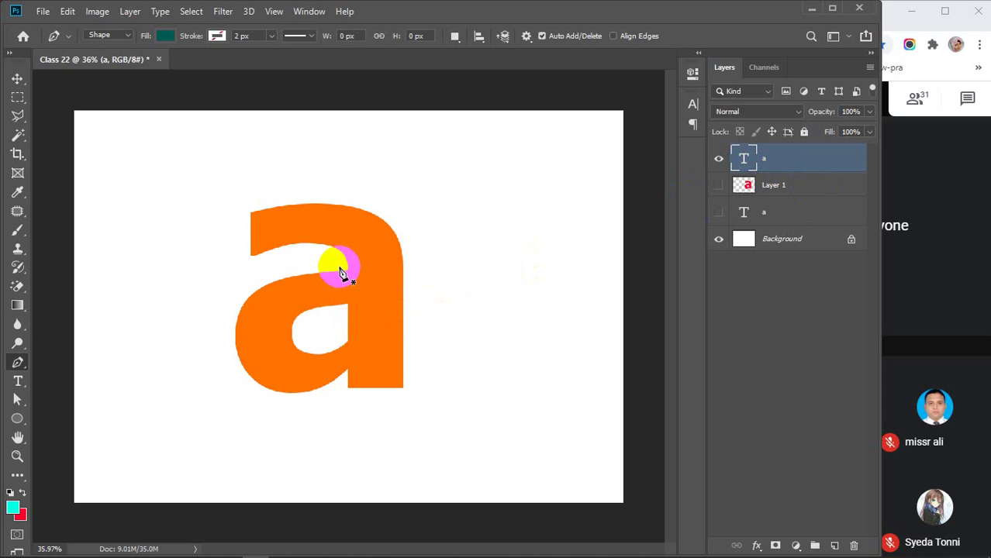
Trace the letter's upper-left end, top curve, right side and stem base as a shape about 582 by 707 px
scroll(287, 281, up, 2)
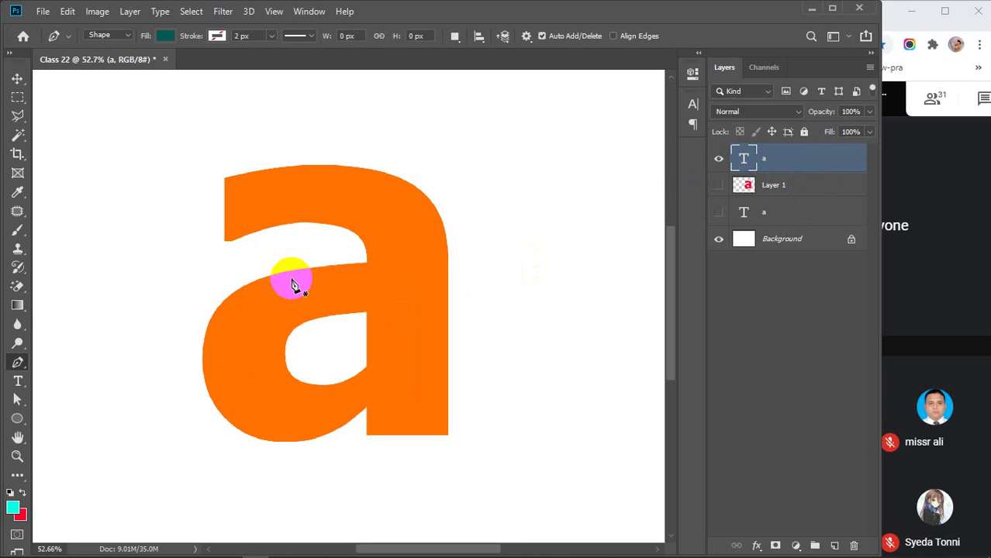
click(211, 232)
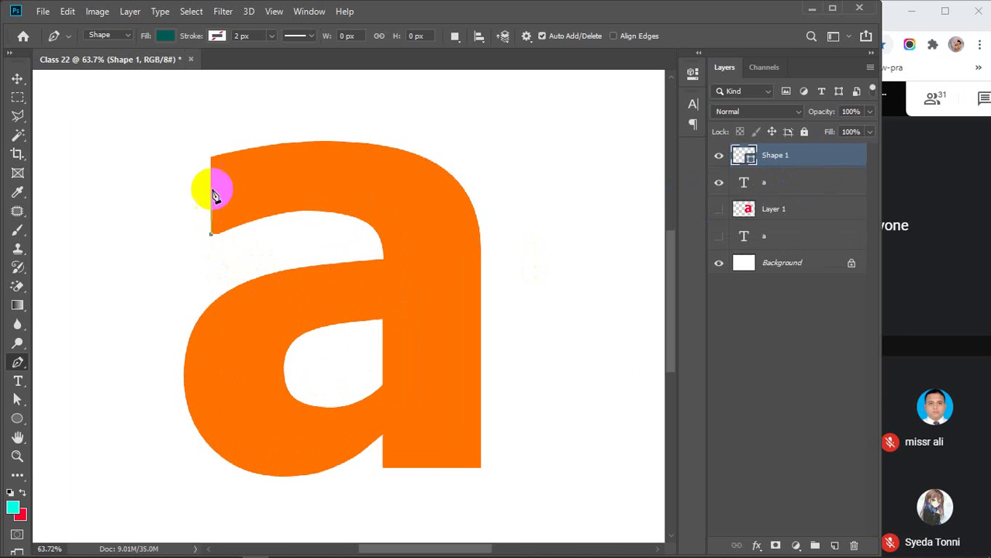
click(214, 158)
drag(216, 169, 214, 159)
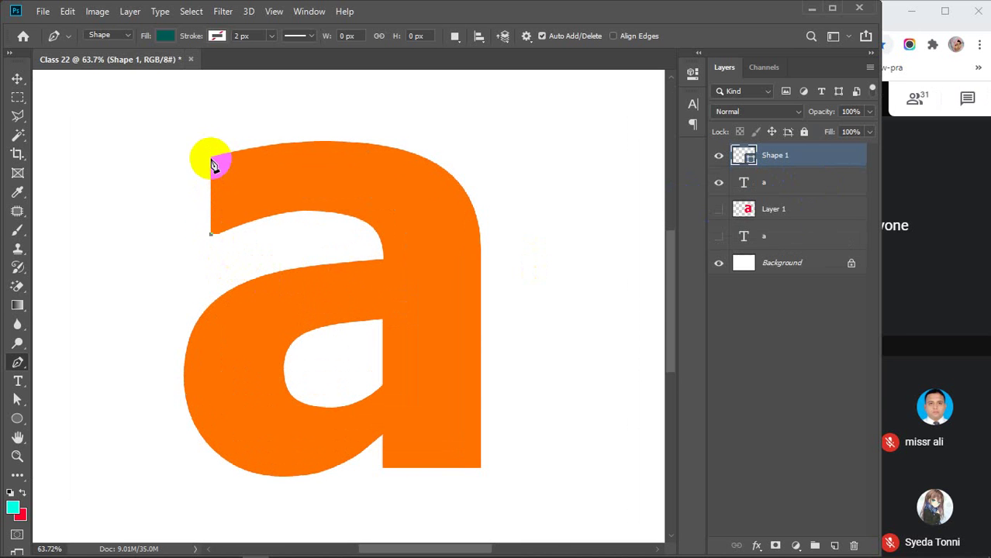
drag(371, 145, 474, 155)
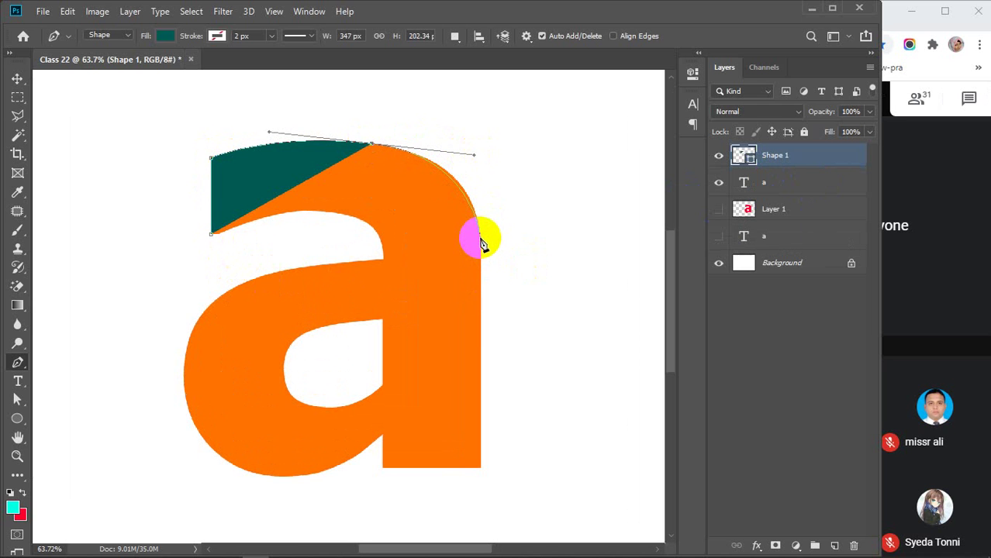
click(479, 237)
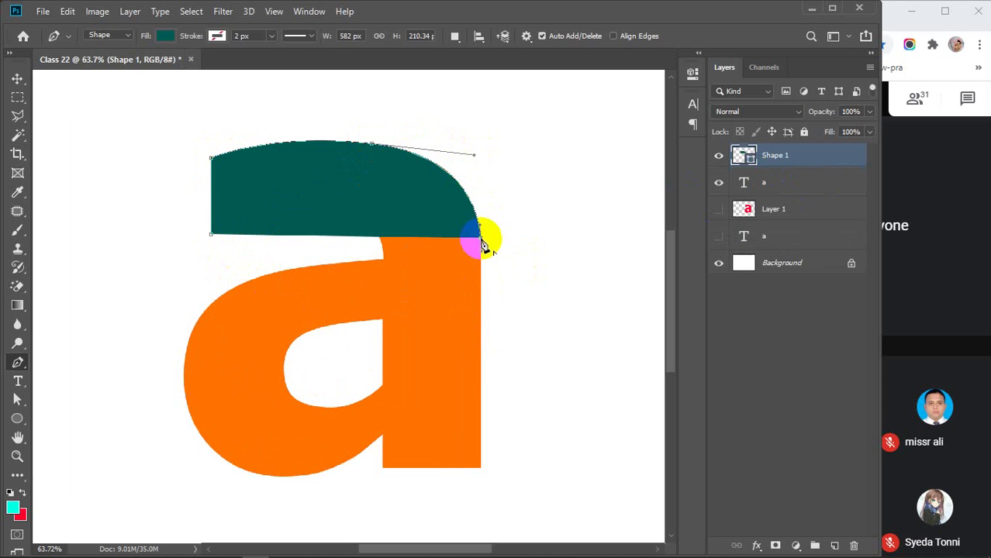
scroll(484, 356, down, 1)
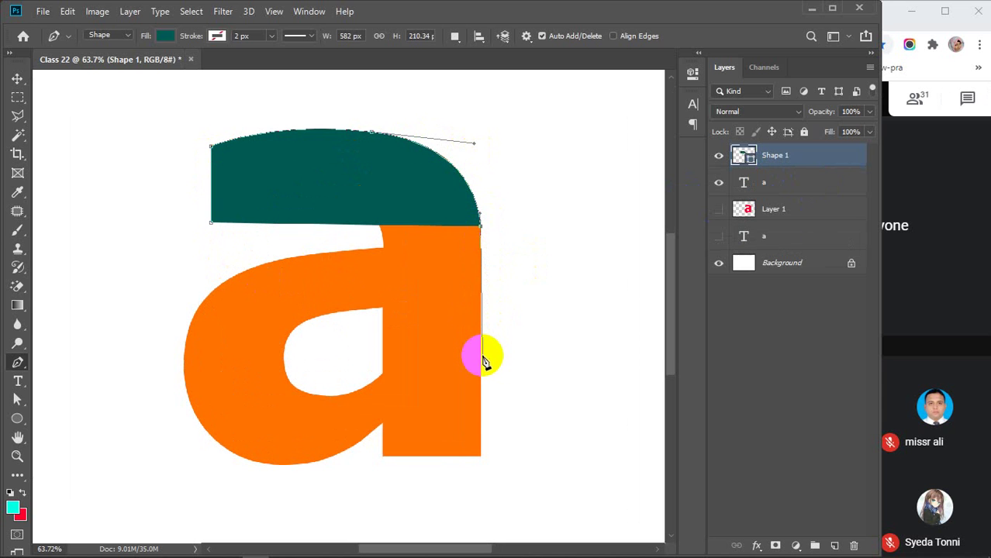
click(479, 457)
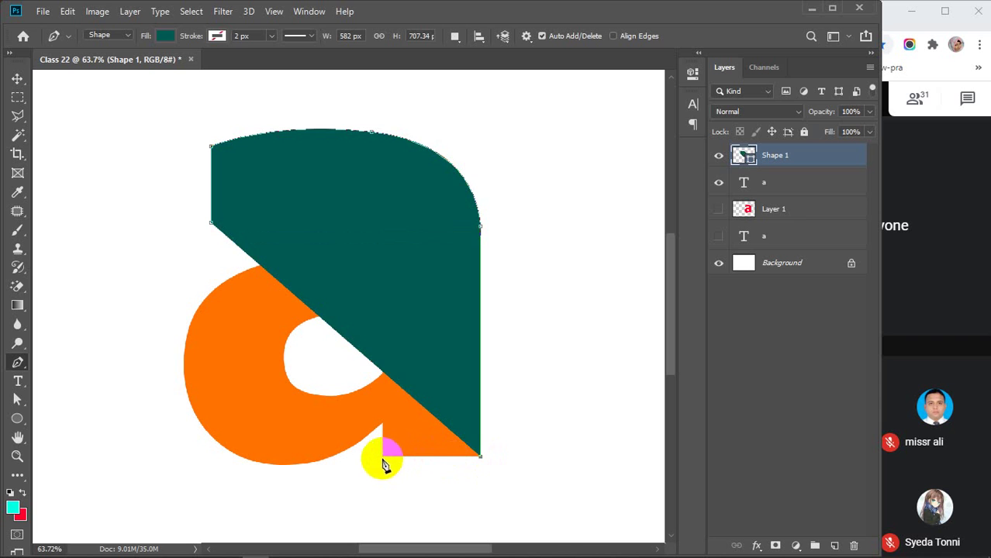
click(382, 456)
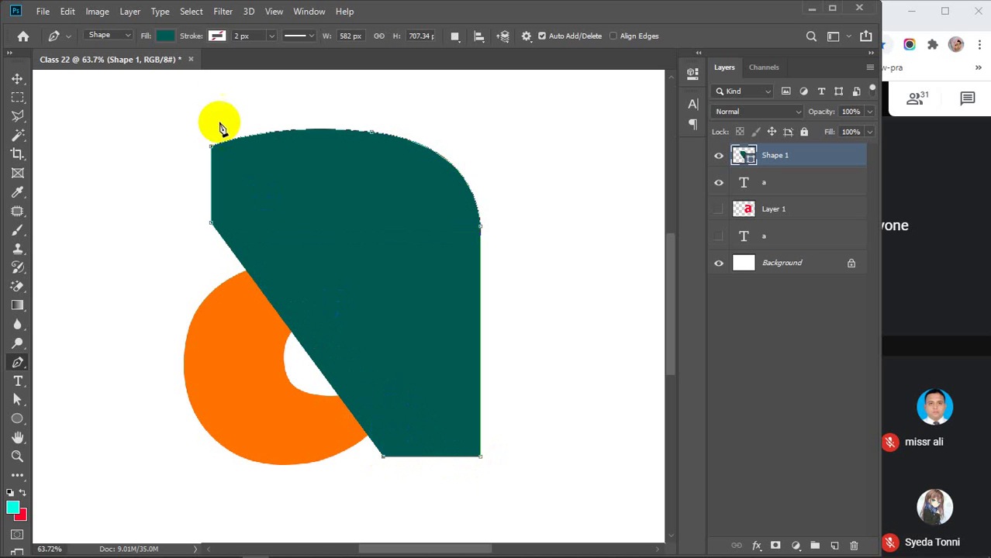
Remove the fill of the partly traced letter shape
click(164, 36)
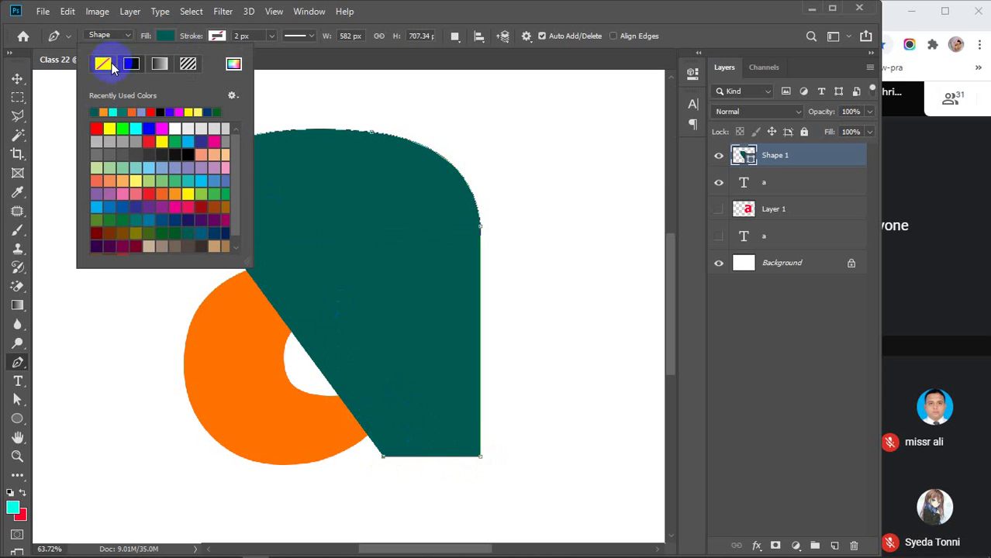
click(103, 63)
Try a dark teal stroke on the partly traced letter shape
click(217, 36)
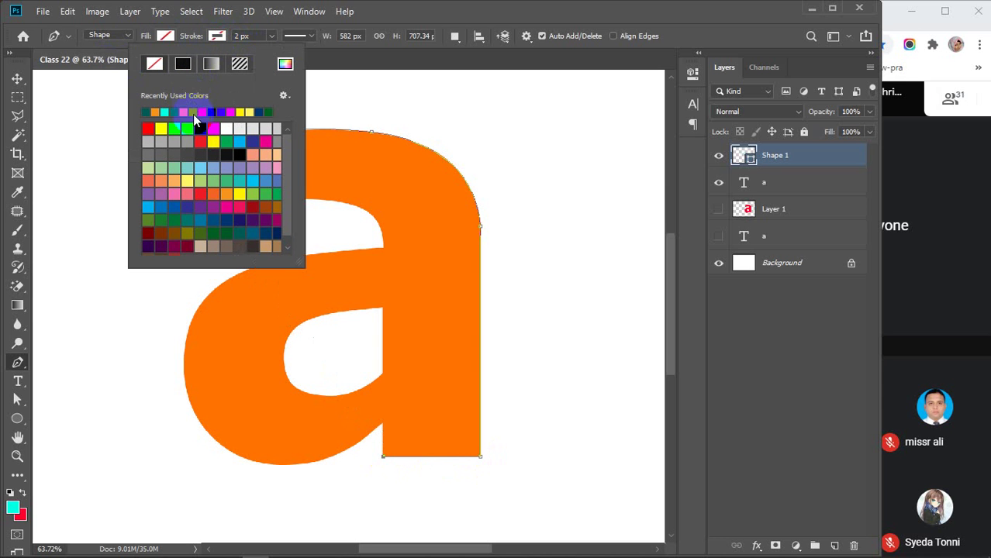
click(152, 112)
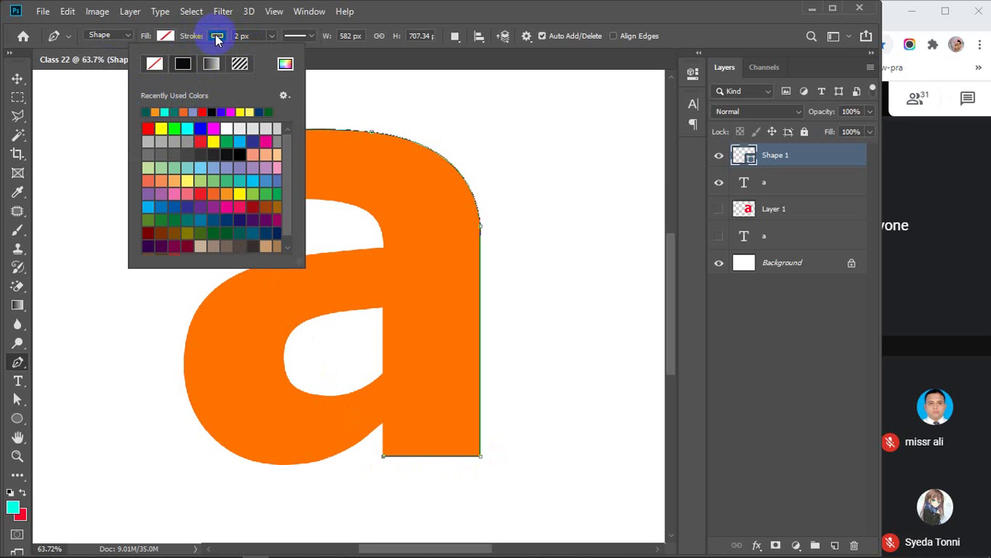
click(217, 36)
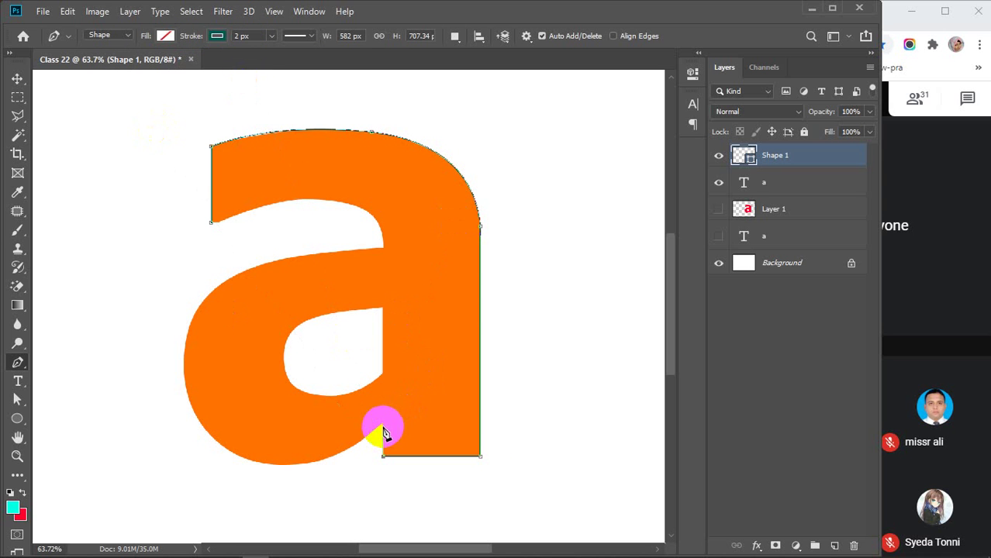
click(217, 36)
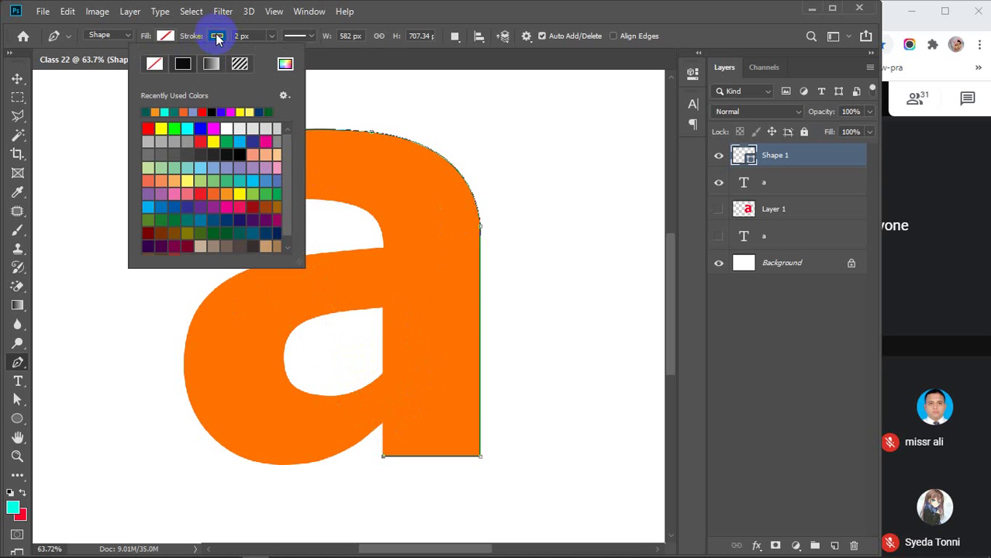
click(158, 68)
click(217, 35)
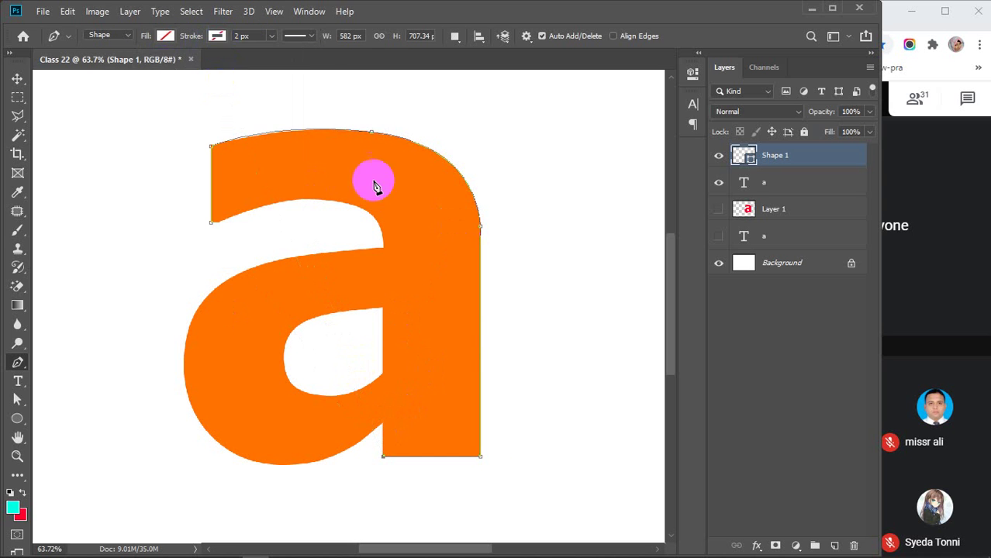
Trace the stem notch, bowl and upper inner curve, closing the letter's outer outline at about 642 by 726 px
click(381, 433)
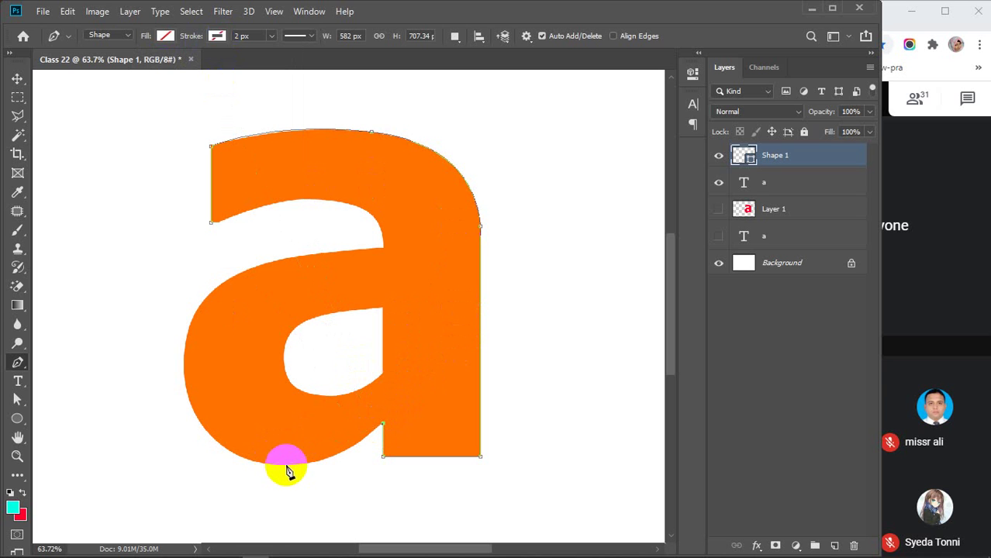
drag(229, 465, 228, 465)
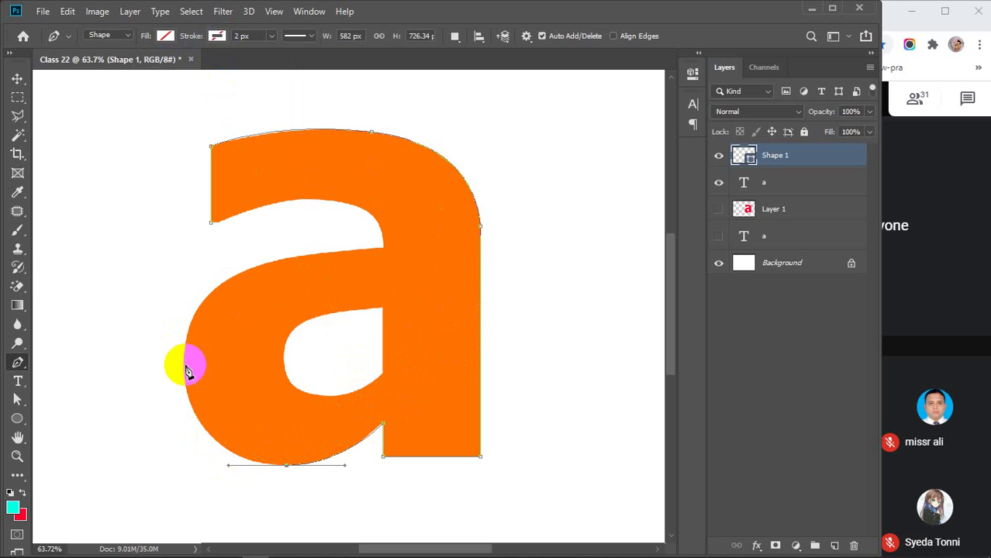
drag(183, 364, 181, 302)
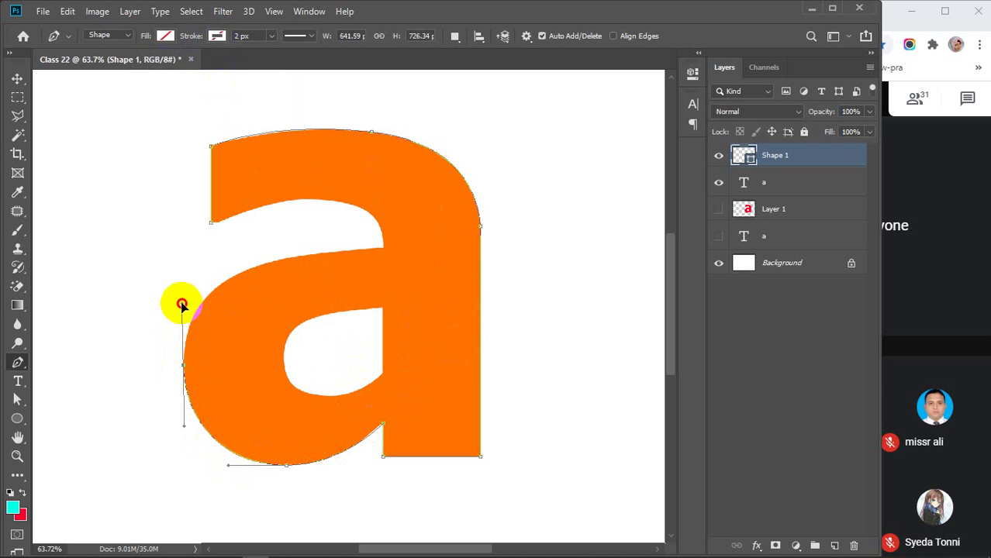
drag(289, 258, 359, 246)
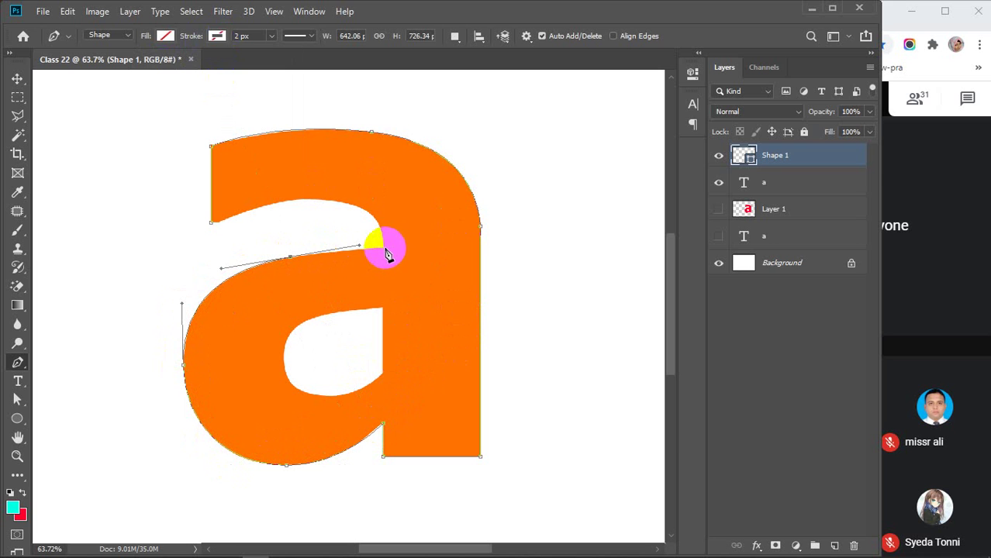
click(384, 248)
drag(326, 200, 272, 203)
click(211, 223)
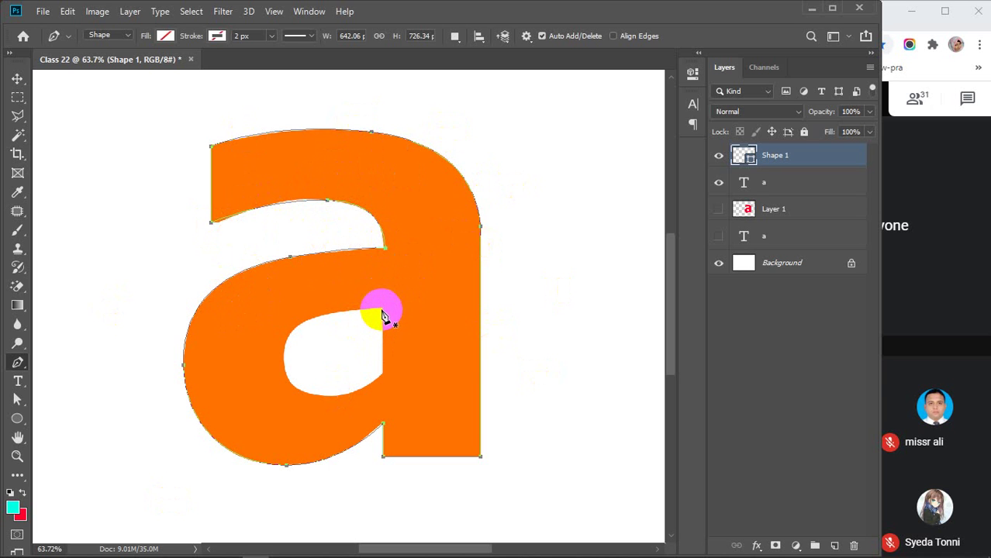
click(380, 314)
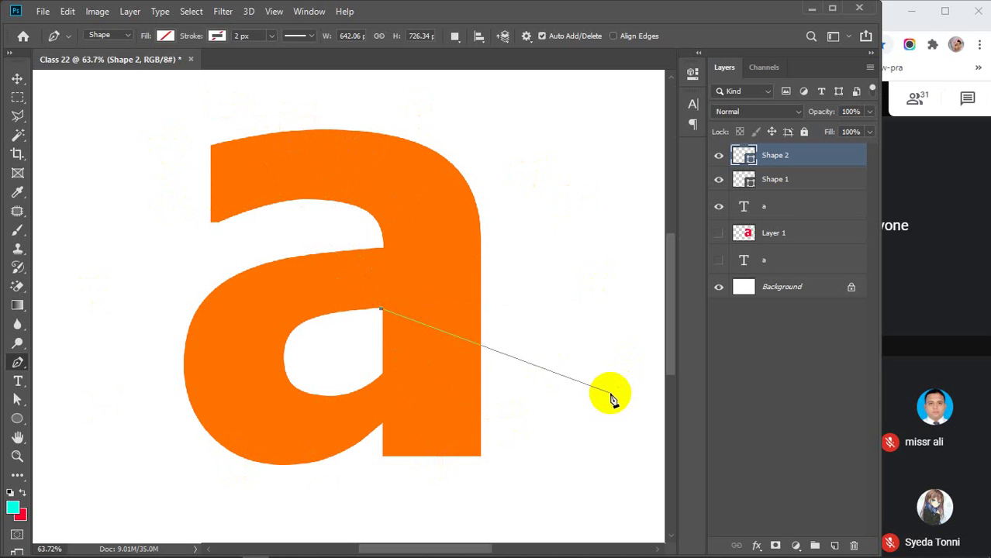
key(Escape)
key(ctrl+z)
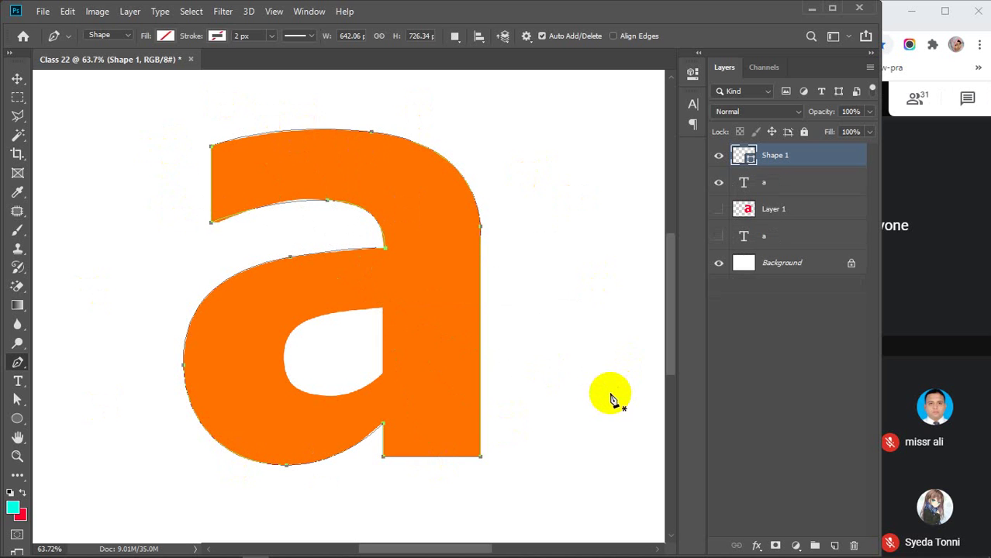
Apply a solid dark teal stroke to the letter's outer outline shape
click(218, 37)
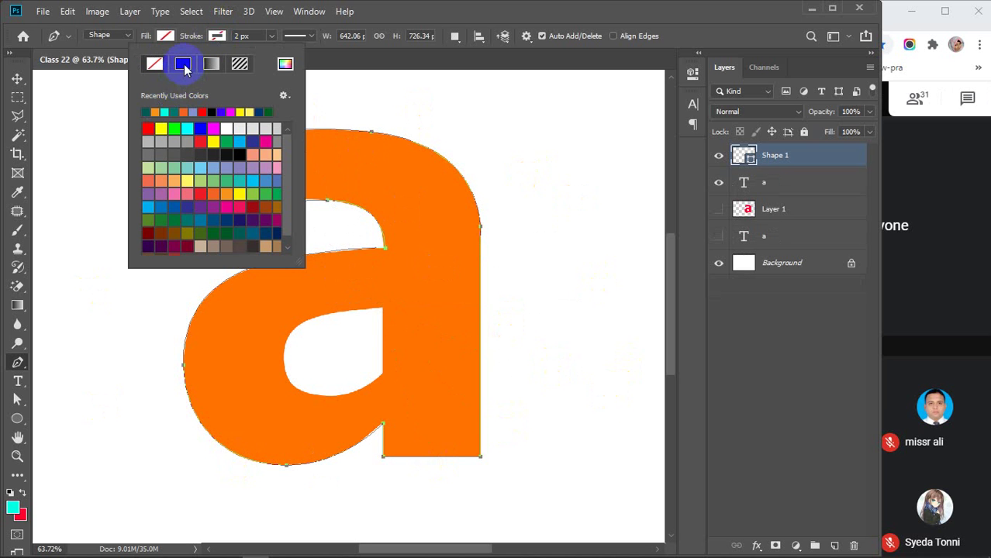
click(183, 66)
click(215, 36)
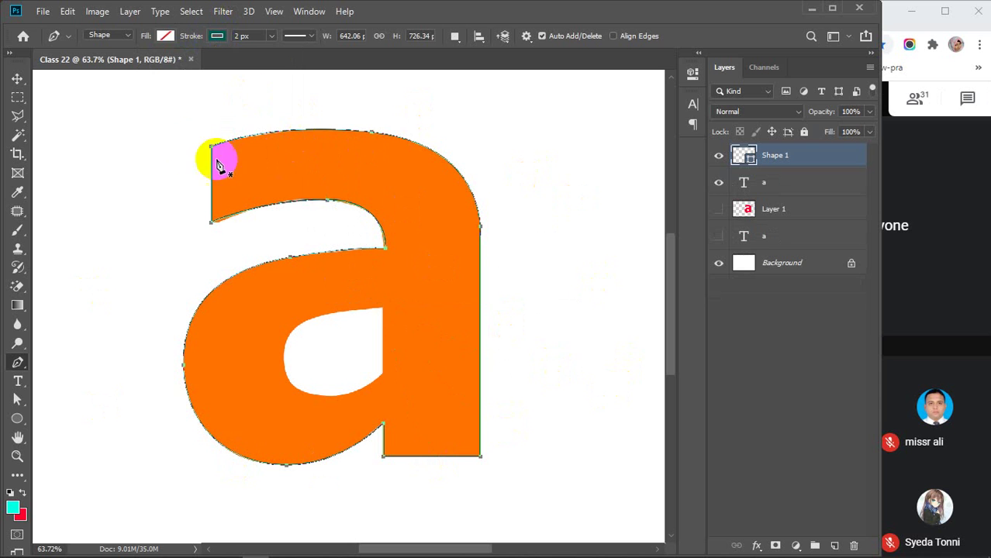
Trace the letter's inner opening as a separate closed shape about 219 by 195 px
click(384, 311)
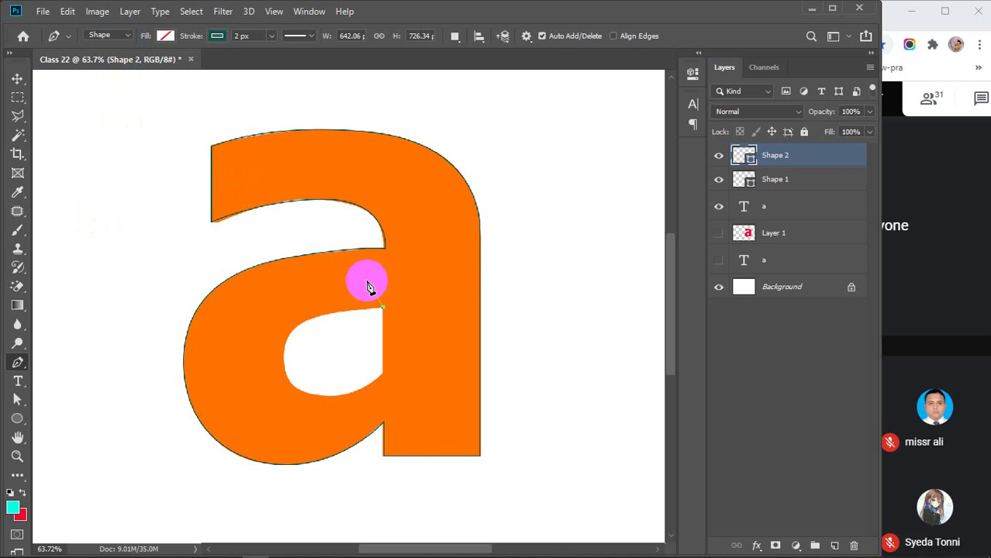
click(826, 172)
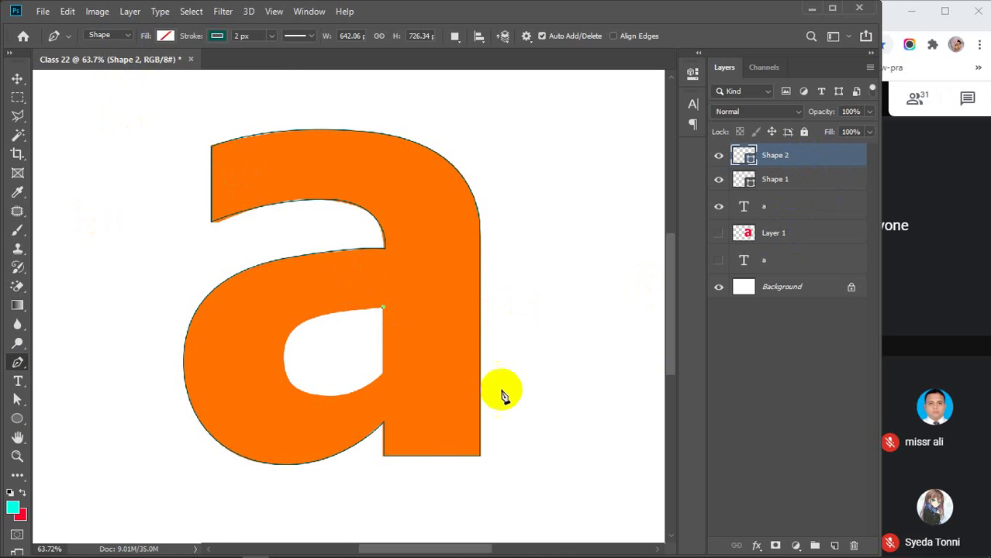
click(383, 378)
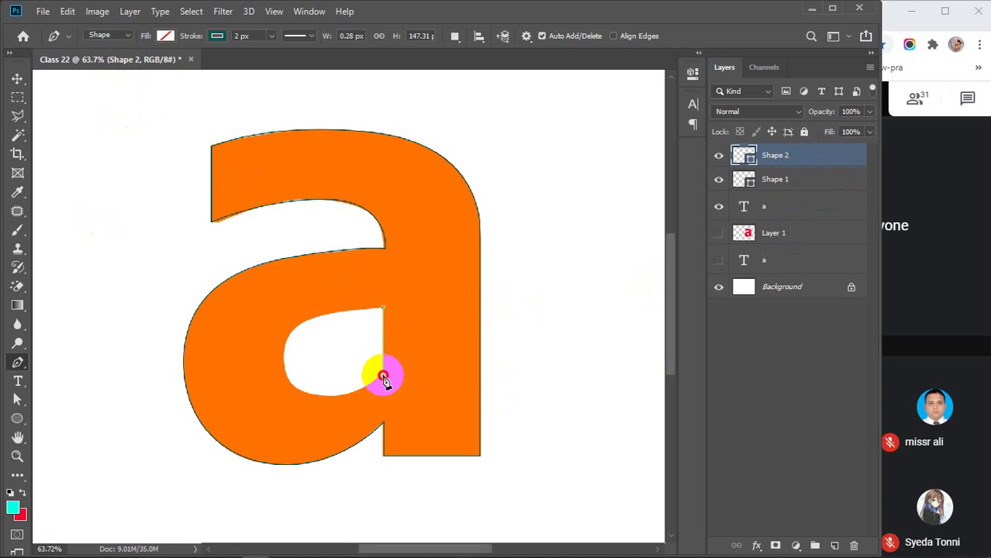
drag(303, 392, 262, 374)
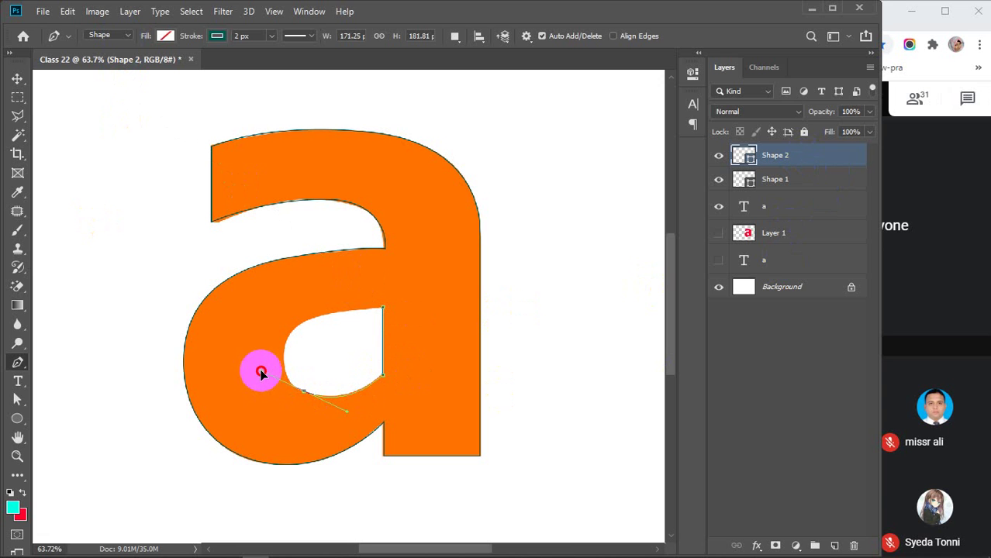
click(322, 324)
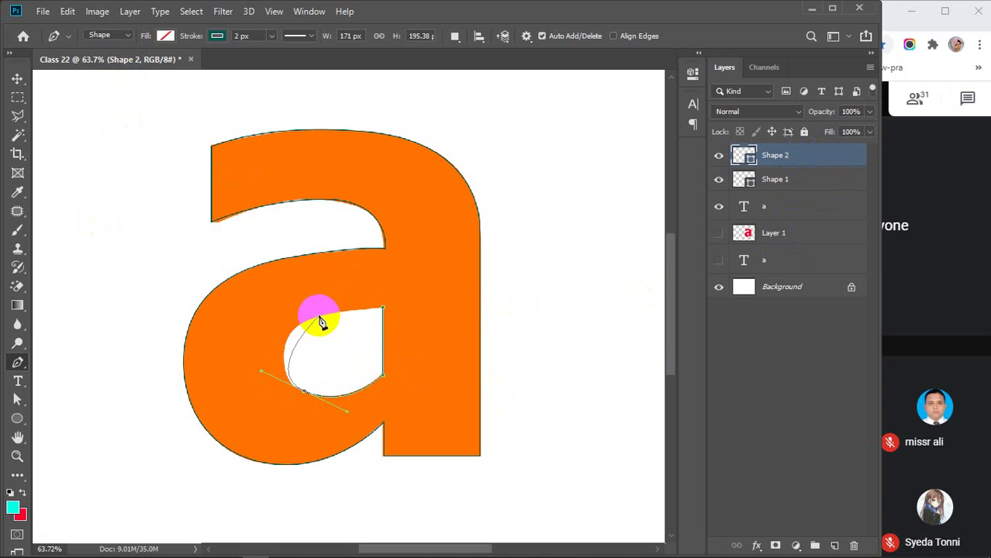
drag(322, 322, 350, 310)
click(382, 309)
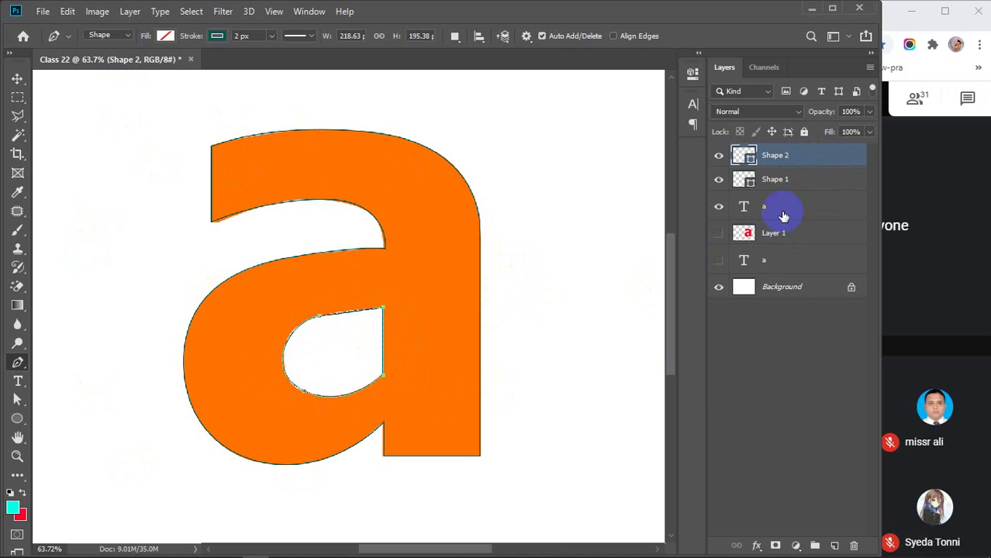
Merge the outer outline and inner opening into one shape layer, and load its path as a selection
shift+click(794, 180)
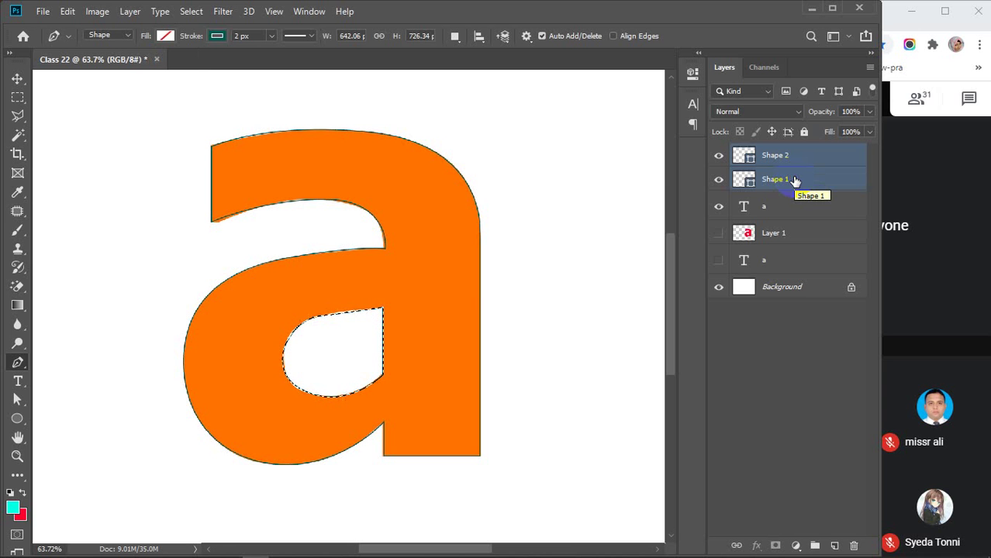
click(785, 157)
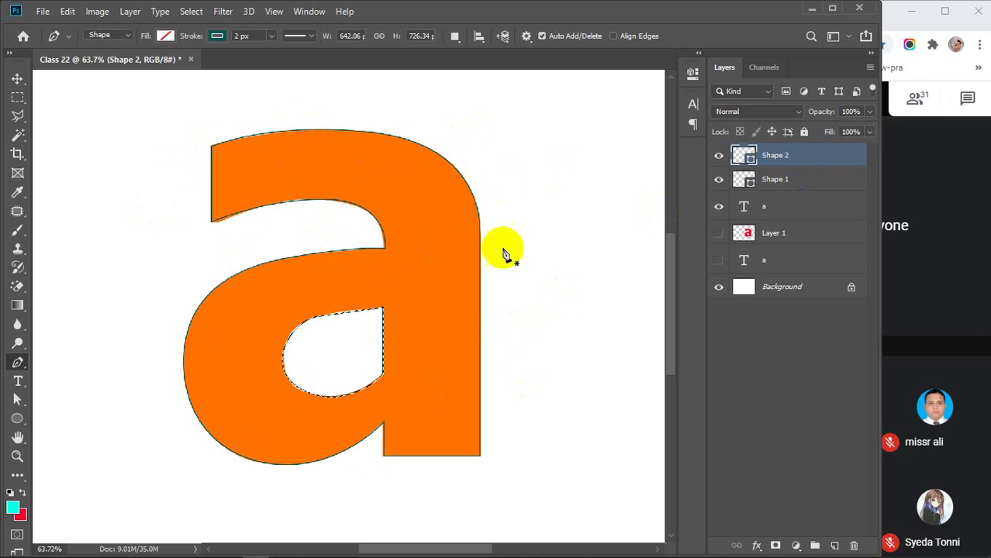
shift+click(800, 180)
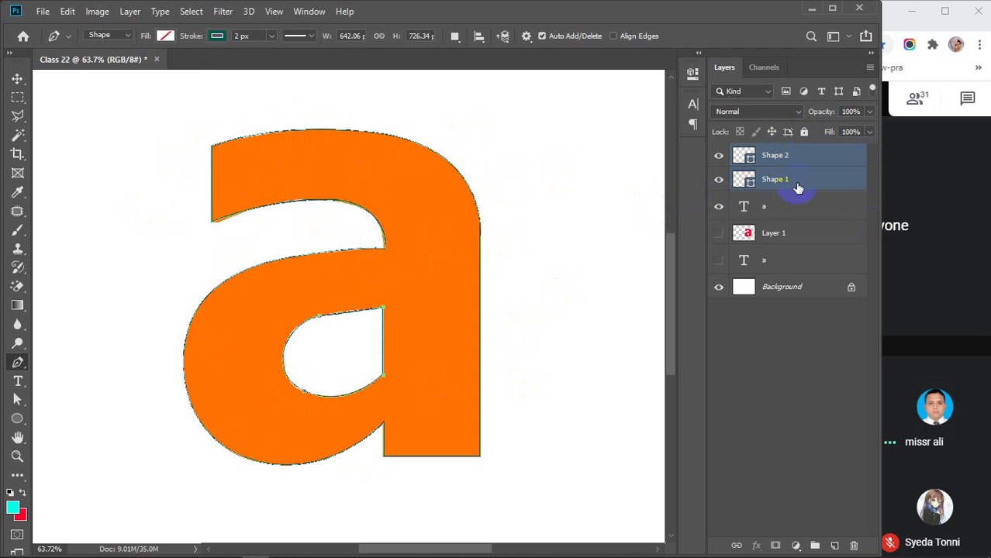
key(ctrl+e)
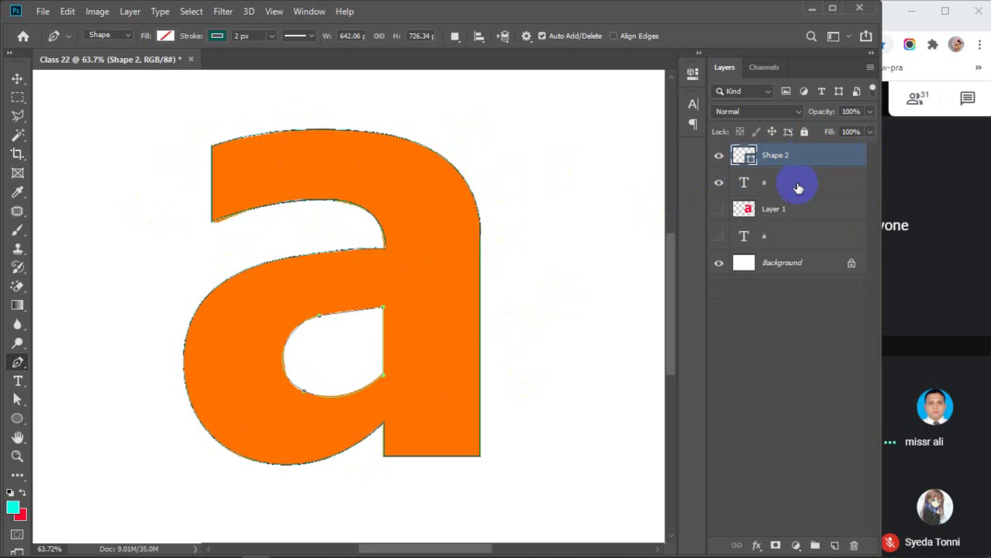
key(ctrl+Return)
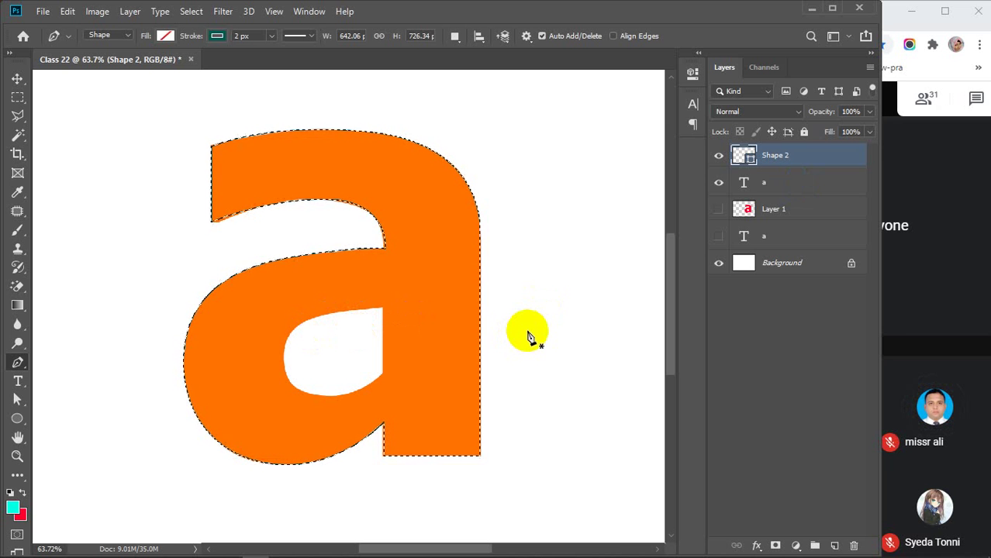
Set the Pen tool to Path mode and clear the selection around the letter
click(143, 40)
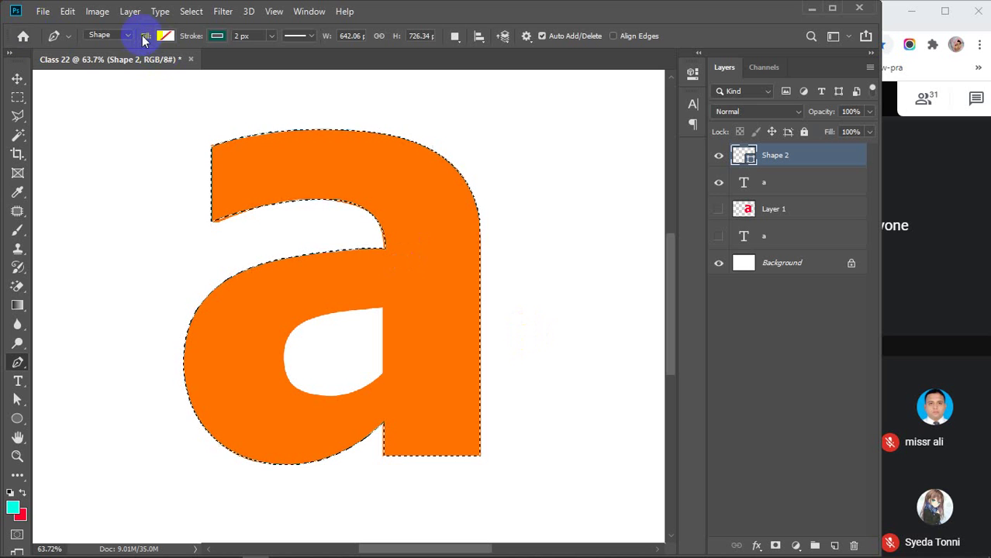
click(104, 51)
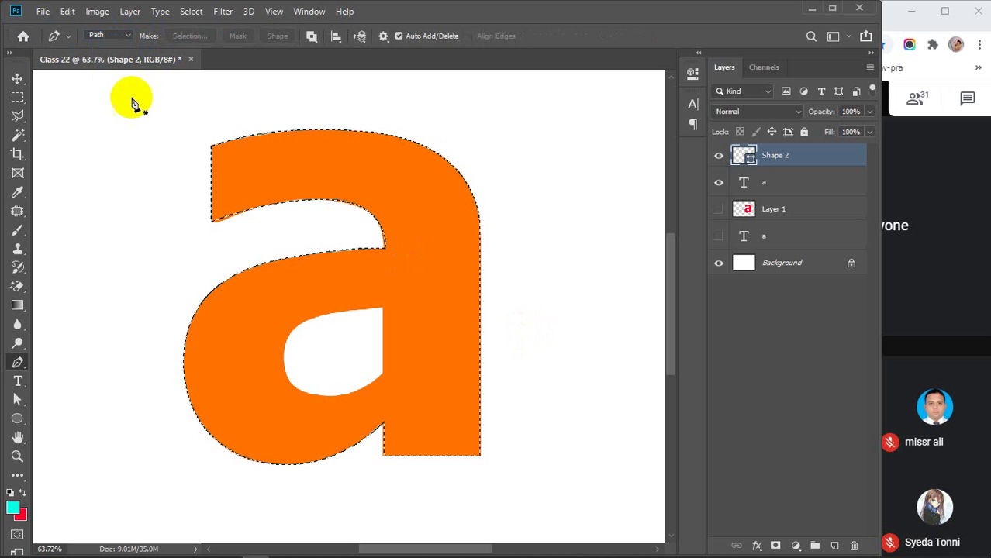
key(ctrl+d)
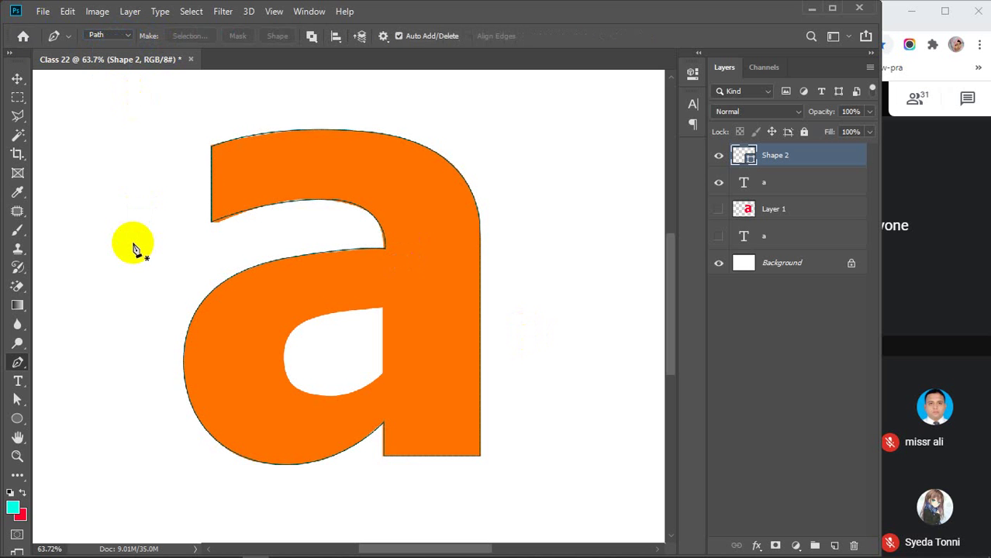
Delete the merged shape layer and the orange letter's text layer
key(Delete)
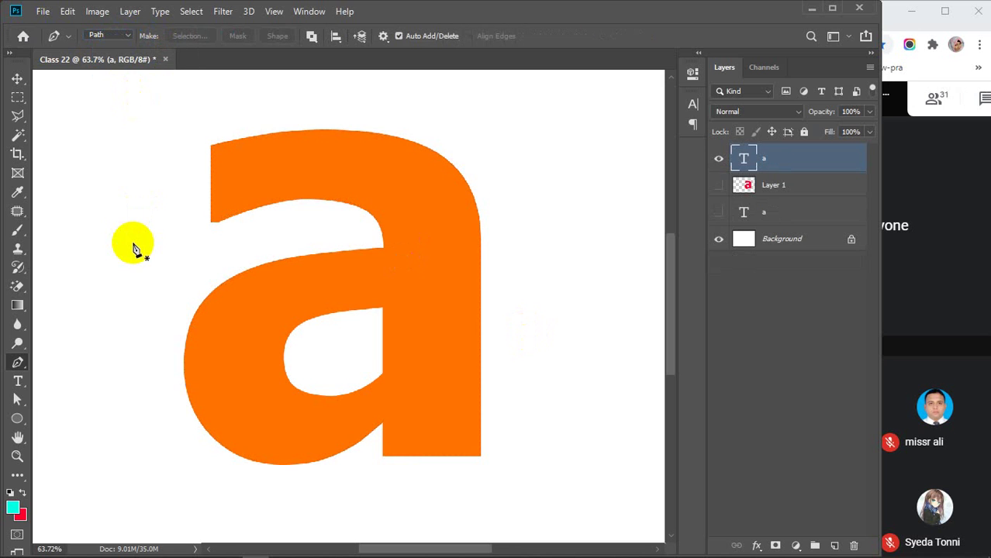
scroll(215, 323, down, 3)
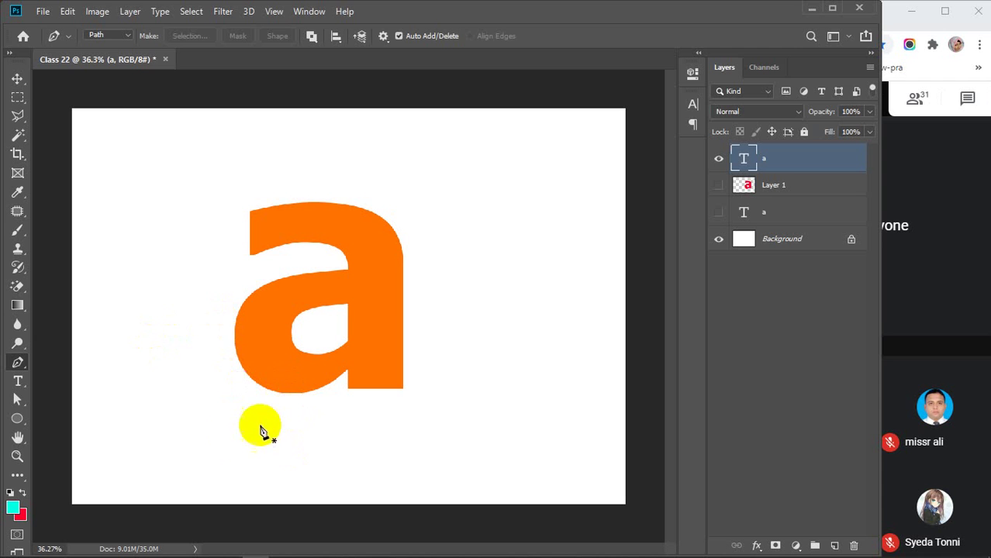
click(16, 79)
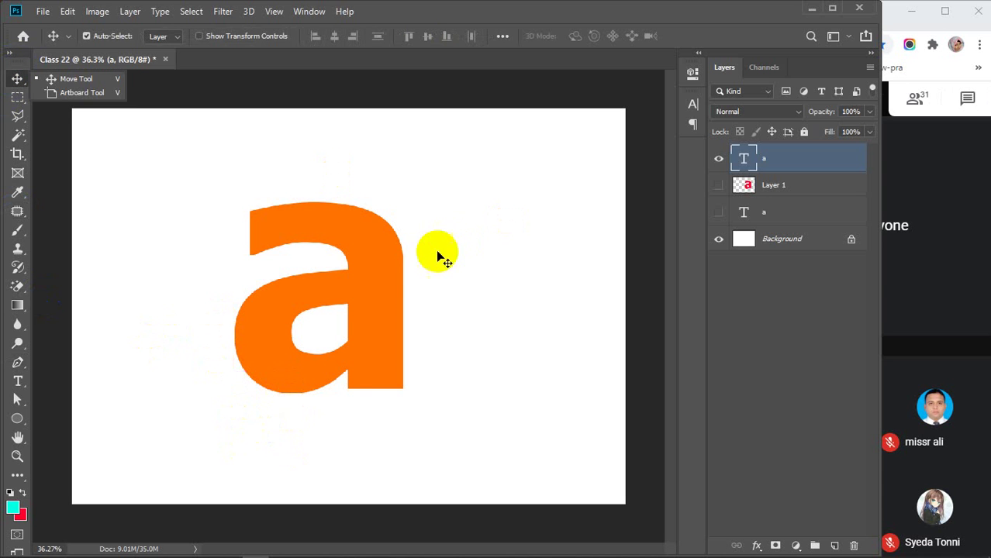
drag(375, 292, 434, 300)
key(Delete)
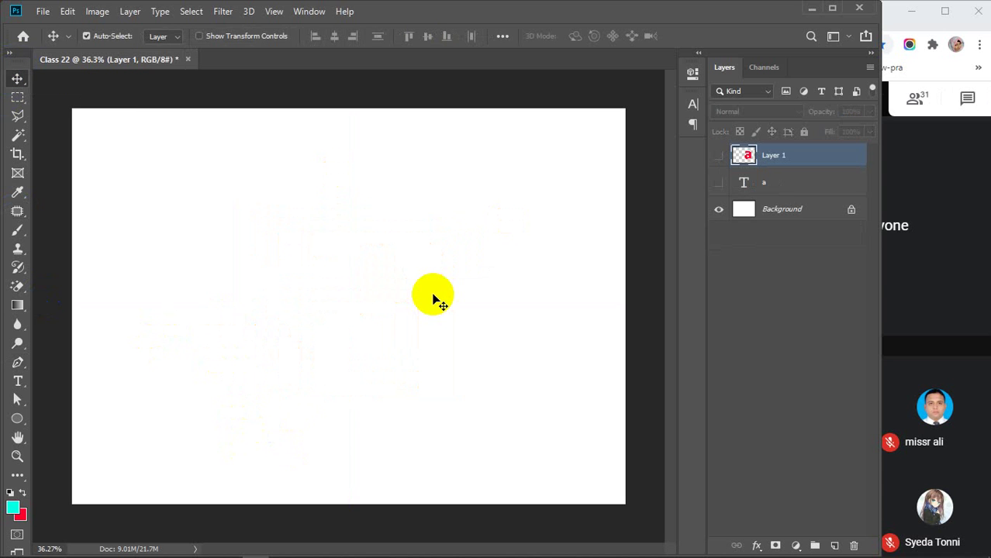
Activate the Pen tool and set it back to Shape mode
drag(13, 370, 87, 363)
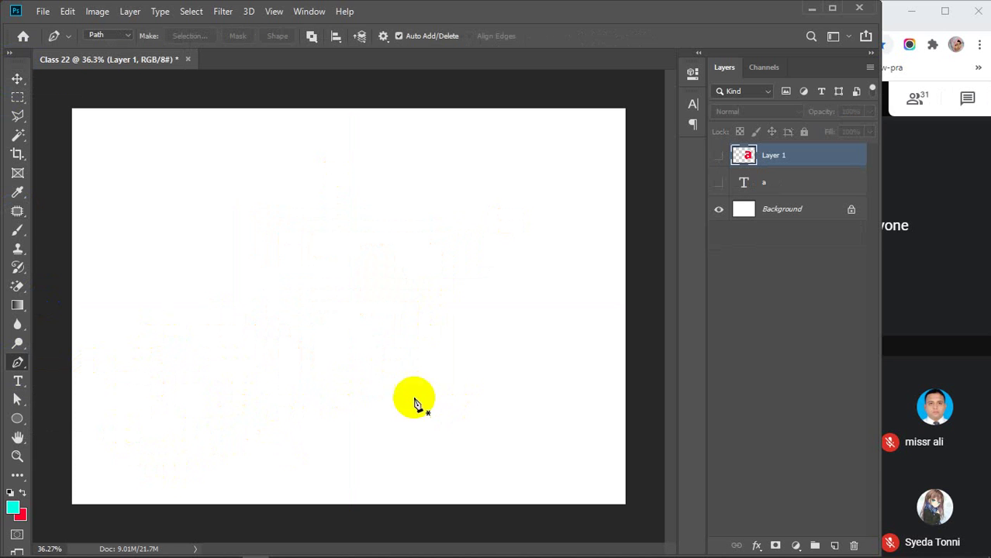
click(131, 35)
click(111, 38)
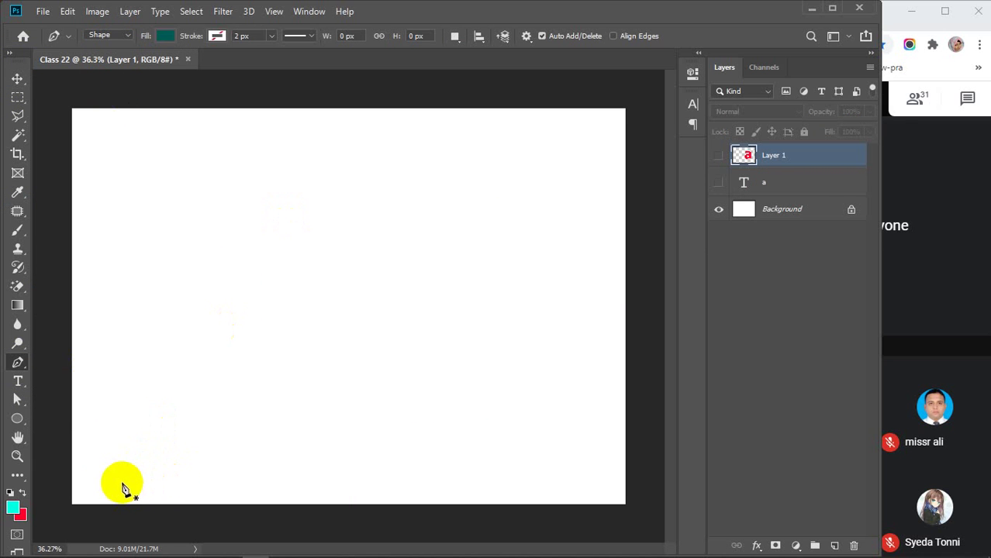
click(74, 503)
drag(173, 428, 234, 420)
drag(301, 414, 359, 360)
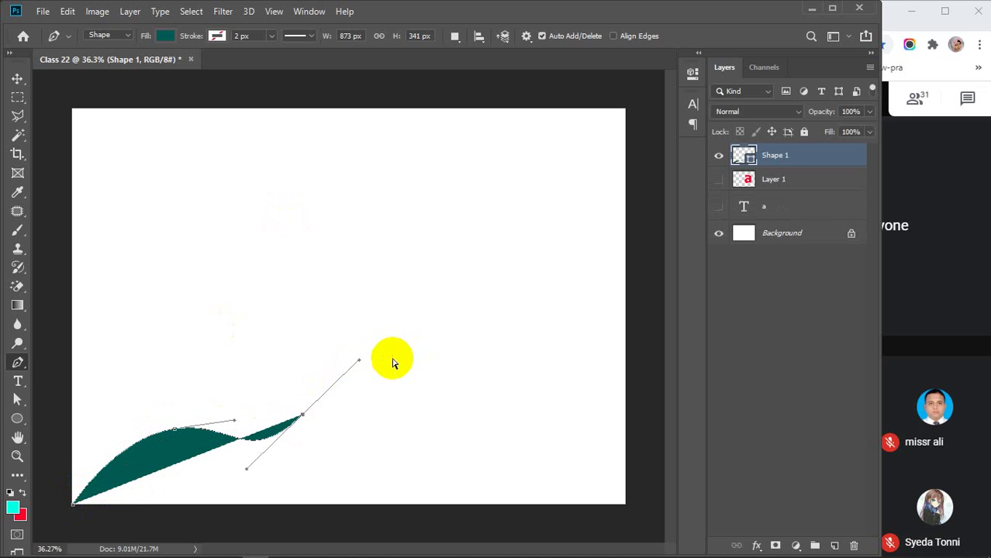
key(ctrl+z)
key(ctrl+z)
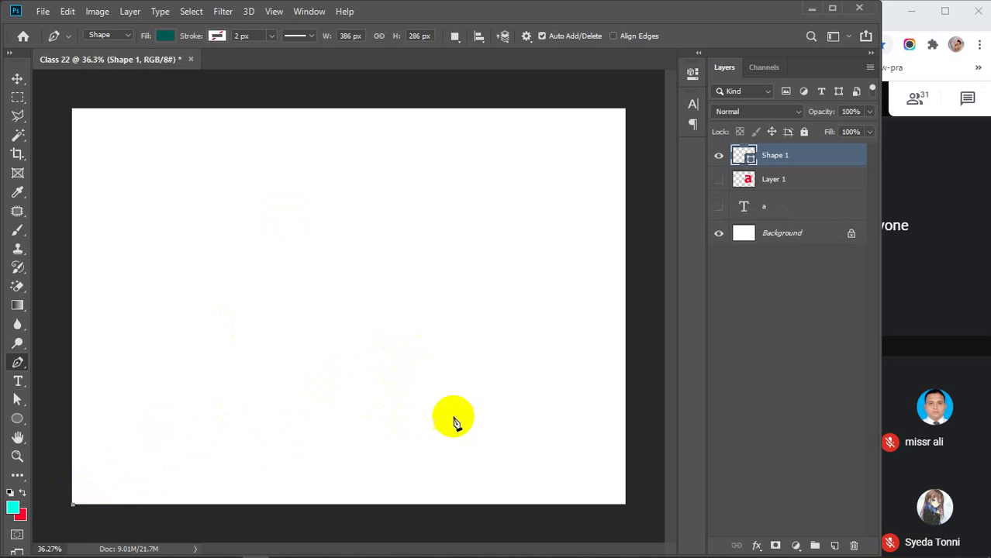
Draw a closed wave shape across the canvas's lower part, extending past its edges, about 2201 by 754 px, and deselect it
drag(436, 413, 711, 471)
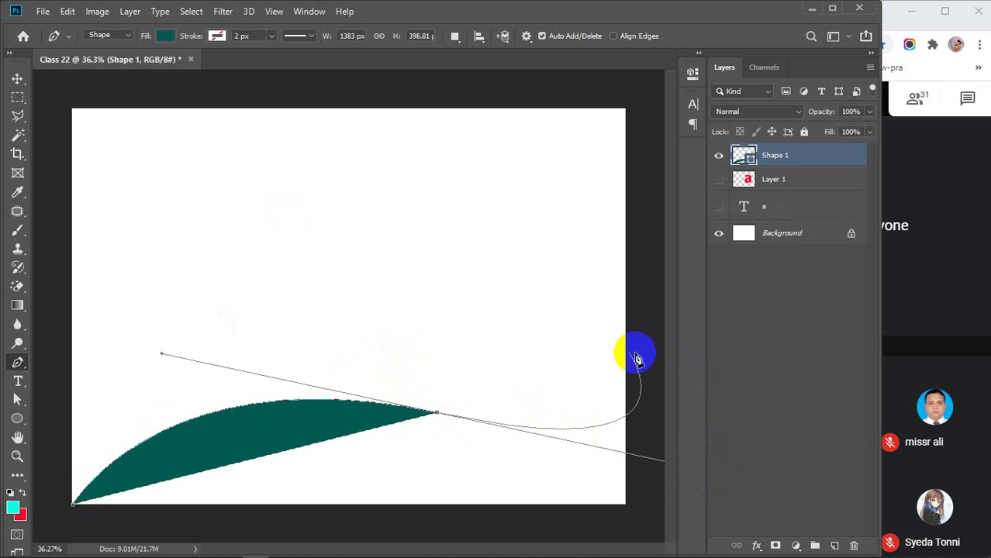
click(646, 330)
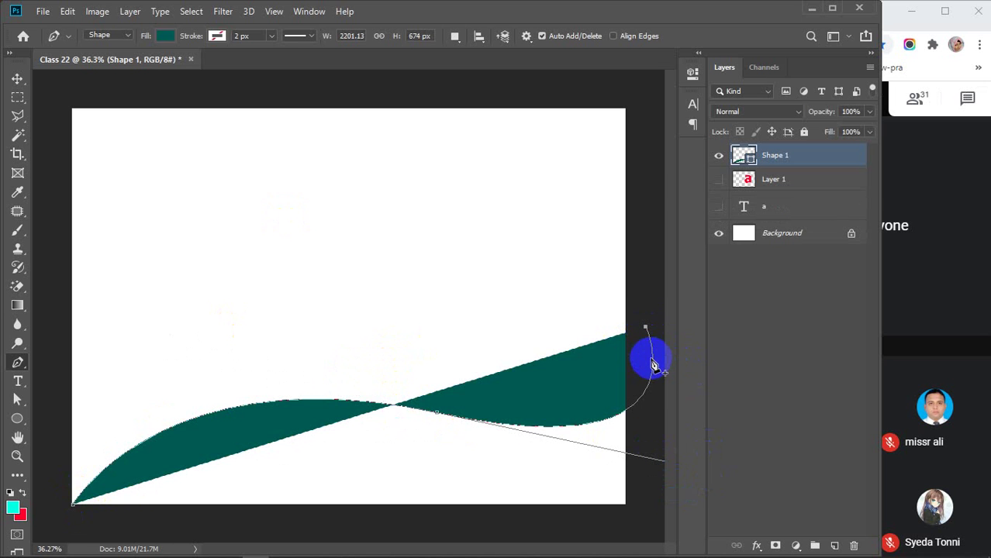
click(646, 525)
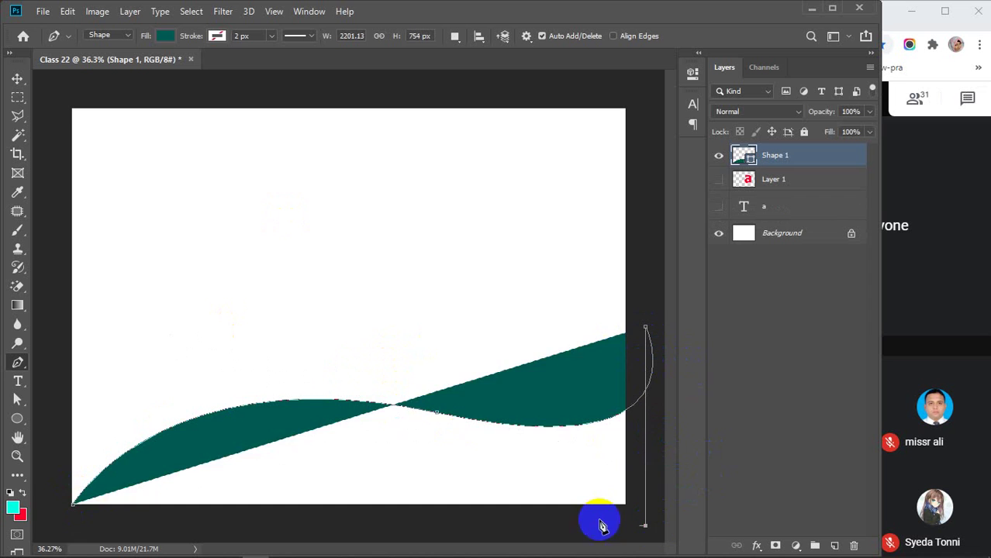
click(72, 526)
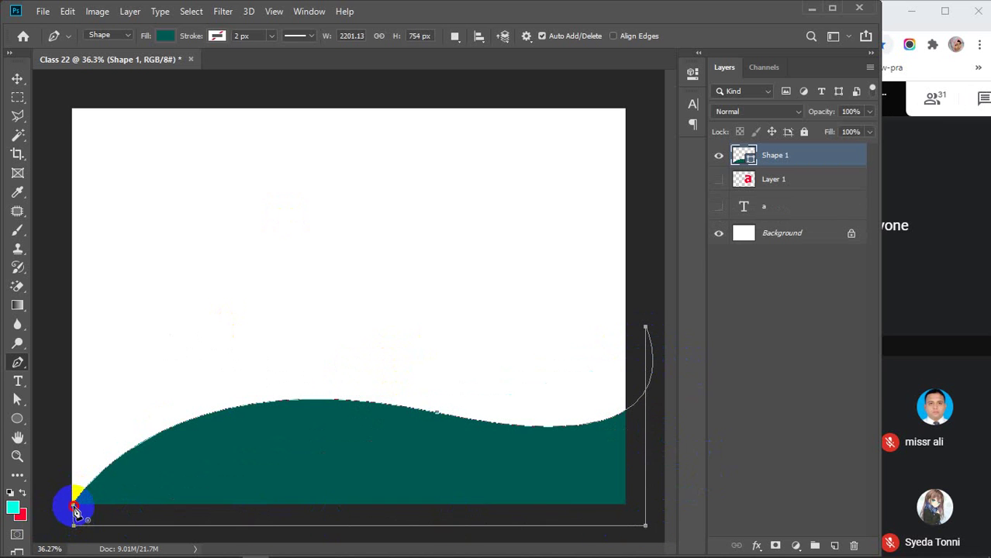
click(73, 504)
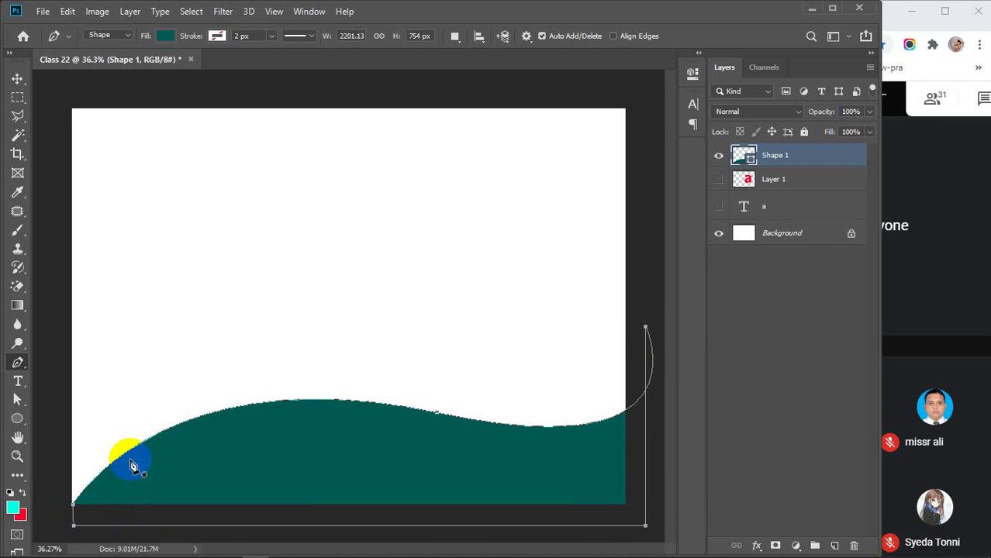
key(v)
click(53, 346)
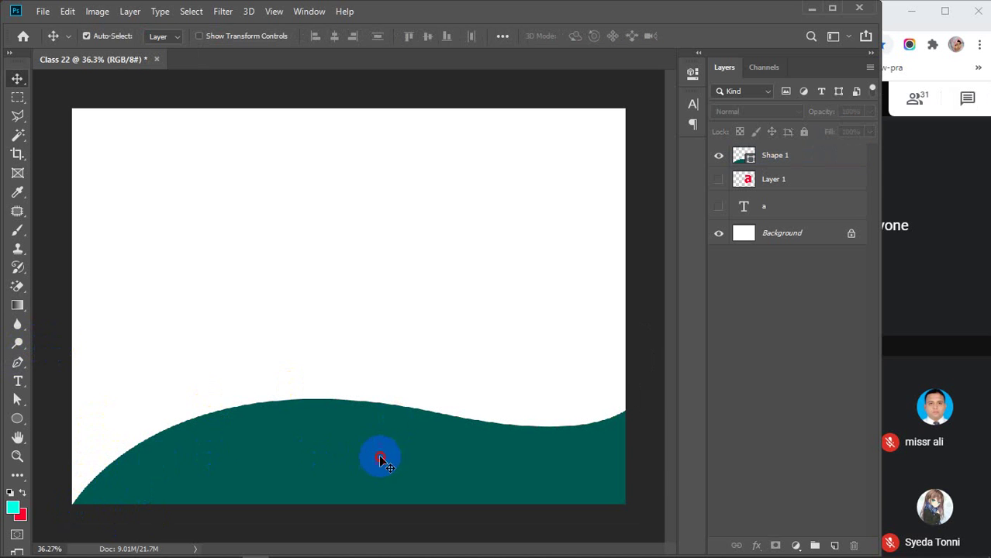
Try moving the wave up and to the left to reveal its parts beyond the canvas, and undo the move
drag(381, 458, 332, 390)
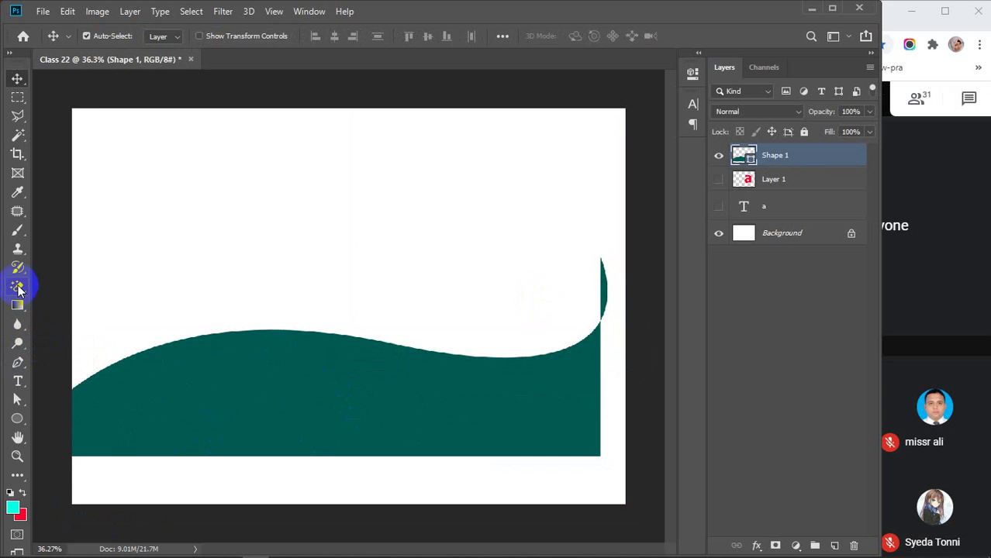
click(17, 286)
click(68, 284)
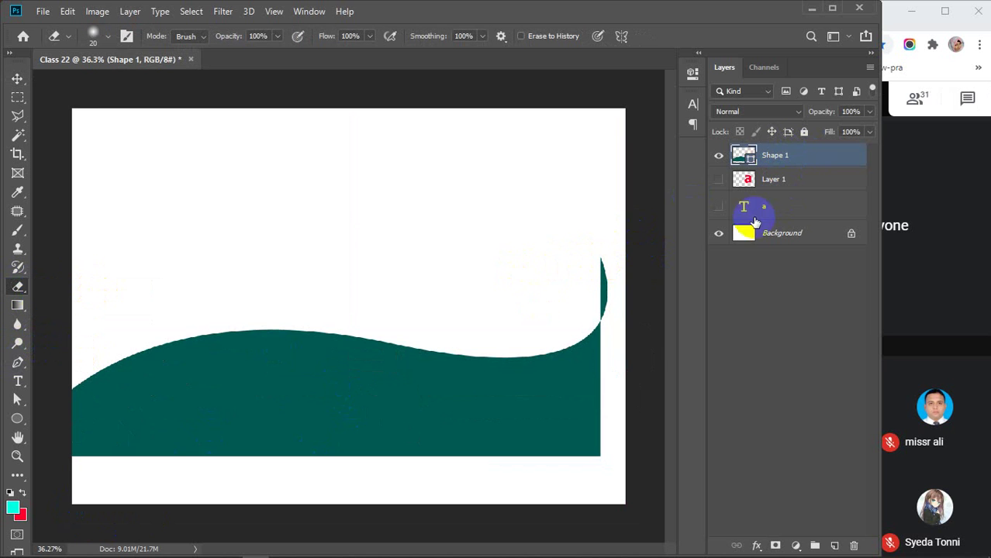
key(ctrl+z)
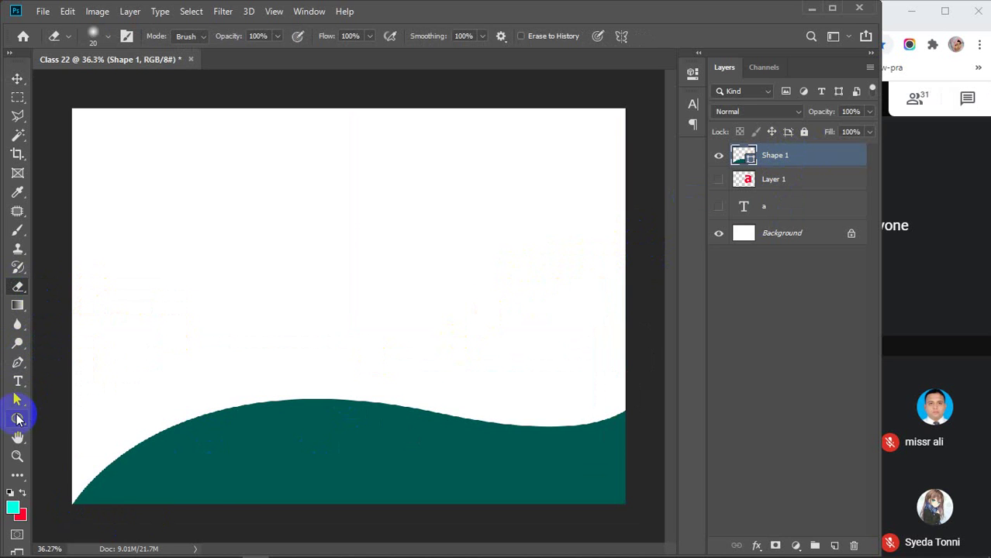
Return to the Pen tool and delete the wave shape's layer
click(18, 362)
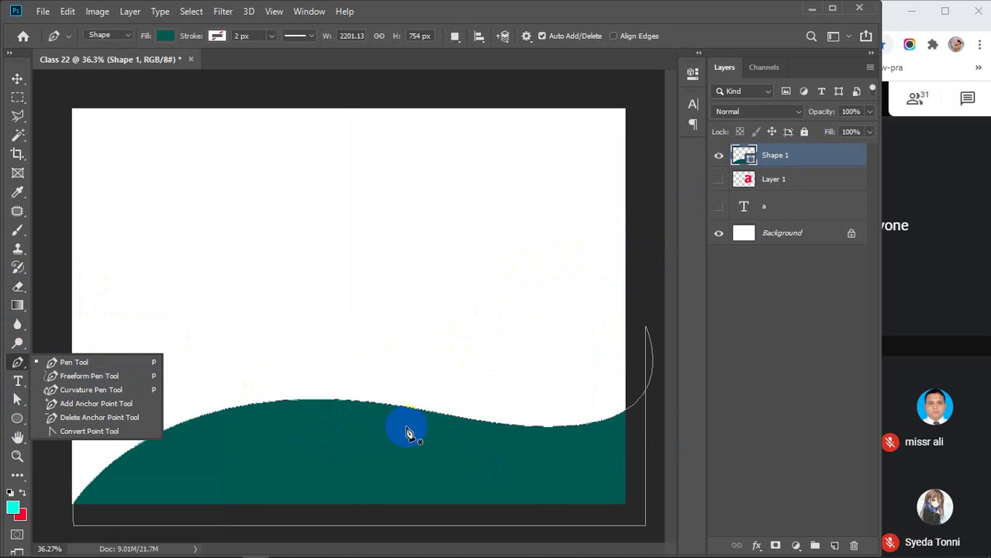
click(798, 157)
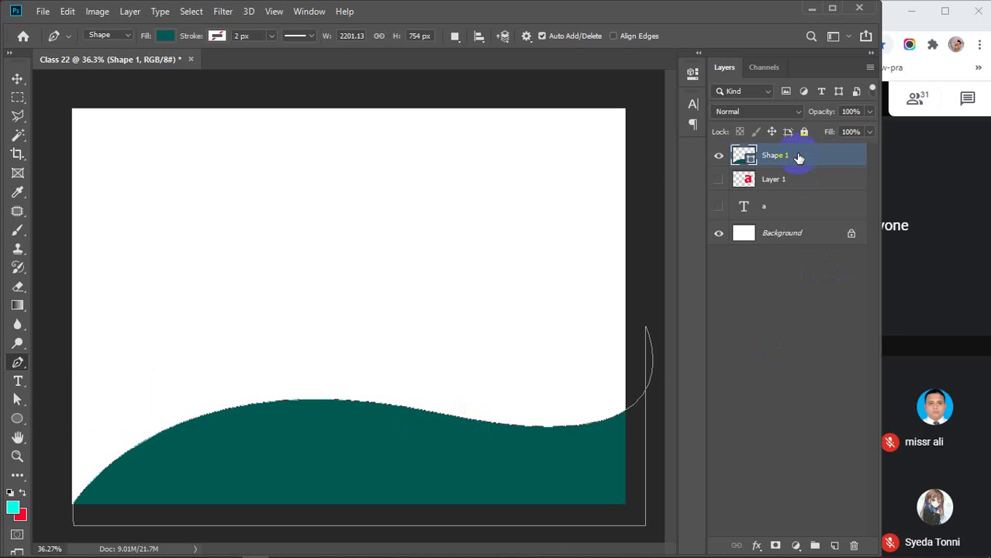
key(Delete)
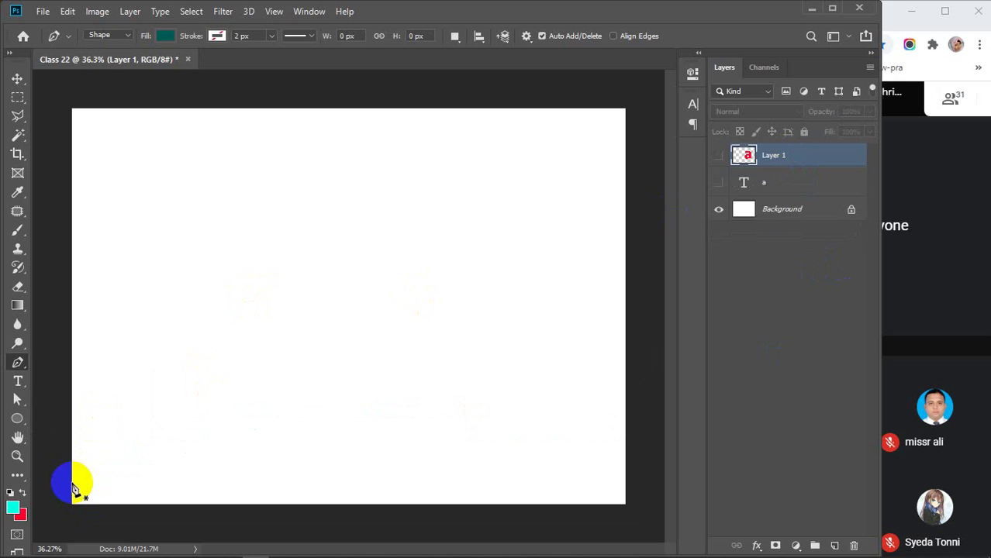
Draw a closed wave shape ending exactly on the canvas's side and lower edges, about 2094 by 440 px, with the Pen tool
click(73, 481)
drag(296, 409, 462, 441)
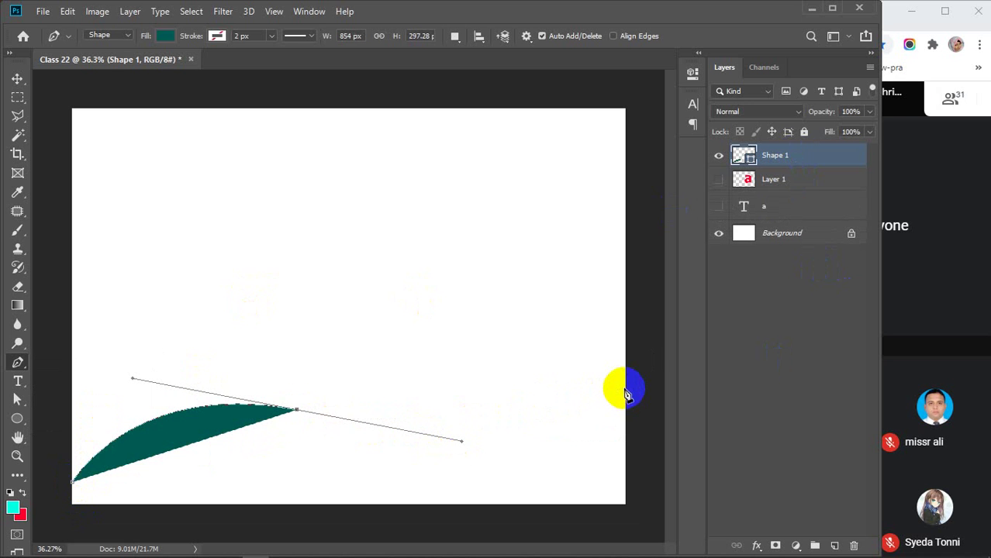
drag(623, 395, 660, 346)
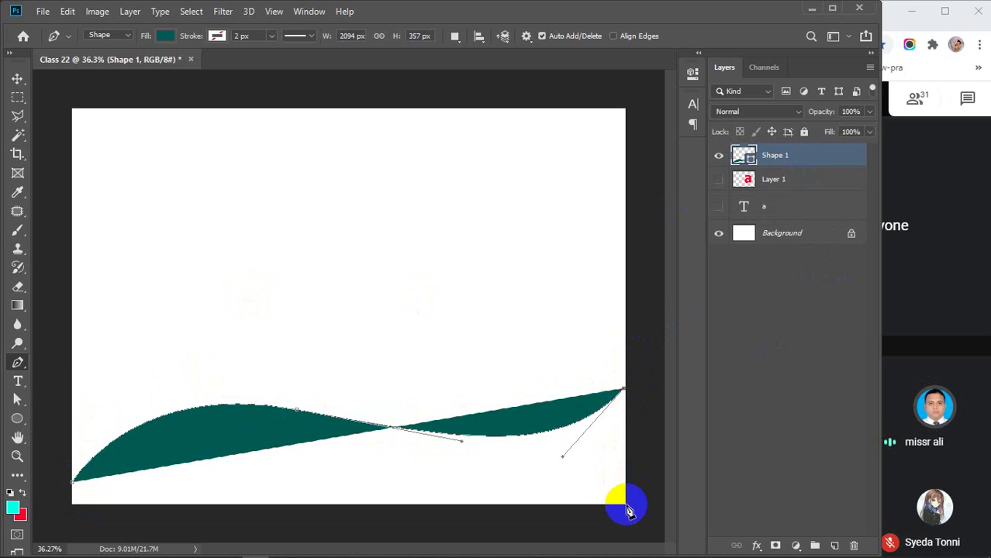
click(625, 505)
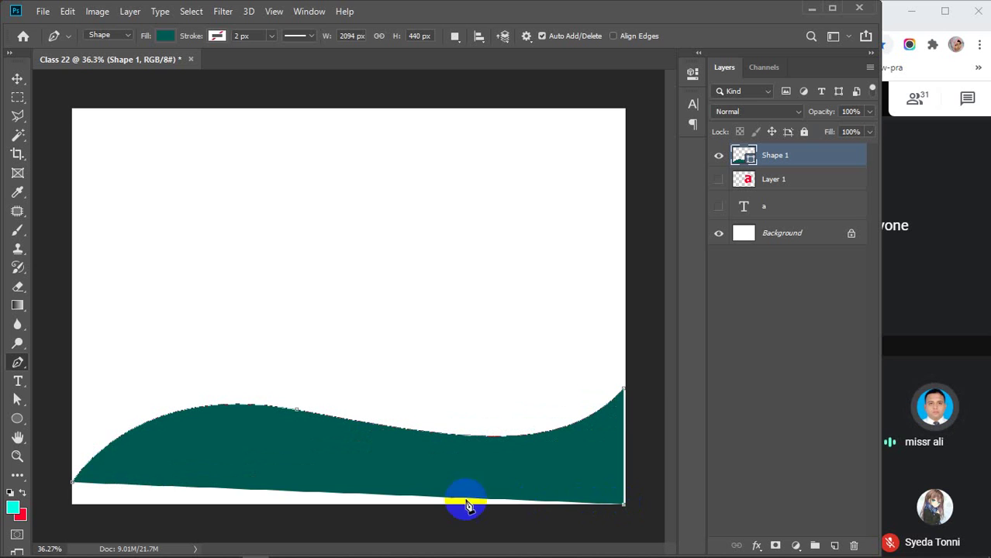
click(73, 504)
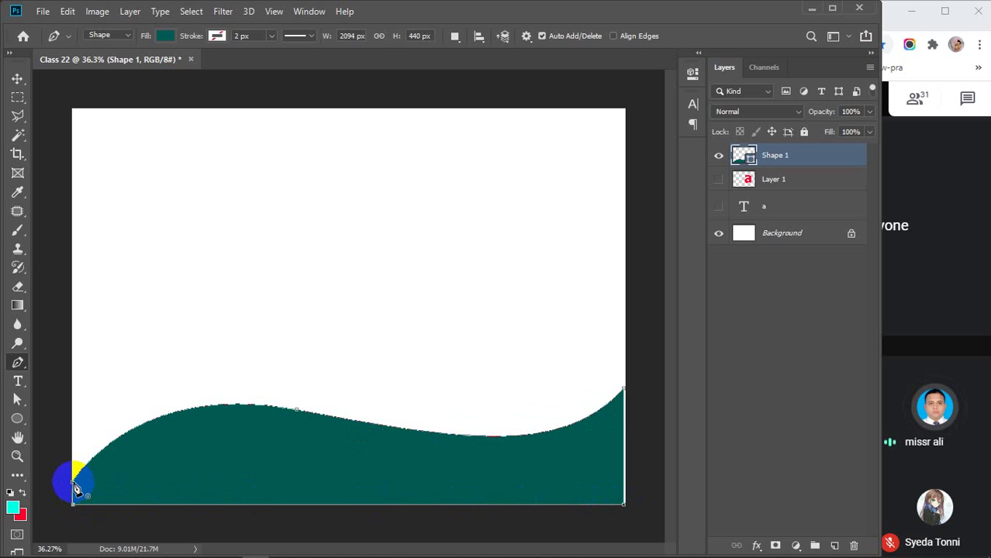
click(74, 483)
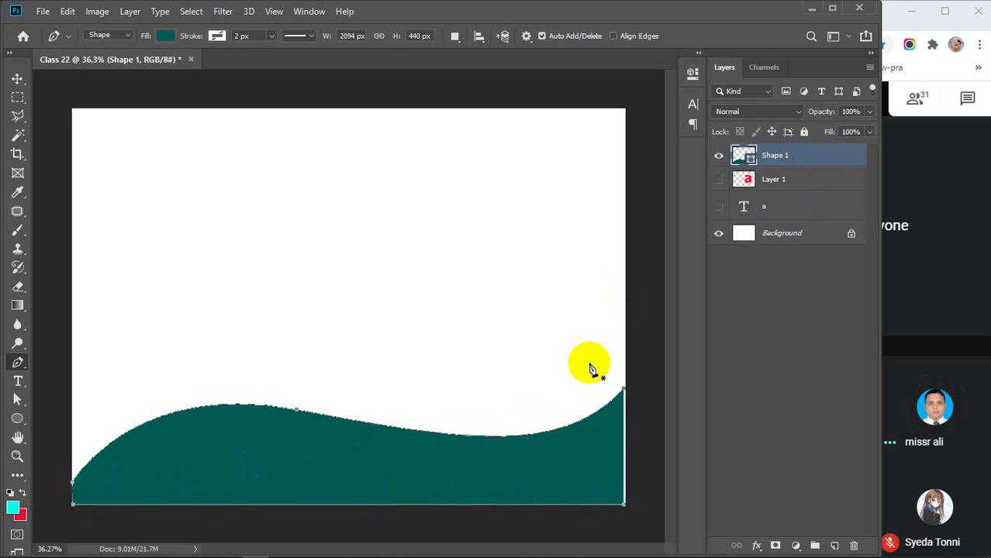
Try to move the new wave shape with the Move tool, and dismiss the error message
key(v)
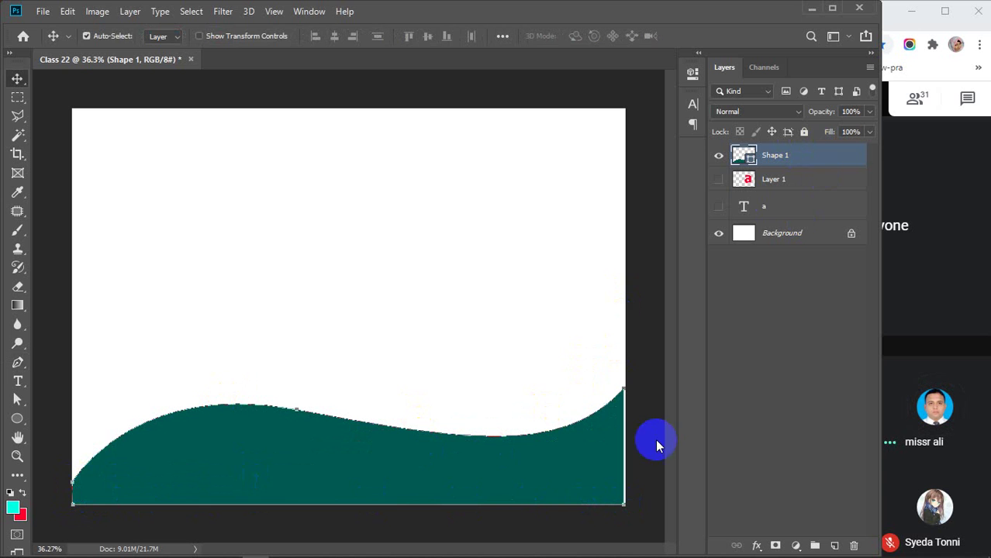
click(579, 447)
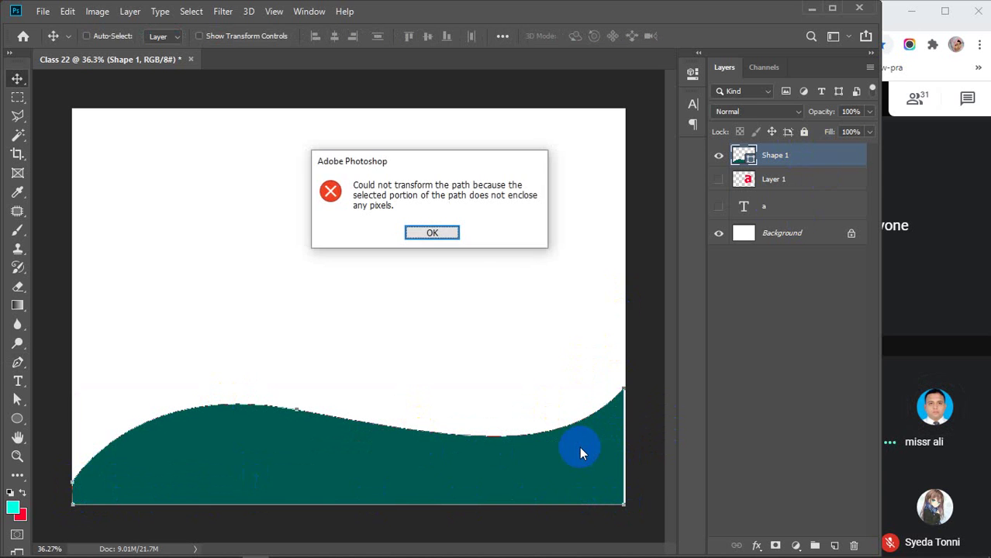
click(431, 233)
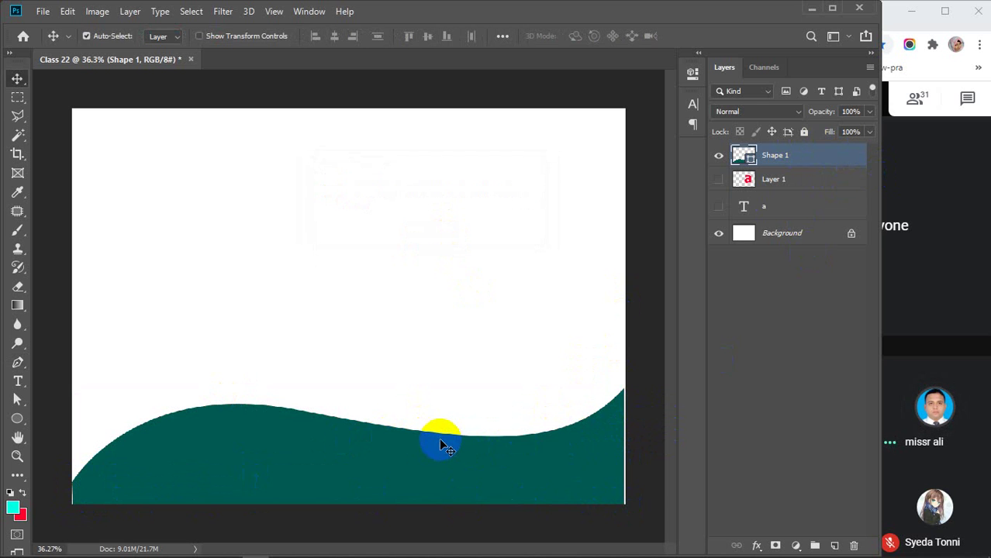
Rasterize the wave shape's layer
right_click(834, 155)
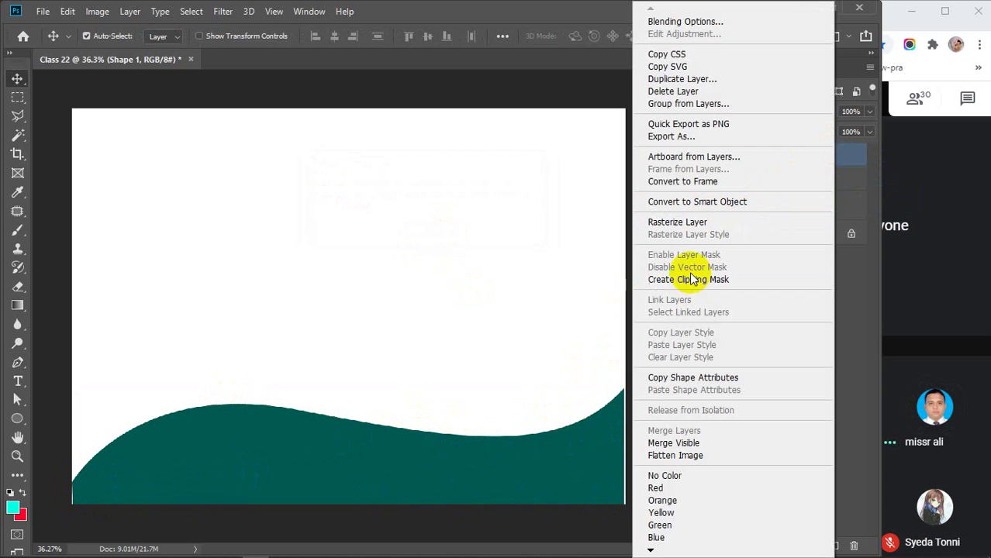
click(686, 223)
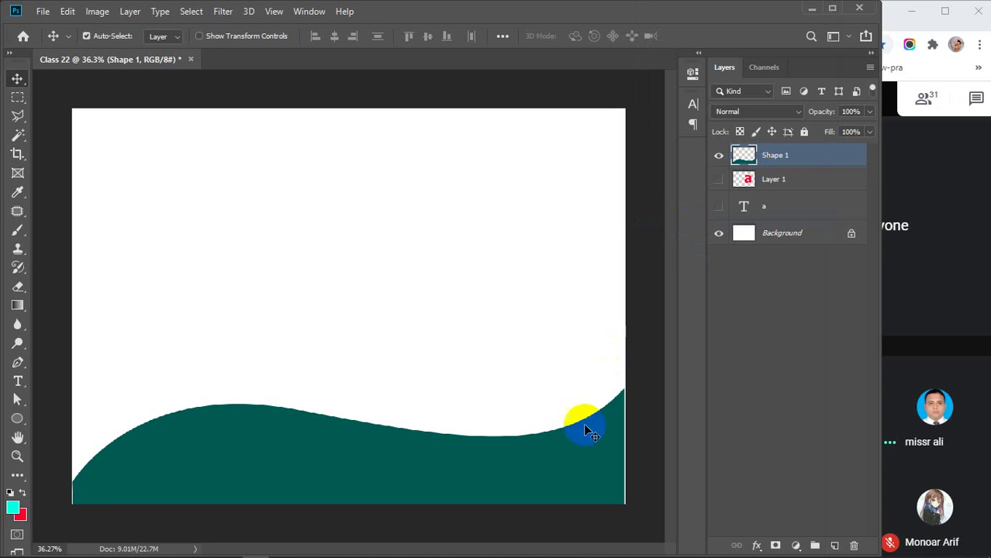
click(570, 457)
Free-transform the wave so it closes the gap at the canvas's right edge, and move it up above the lower edge
key(ctrl+t)
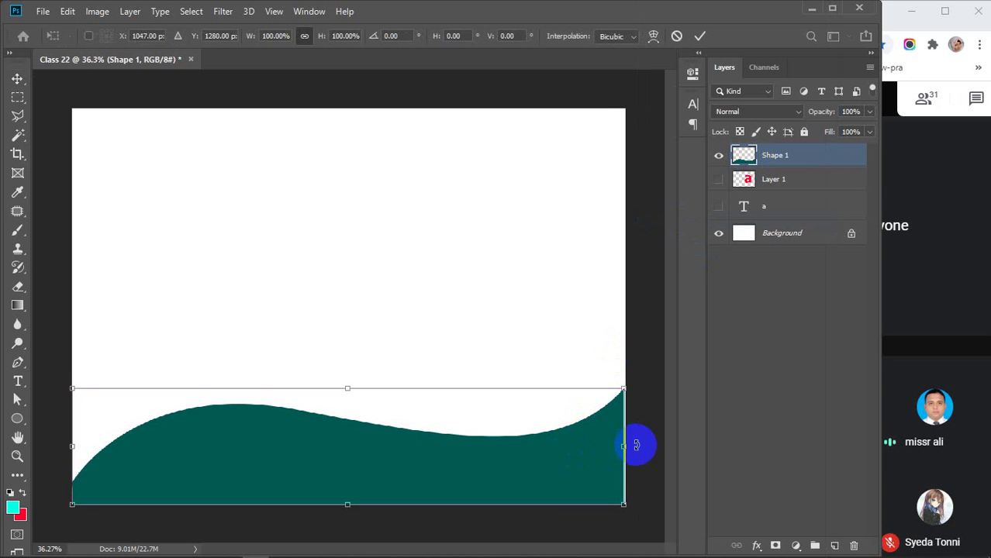
drag(626, 444, 631, 445)
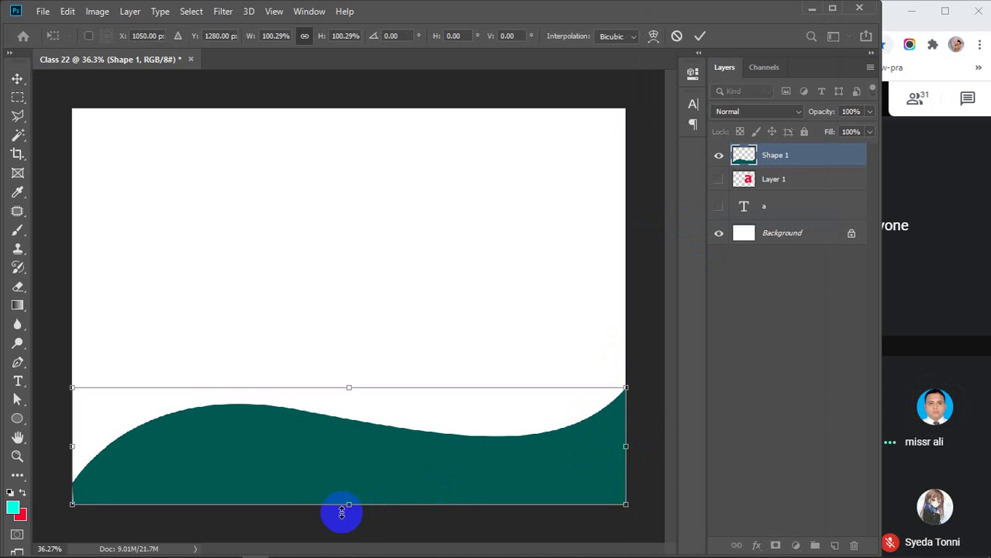
drag(349, 508, 349, 518)
drag(374, 482, 352, 435)
Erase a soft spot at the wave's crest with the Eraser tool
click(17, 285)
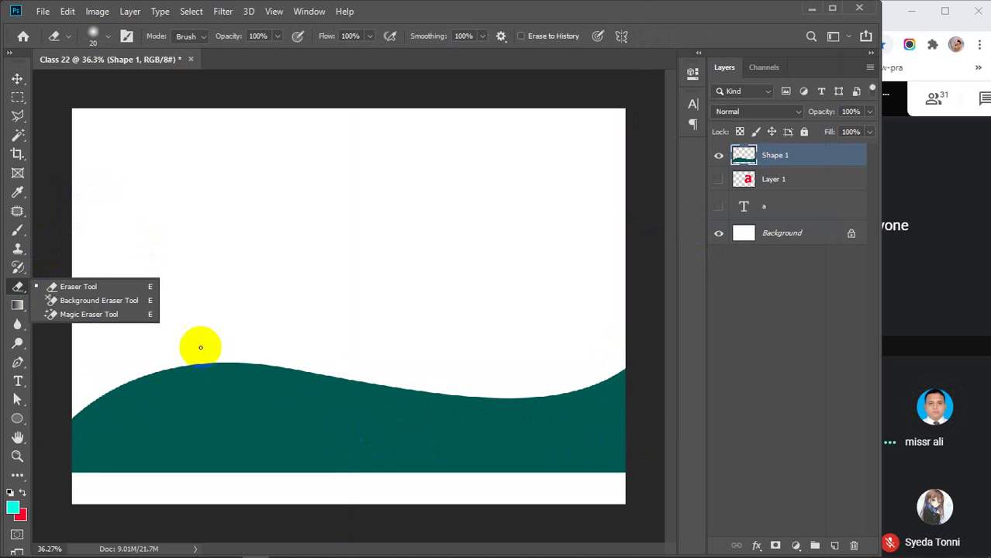
click(239, 364)
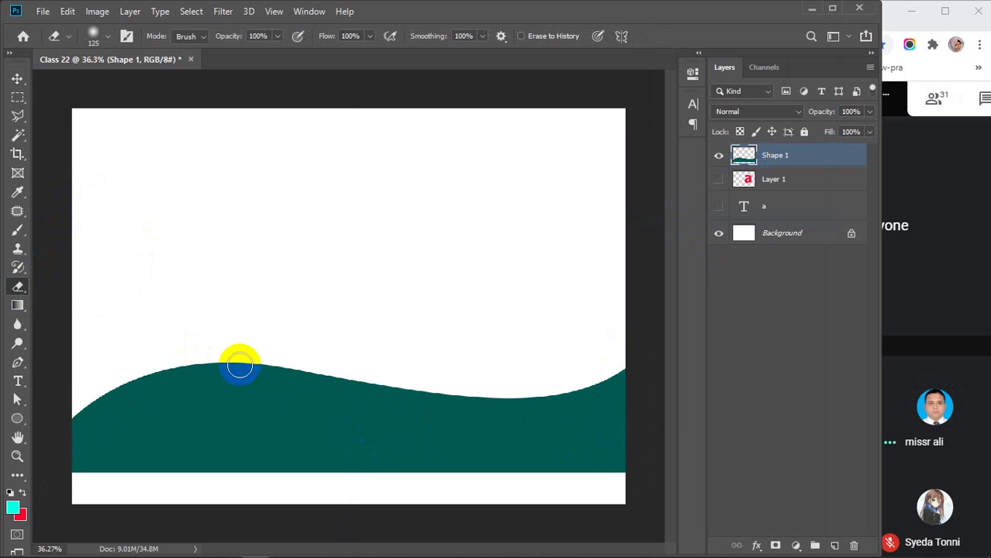
click(237, 369)
Enlarge the eraser to 250 px, choose a hard-edged round tip, and erase parts along the wave's upper edge
key(bracketright)
key(bracketright)
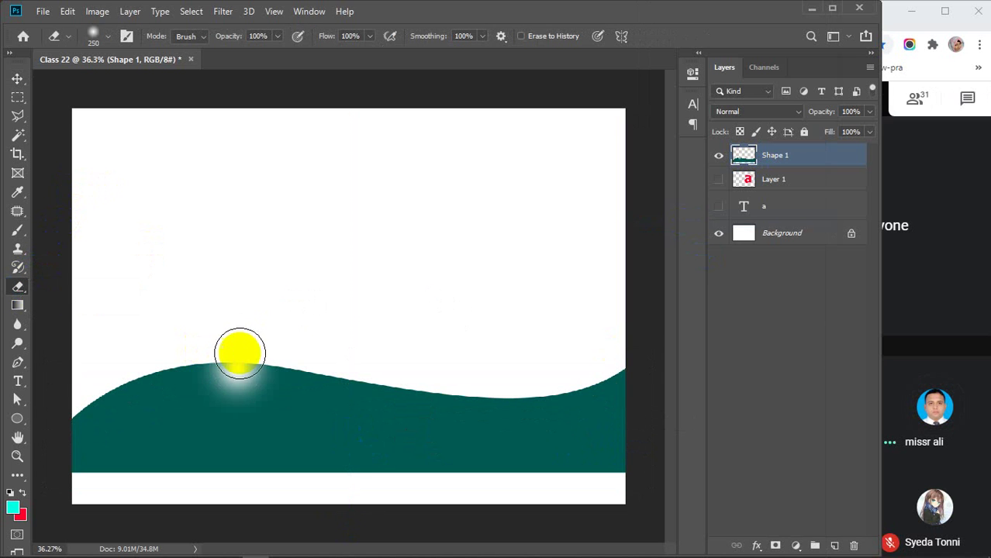
click(109, 39)
click(149, 146)
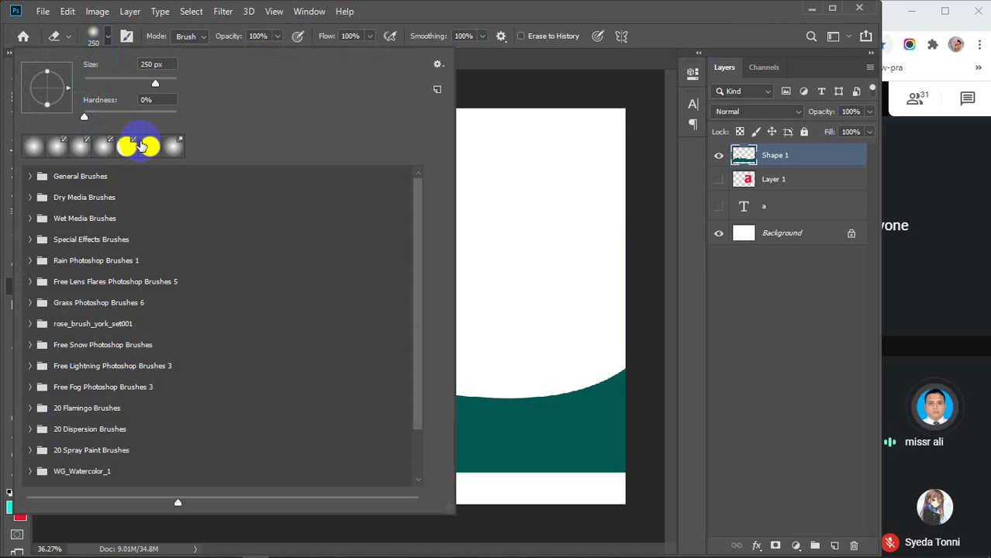
click(108, 37)
click(239, 372)
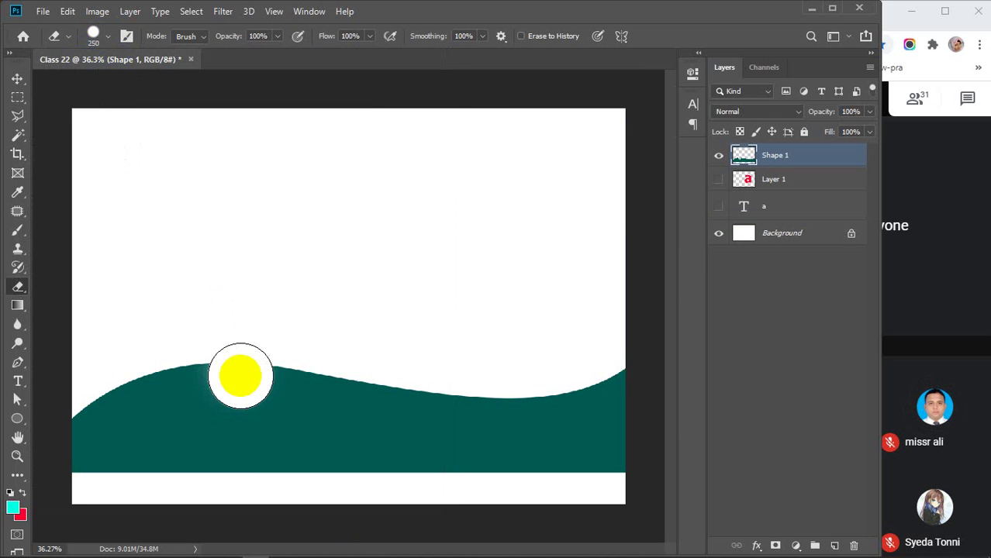
click(198, 378)
mouse_move(416, 396)
mouse_down()
mouse_move(274, 382)
mouse_move(514, 425)
mouse_move(517, 397)
mouse_move(364, 404)
mouse_up()
Delete the wave layer and the red letter's Layer 1, and show the text layer "a"
key(Delete)
key(Delete)
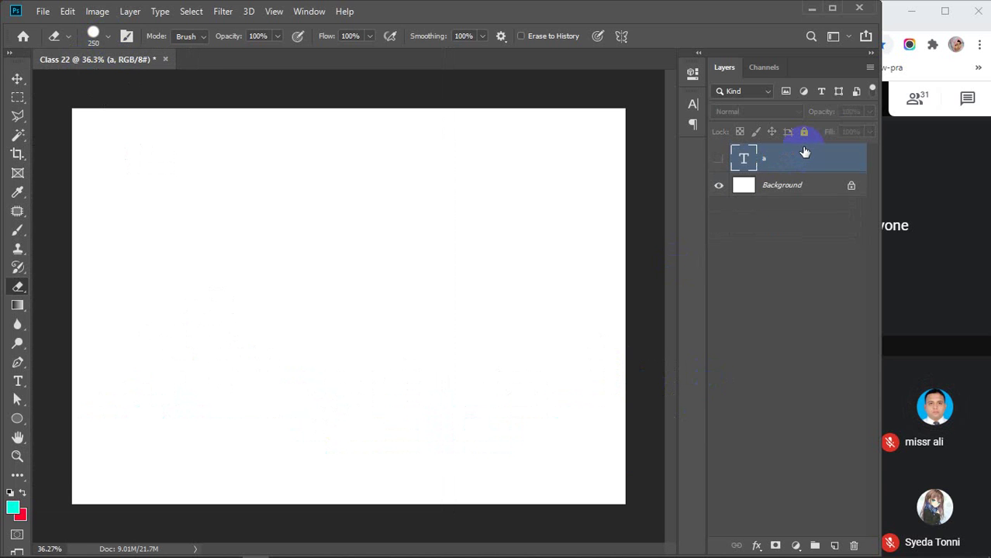
click(718, 159)
Move the orange letter "a" slightly down and to the right on the canvas with the Move tool
click(18, 79)
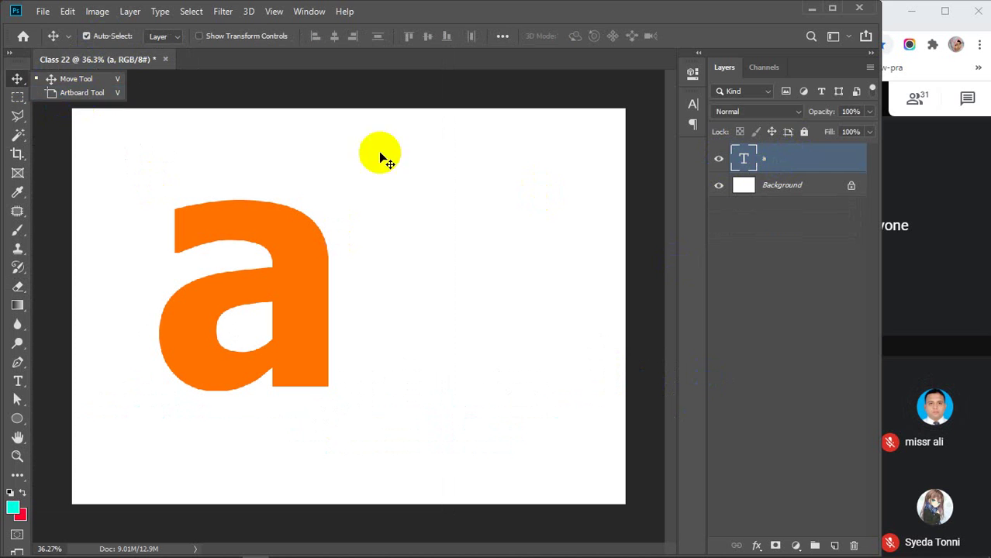
click(533, 223)
click(302, 291)
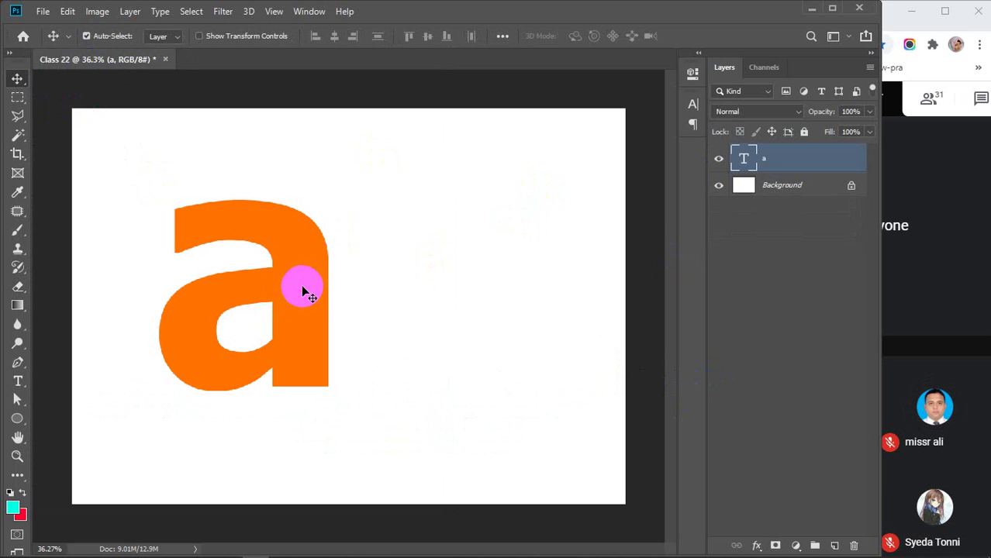
drag(302, 288, 323, 318)
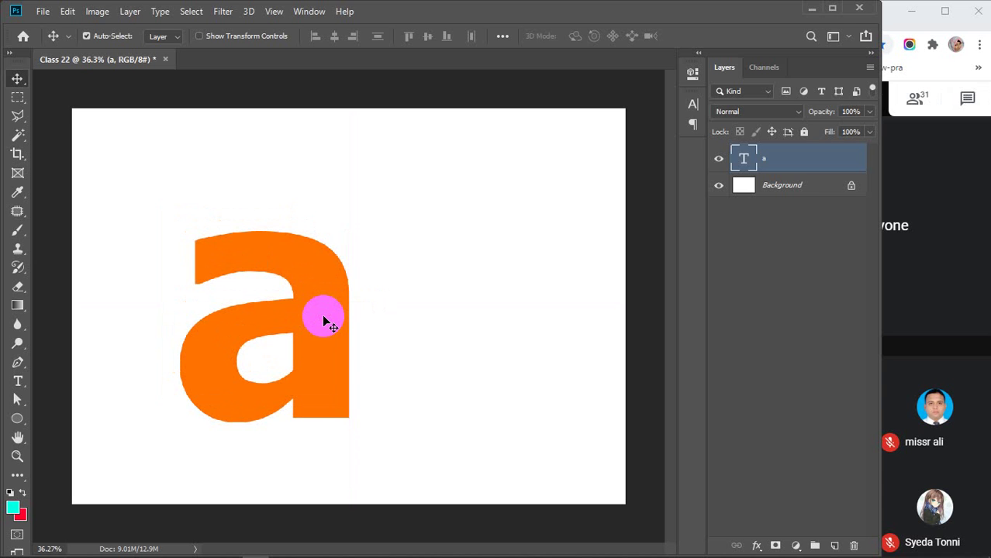
Undo the letter moves and the deletion of the red letter's Layer 1, and show both Layer 1 and the text layer "a"
drag(327, 353, 314, 349)
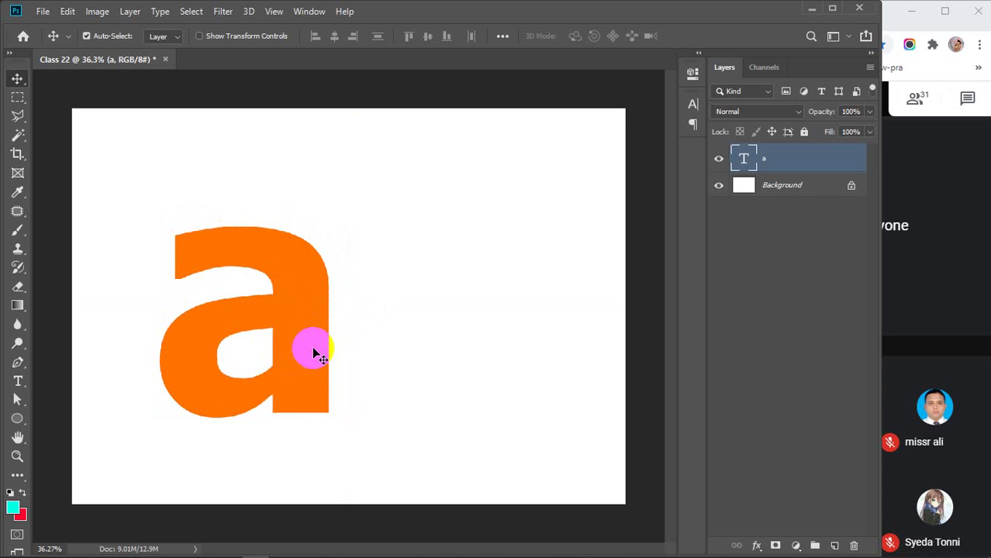
key(ctrl+comma)
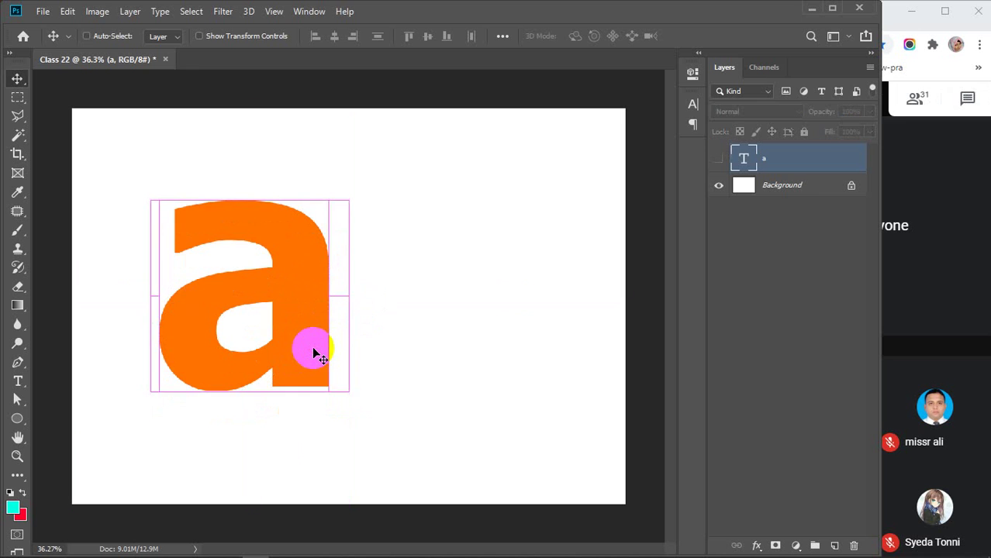
key(ctrl+alt+e)
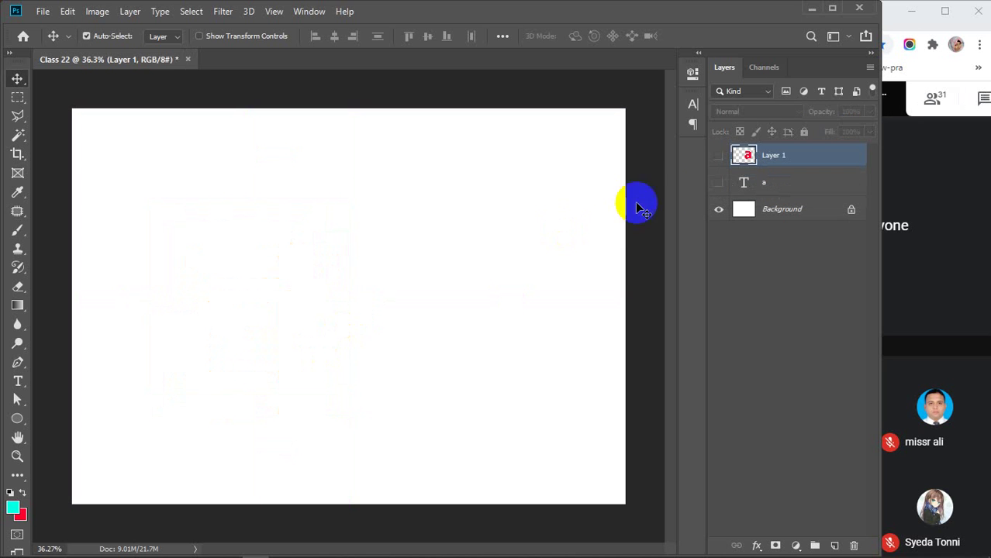
click(717, 182)
click(717, 156)
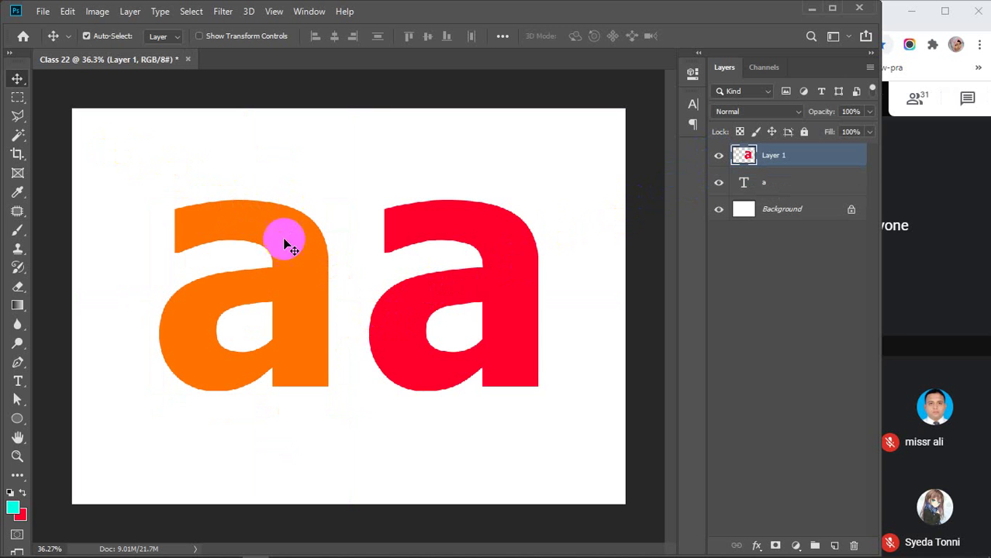
click(43, 11)
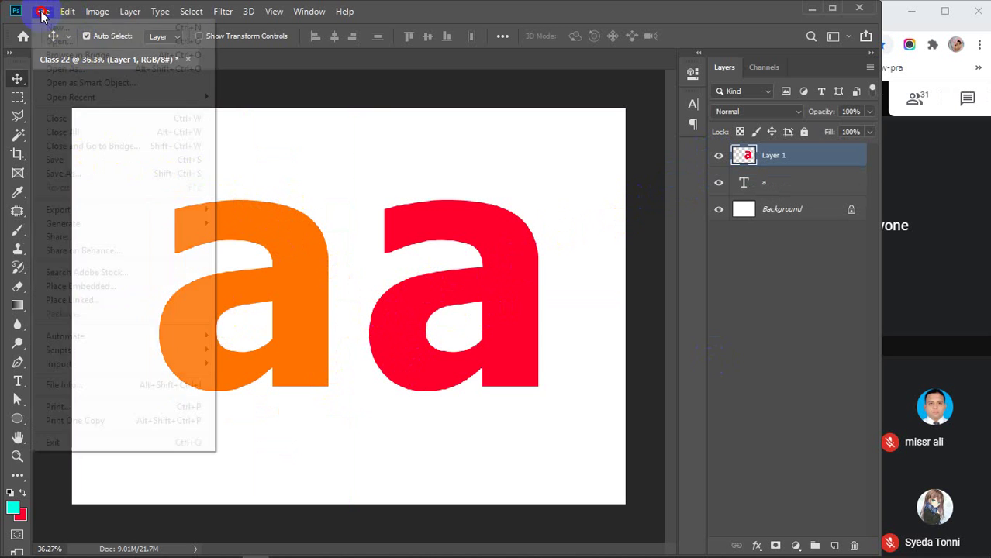
click(67, 173)
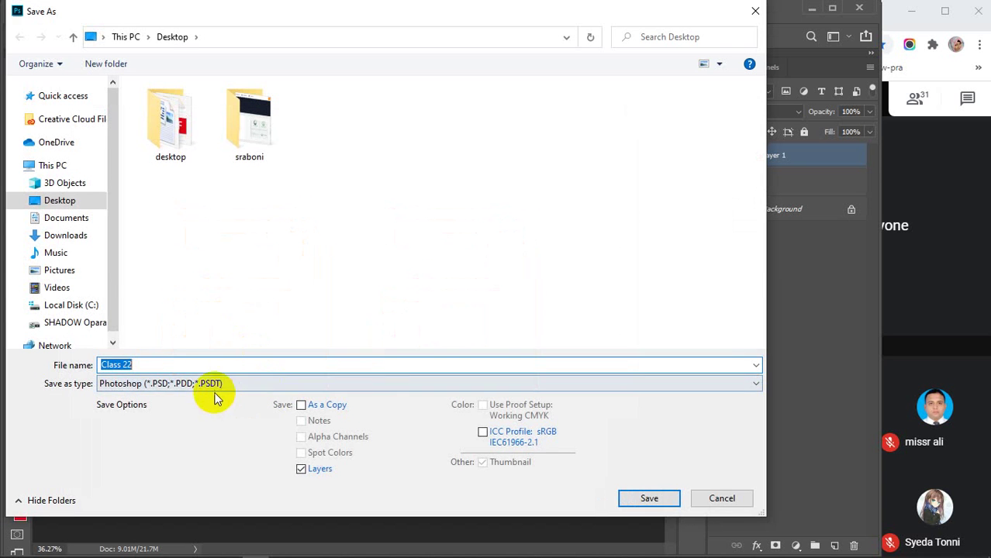
click(225, 384)
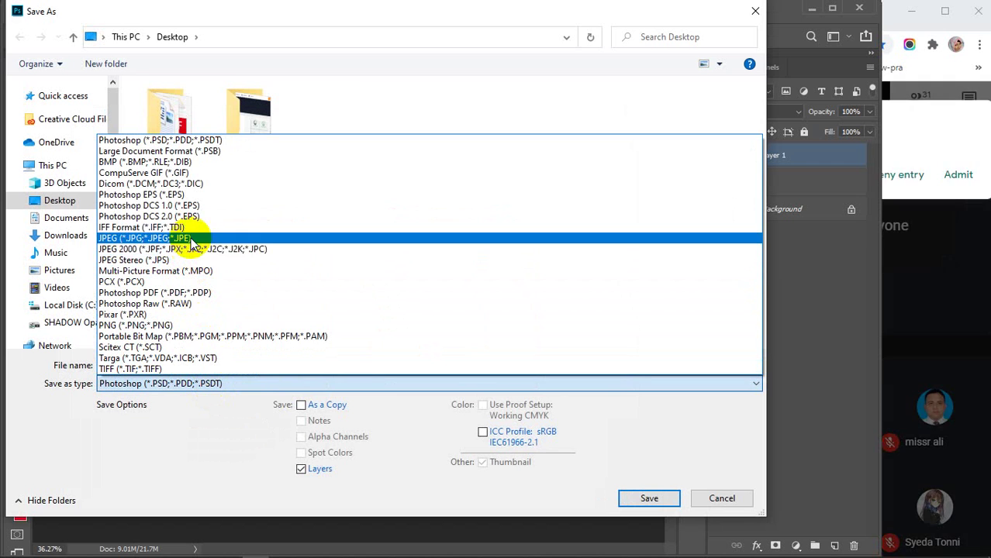
click(186, 238)
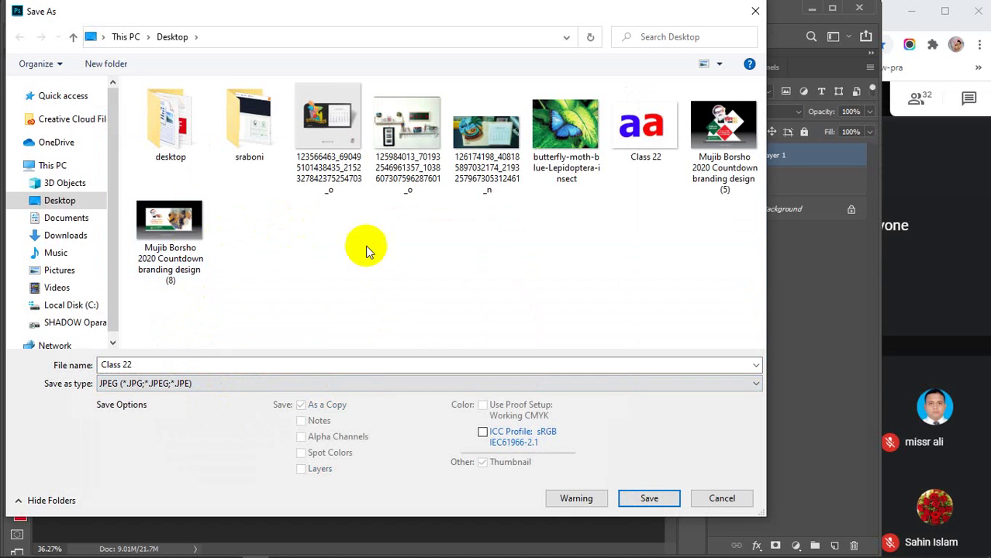
click(722, 497)
Hide Layer 1 and the text layer "a", and set the Pen tool's shape fill to orange
click(718, 155)
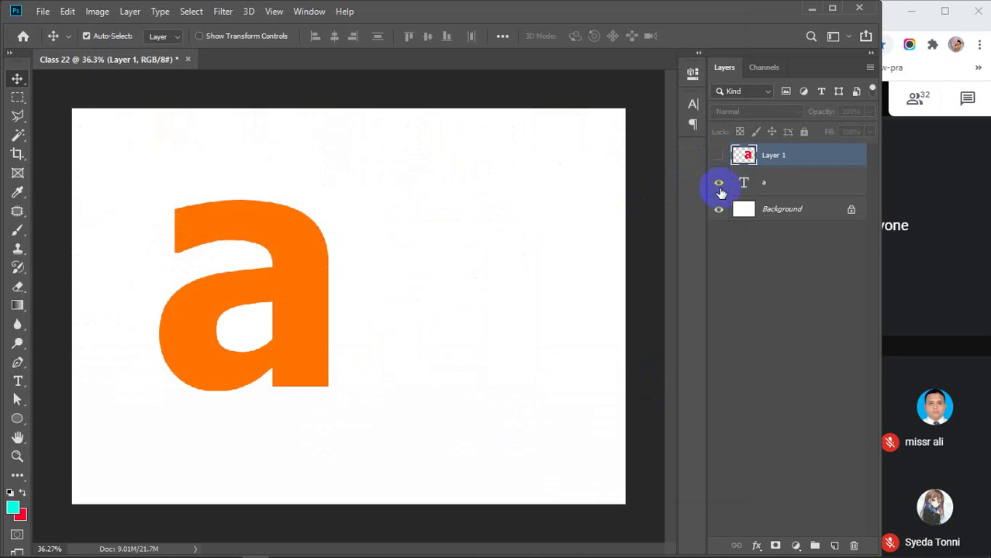
click(719, 182)
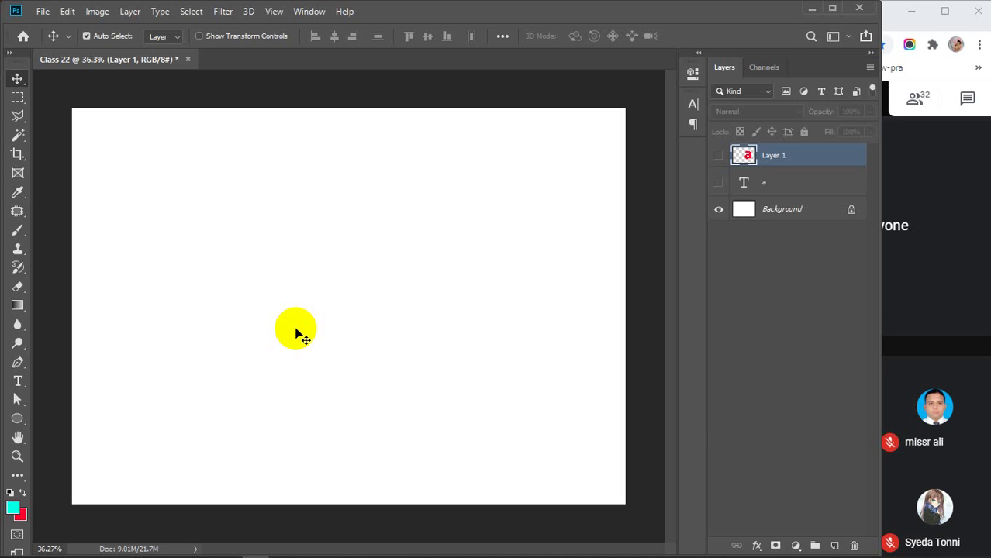
click(14, 365)
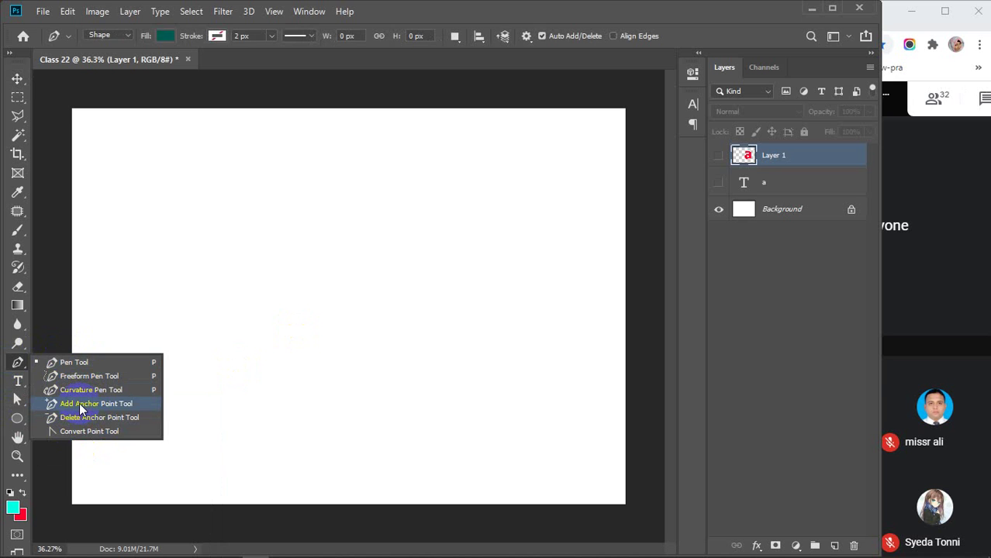
click(60, 360)
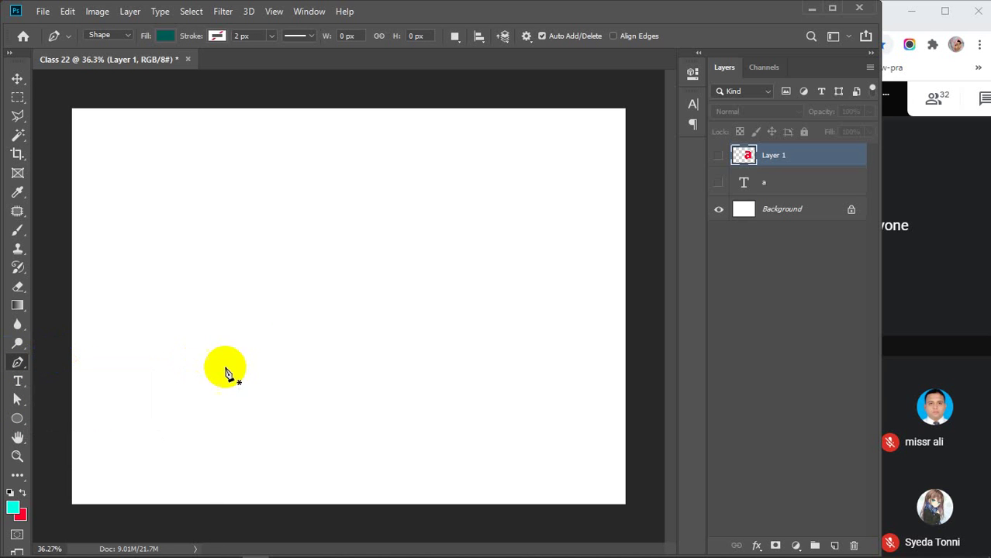
click(166, 37)
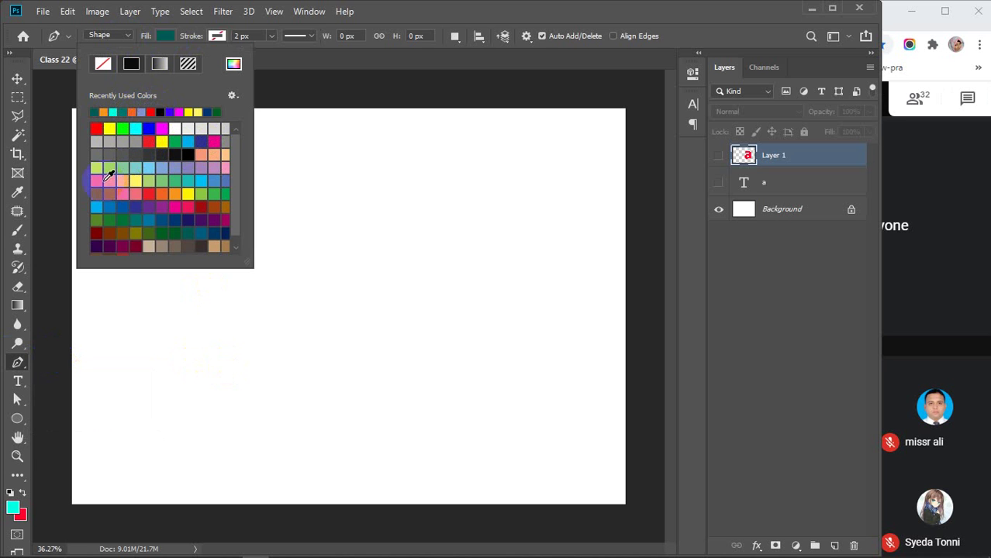
click(157, 194)
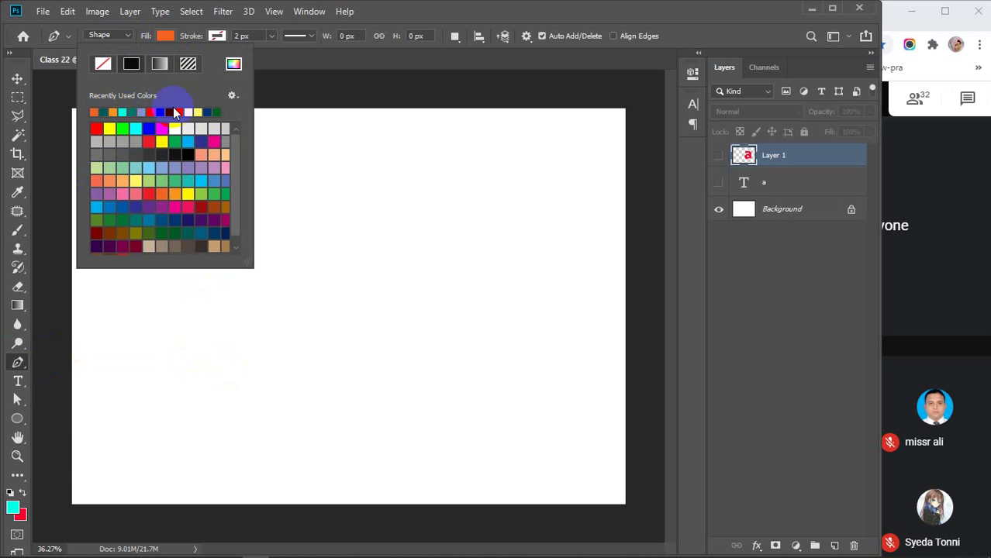
click(165, 35)
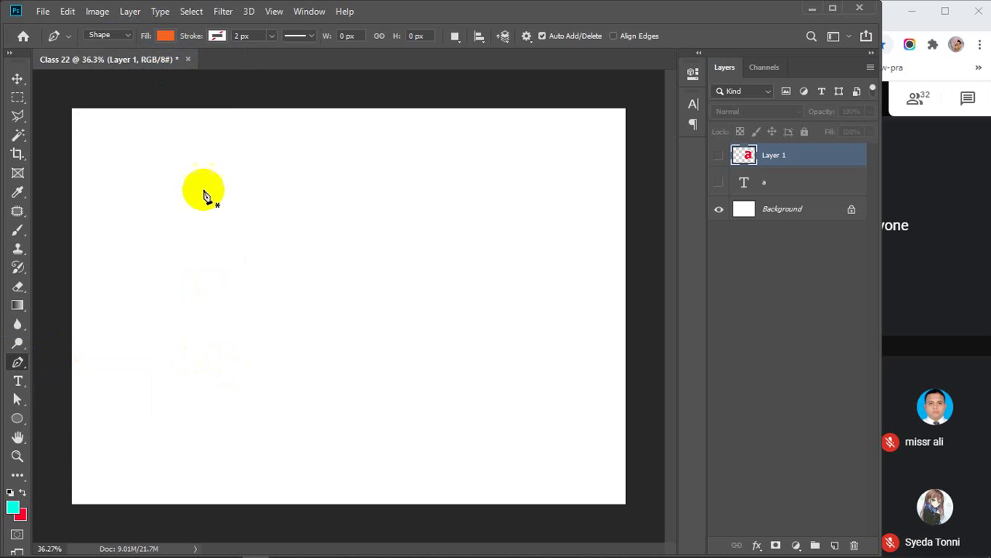
Draw the flower's upper-left petal as a curved Pen shape about 368 px wide and 417 px high, ending in a corner near the centre
click(303, 317)
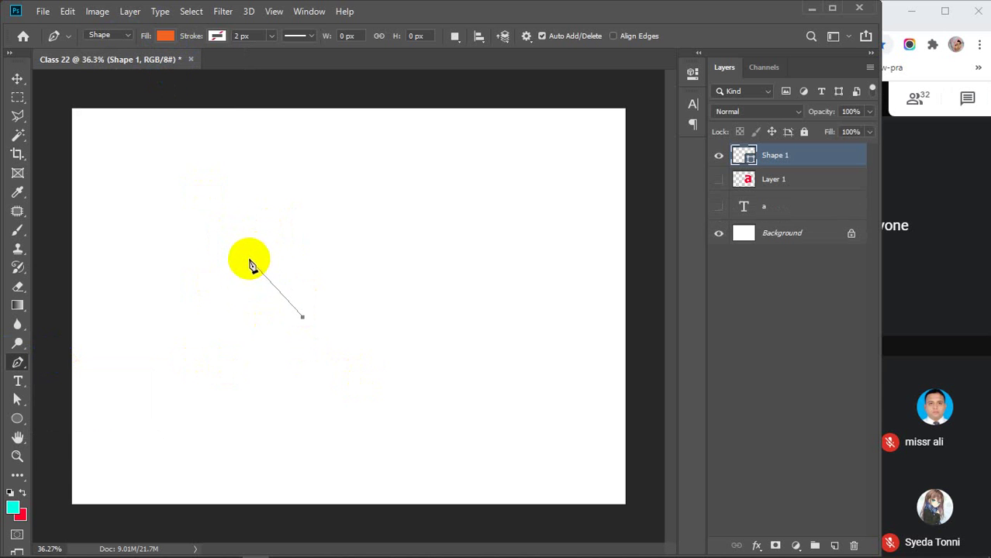
drag(245, 258, 257, 213)
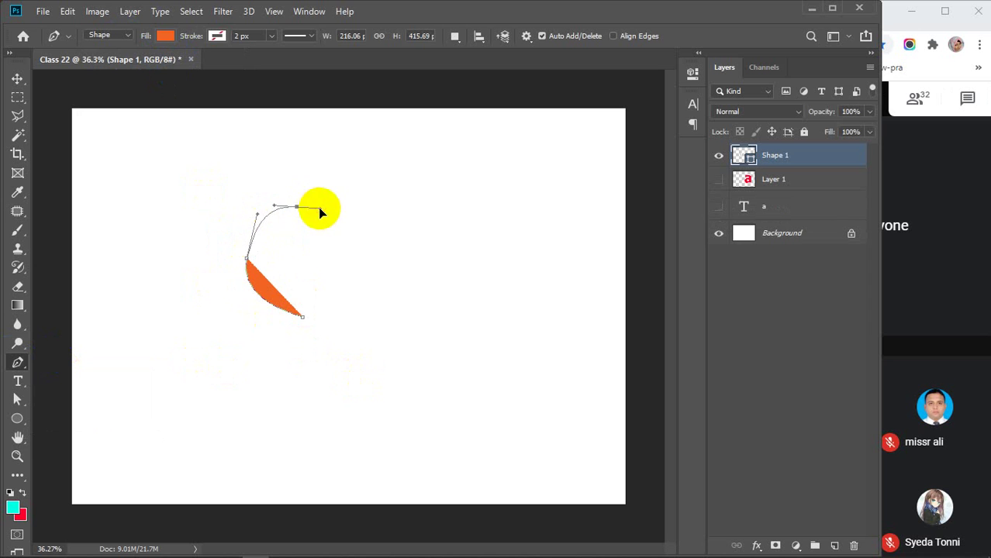
drag(319, 207, 320, 209)
drag(341, 287, 330, 344)
click(342, 289)
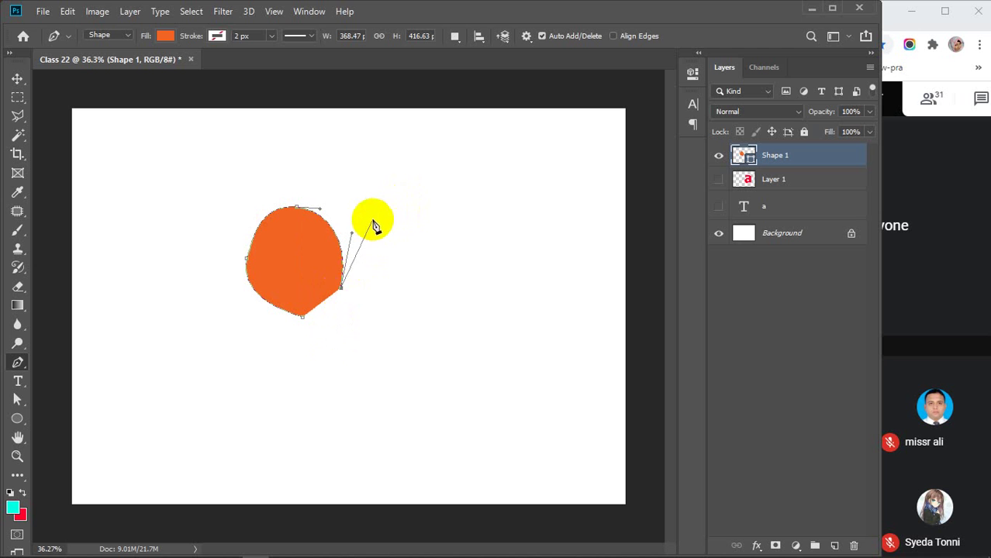
Draw the upper-right petal with curved segments, extending the shape to about 856 px wide and returning to the flower's centre
drag(387, 220, 421, 210)
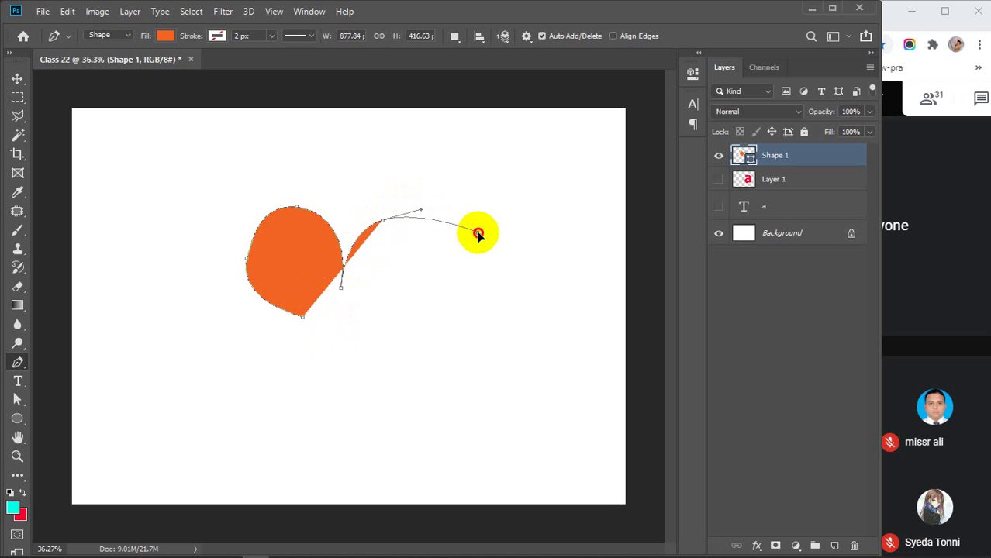
drag(490, 260, 487, 264)
key(ctrl+z)
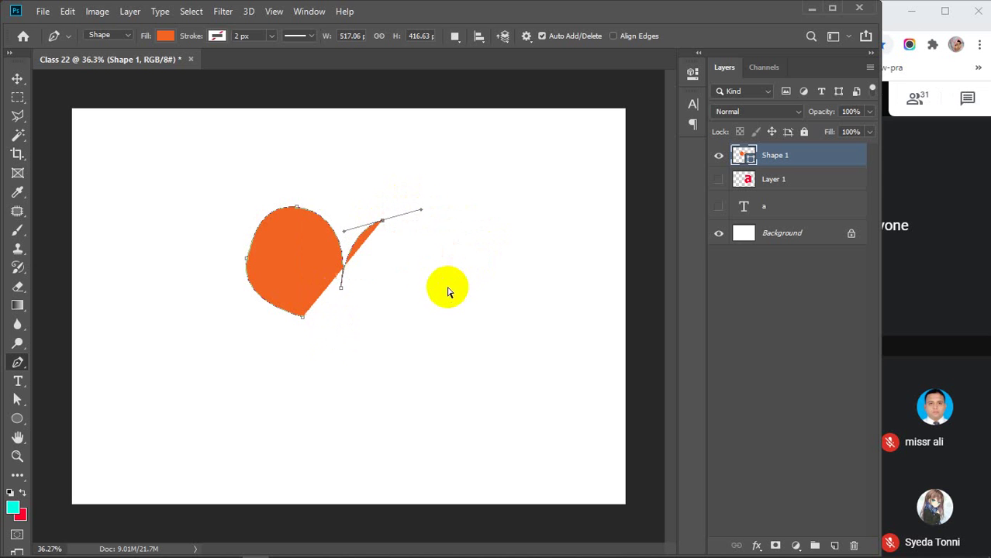
drag(450, 233, 460, 242)
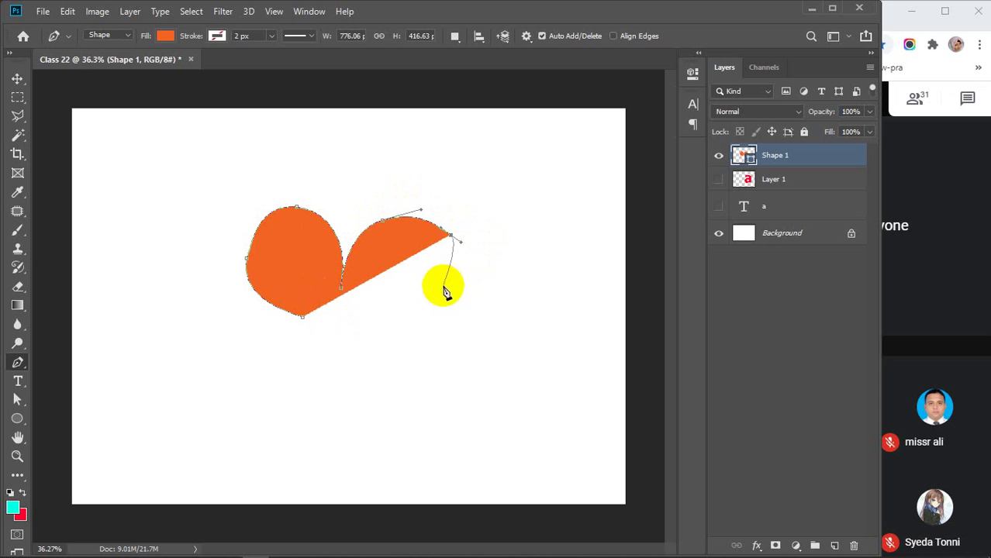
drag(460, 297, 376, 319)
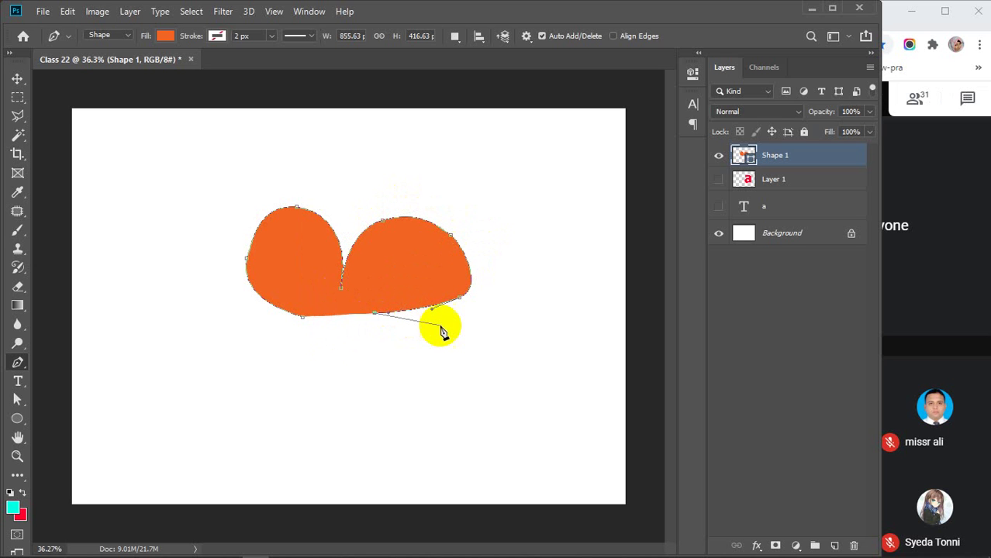
Draw the lower-right and bottom petals with curved segments, each returning to a pointed notch near the flower's centre
drag(448, 326, 474, 346)
drag(453, 393, 471, 389)
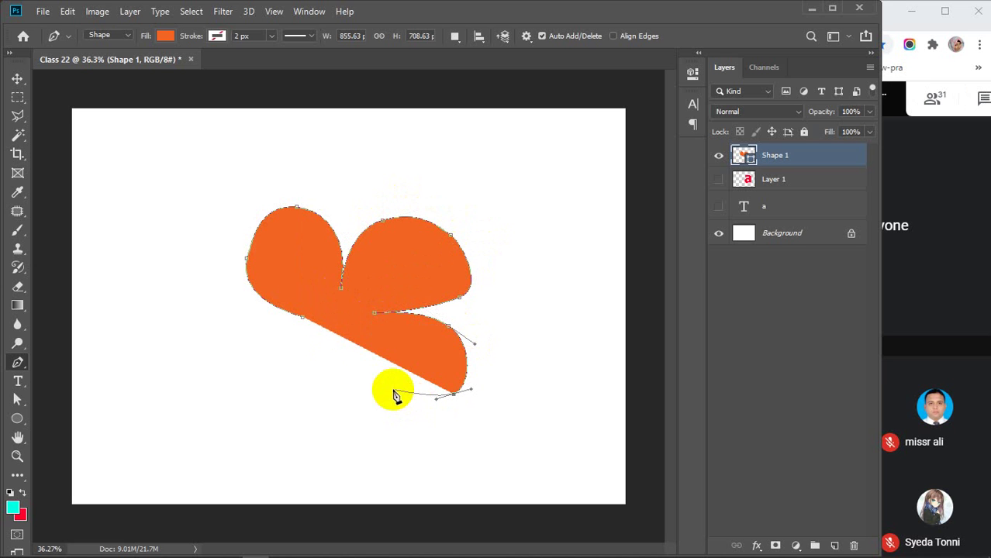
drag(371, 367, 359, 343)
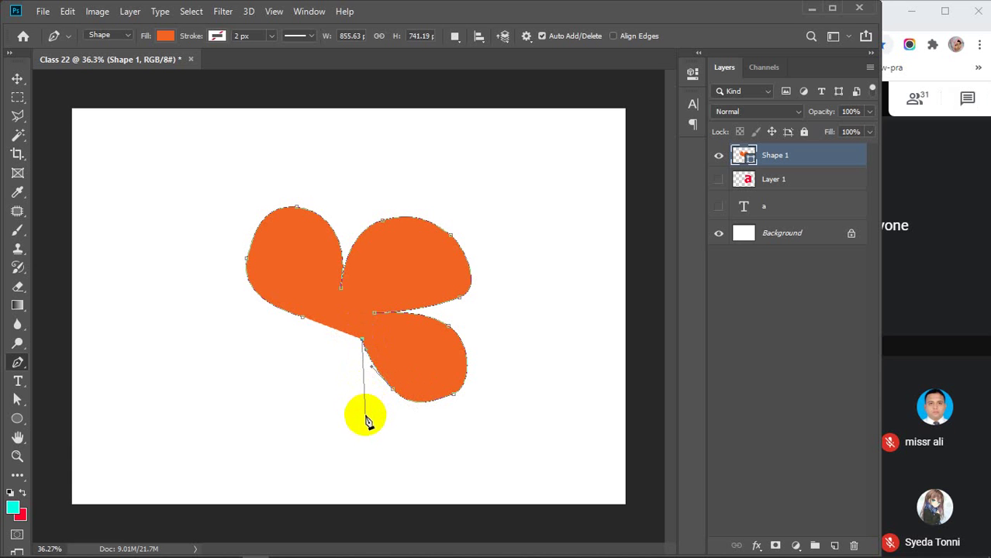
drag(365, 414, 350, 433)
drag(314, 438, 284, 378)
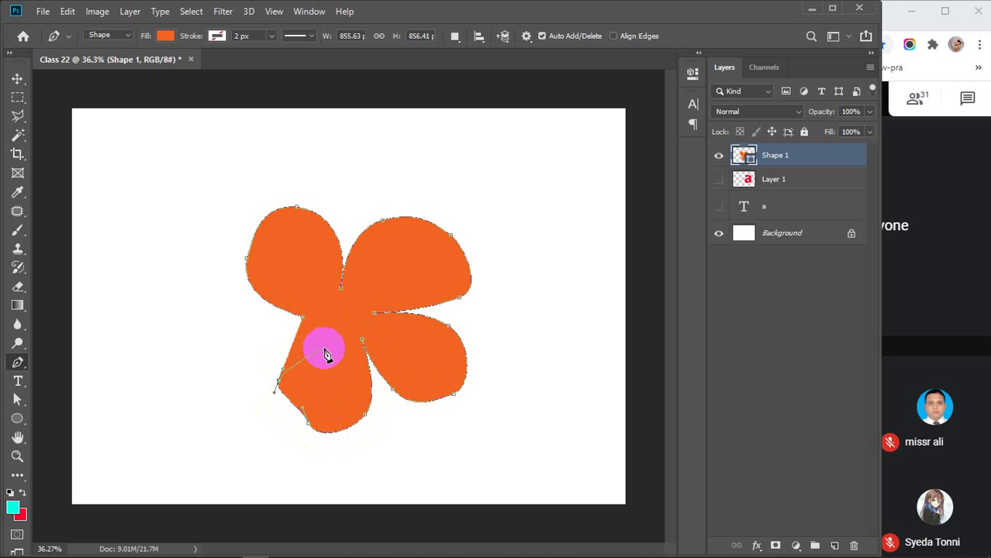
mouse_move(331, 343)
mouse_down()
mouse_move(354, 331)
mouse_move(325, 336)
mouse_up()
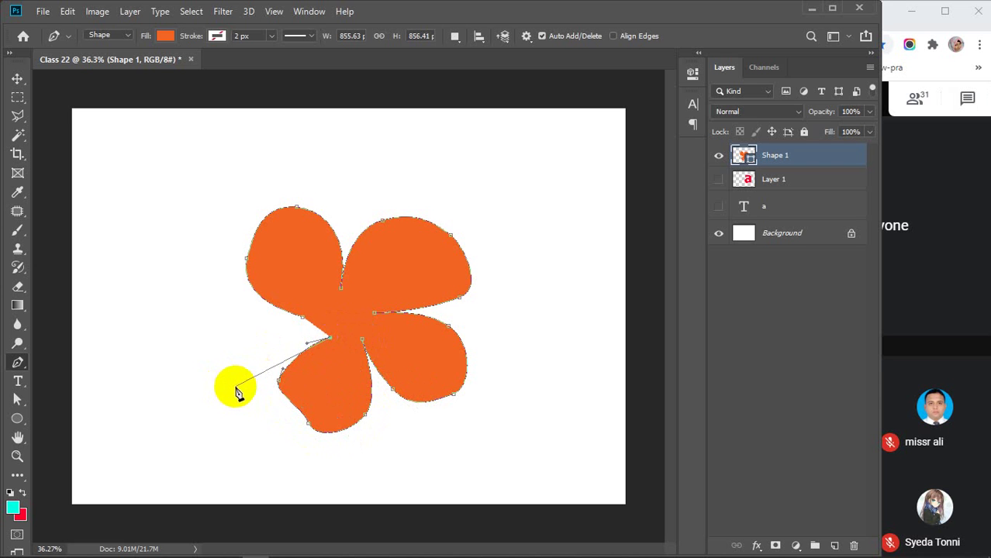
Draw the left petal and close the path at its starting point, completing a five-petal flower about 1049 px wide and 856 px high
drag(231, 386, 194, 393)
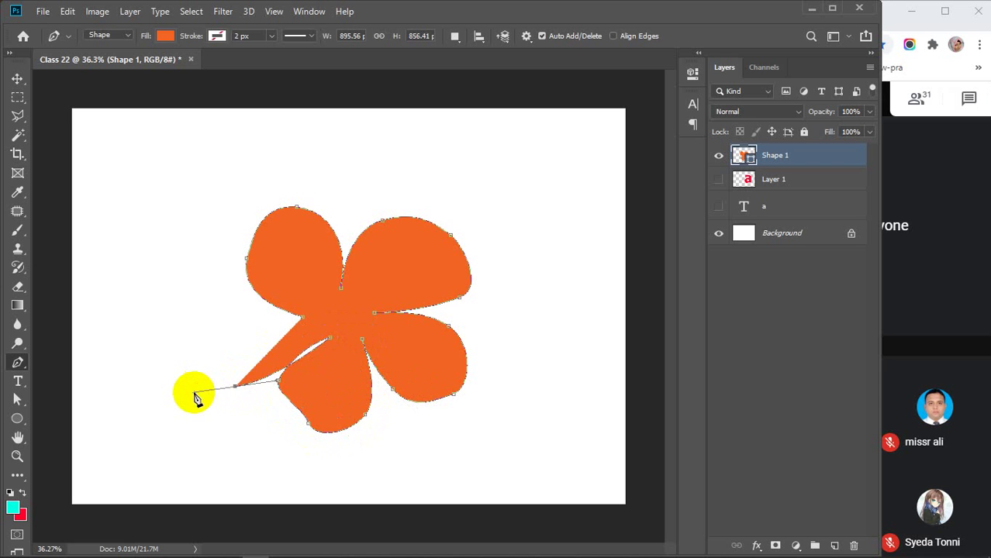
click(234, 386)
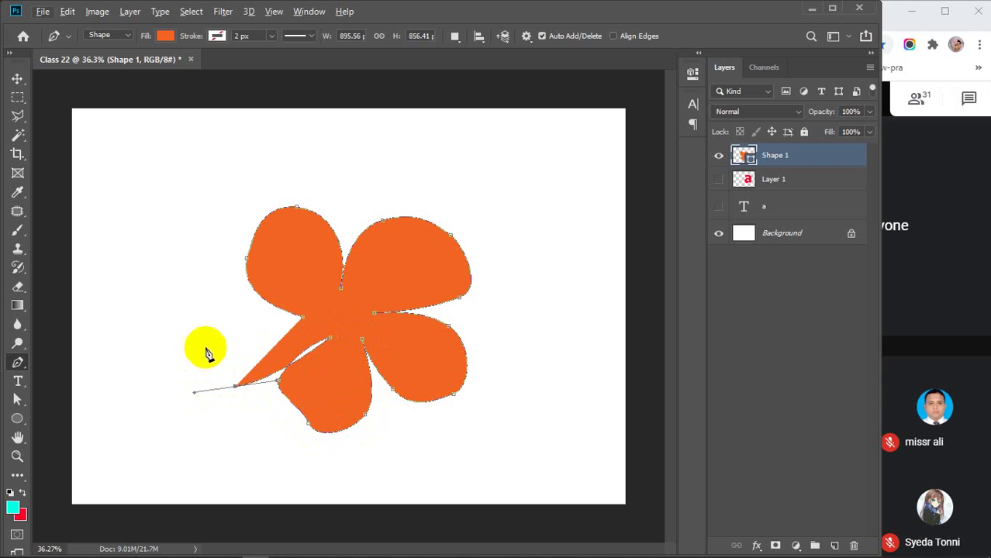
click(209, 319)
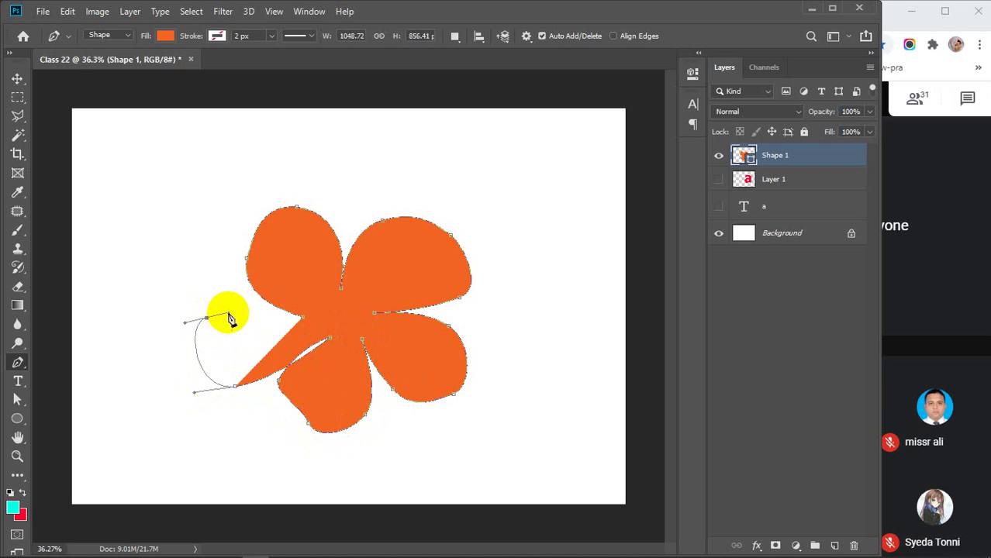
mouse_move(302, 317)
mouse_down()
mouse_move(254, 316)
mouse_move(303, 321)
mouse_up()
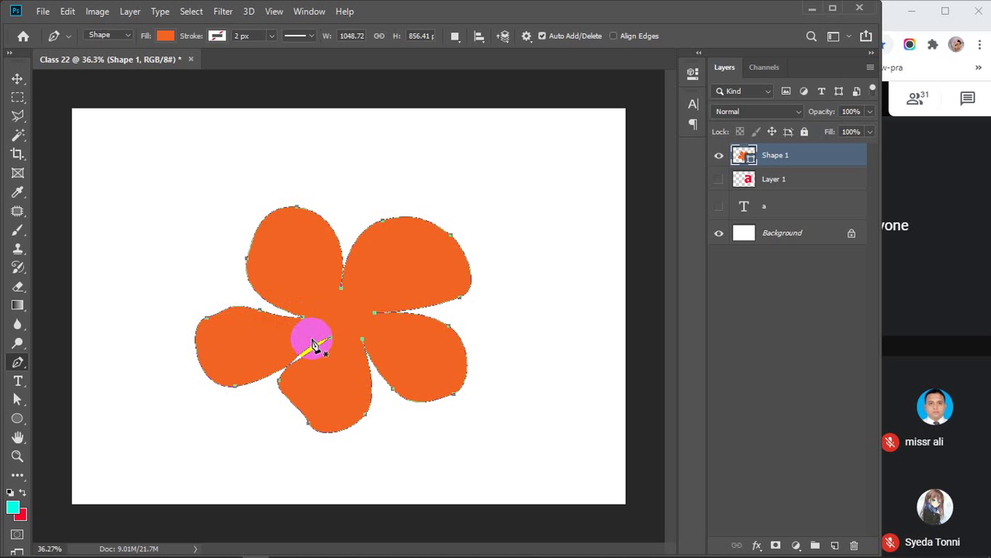
Move the orange flower slightly up on the canvas with the Move tool
key(v)
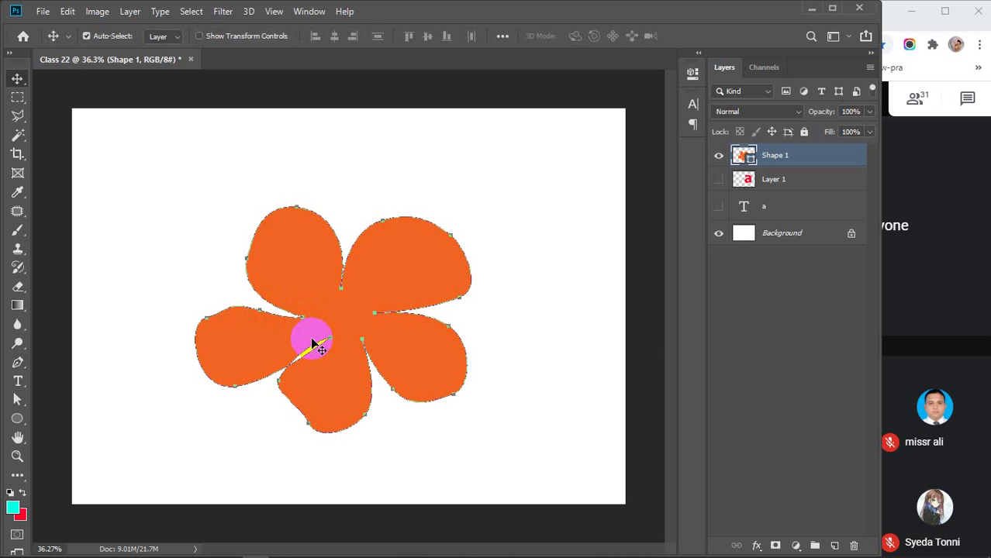
click(553, 332)
drag(380, 297, 372, 260)
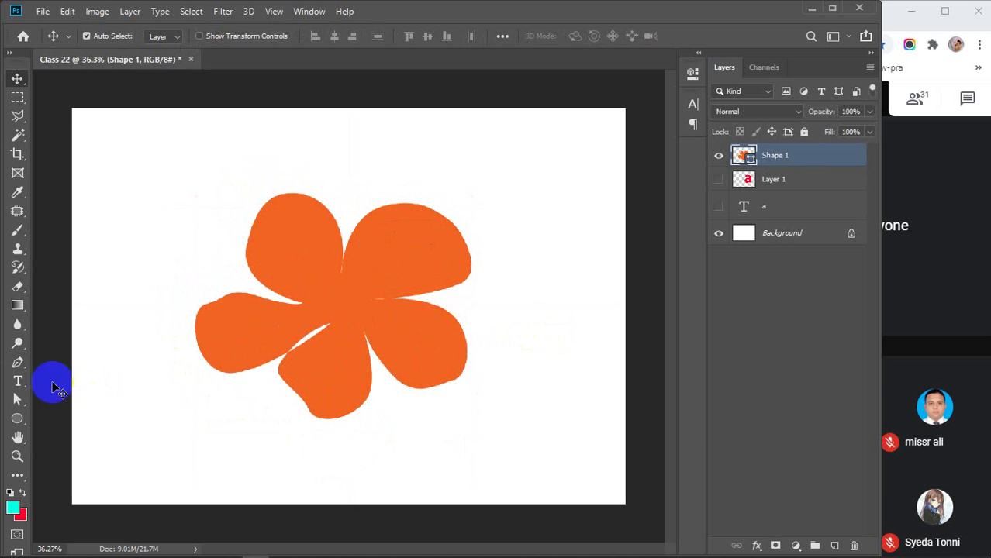
Activate the Pen tool to edit the orange flower's outline
click(16, 363)
click(46, 362)
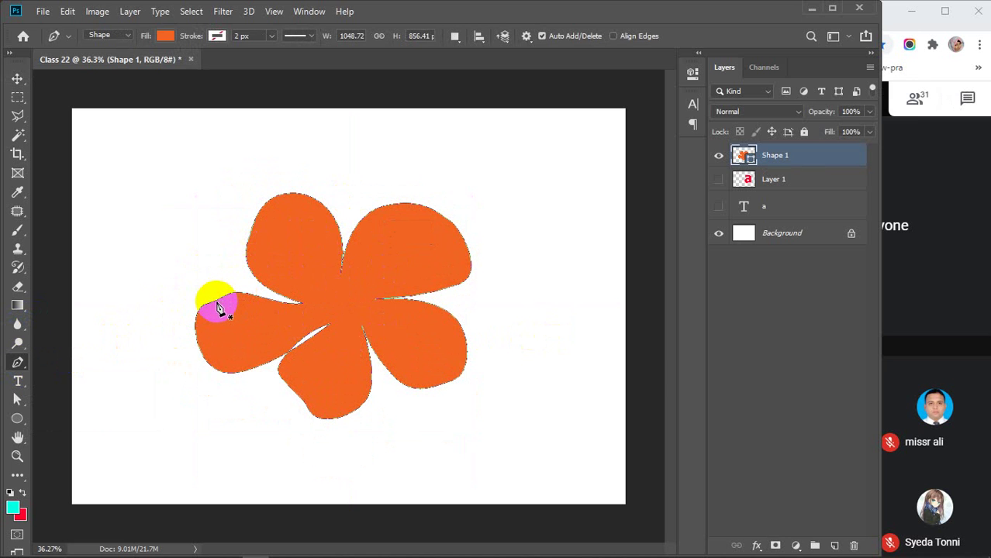
scroll(235, 309, up, 3)
scroll(235, 308, up, 2)
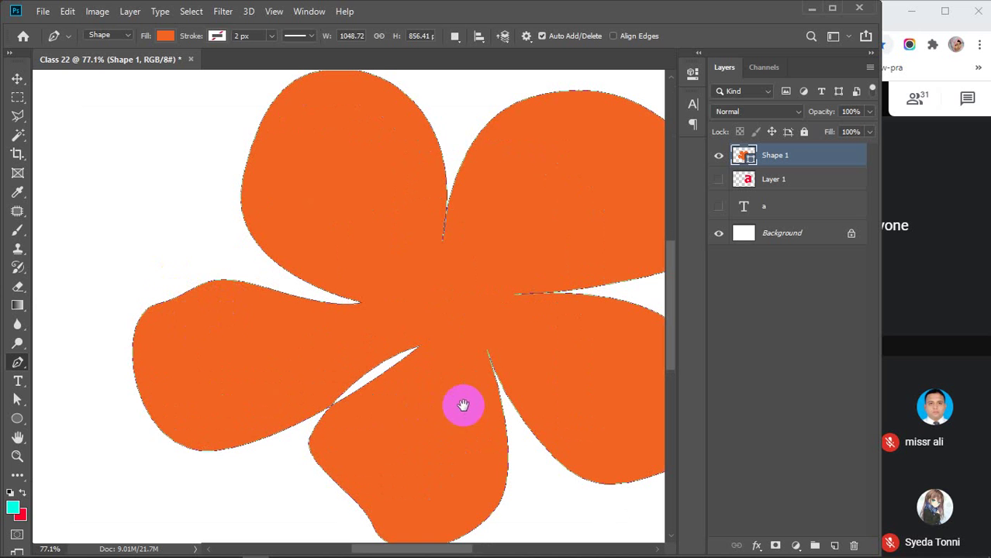
drag(461, 405, 248, 429)
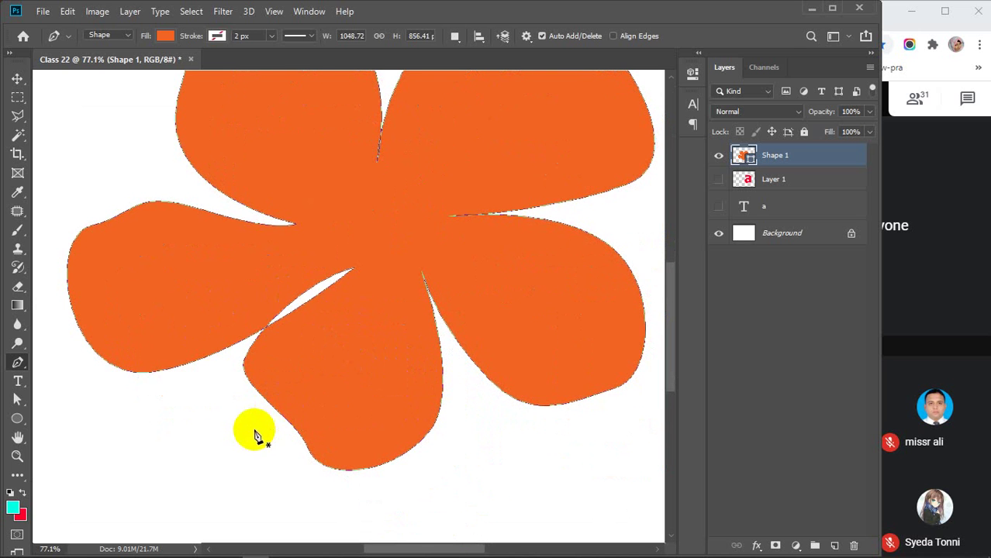
scroll(283, 427, down, 2)
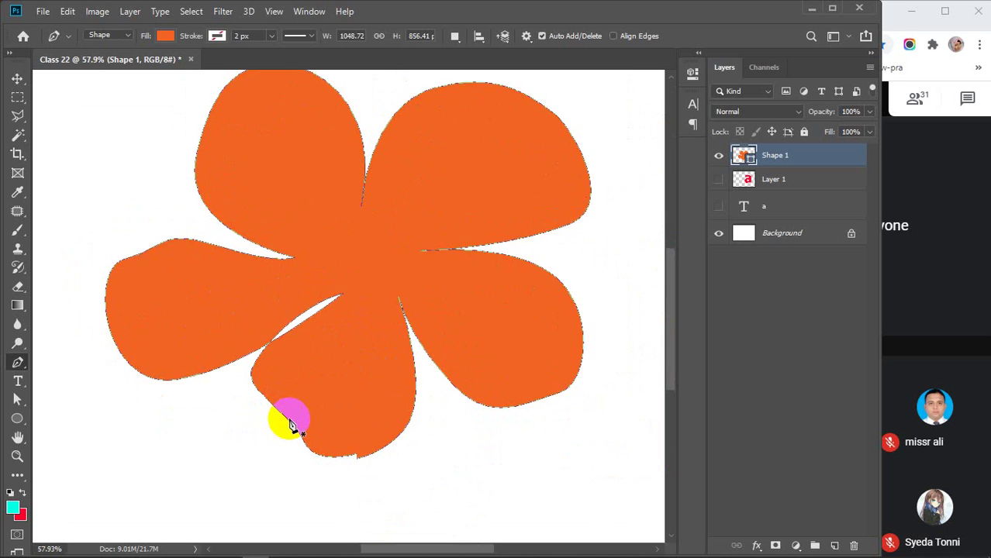
right_click(17, 365)
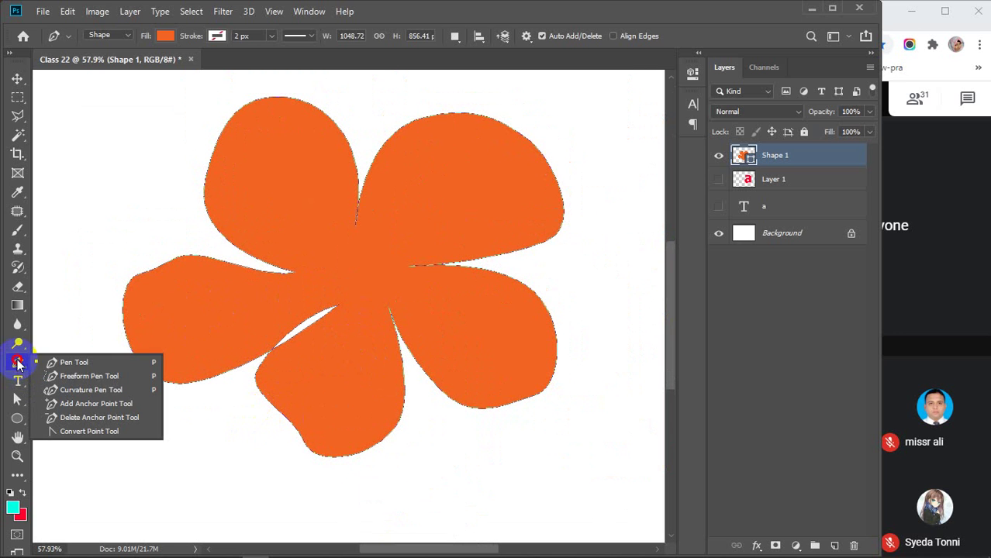
click(77, 364)
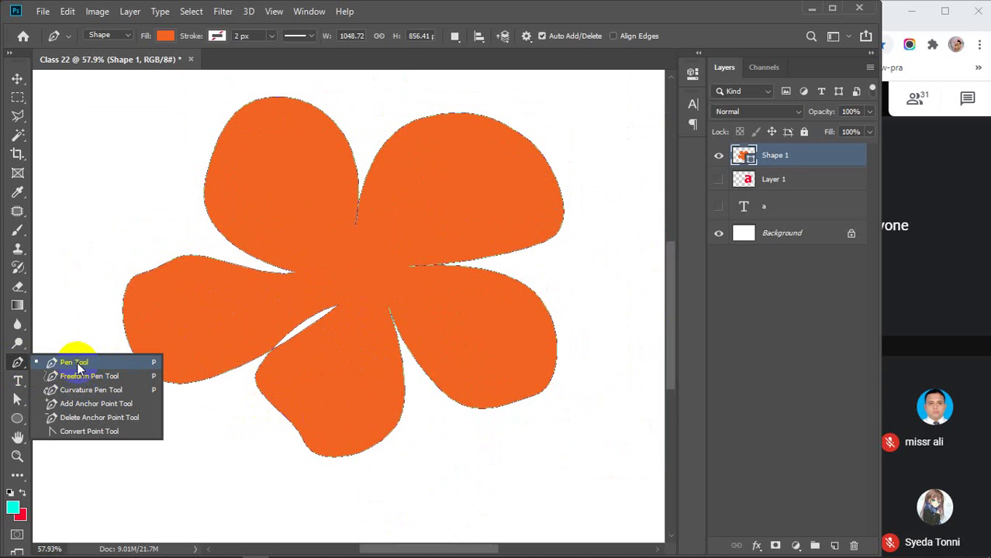
drag(149, 268, 295, 300)
key(ctrl+z)
key(ctrl+z)
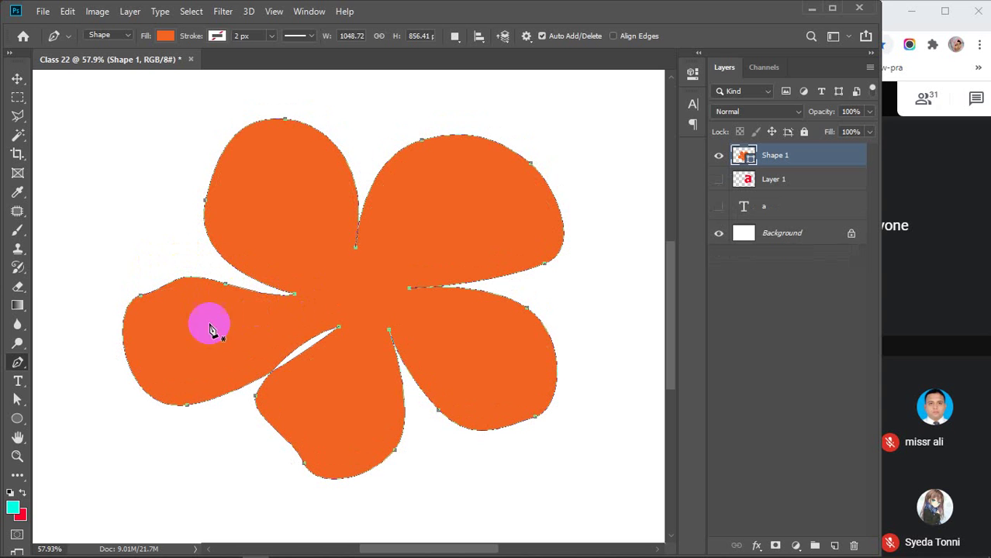
Add anchor points to the upper-left petal's outline at its lower-left, upper-left and upper-right curves with the Pen tool
right_click(17, 362)
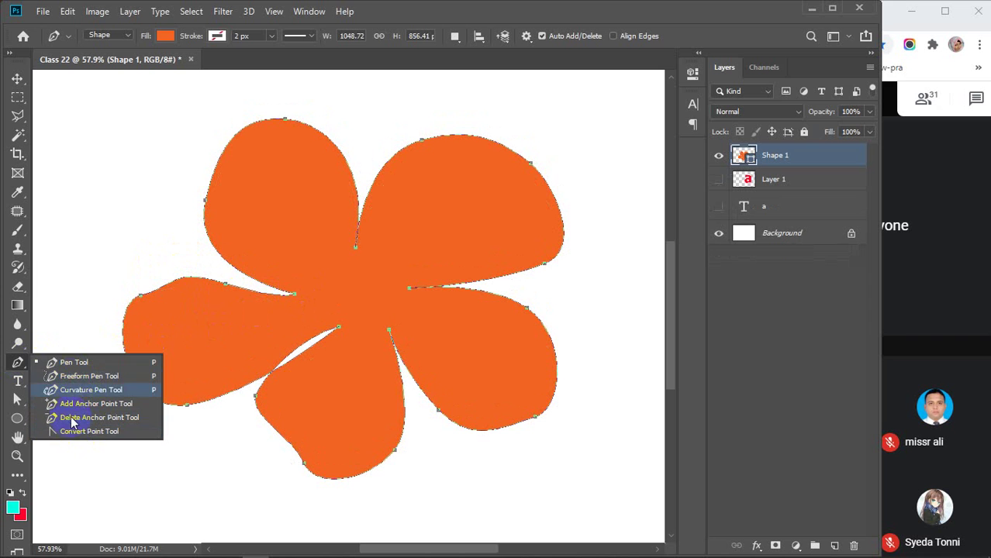
click(75, 363)
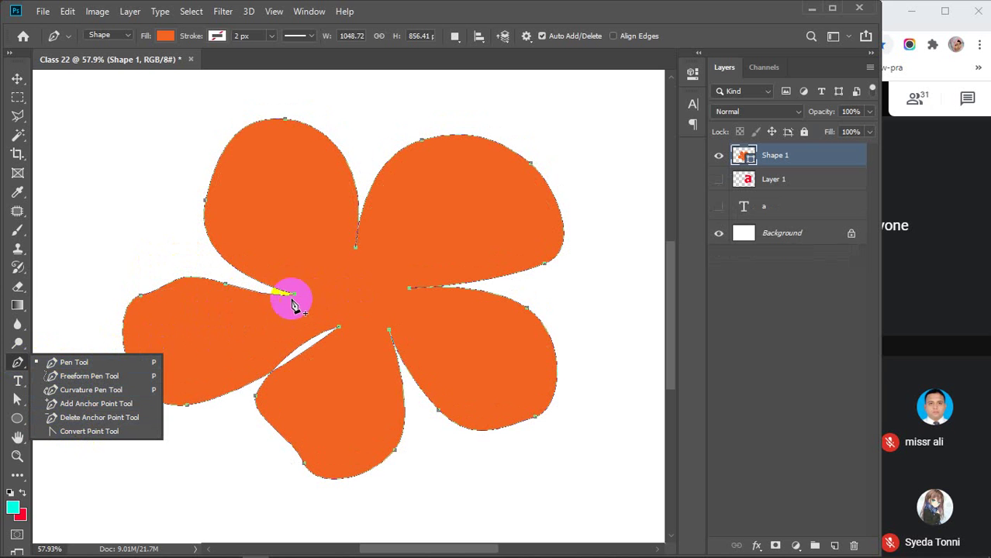
click(220, 163)
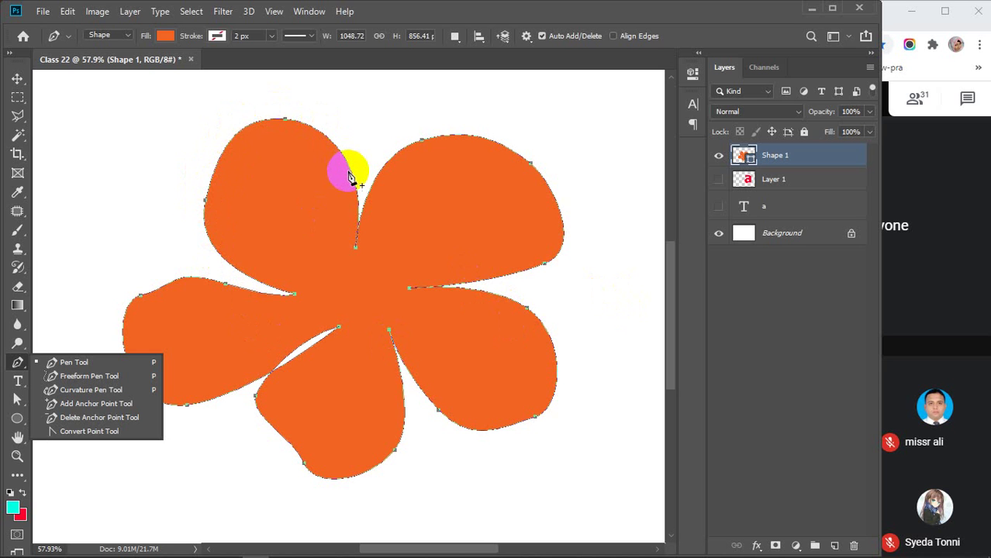
click(228, 266)
click(222, 145)
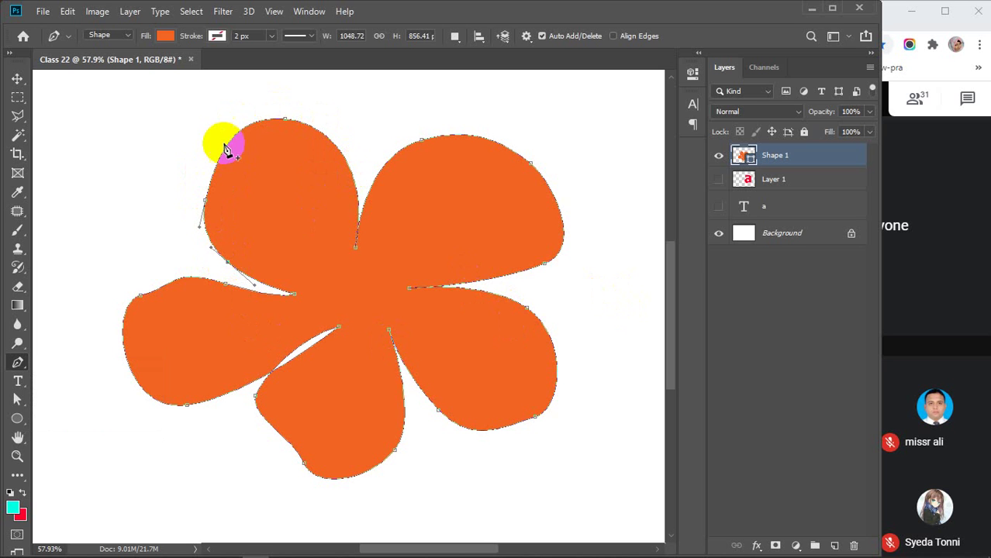
click(333, 146)
Add anchor points along the upper-right petal's top and right edge and one on the bottom petal's lower-left edge
click(486, 143)
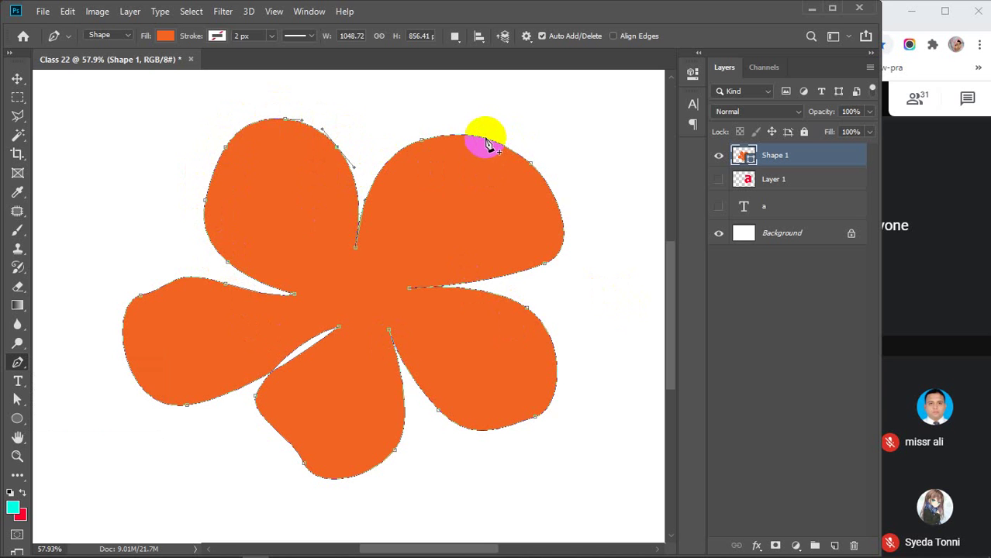
click(555, 191)
click(562, 215)
click(566, 233)
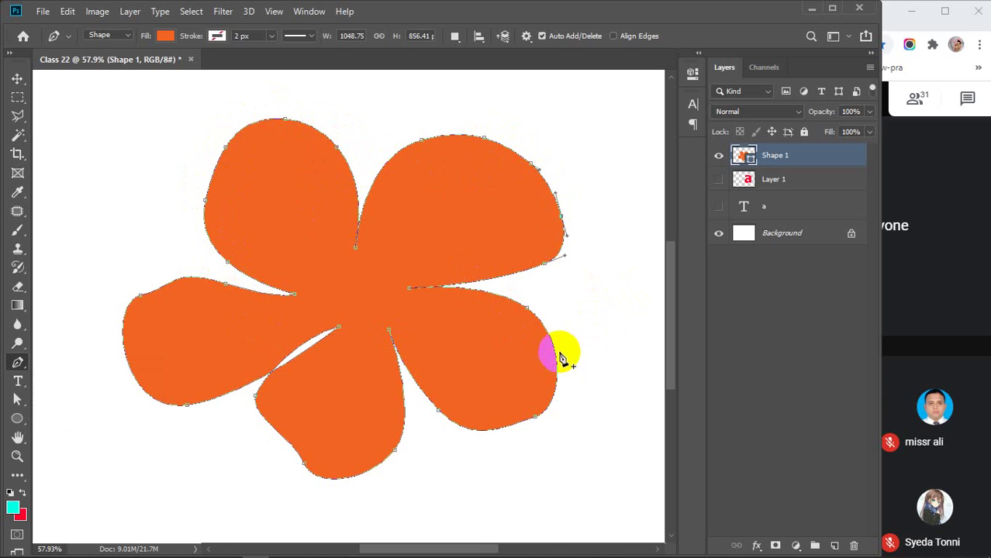
click(277, 433)
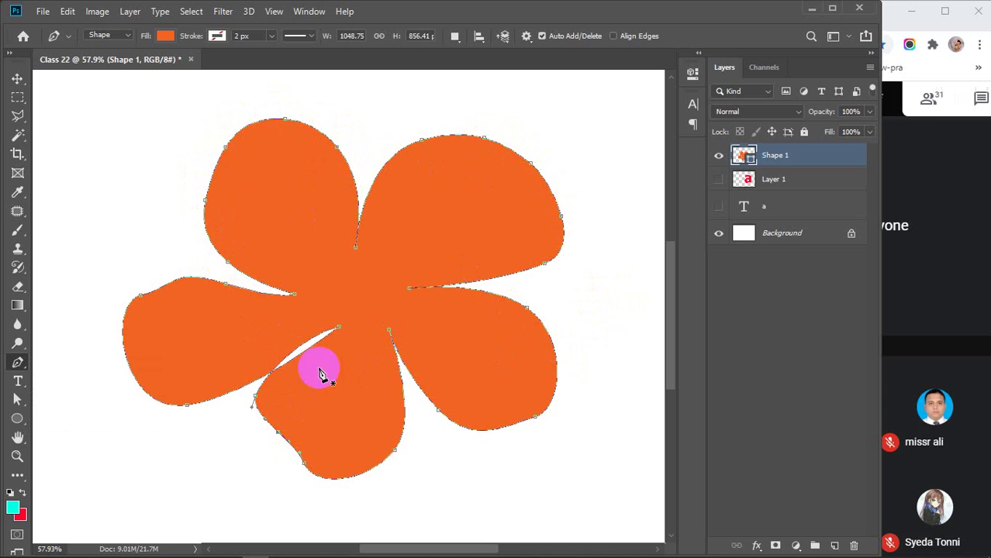
Delete the upper-left petal's left and top anchor points and the anchor points along the upper-right petal's outer edge
click(205, 200)
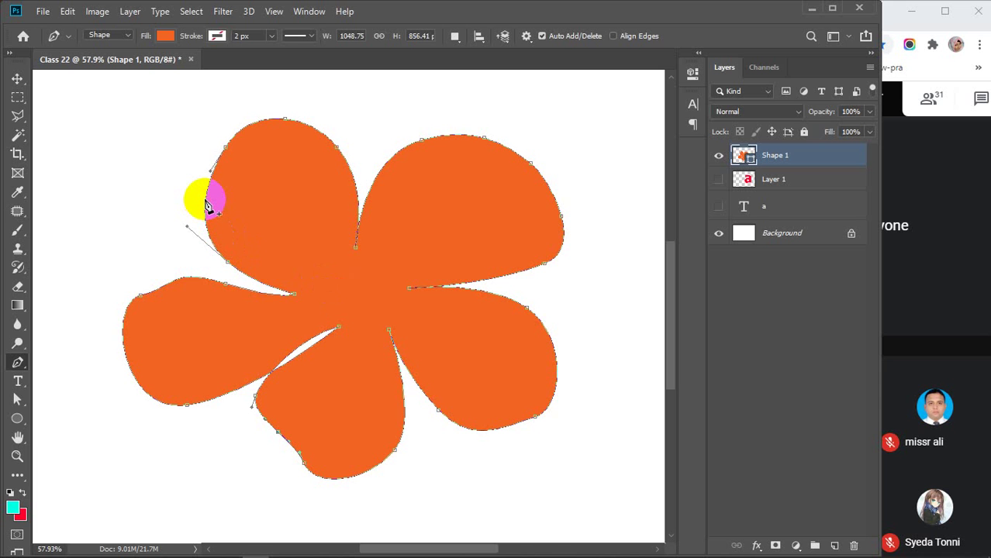
click(287, 121)
drag(284, 124, 283, 114)
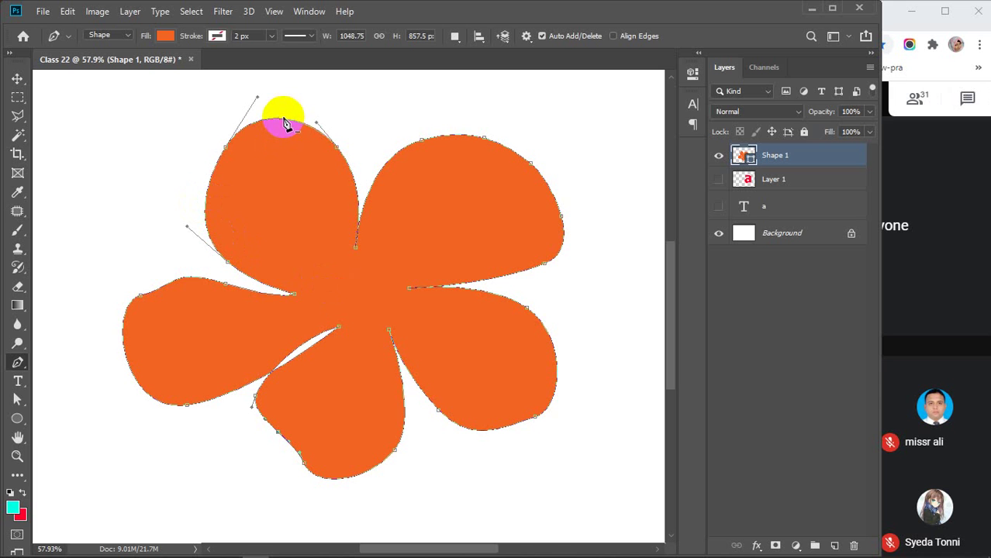
drag(532, 165, 581, 226)
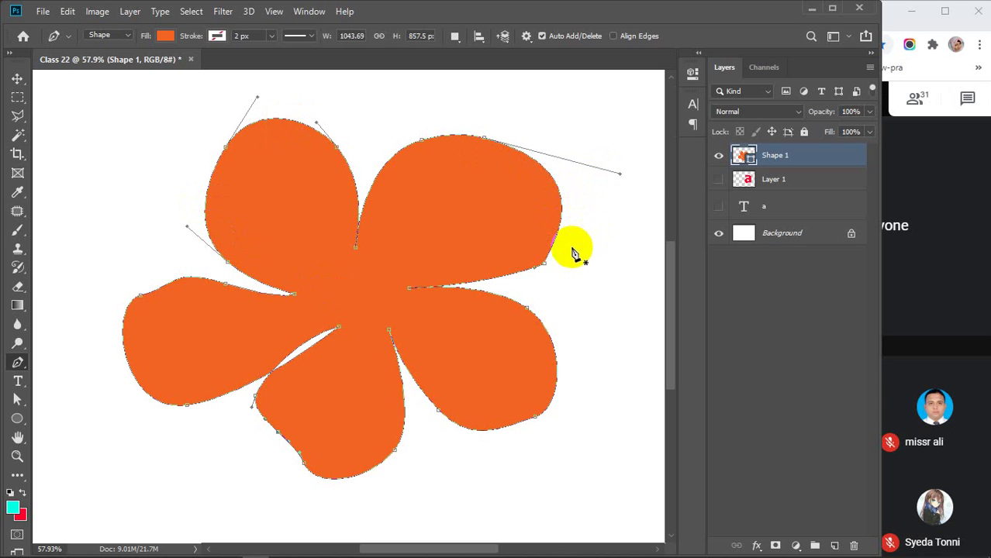
click(543, 265)
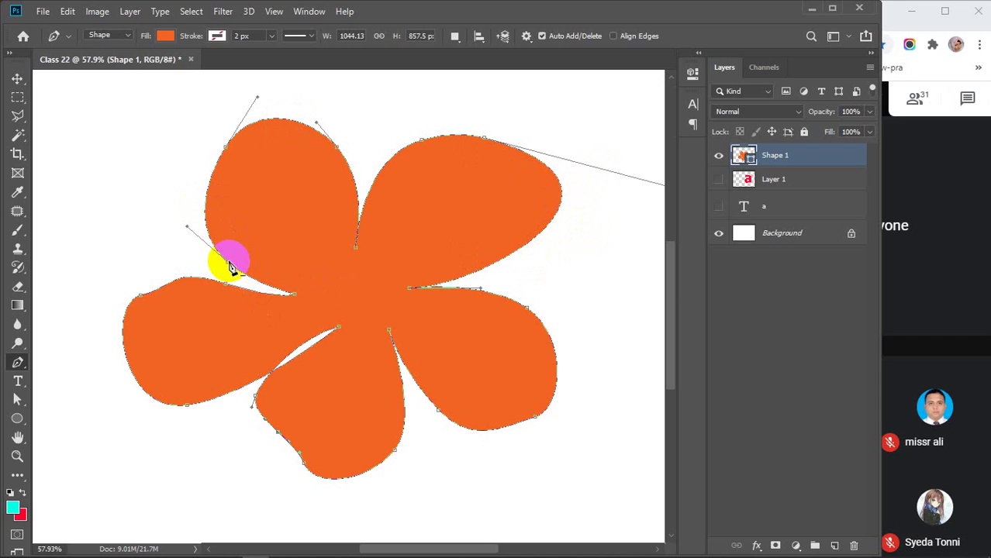
Adjust direction handles to bulge the upper-left petal's left edge outward and reshape the bottom petal's left side and lower-right corner
drag(231, 265, 188, 228)
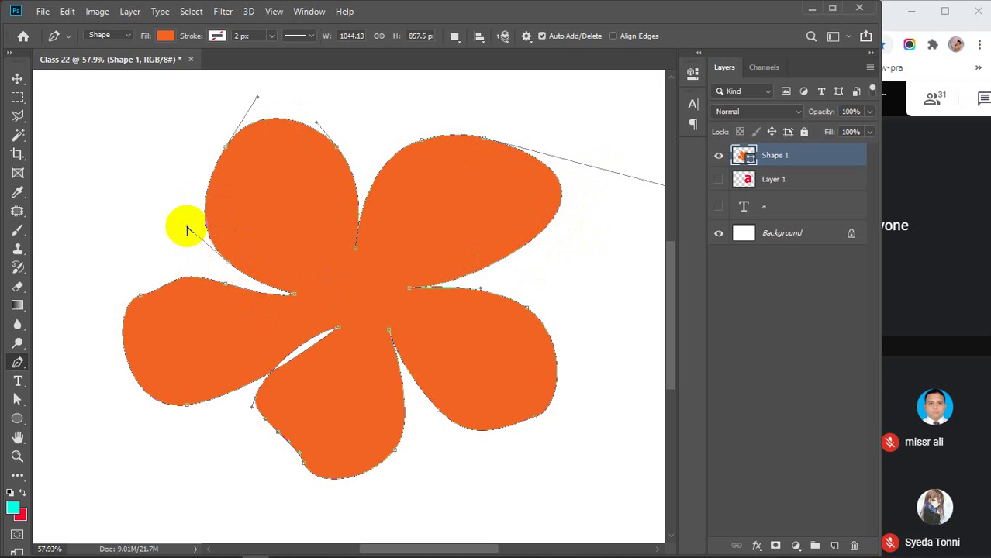
drag(188, 229, 138, 195)
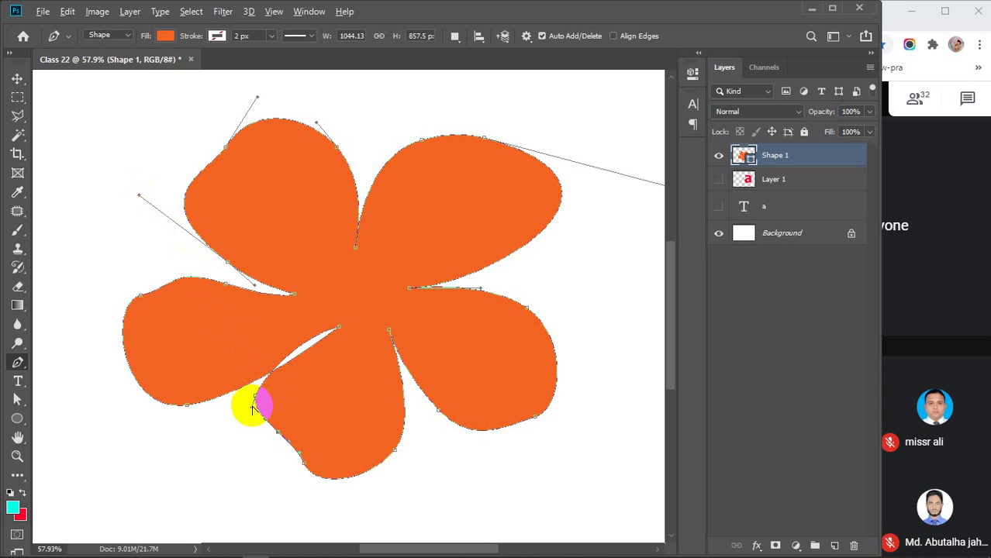
drag(254, 407, 307, 466)
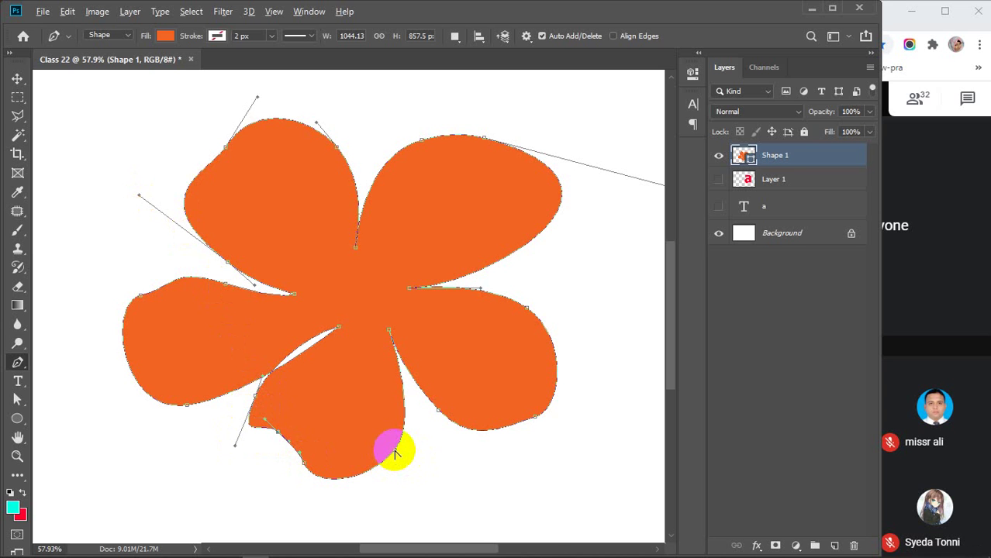
drag(395, 452, 411, 495)
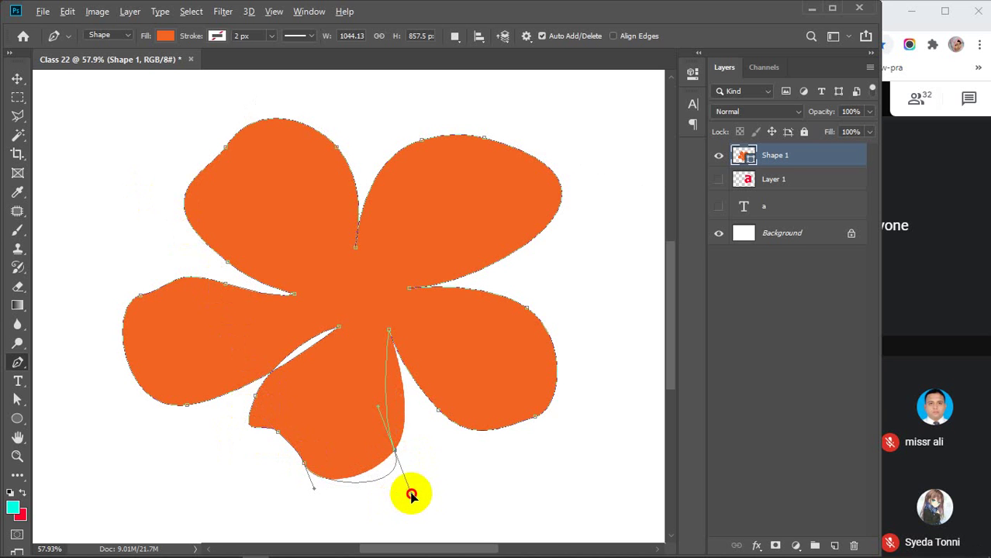
drag(378, 406, 416, 415)
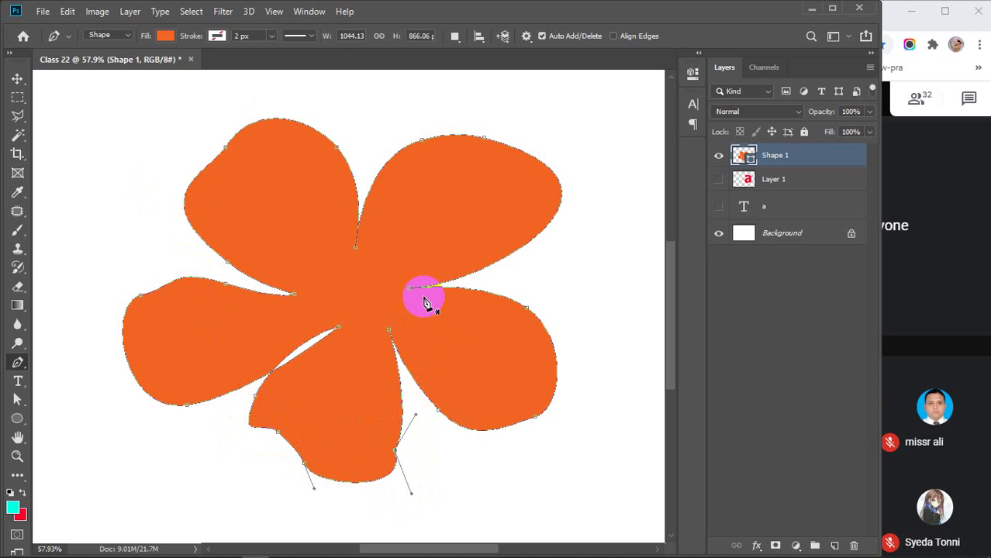
Add an anchor point on the right edge of the upper-right petal with the Pen tool
click(15, 363)
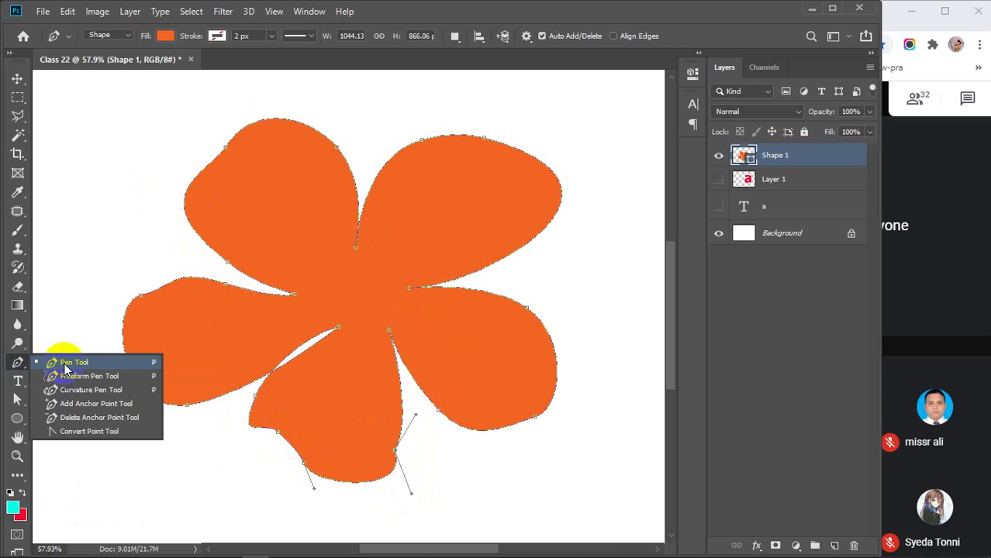
click(64, 363)
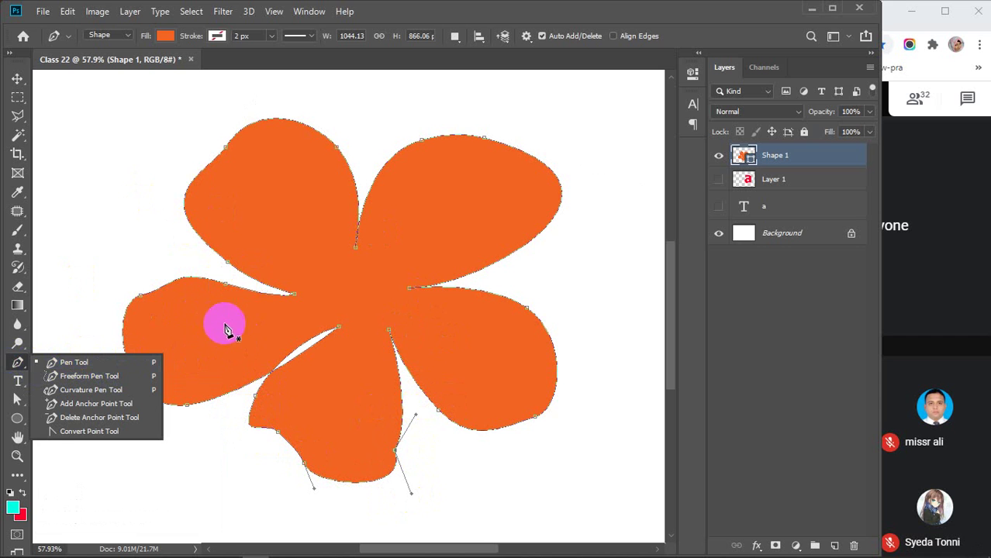
click(263, 302)
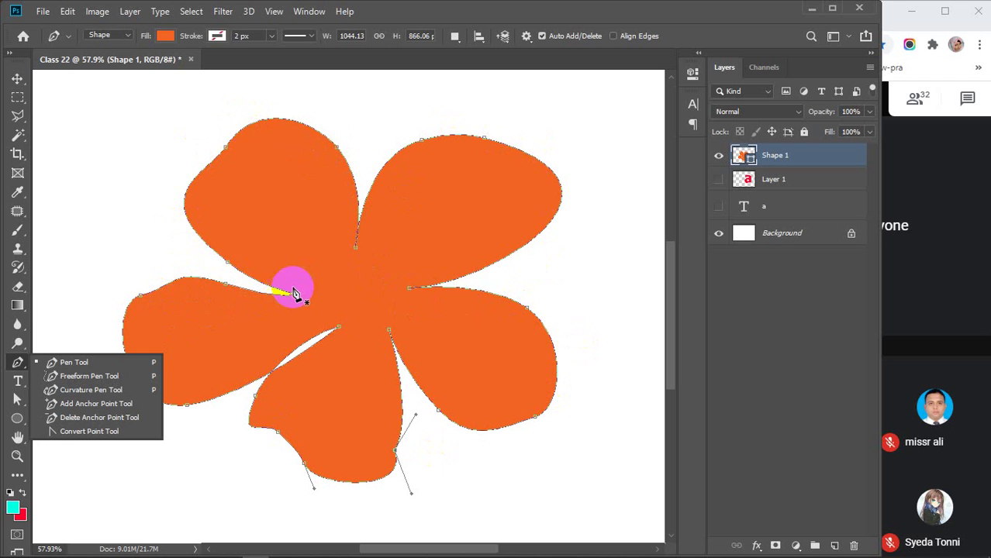
click(558, 213)
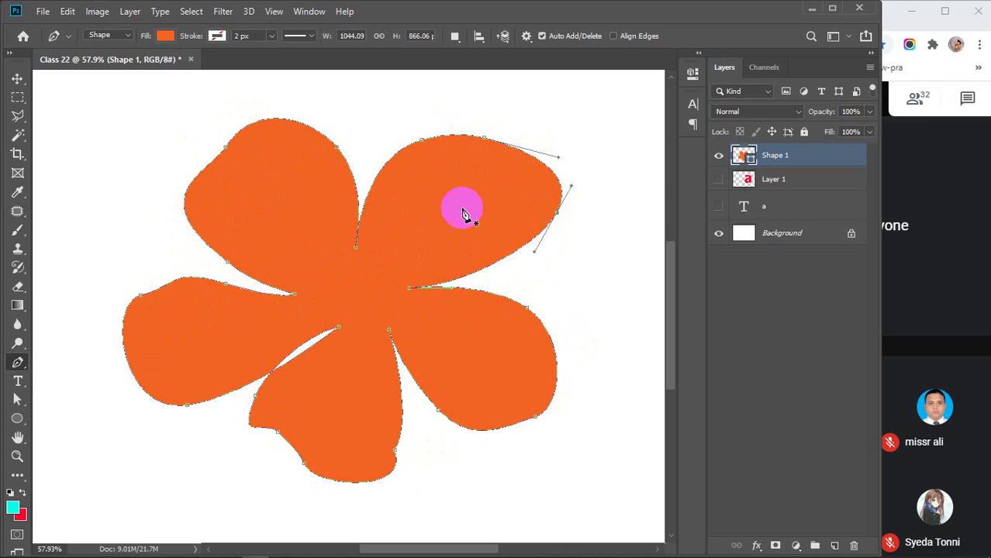
click(268, 380)
click(541, 310)
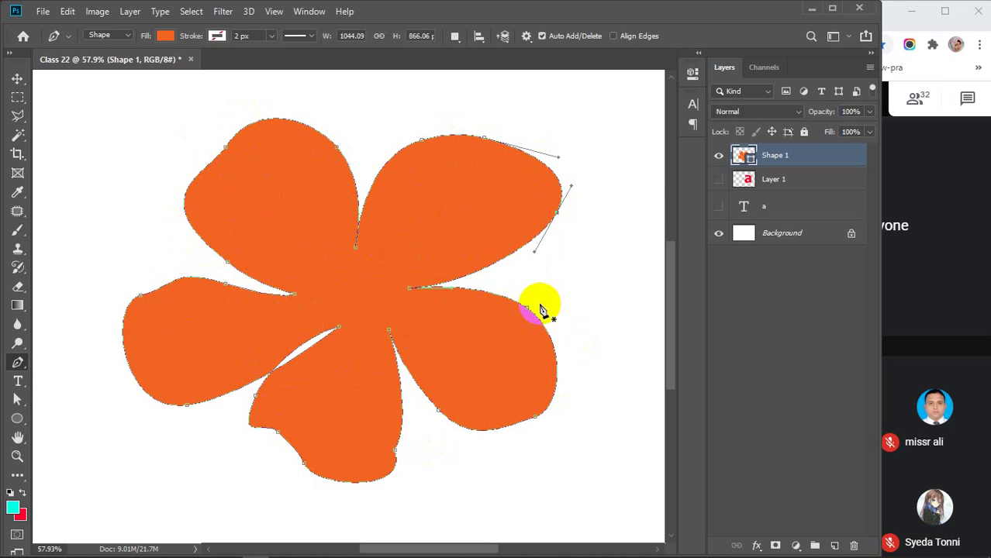
click(277, 431)
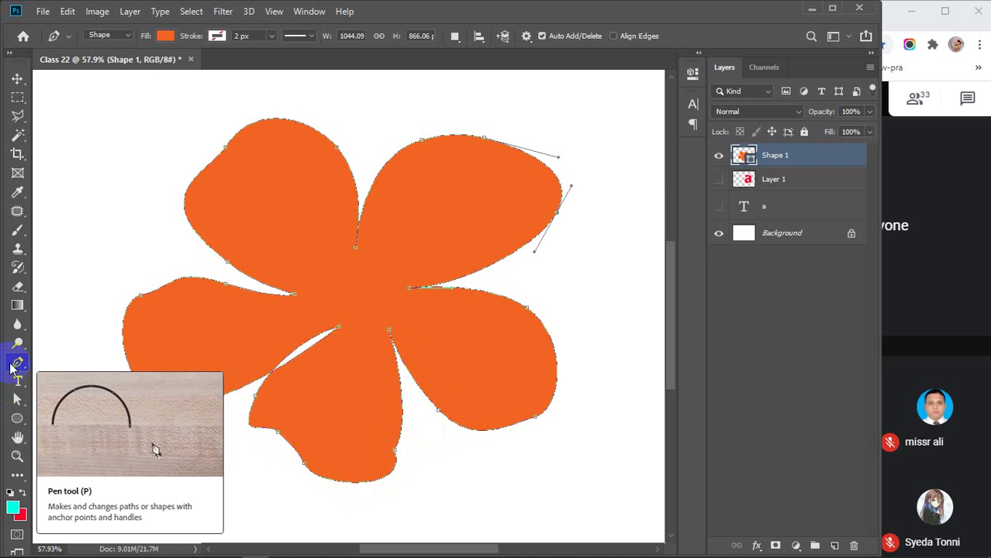
Reposition the orange flower near the centre of the canvas with the Move tool
click(17, 78)
click(136, 217)
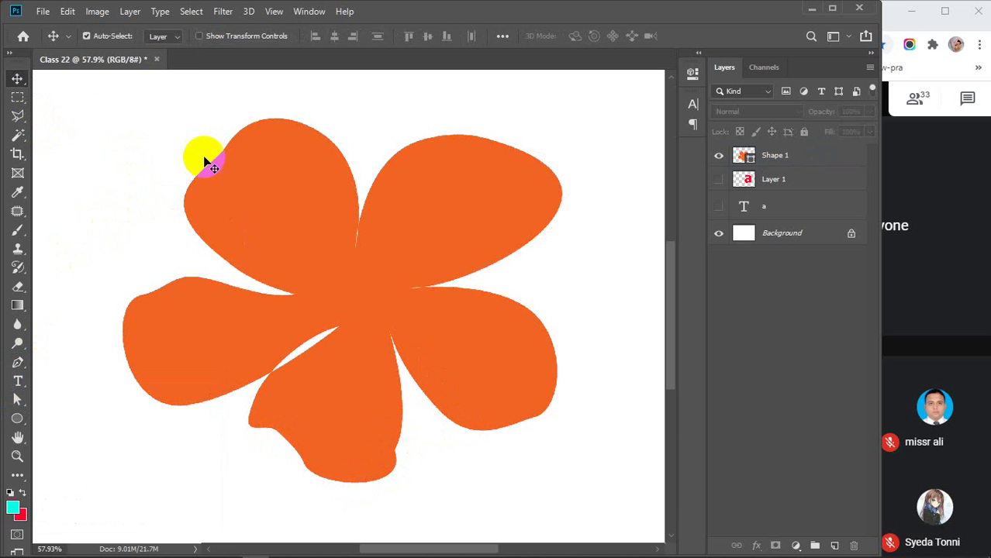
click(448, 203)
drag(445, 201, 439, 238)
scroll(438, 240, down, 2)
scroll(438, 242, down, 1)
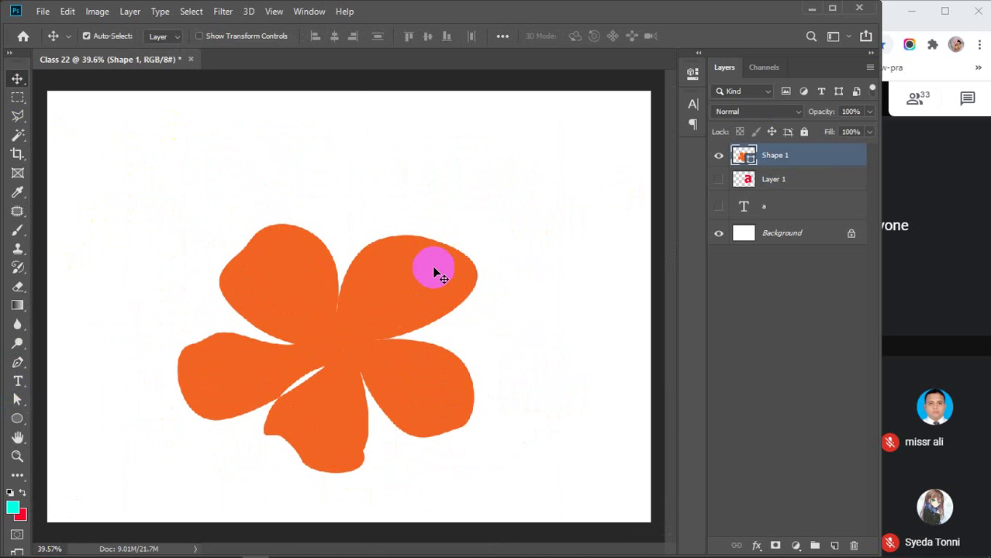
drag(436, 271, 429, 237)
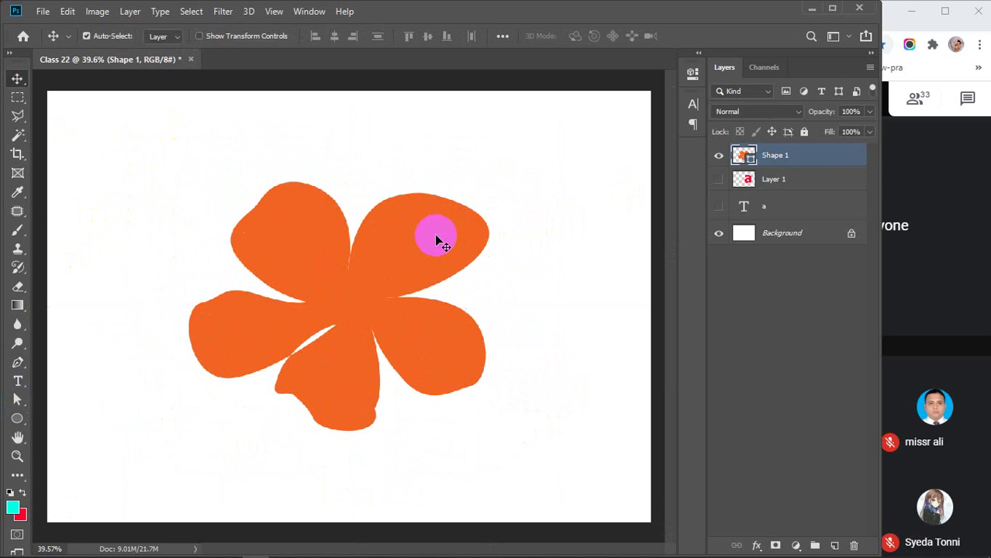
scroll(295, 417, up, 5)
scroll(296, 417, up, 2)
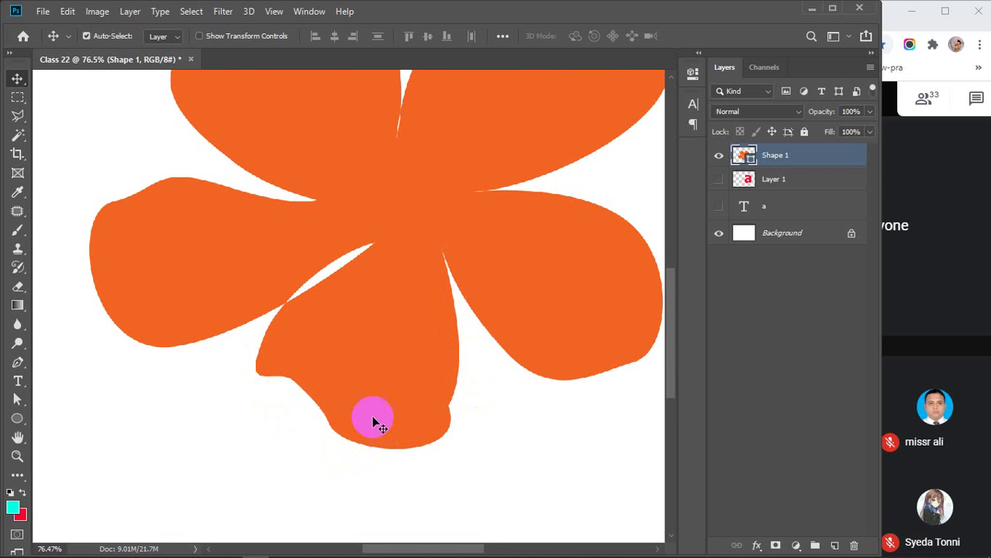
scroll(343, 370, down, 4)
scroll(342, 366, down, 1)
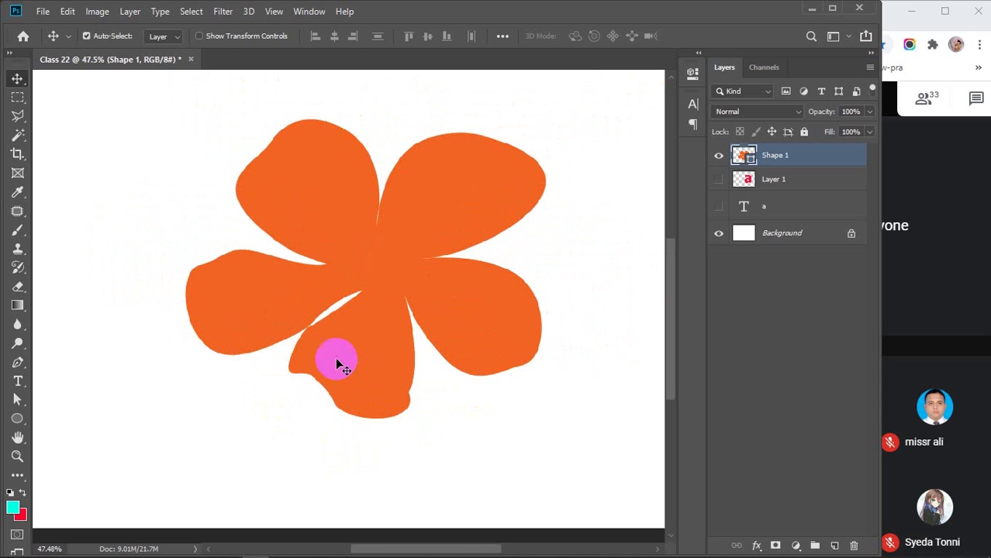
scroll(374, 274, down, 1)
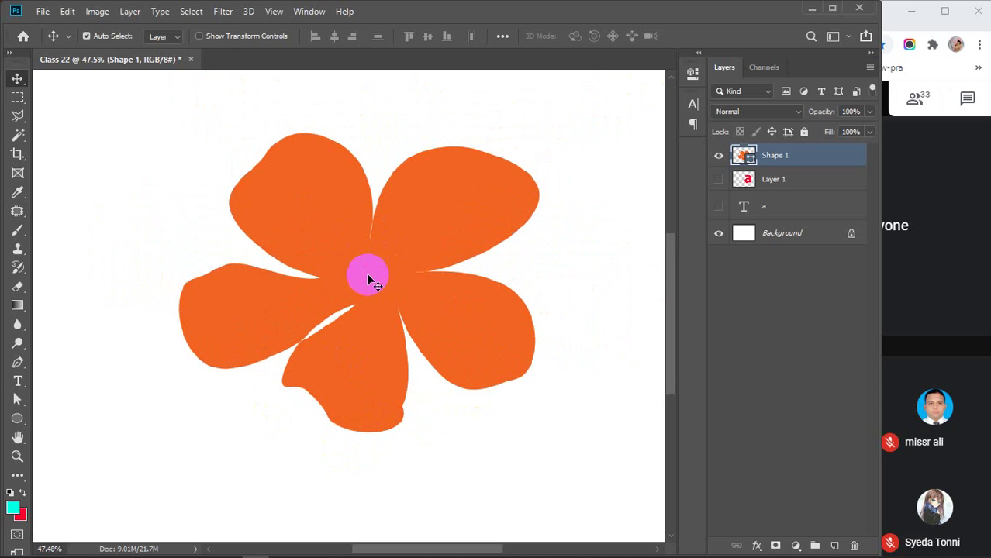
Try freehand strokes with the Freeform Pen tool in the blank area below and beside the left petal, and undo them
click(17, 362)
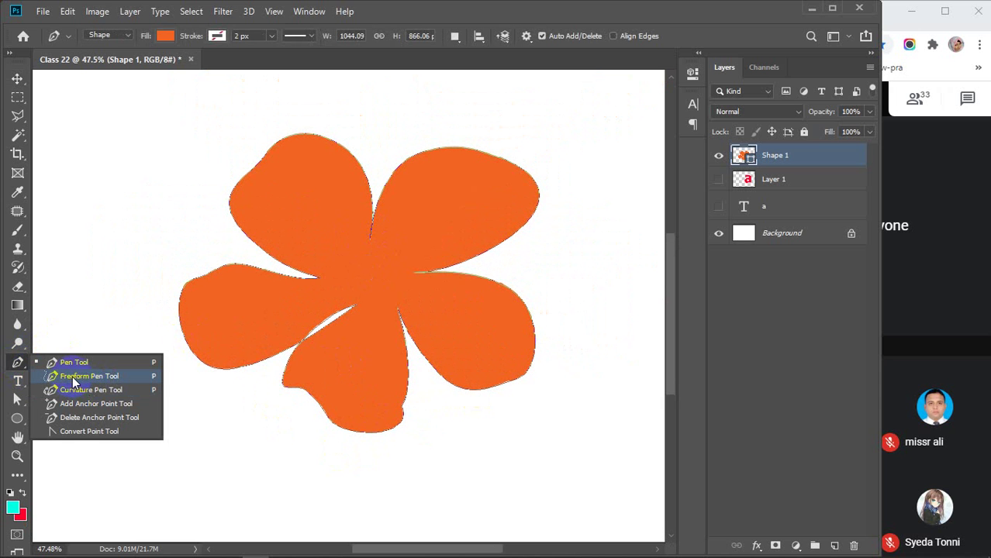
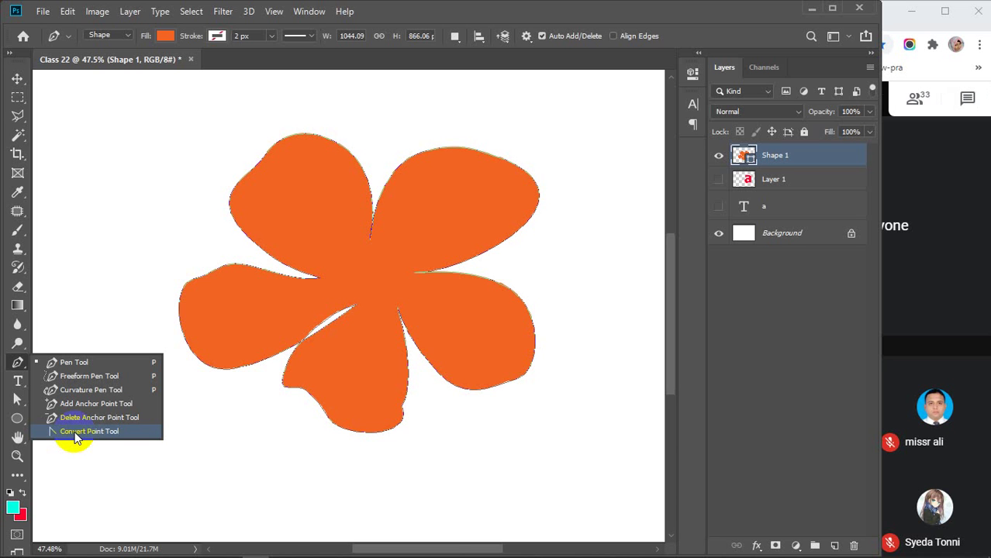
click(77, 383)
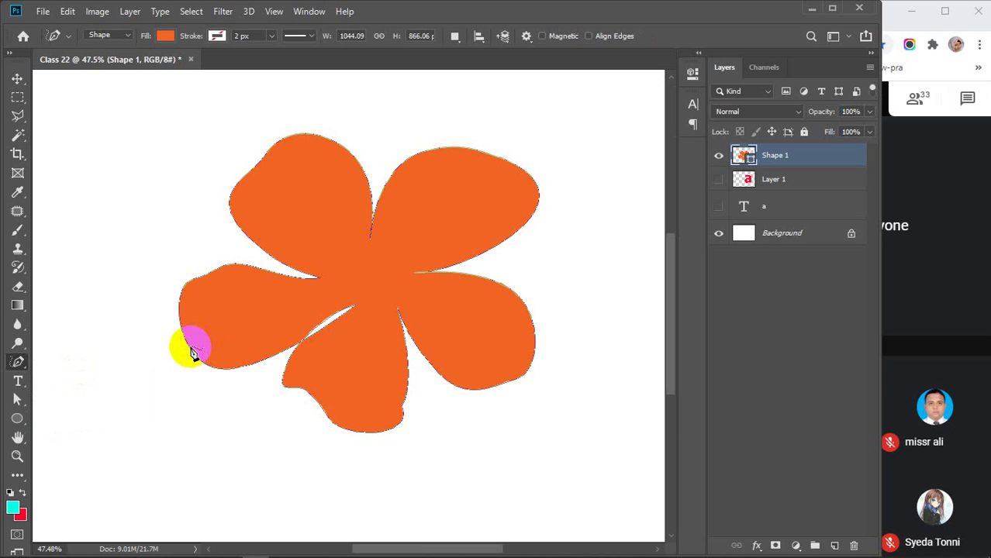
mouse_move(187, 344)
mouse_down()
mouse_move(200, 364)
mouse_move(194, 355)
mouse_up()
key(ctrl+z)
mouse_move(99, 414)
mouse_down()
mouse_move(97, 372)
mouse_move(107, 369)
mouse_move(152, 416)
mouse_move(183, 477)
mouse_move(177, 449)
mouse_up()
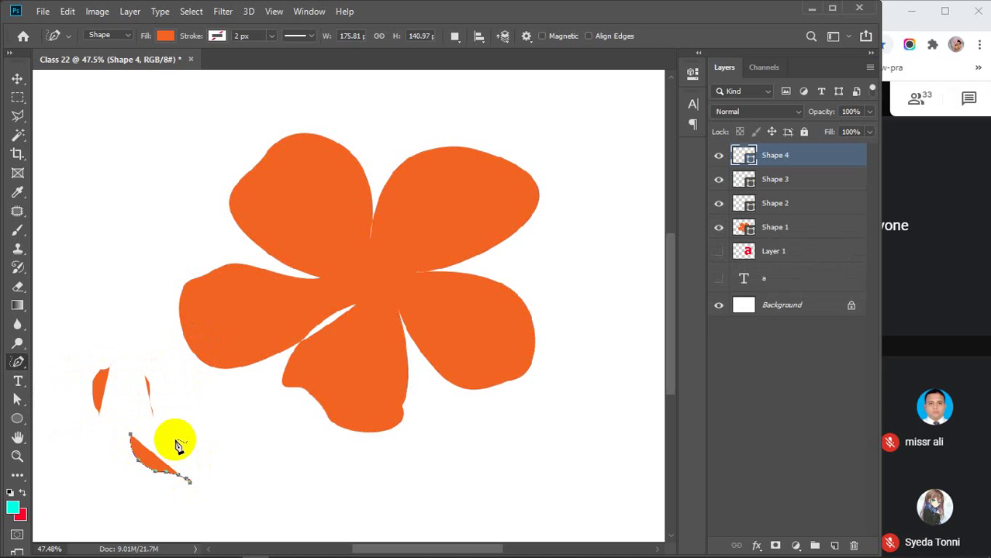
key(ctrl+z)
key(ctrl+z)
key(ctrl+z)
Try a short freehand stroke between the two left petals, and undo it together with the flower's last move
mouse_move(313, 346)
mouse_down()
mouse_move(336, 284)
mouse_move(322, 287)
mouse_move(256, 248)
mouse_up()
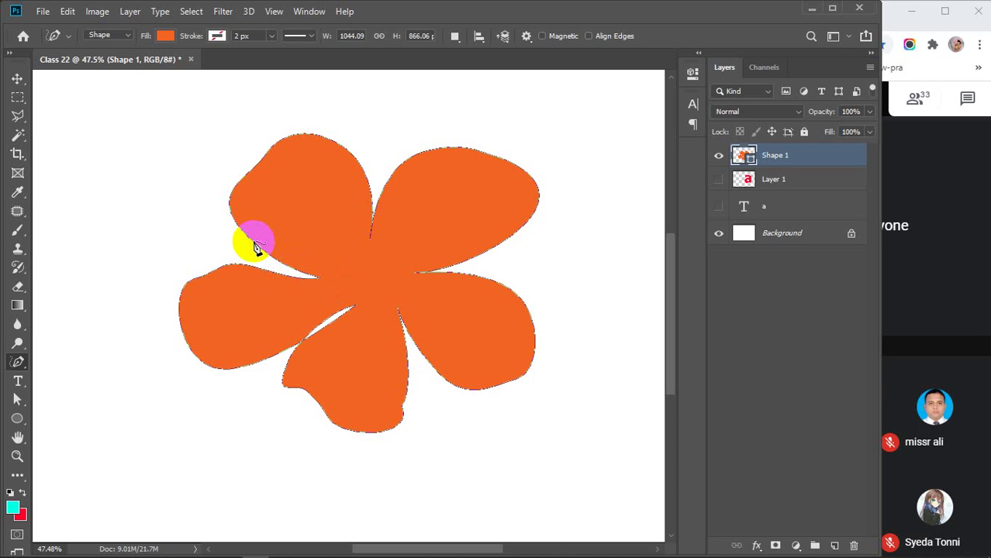
drag(256, 248, 247, 243)
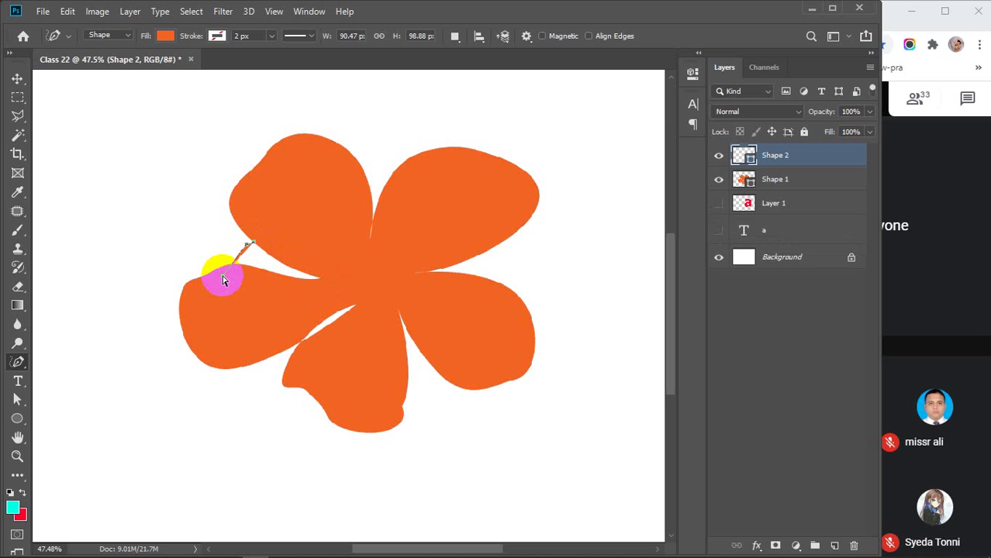
key(ctrl+z)
key(ctrl+z)
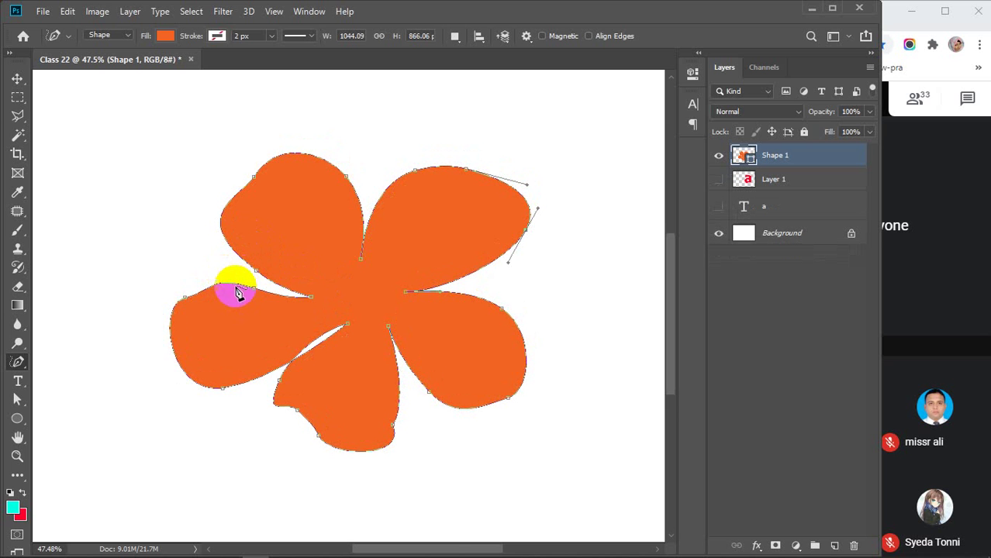
Add anchor points on the upper-left petal's left edge and top, and delete the trial point added on the left petal's top edge
click(217, 285)
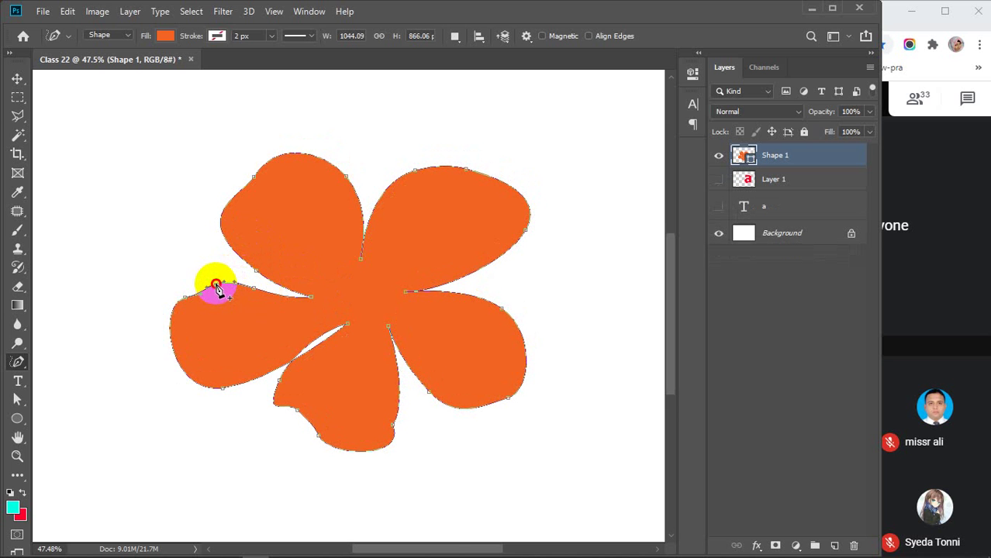
drag(216, 286, 227, 236)
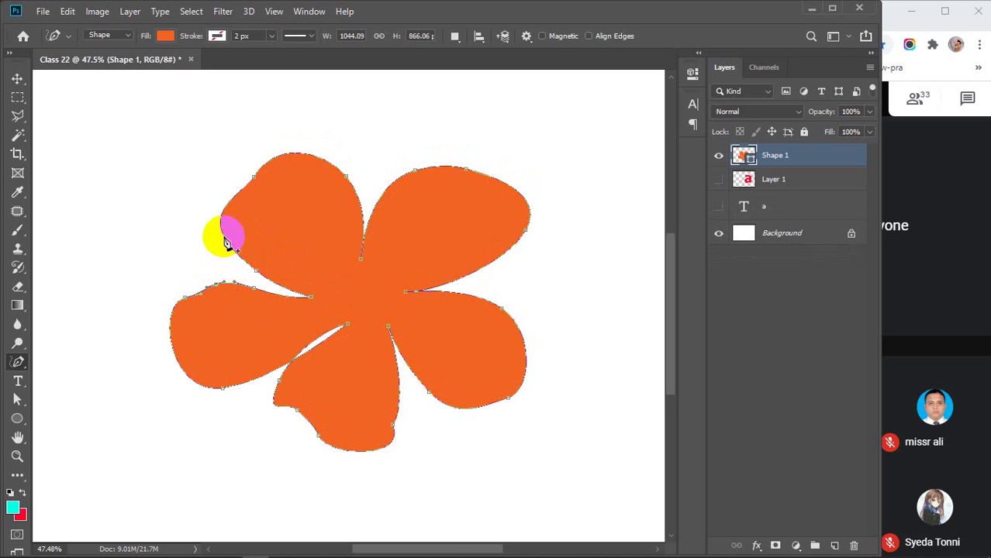
click(299, 158)
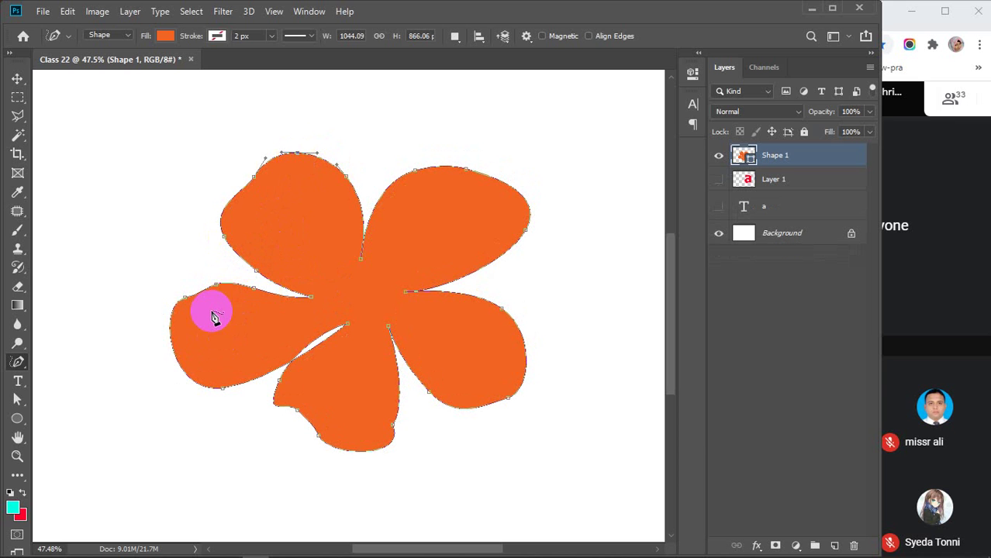
click(218, 288)
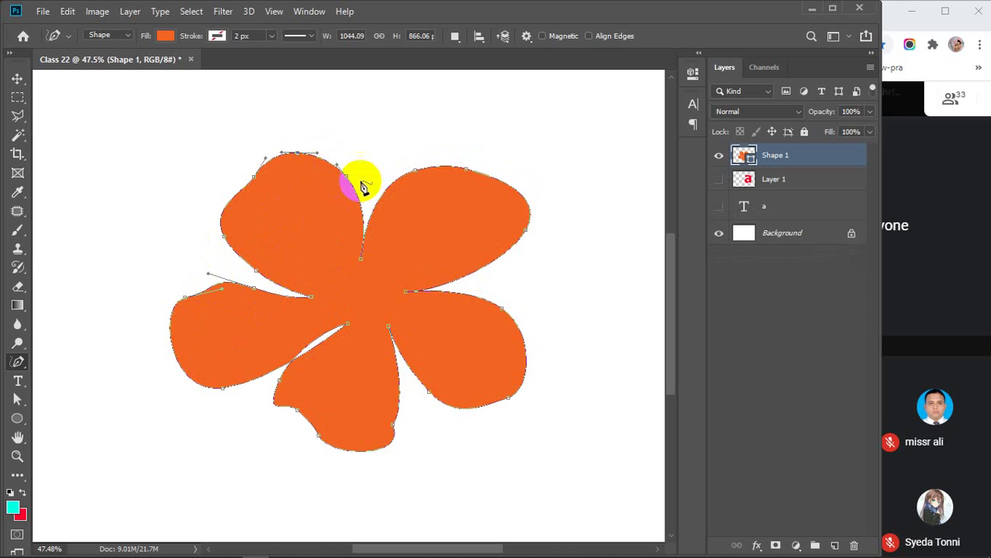
Add anchor points on the upper-right petal's right edge and on the lower-right petal's bottom edge
click(468, 172)
drag(537, 207, 517, 205)
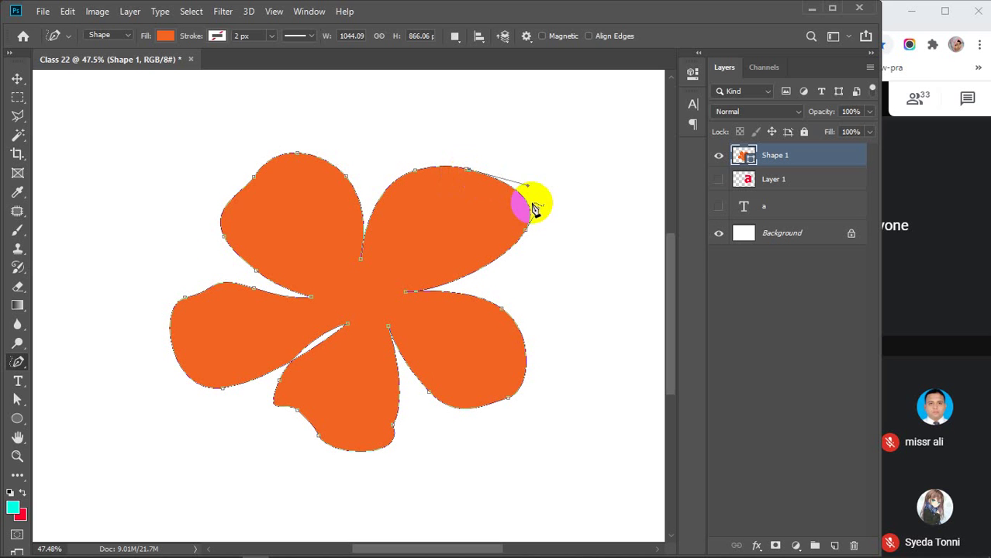
click(470, 173)
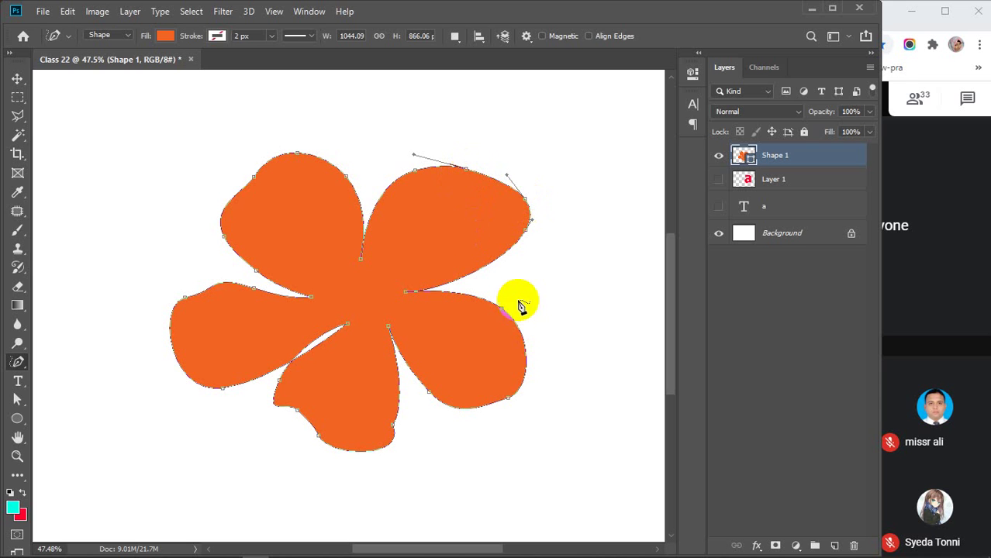
click(457, 404)
drag(457, 400, 471, 393)
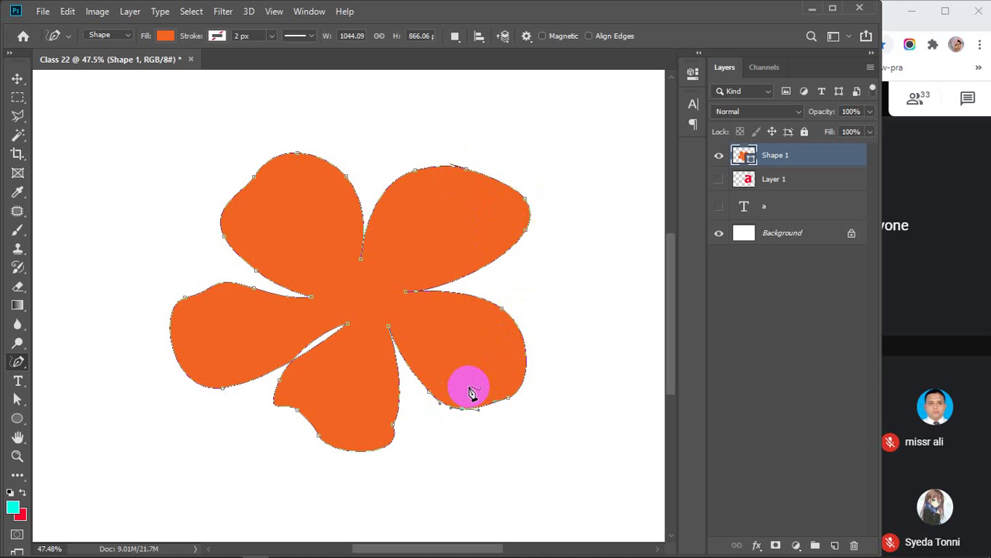
Delete the anchor point at the dent in the bottom petal's lower-left edge
click(365, 331)
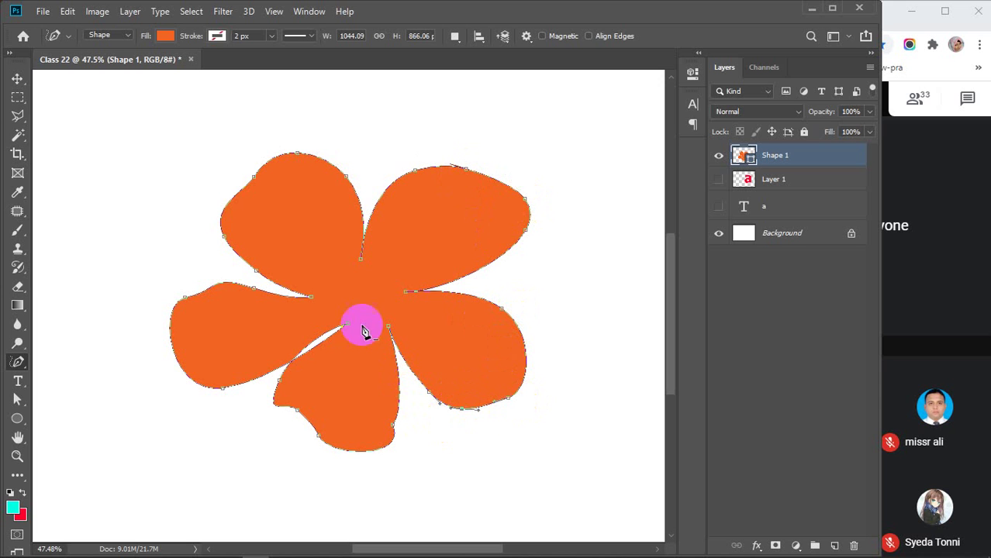
click(314, 430)
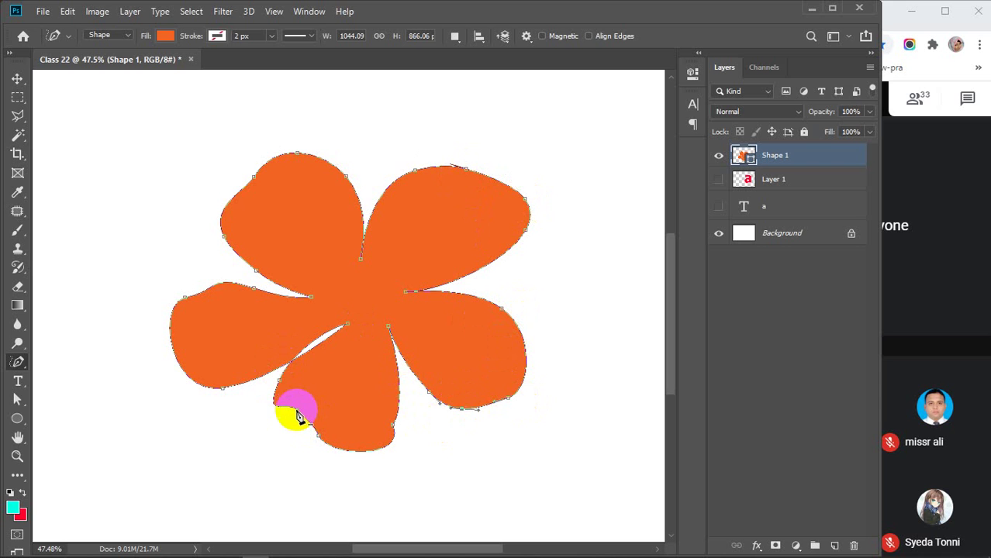
click(302, 418)
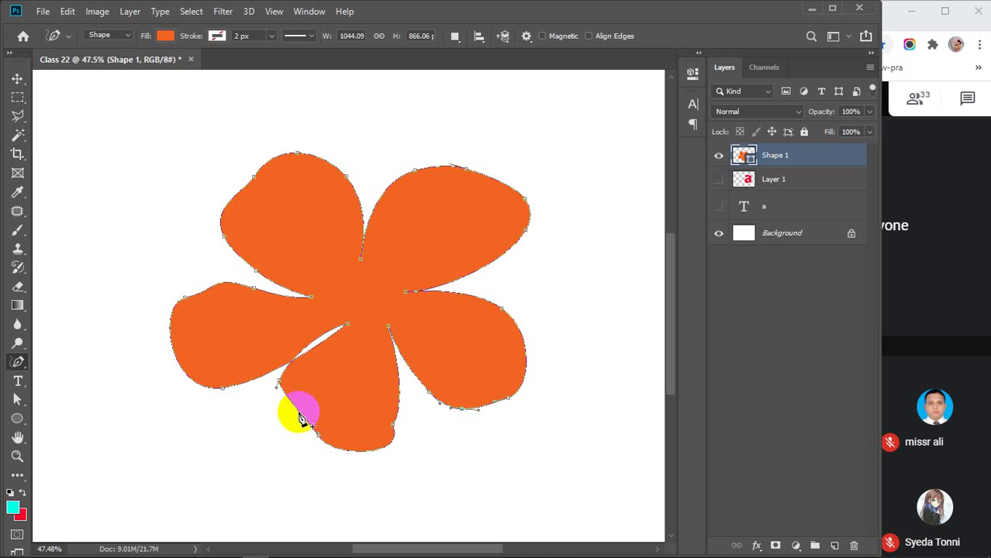
Pull the direction handles of the bottom petal's left-side anchor points down and outward to bulge its lower-left edge
drag(302, 417, 277, 389)
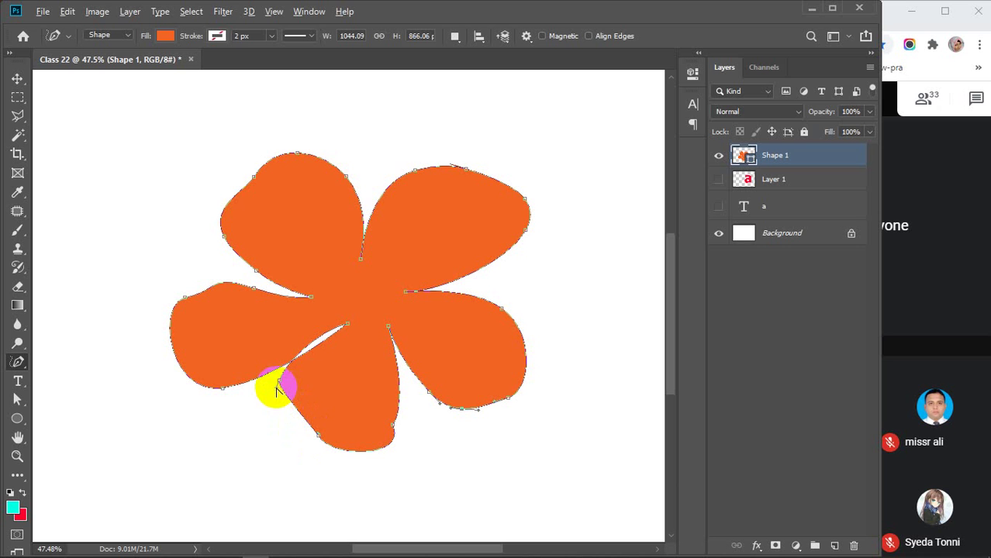
drag(277, 390, 245, 440)
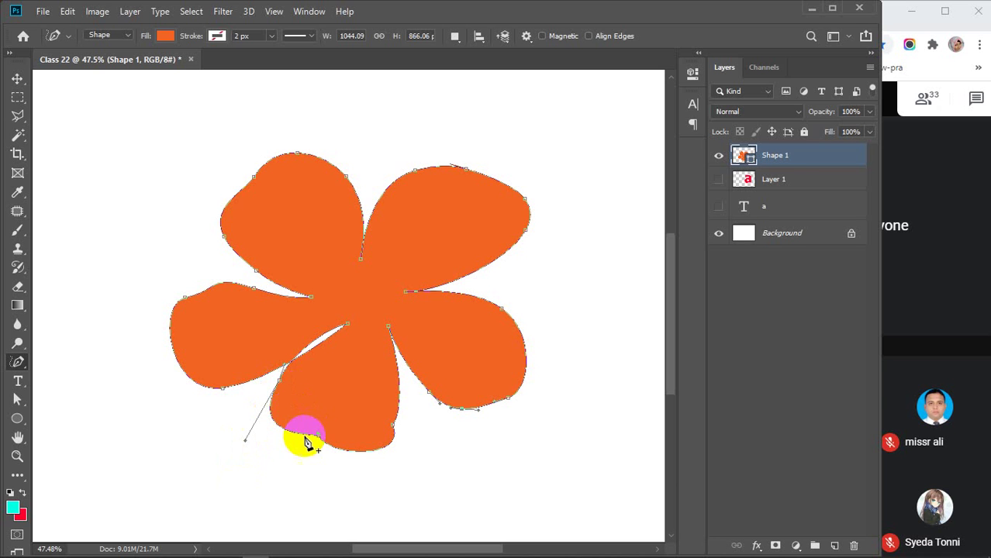
drag(318, 440, 281, 478)
click(305, 445)
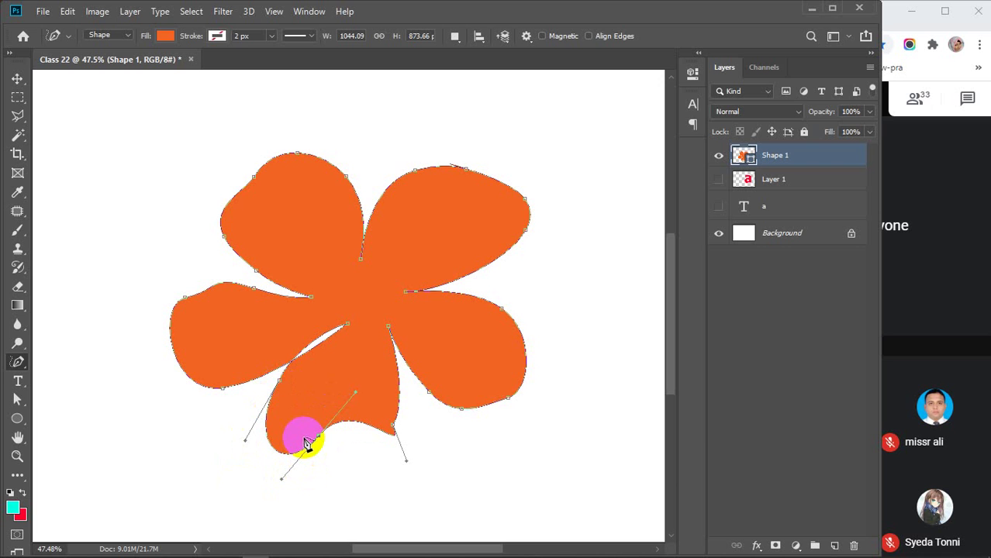
With the Curvature Pen tool, add a point on the left petal's lower-left edge and pull it outward
click(18, 361)
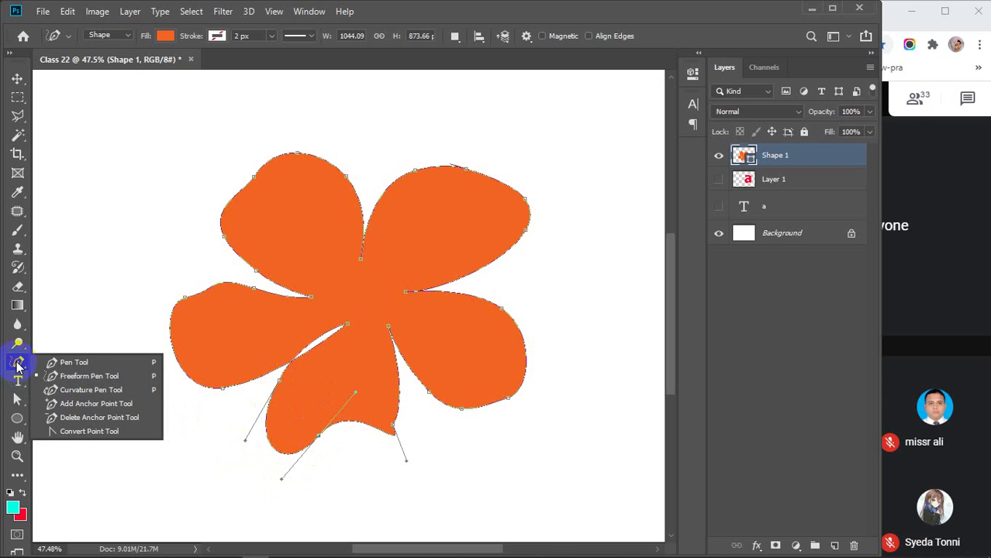
click(91, 389)
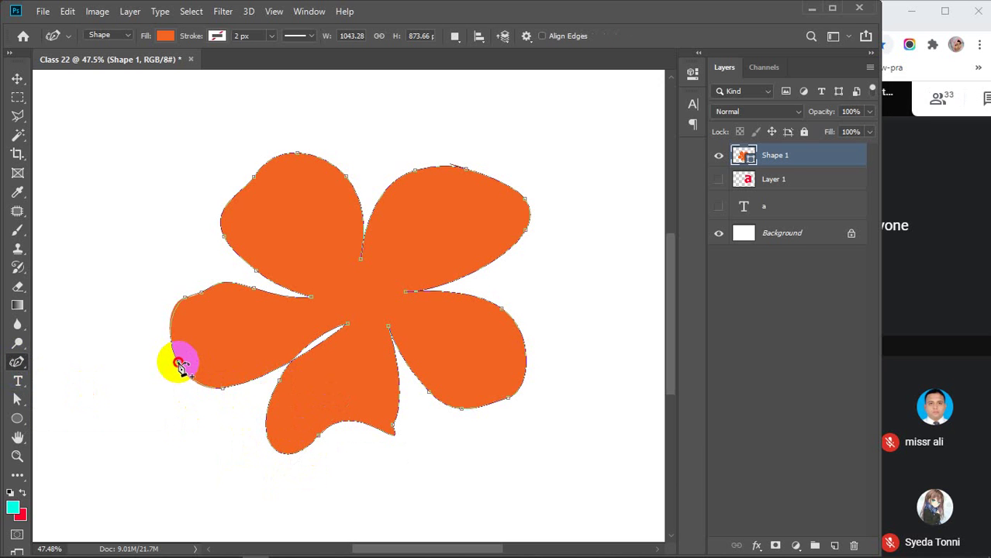
click(180, 365)
click(170, 370)
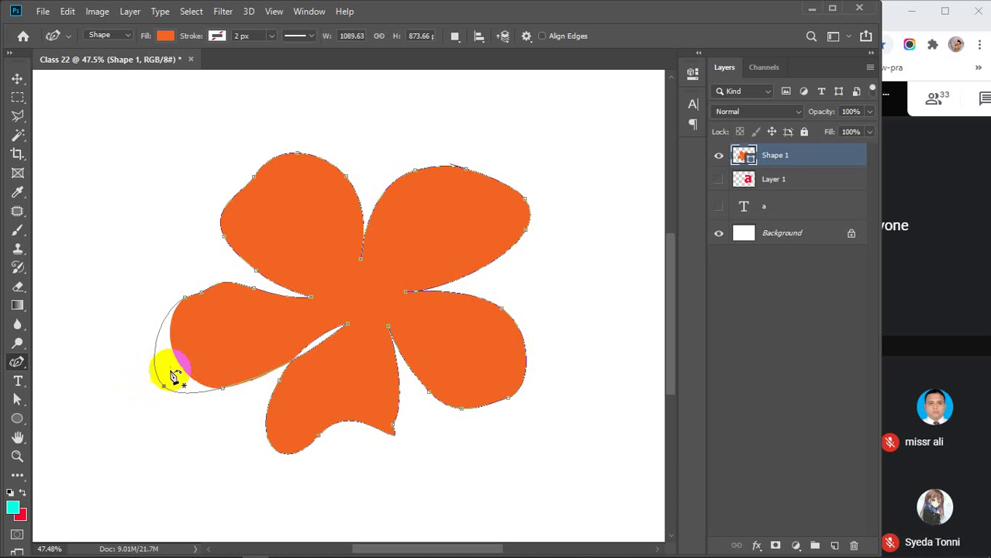
Move the left petal's top point up and outward, and remove the neighbouring points to smooth its upper-left curve
click(203, 293)
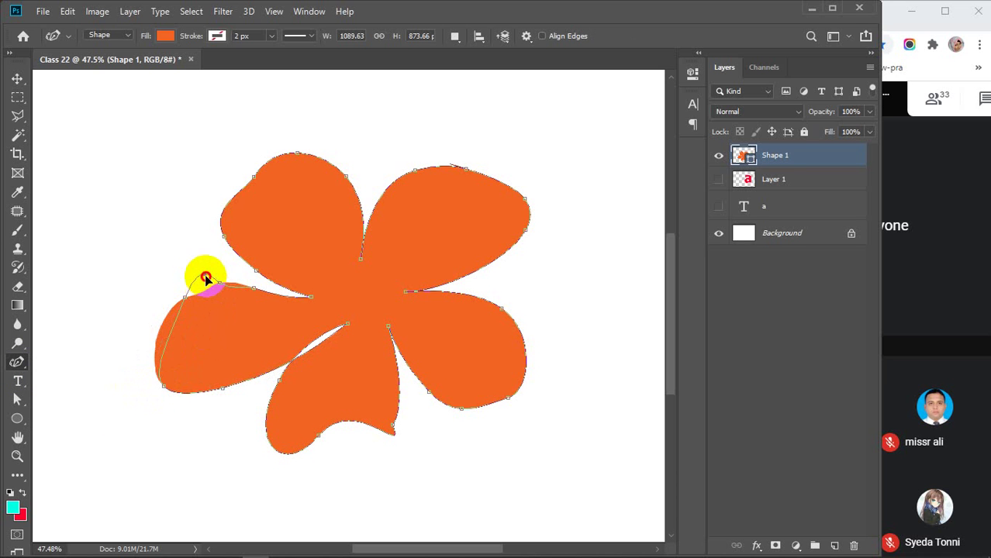
drag(203, 284, 193, 300)
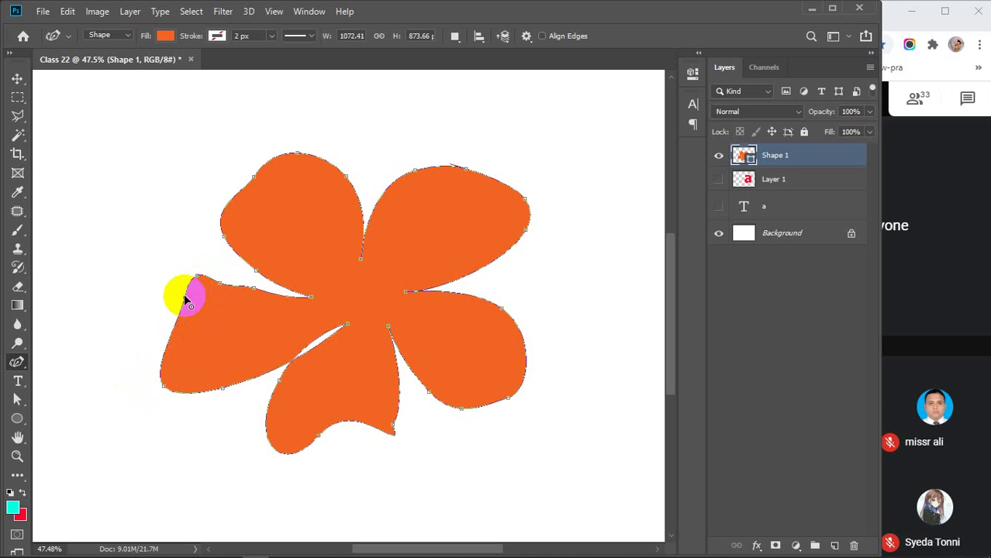
drag(185, 297, 189, 301)
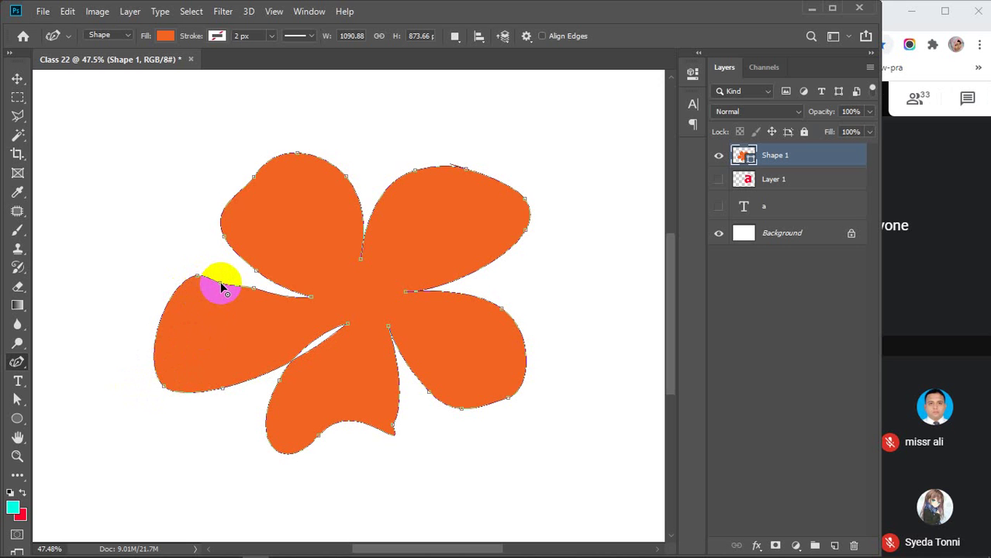
drag(223, 288, 225, 290)
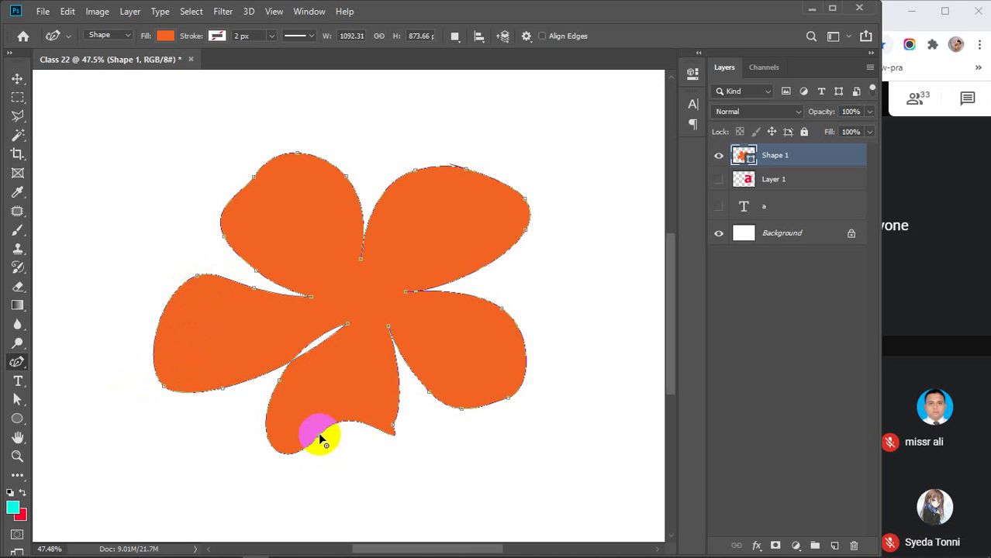
Pull the bottom petal's lower edge into a round curve, smooth its right edge, and move the notch beside the left petal outward
drag(320, 438, 337, 474)
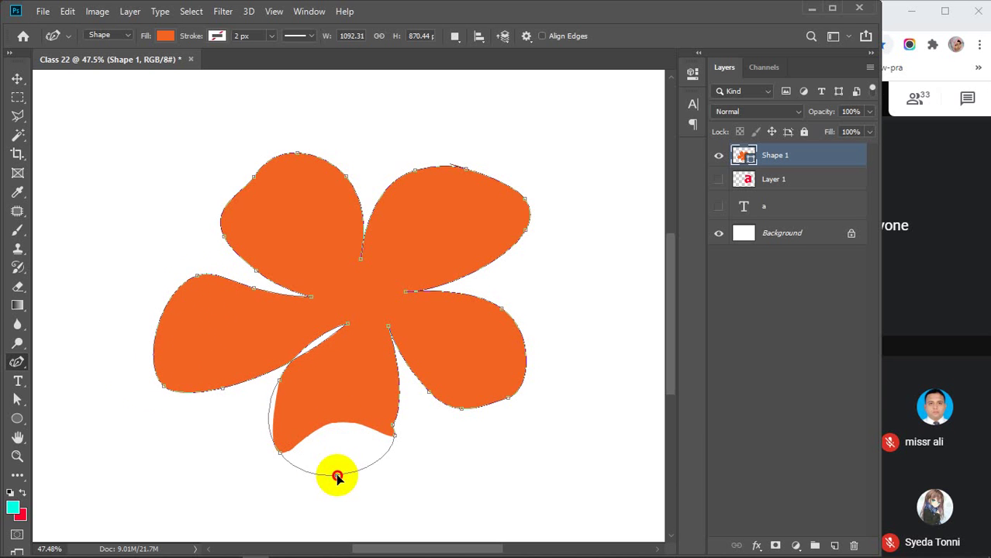
click(399, 419)
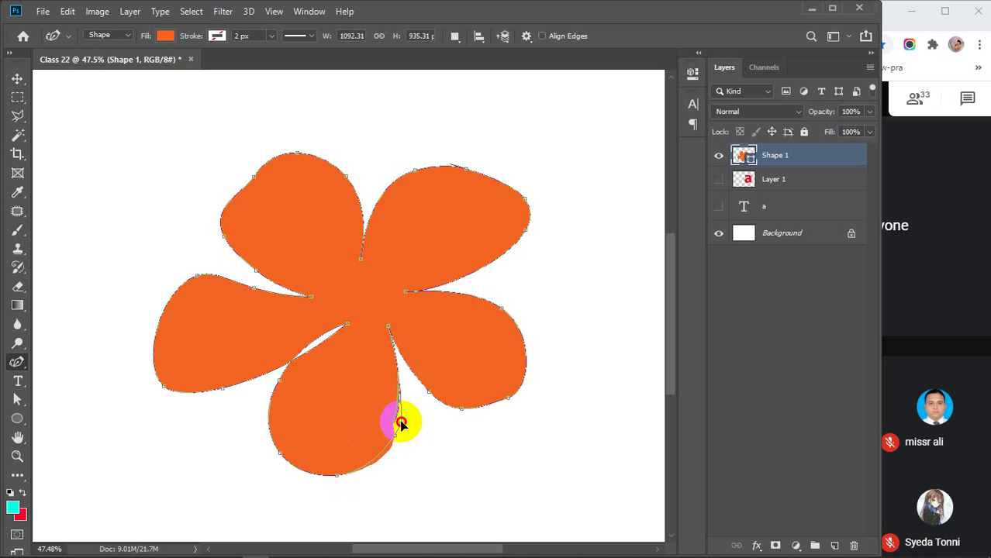
drag(400, 421, 399, 419)
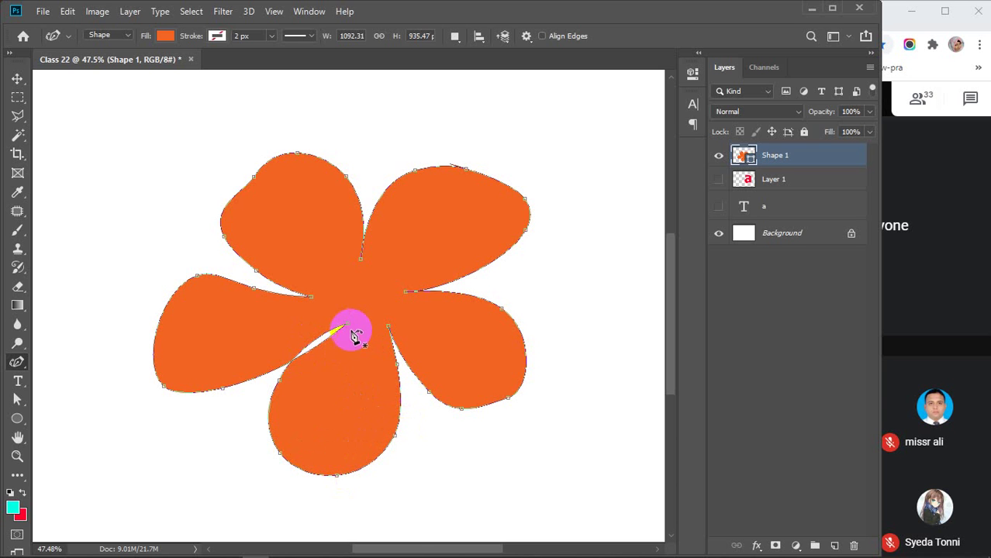
drag(347, 324, 312, 339)
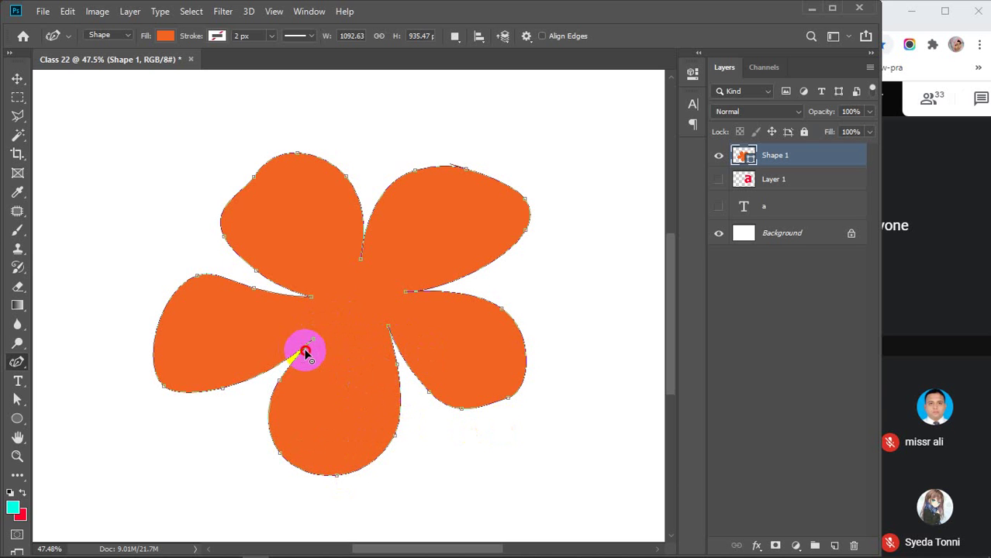
click(304, 350)
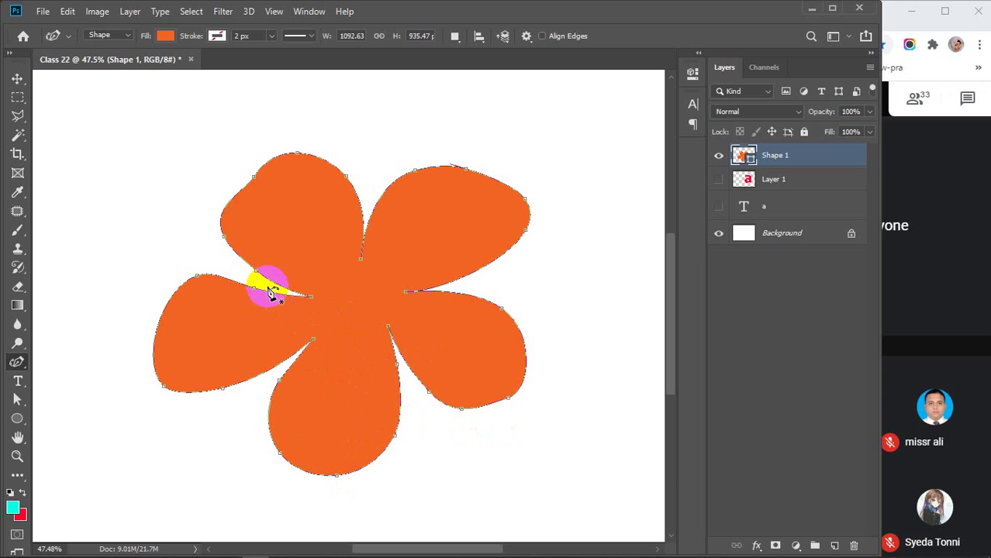
Reshape the upper-left petal with a dip in its top edge, and move the left petal's lower-left and top points outward
drag(257, 270, 232, 244)
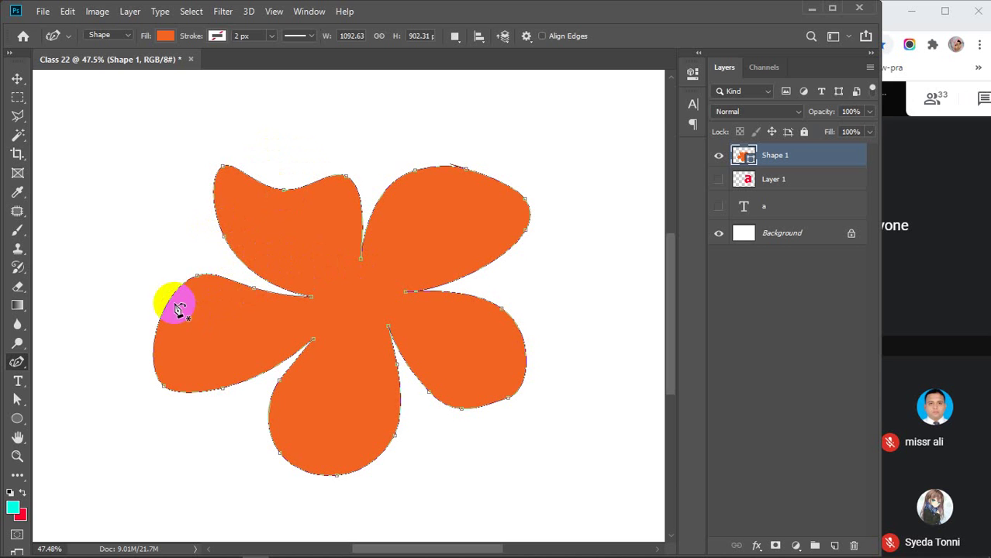
click(172, 388)
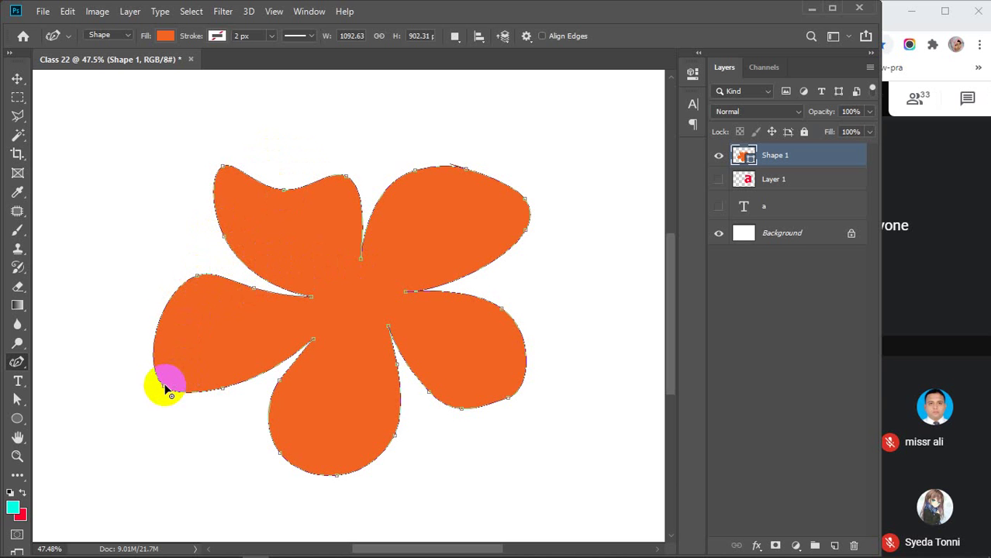
drag(165, 387, 148, 370)
click(196, 281)
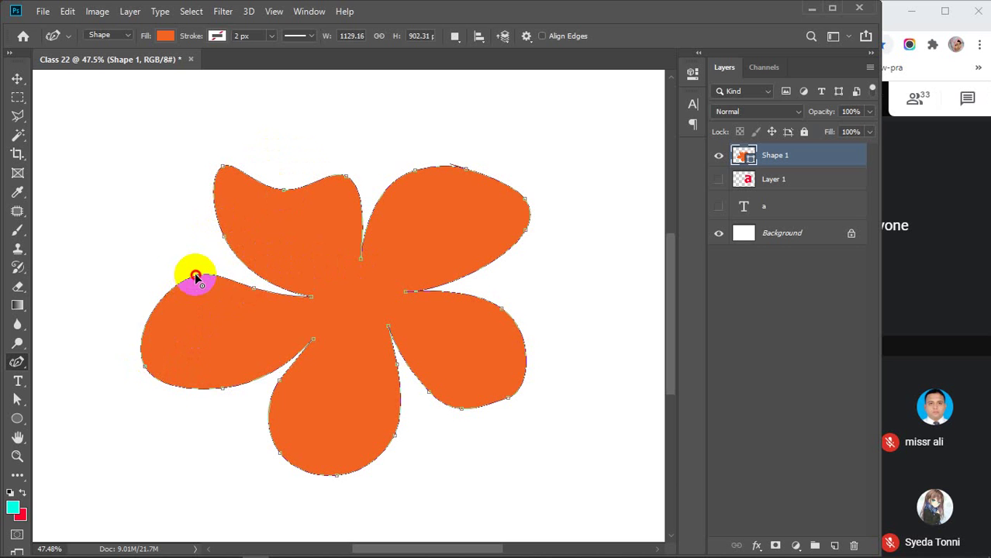
drag(196, 277, 169, 269)
Raise the upper-right petal's top curve and reposition its tip points to form a shallow notch in its outer edge
drag(433, 186, 425, 164)
drag(529, 210, 475, 220)
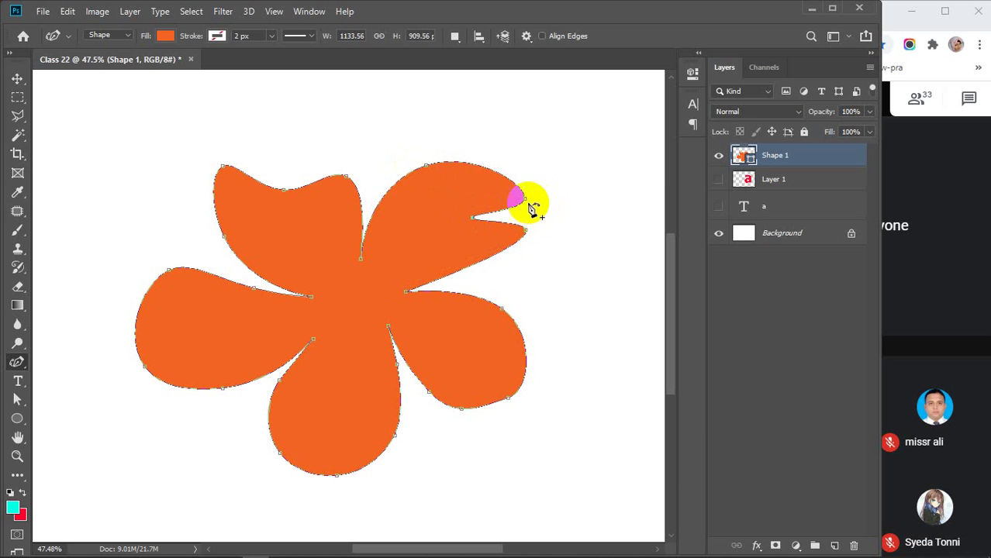
click(487, 177)
key(ctrl+z)
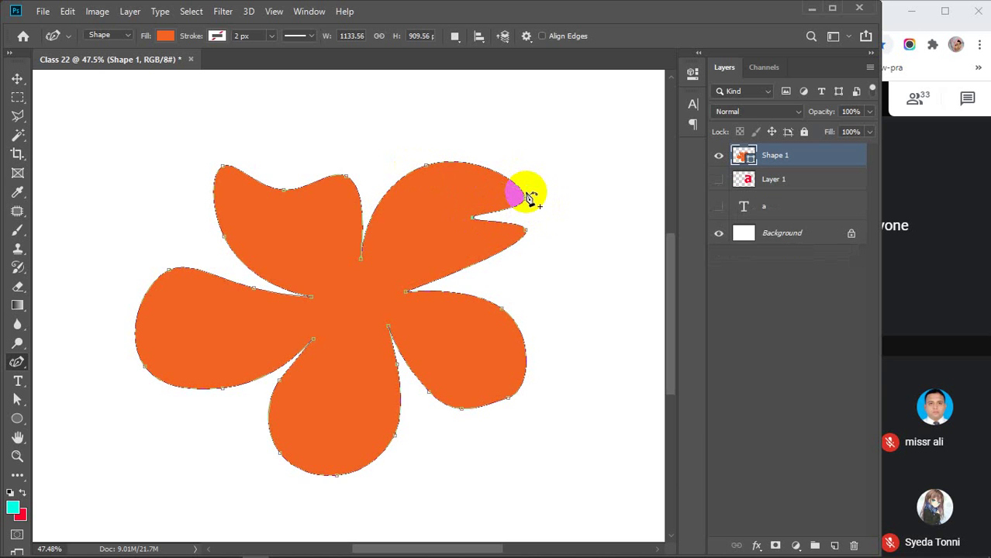
drag(515, 189, 518, 256)
click(473, 218)
drag(472, 217, 497, 230)
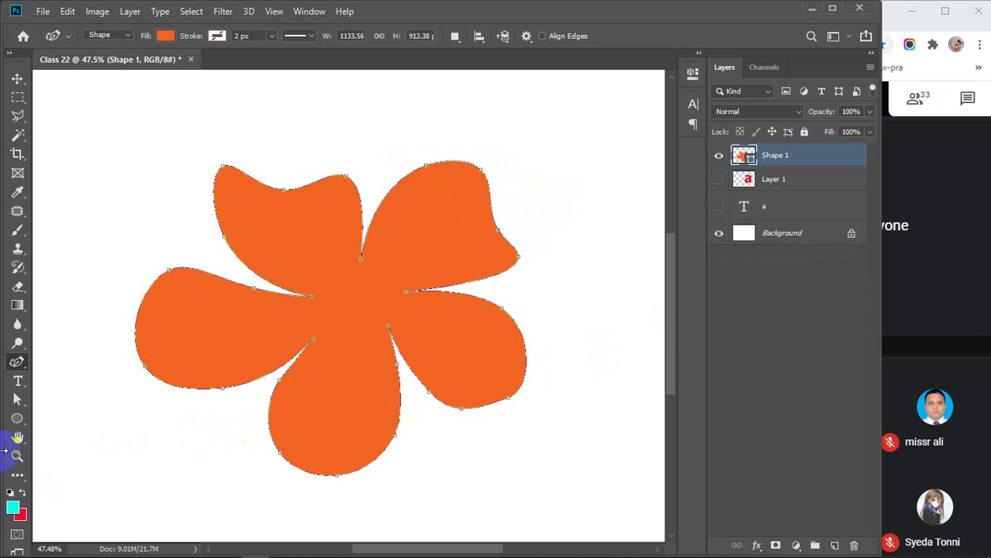
With the Add Anchor Point tool, add a point on the left petal's lower edge and pull the neighbouring direction handle downward
right_click(18, 361)
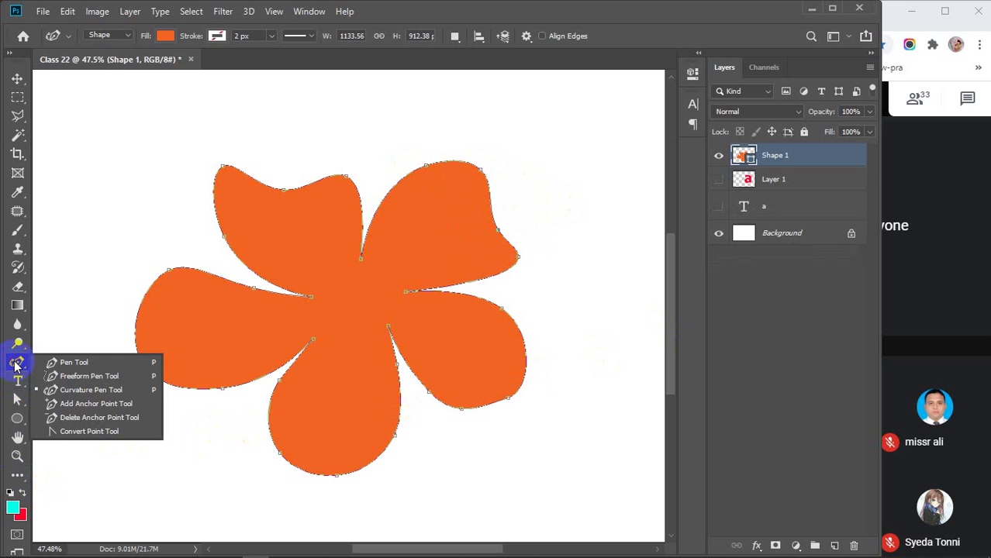
click(77, 404)
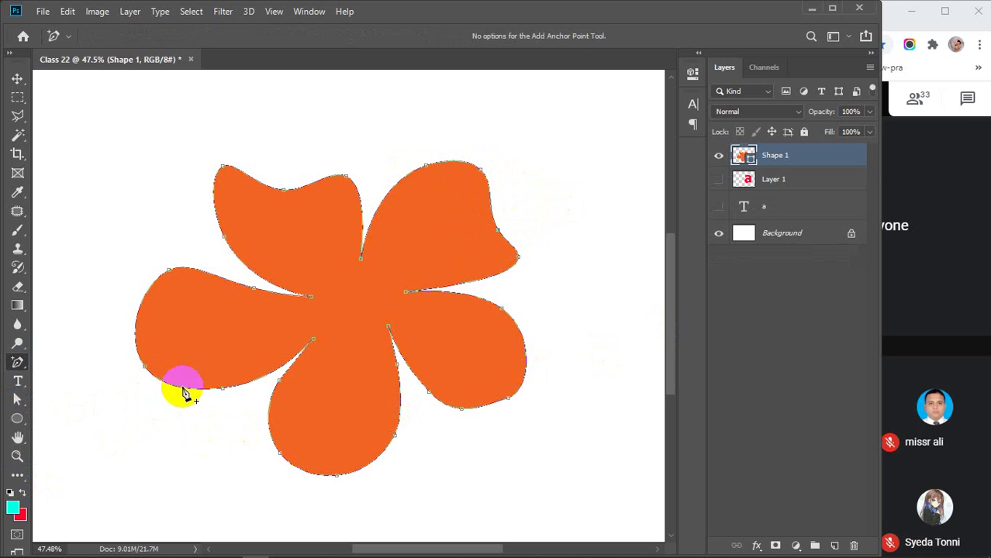
click(184, 388)
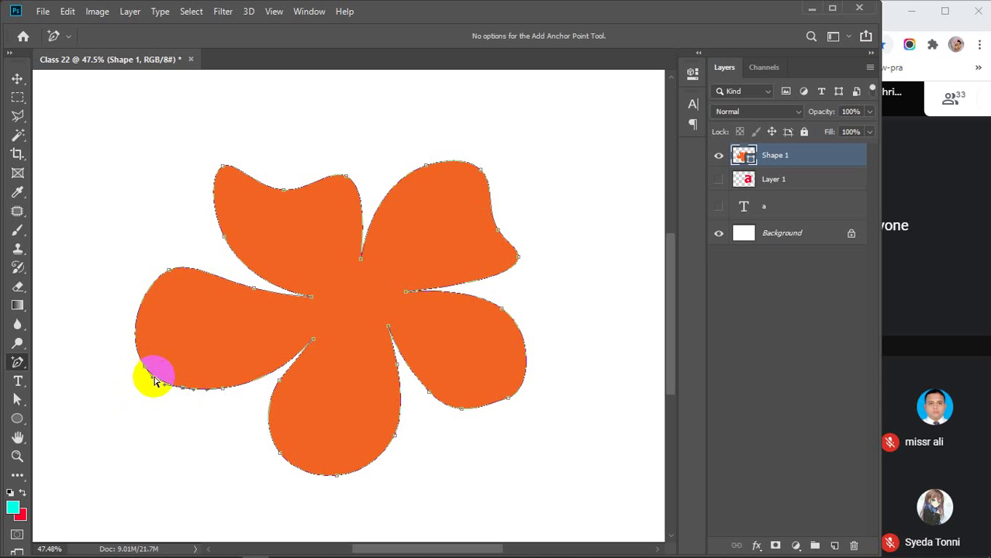
drag(152, 380, 148, 404)
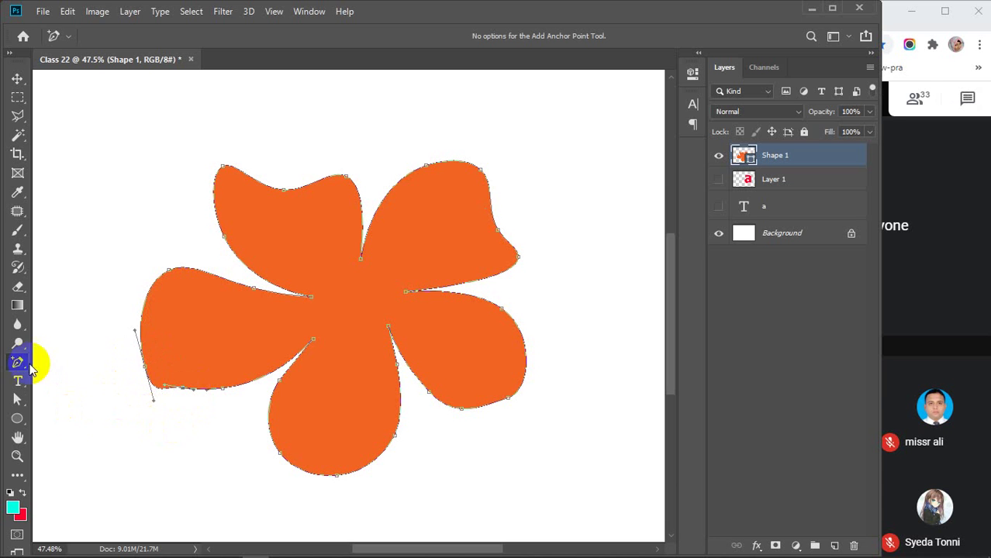
With the Add Anchor Point tool, select the bottom petal's lower edge and pull its lower-left direction handle outward
right_click(18, 362)
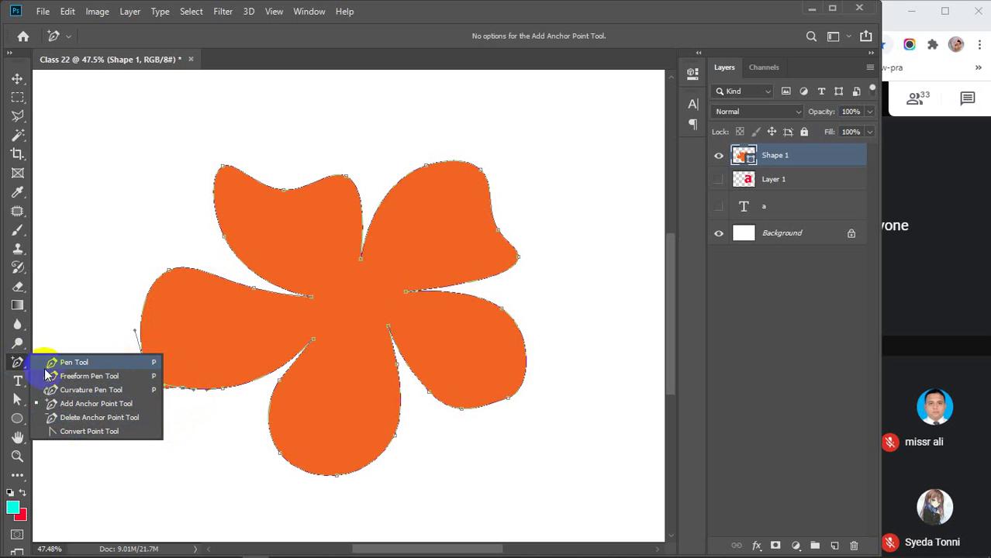
click(79, 404)
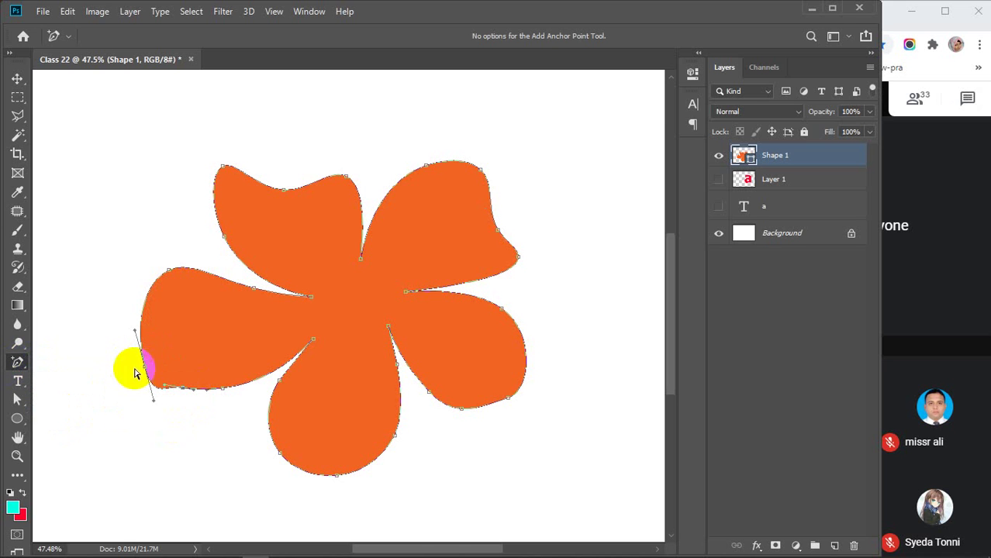
click(335, 476)
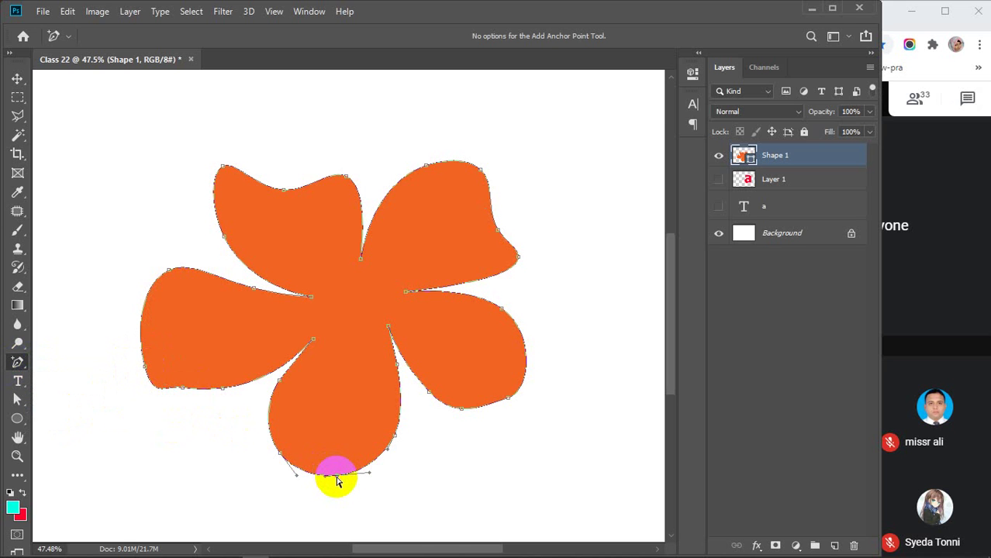
drag(337, 482, 306, 480)
With the Delete Anchor Point tool, remove the left petal's two lower-left points and adjust the top point's direction handle
right_click(18, 362)
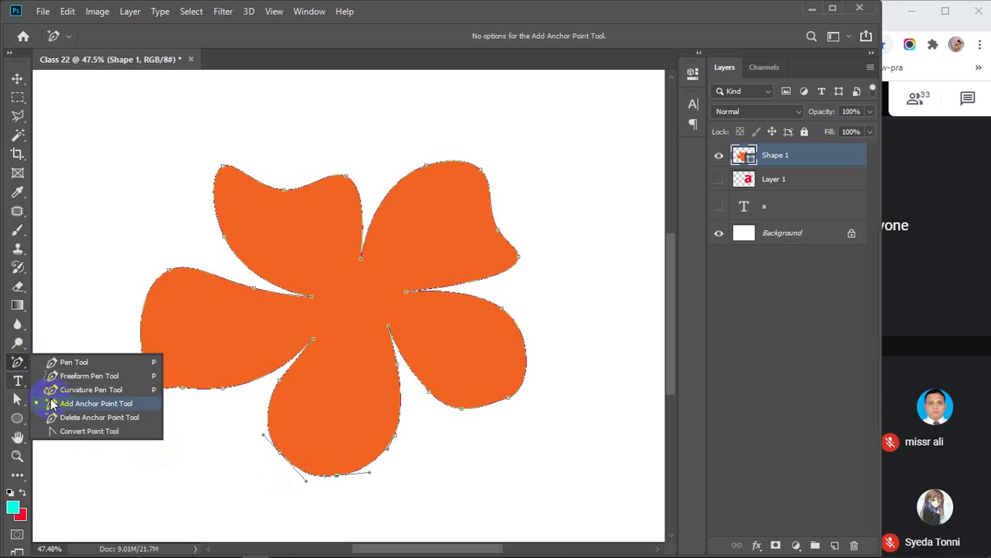
click(78, 417)
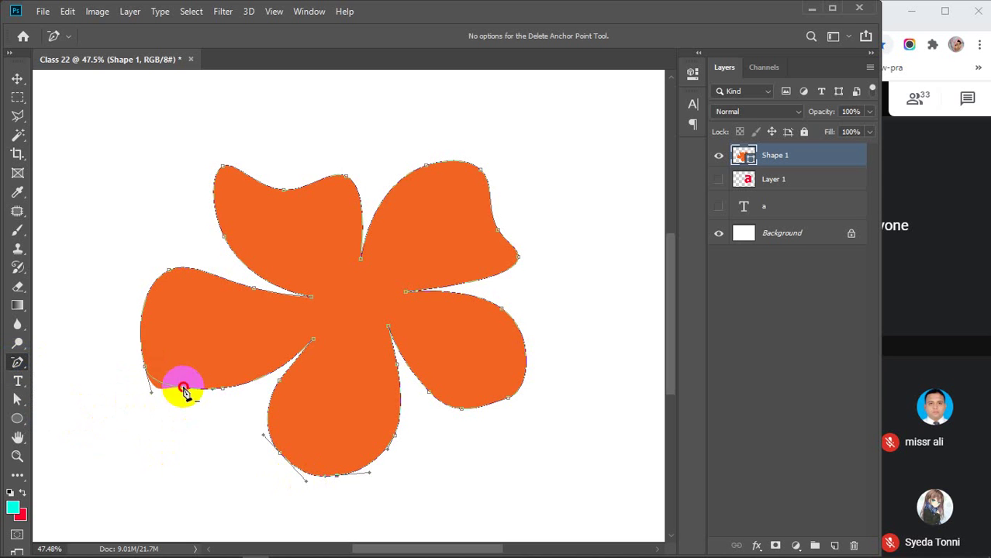
click(144, 367)
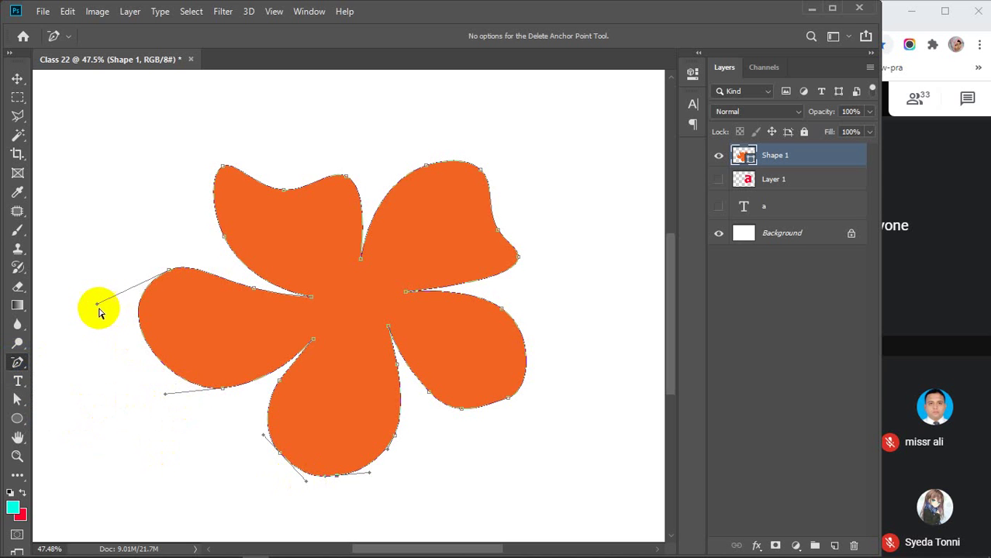
drag(98, 307, 115, 320)
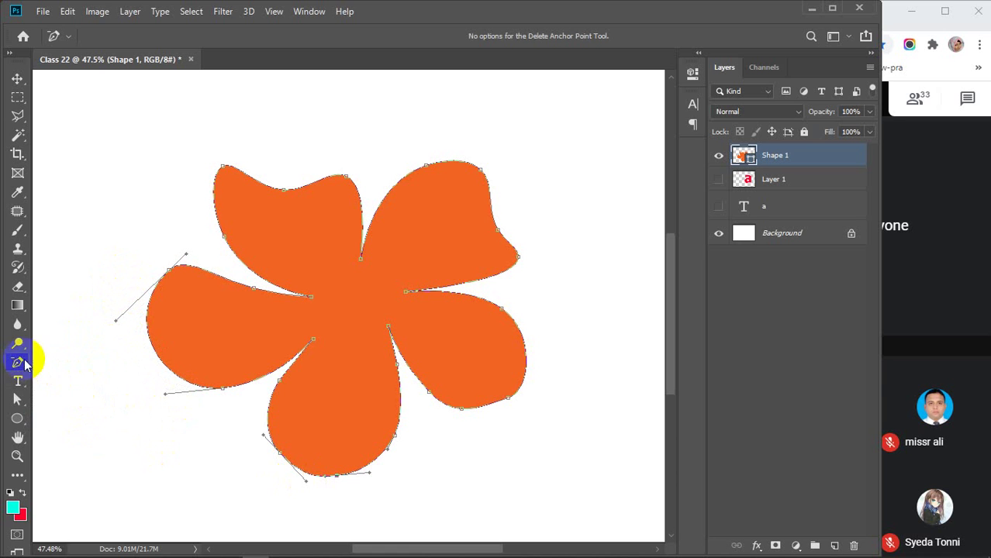
With the Convert Point tool, pull handles from the lower-right petal's upper point and bend its inner handle down into a deep hollow
right_click(18, 362)
click(77, 432)
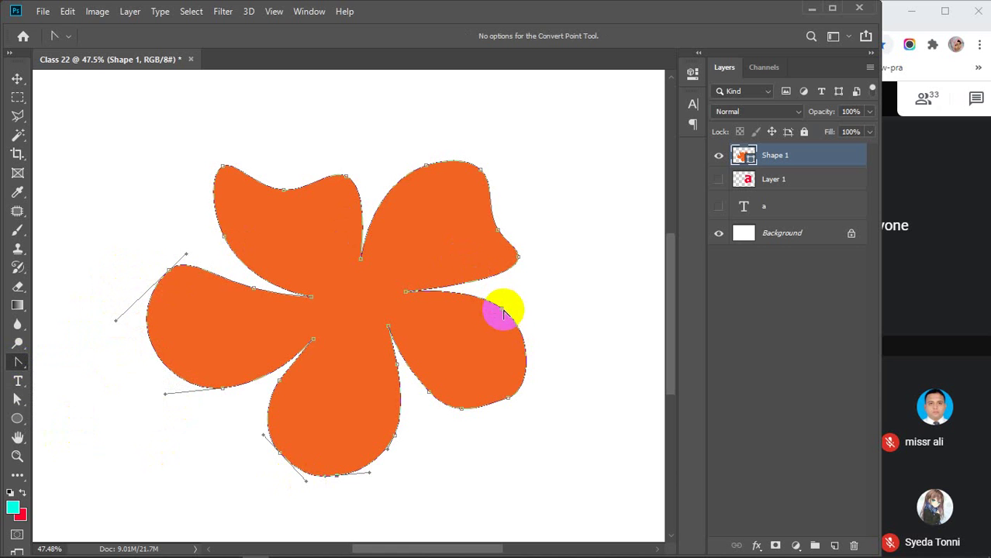
drag(500, 312, 604, 277)
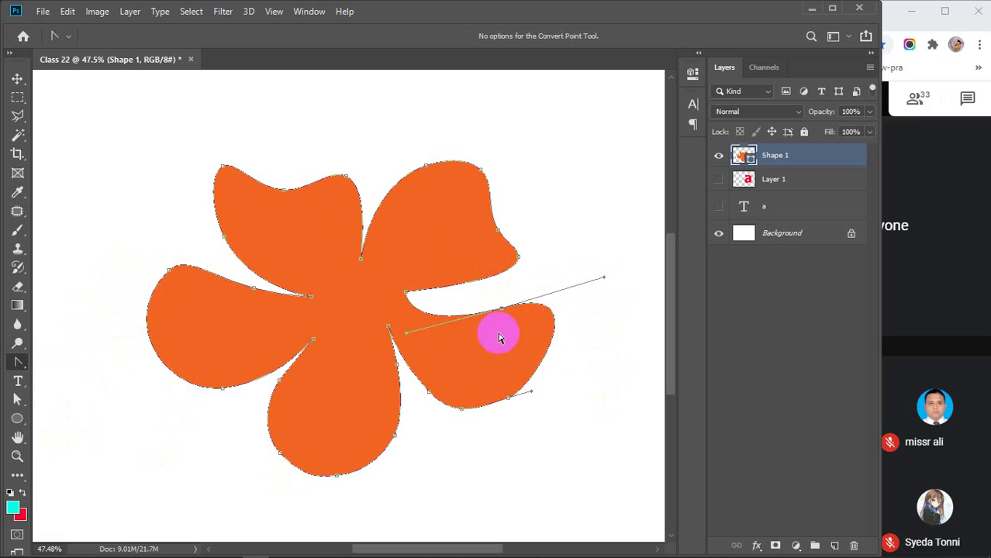
drag(407, 336, 464, 276)
drag(447, 321, 458, 387)
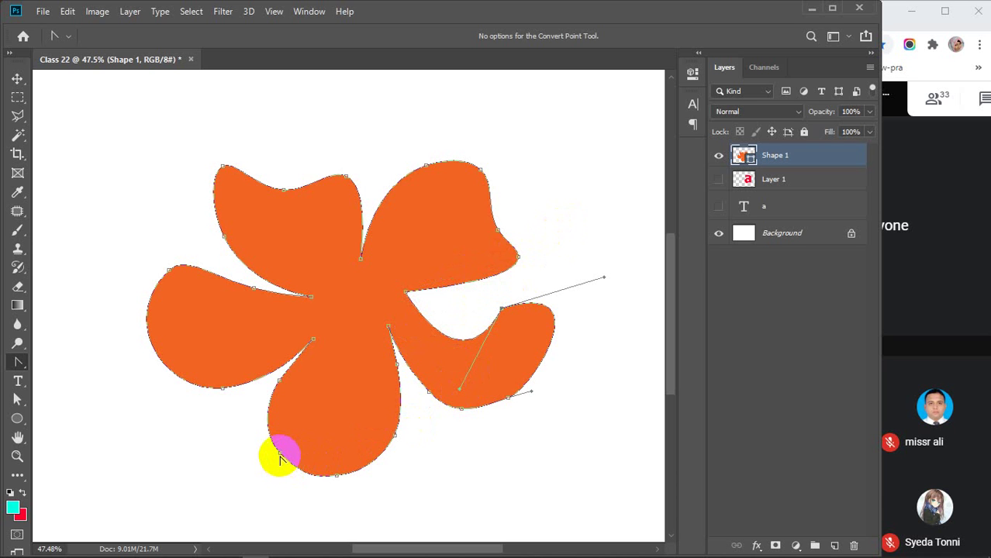
Pull long handles from the bottom petal's lower-left point, and swing one handle independently to split the edge into two lobes
drag(279, 457, 112, 465)
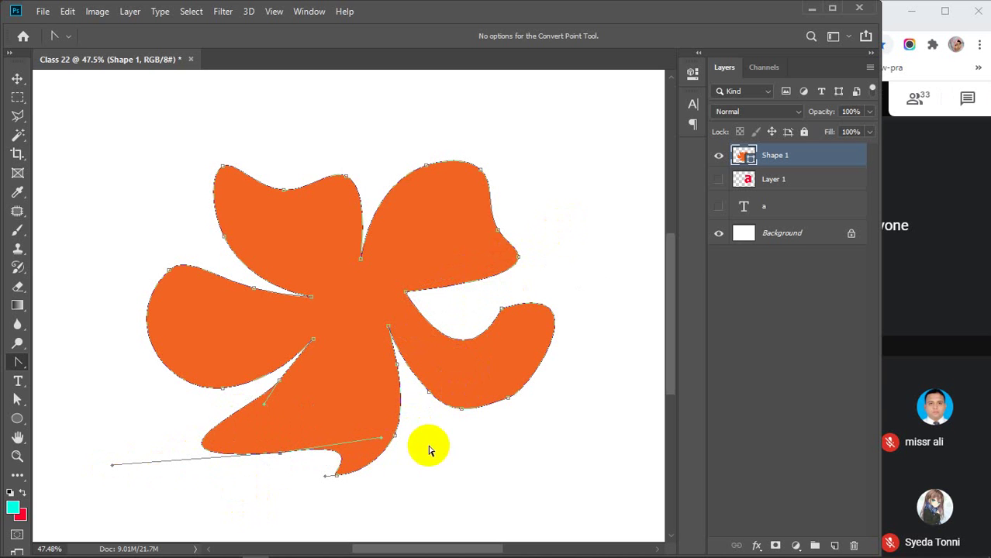
click(383, 440)
drag(383, 441, 247, 523)
click(267, 440)
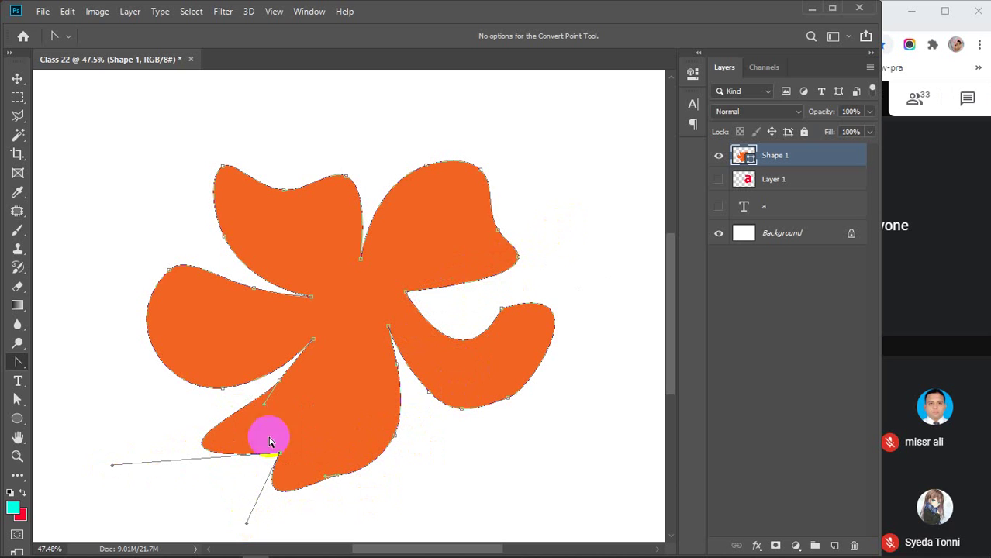
Convert the left petal's top point to a corner, pull out new handles, and angle each independently to form a pointed tip
click(169, 272)
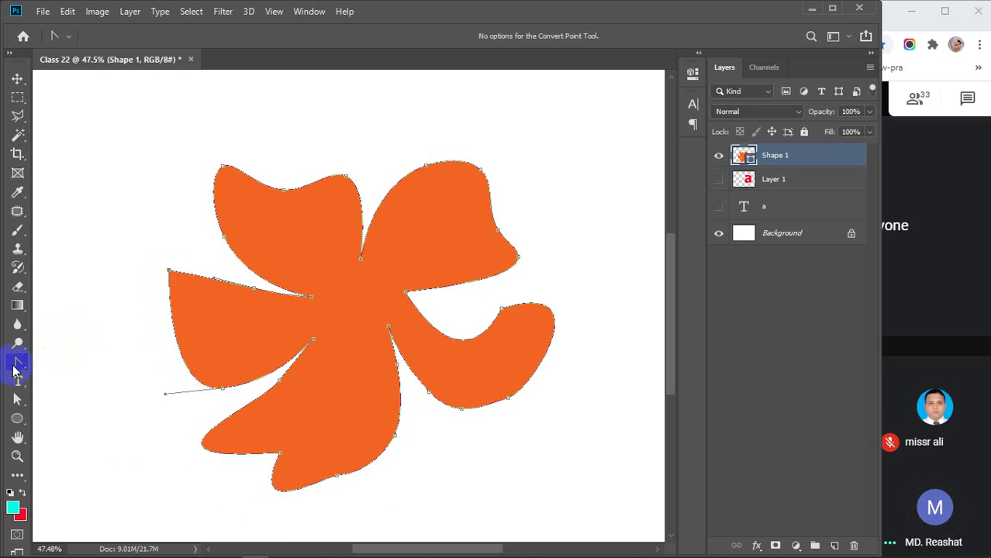
right_click(16, 363)
click(169, 272)
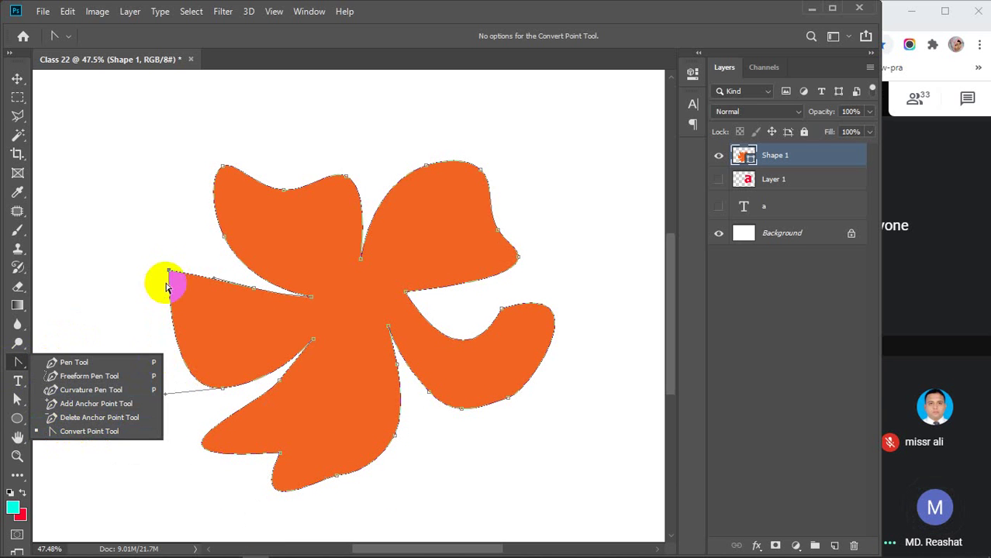
drag(169, 273, 182, 223)
click(156, 317)
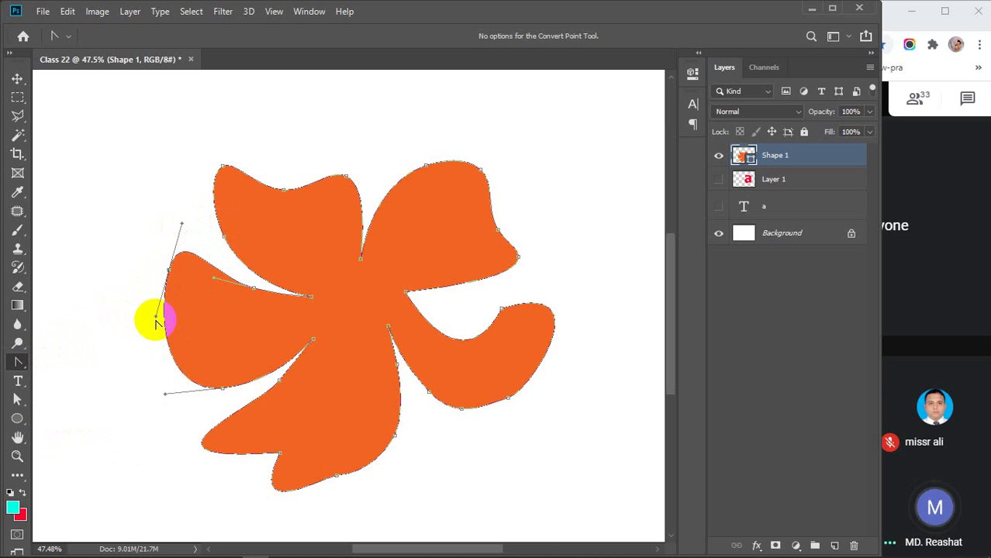
drag(156, 317, 86, 381)
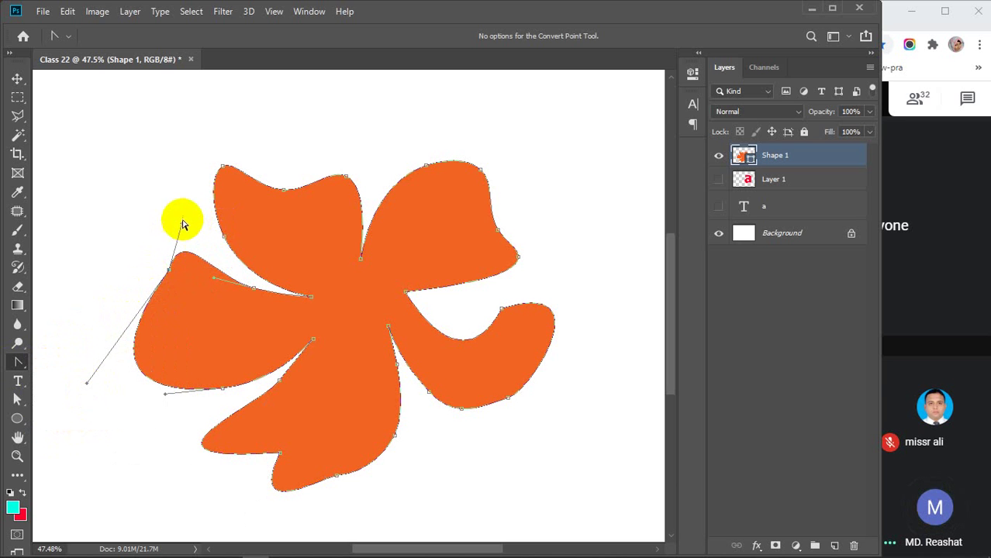
drag(182, 221, 101, 186)
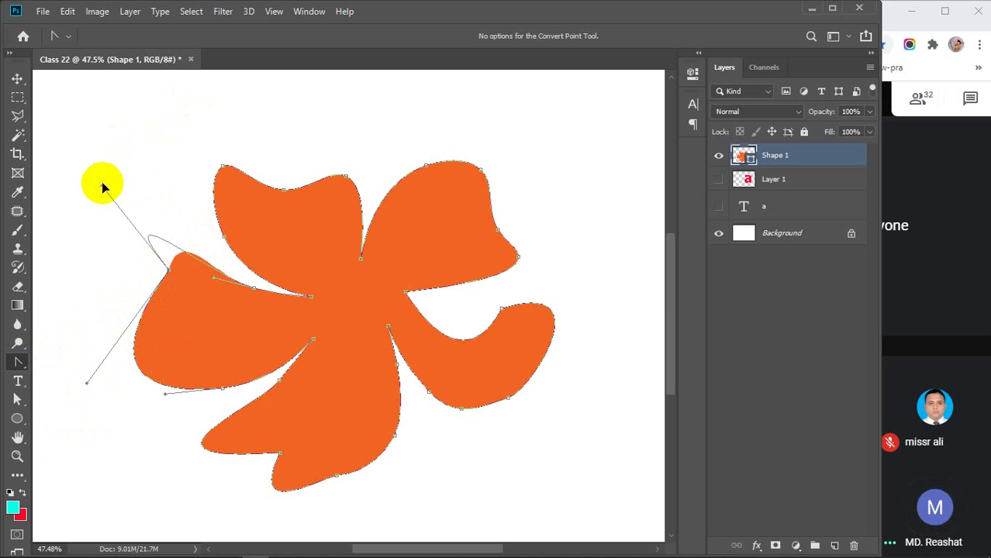
drag(381, 453, 371, 445)
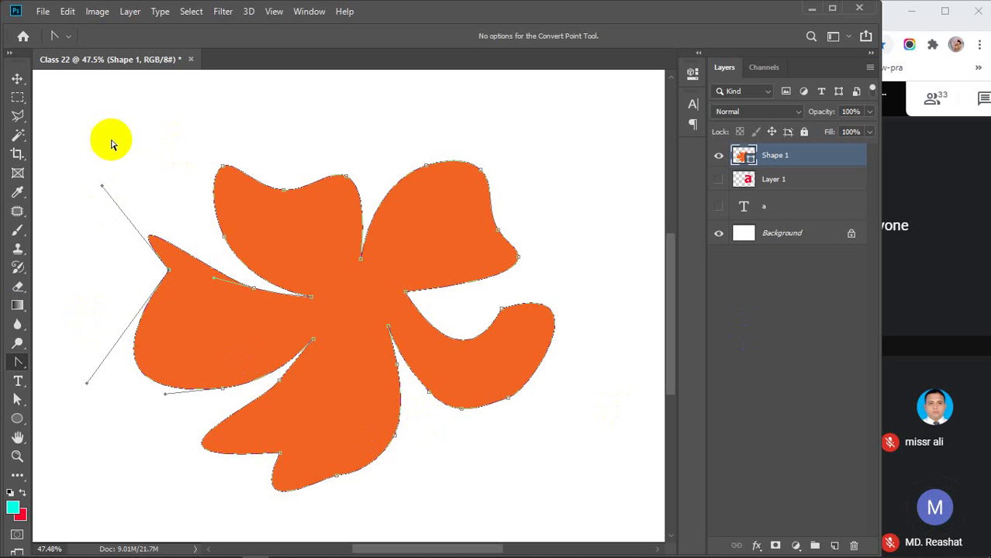
Delete the flower shape, Layer 1 and the "a" text layer, leaving only the Background, and fit the canvas in view
click(18, 78)
drag(92, 135, 608, 501)
key(Delete)
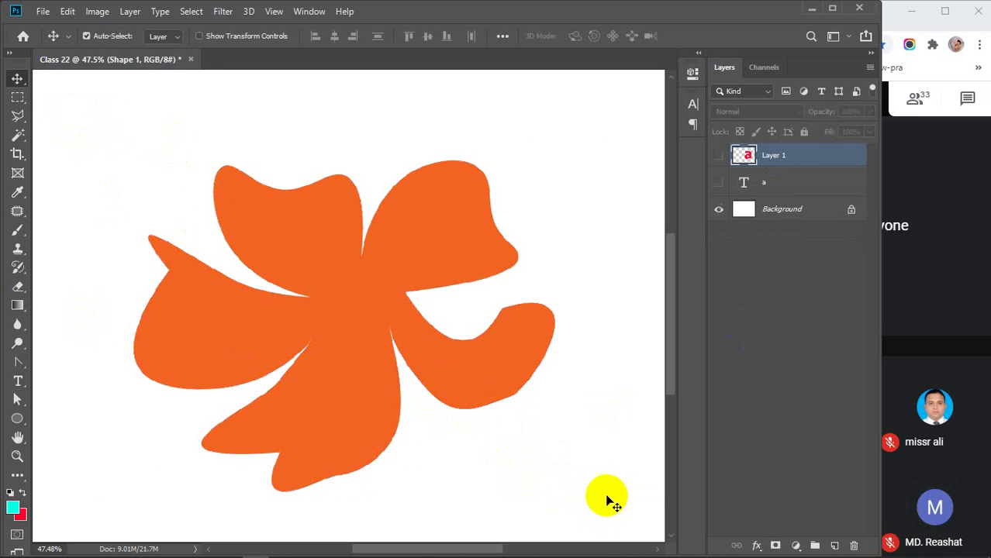
key(ctrl+0)
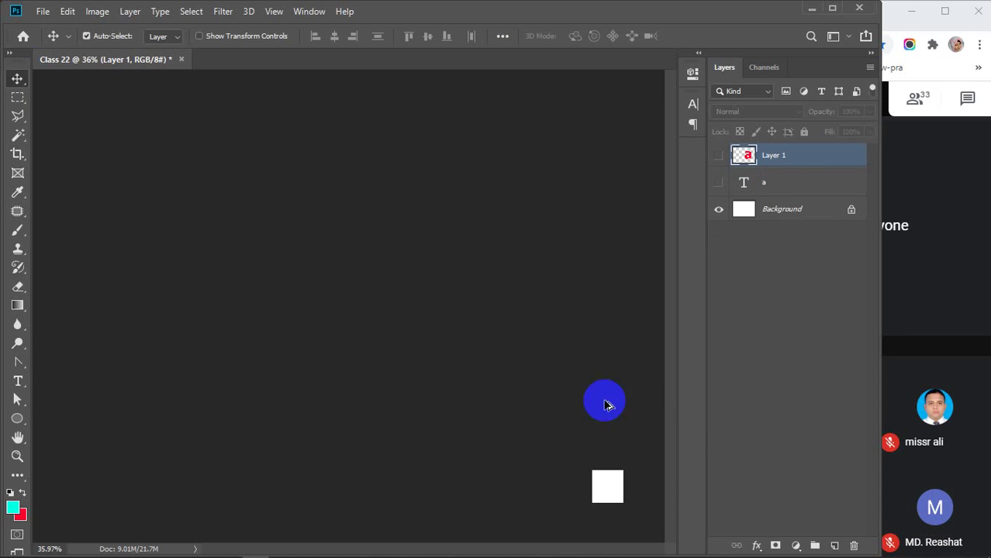
click(778, 165)
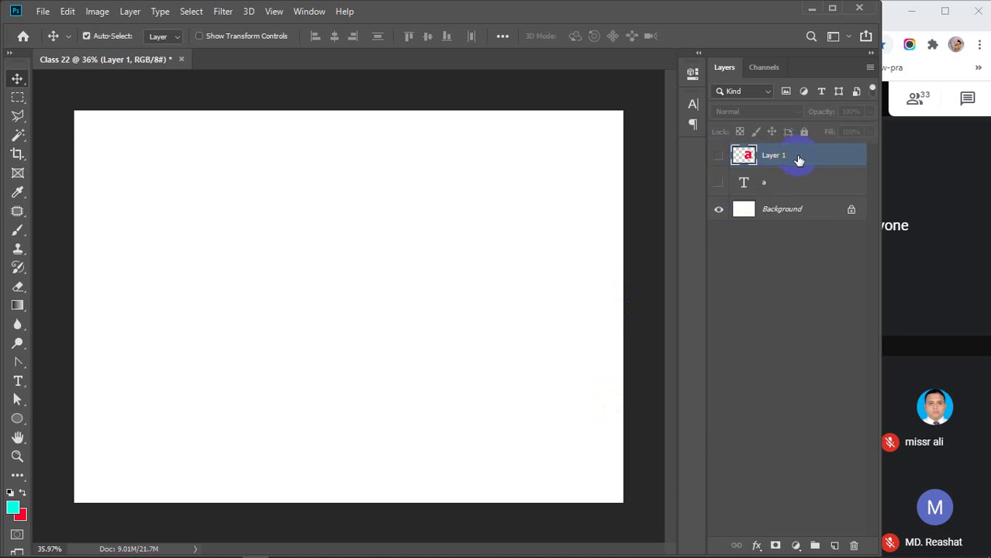
key(Delete)
key(Delete)
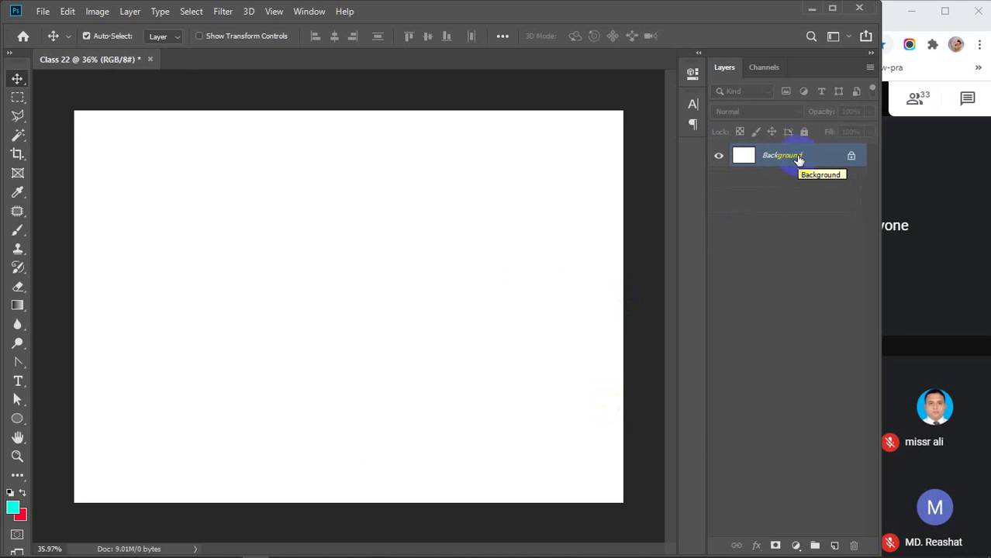
Switch from the Convert Point tool to the standard Pen tool
click(19, 362)
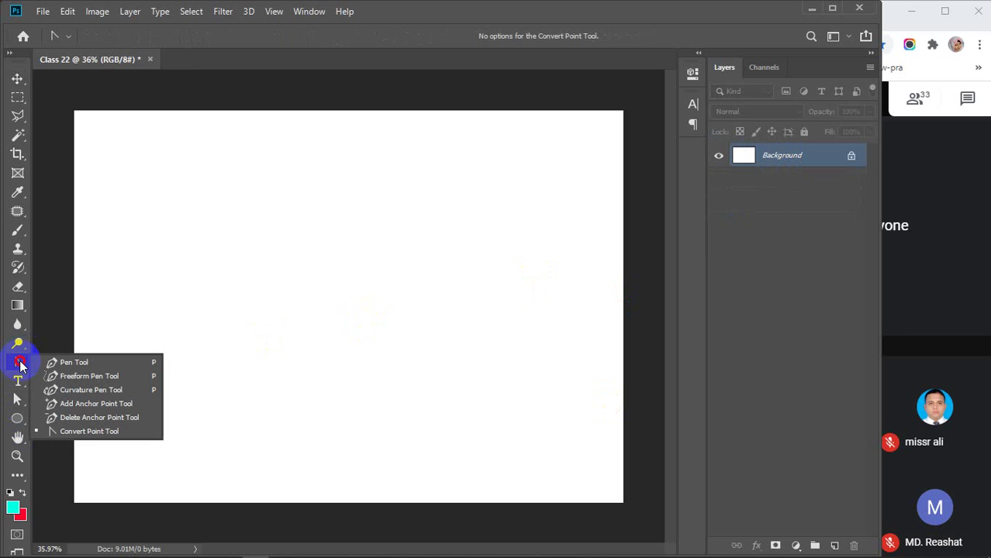
click(74, 362)
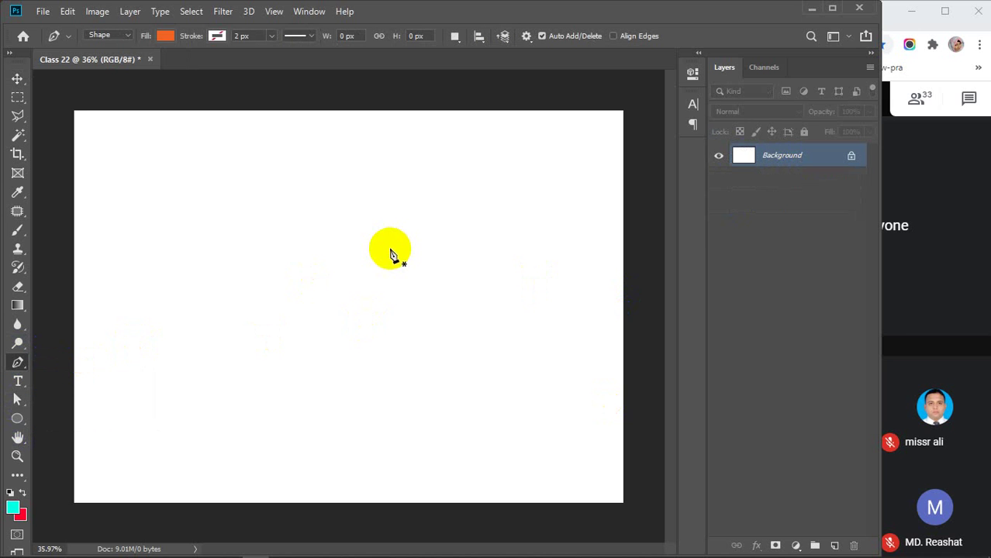
mouse_move(562, 553)
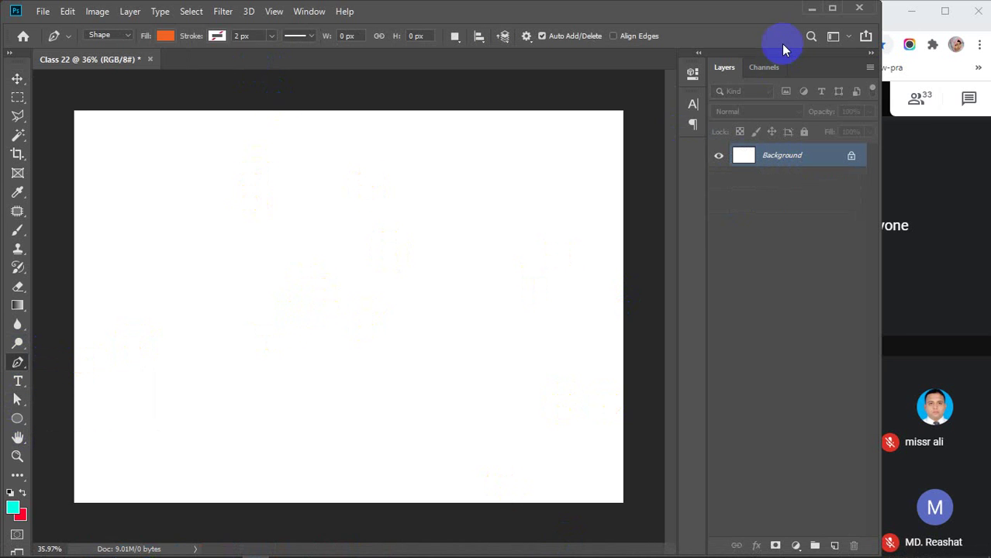
Switch to the Chrome spreadsheet window and search Google for "product for ecommerce" in a new tab
mouse_move(210, 552)
mouse_move(387, 547)
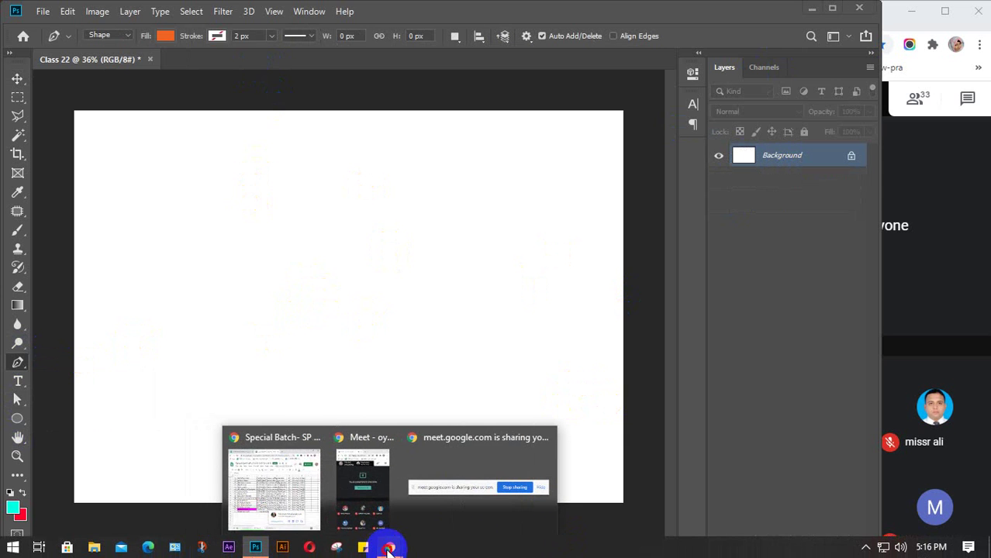
click(275, 489)
click(368, 19)
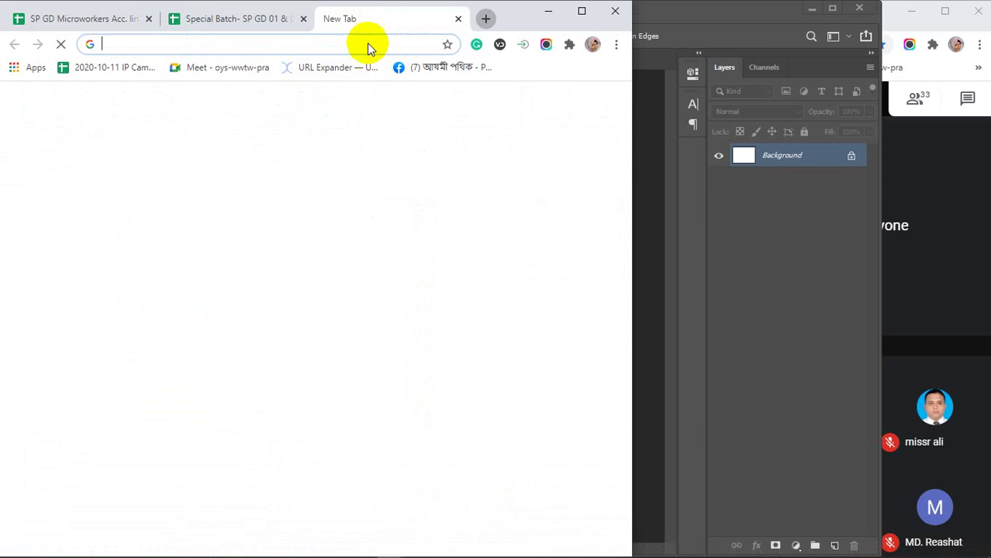
click(242, 43)
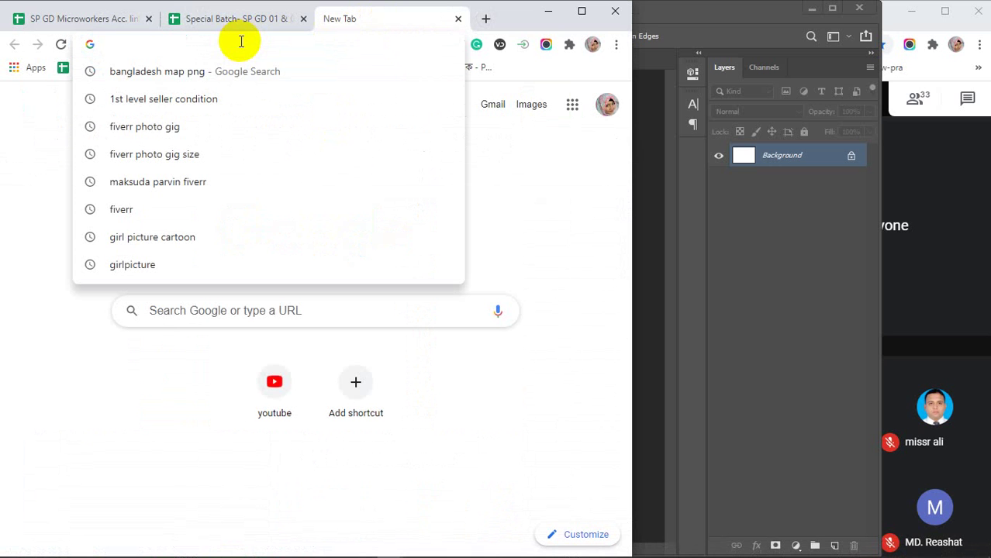
text(pr)
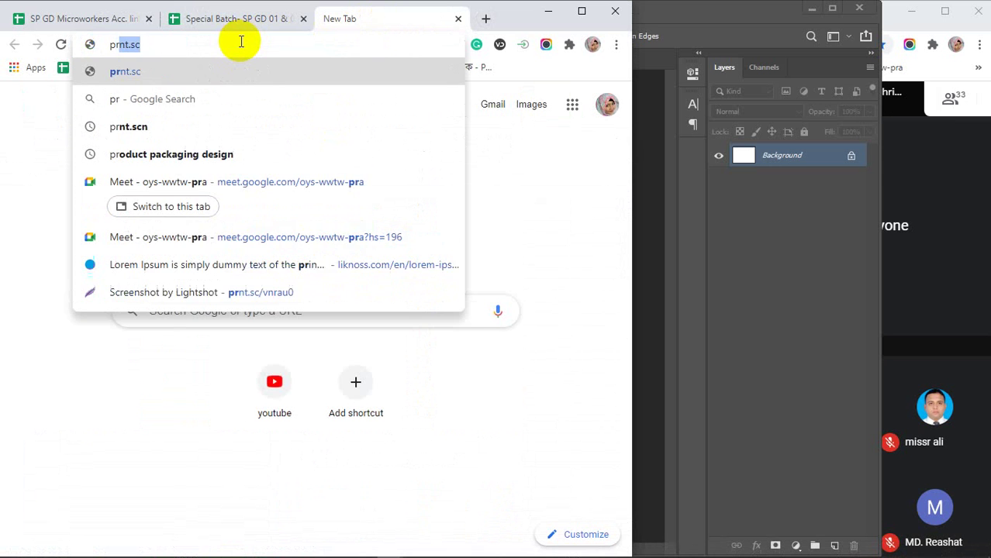
text(oduct)
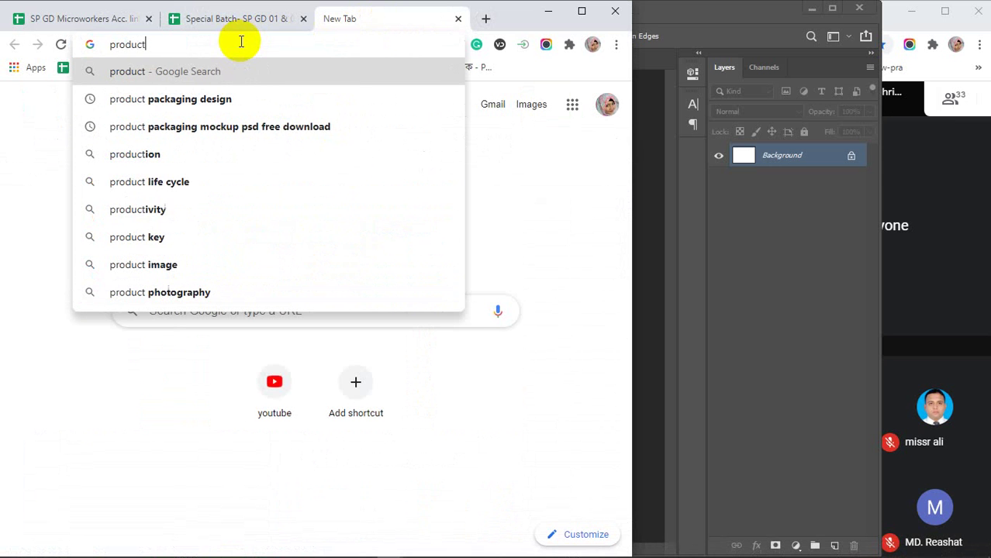
text( for )
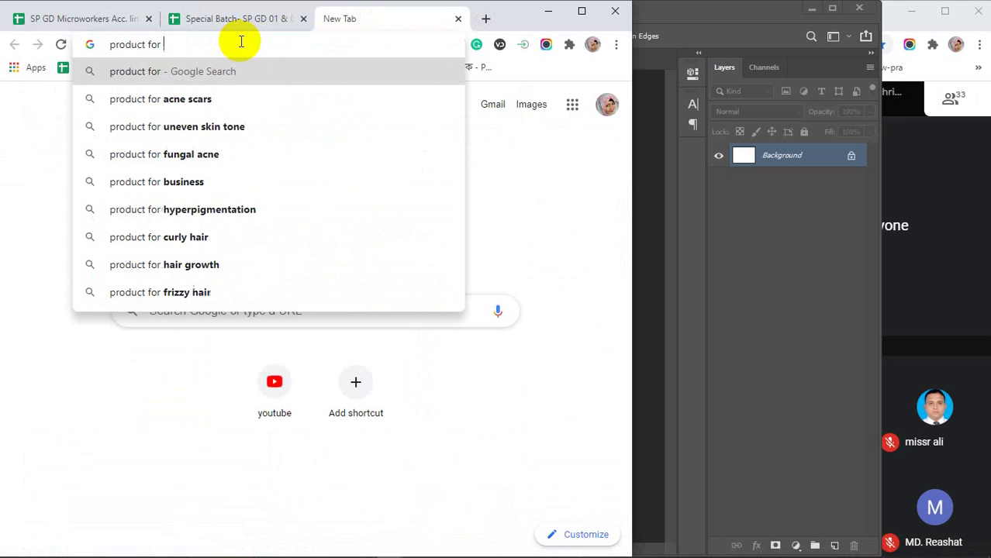
text(ecomm)
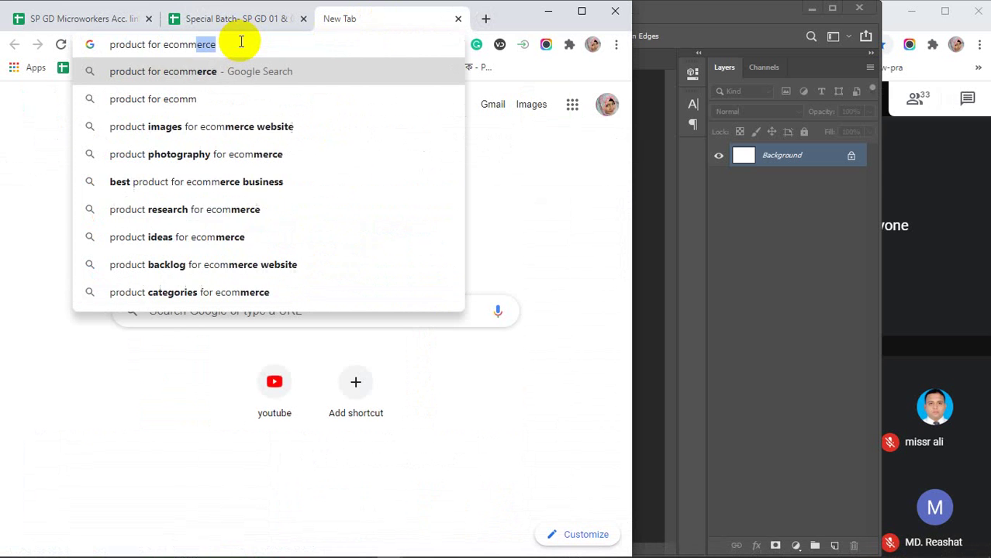
text(erce)
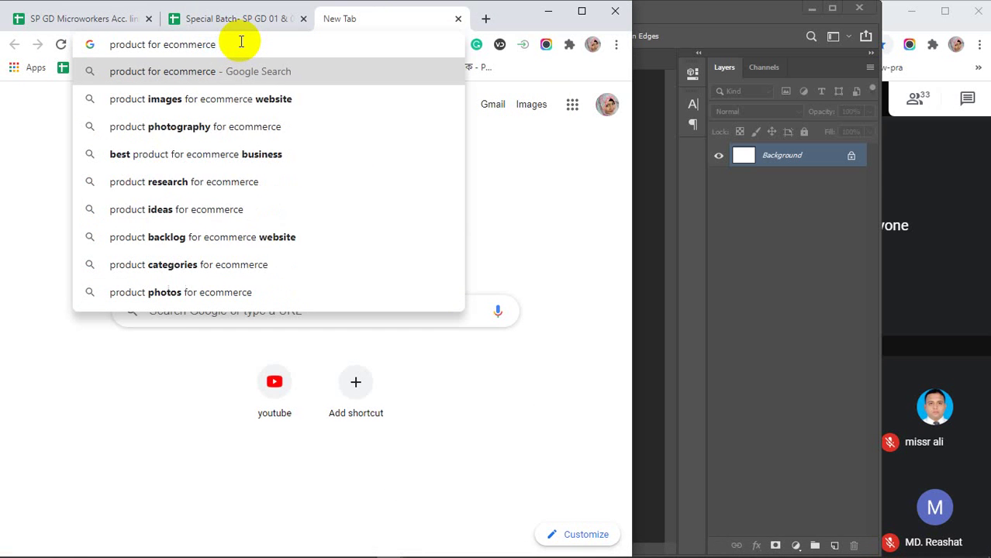
key(Return)
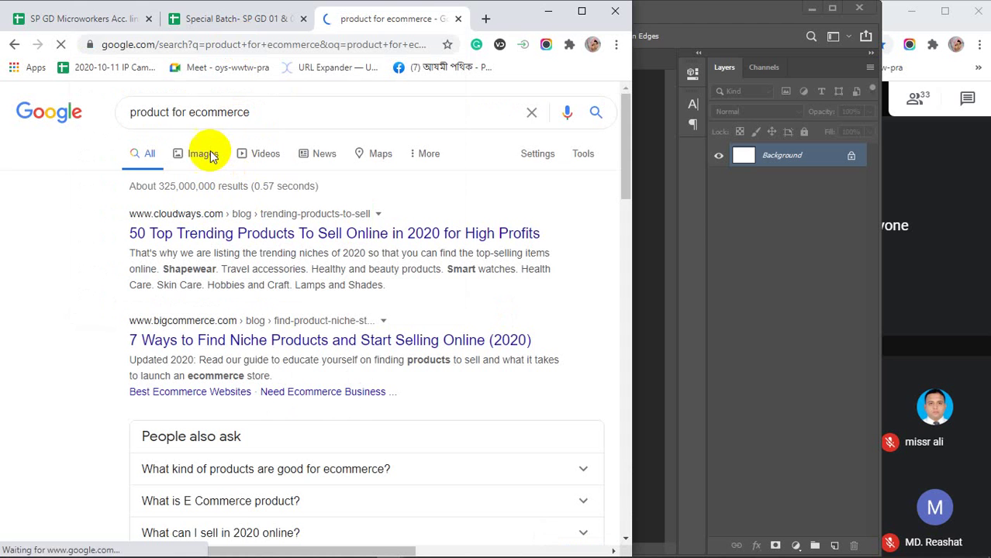
Show the image results for the ecommerce product search and look through them for a usable product photo
click(200, 155)
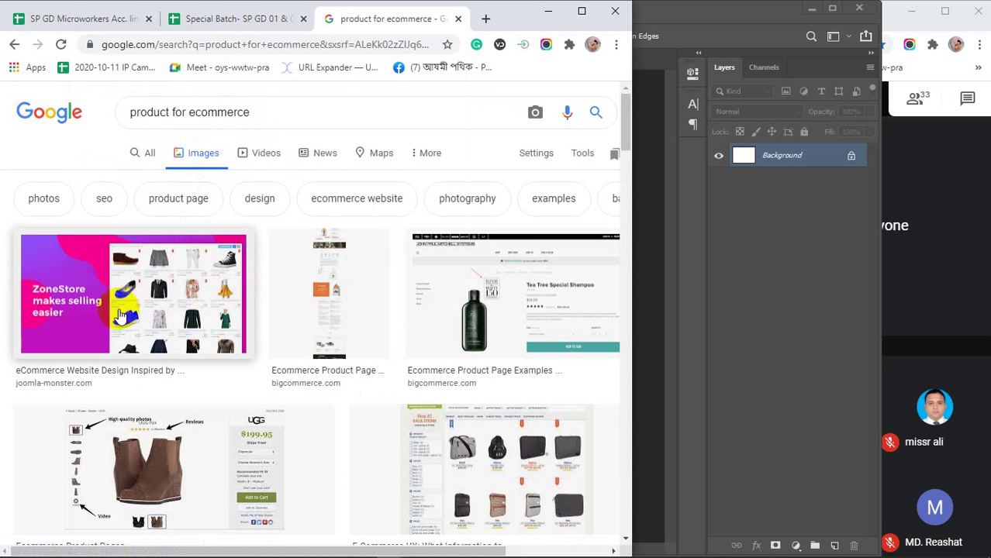
scroll(120, 316, down, 7)
scroll(120, 317, down, 5)
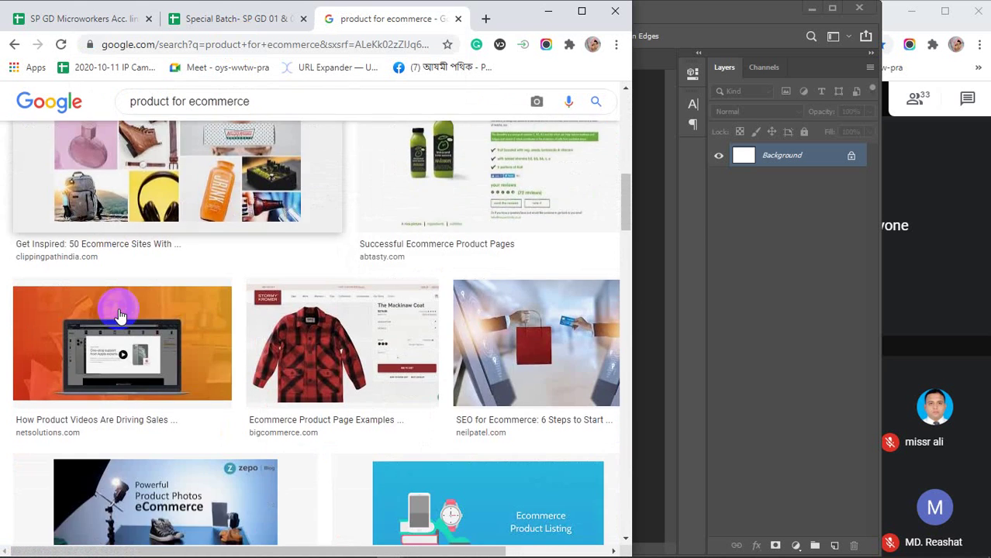
scroll(122, 314, down, 2)
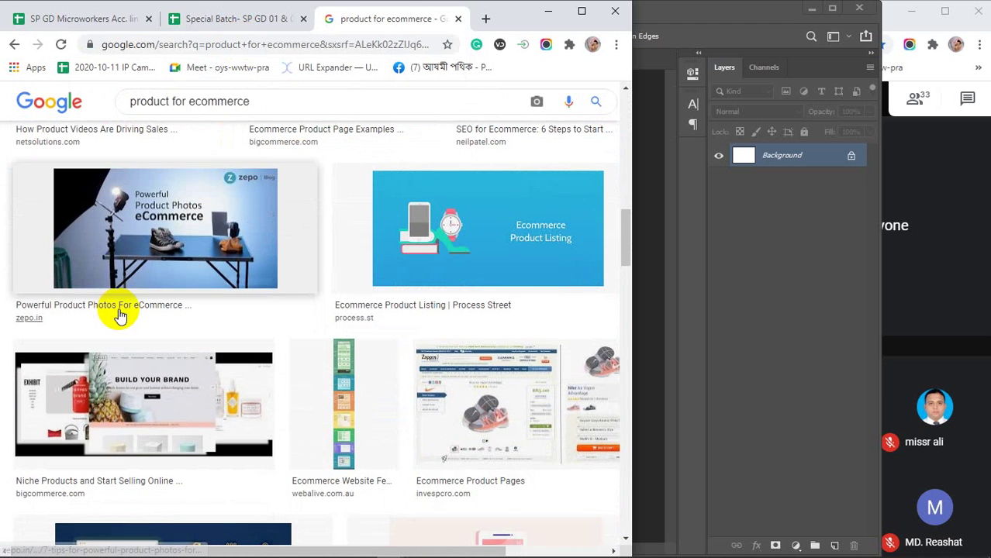
scroll(116, 306, up, 15)
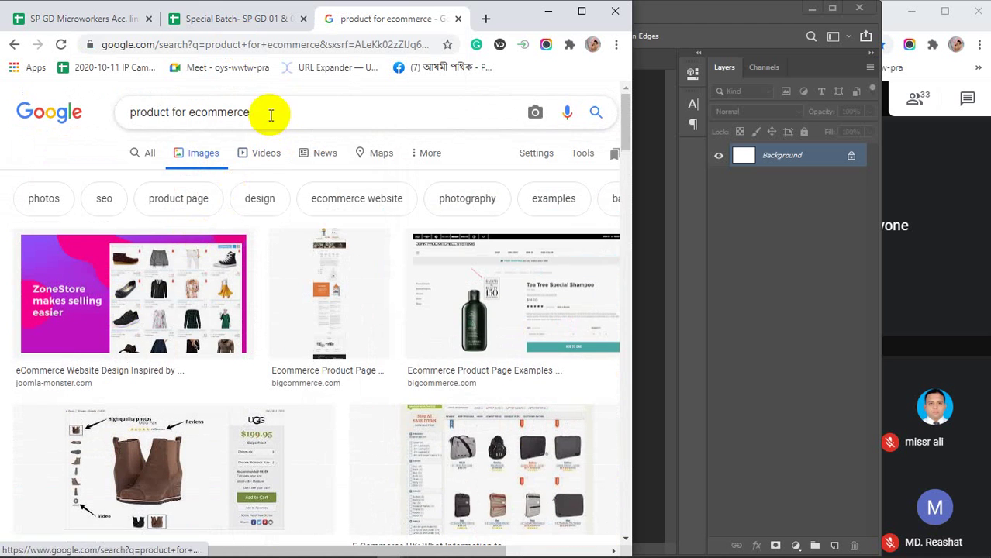
Replace the image search query with "headphone hd" and run the search
drag(268, 111, 140, 114)
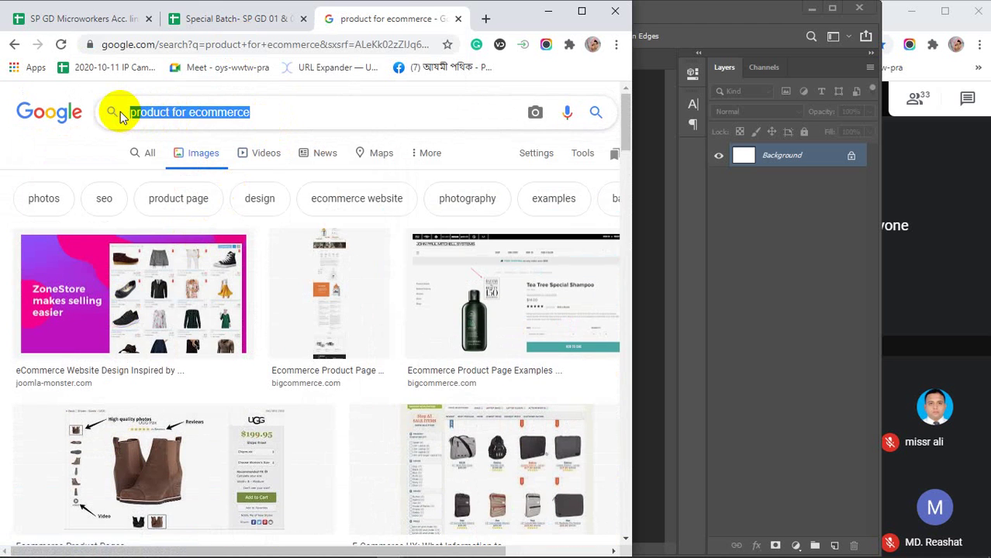
text(head)
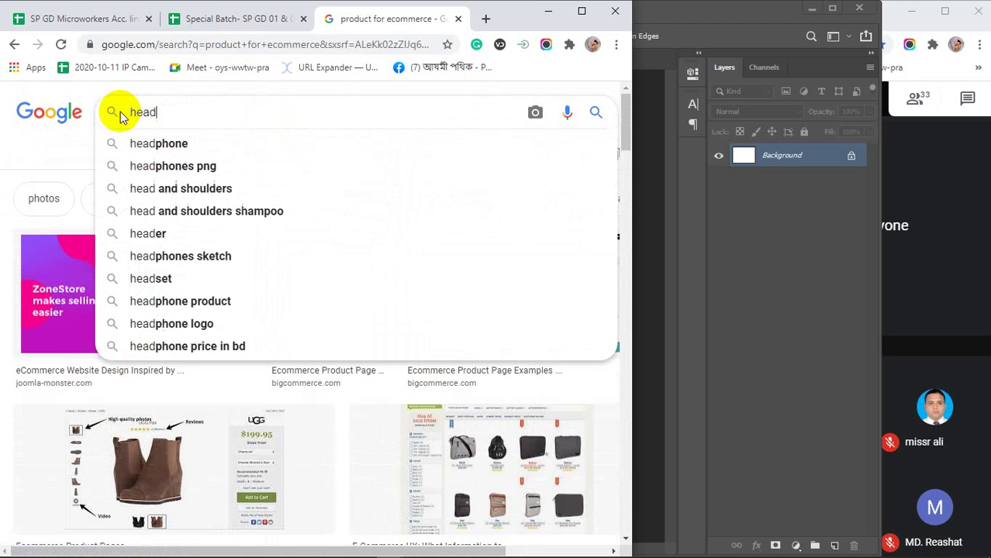
text(ph)
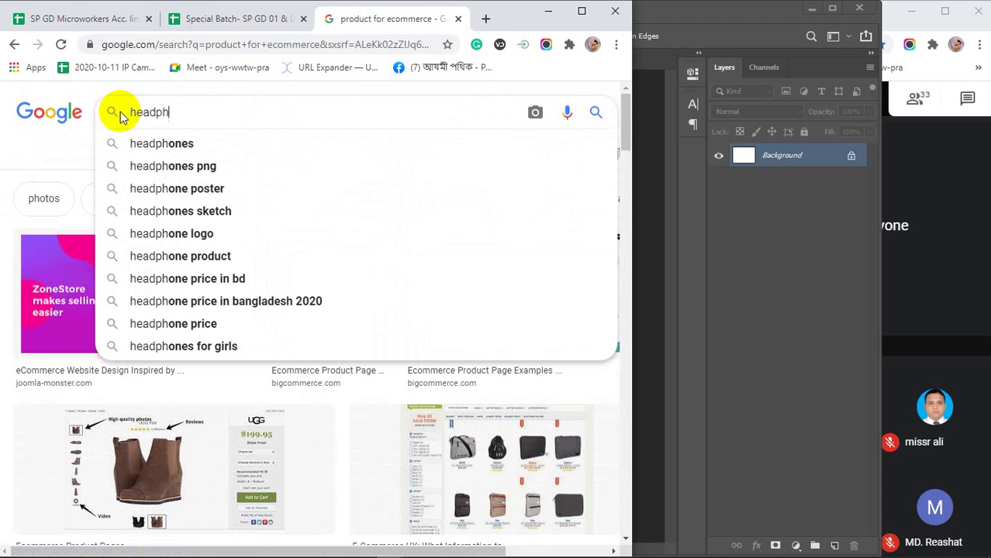
text(one )
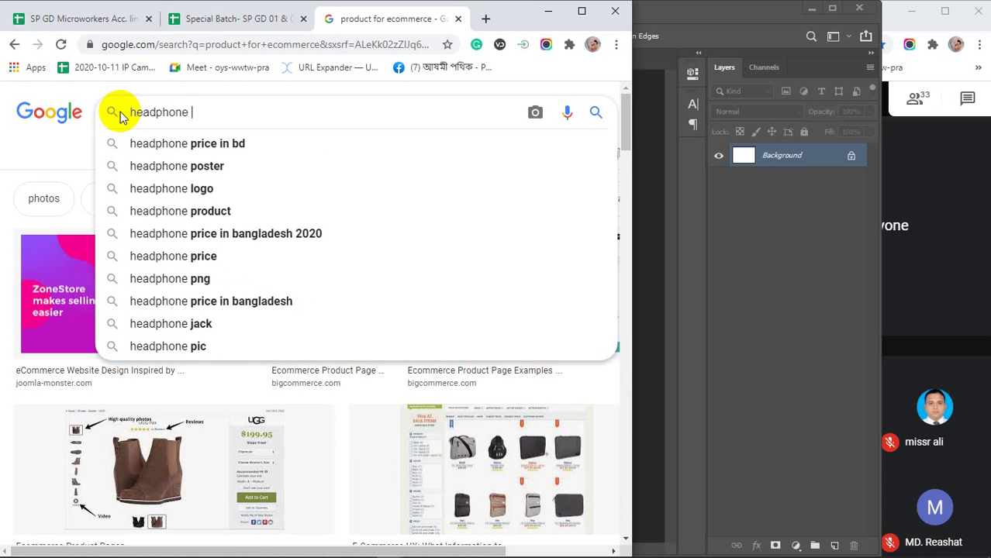
text(hd)
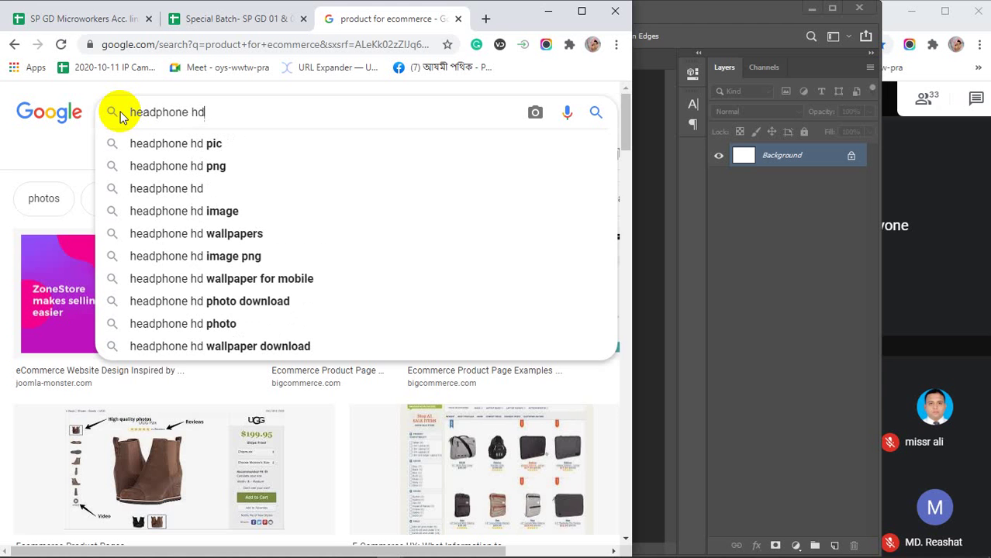
key(Return)
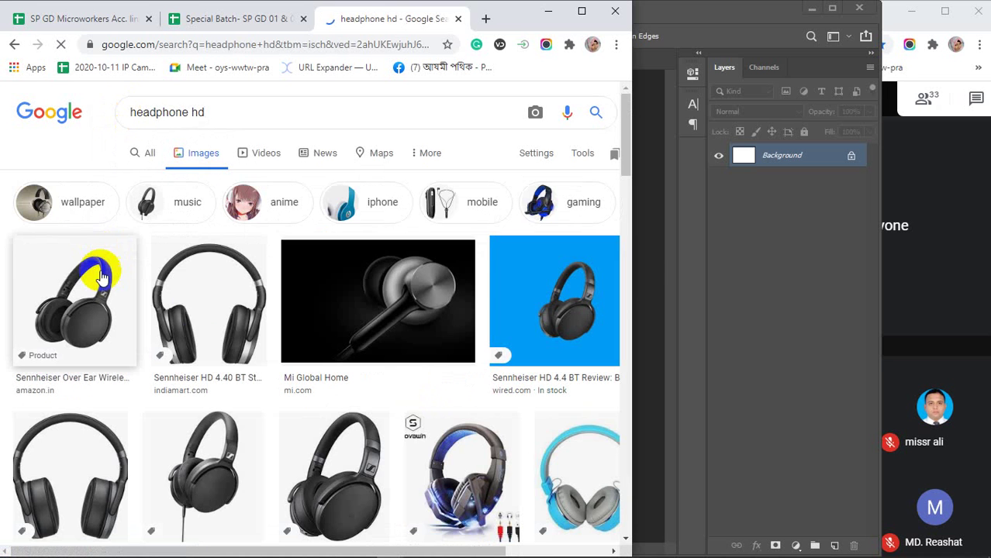
Look through the headphone results and open the preview of the CNet photo with black and yellow headphones
scroll(158, 420, down, 6)
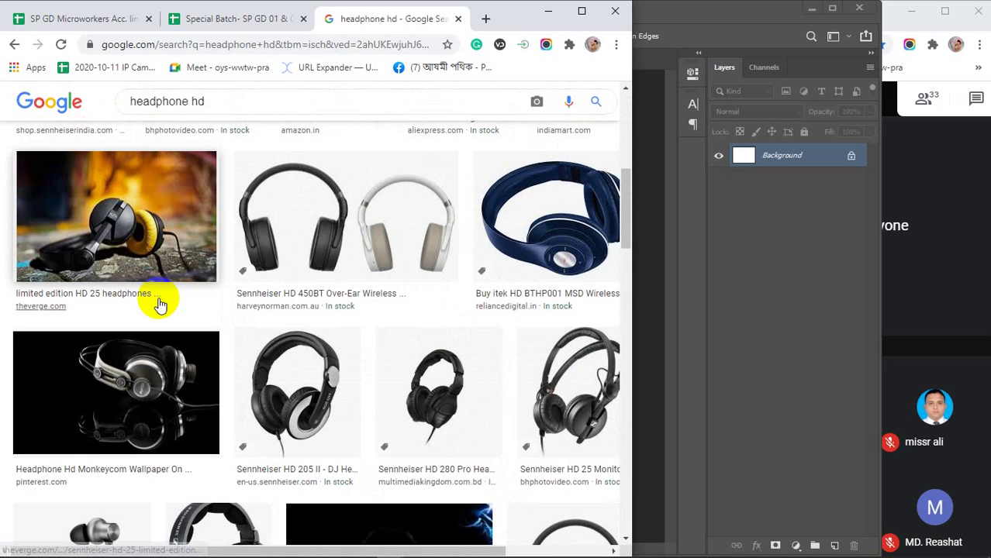
scroll(158, 302, down, 12)
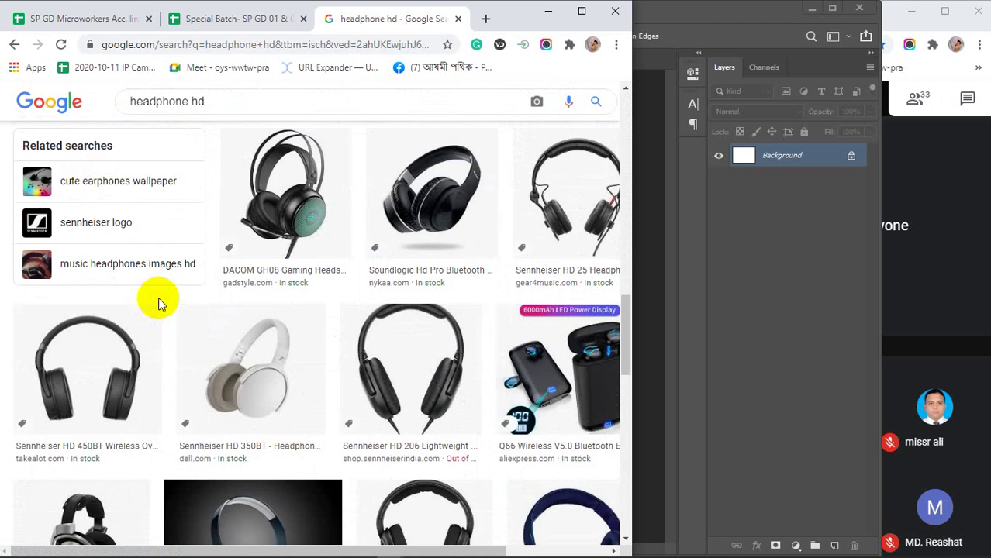
scroll(158, 303, down, 5)
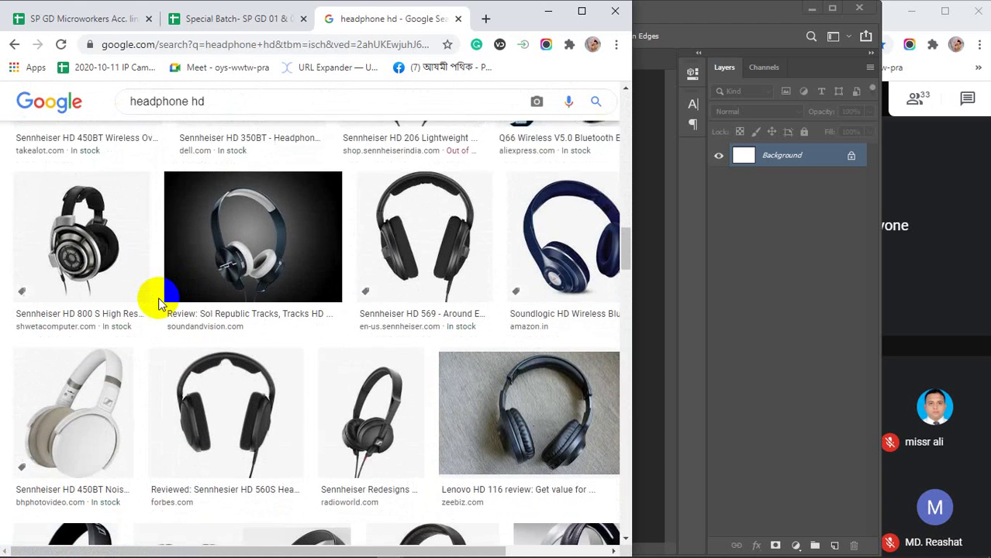
scroll(159, 302, down, 3)
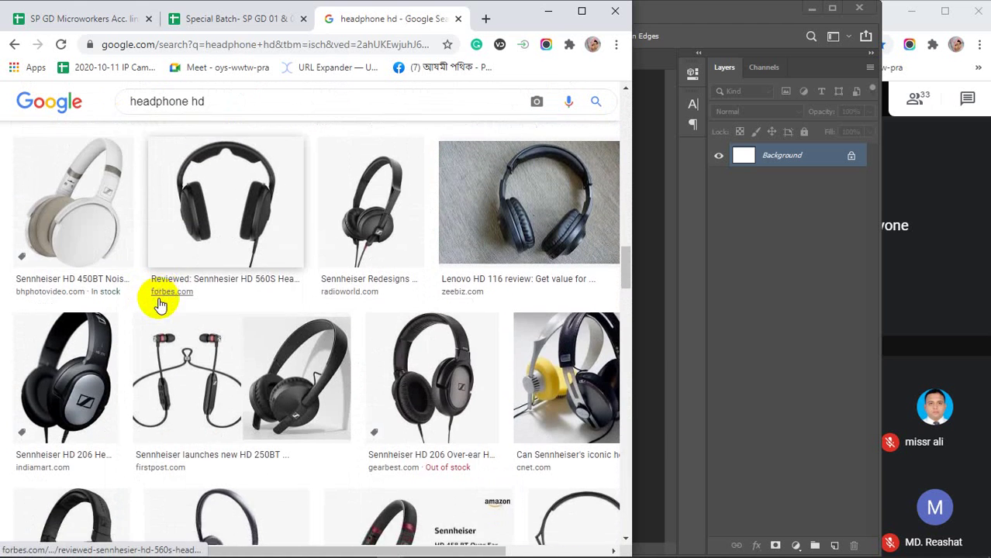
scroll(159, 305, down, 5)
scroll(155, 294, up, 4)
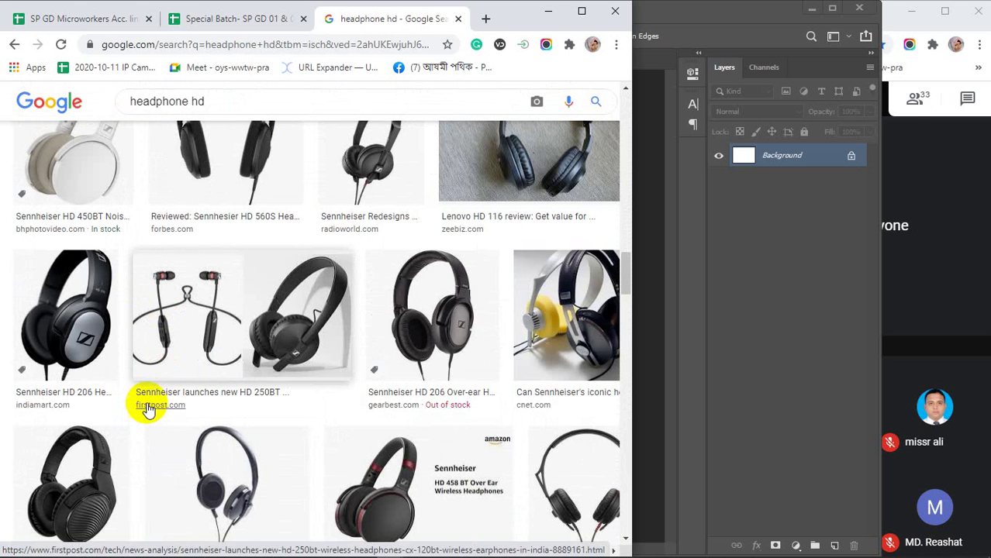
click(542, 314)
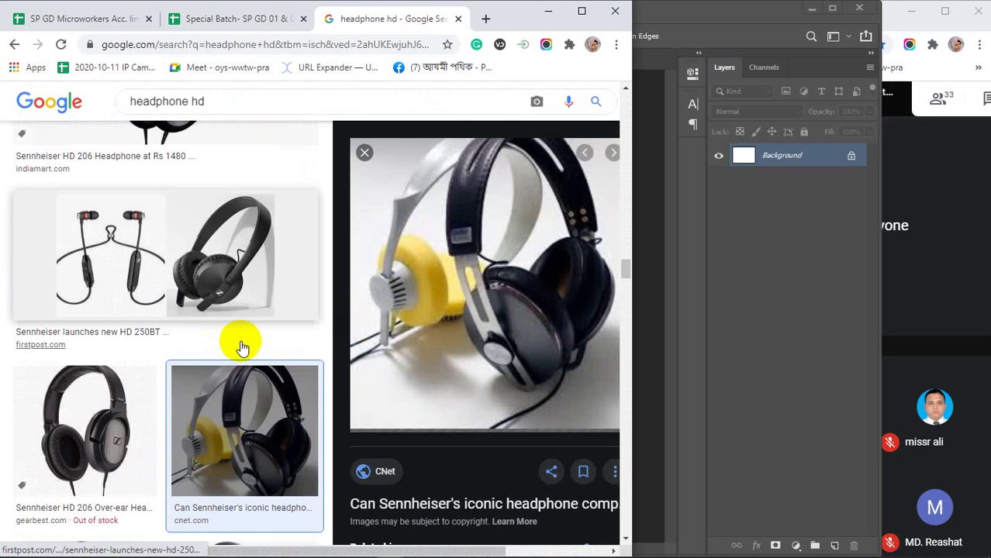
click(393, 513)
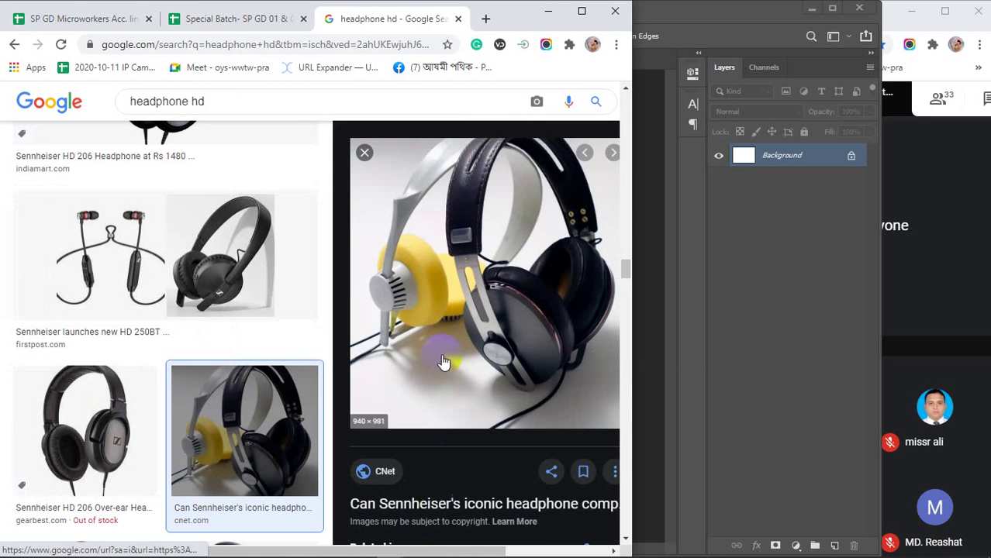
right_click(456, 258)
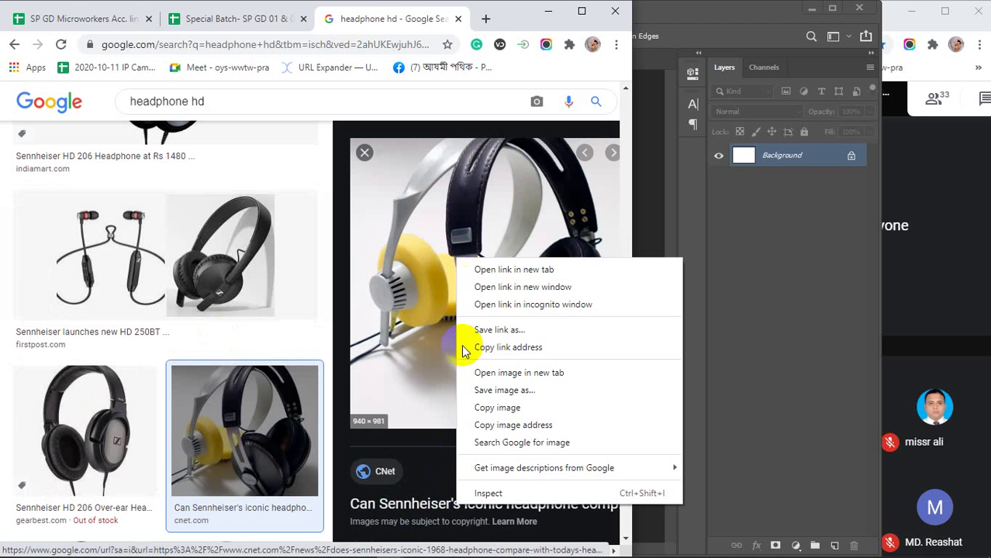
click(498, 393)
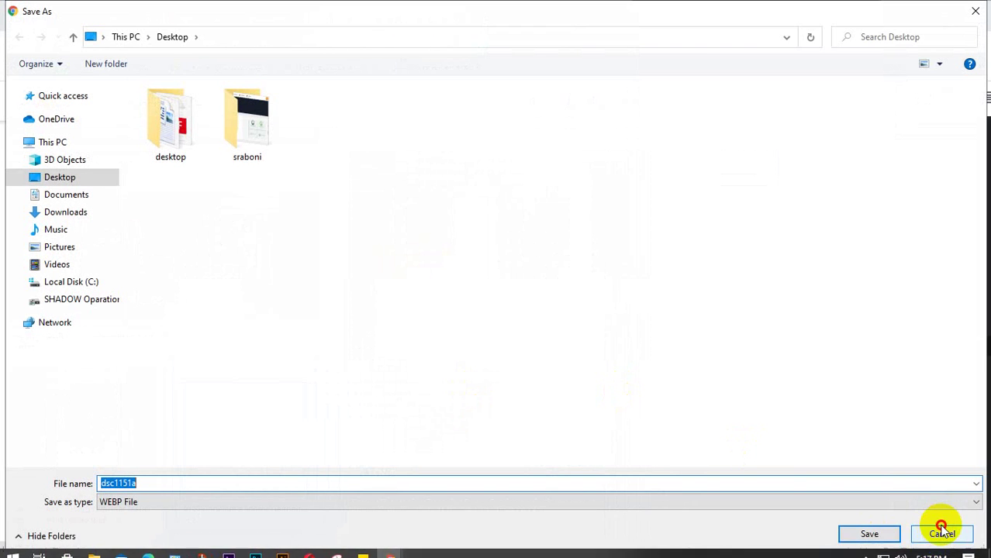
click(939, 532)
Copy the previewed headphone photo, switch to Photoshop to paste it into the Class 22 document, and undo the paste
right_click(402, 234)
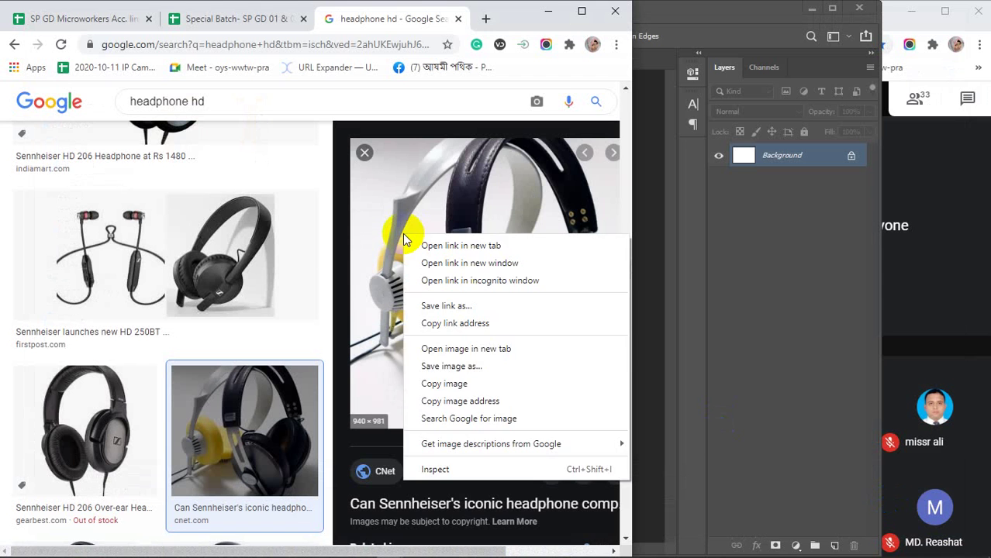
click(451, 366)
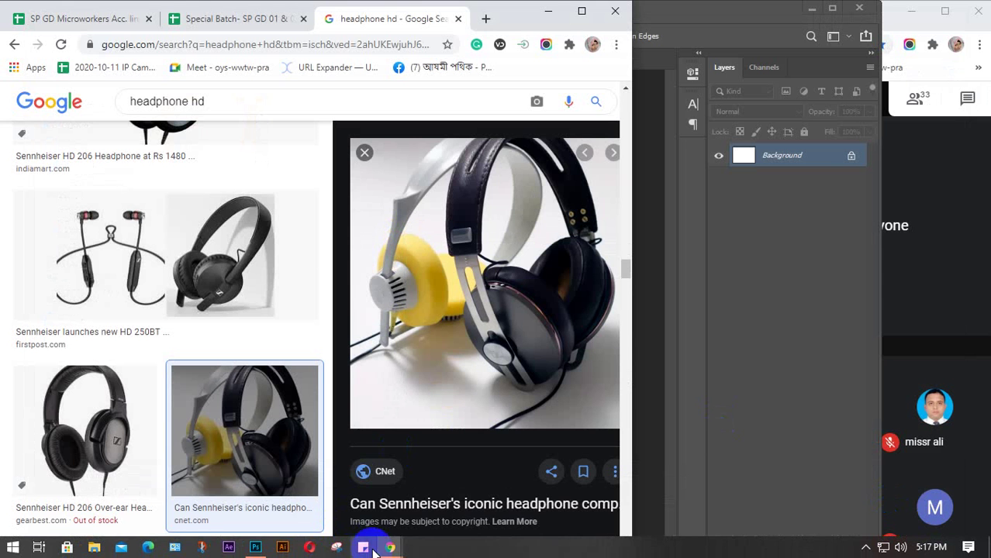
click(364, 548)
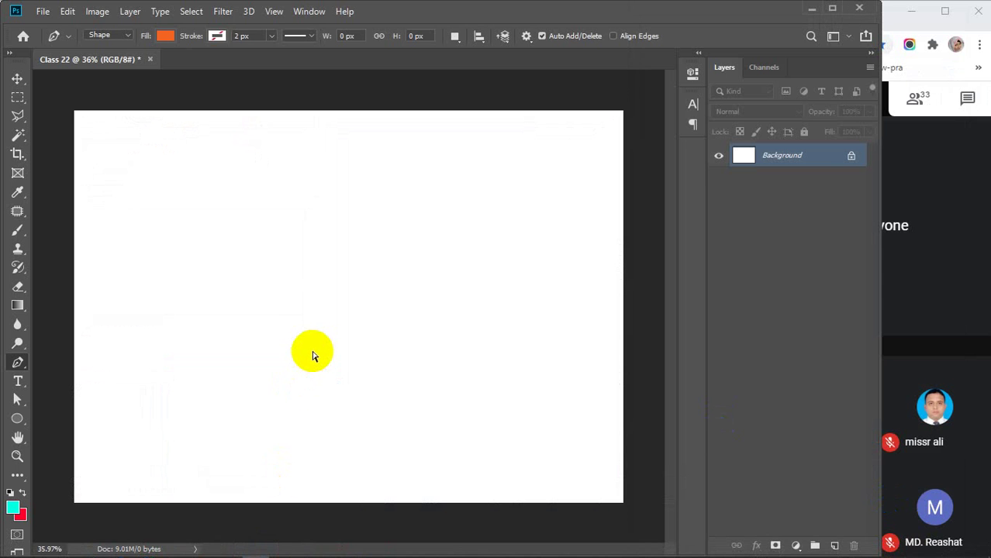
key(ctrl+v)
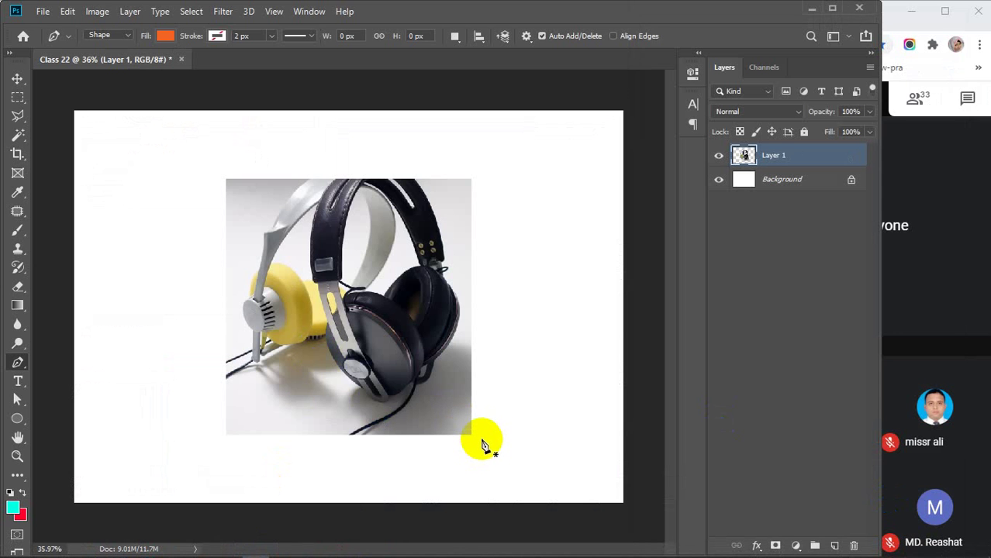
key(ctrl+z)
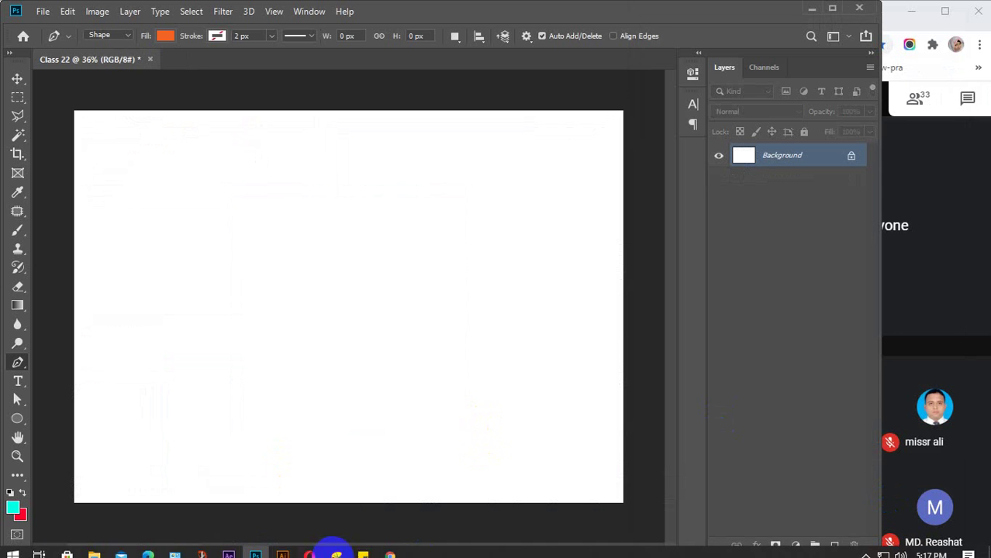
Switch back to the headphone results in Chrome, widen the browser window, and look further through the photos
click(378, 543)
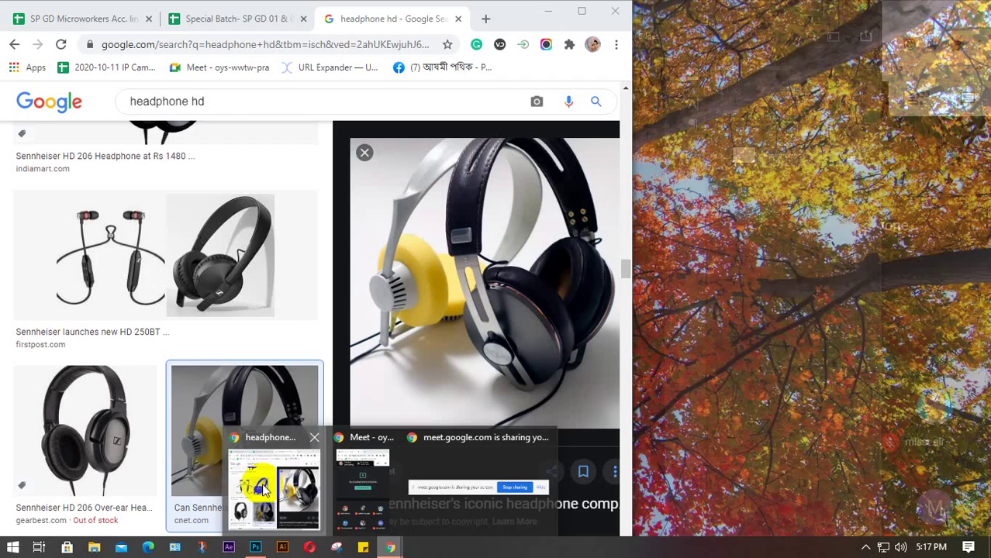
scroll(221, 325, down, 5)
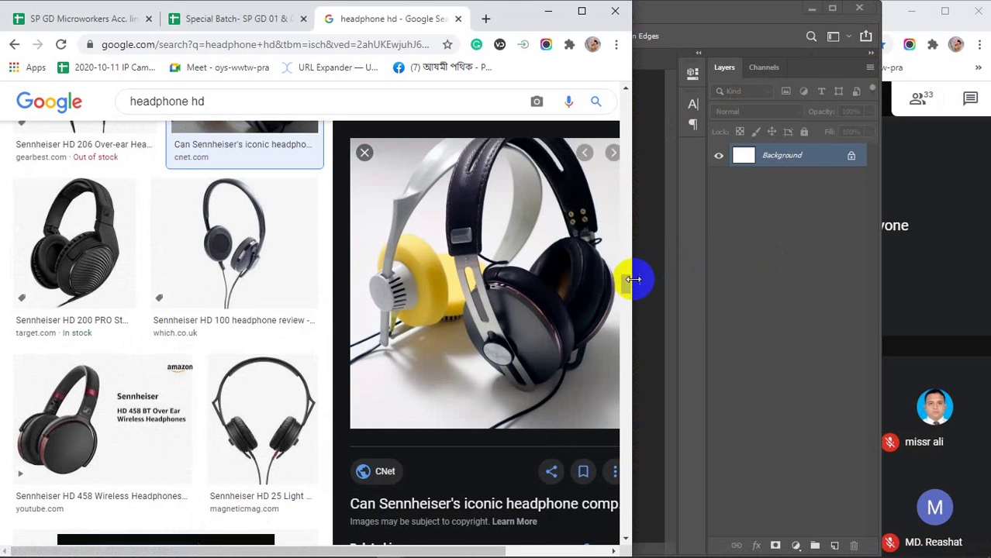
drag(636, 277, 869, 277)
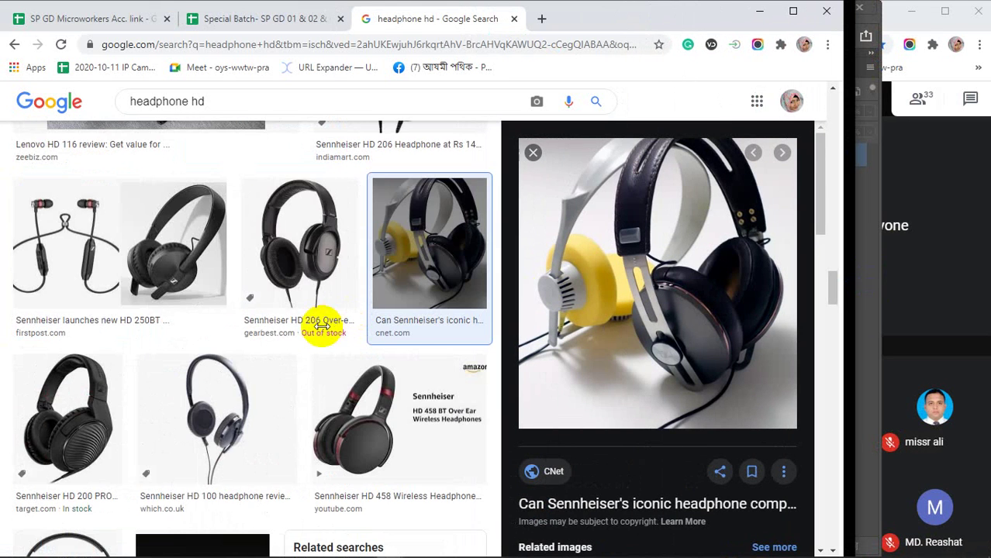
scroll(325, 325, down, 5)
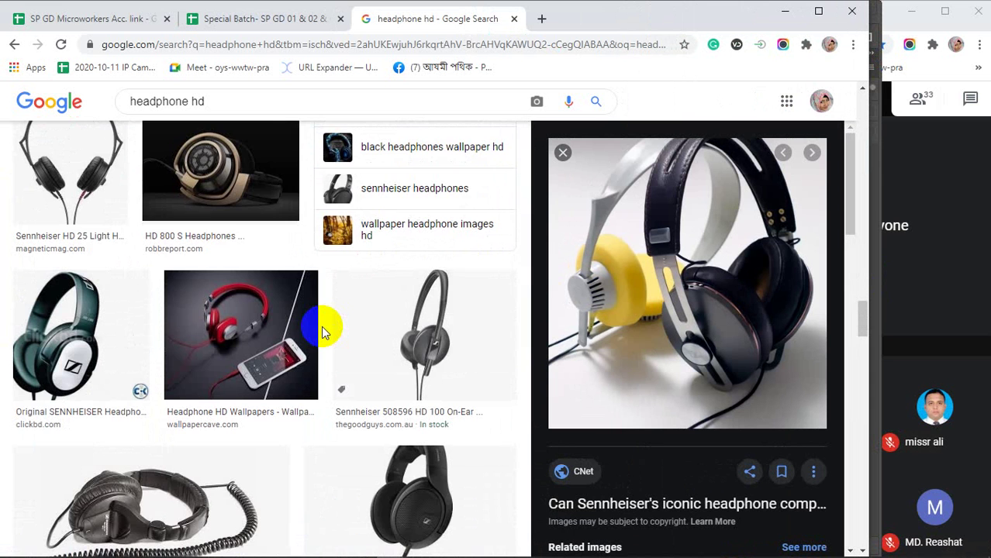
scroll(321, 326, down, 5)
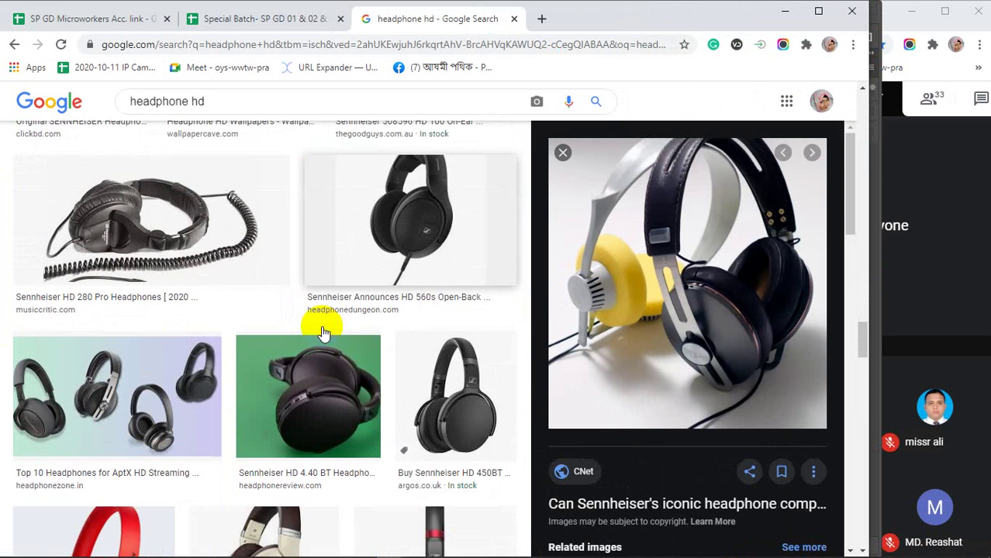
scroll(321, 328, down, 2)
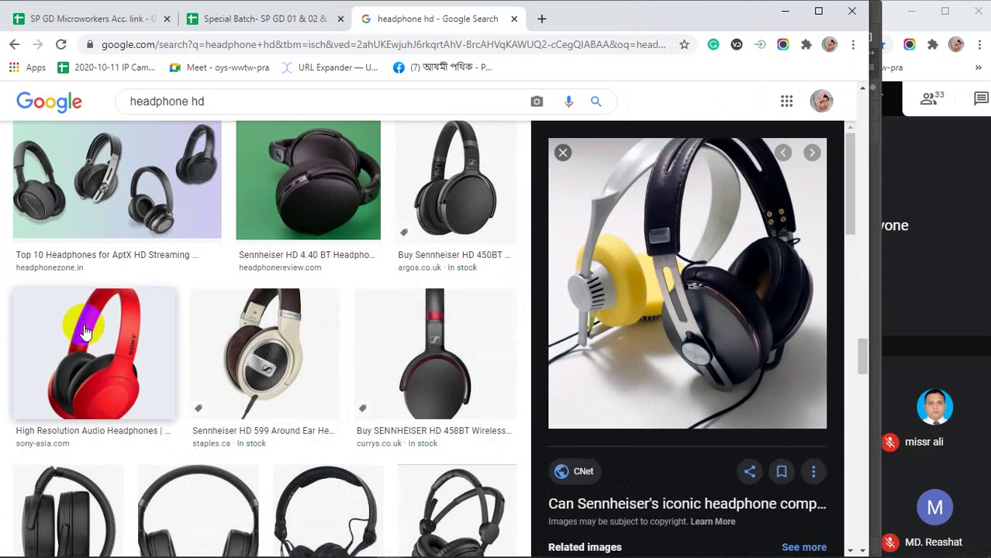
Open the preview of the red Sony headphones photo and look through its related images
click(122, 332)
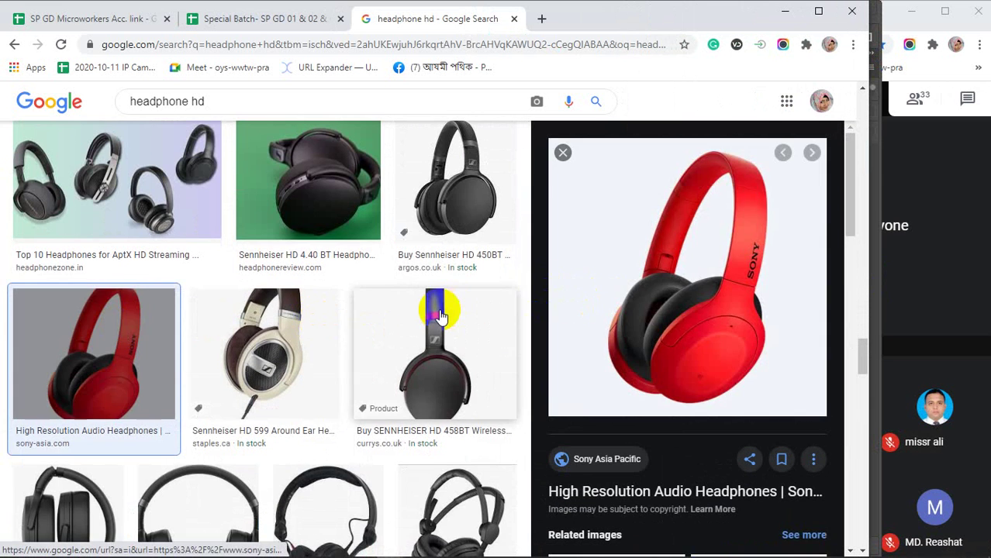
scroll(668, 288, down, 8)
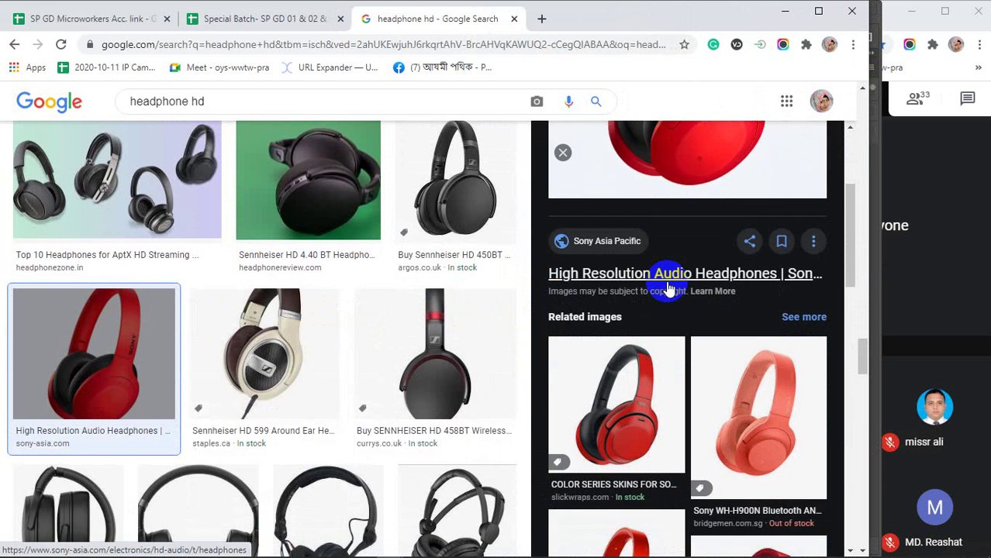
scroll(662, 271, down, 1)
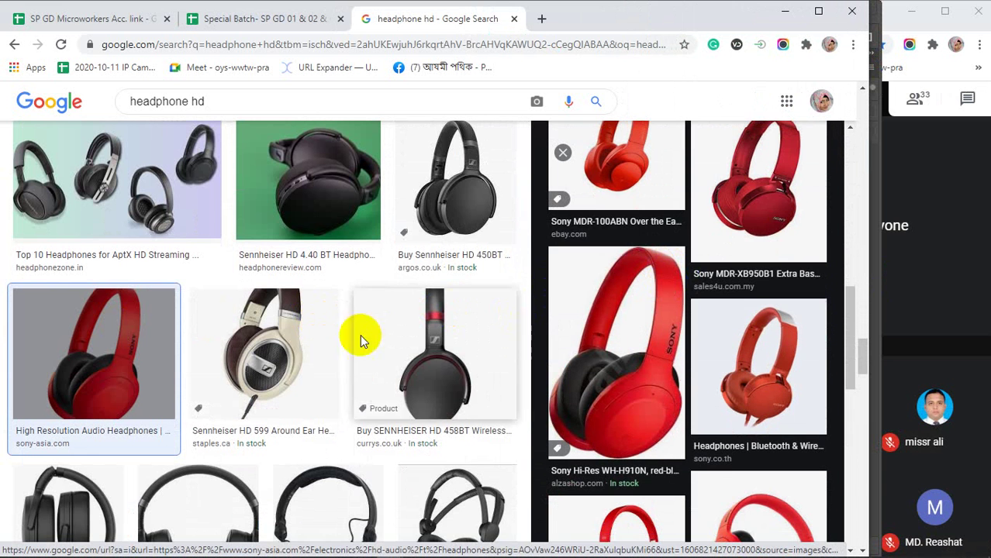
Examine the further "headphone hd" image results for a photo suitable for Pen tool work
scroll(360, 337, down, 6)
scroll(339, 343, down, 5)
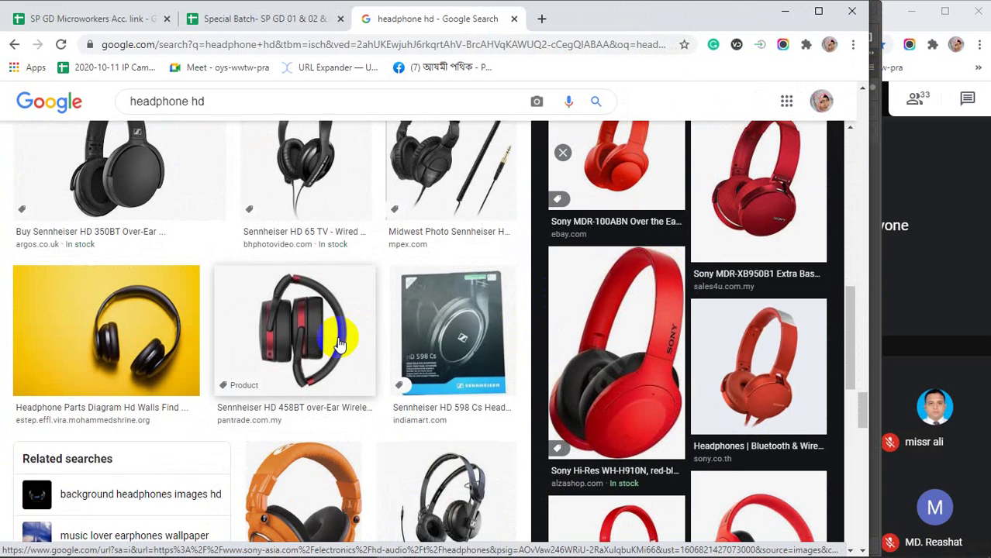
scroll(339, 343, down, 5)
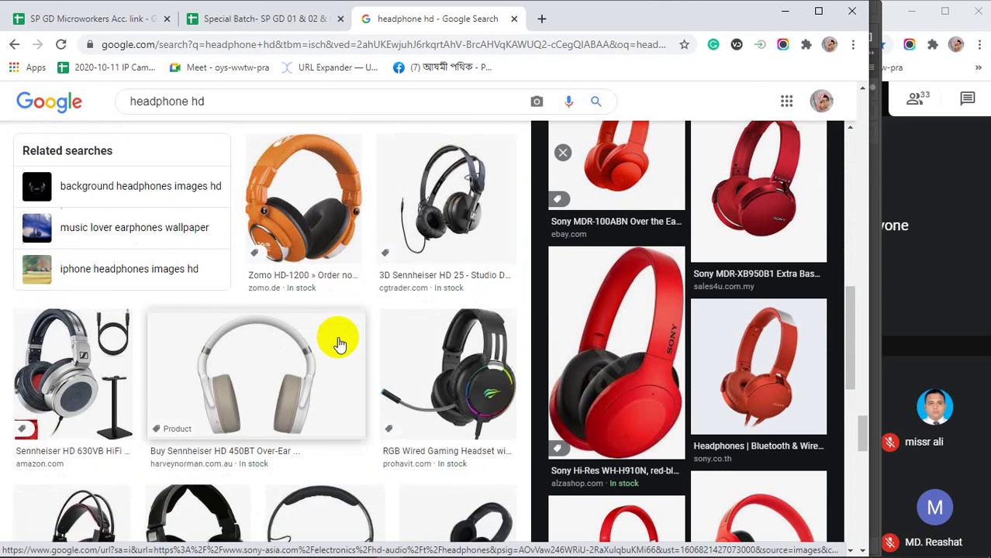
scroll(339, 343, up, 4)
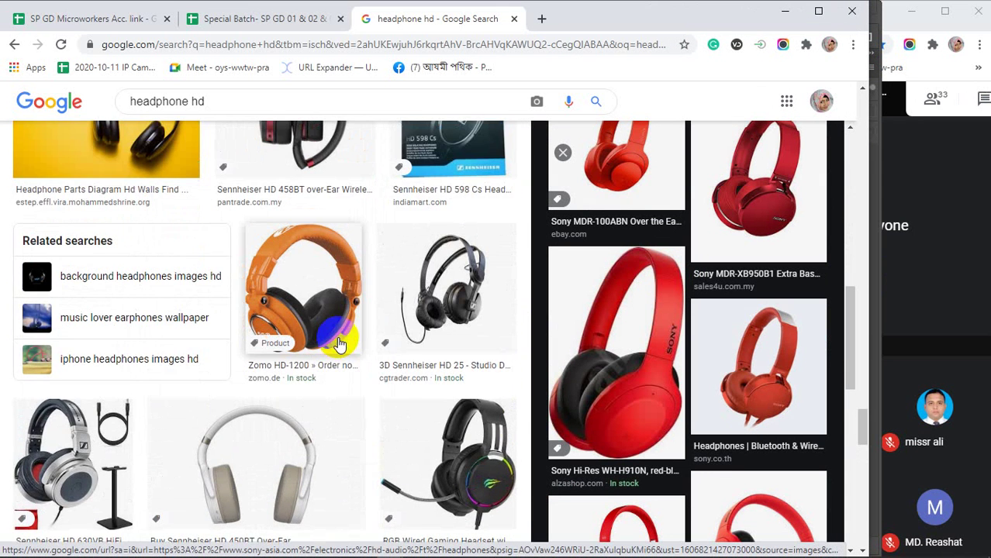
scroll(339, 343, down, 4)
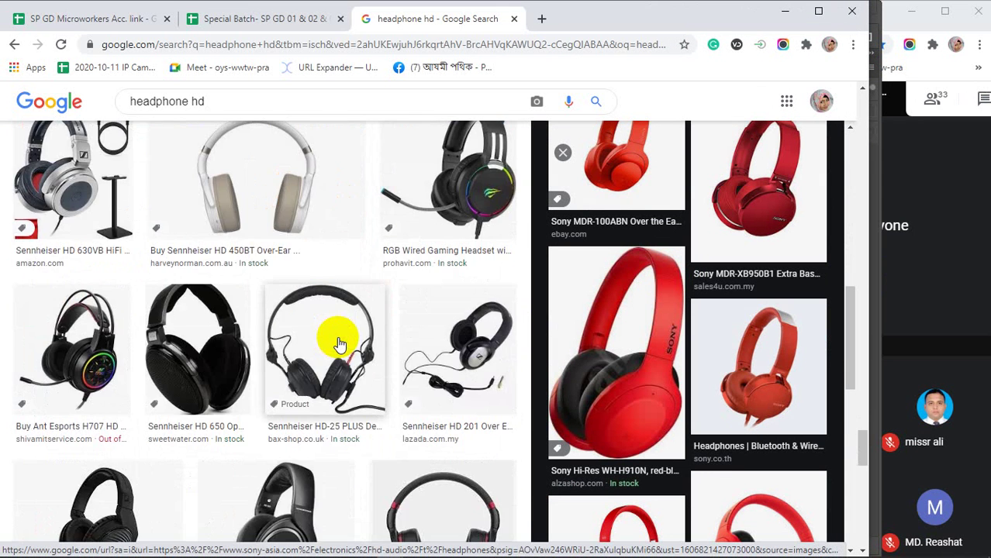
scroll(339, 343, up, 3)
scroll(339, 343, up, 2)
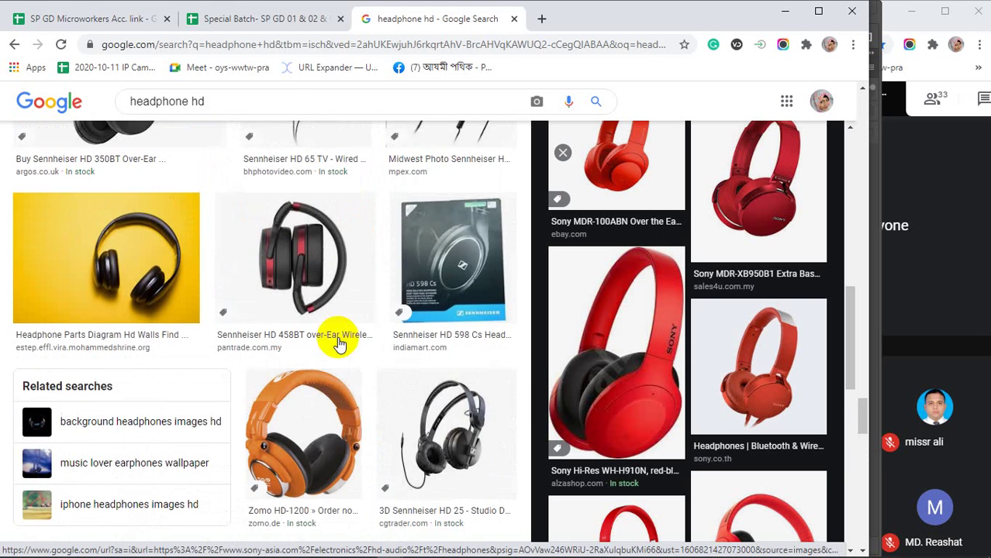
scroll(339, 343, down, 10)
scroll(338, 343, down, 7)
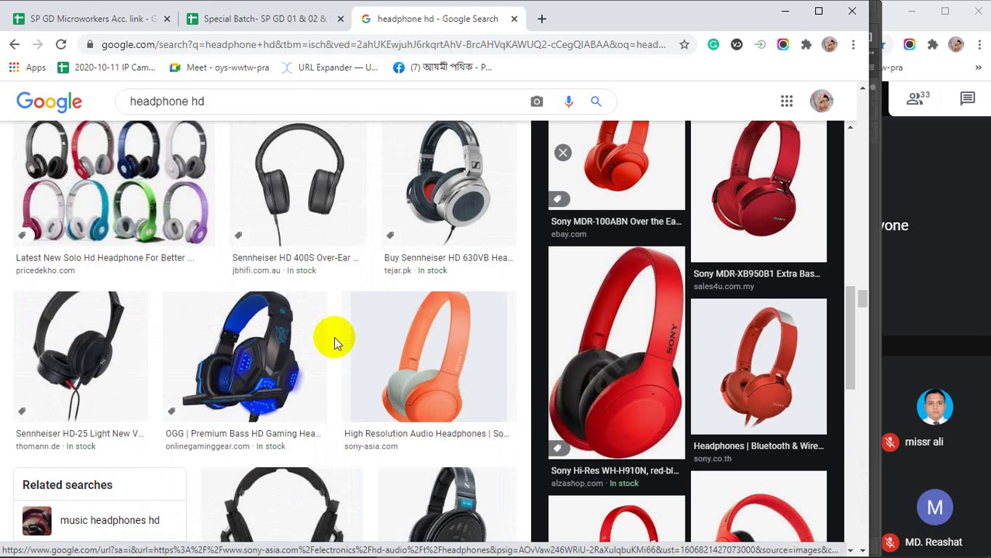
scroll(339, 344, down, 7)
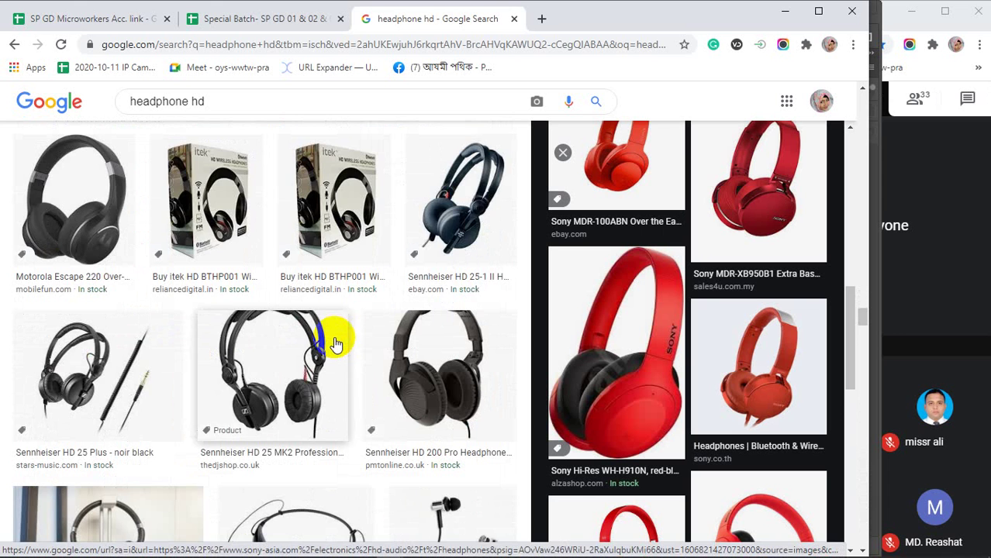
scroll(335, 343, down, 5)
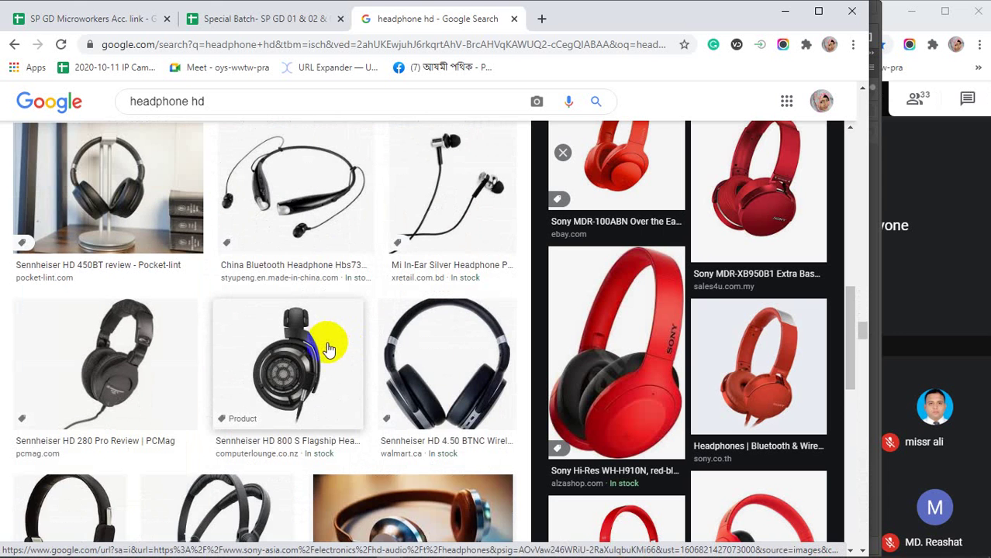
scroll(338, 338, down, 3)
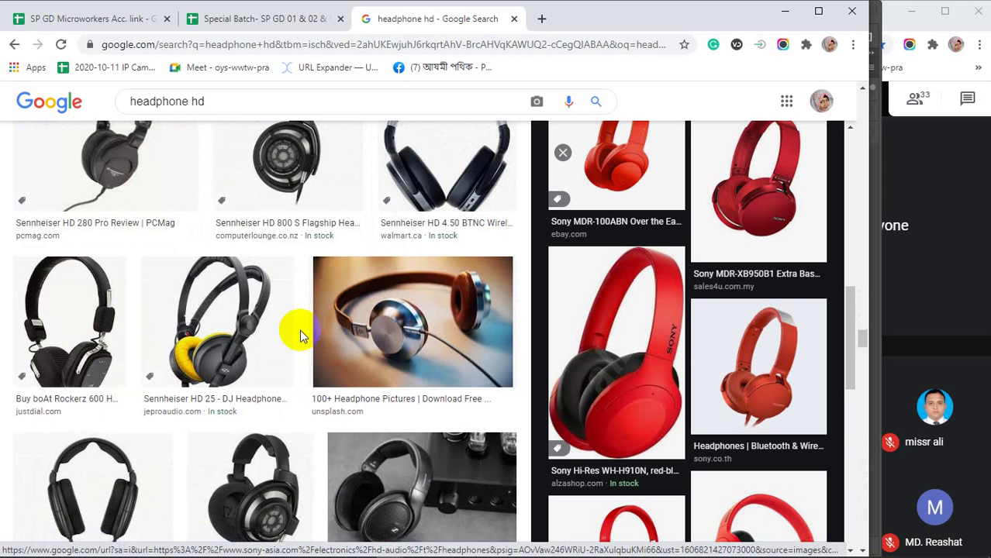
scroll(301, 334, down, 3)
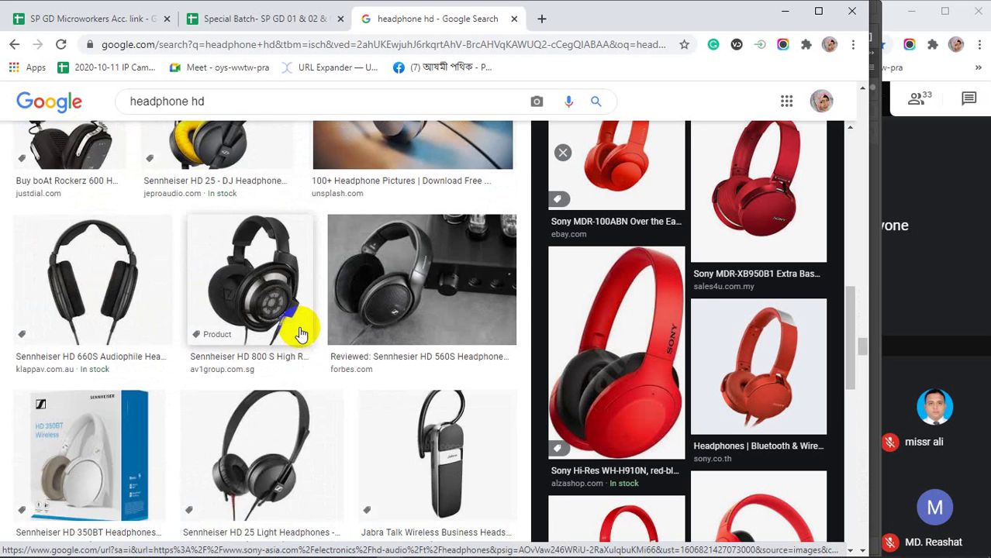
scroll(301, 333, down, 6)
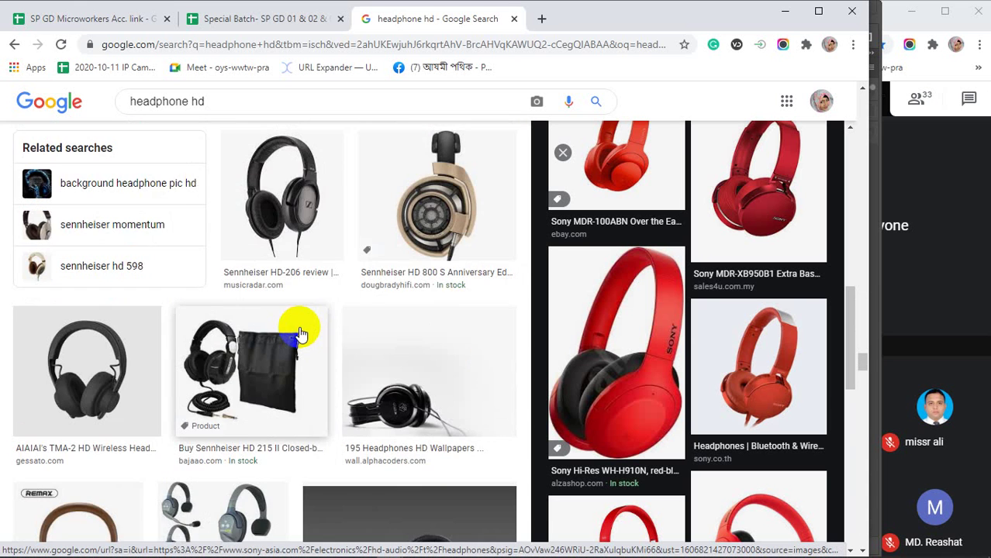
scroll(301, 334, down, 4)
scroll(298, 327, up, 3)
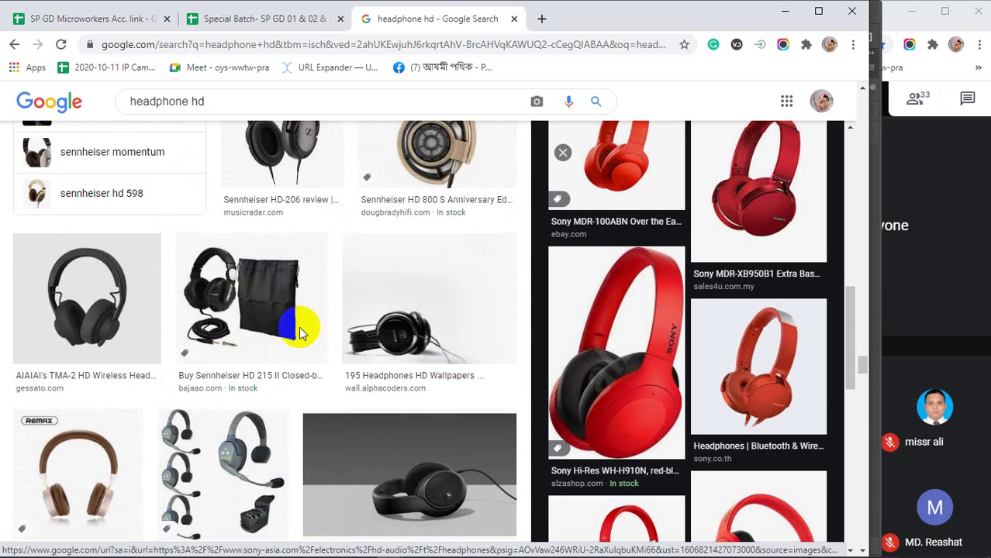
Preview the brown Remax headphones result and open its related RayaShop photo of the headphones leaning against a stone wall
click(97, 469)
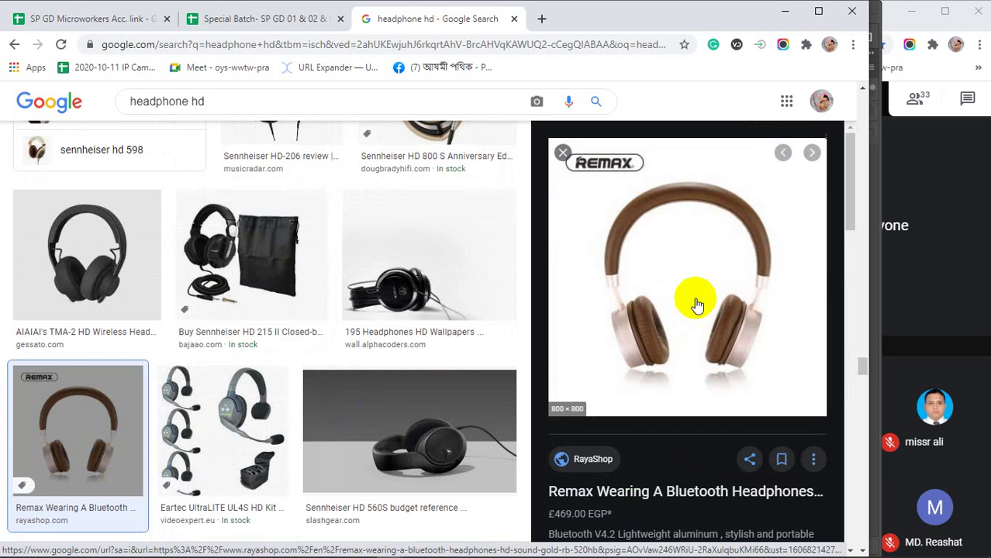
scroll(696, 304, down, 3)
scroll(686, 307, down, 3)
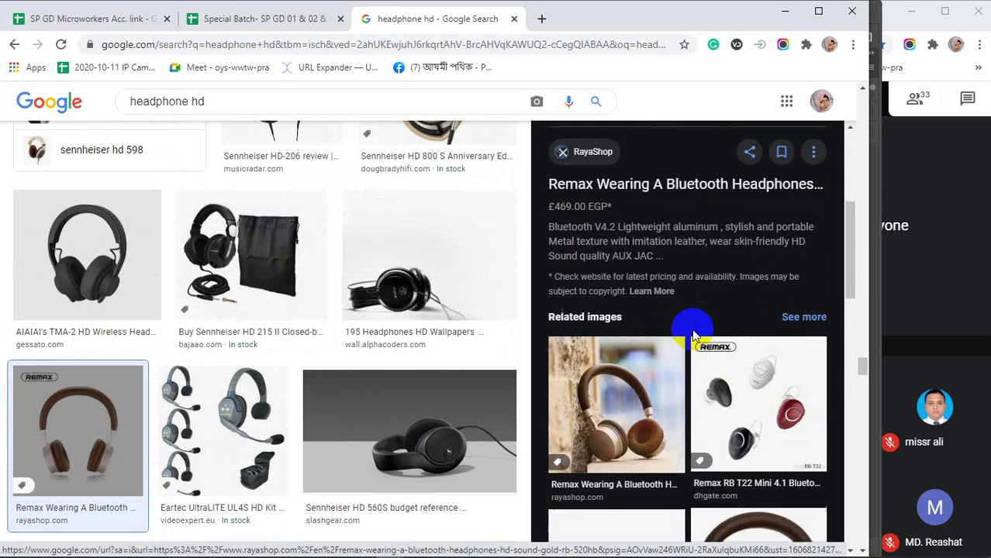
click(610, 276)
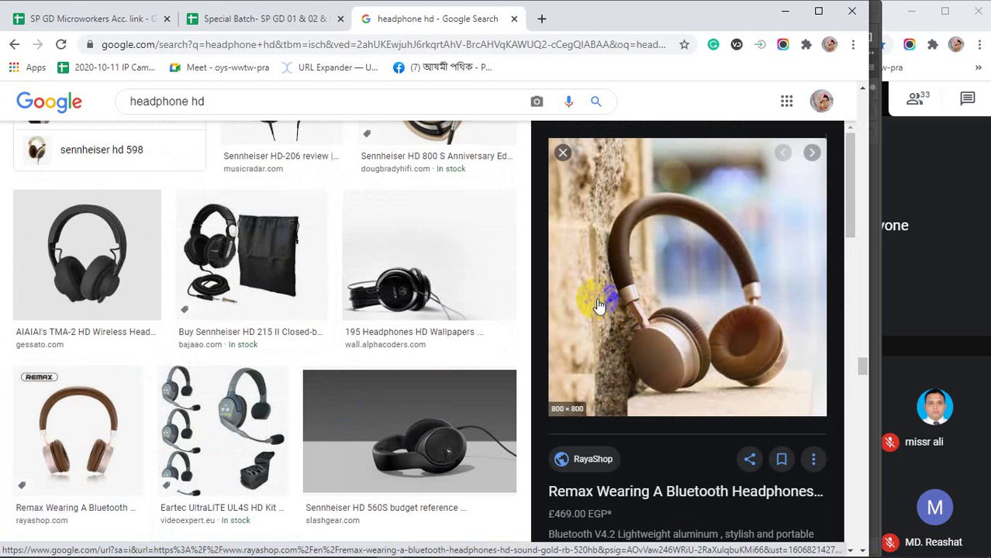
Look through the related images listed under the Remax stone-wall headphones photo
scroll(689, 260, down, 10)
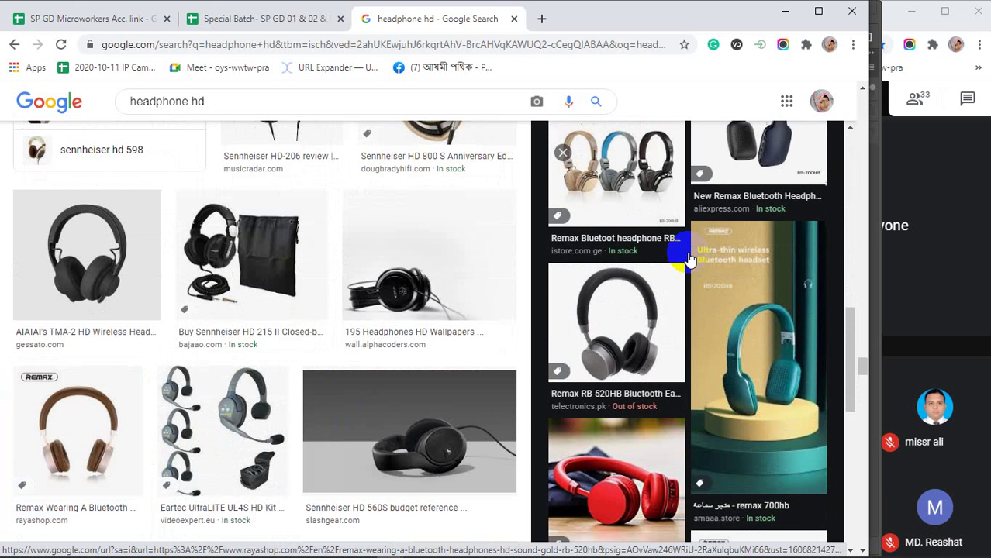
scroll(689, 259, down, 2)
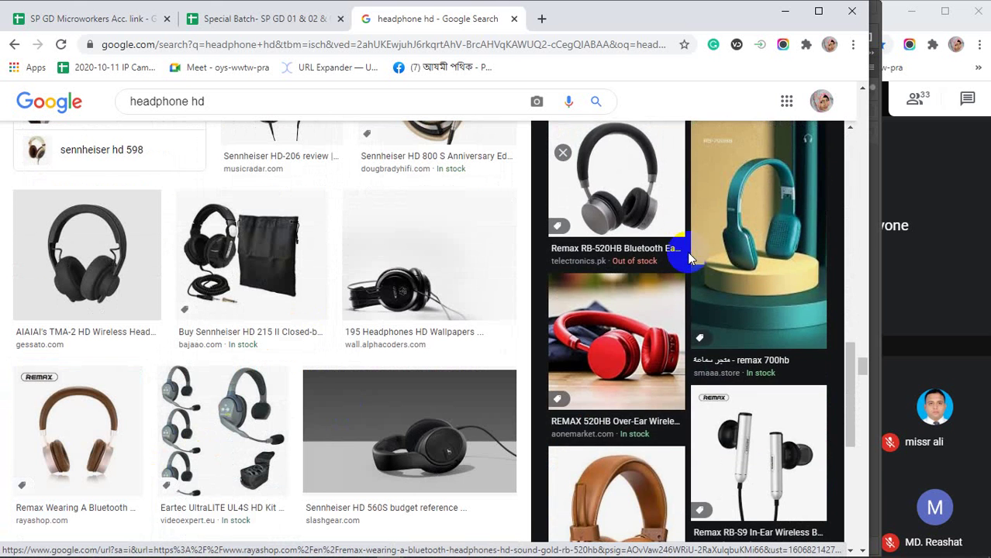
scroll(689, 258, down, 5)
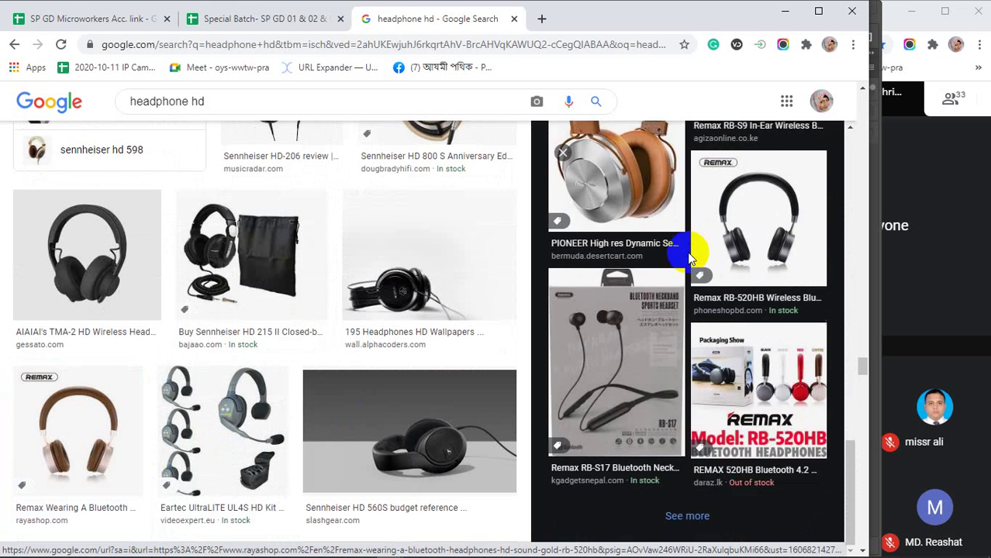
scroll(689, 258, up, 8)
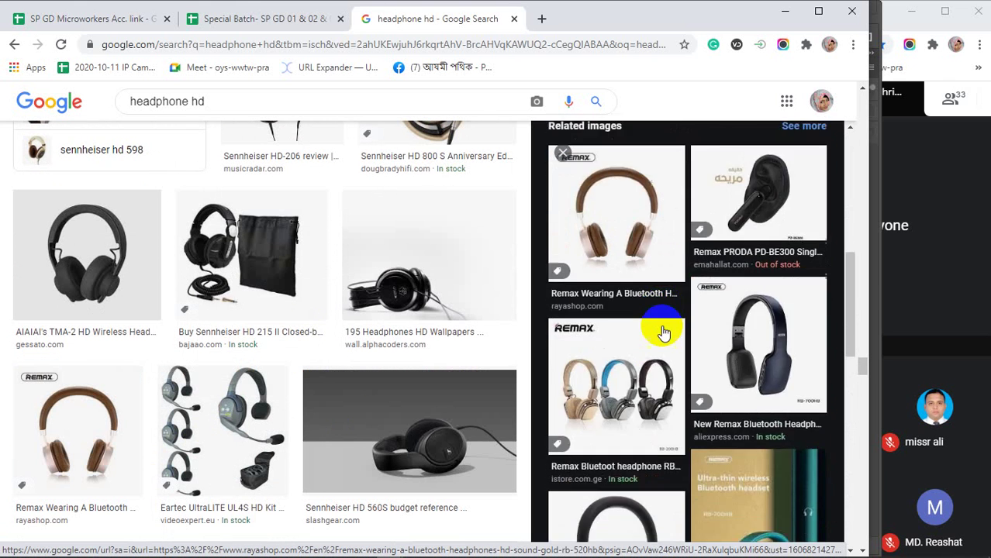
Copy the previewed Remax stone-wall headphones photo and paste it into the Class 22 document in Photoshop
scroll(663, 331, up, 8)
right_click(669, 211)
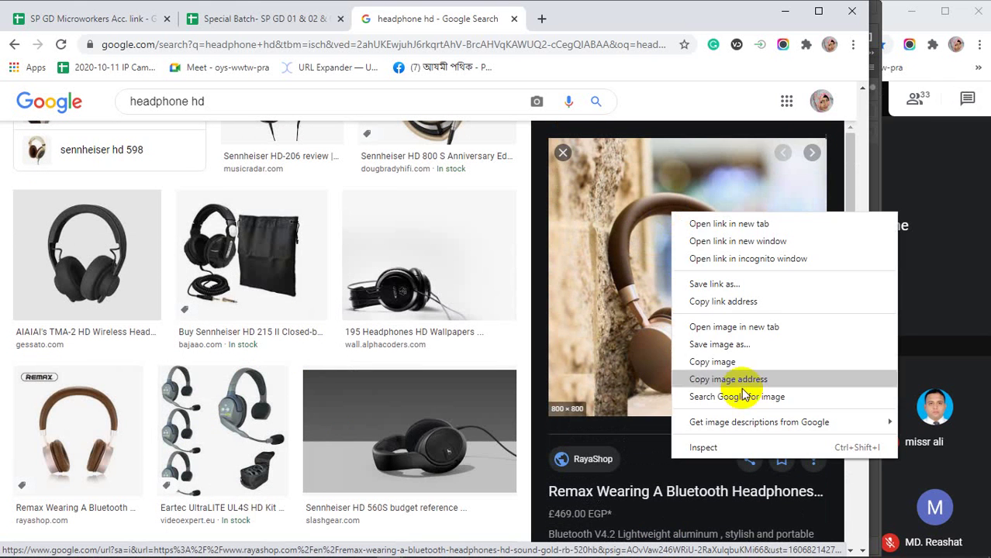
click(712, 362)
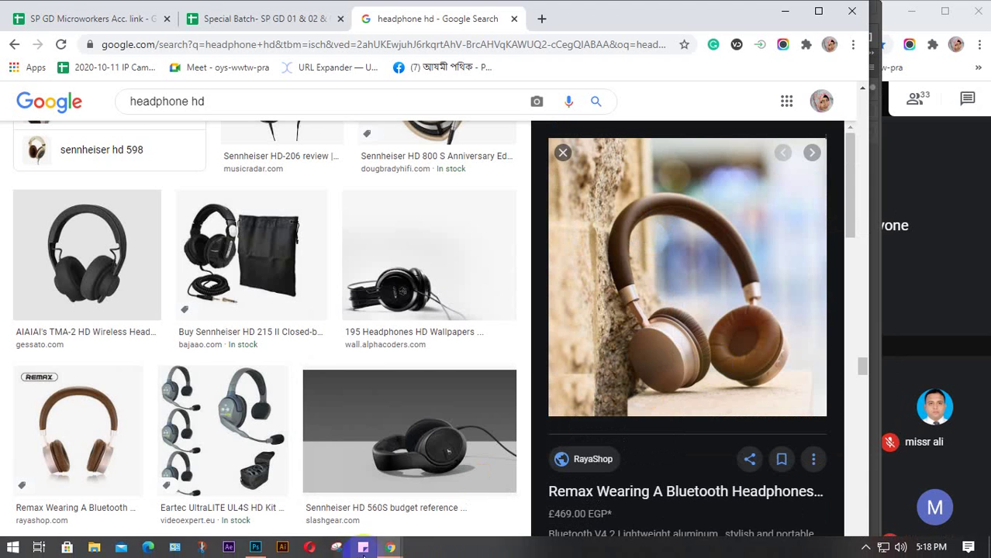
click(255, 547)
key(ctrl+v)
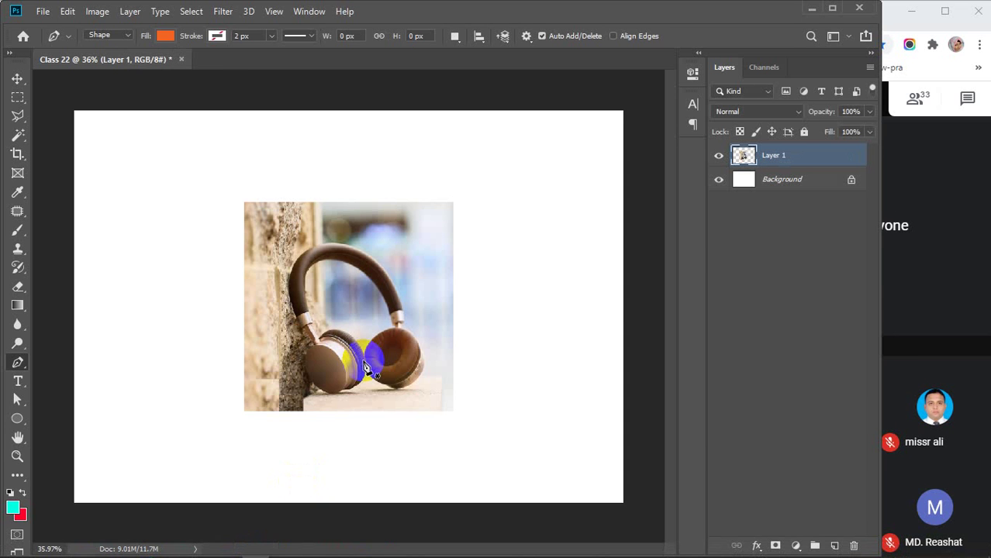
Enlarge the stone-wall headphones photo on Layer 1 to 176.39% and centre it on the canvas at X 1050, Y 750 px
key(ctrl+t)
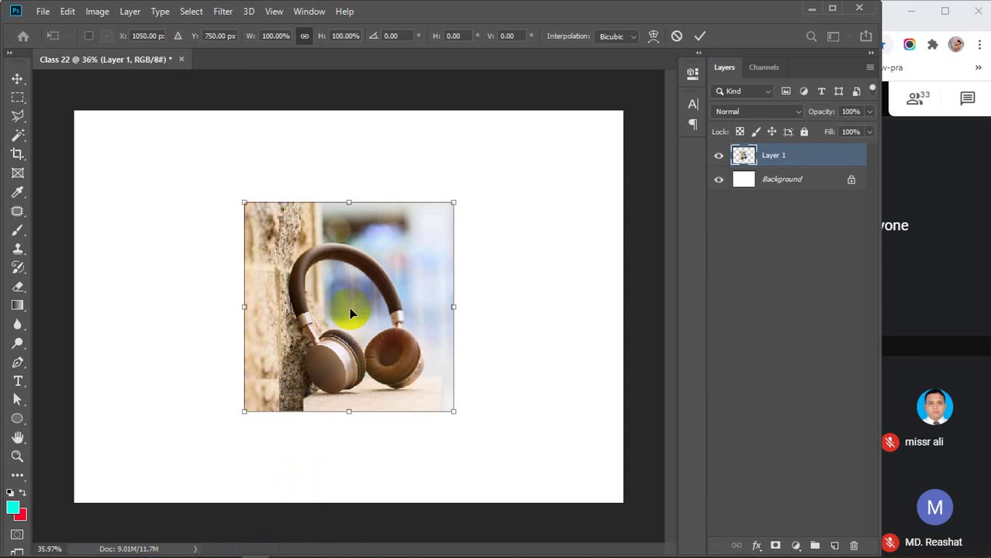
drag(338, 271, 271, 205)
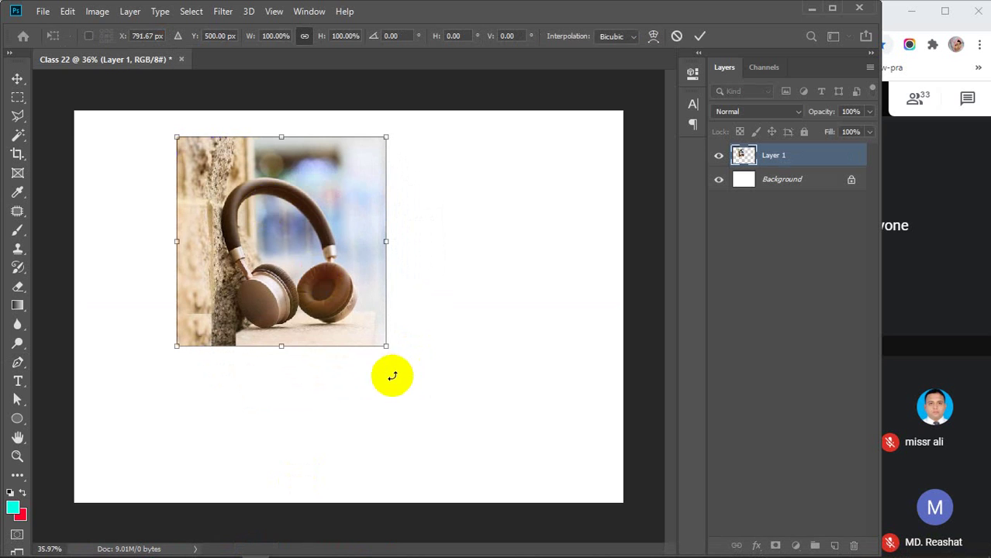
drag(383, 348, 547, 502)
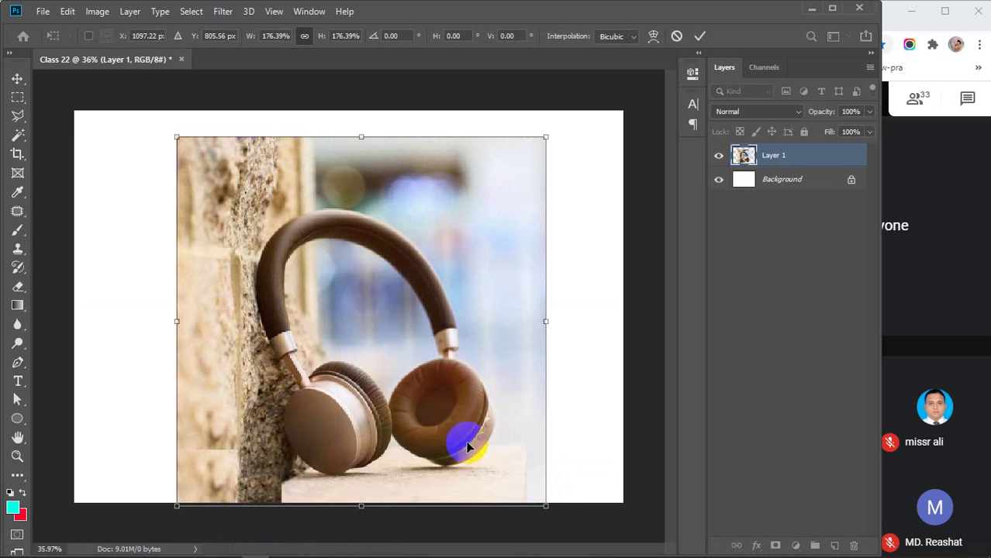
drag(462, 435, 449, 399)
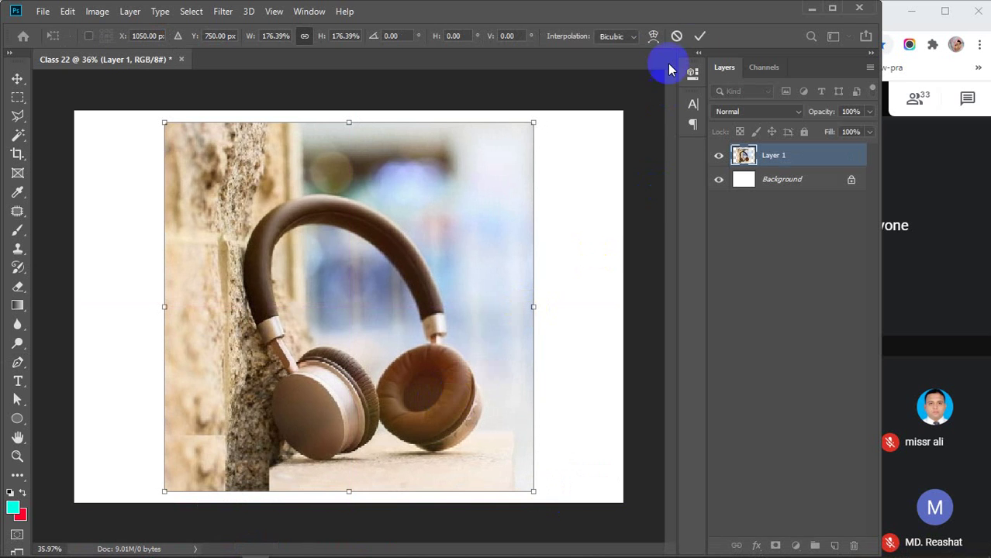
click(698, 38)
key(p)
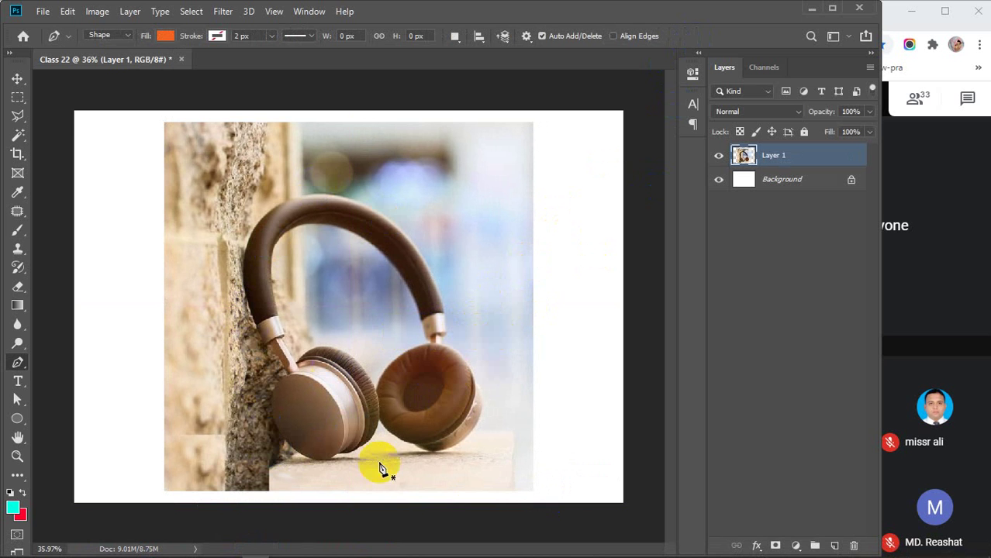
Switch to the "headphone hd" results in Chrome and preview the related Remax RB-520HB headphones image
mouse_move(387, 546)
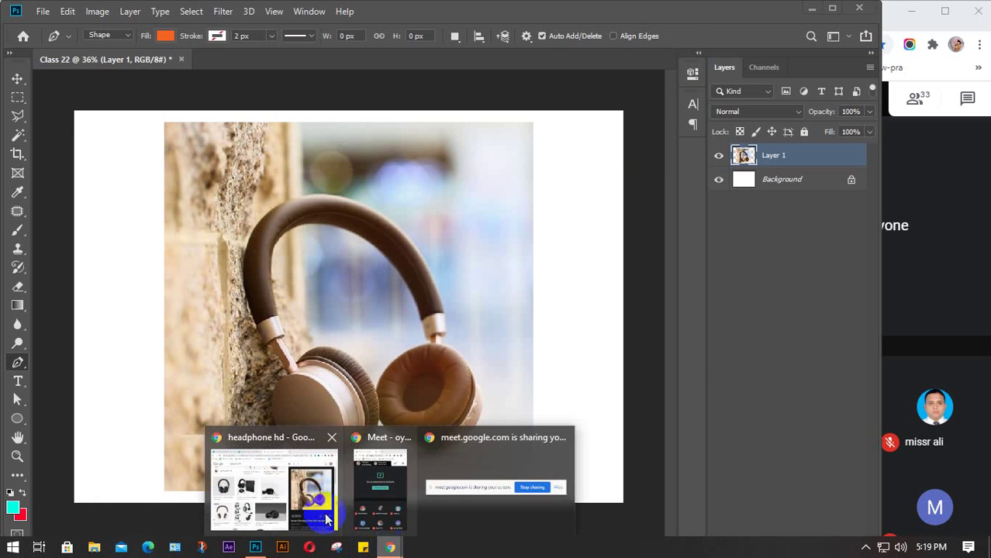
click(335, 487)
scroll(719, 372, down, 5)
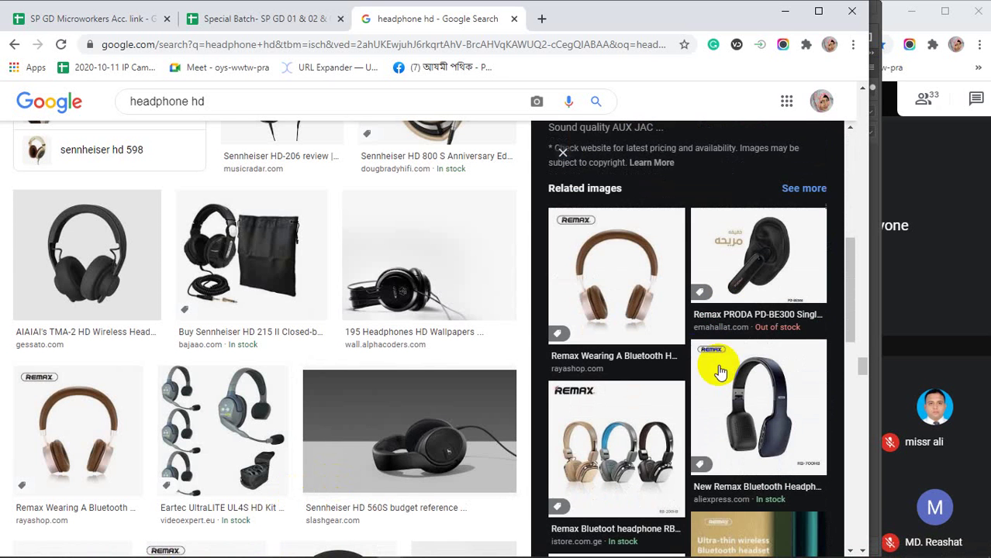
scroll(675, 299, down, 4)
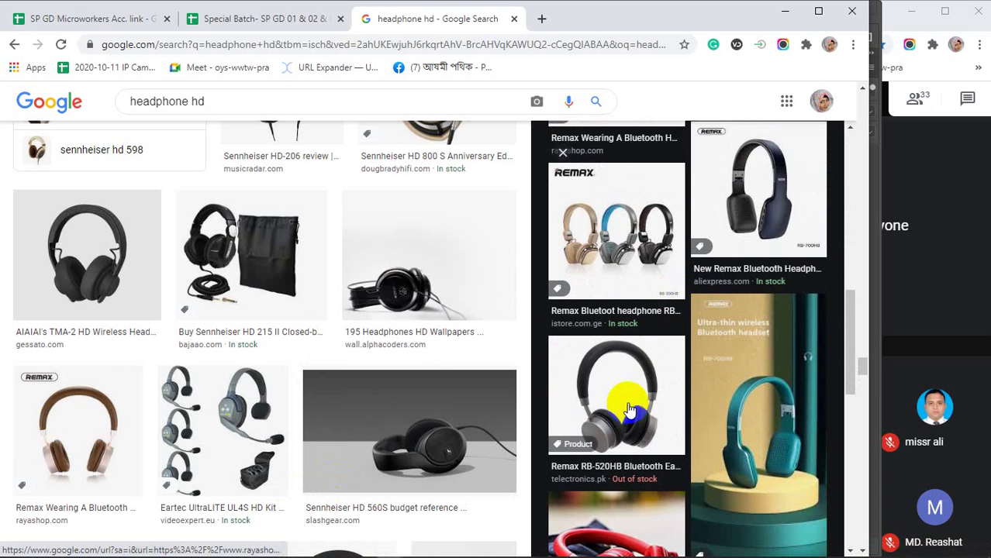
click(629, 409)
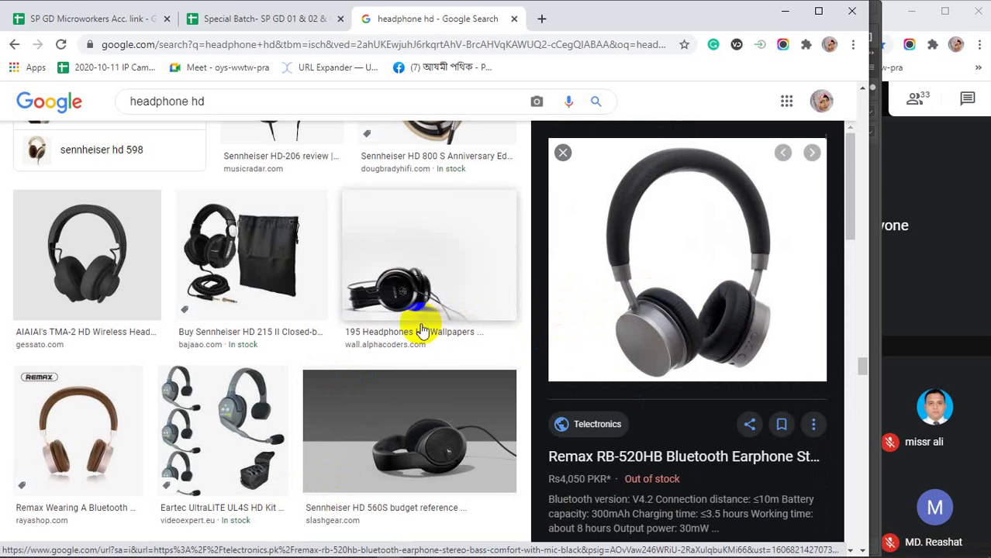
Preview the "195 Headphones HD Wallpapers" result and look through its related images for another suitable photo
click(457, 276)
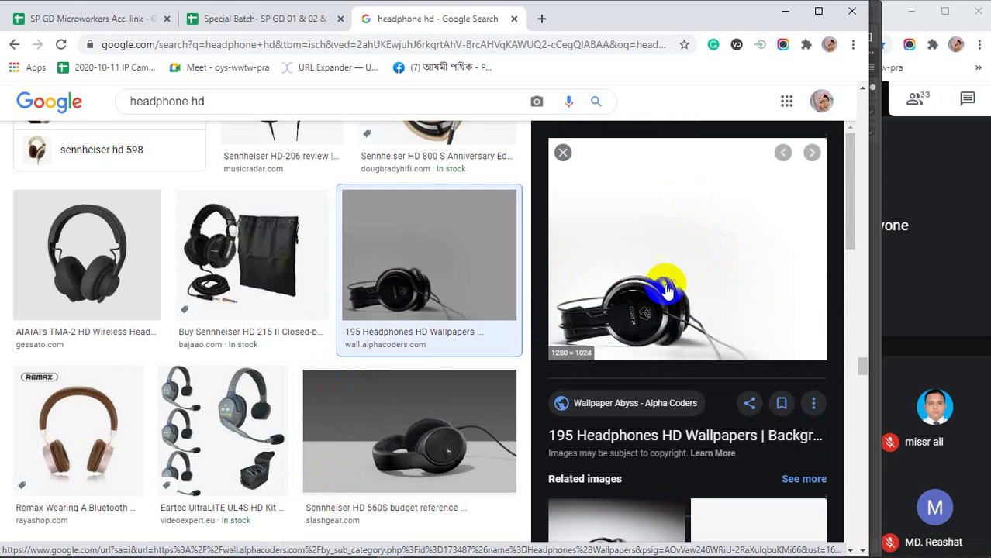
scroll(748, 291, down, 4)
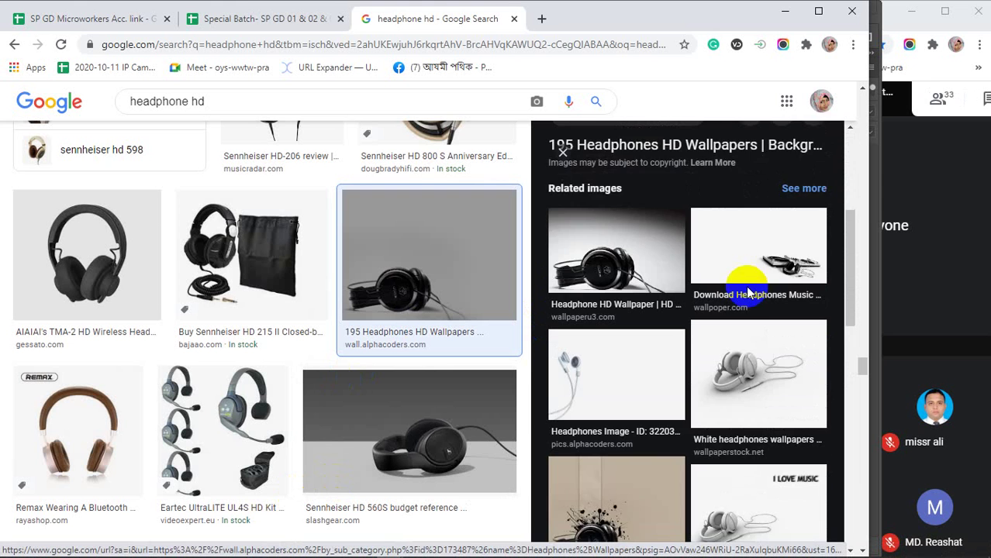
scroll(748, 291, down, 2)
scroll(683, 309, down, 5)
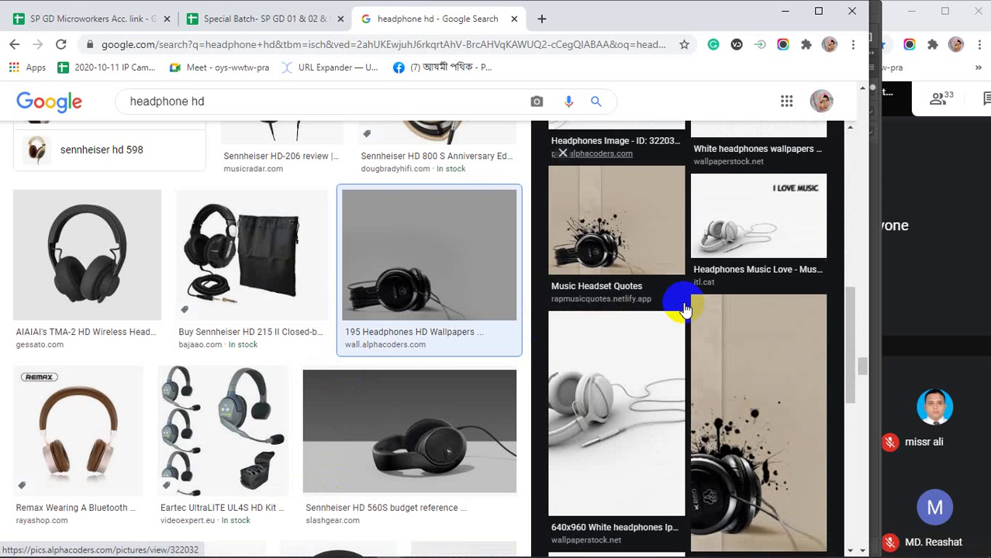
scroll(684, 308, down, 3)
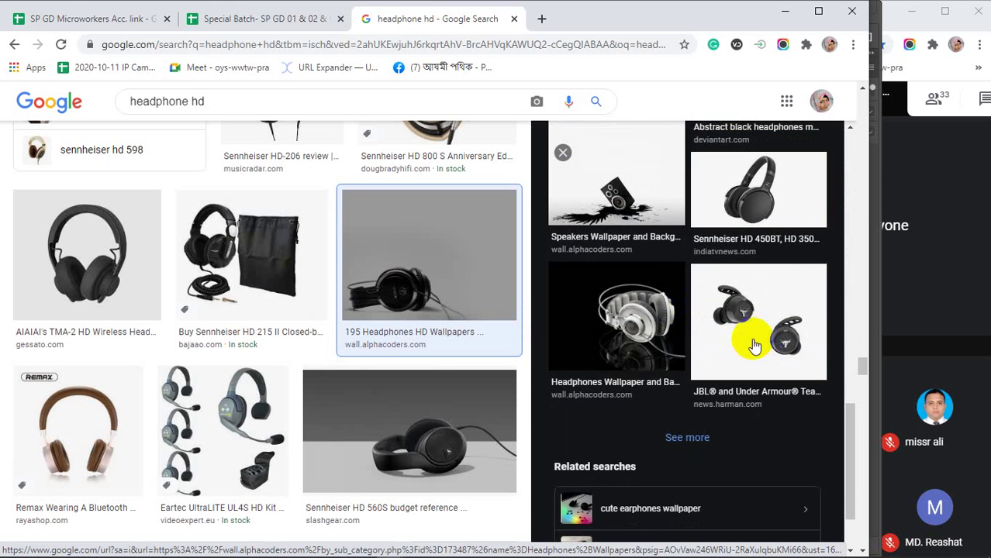
scroll(754, 345, down, 2)
scroll(397, 337, down, 3)
Preview the SlashGear Sennheiser HD 560S result and look through its related headphone images
click(398, 208)
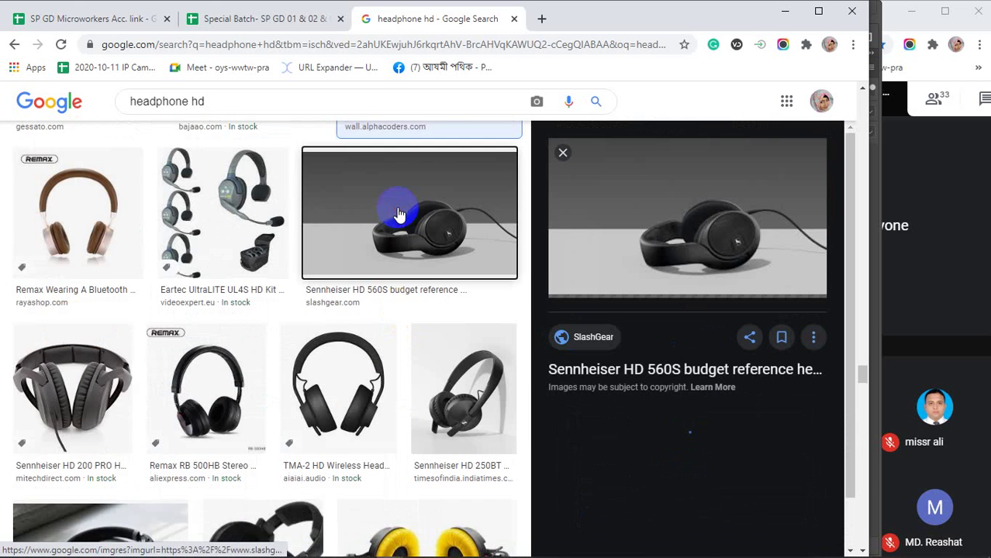
scroll(663, 265, down, 2)
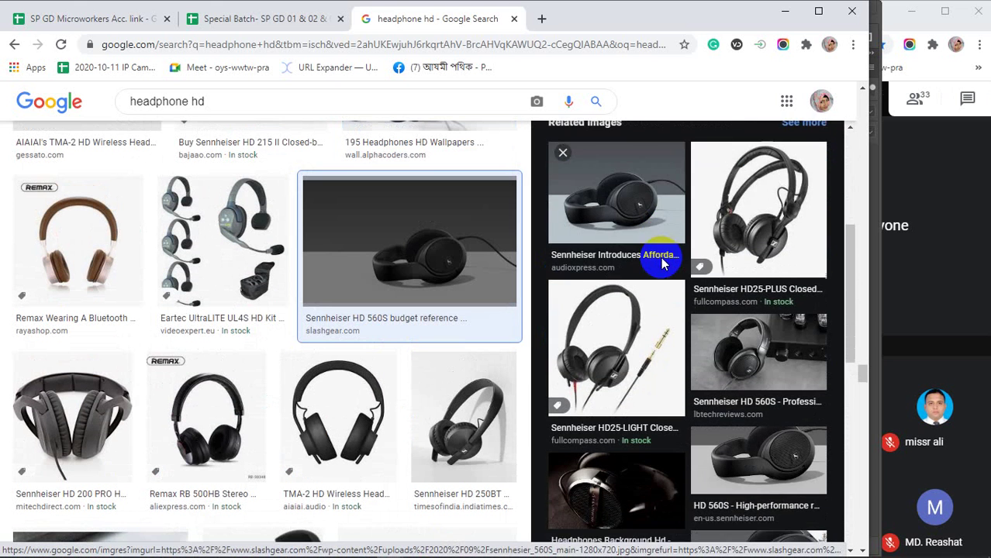
scroll(663, 265, down, 2)
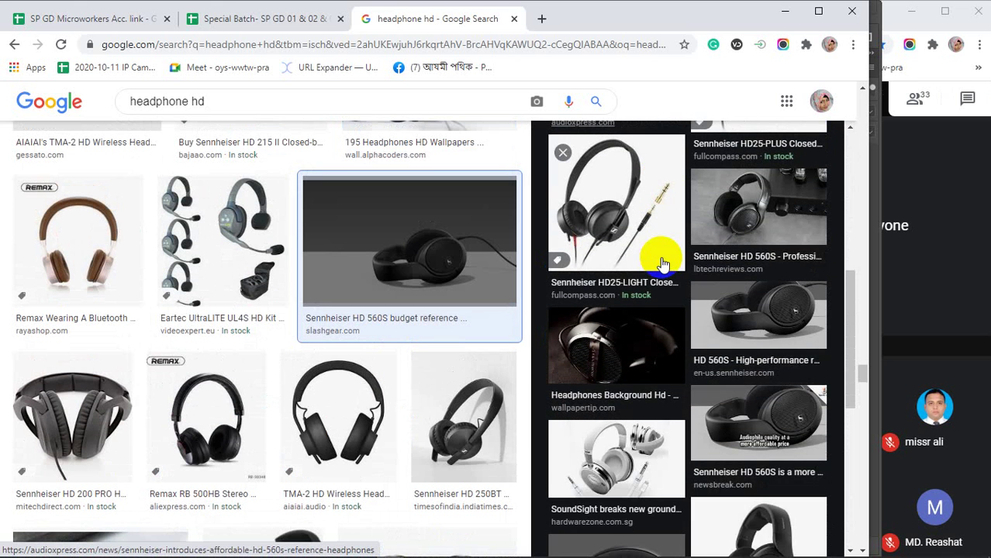
scroll(659, 260, down, 2)
scroll(162, 407, down, 2)
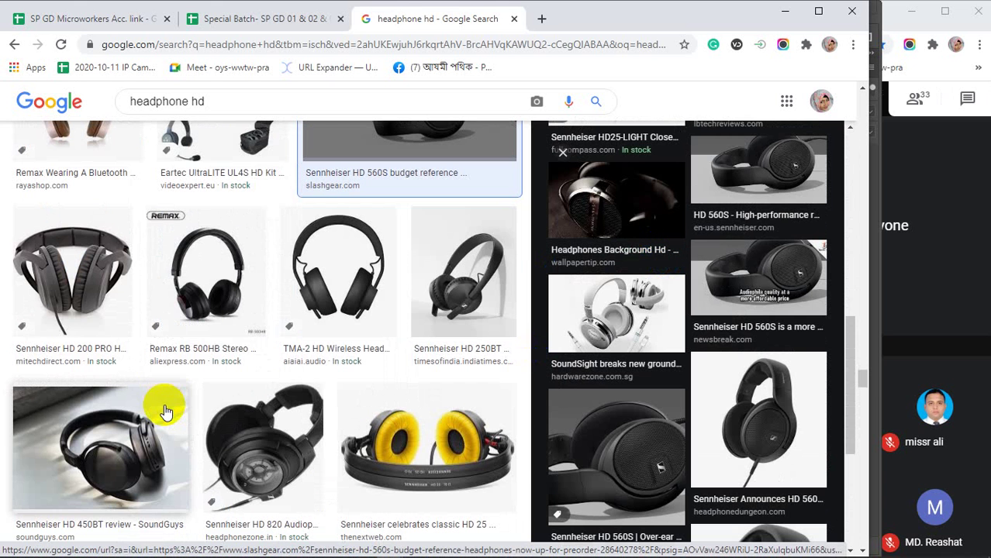
Copy the previewed black Remax RB 500HB headphones image and paste it into the Class 22 document in Photoshop
click(195, 283)
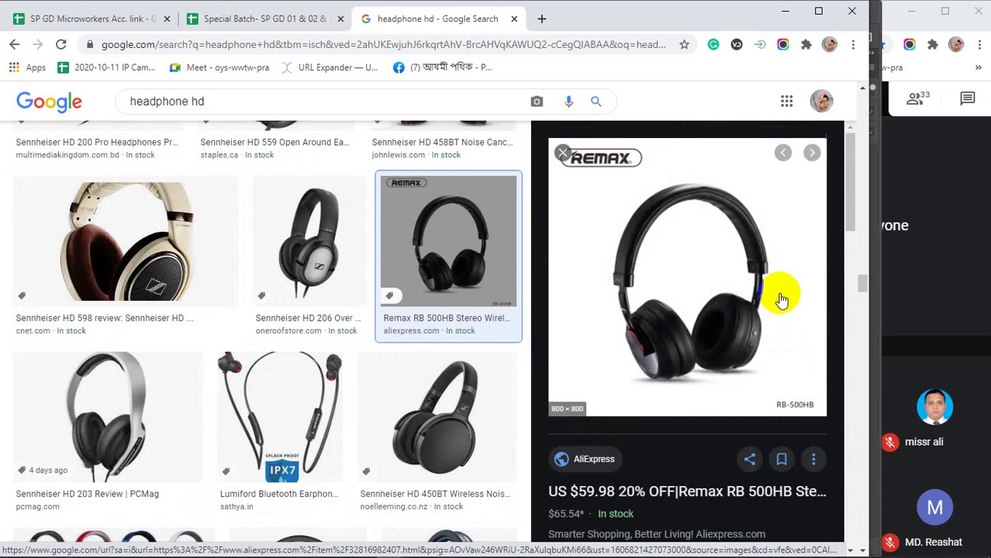
right_click(713, 244)
click(731, 388)
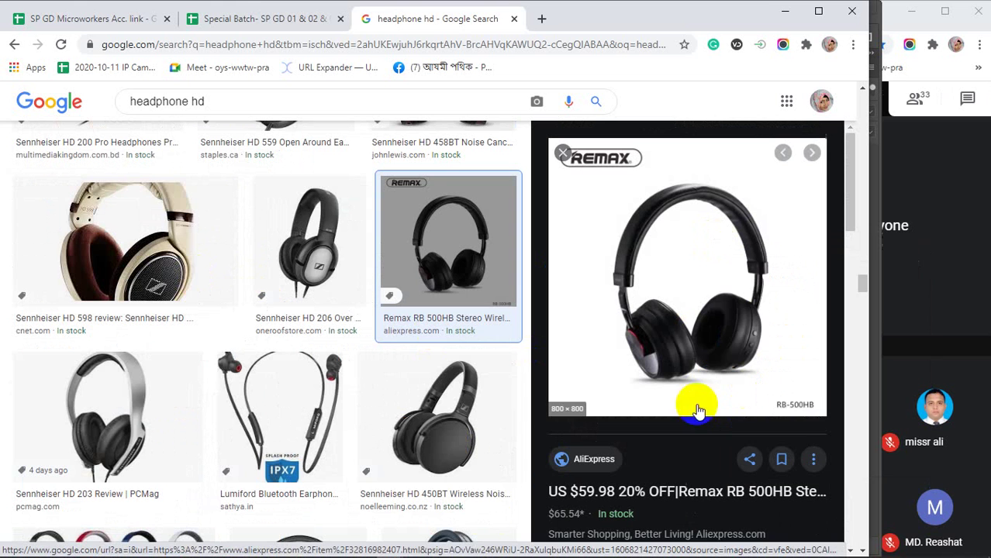
click(255, 555)
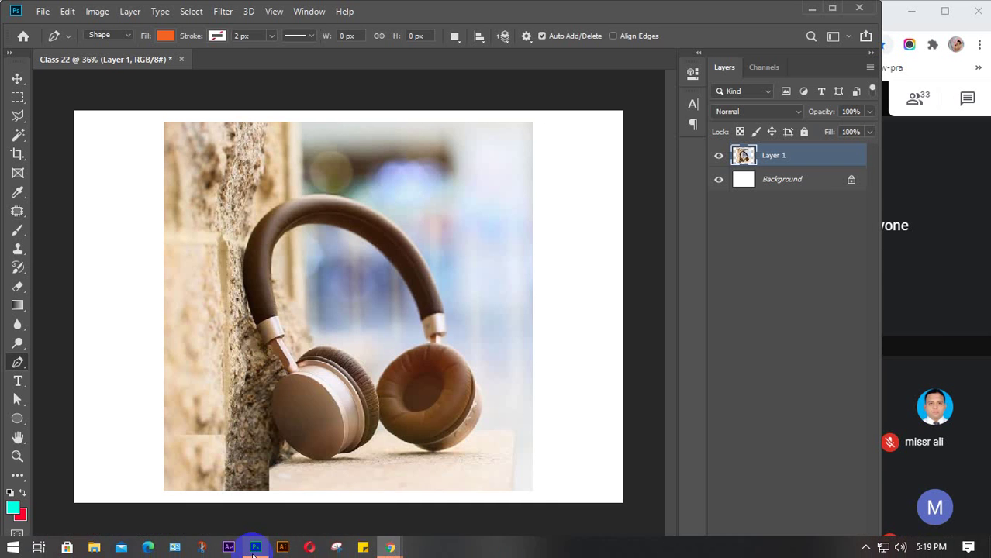
key(ctrl+v)
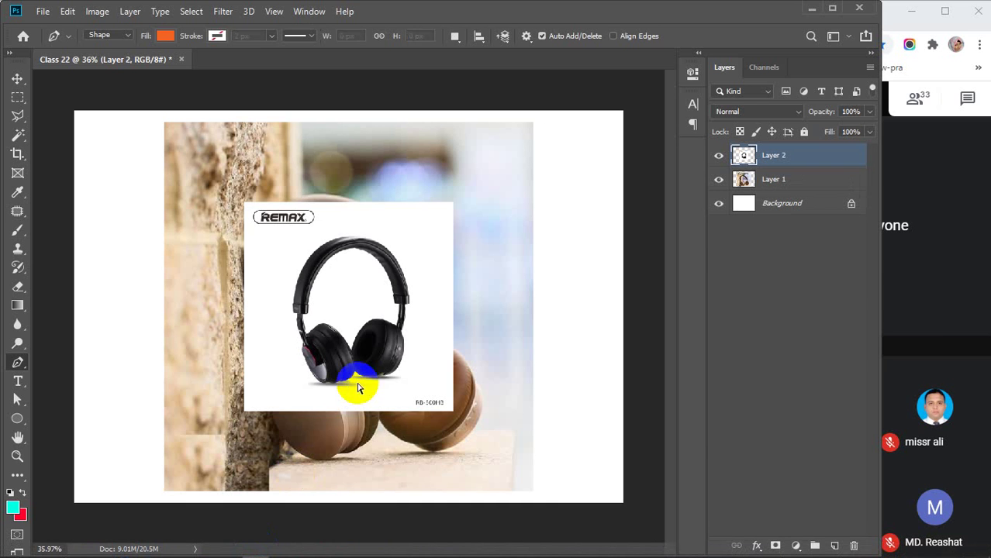
Enlarge the pasted black Remax headphones on Layer 2 to 180.03% so they cover the stone-wall photo
key(ctrl+t)
drag(244, 203, 165, 123)
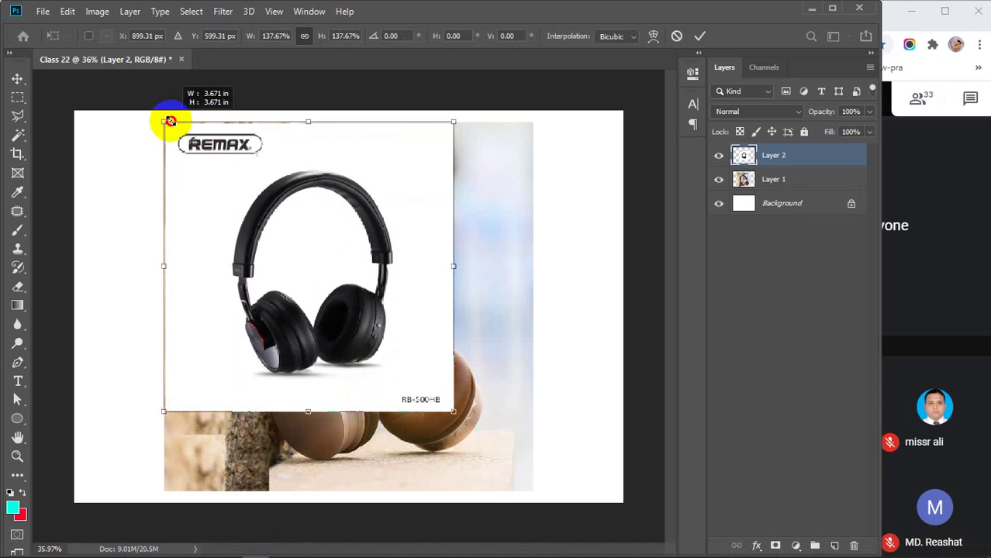
drag(454, 412, 539, 498)
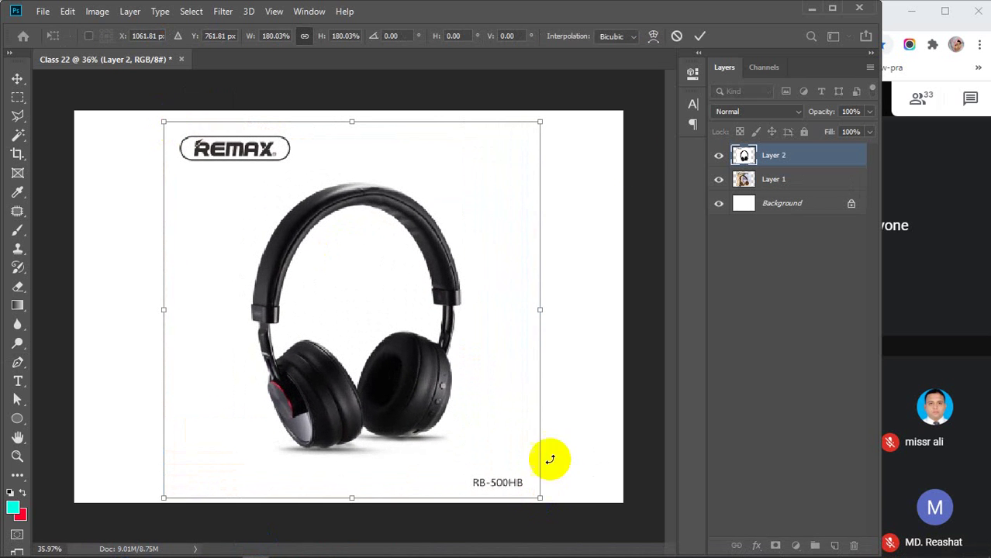
click(700, 36)
key(p)
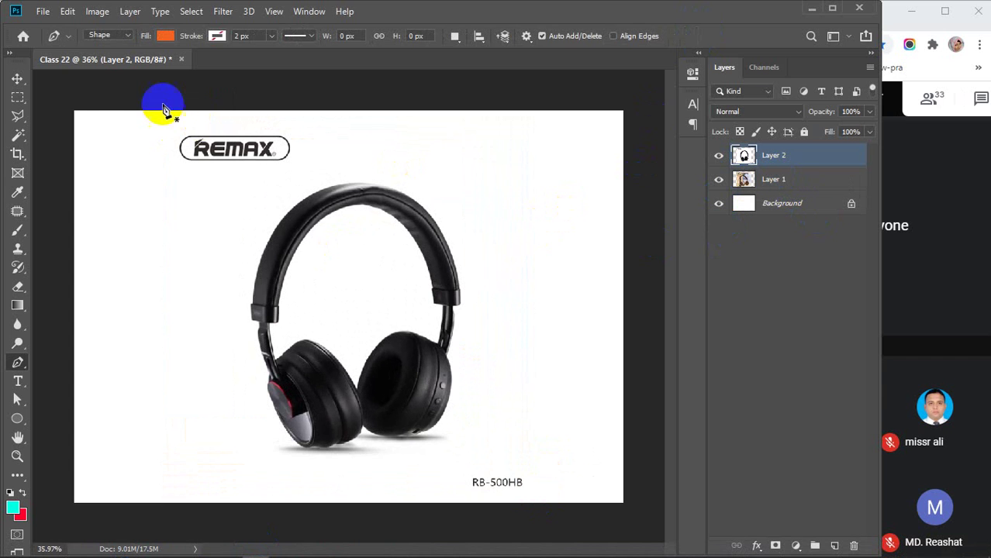
click(17, 78)
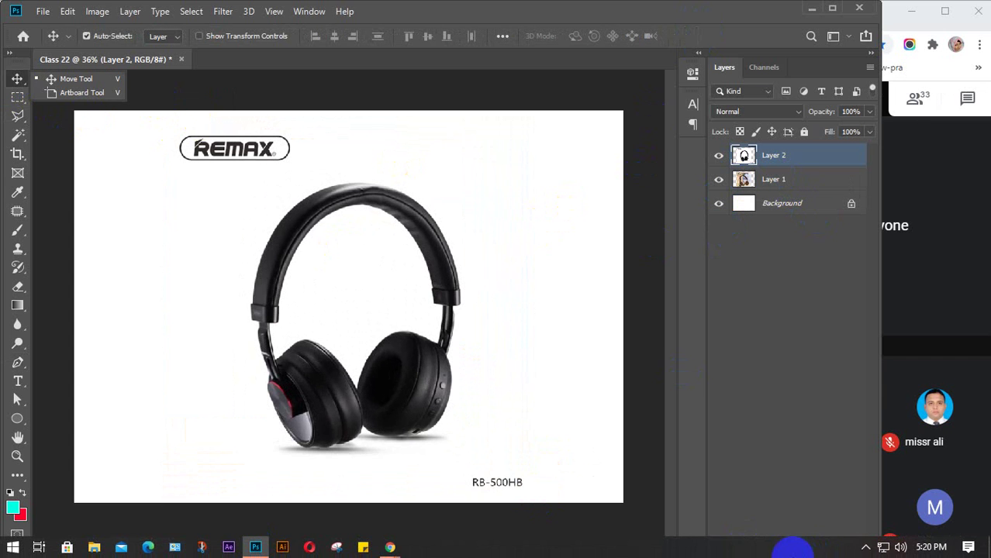
click(865, 546)
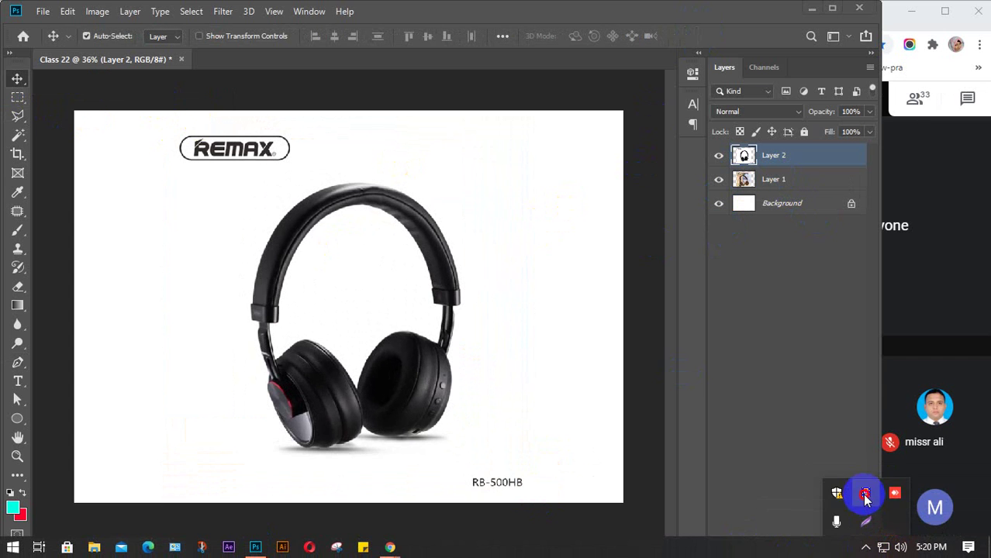
click(864, 493)
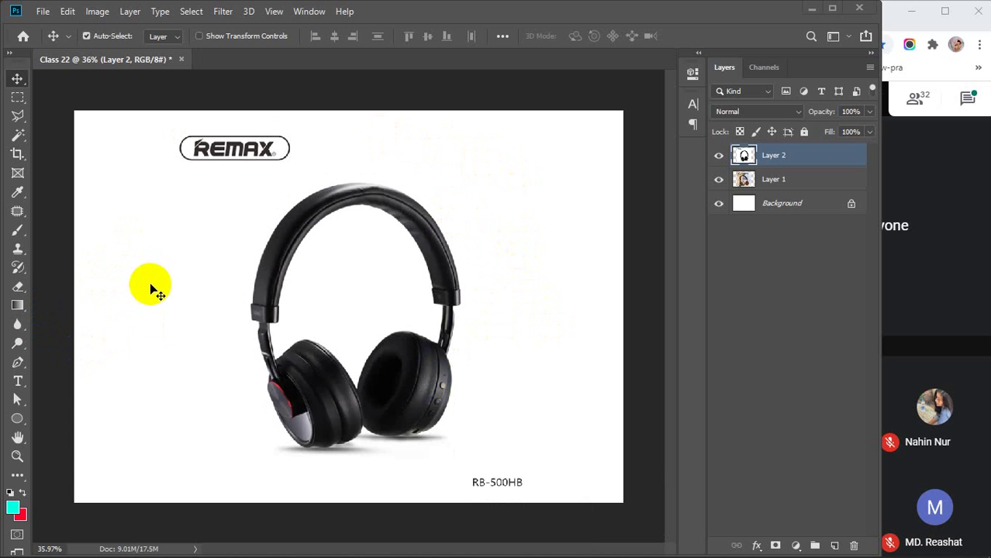
Erase the white area around the black headphones on Layer 2 using the Magic Eraser with a tolerance of 18
click(17, 289)
right_click(17, 288)
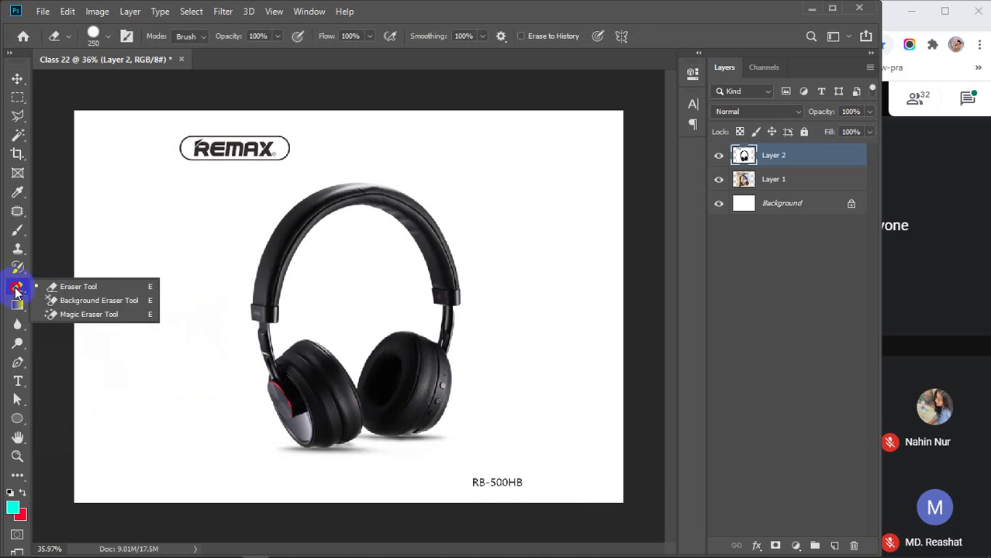
click(85, 314)
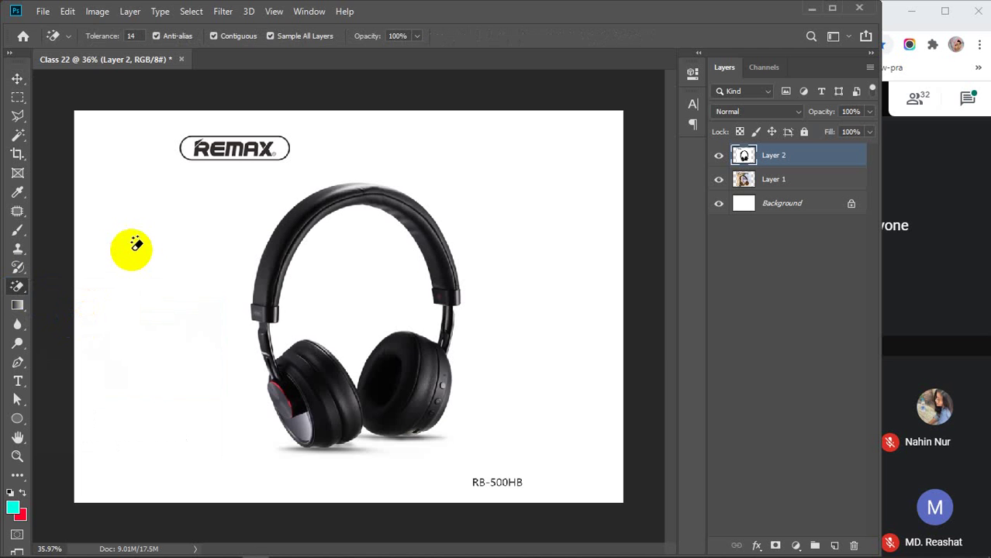
click(94, 35)
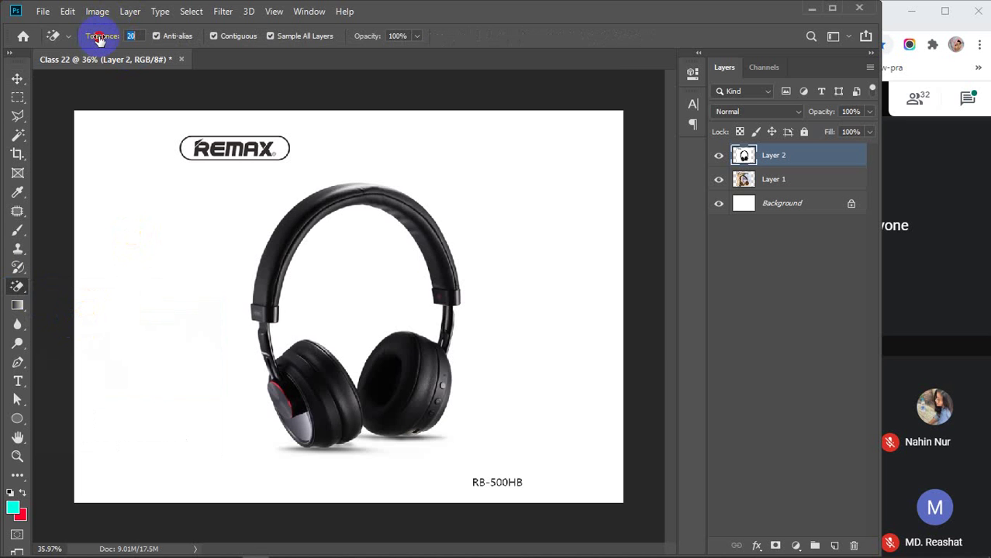
click(132, 194)
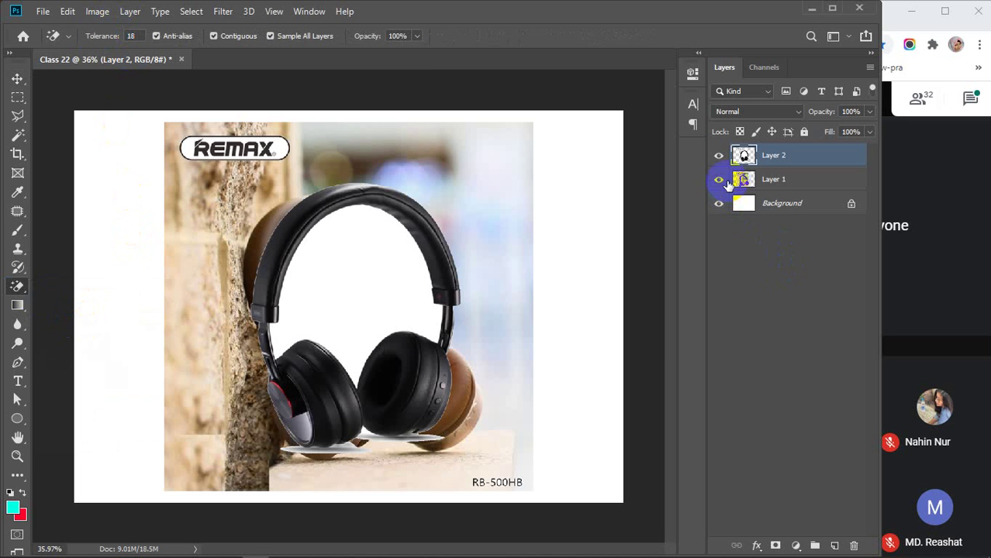
Hide Layer 1 and the Background, and erase the white area inside the headband with the Magic Eraser
click(719, 179)
click(718, 203)
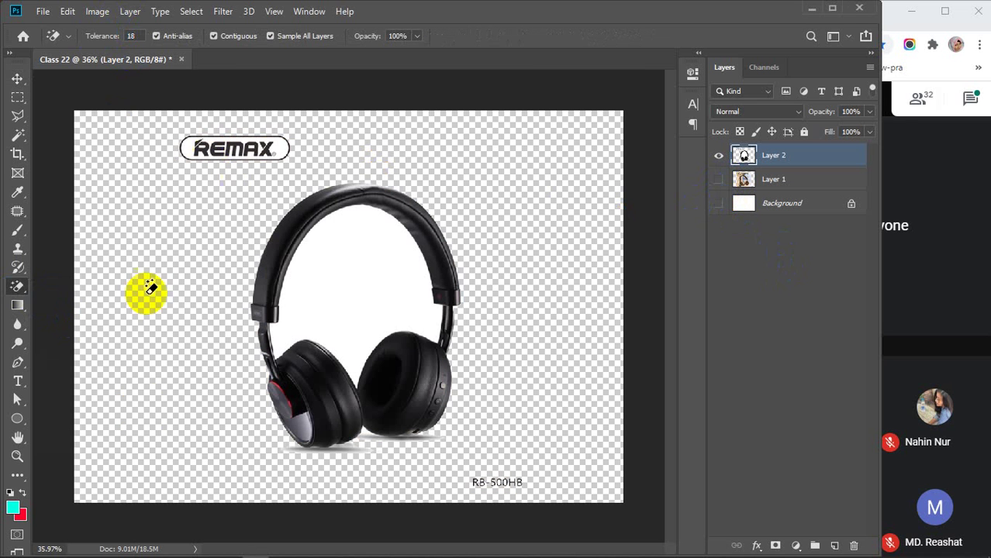
click(355, 257)
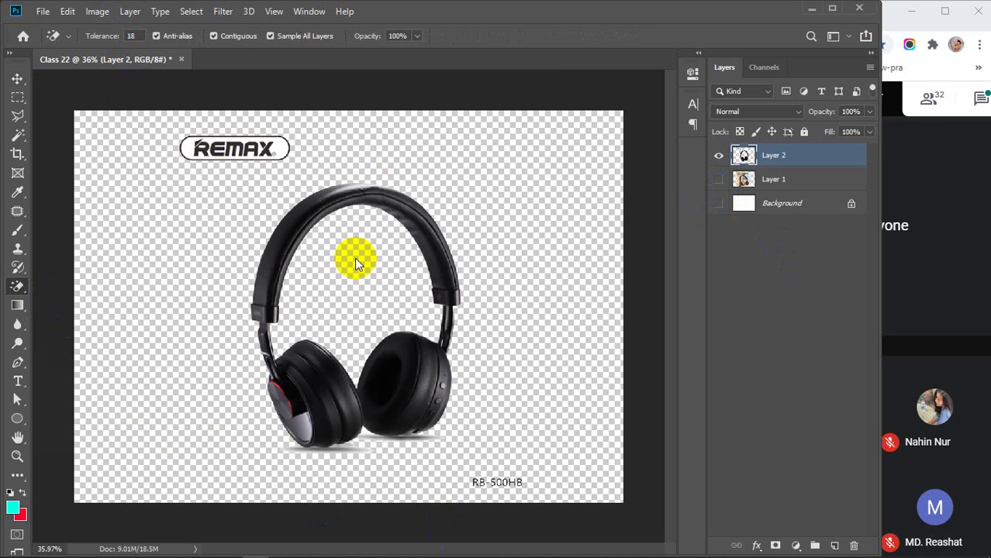
Erase the REMAX logo from Layer 2 with the 250 px Eraser and toggle layer visibility to check the cutout
right_click(17, 286)
click(79, 287)
mouse_move(133, 143)
mouse_down()
mouse_move(131, 135)
mouse_move(294, 140)
mouse_up()
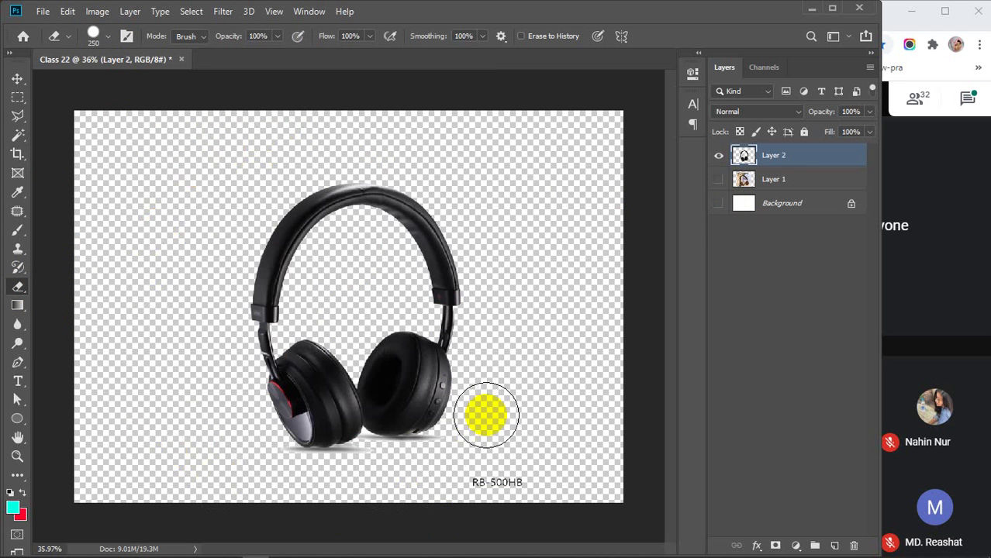
click(720, 157)
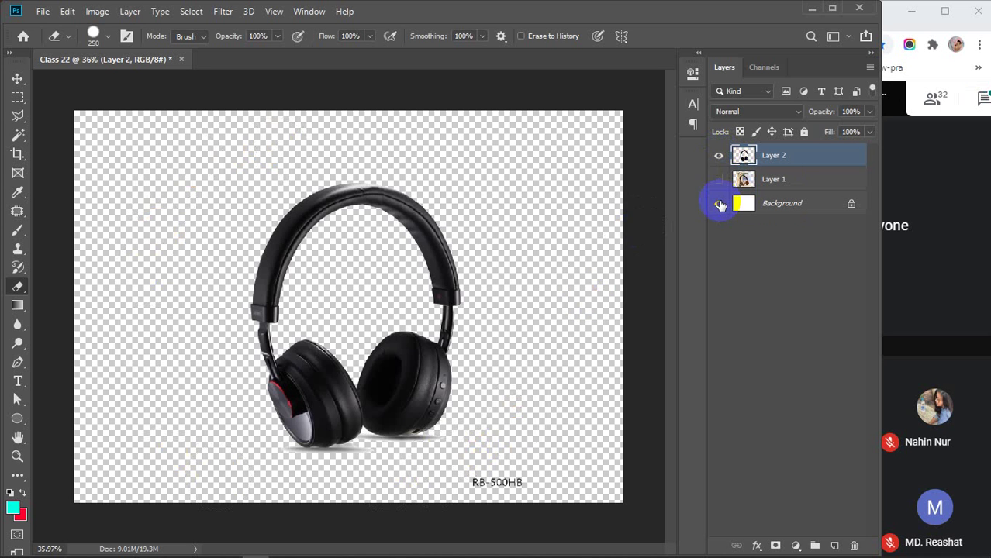
Hide Layer 2 and show the Background and Layer 1, making Layer 1 the active layer
click(718, 204)
click(718, 155)
click(783, 179)
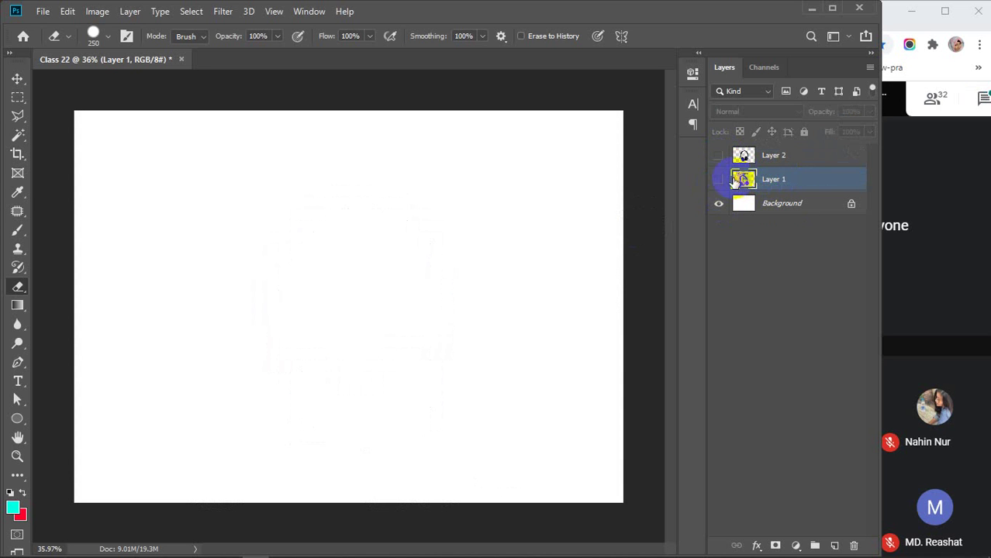
click(719, 179)
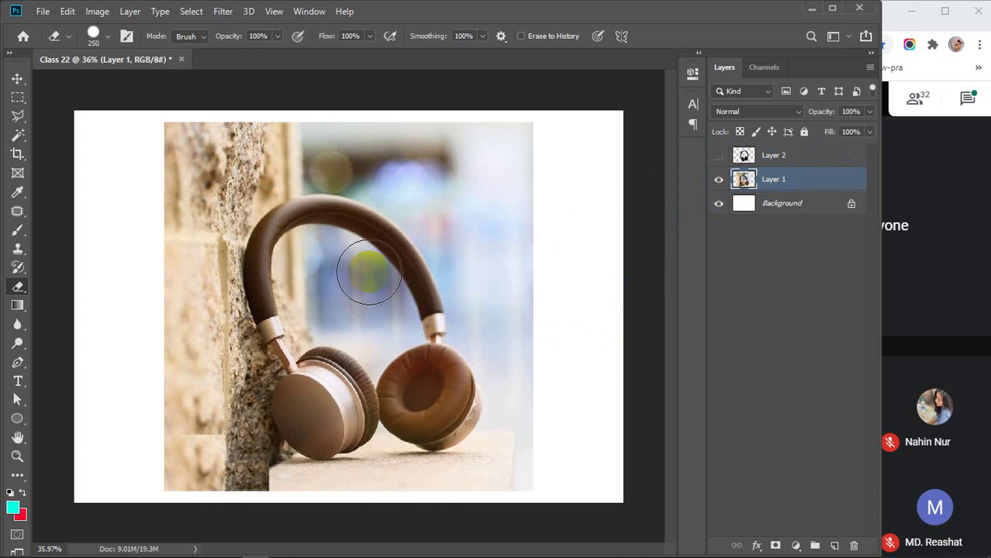
Duplicate Layer 1, try erasing the stone wall on the copy with the Magic Eraser at tolerance 35, and hide the original
key(ctrl+j)
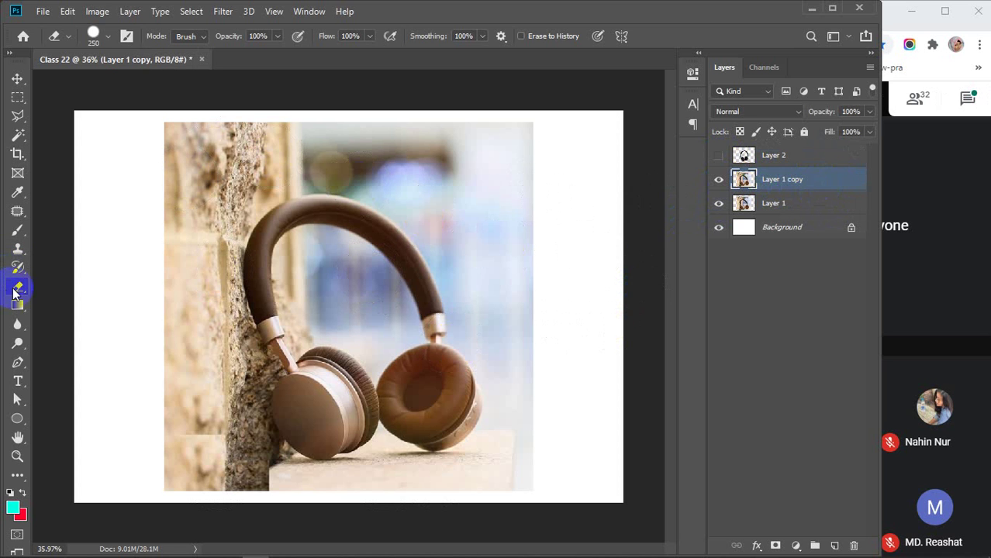
click(13, 289)
click(78, 317)
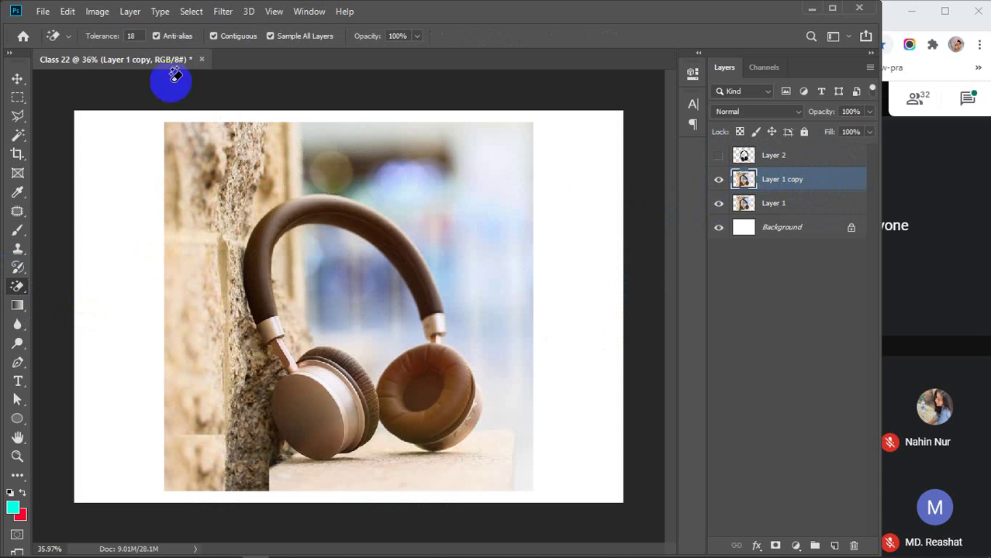
click(229, 161)
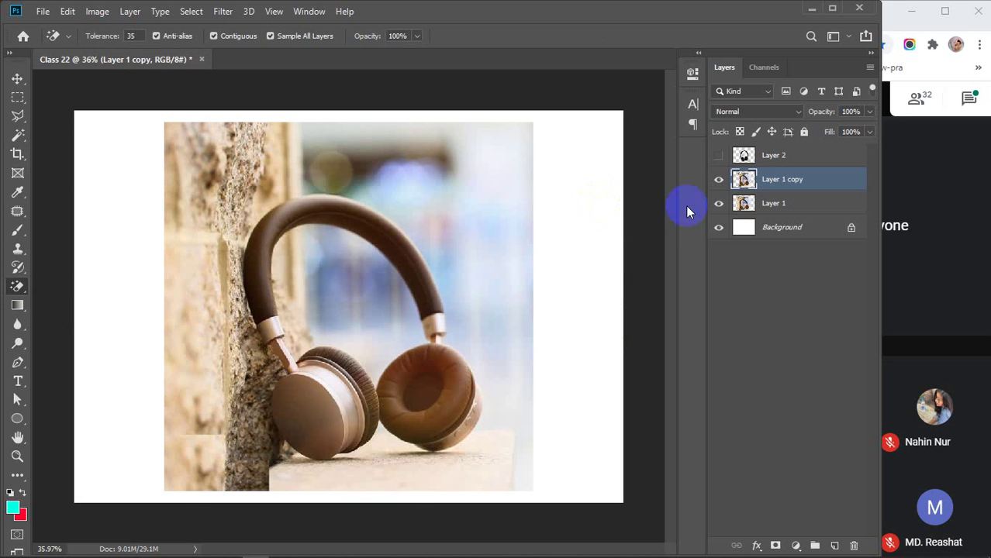
click(719, 203)
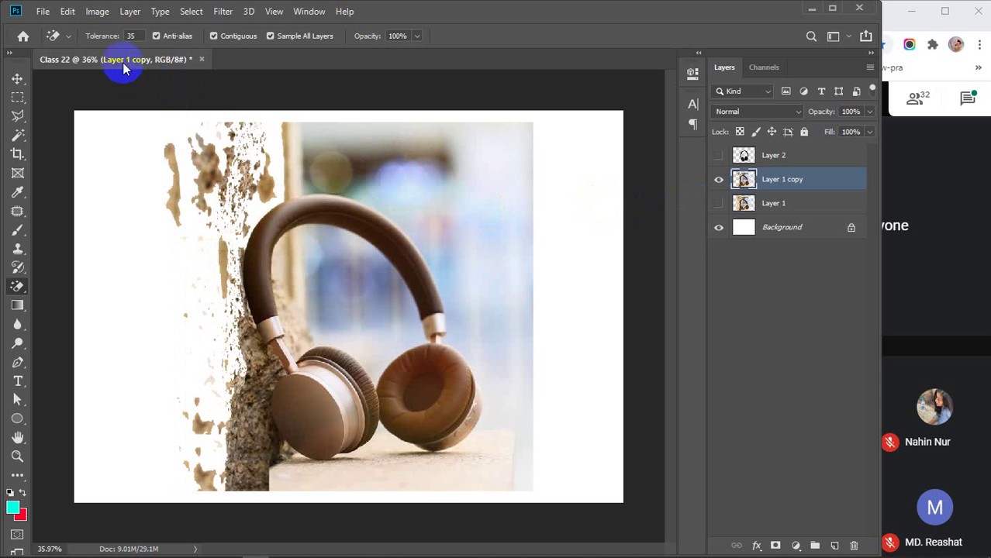
Try erasing the blurred background on Layer 1 copy with the Magic Eraser at tolerance 91, and undo the erasures
drag(93, 39, 136, 37)
click(418, 180)
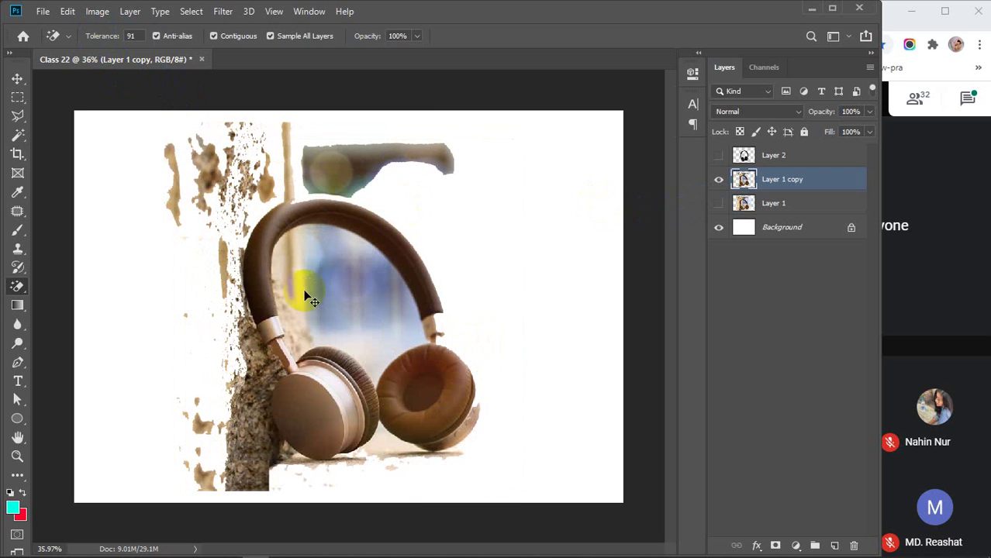
key(ctrl+z)
key(ctrl+z)
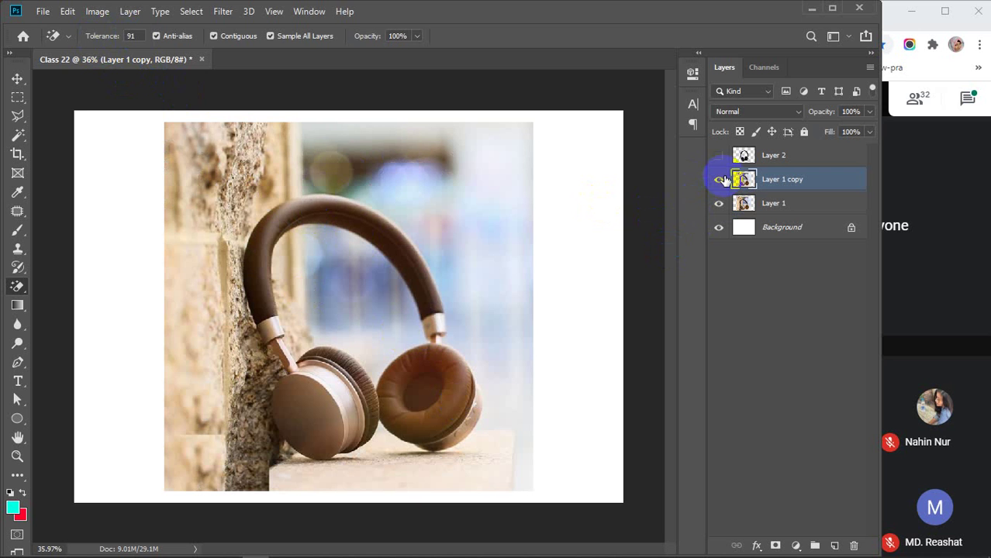
Delete Layer 1 copy and Layer 2, keeping only the brown headphones photo above the Background
click(796, 181)
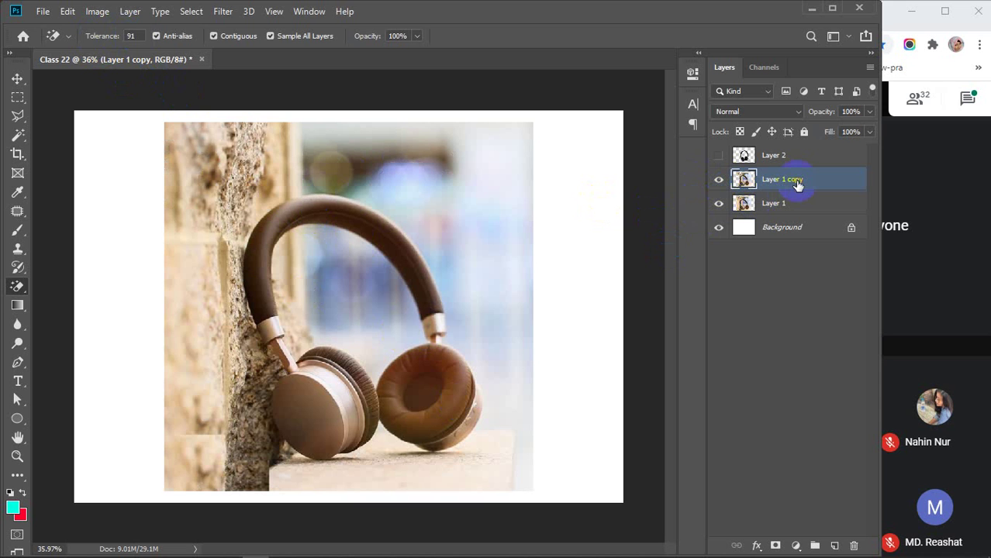
key(Delete)
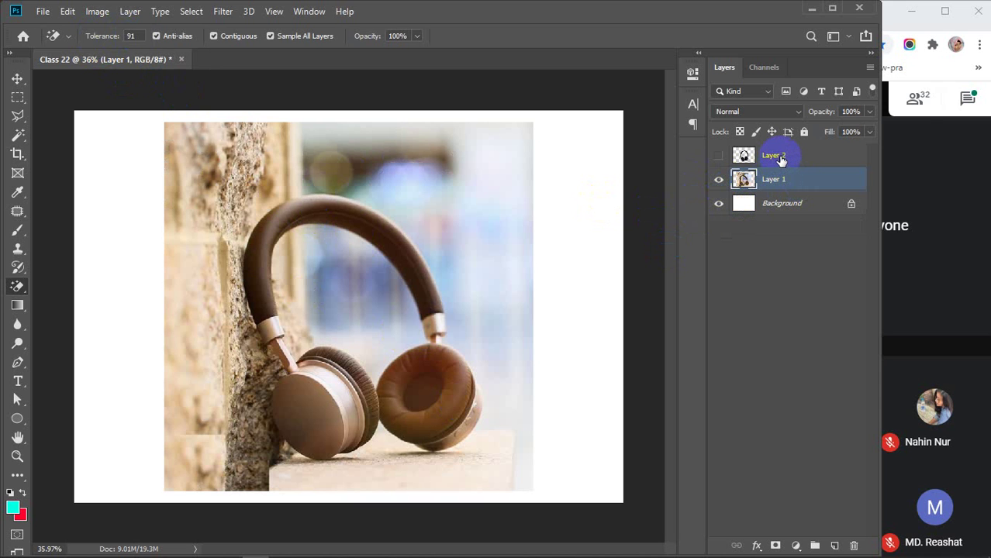
click(780, 158)
key(Delete)
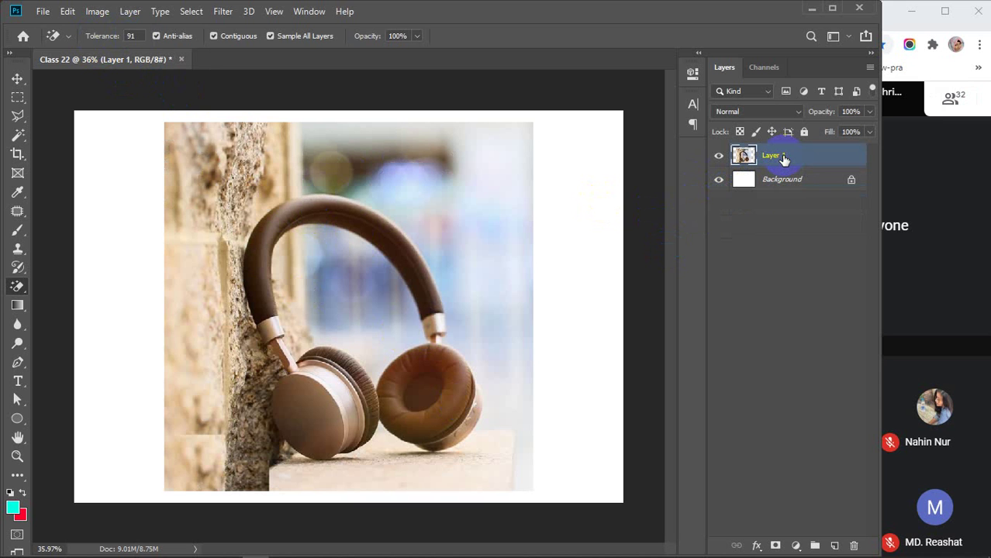
Activate the Pen tool in Shape mode for tracing the brown headphones on Layer 1
click(18, 365)
click(157, 43)
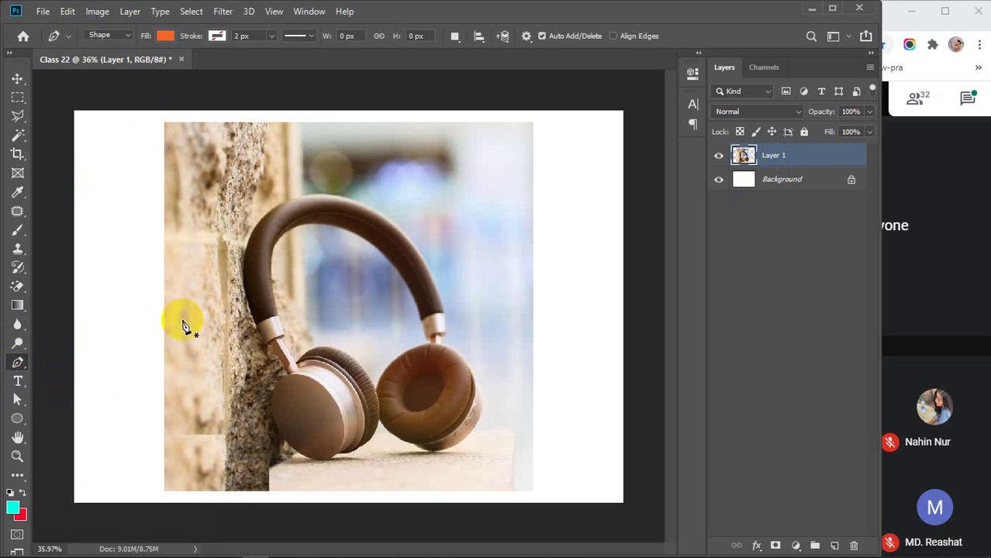
click(225, 387)
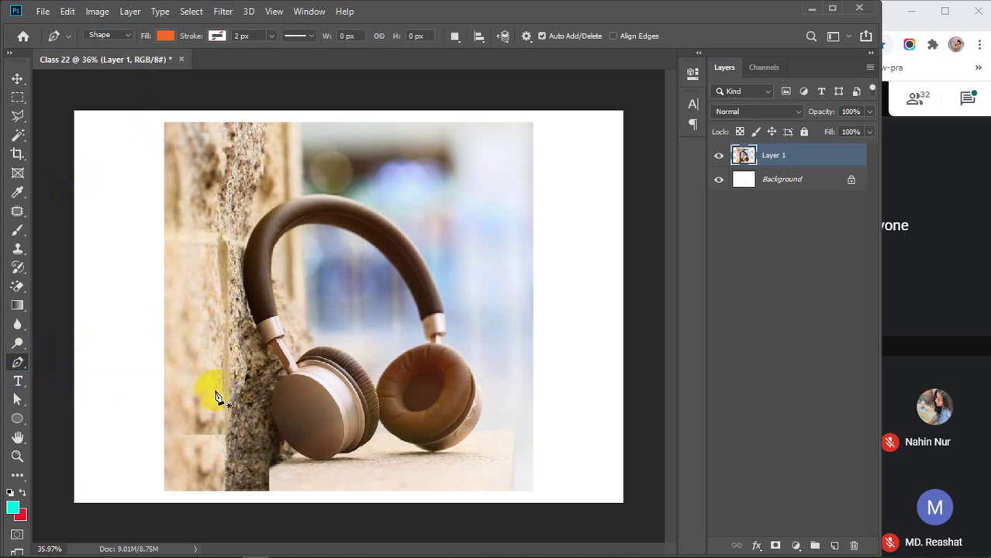
Set the Pen tool to Path mode and start a path at the left metal collar, curving up the headband's outer left edge
click(122, 36)
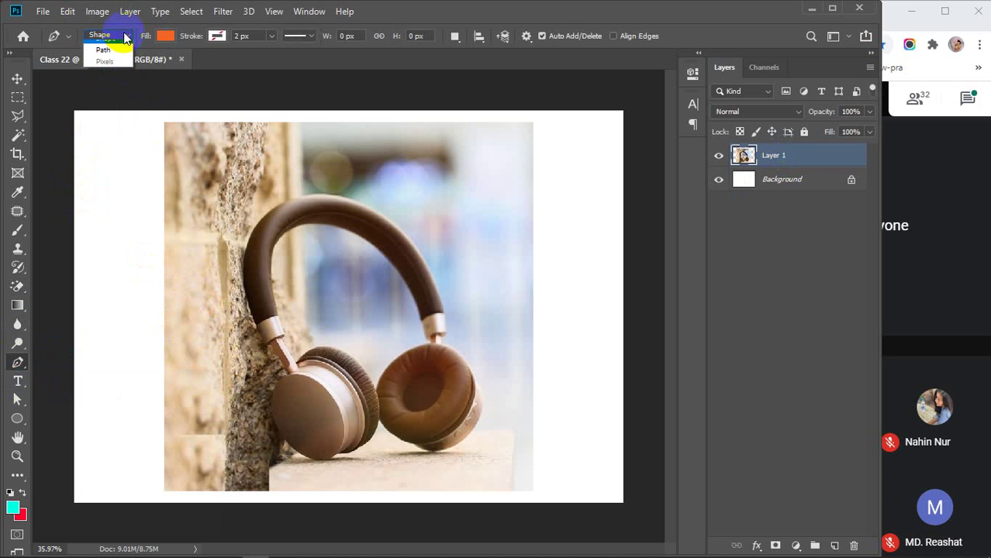
click(110, 66)
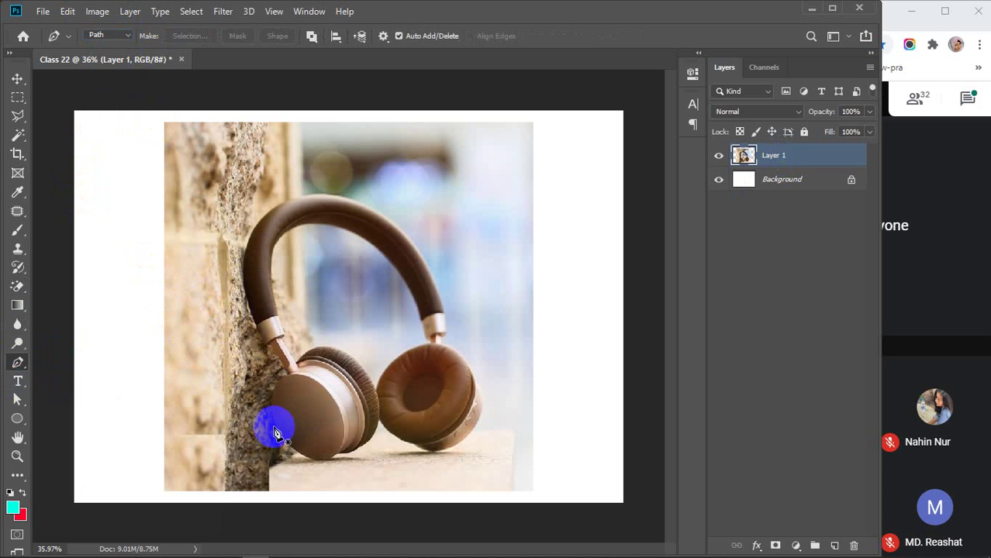
scroll(254, 378, up, 4)
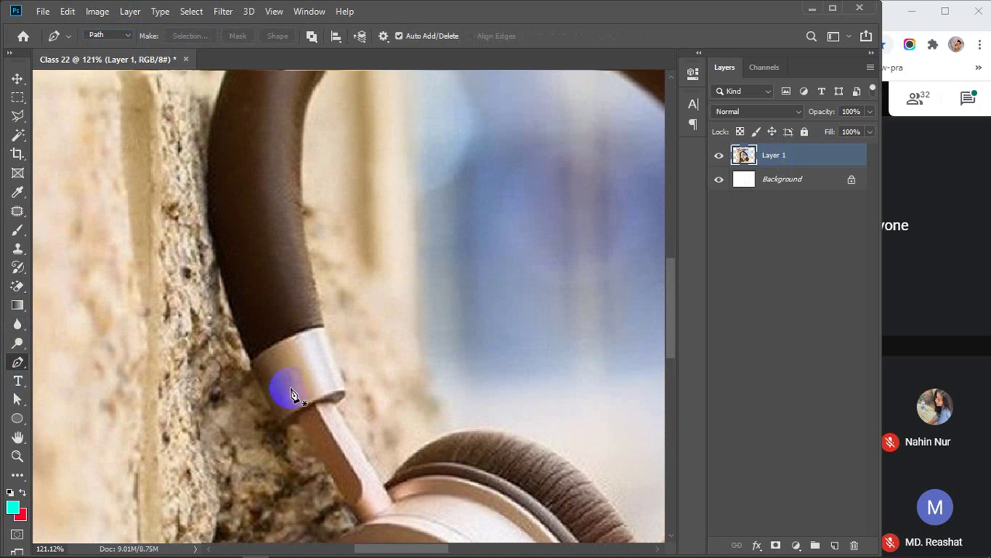
click(287, 429)
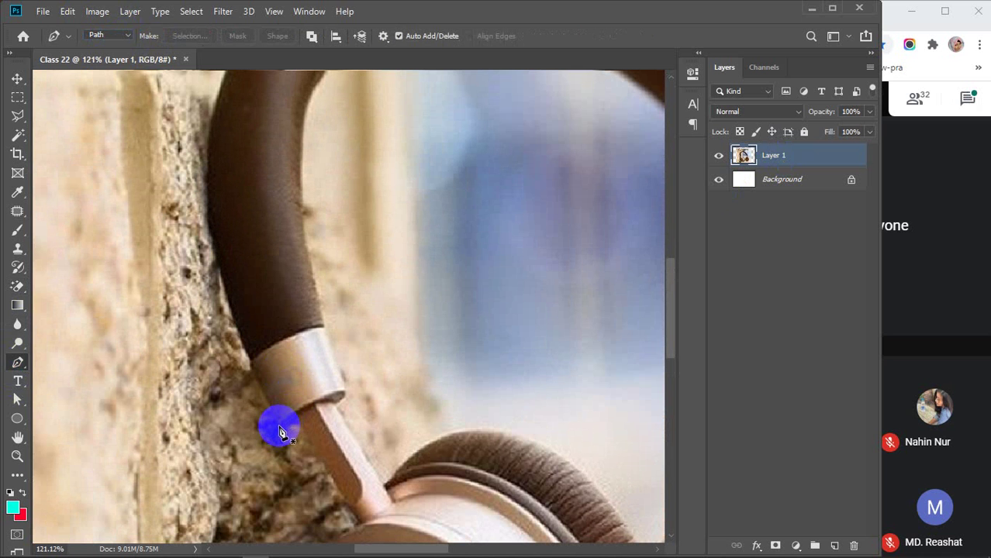
scroll(273, 387, up, 3)
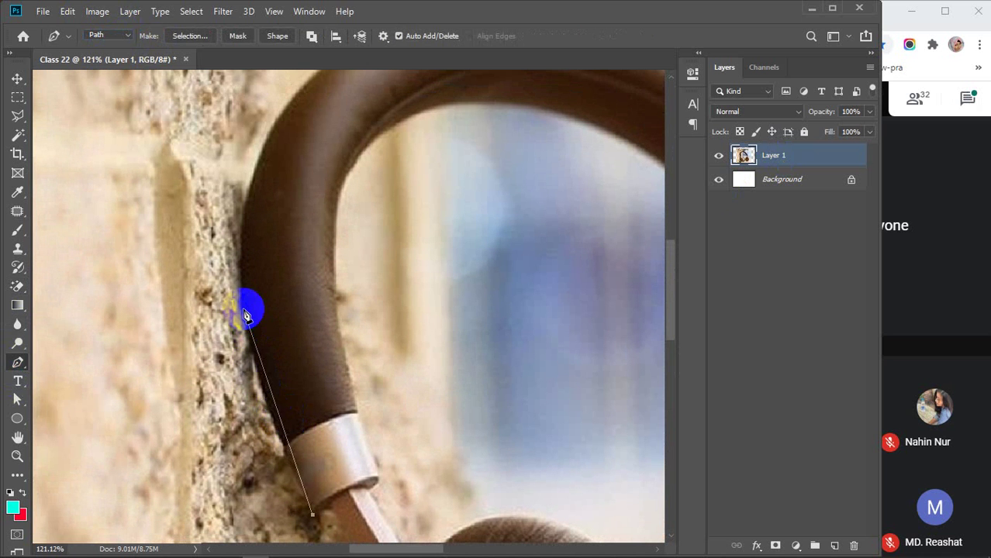
drag(243, 311, 243, 281)
drag(228, 240, 248, 278)
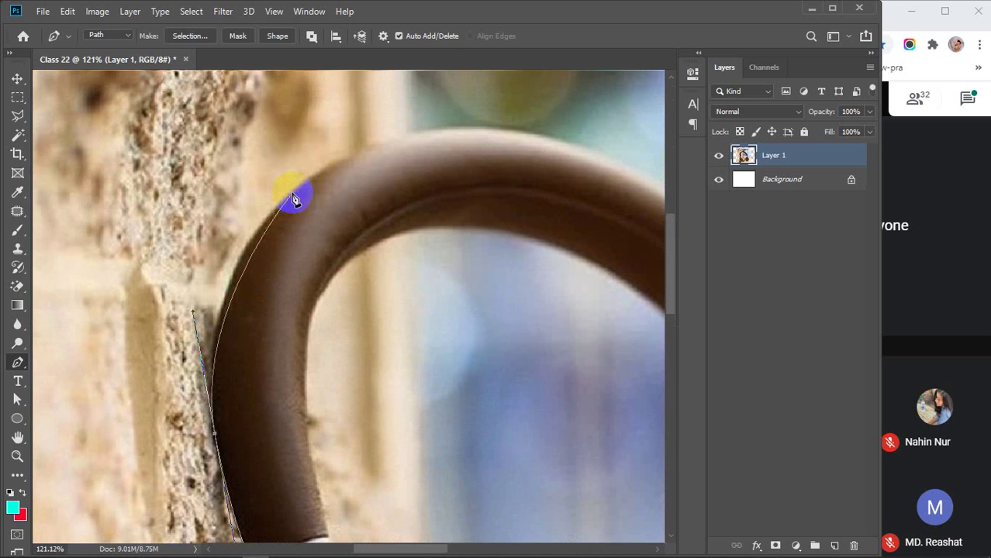
drag(291, 194, 327, 173)
key(ctrl+z)
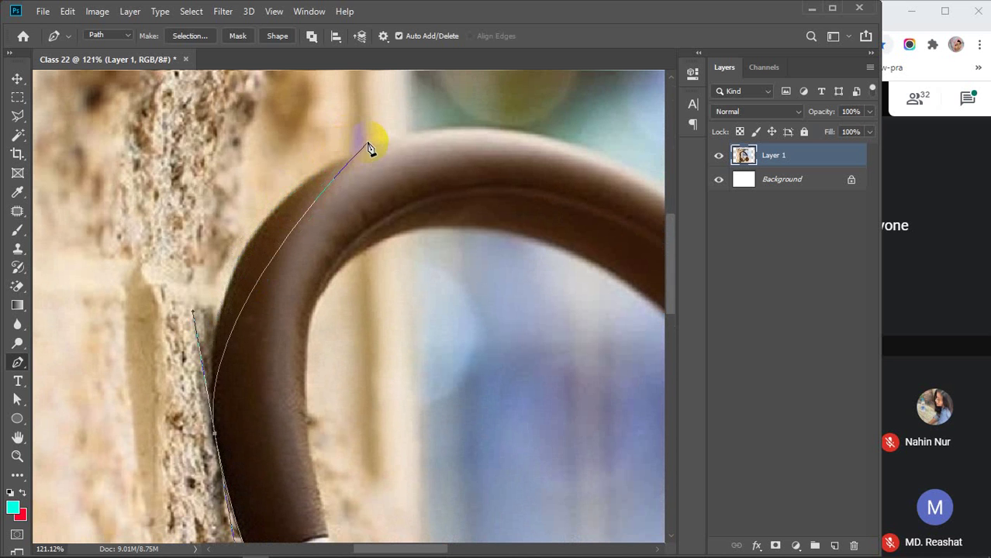
drag(372, 147, 476, 118)
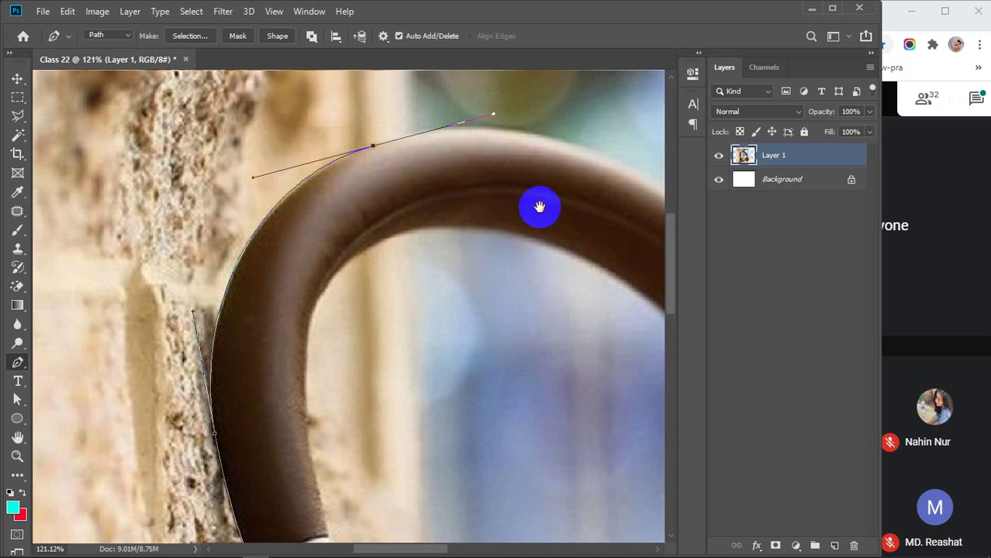
drag(538, 205, 303, 248)
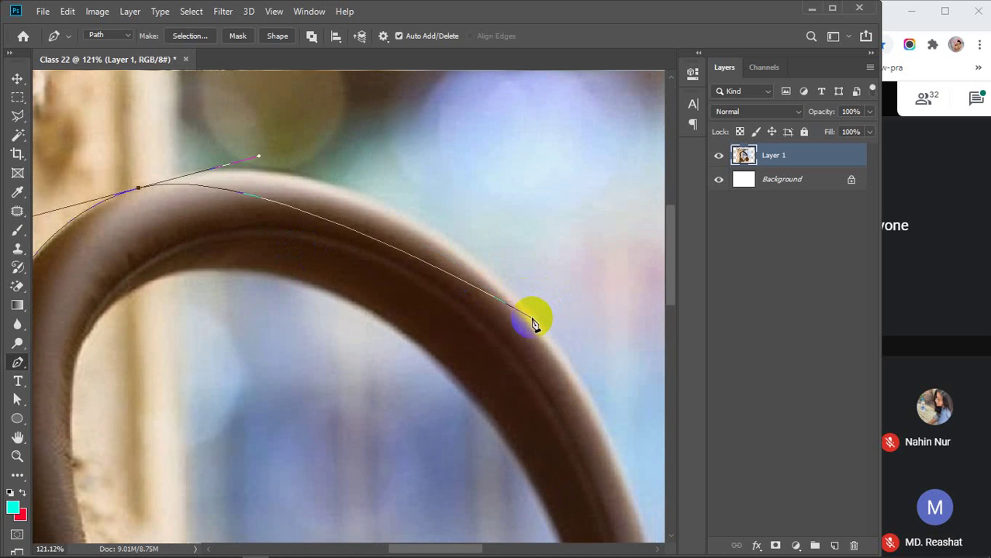
drag(526, 309, 651, 429)
key(ctrl+z)
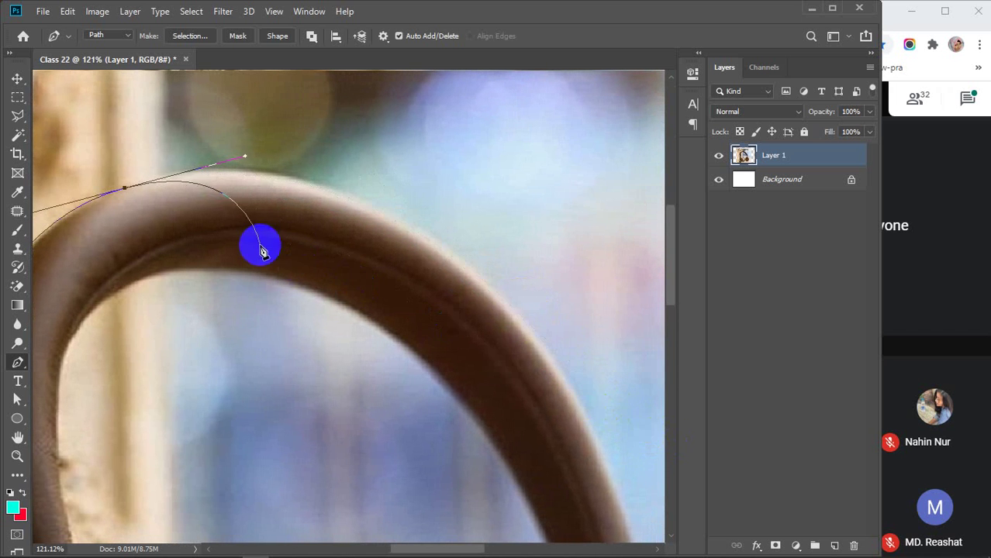
scroll(261, 249, down, 2)
scroll(341, 254, down, 1)
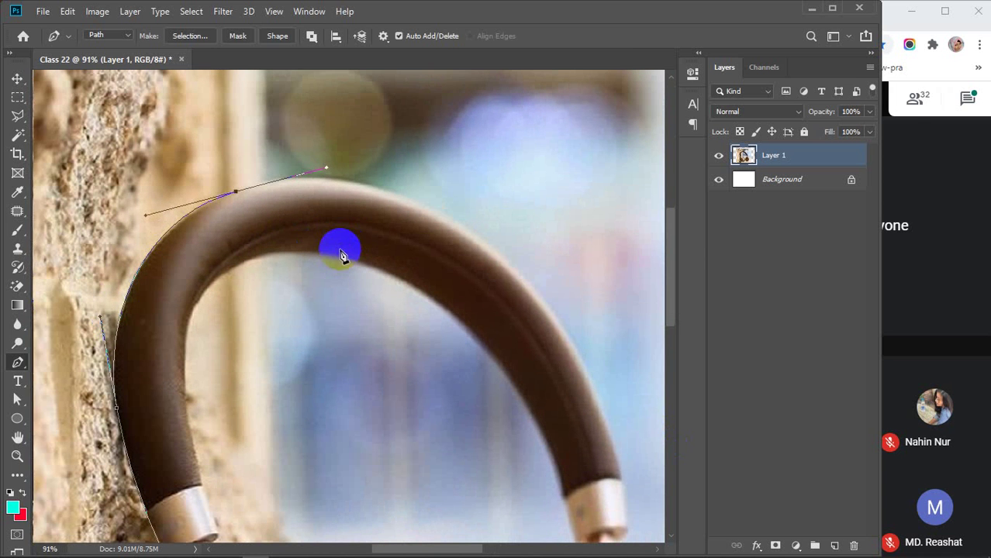
key(ctrl+z)
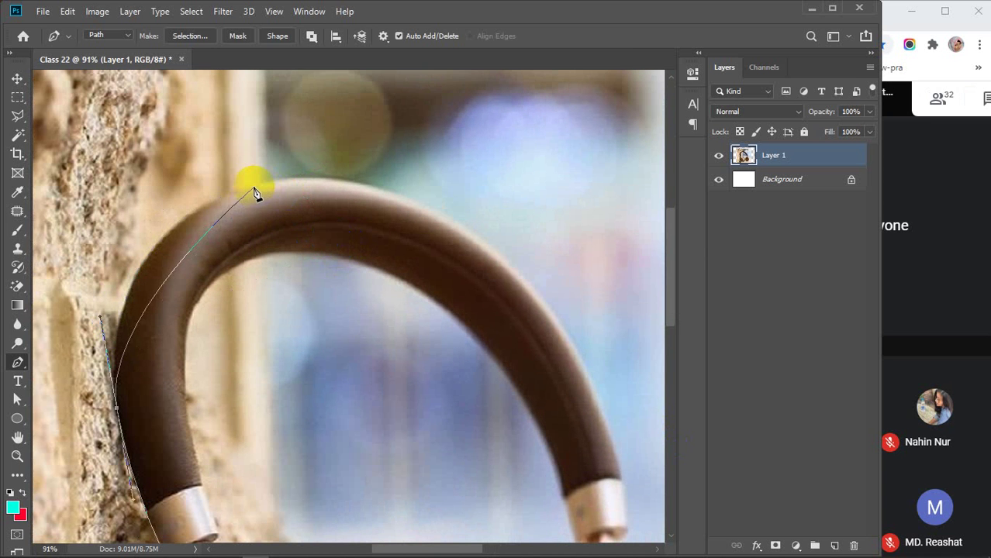
Curve the path around the headband's upper left bend to an anchor point just before its top
drag(255, 187, 362, 164)
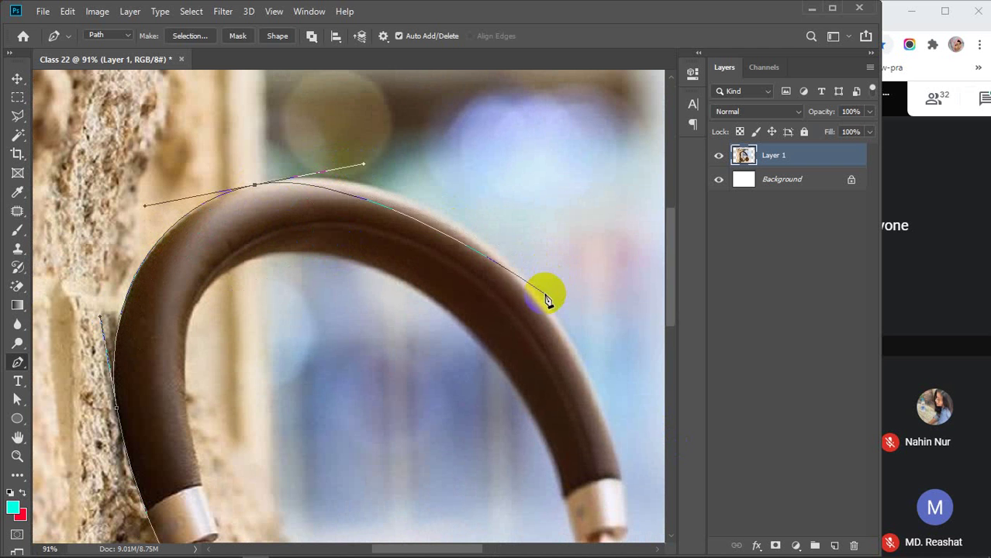
drag(543, 299, 628, 393)
key(ctrl+z)
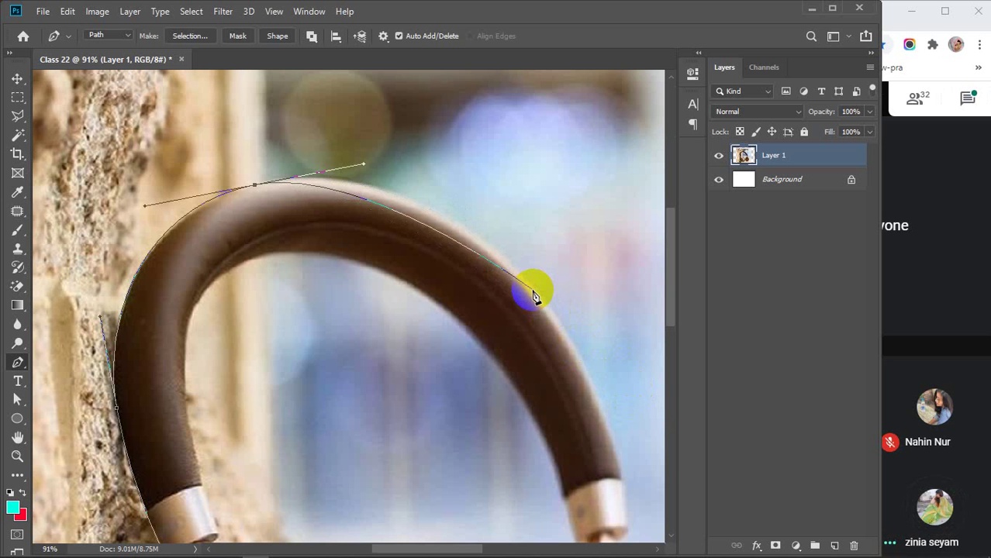
drag(535, 290, 621, 385)
scroll(535, 411, down, 3)
scroll(535, 412, right, 1)
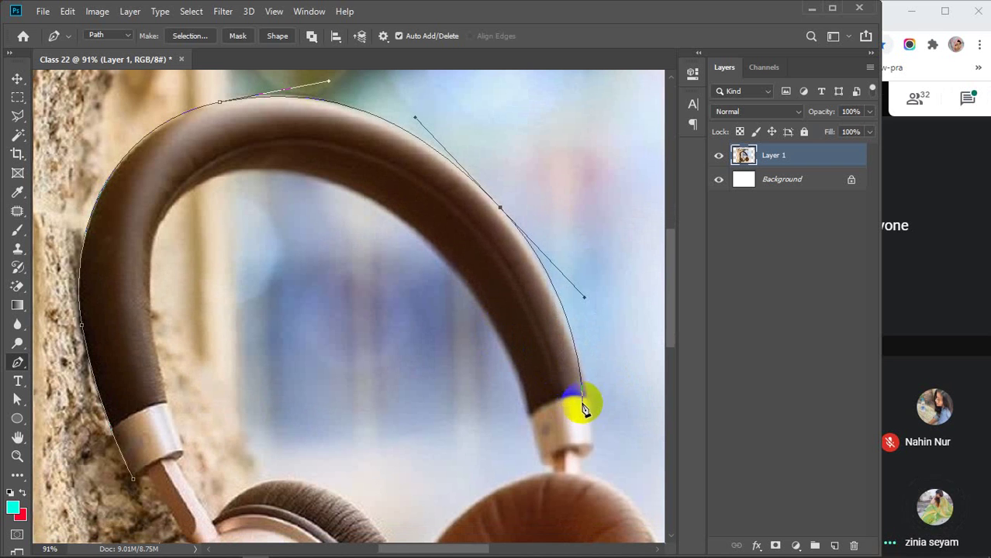
key(ctrl+z)
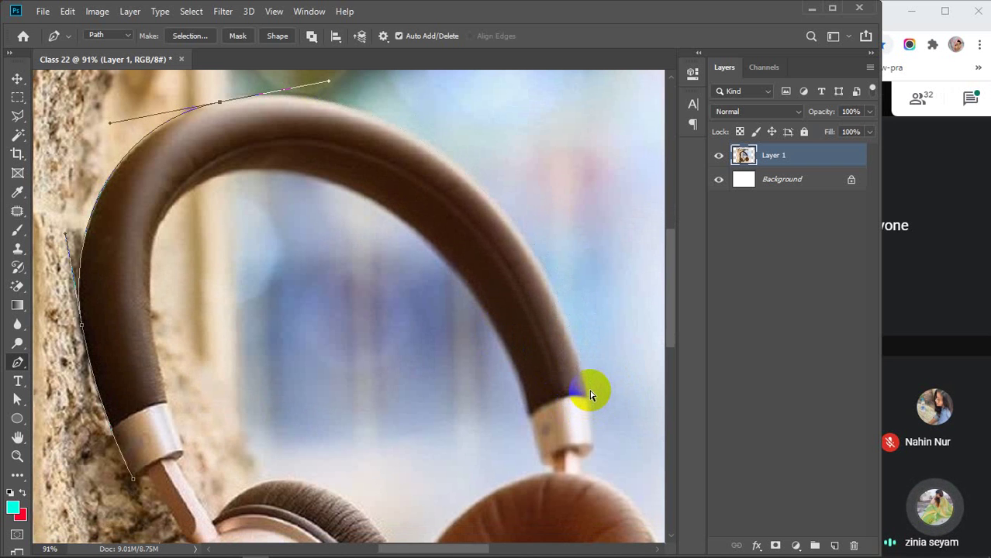
mouse_move(463, 192)
mouse_down()
mouse_move(491, 198)
mouse_move(501, 217)
mouse_move(597, 283)
mouse_move(616, 310)
mouse_move(599, 315)
mouse_up()
drag(599, 314, 603, 315)
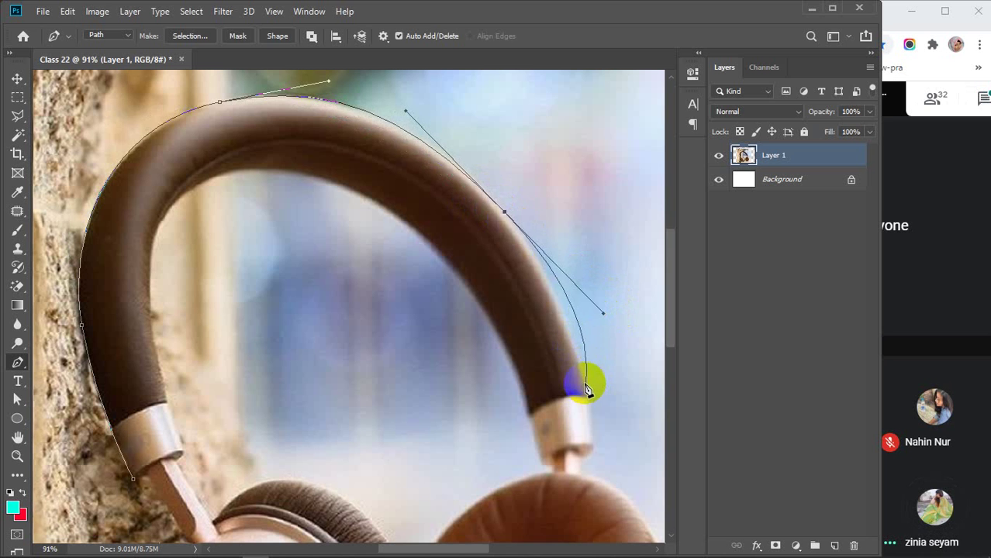
key(ctrl+z)
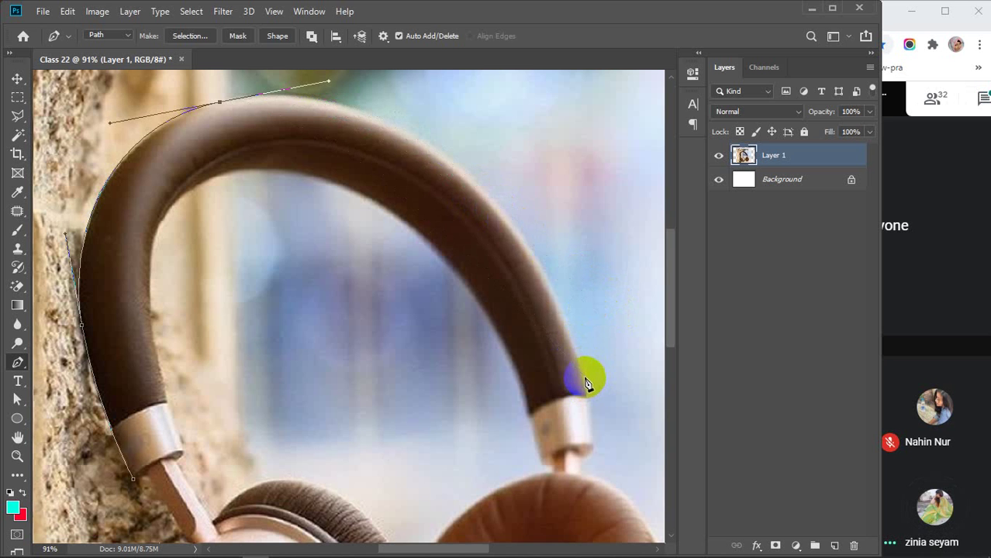
click(511, 225)
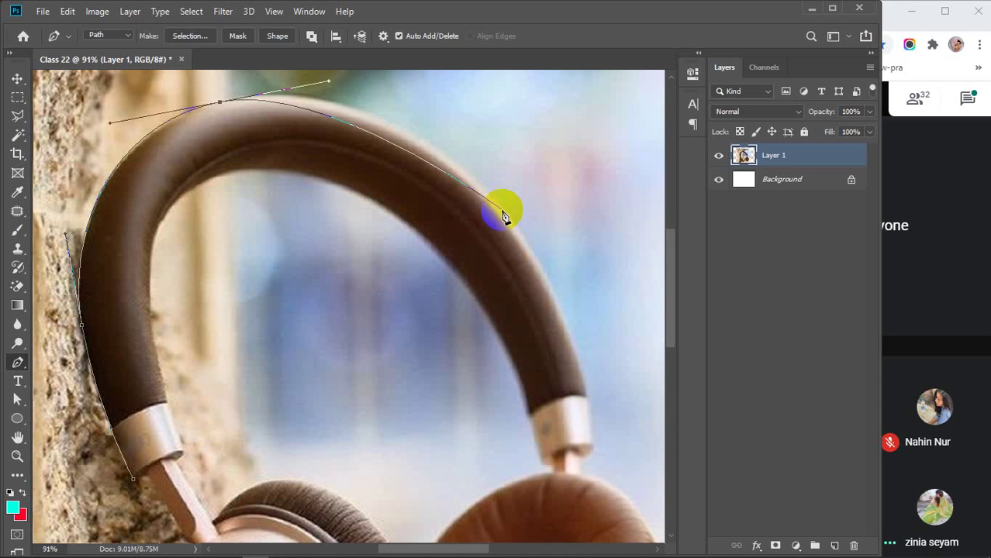
Continue the path over the headband's top and down its outer right edge to the right metal collar, breaking the handle at the shoulder anchor
drag(502, 210, 595, 309)
click(506, 217)
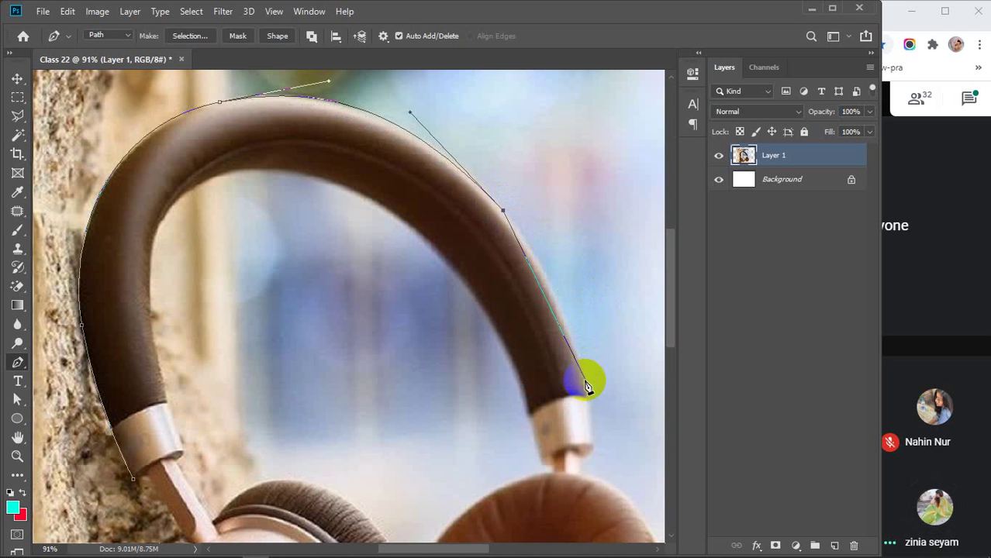
drag(587, 397, 599, 494)
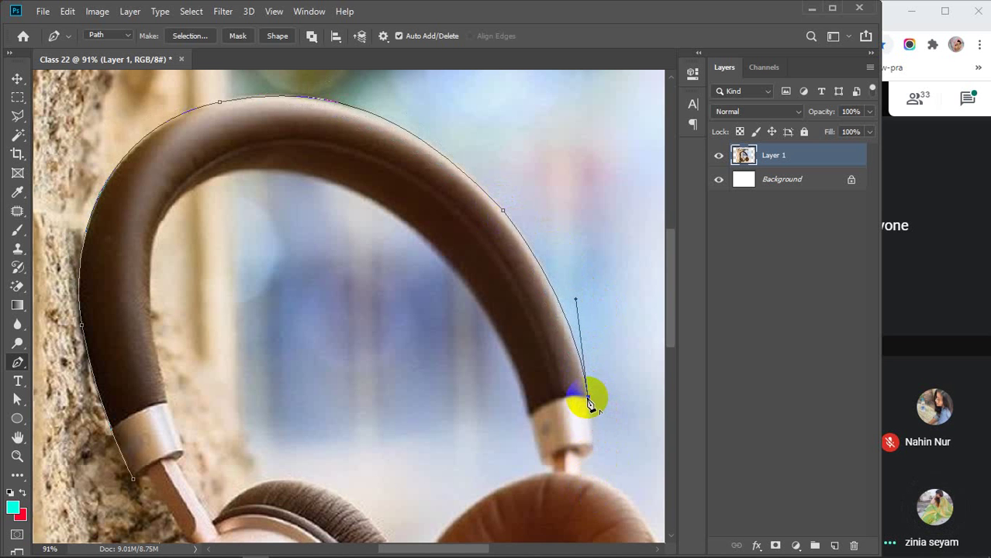
Outline the outer side of the right metal collar and the short stem down to the right ear cup
drag(589, 400, 559, 325)
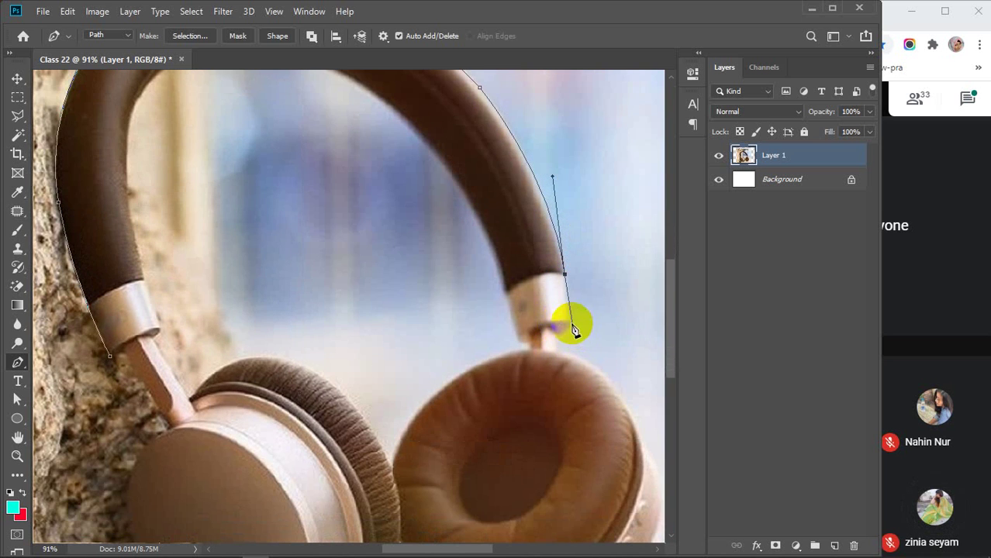
click(573, 327)
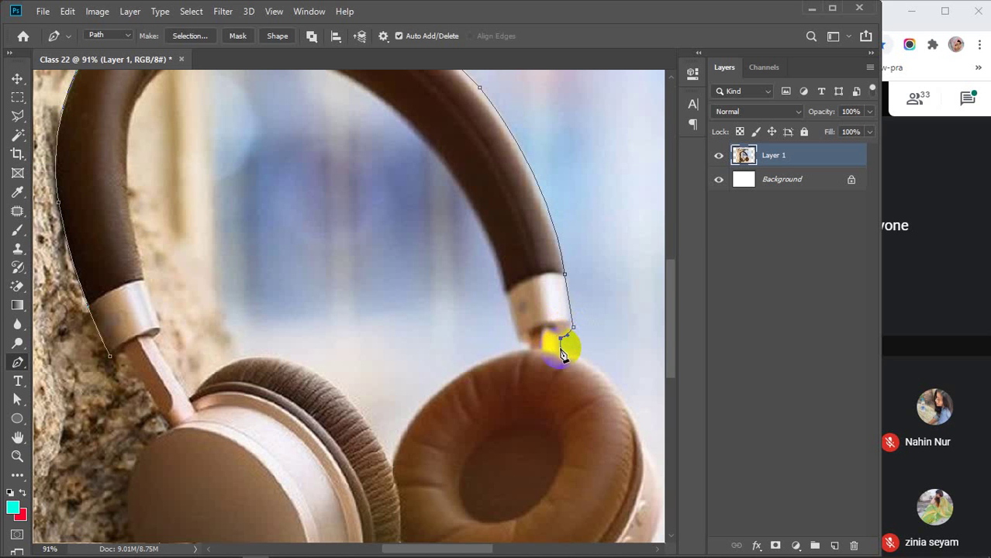
click(560, 349)
Trace the right ear cup's outer edge down to its lowest point and remove the outgoing handle there
drag(586, 387, 475, 215)
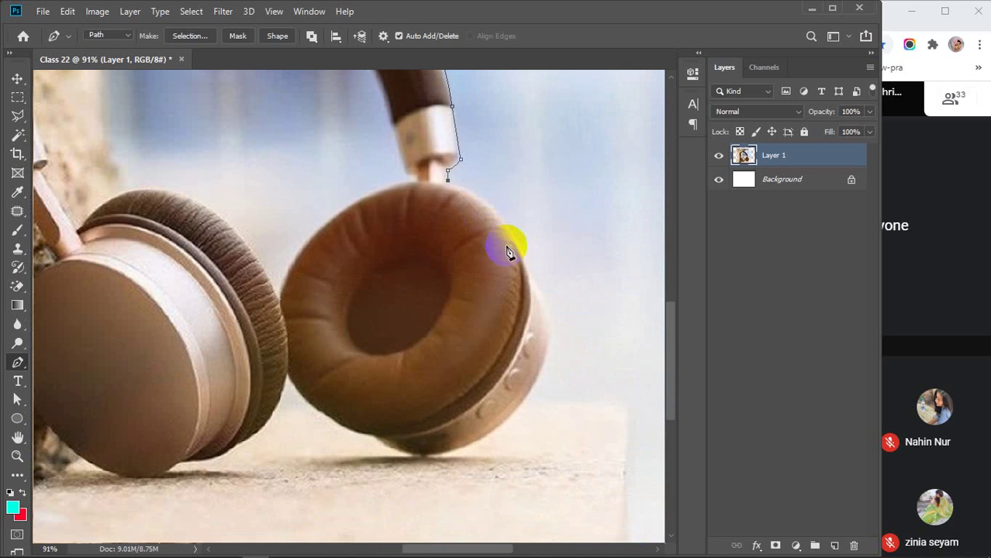
drag(526, 256, 557, 332)
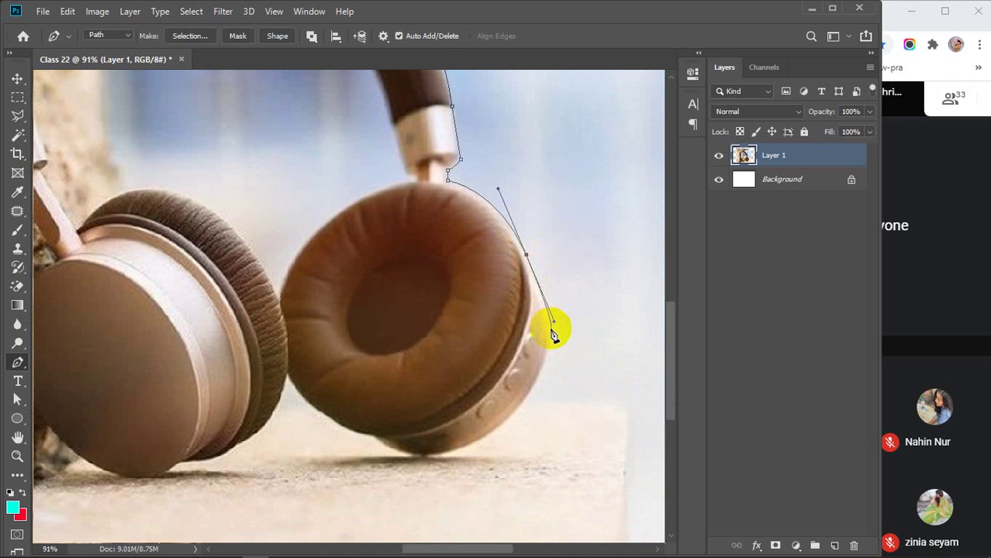
click(551, 325)
scroll(548, 345, down, 3)
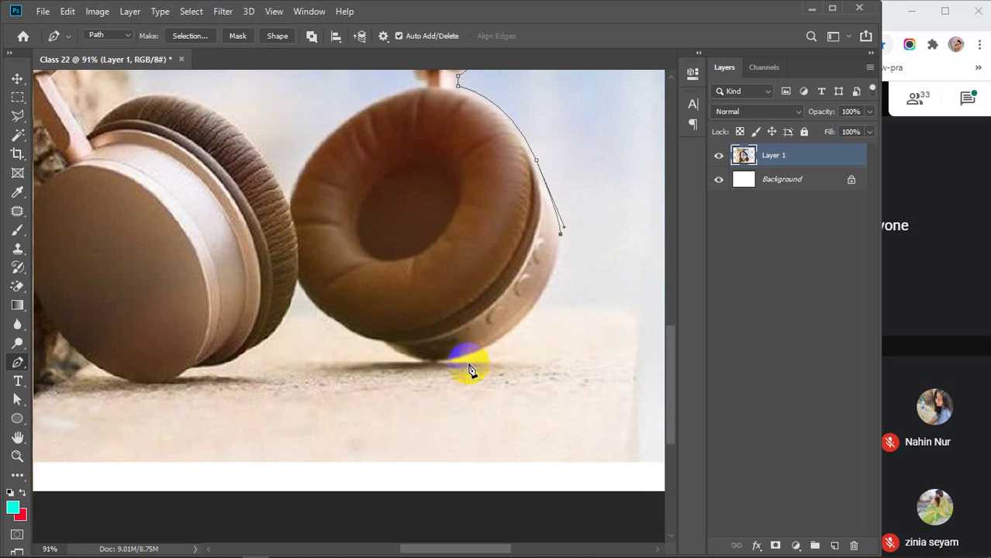
drag(436, 363, 317, 383)
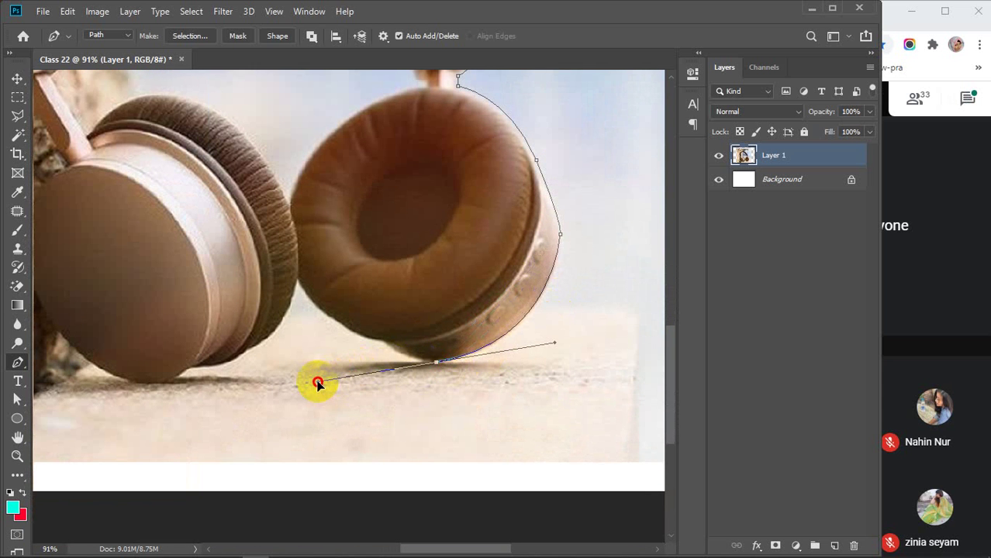
alt+click(439, 363)
Trace the right ear cup's underside up to the point where the two ear cups meet
drag(438, 365, 361, 325)
scroll(349, 353, up, 1)
scroll(349, 354, left, 1)
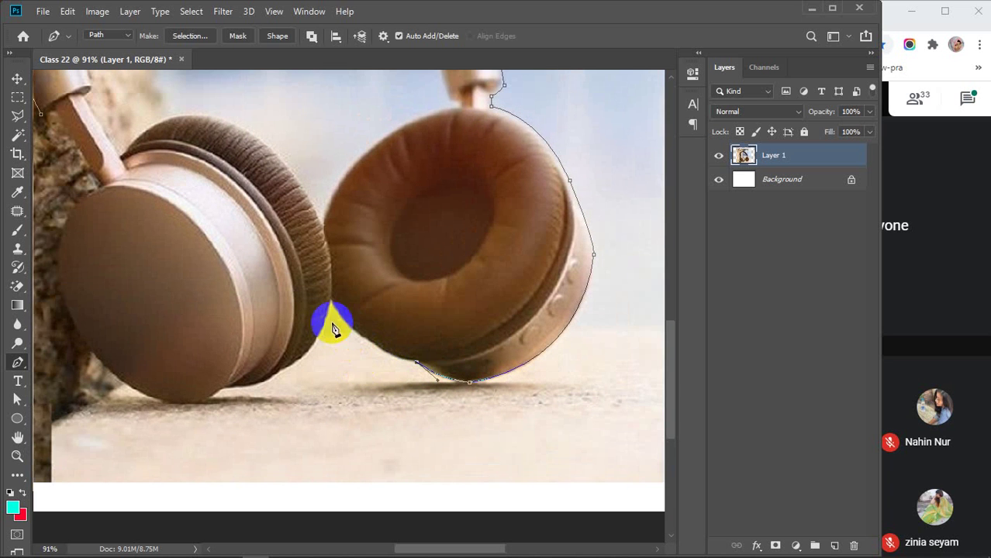
drag(331, 307, 295, 246)
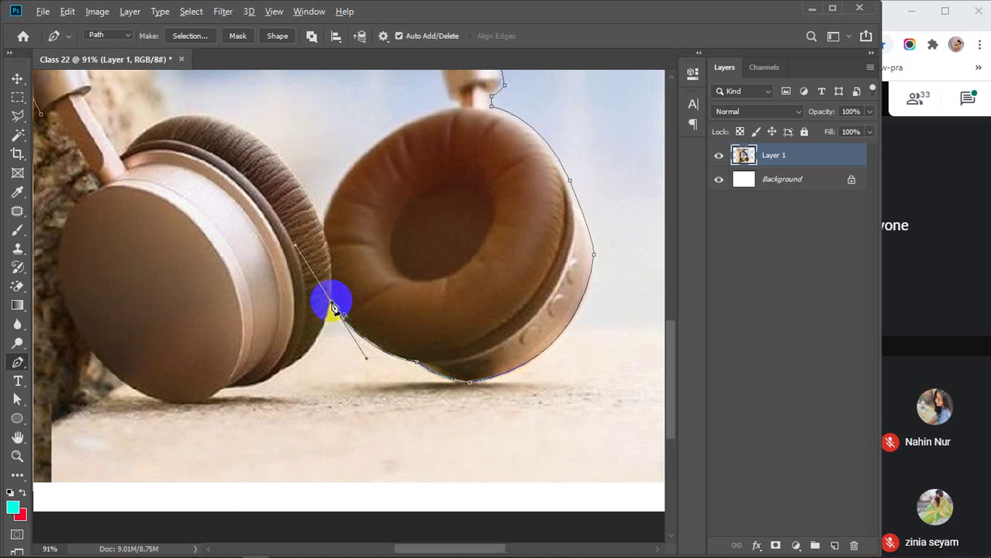
Trace the left ear cup's cushion down to where it meets the round metal housing at the ground, breaking the anchor handles
drag(361, 306, 456, 281)
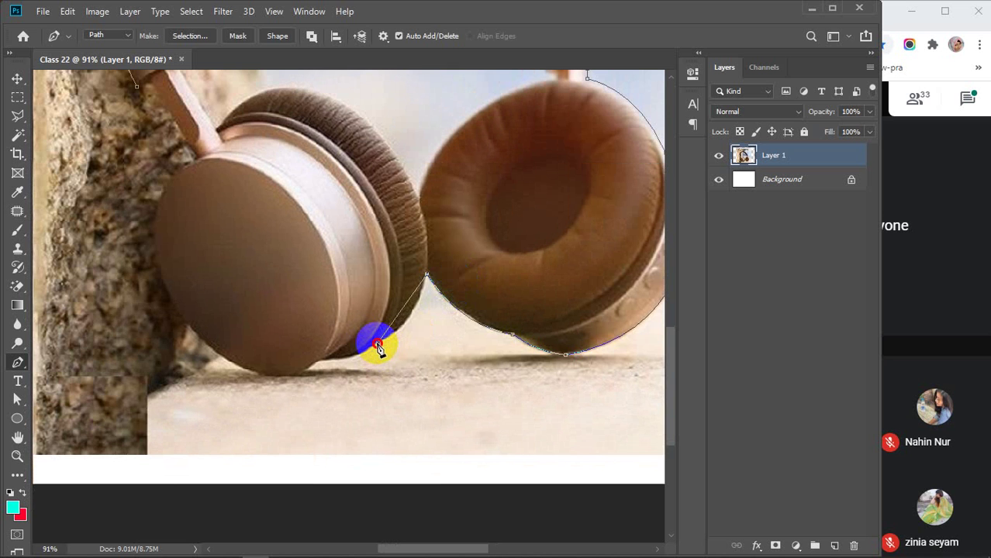
drag(378, 345, 353, 354)
alt+click(377, 345)
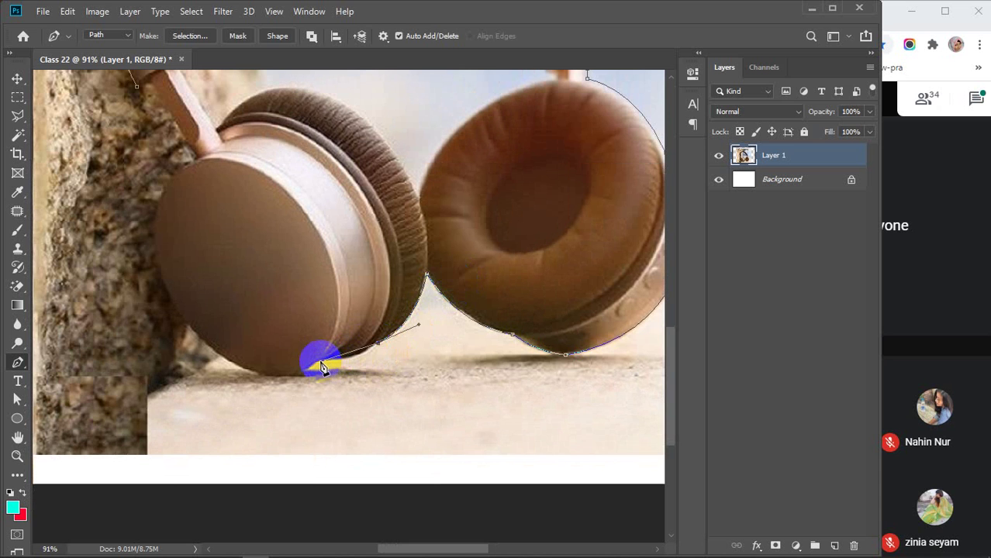
click(362, 353)
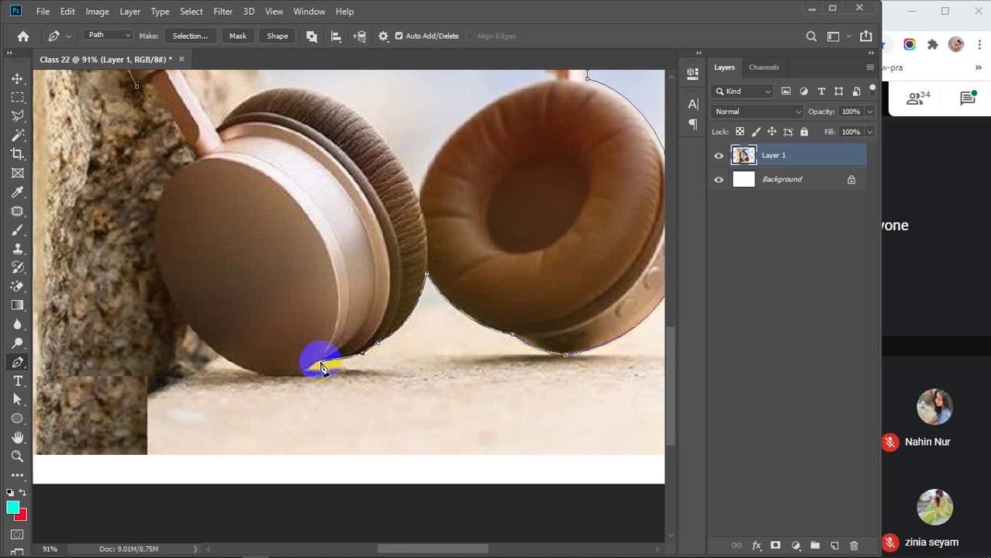
drag(321, 364, 299, 362)
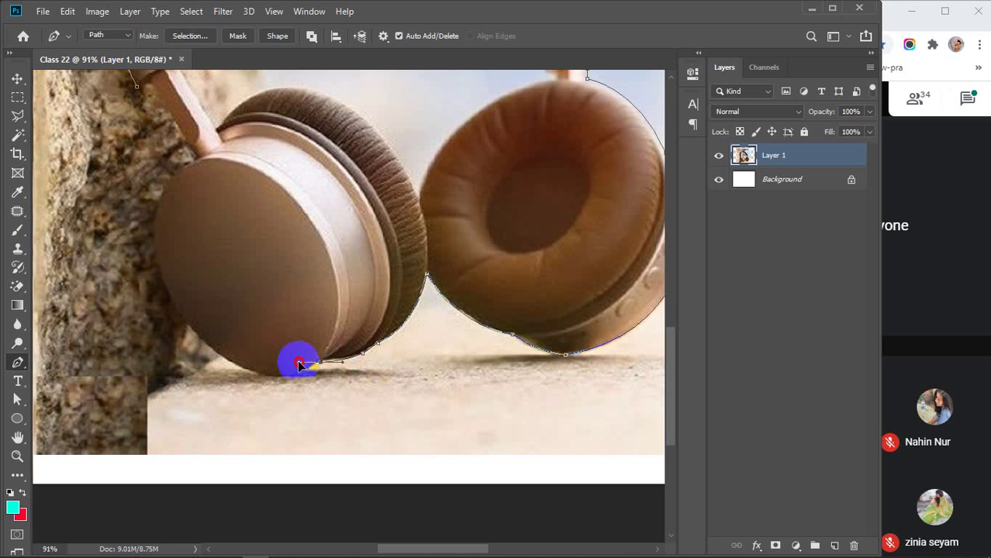
alt+click(321, 363)
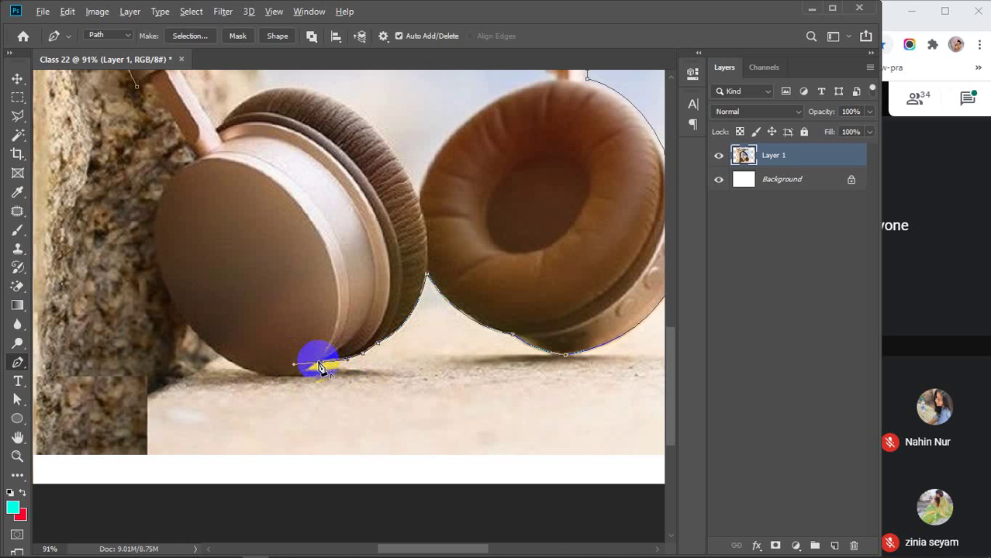
Curve the path under the left ear cup's round metal housing and up to its left side, removing the outgoing handle there
drag(321, 367, 260, 378)
drag(170, 275, 265, 138)
click(261, 237)
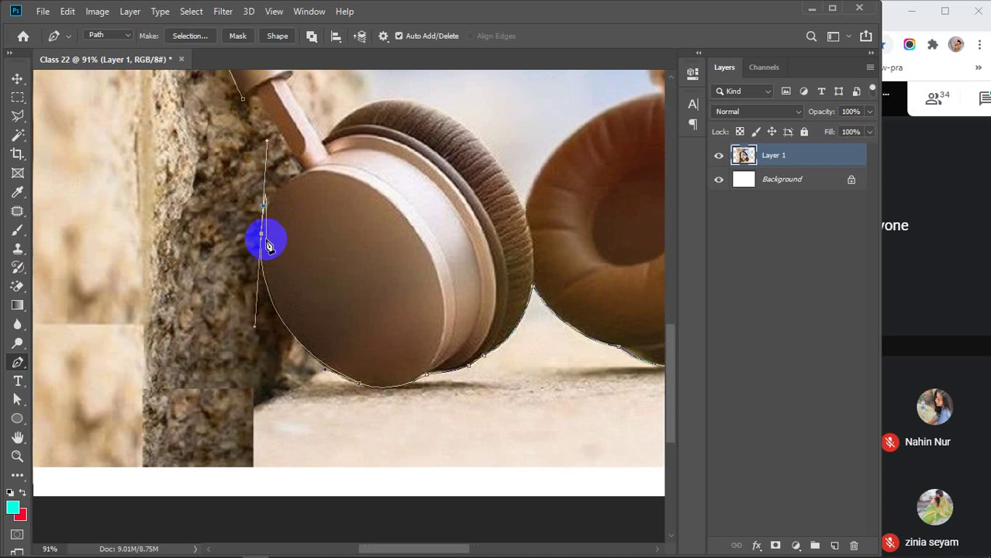
Trace the left ear cup's rim up to the slider arm, breaking the anchor handles, and close the outer path at the headband's metal clasp
key(super)
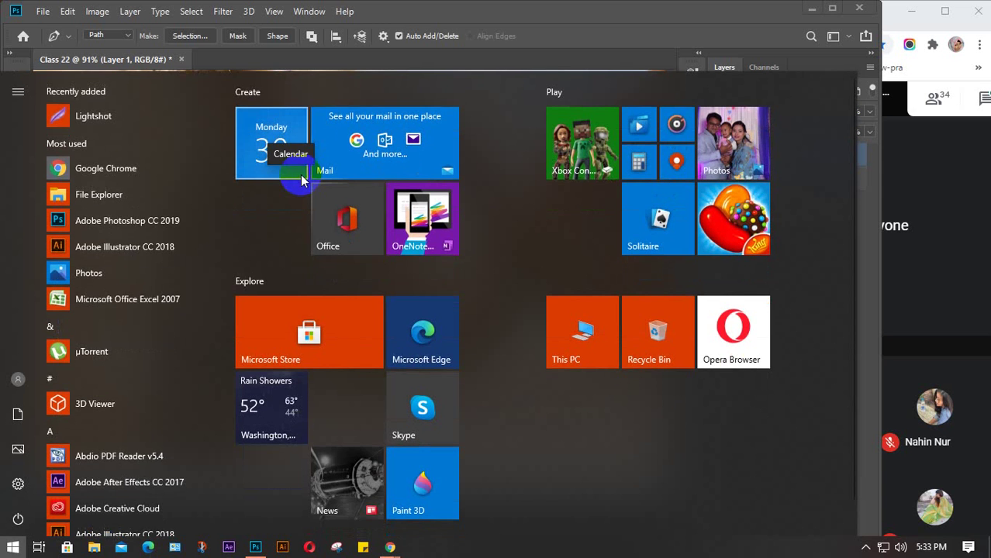
click(303, 180)
click(262, 235)
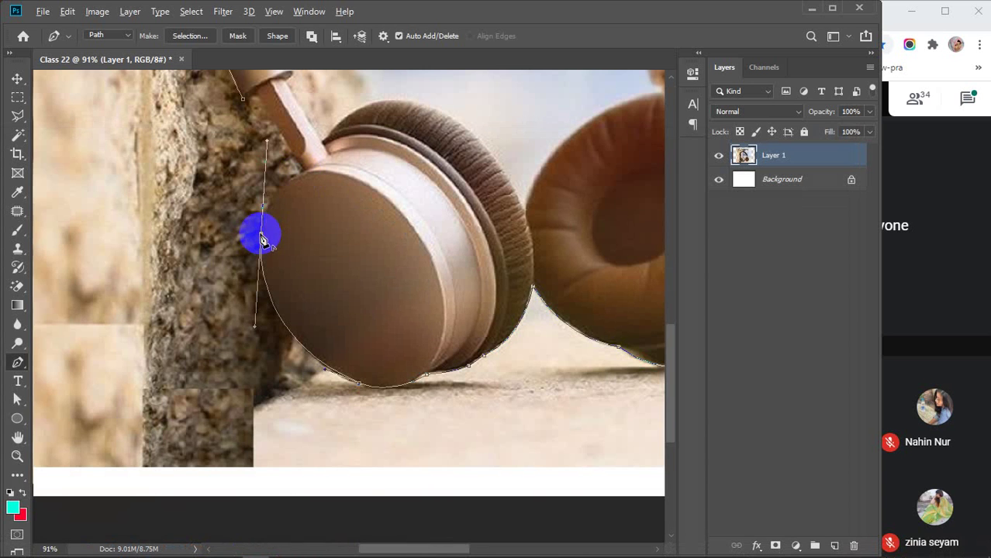
drag(261, 237, 343, 148)
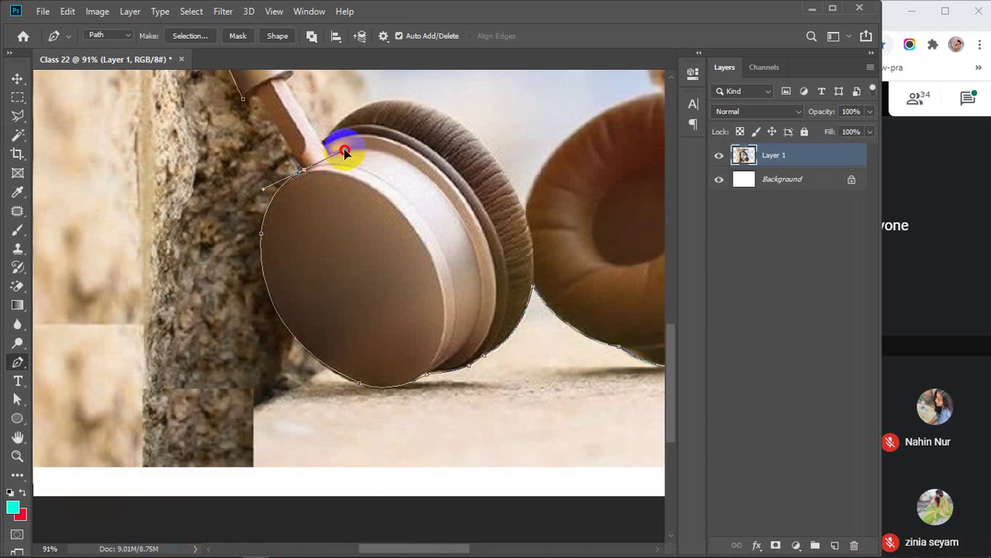
alt+click(302, 173)
drag(256, 145, 270, 198)
drag(263, 153, 264, 158)
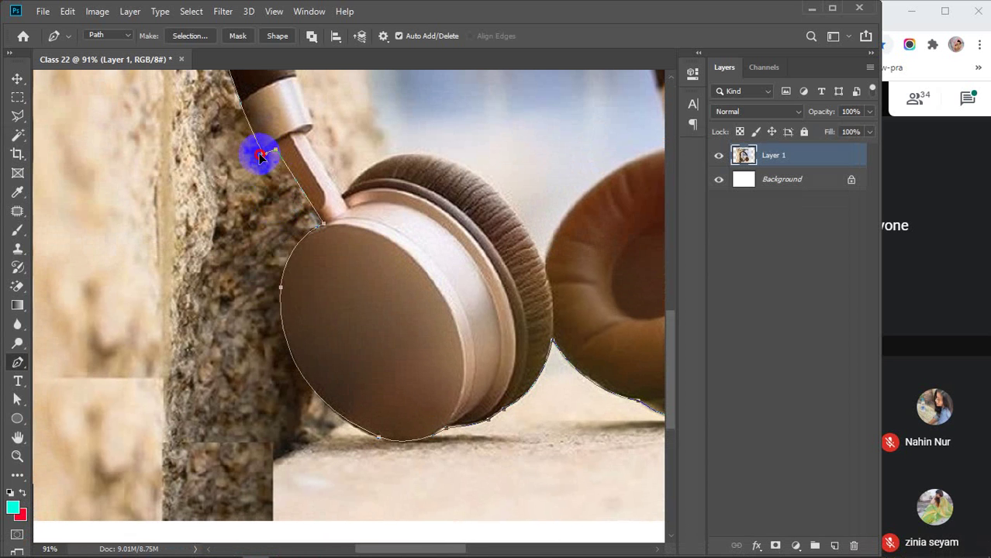
scroll(279, 244, down, 4)
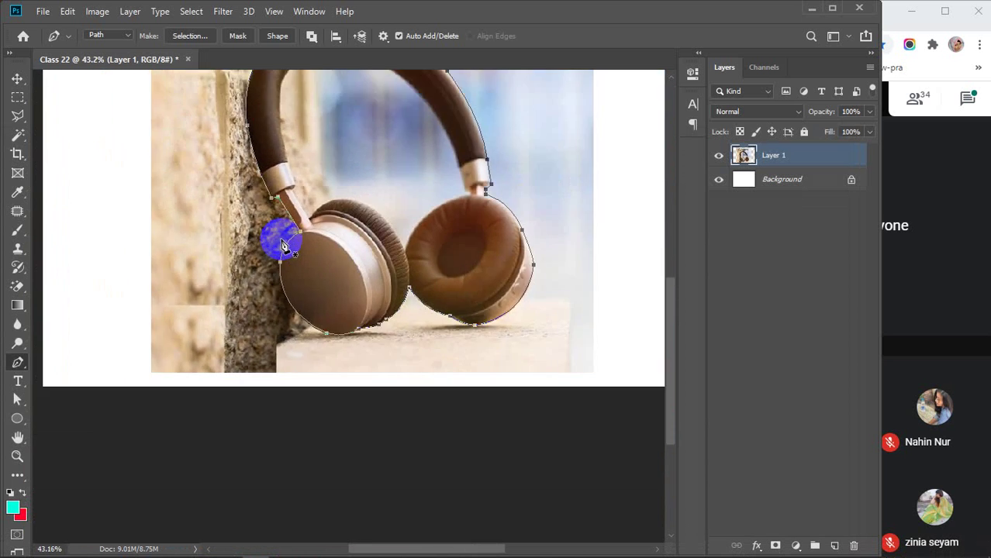
scroll(283, 244, down, 2)
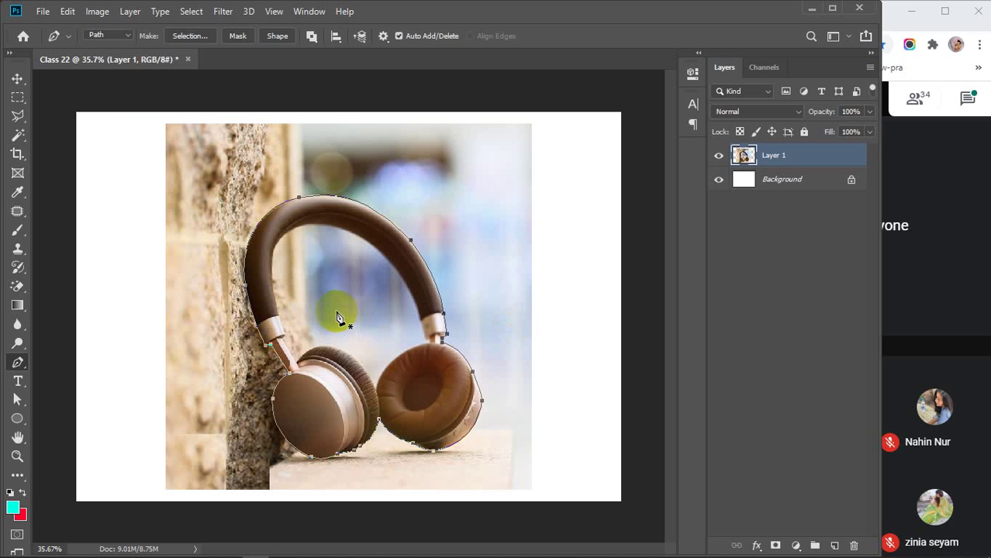
Start an inner path on the left cushion, curving over its top and down to the slider arm's base, breaking the anchor handles
scroll(339, 335, up, 3)
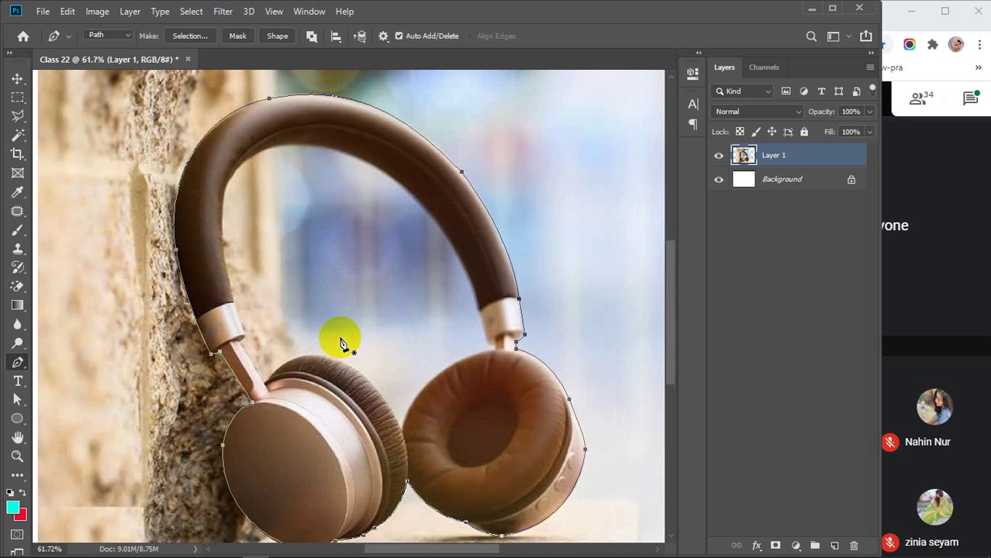
drag(380, 388, 237, 363)
click(303, 362)
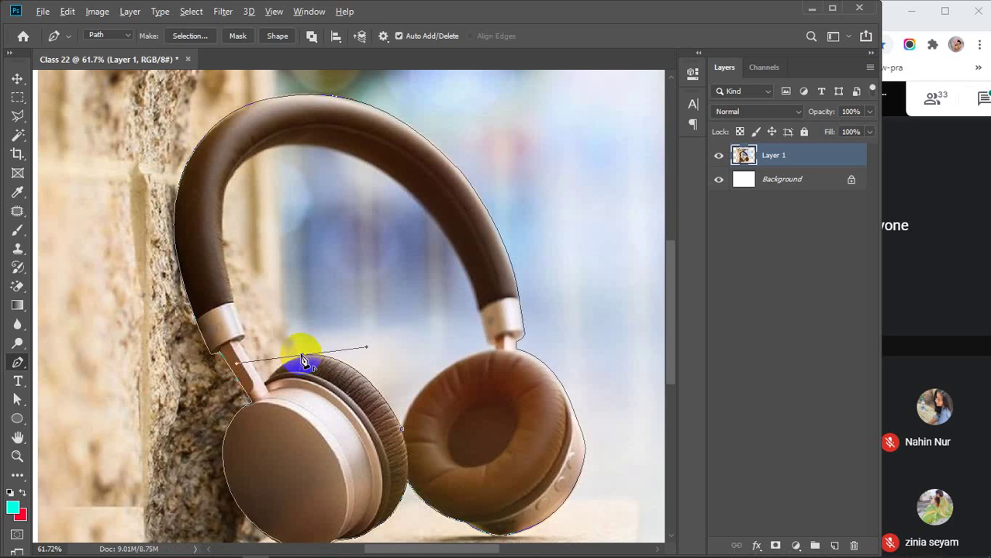
alt+click(303, 359)
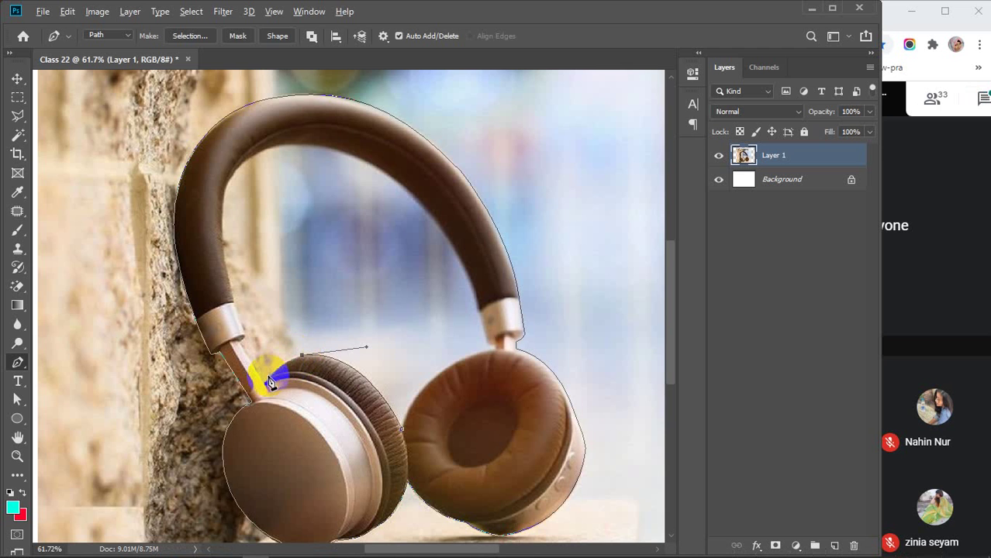
scroll(270, 382, up, 5)
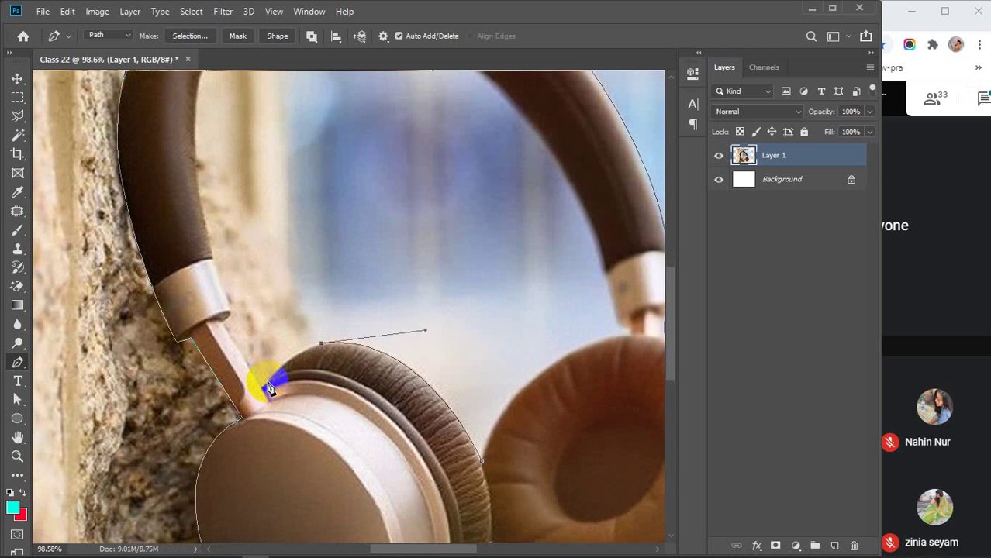
mouse_move(254, 401)
mouse_down()
mouse_move(250, 418)
mouse_move(281, 381)
mouse_move(266, 390)
mouse_up()
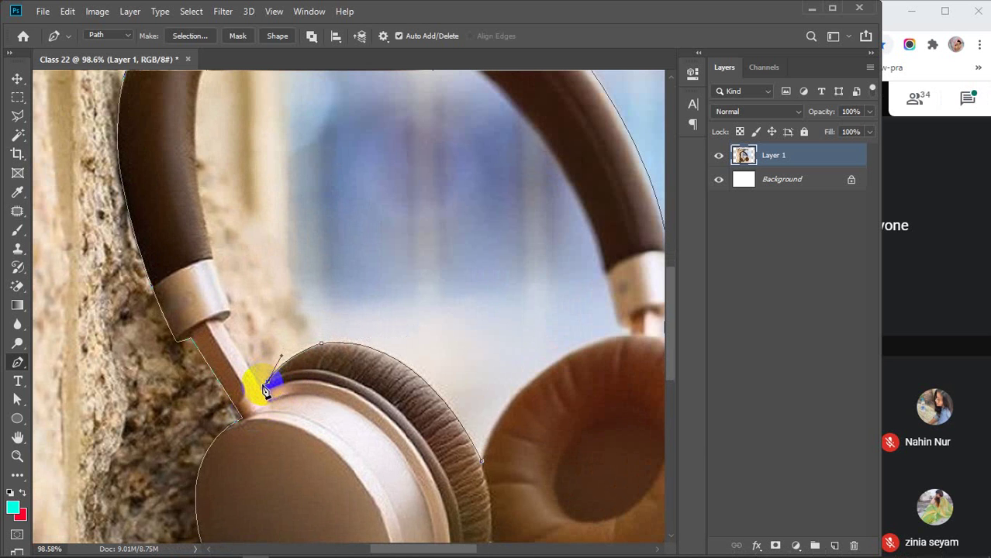
Trace the inner side of the left slider arm and around its metal clasp up to the headband's dark padding
drag(233, 325, 230, 303)
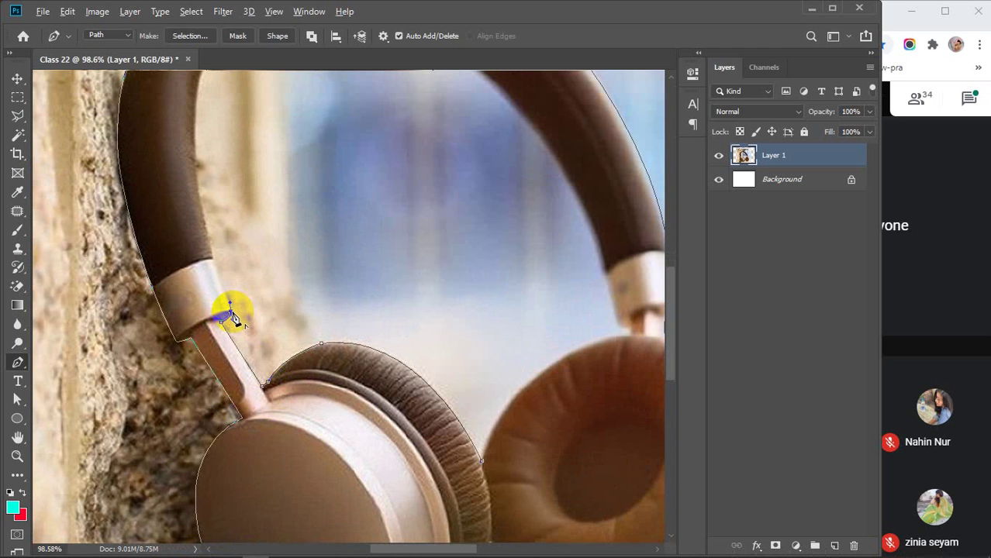
scroll(239, 292, up, 3)
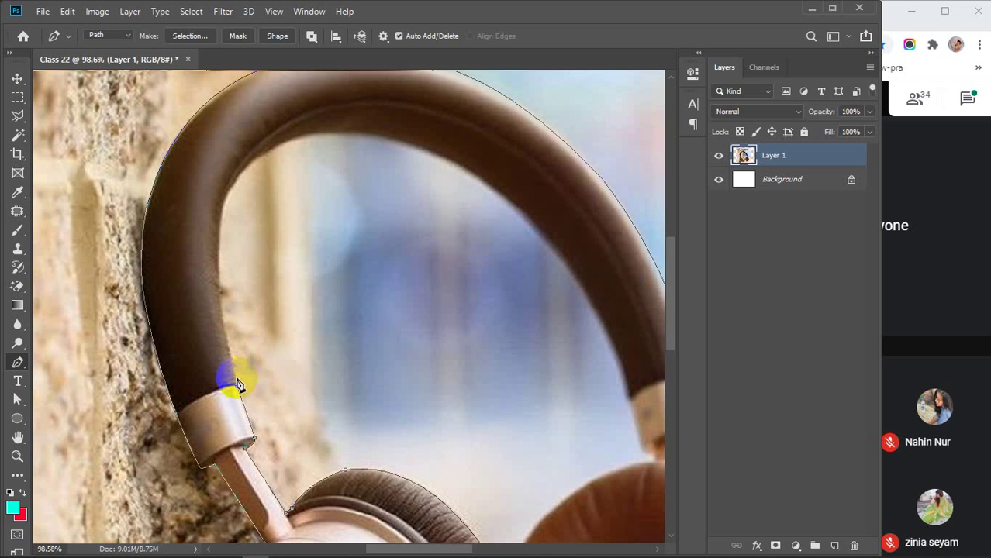
scroll(240, 386, up, 5)
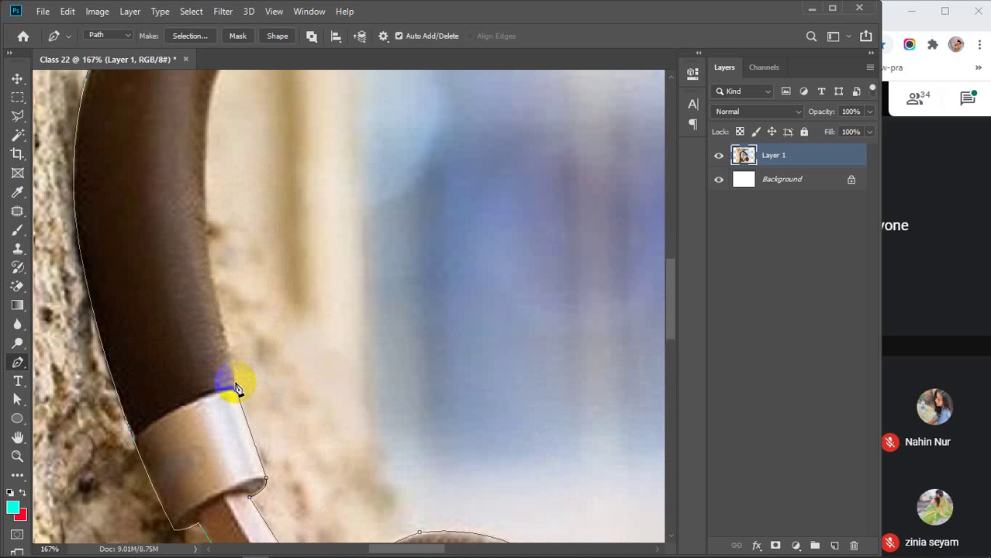
Trace the headband's inner edge up the left side, over the arch and down to the right metal clasp
scroll(254, 347, down, 2)
drag(319, 250, 322, 400)
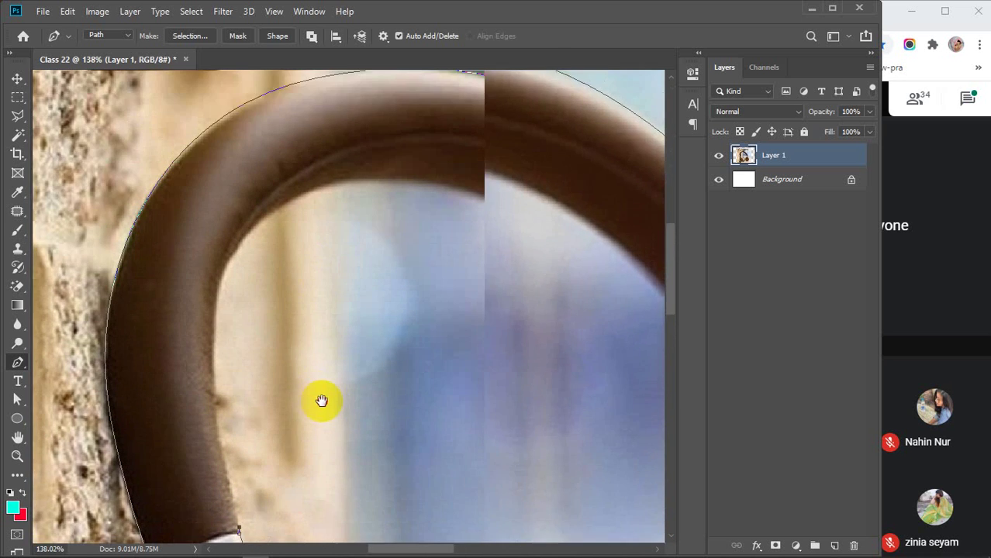
scroll(323, 403, down, 3)
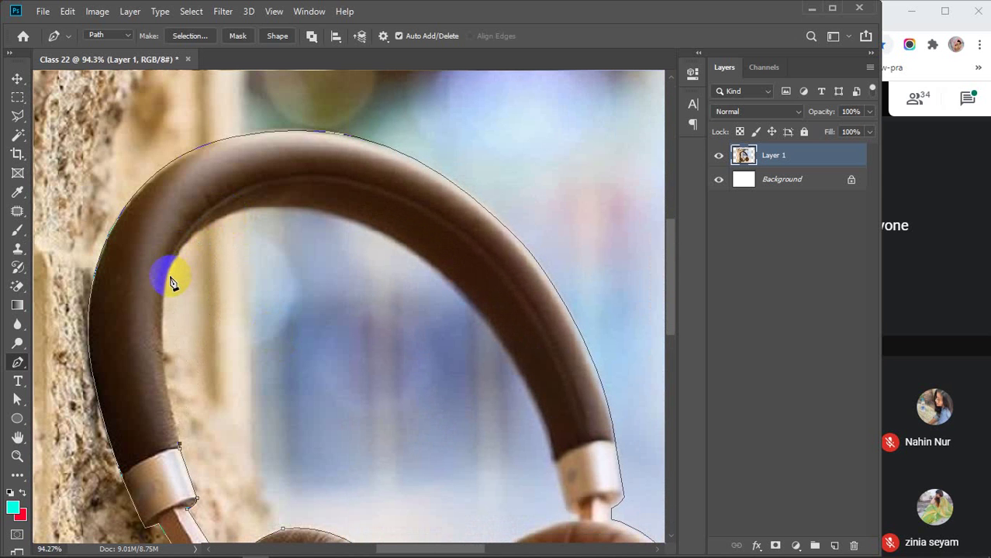
click(172, 275)
drag(172, 275, 190, 215)
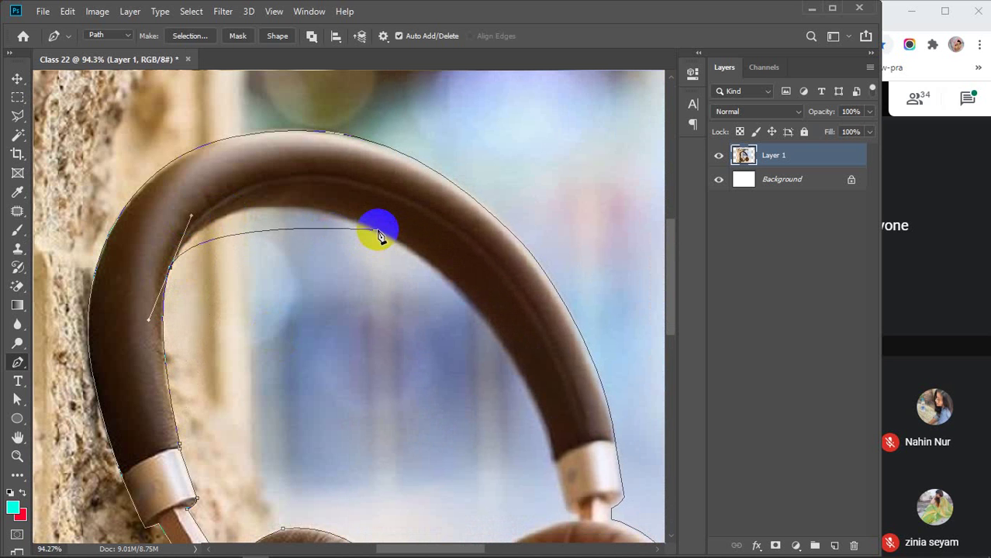
drag(377, 231, 481, 281)
drag(481, 391, 367, 297)
drag(445, 362, 460, 439)
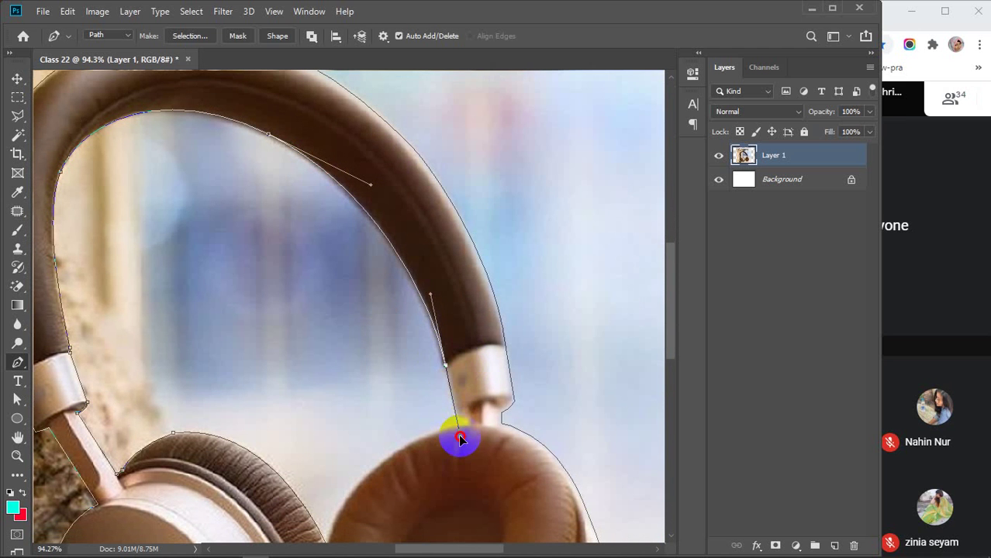
Trace around the right metal clasp down to the right ear cup and close the inner path at its starting anchor on the left cushion
drag(444, 364, 457, 415)
click(457, 414)
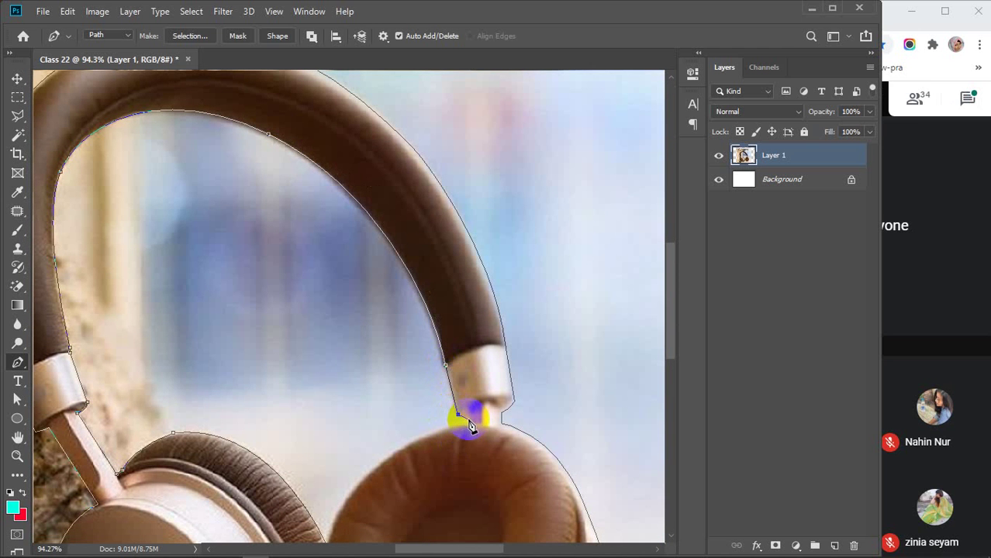
click(468, 419)
scroll(436, 411, down, 2)
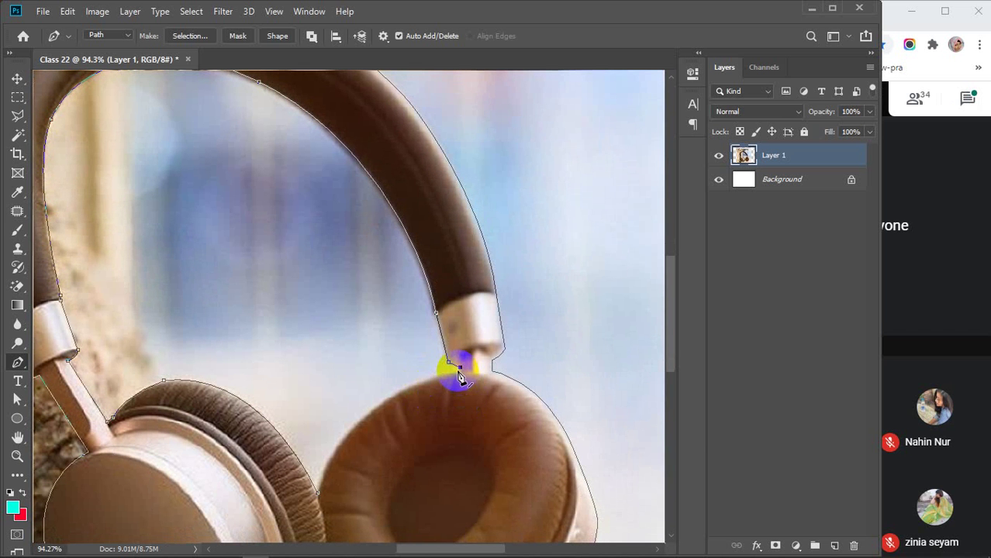
scroll(410, 424, down, 3)
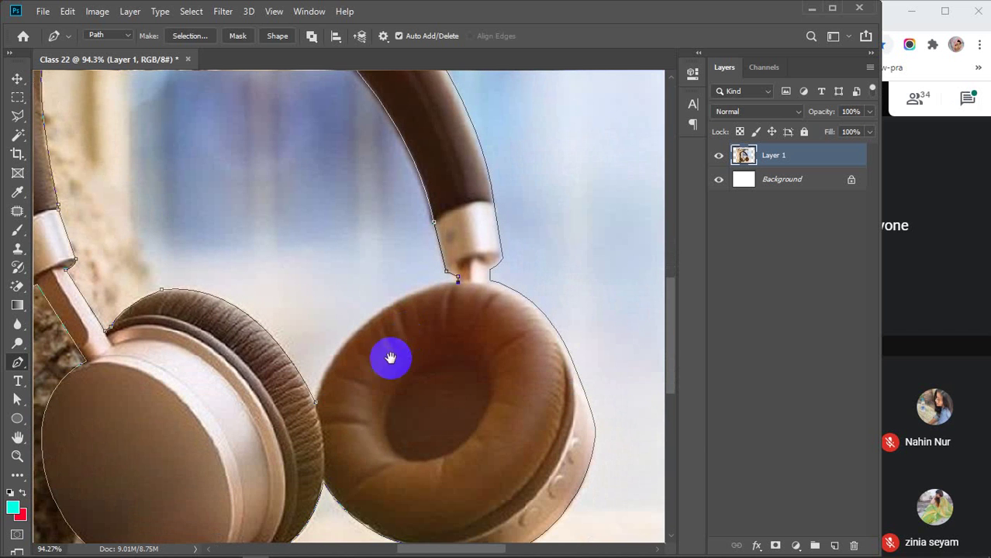
drag(315, 403, 289, 518)
Convert the completed headphones path into a selection
scroll(349, 466, down, 5)
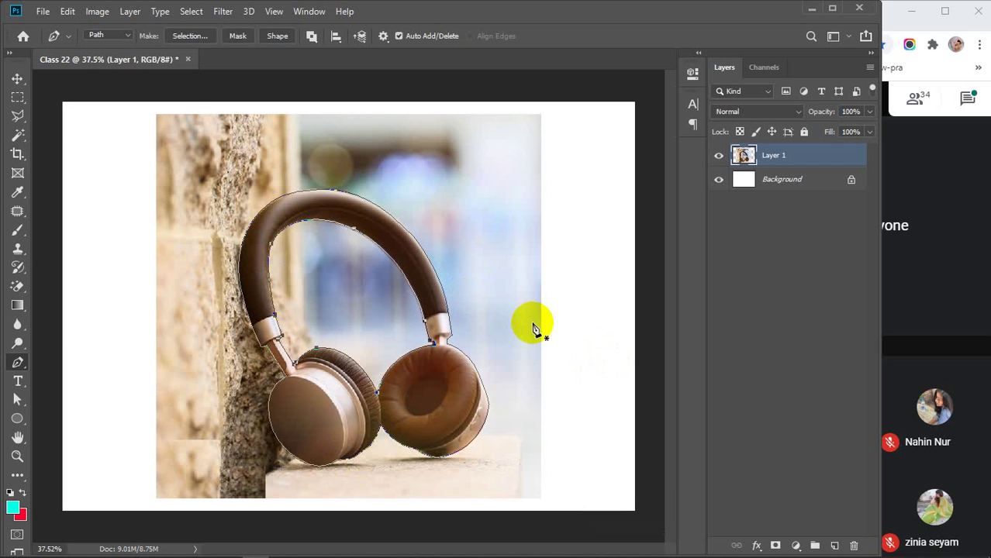
key(ctrl+Return)
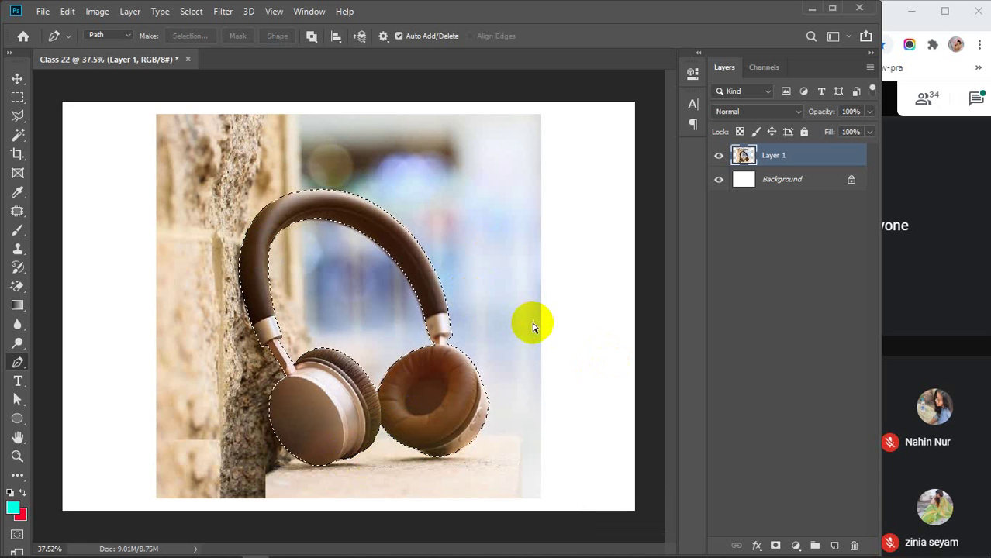
Copy the selected headphones onto a new layer and check the cutout by hiding and reshowing the original photo layer
key(ctrl+j)
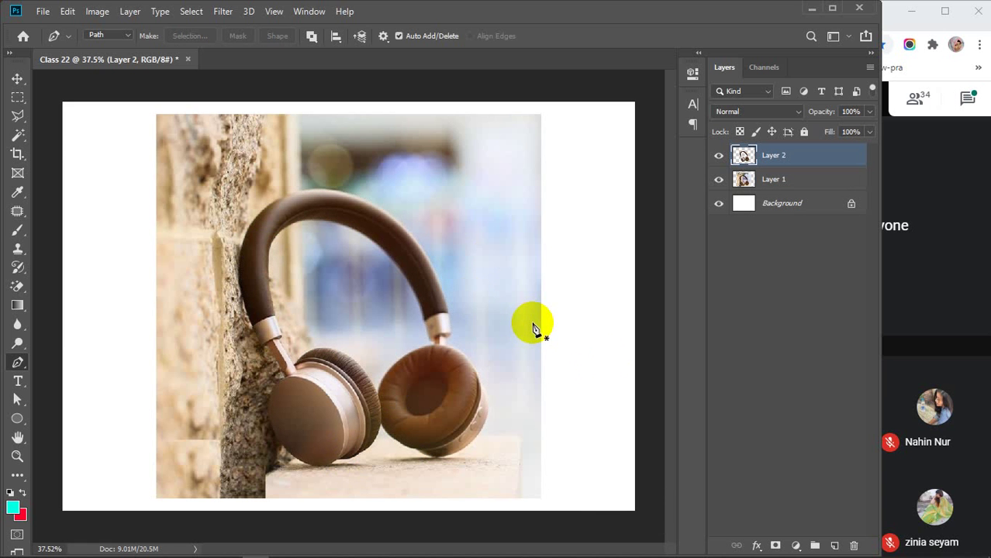
click(723, 182)
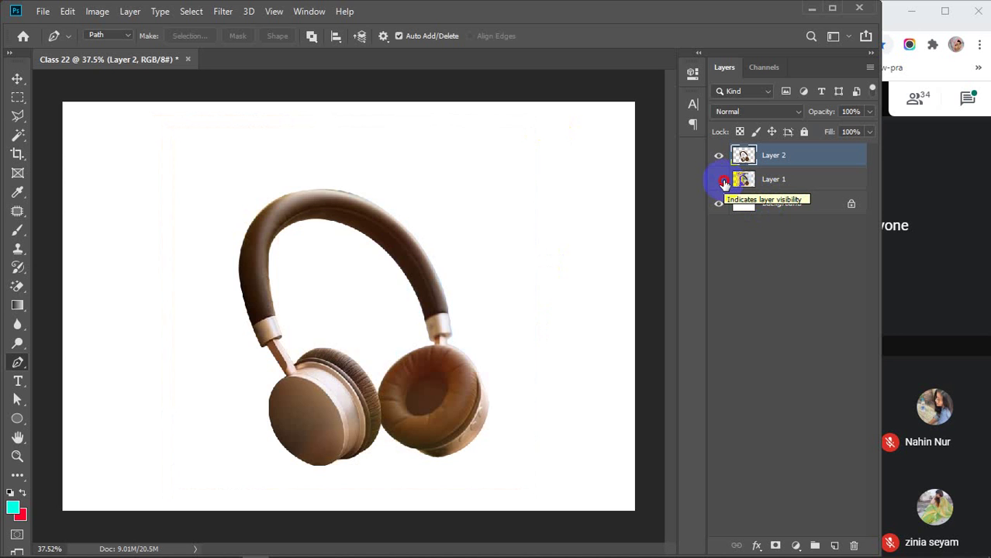
click(721, 181)
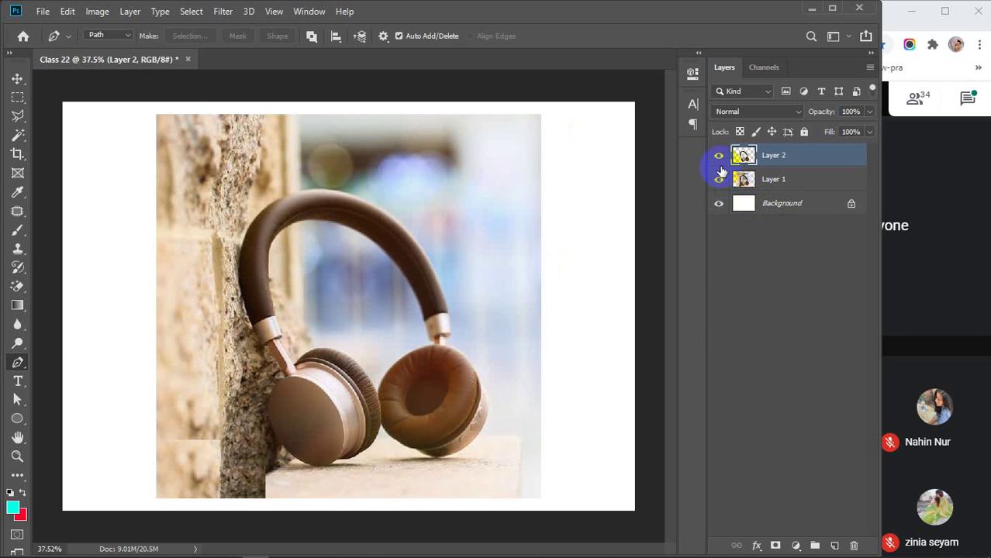
Undo copying the headphones to a new layer, repeat the copy once and undo it as well
click(781, 180)
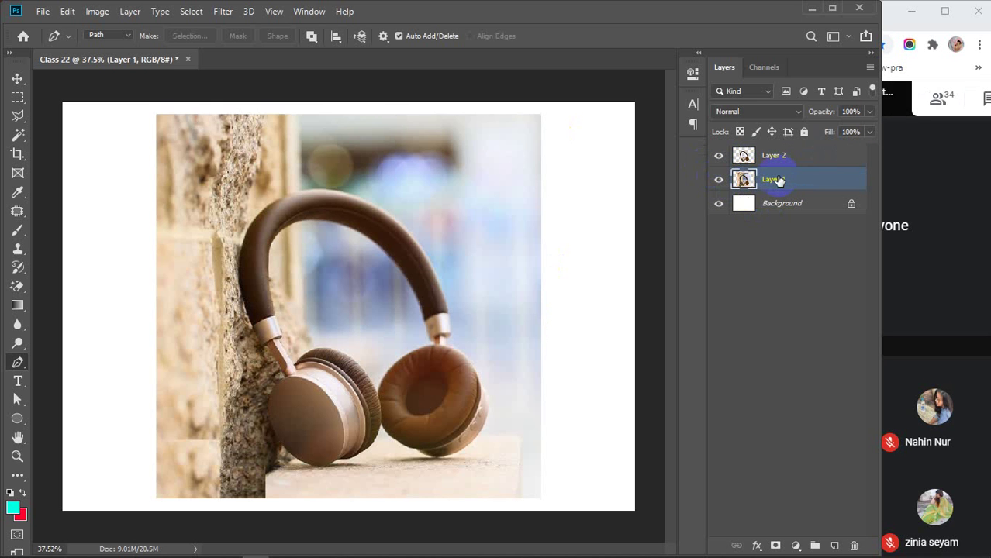
key(ctrl+comma)
key(ctrl+comma)
key(ctrl+z)
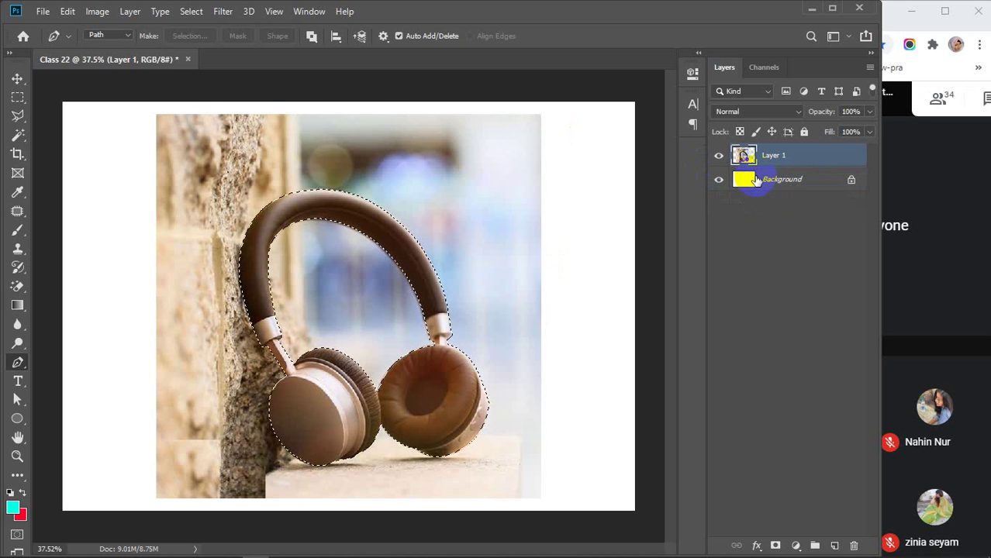
key(ctrl+j)
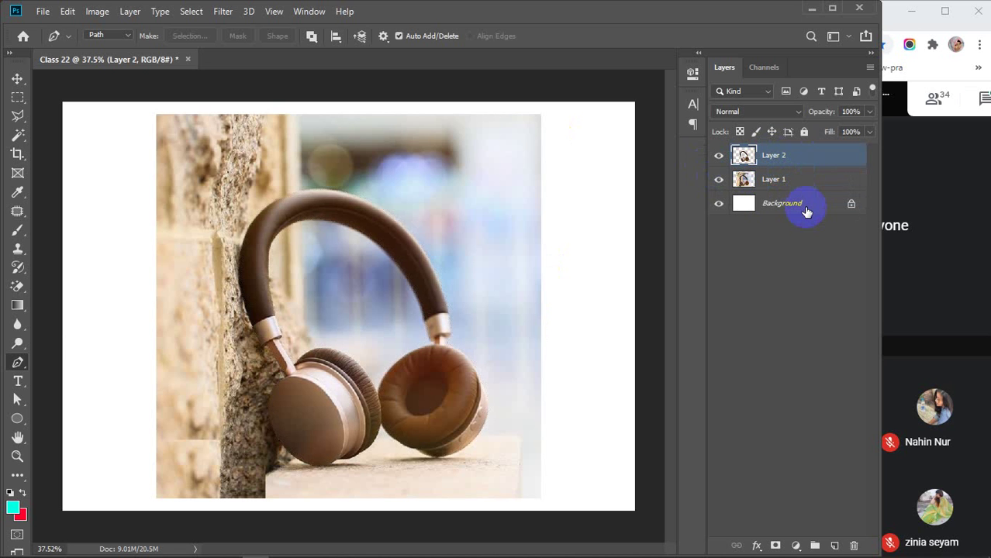
key(ctrl+z)
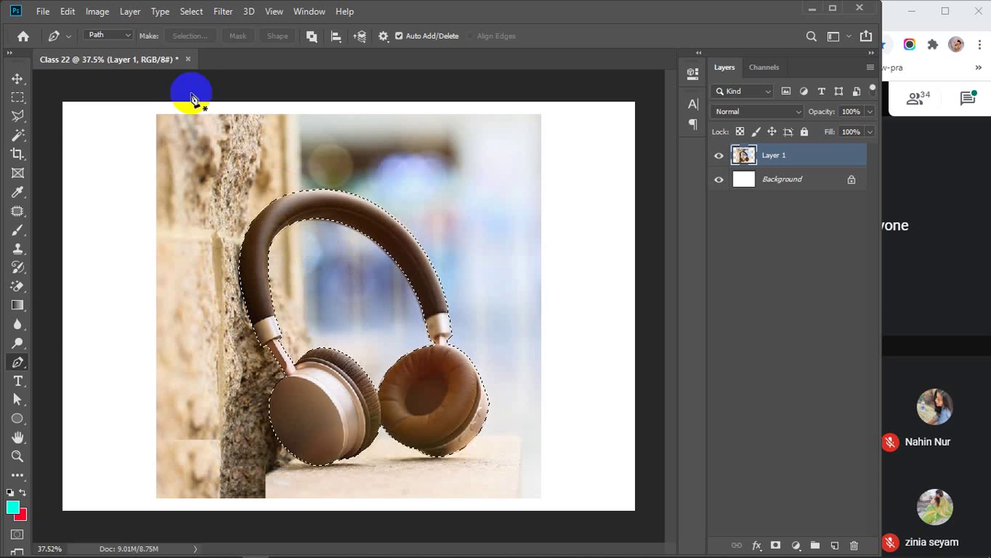
Feather the headphones selection by 2 pixels and invert it to select the background
click(190, 11)
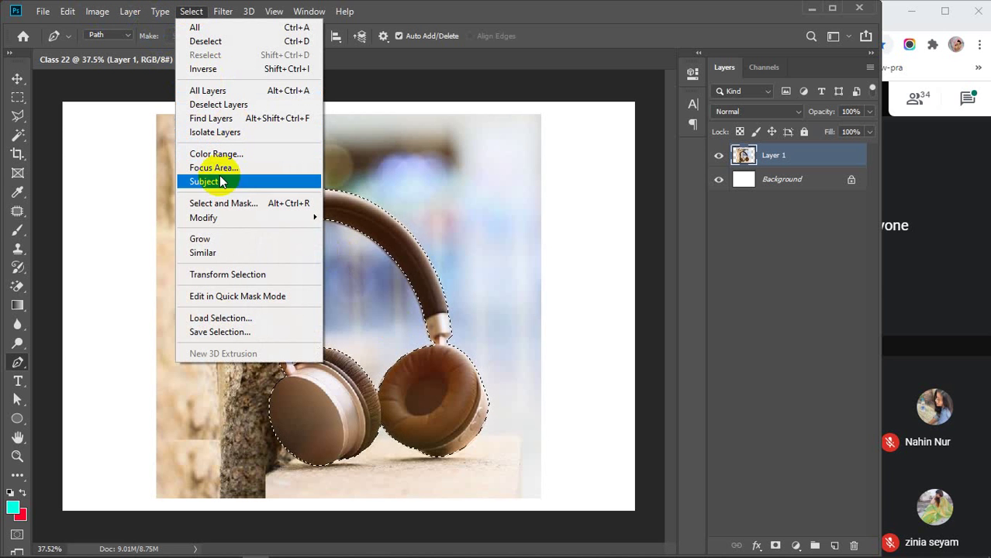
mouse_move(281, 218)
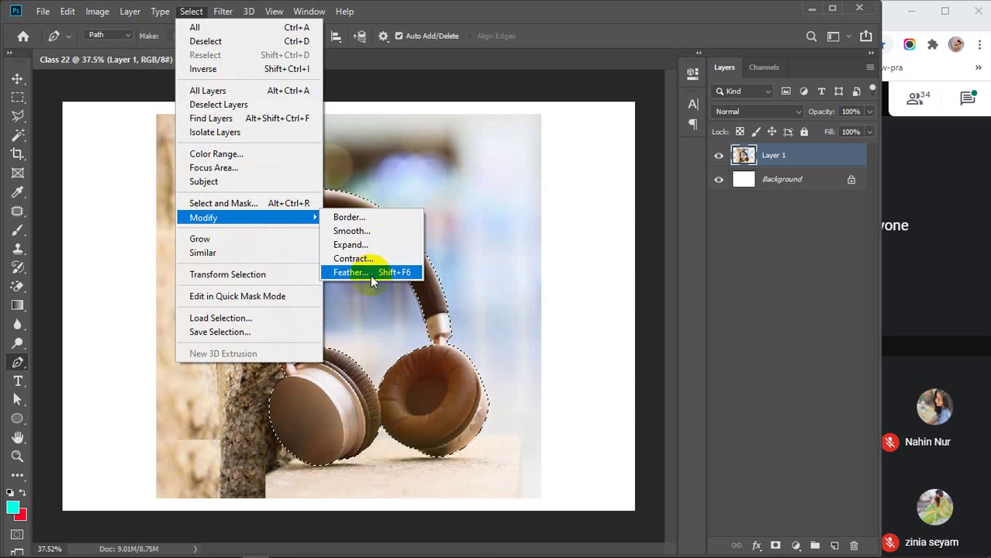
click(350, 272)
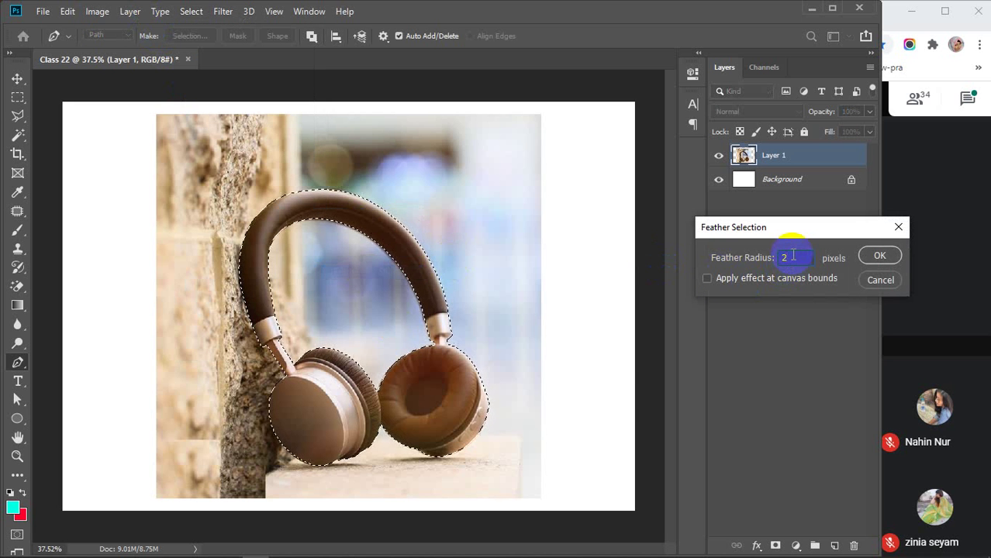
text(2)
key(Return)
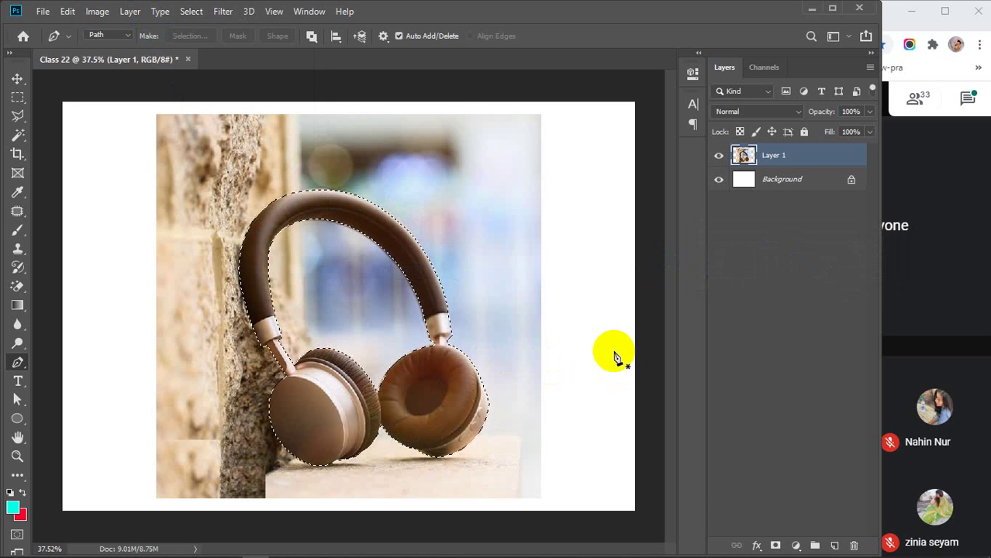
key(ctrl+shift+i)
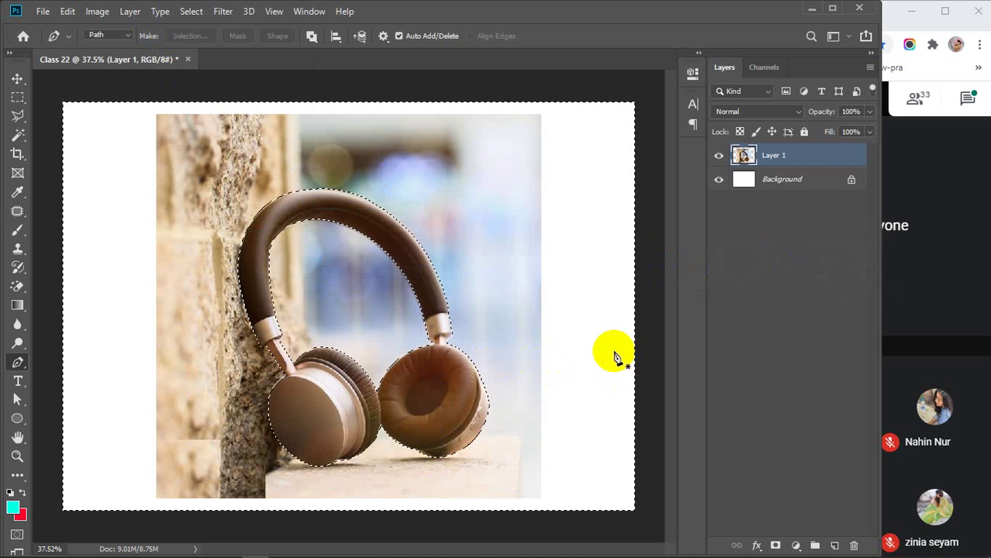
Delete the selected background from the photo layer, deselect, and activate the Move tool
key(Delete)
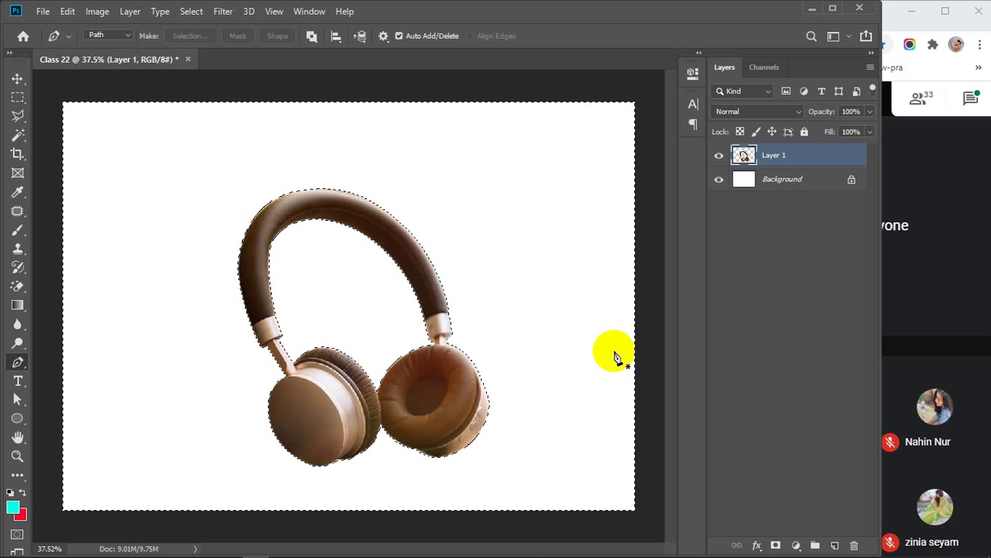
key(ctrl+d)
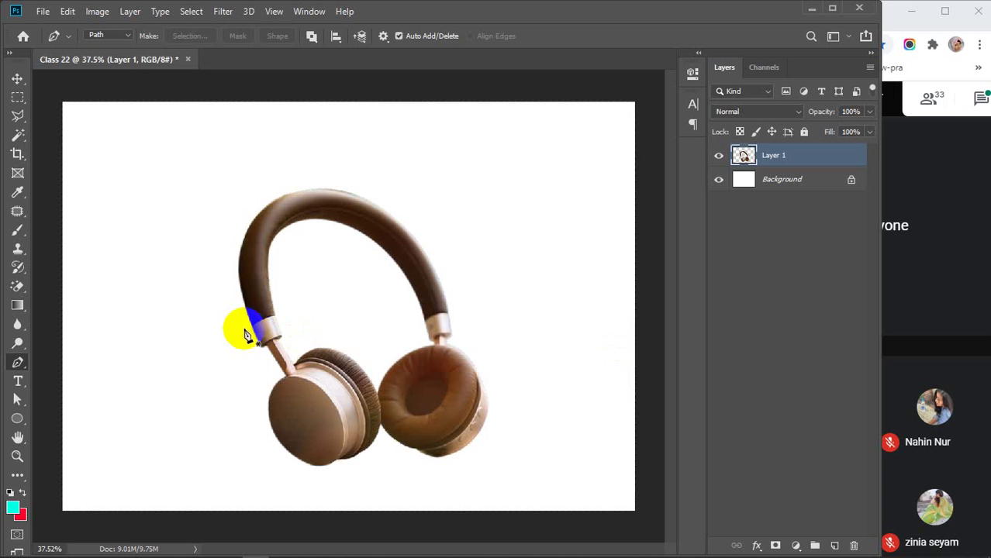
key(v)
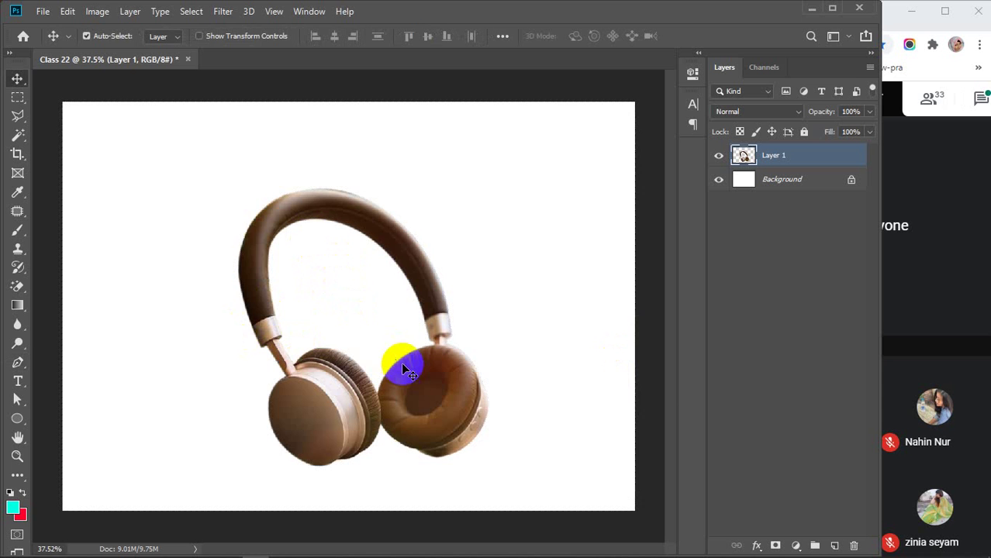
Examine the edges of the headphones cutout up close around the right ear cup and the headband
scroll(471, 427, up, 5)
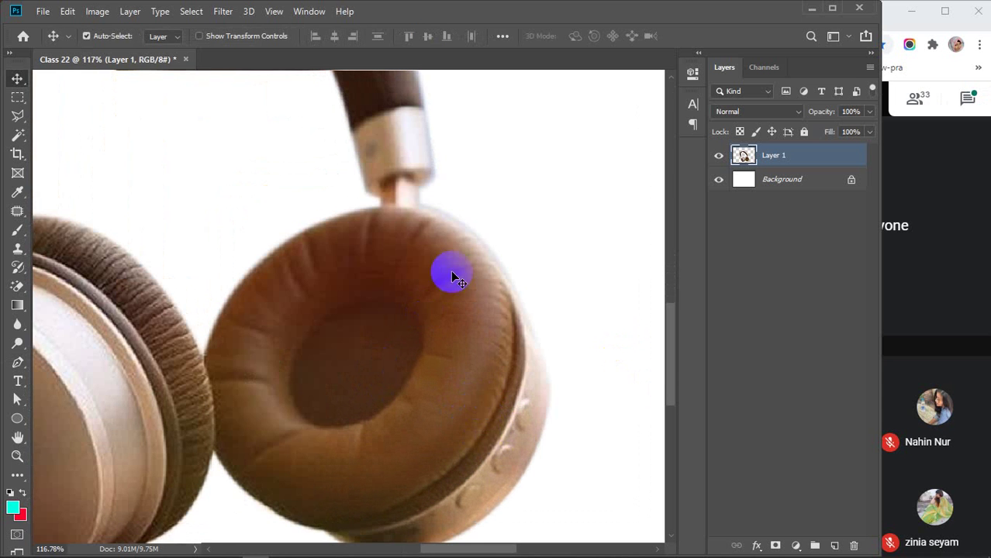
scroll(436, 174, down, 1)
scroll(436, 174, down, 2)
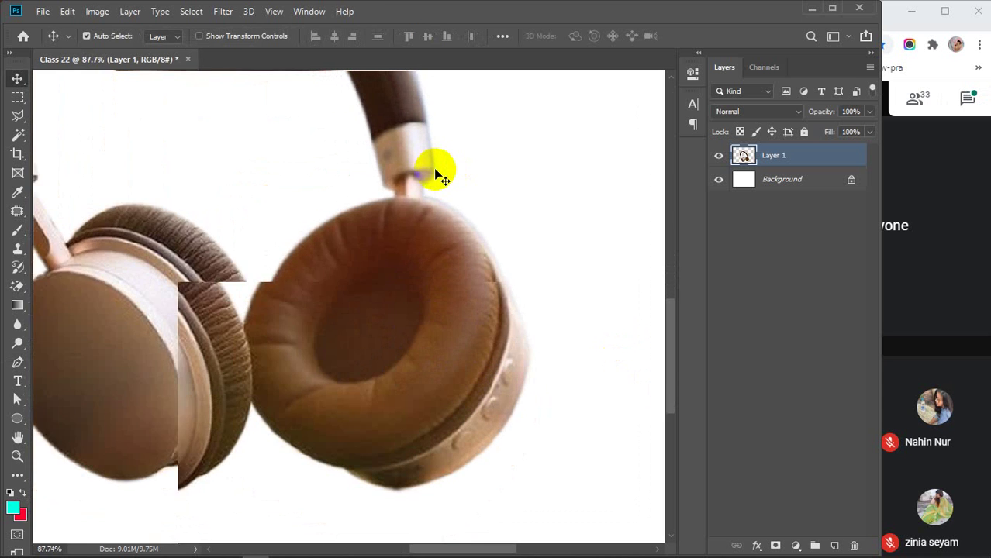
scroll(423, 339, down, 3)
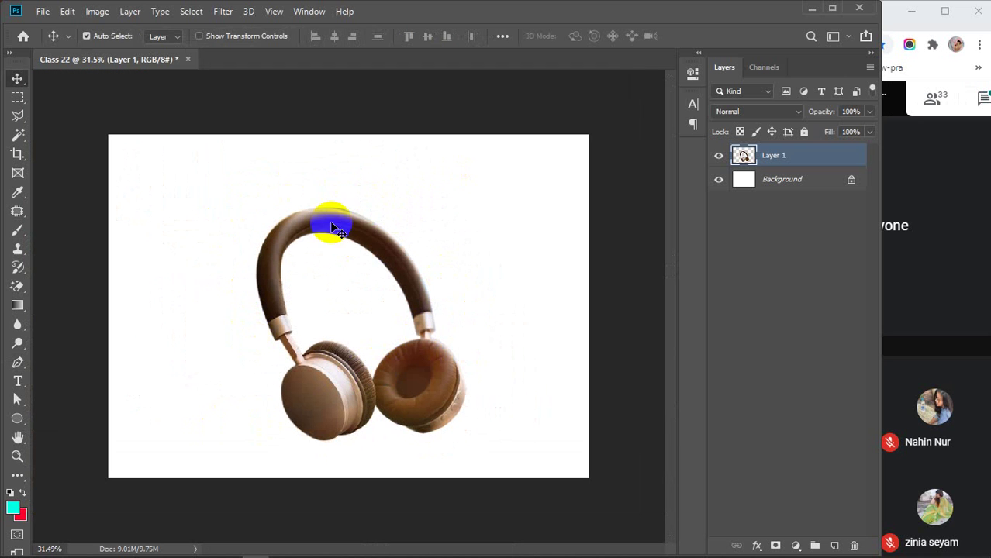
scroll(337, 202, up, 3)
scroll(341, 191, up, 3)
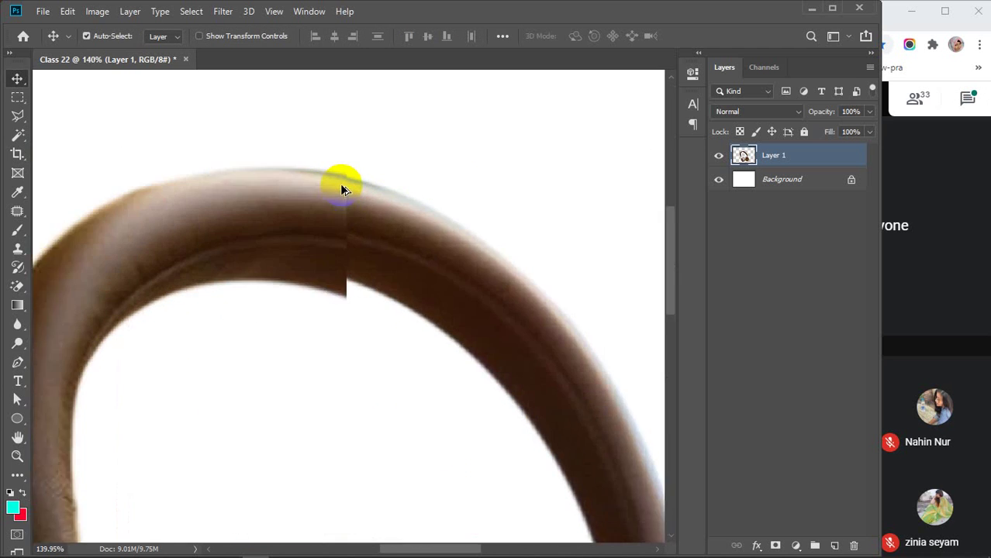
scroll(490, 292, down, 5)
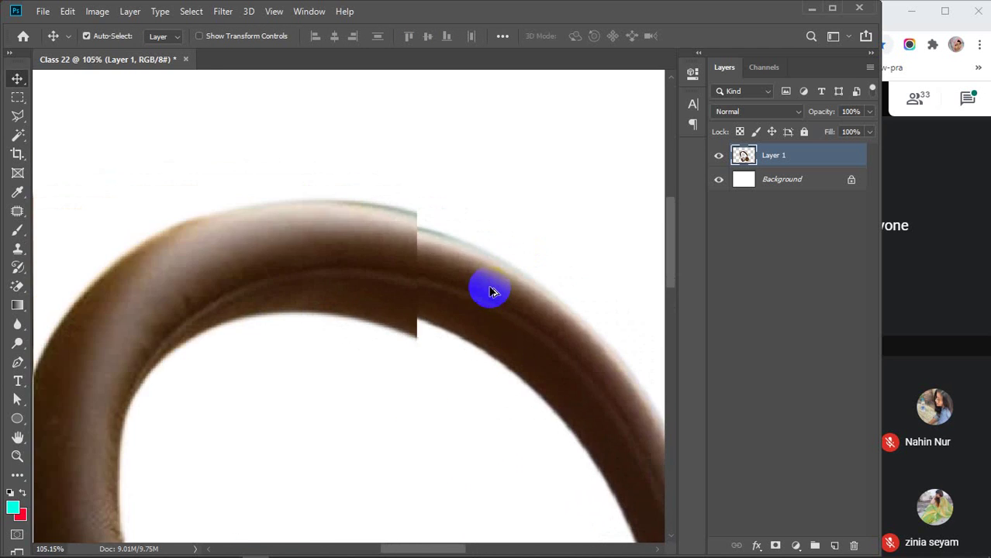
click(304, 225)
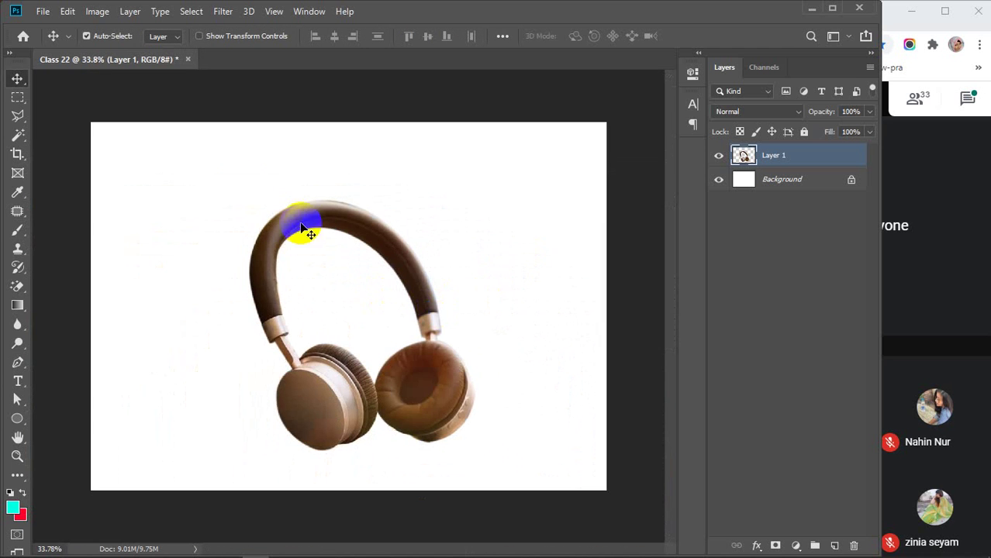
click(379, 429)
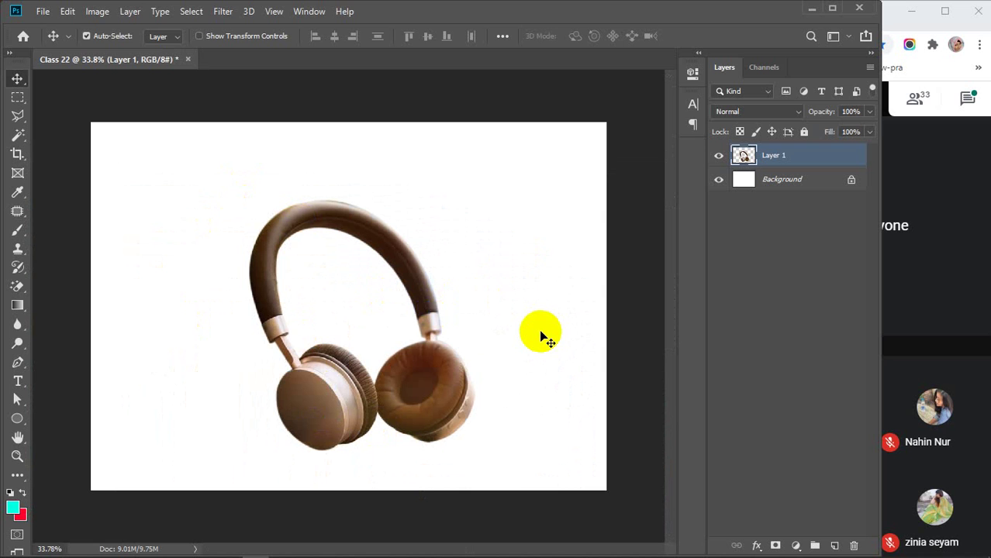
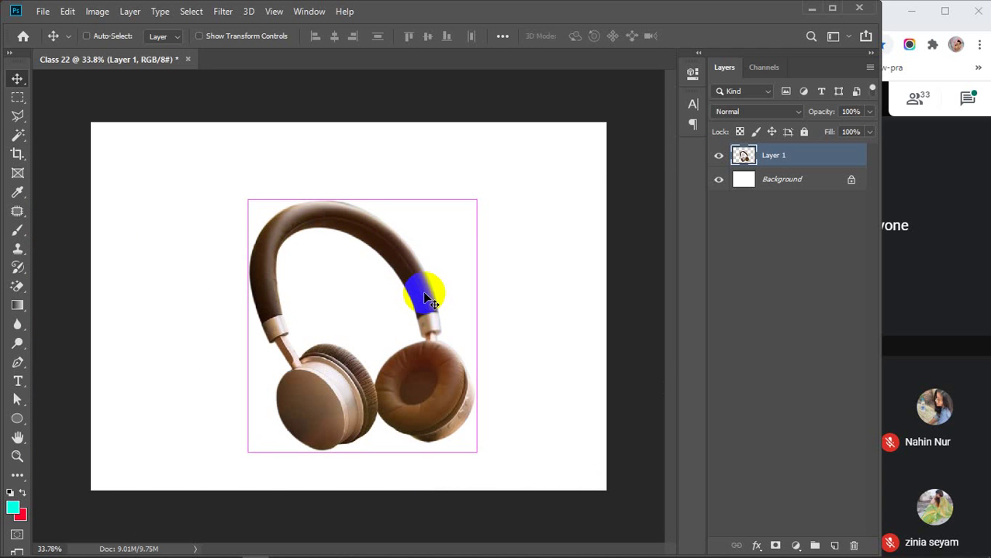
Undo the deselection and background deletion, and feather the restored background selection by 20 pixels
key(ctrl+z)
key(ctrl+z)
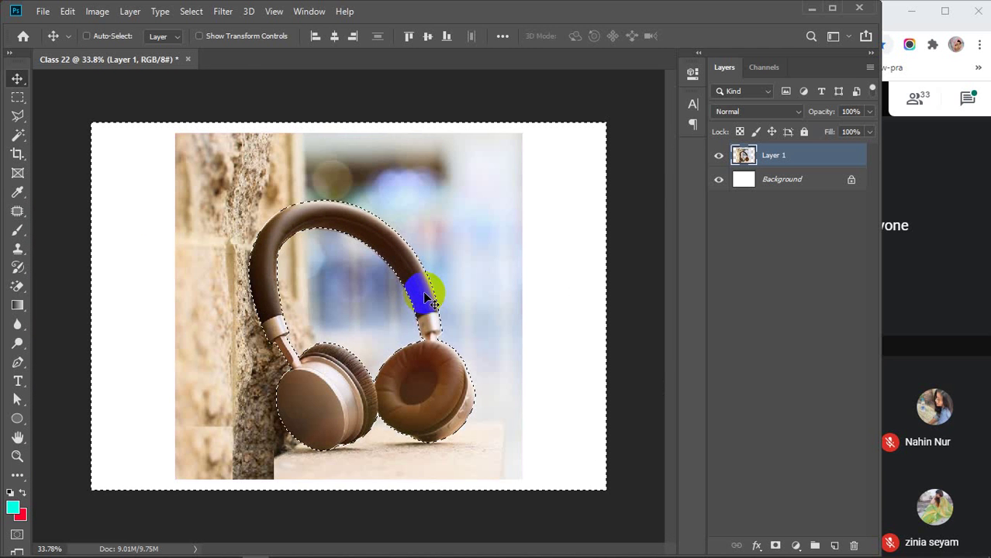
click(220, 16)
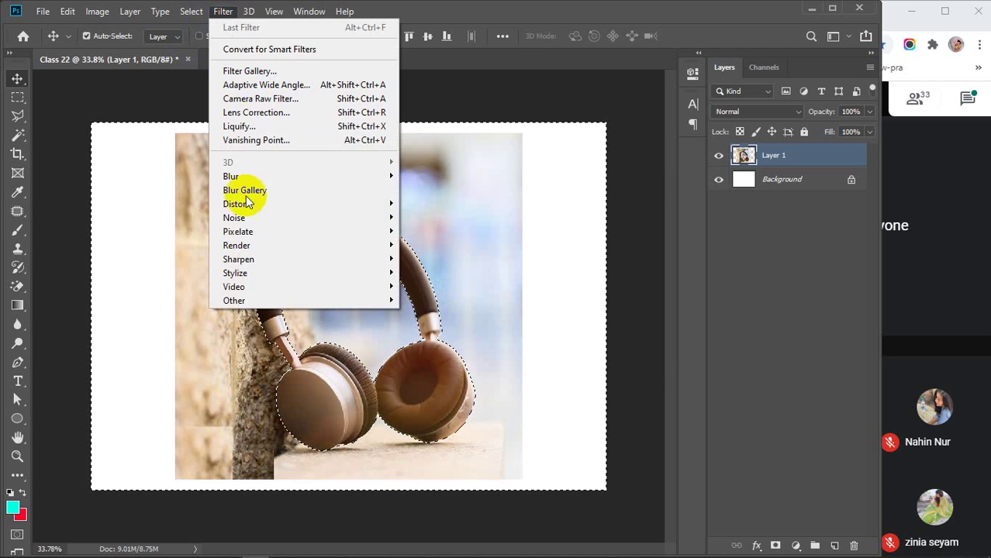
mouse_move(188, 14)
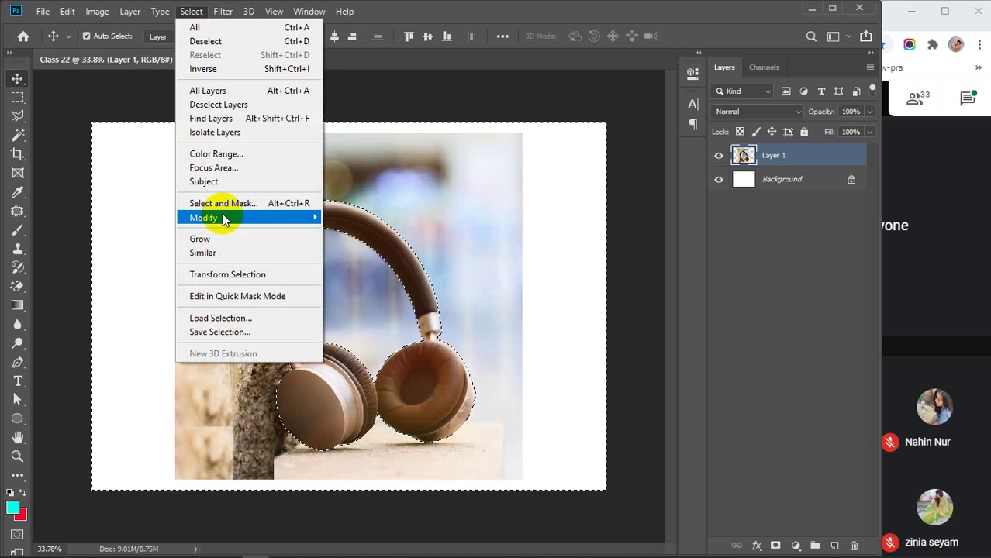
mouse_move(222, 216)
click(354, 276)
click(791, 258)
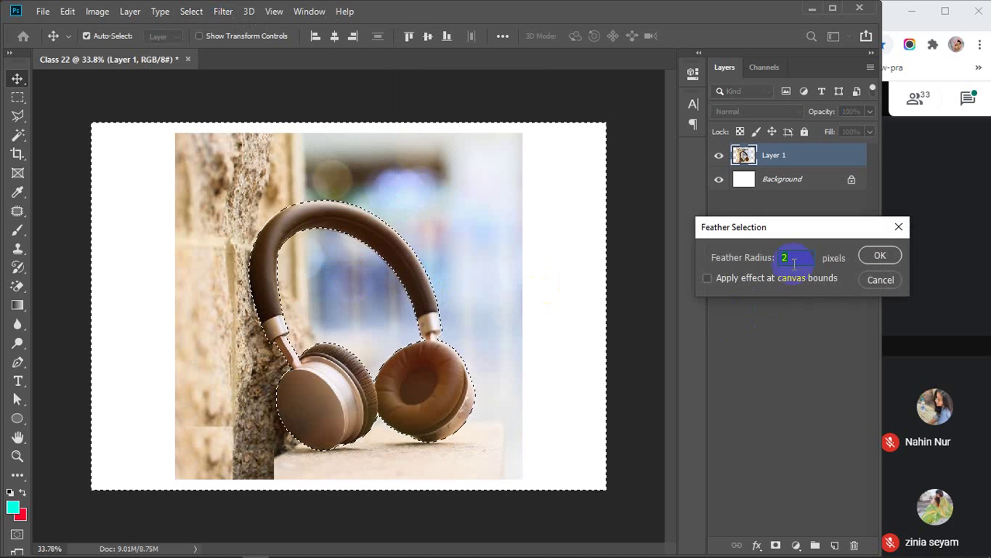
text(20)
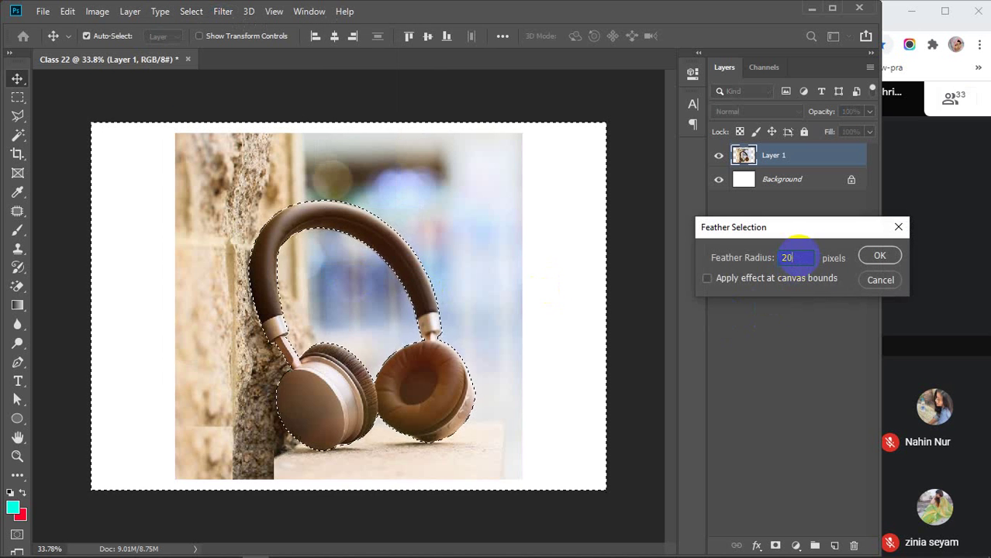
key(Return)
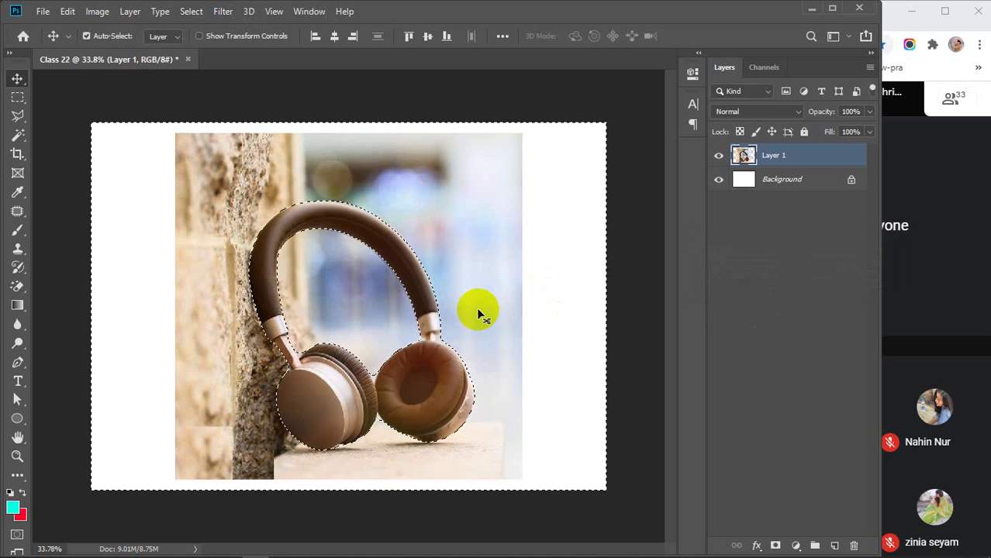
Delete the feathered background selection, deselect, and inspect the softened edge along the headband
key(Delete)
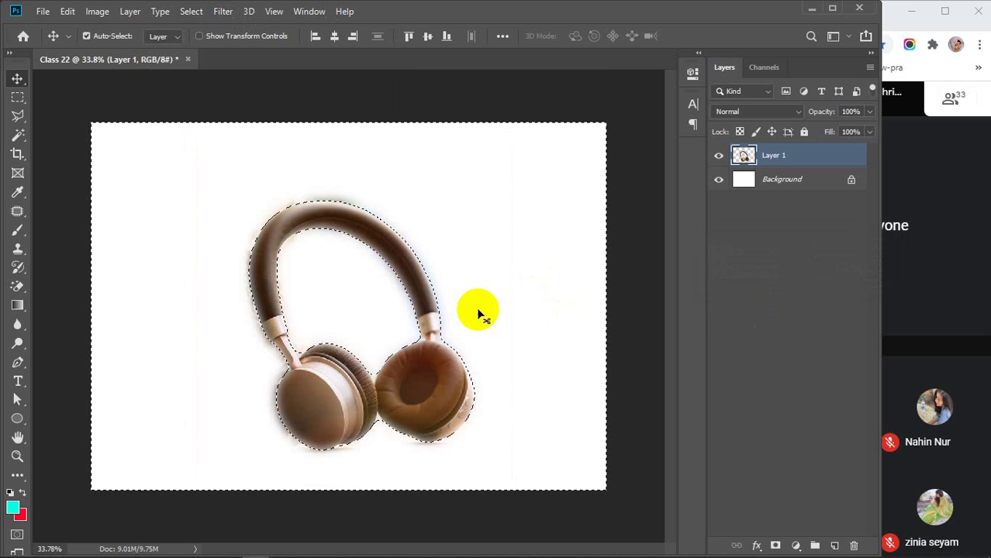
key(ctrl+d)
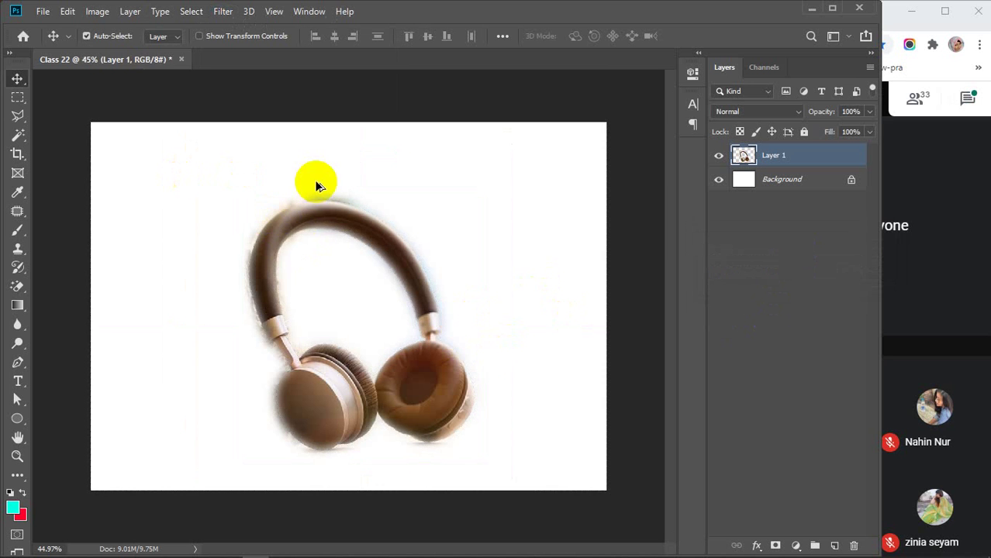
scroll(306, 198, up, 5)
scroll(304, 200, down, 3)
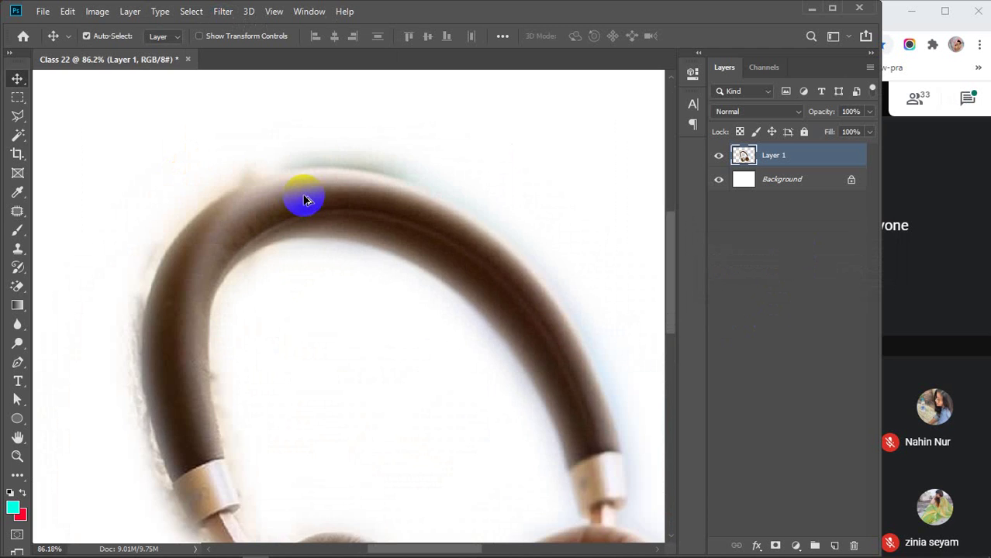
scroll(304, 200, down, 3)
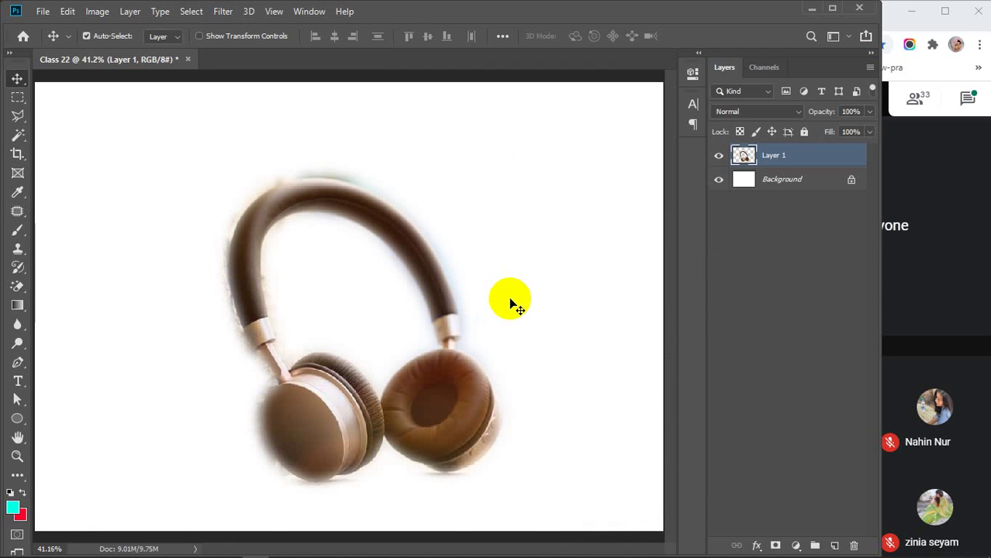
Undo the deselection and the feathered background deletion, and apply another 20-pixel feather to the selection
key(ctrl+z)
key(ctrl+z)
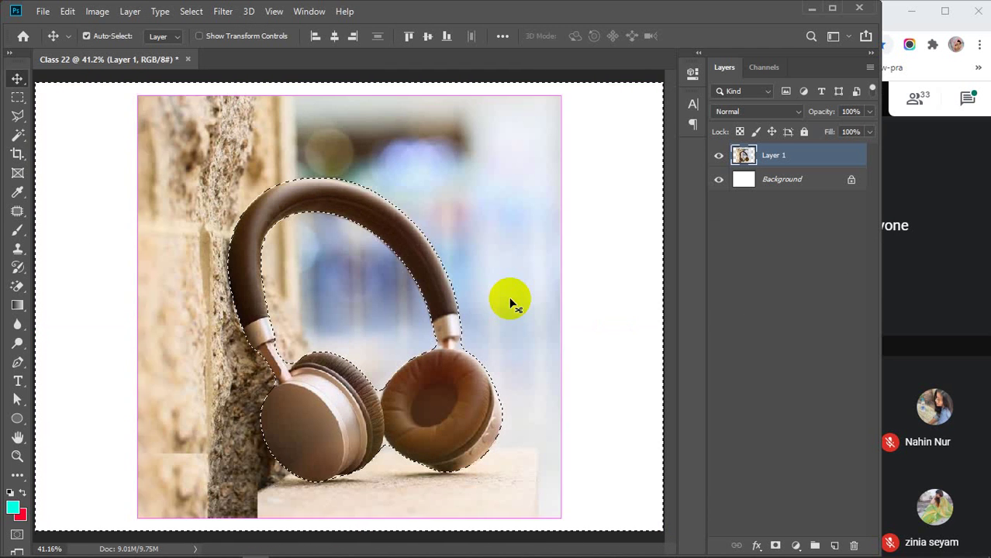
click(186, 13)
mouse_move(221, 218)
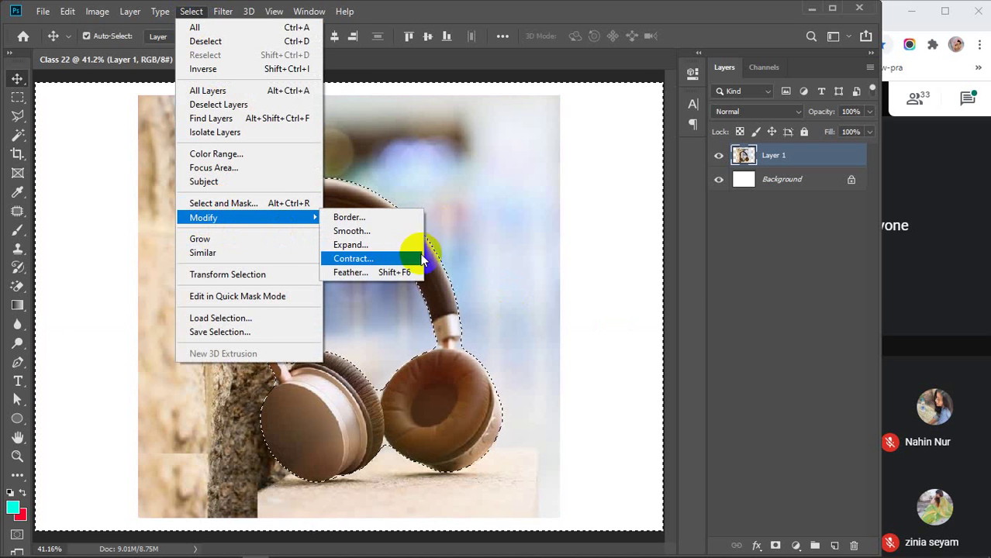
click(368, 273)
click(791, 258)
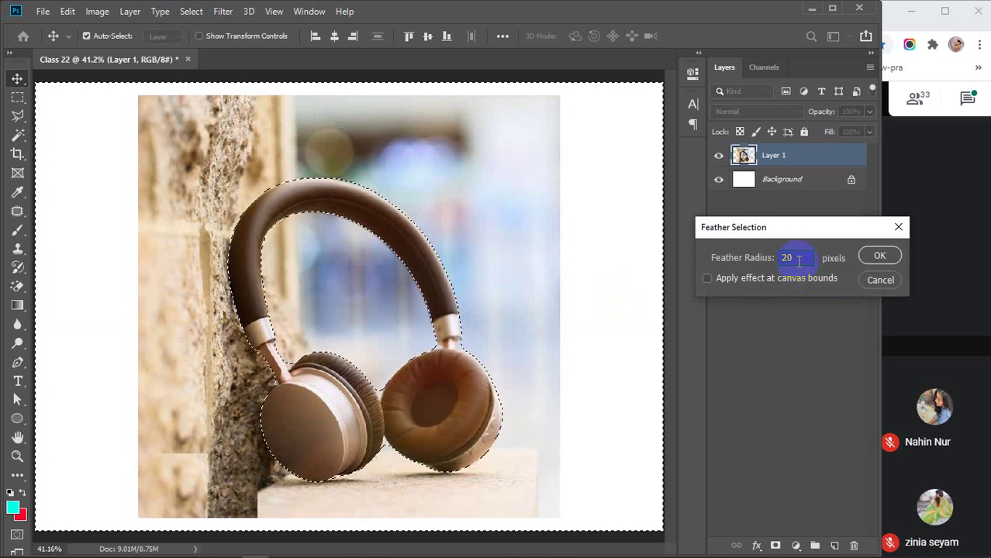
key(Return)
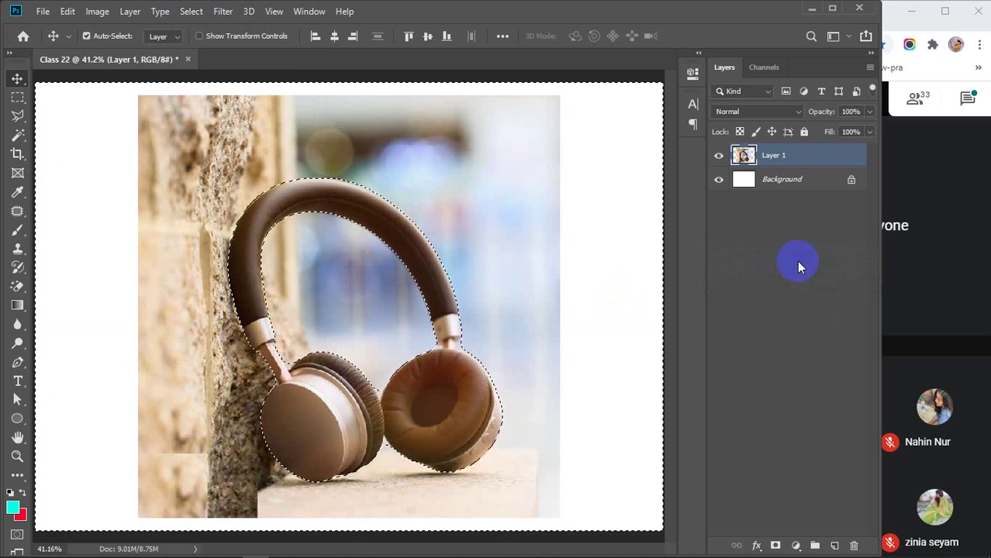
Delete the background again with the additionally feathered selection and deselect
key(Delete)
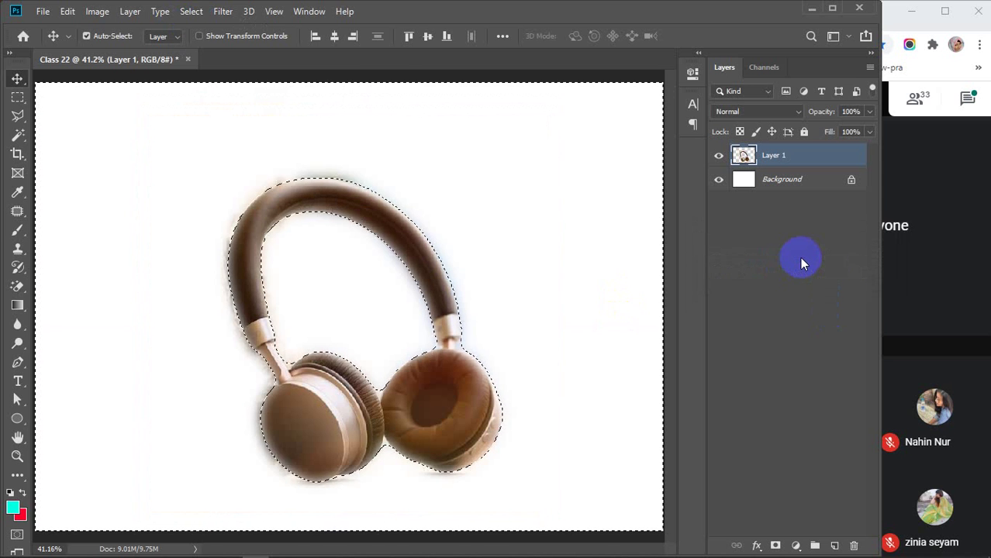
click(531, 303)
key(ctrl)
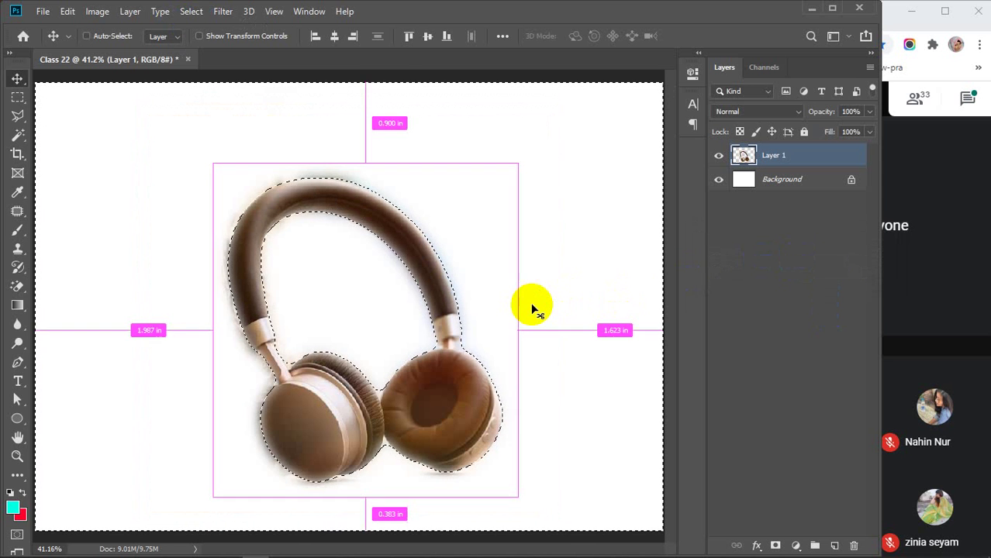
Switch to the Google Meet window, mute the participant with the live microphone for everyone, check the participant list and close it
click(920, 74)
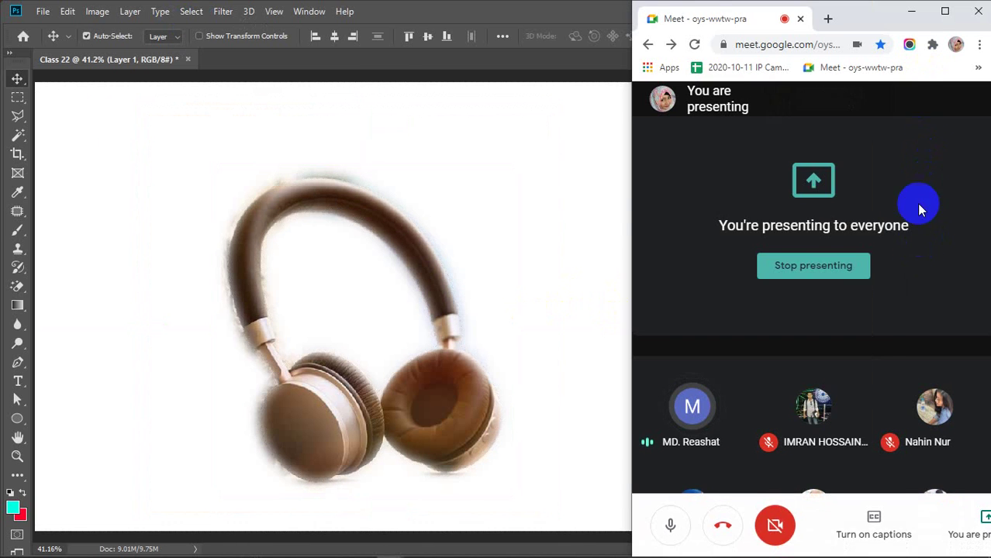
click(917, 100)
scroll(876, 366, down, 5)
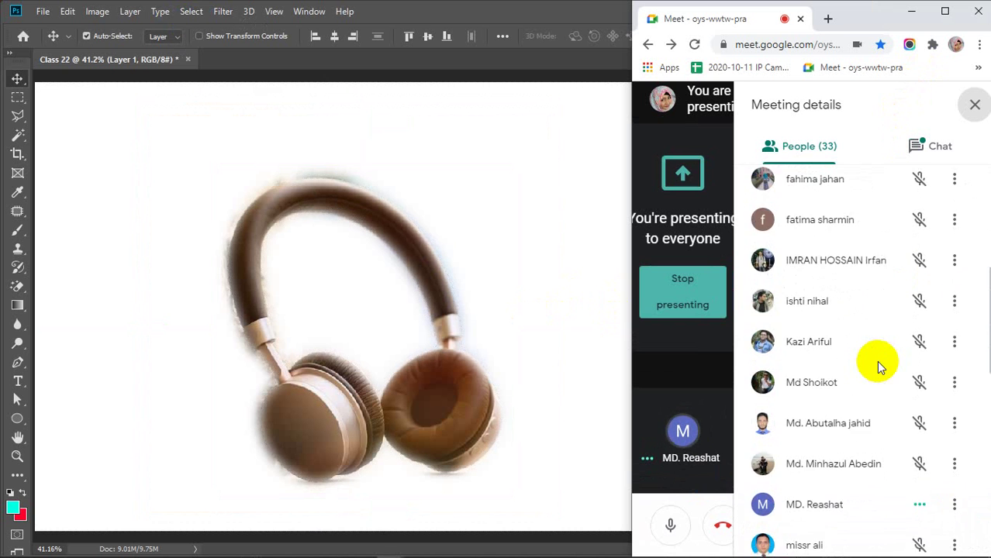
click(920, 432)
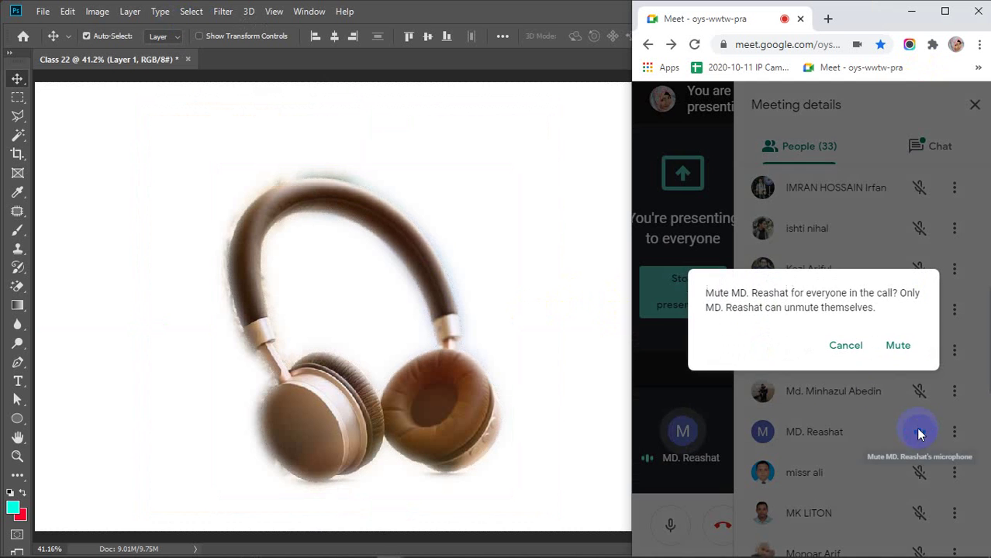
click(899, 346)
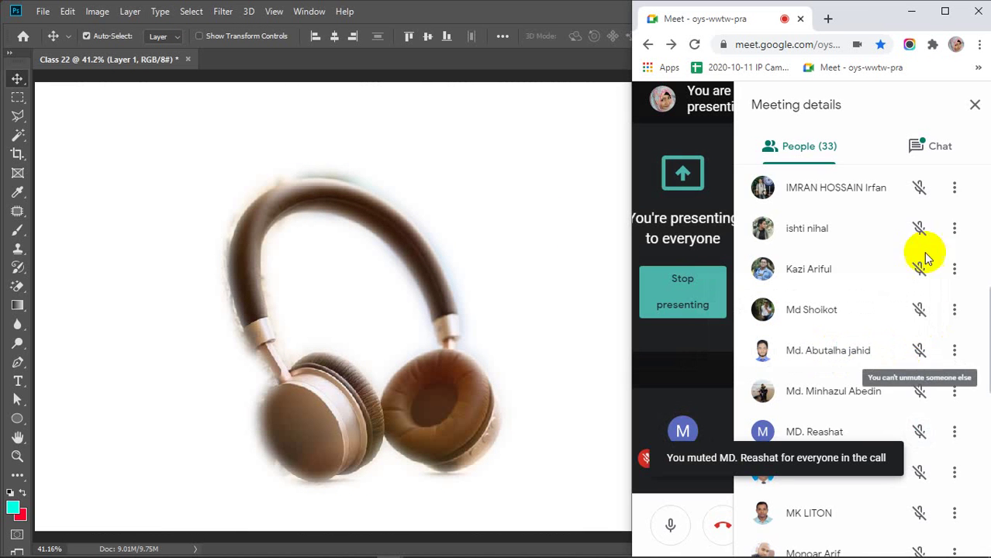
scroll(848, 348, down, 7)
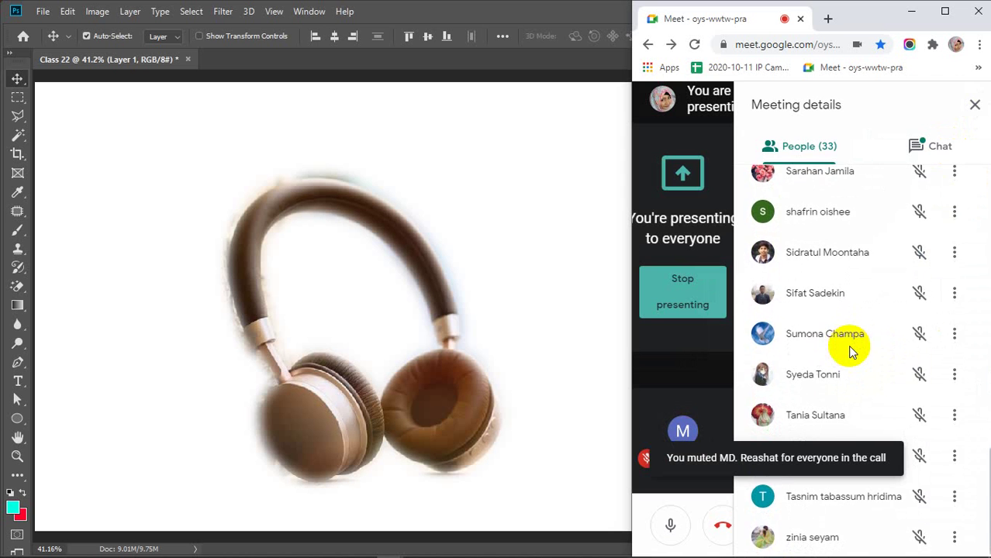
click(974, 105)
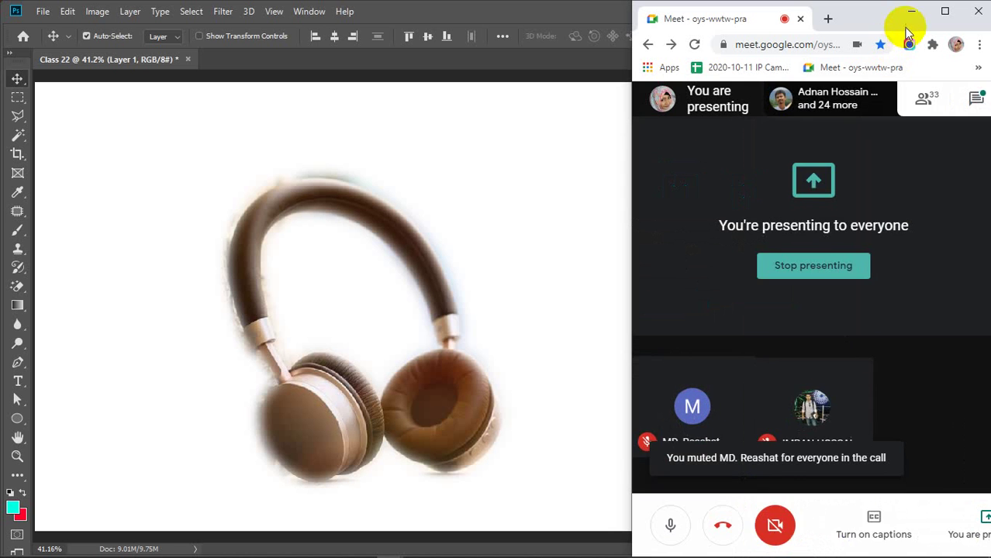
Return to Photoshop, undo the deselection and background deletion, and invert the selection to the headphones
click(488, 123)
key(ctrl+z)
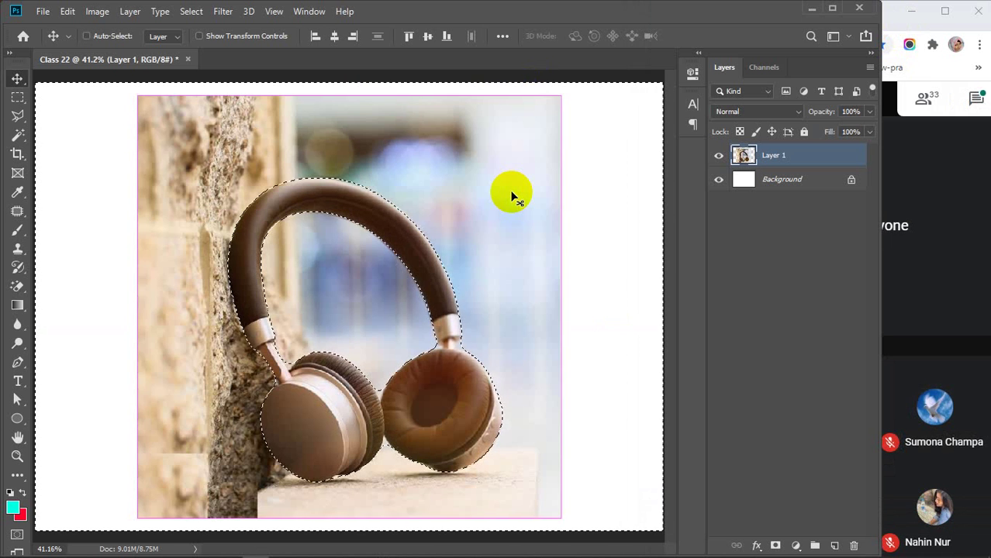
key(ctrl+shift+i)
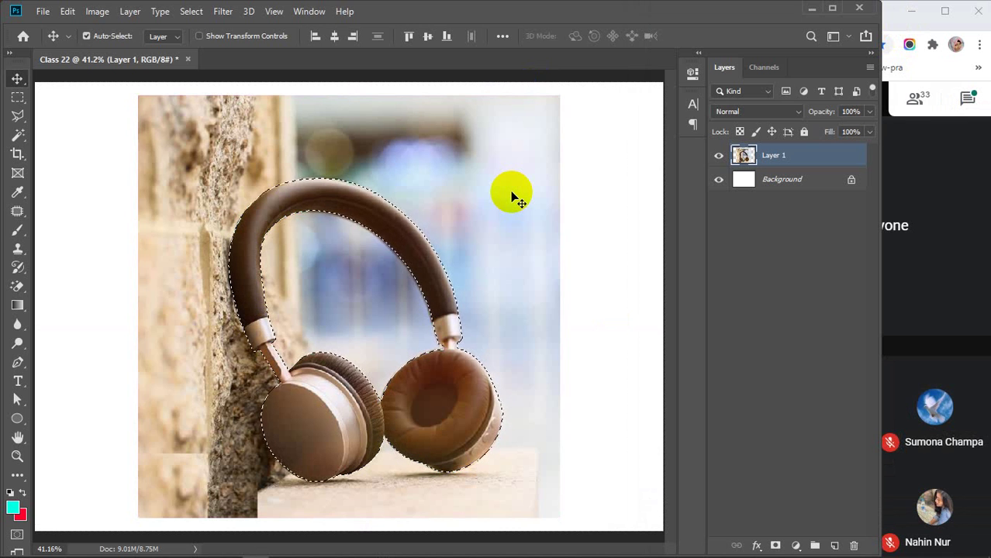
Feather the headphones selection by 2 pixels
click(195, 13)
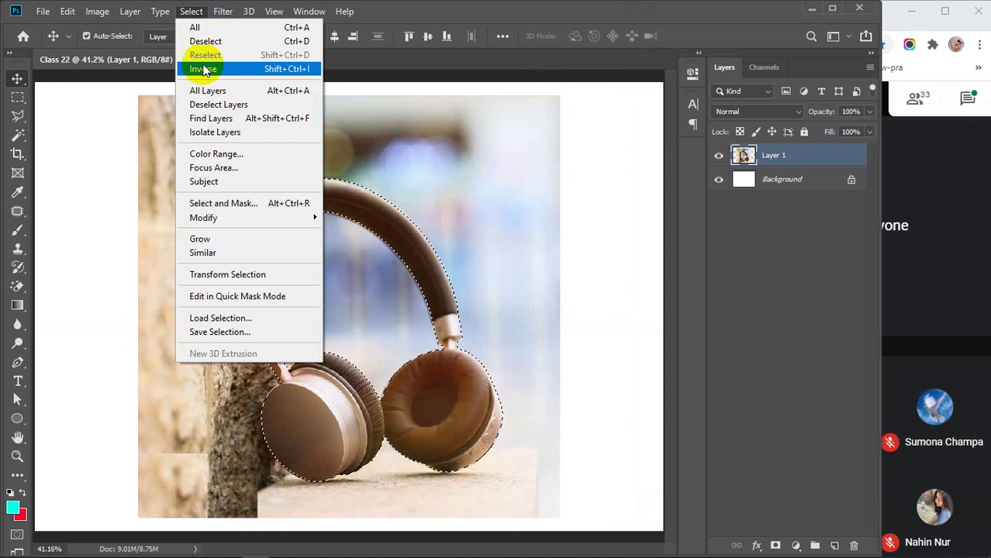
mouse_move(221, 218)
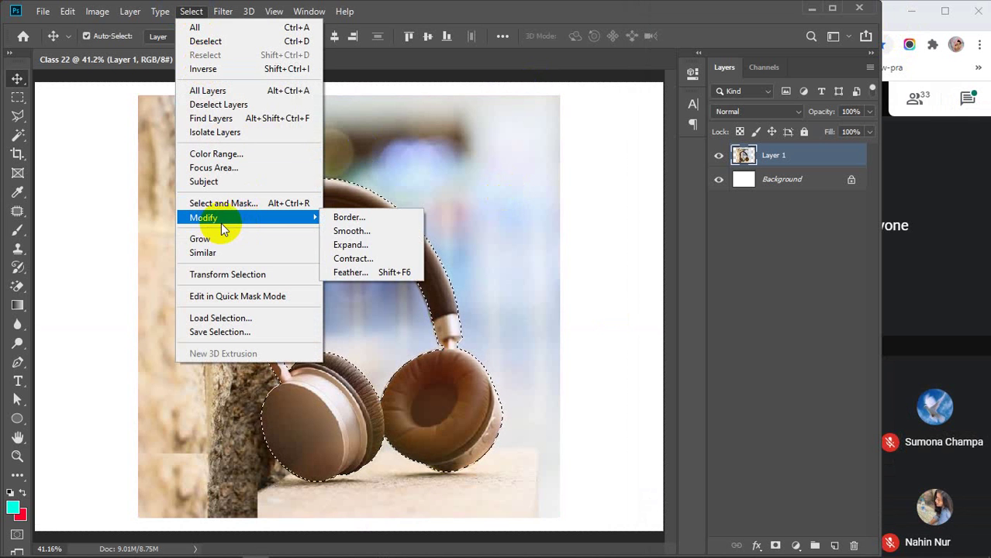
click(351, 273)
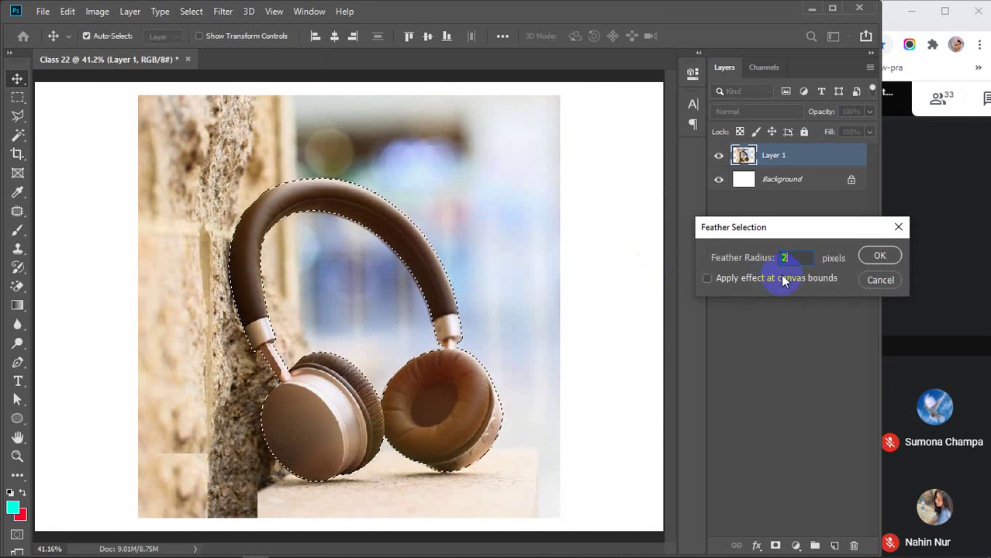
click(879, 256)
Invert the feathered selection, delete the photo background around the headphones and clear the selection
key(ctrl+shift+i)
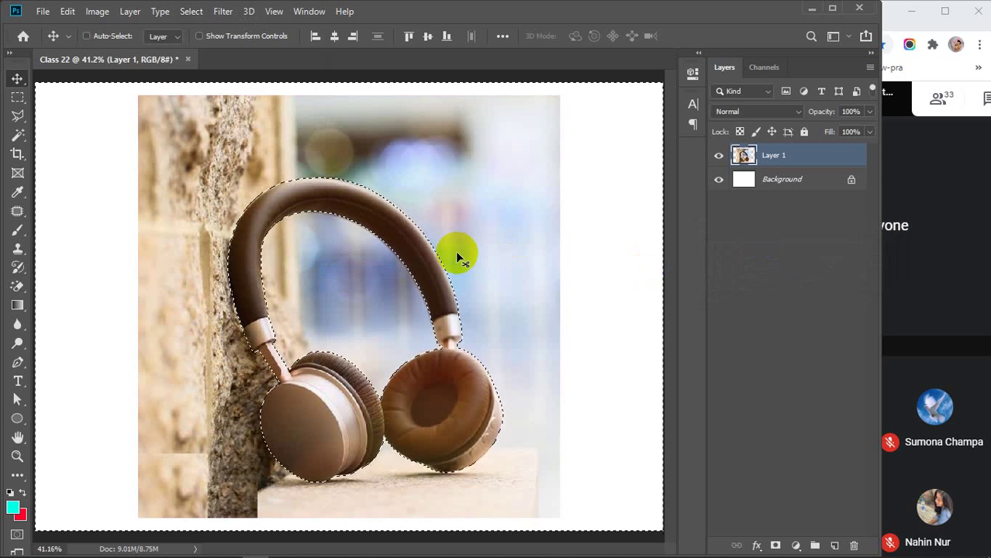
key(Delete)
key(ctrl+d)
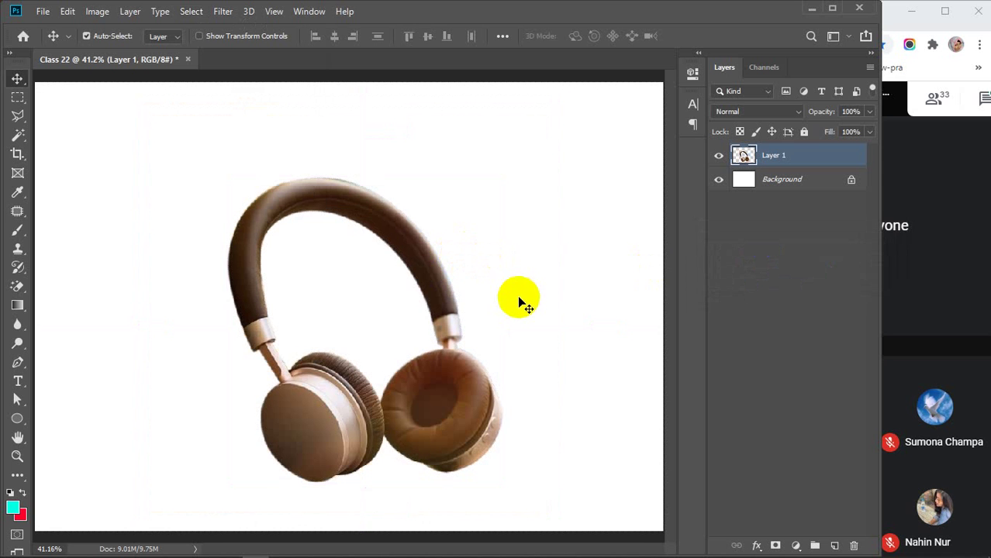
scroll(513, 292, down, 2)
drag(415, 294, 392, 288)
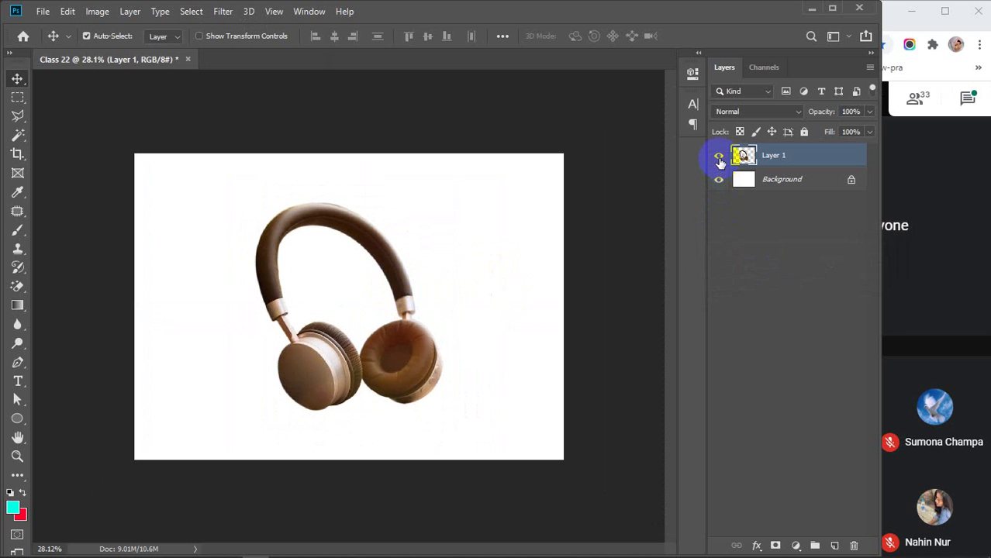
click(719, 158)
click(719, 158)
Fill a new layer across the whole canvas with dark brown sampled from the headband and place it beneath the headphones layer
click(835, 546)
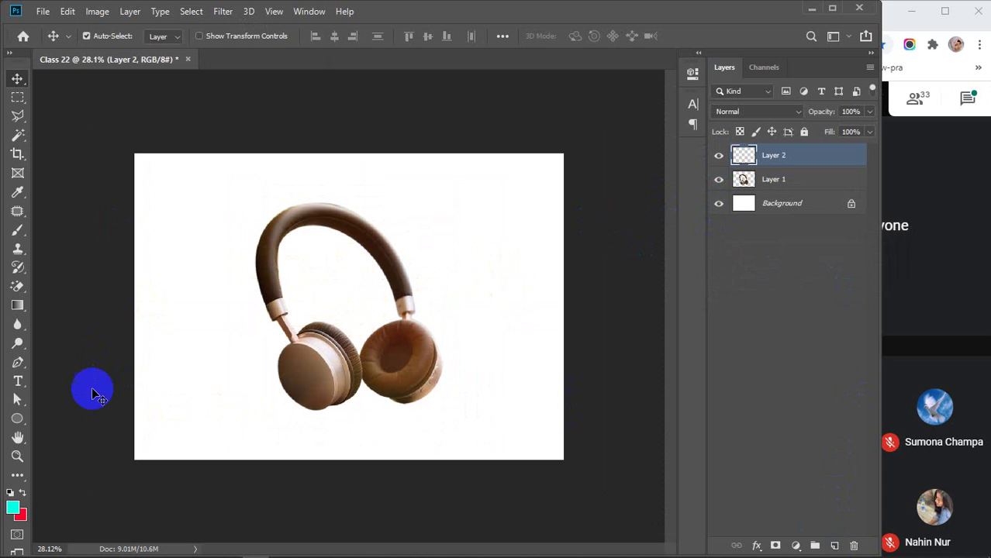
click(16, 99)
drag(133, 152, 570, 474)
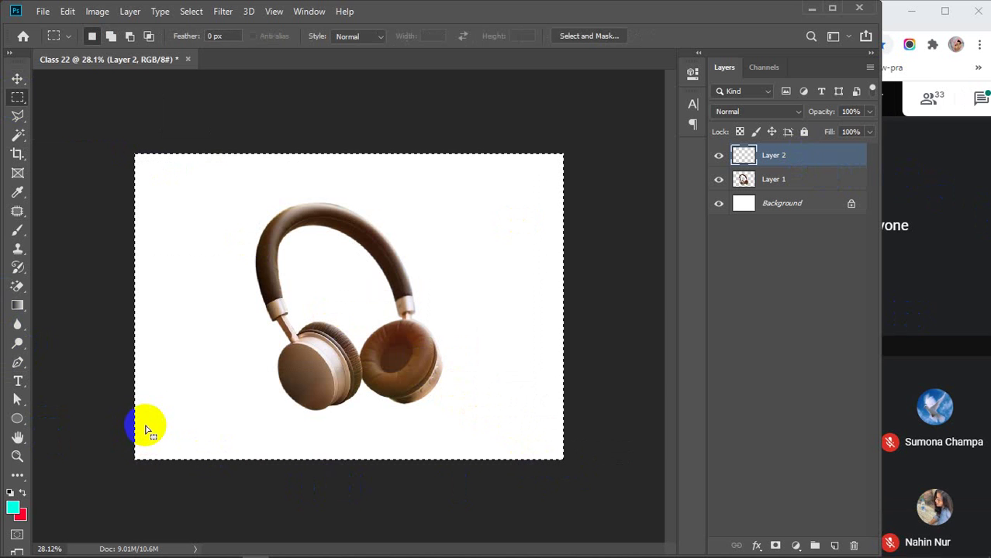
key(i)
drag(303, 218, 310, 211)
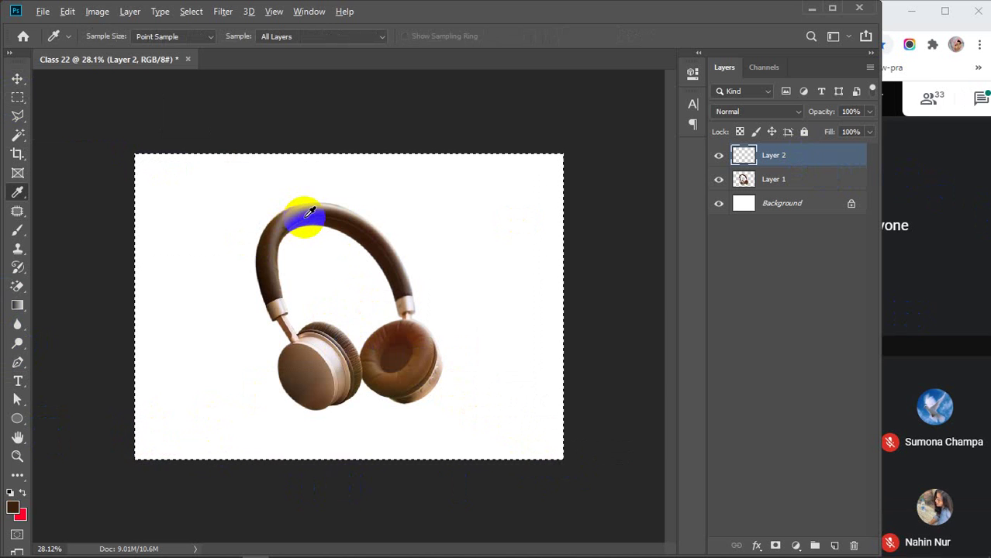
key(alt+BackSpace)
key(ctrl+d)
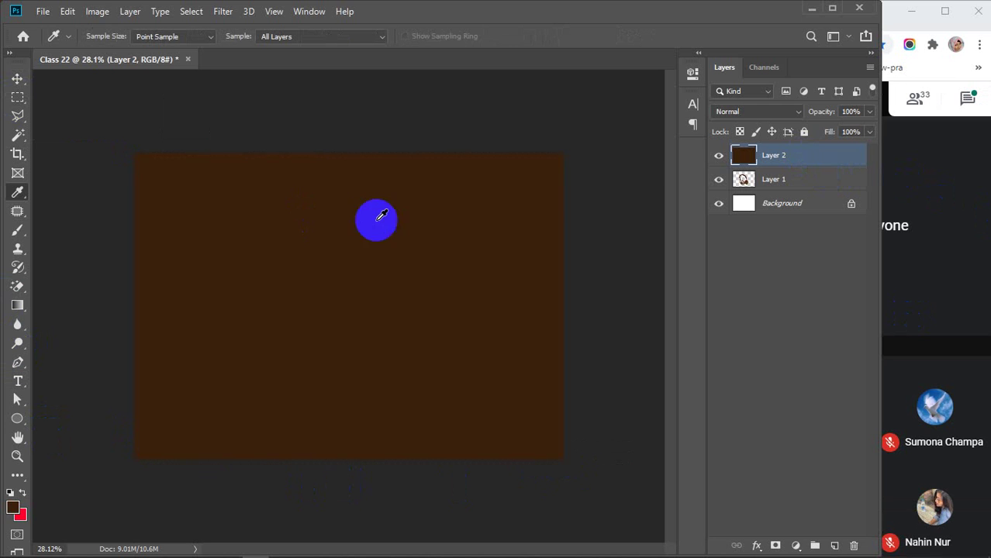
drag(799, 167, 797, 201)
Remove the middle stops from the Gradient tool's custom gradient and set its start stop to dark brown sampled from the headband
click(718, 157)
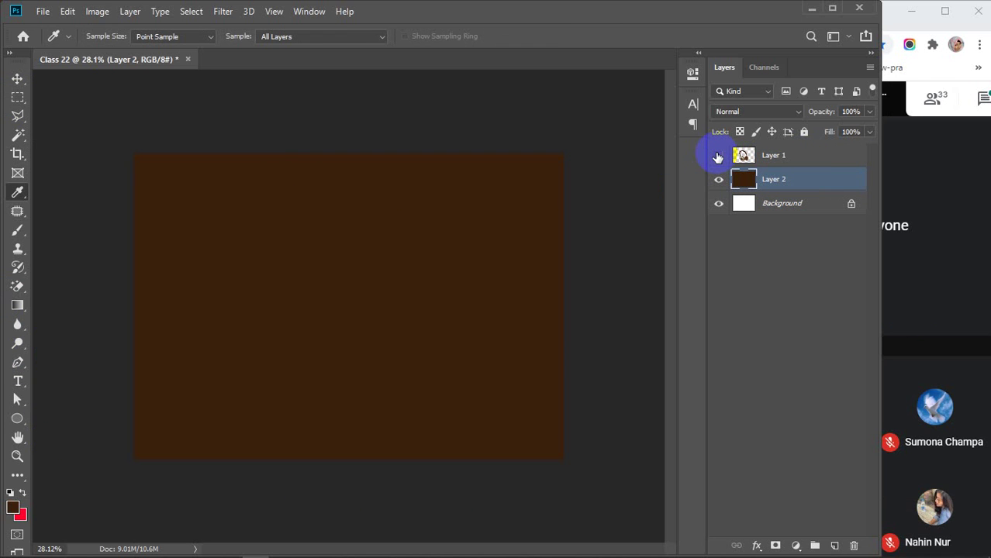
click(16, 307)
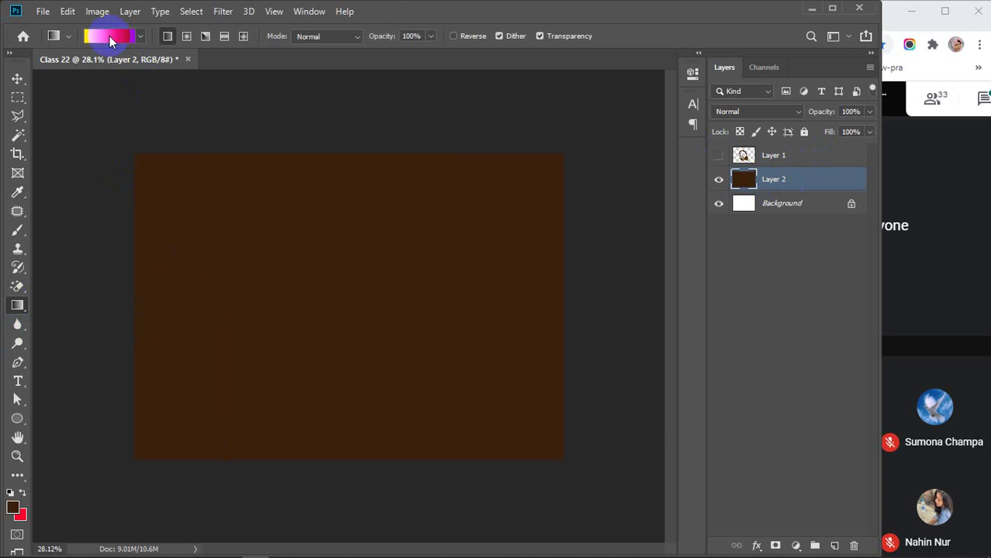
click(106, 35)
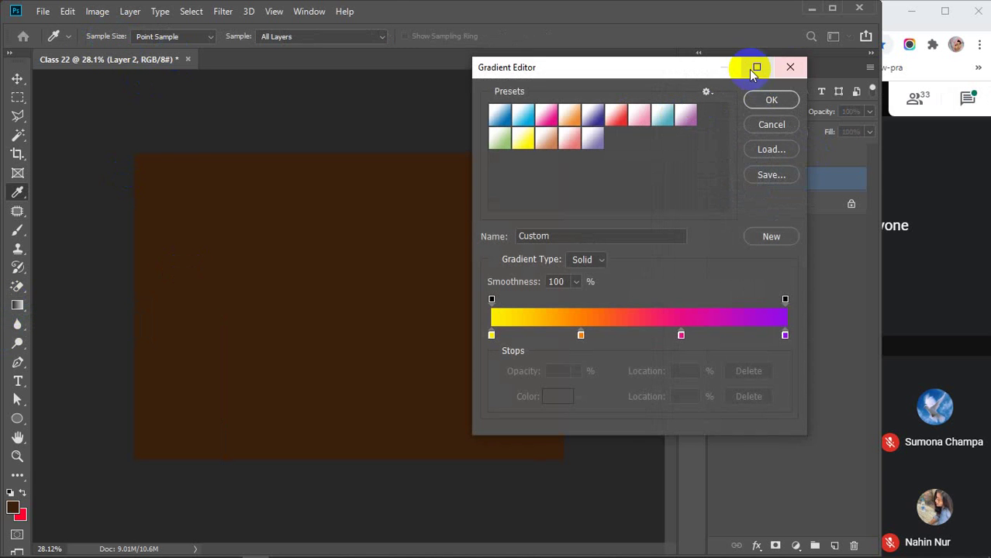
click(771, 99)
click(720, 156)
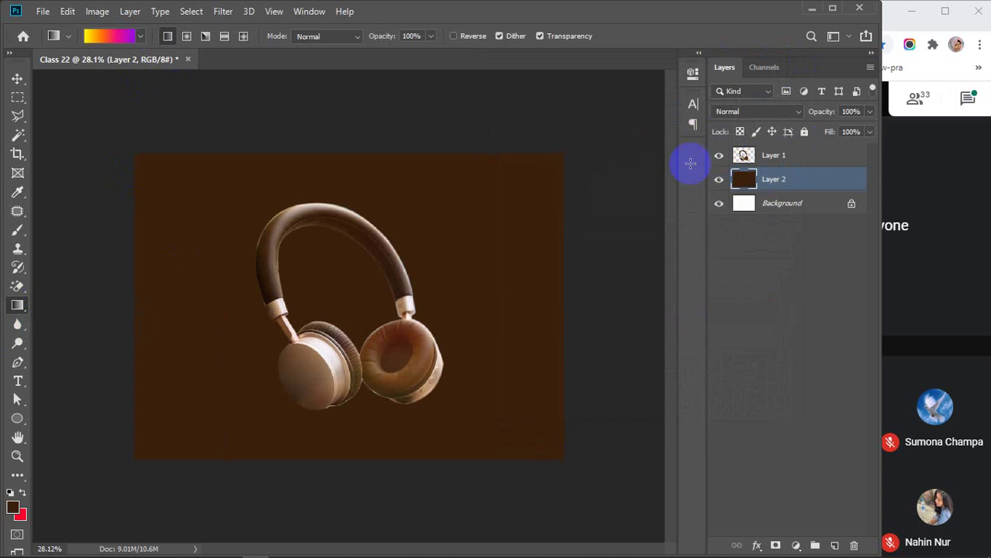
click(108, 38)
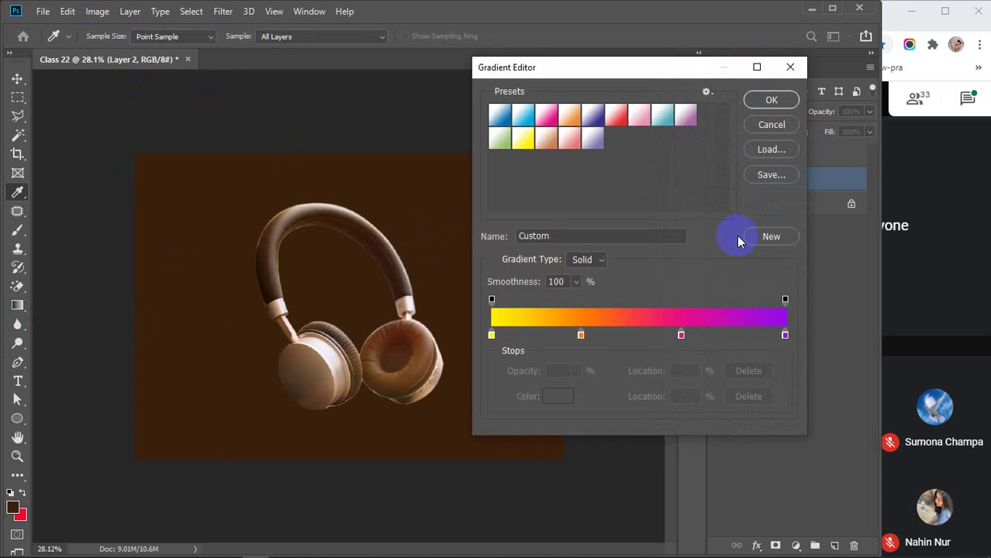
drag(580, 336, 629, 419)
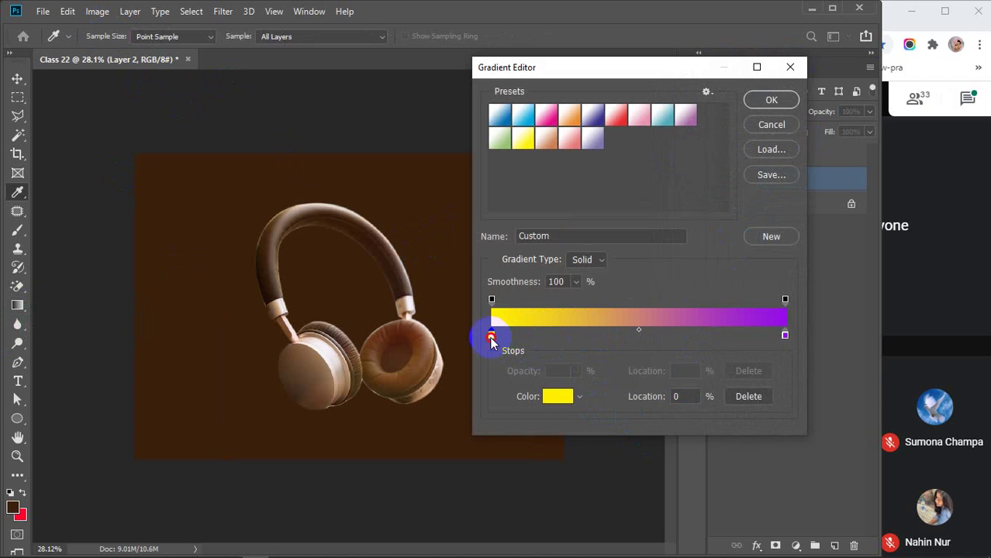
click(387, 248)
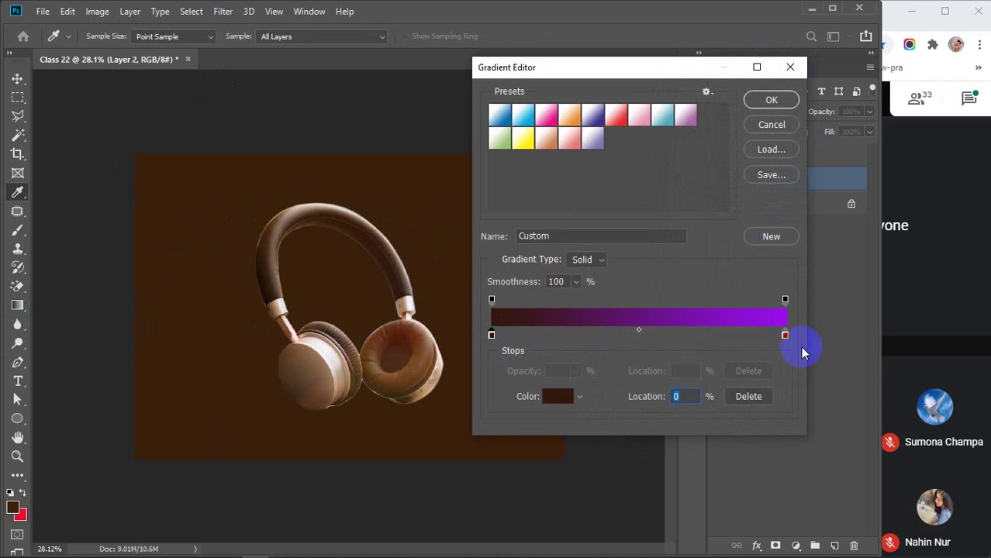
Set the gradient's end stop to a light brown sampled from the headband's highlight and accept the gradient
click(784, 335)
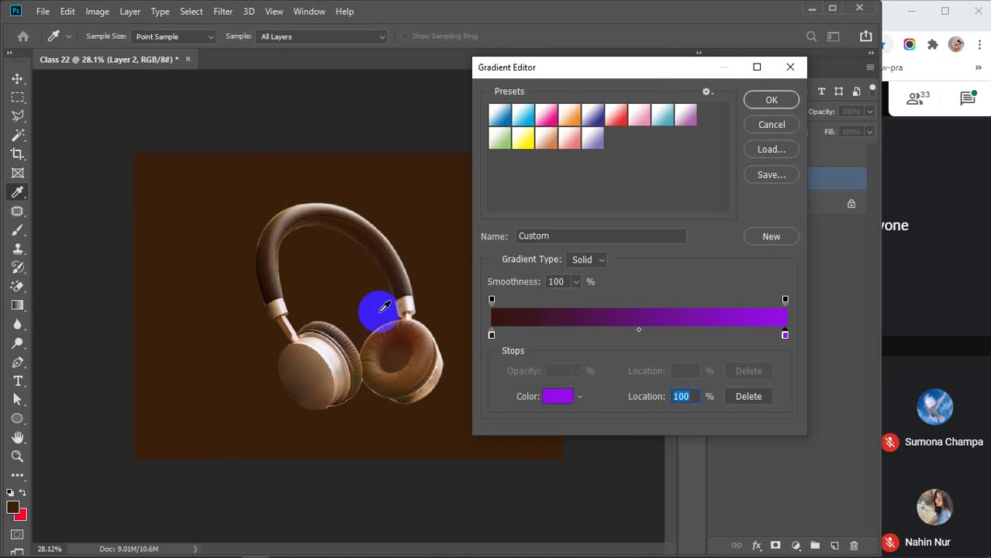
click(296, 208)
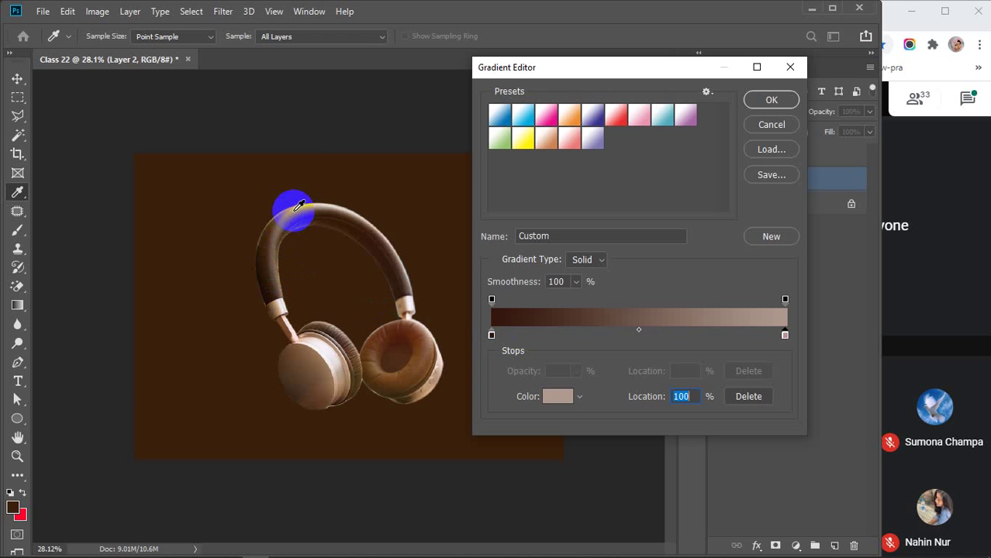
click(318, 344)
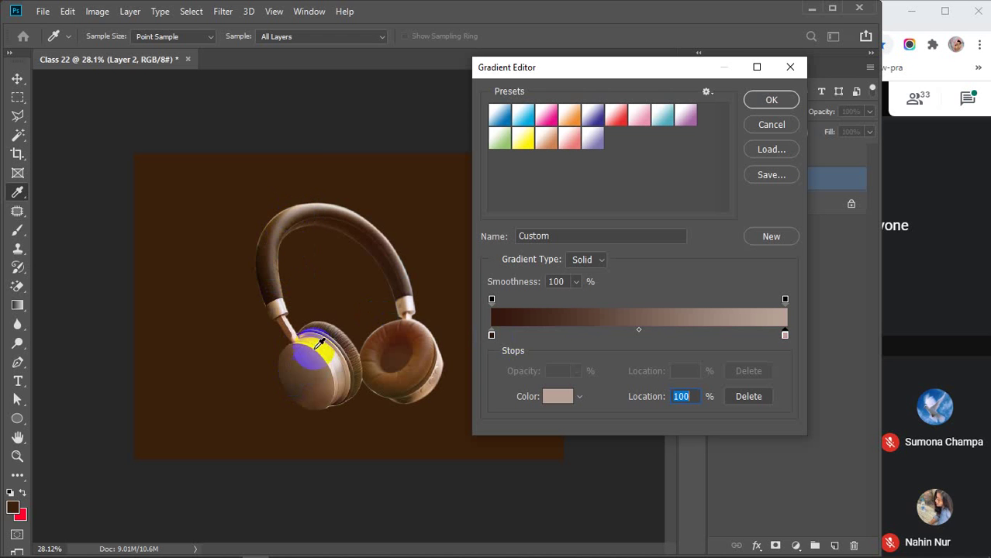
drag(317, 344, 299, 216)
click(771, 102)
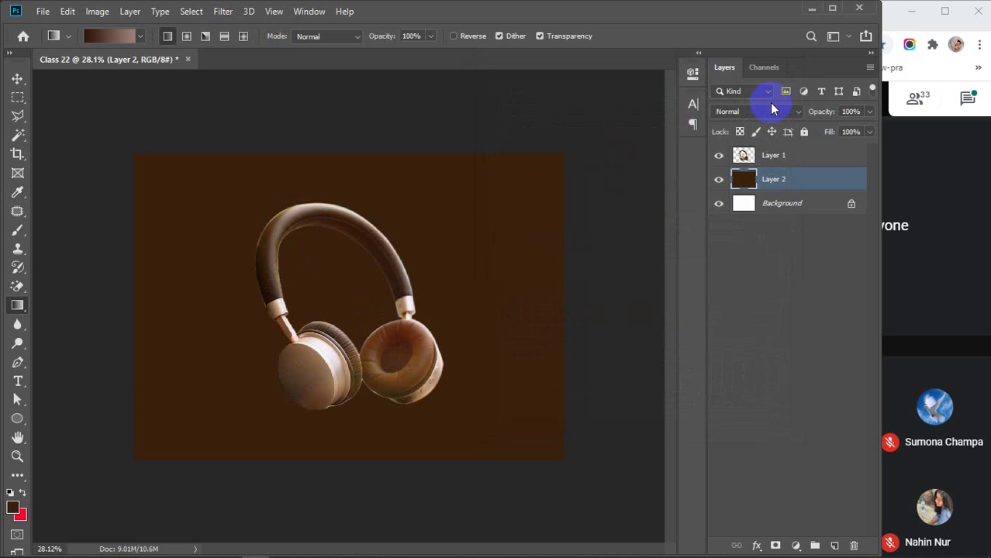
Try the brown gradient on Layer 2 as linear, then as radial from the canvas centre and from the upper-right corner
drag(210, 249, 389, 361)
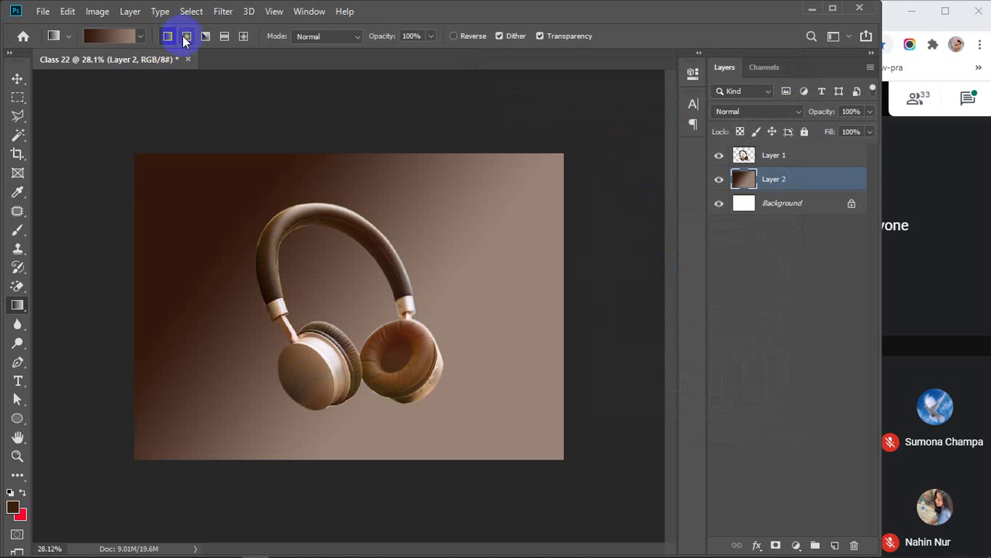
click(185, 37)
drag(320, 244, 566, 458)
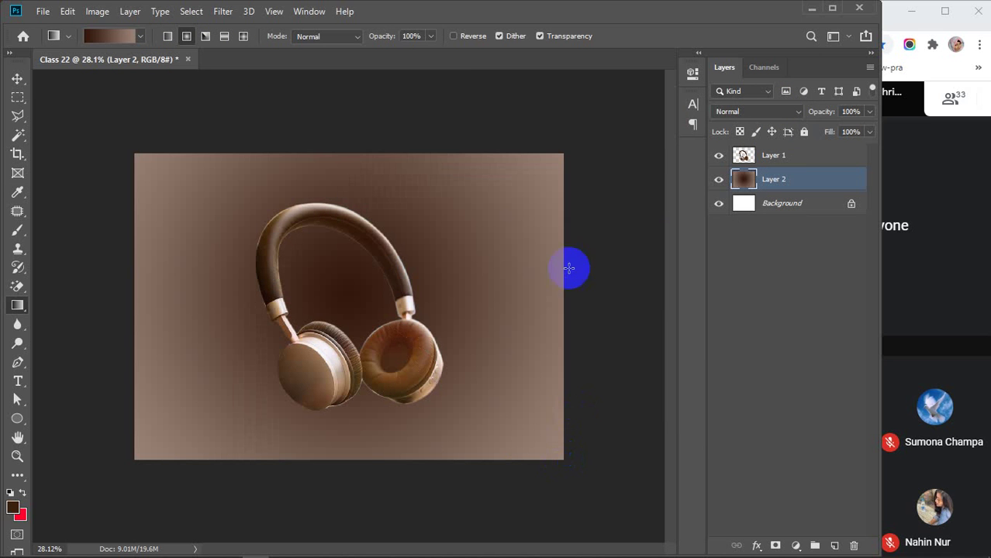
drag(562, 152, 366, 291)
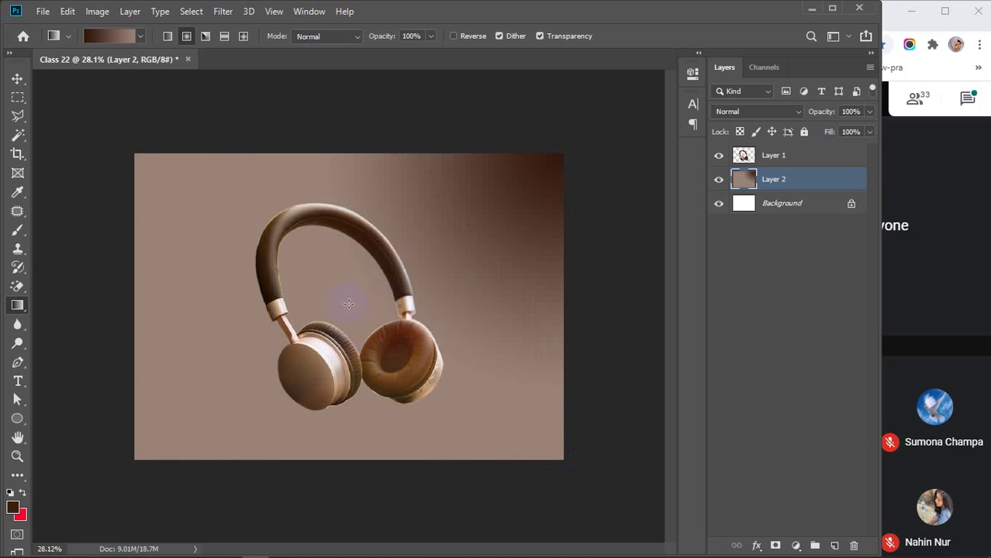
Reverse the gradient and redraw it radially on Layer 2 from the canvas centre out to the right edge
click(467, 38)
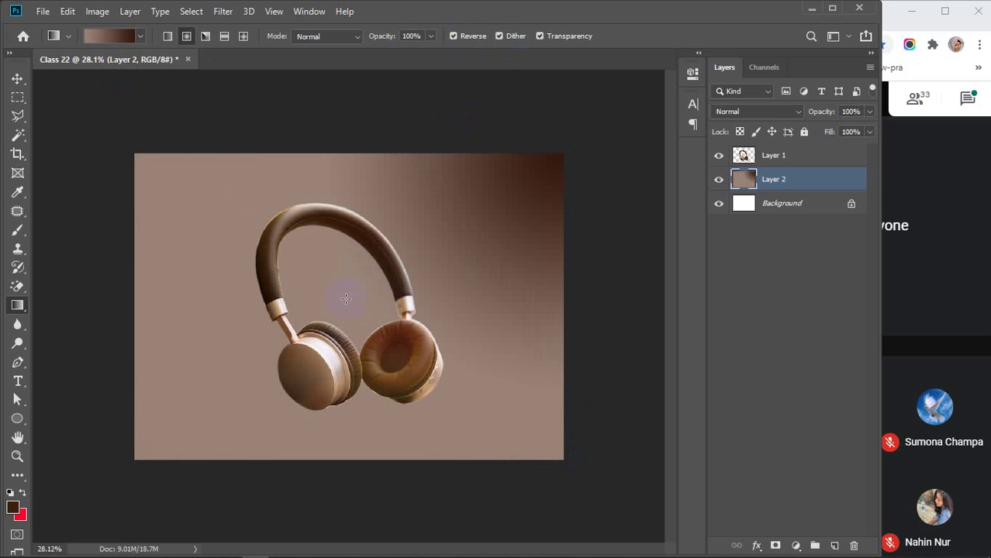
drag(349, 302, 577, 302)
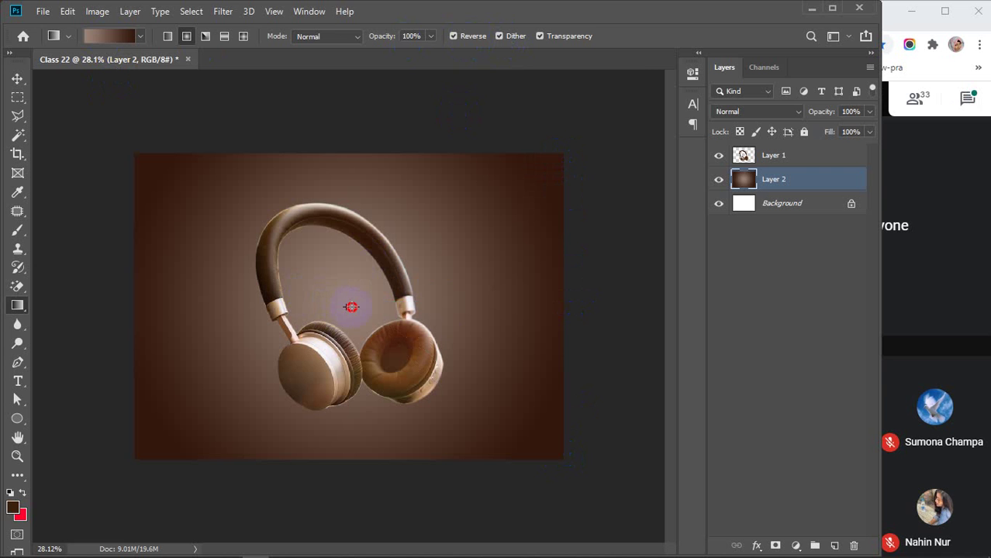
drag(346, 307, 565, 306)
drag(385, 299, 554, 311)
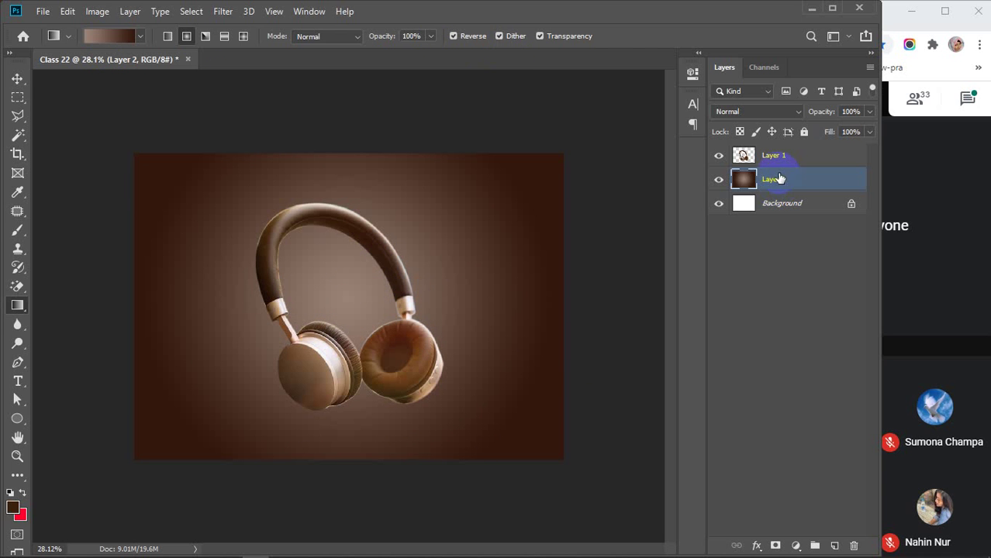
Move the headphones on Layer 1 to the left side of the canvas and deselect all layers
key(v)
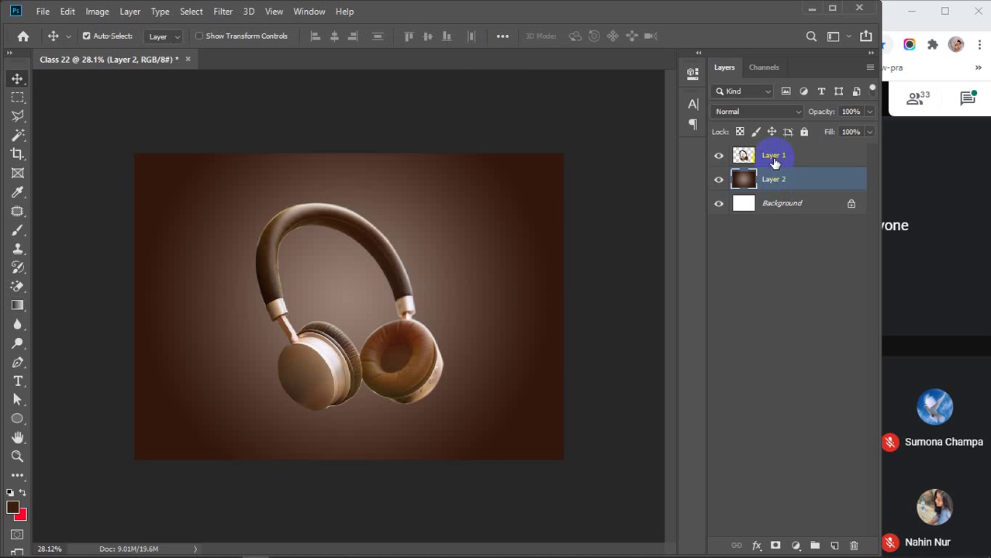
click(774, 159)
click(388, 266)
drag(387, 350, 342, 355)
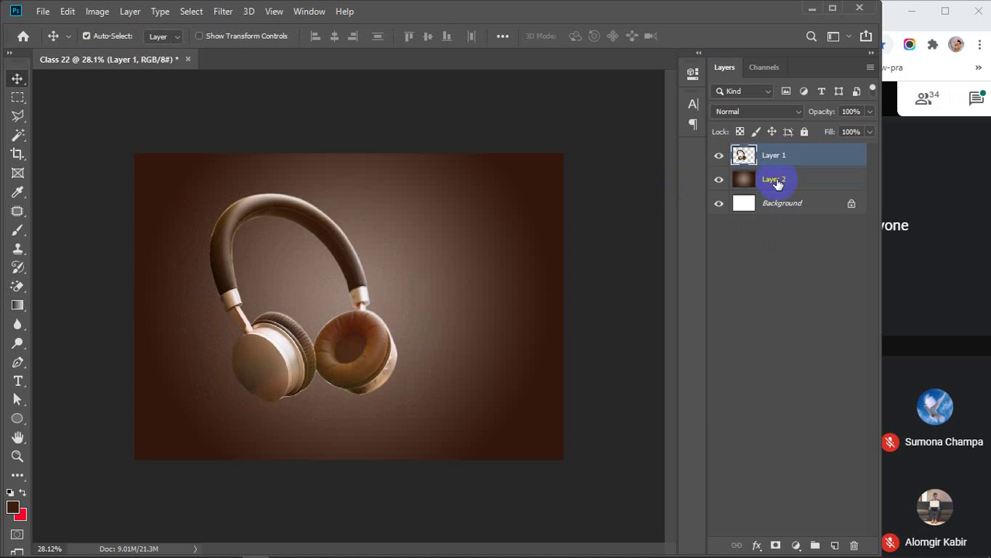
click(789, 314)
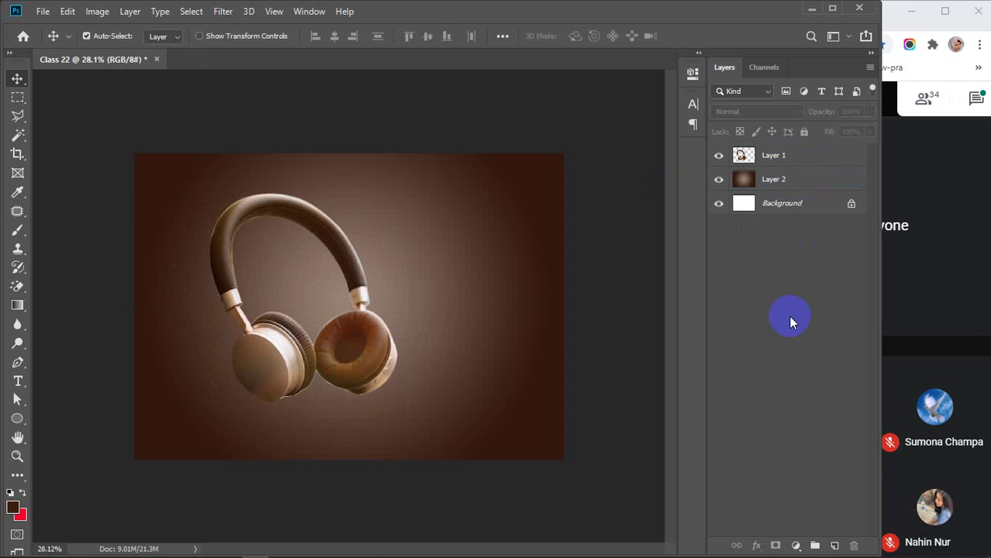
Draw a small dark brown square shape, about 39 by 39 px, to the right of the headband with the Rectangle tool
click(18, 381)
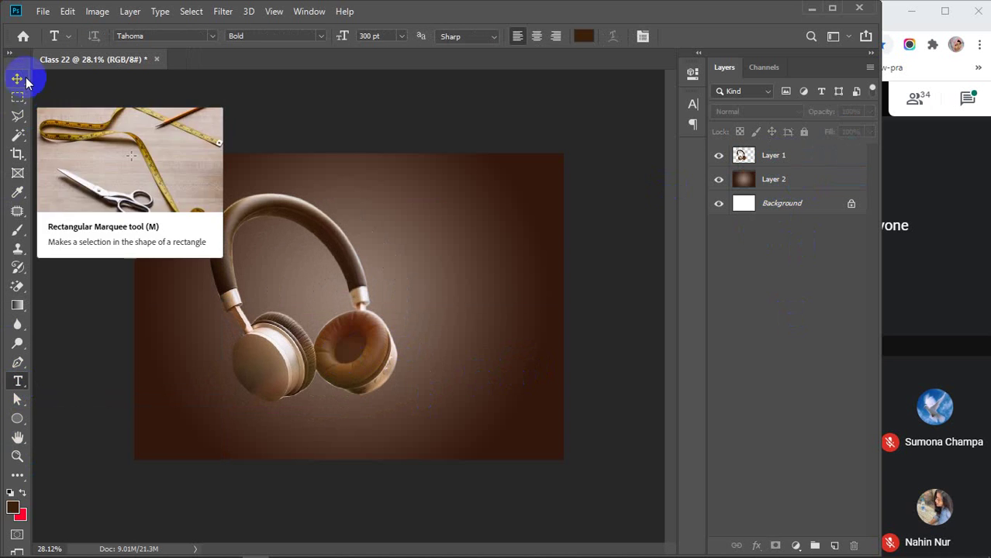
click(17, 419)
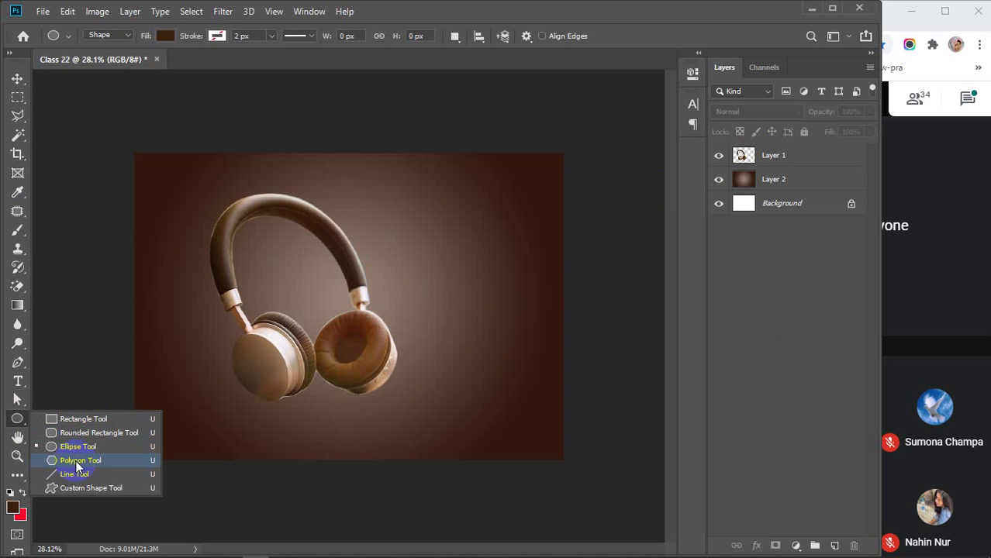
click(77, 419)
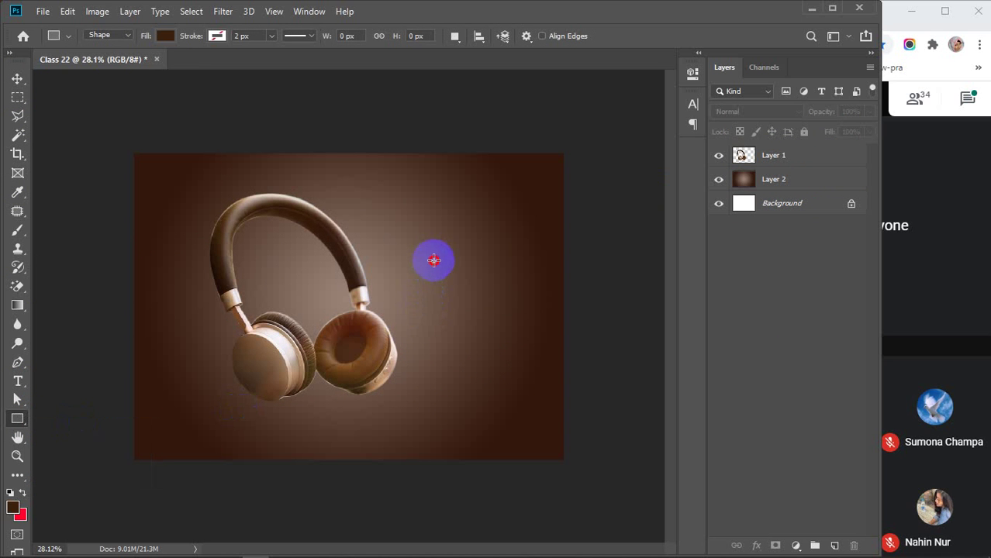
drag(434, 260, 439, 269)
scroll(438, 265, up, 5)
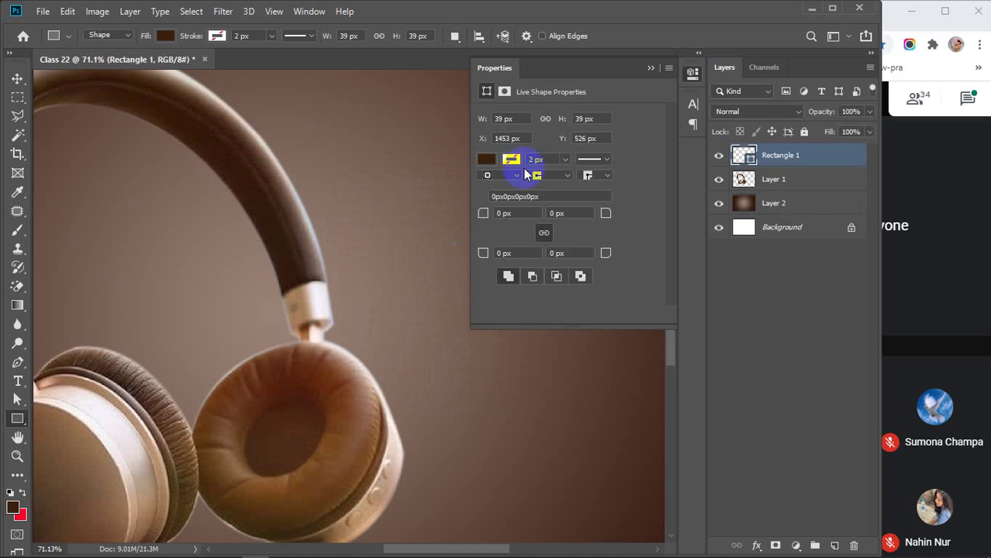
click(651, 69)
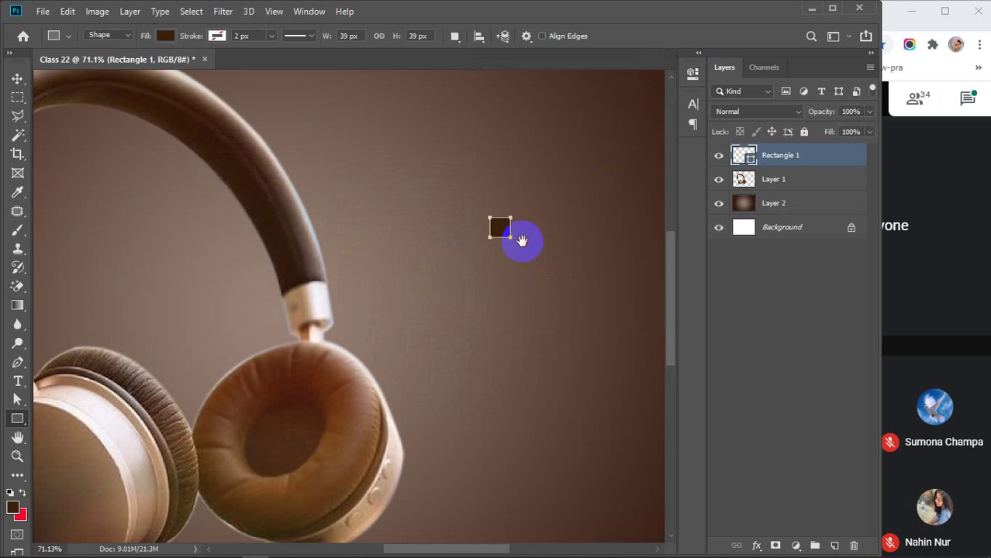
Scale the small square down to about 61.5% of its size, apply the transform and deselect all layers
drag(522, 236, 443, 290)
scroll(455, 288, up, 3)
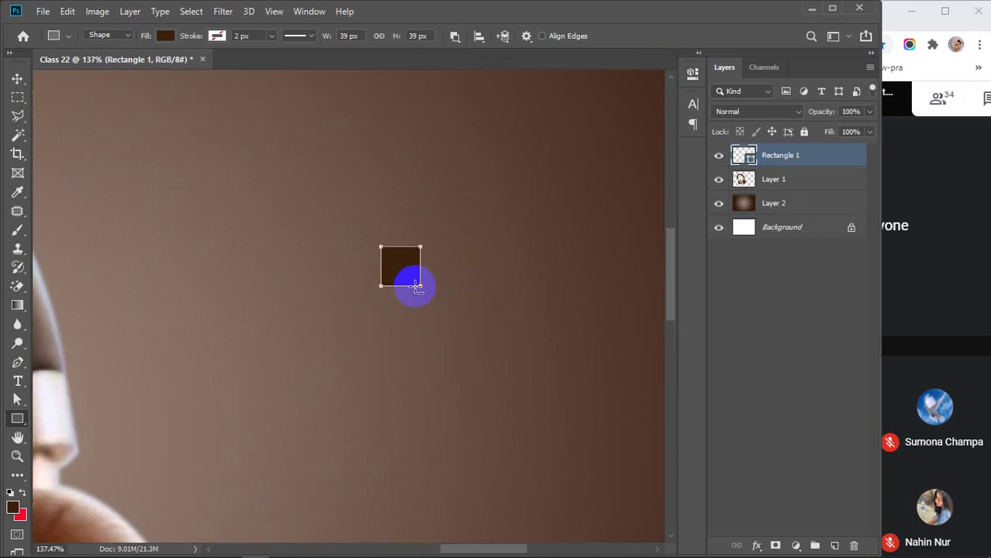
key(v)
key(ctrl+t)
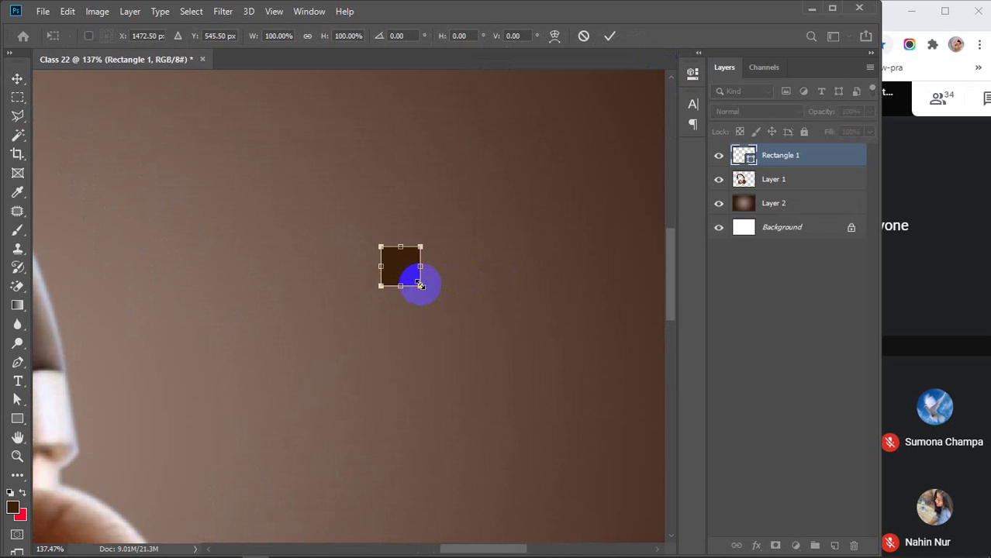
drag(419, 285, 401, 271)
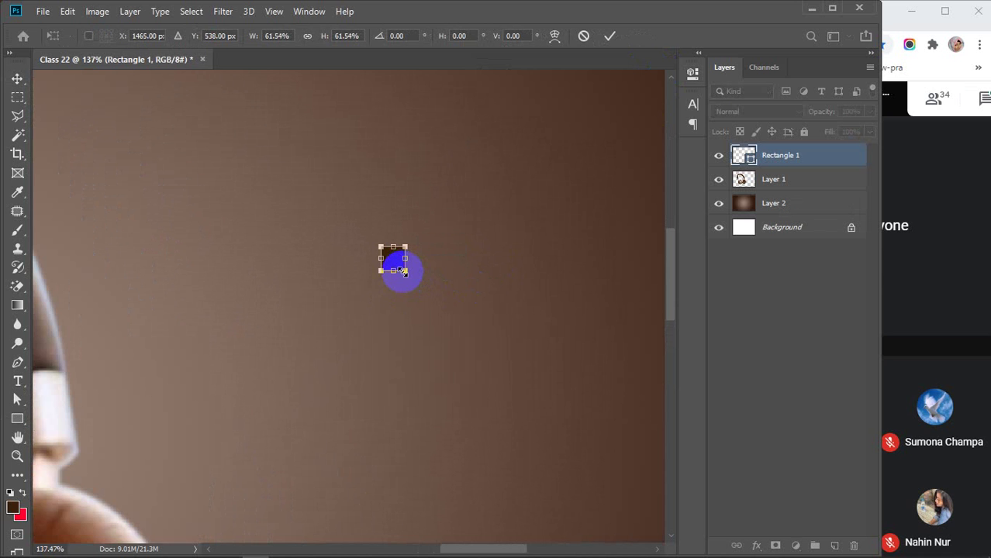
scroll(401, 272, down, 5)
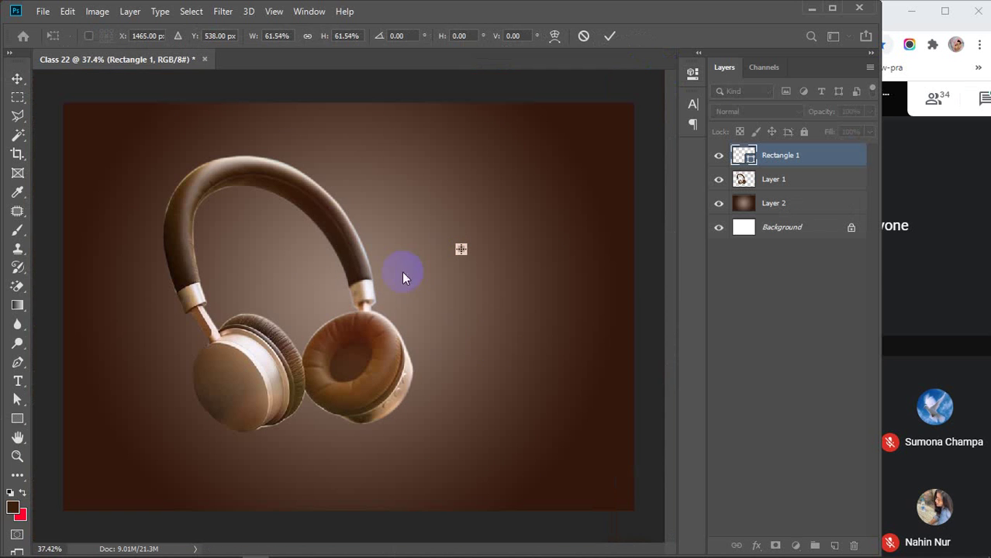
click(531, 347)
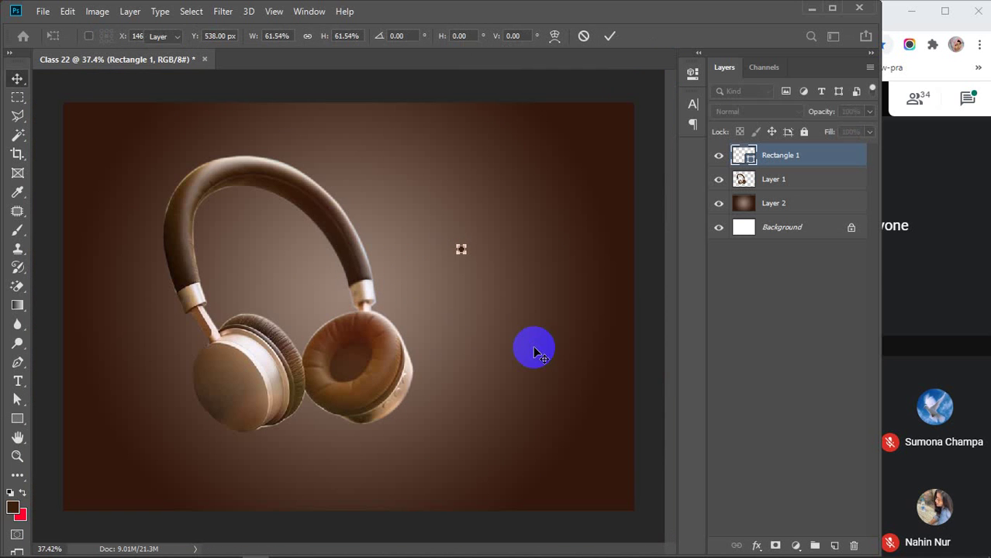
click(764, 358)
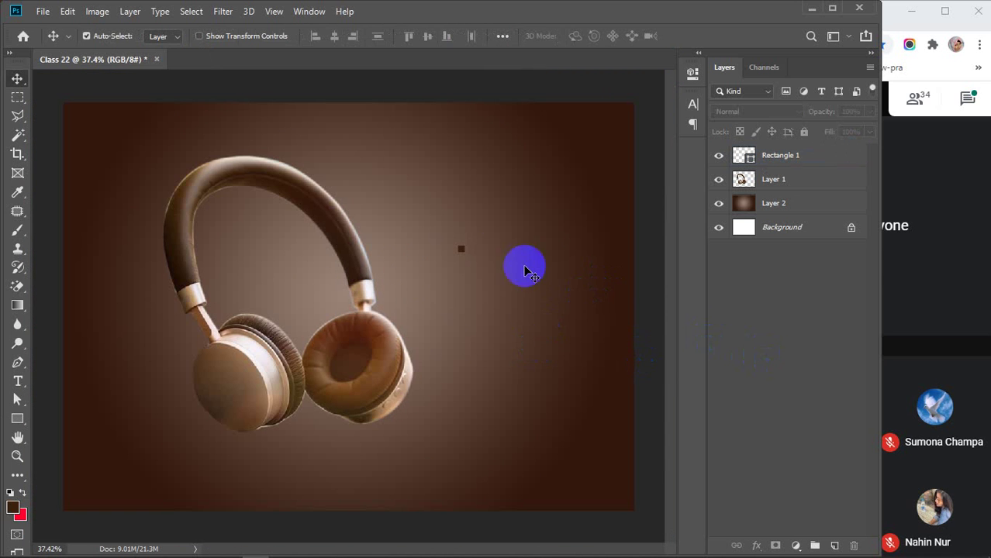
Recolour the small square to the light taupe a69585 sampled from the highlight along the headband
scroll(474, 238, up, 3)
drag(460, 291, 391, 314)
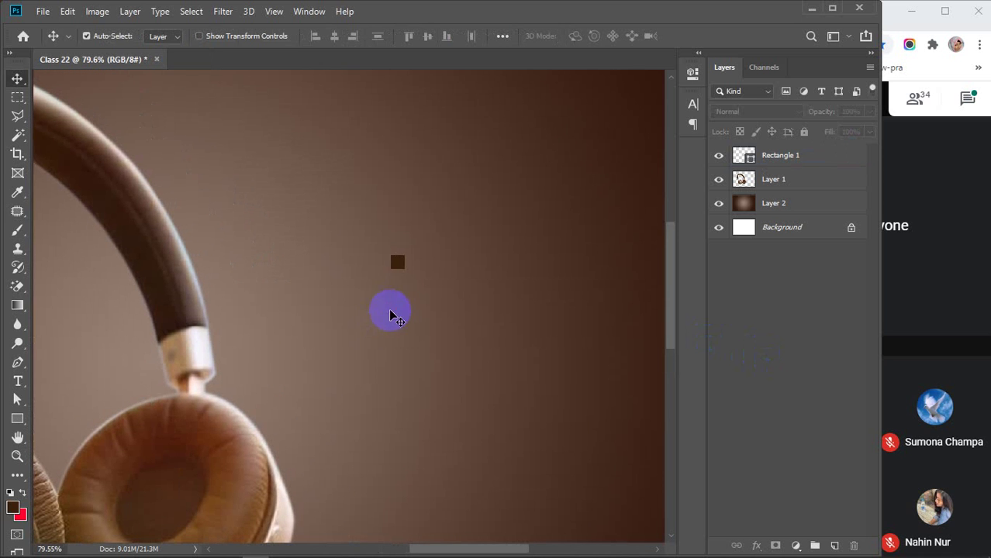
click(398, 265)
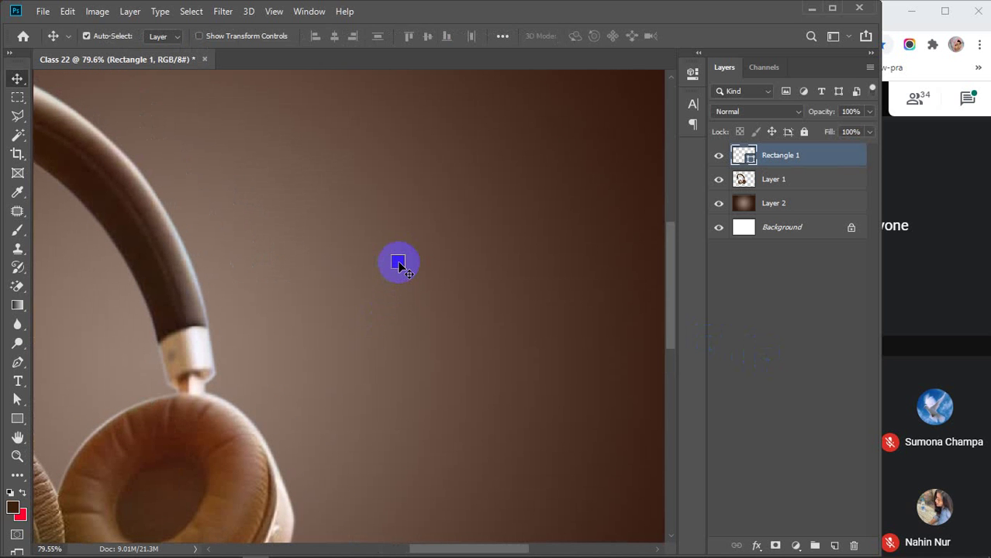
click(776, 159)
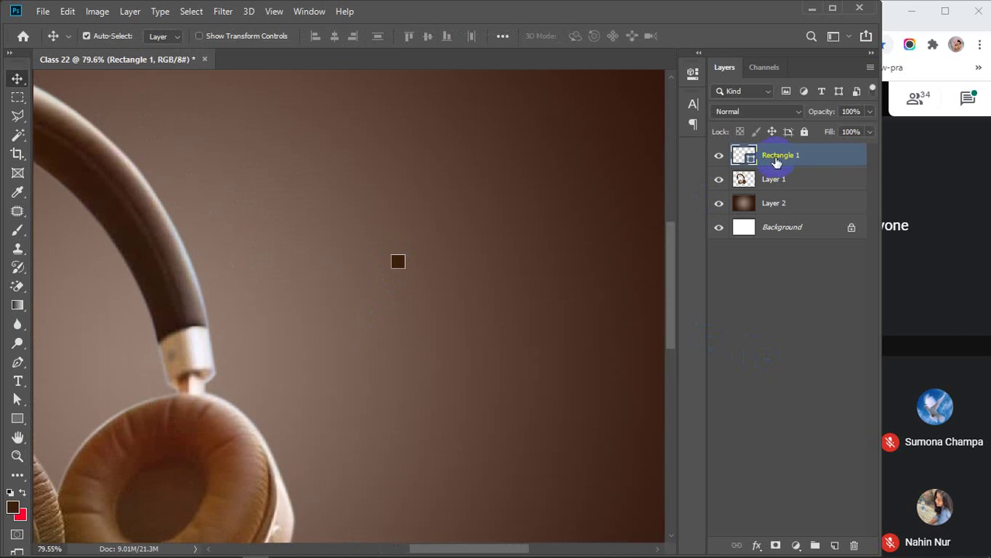
double_click(744, 155)
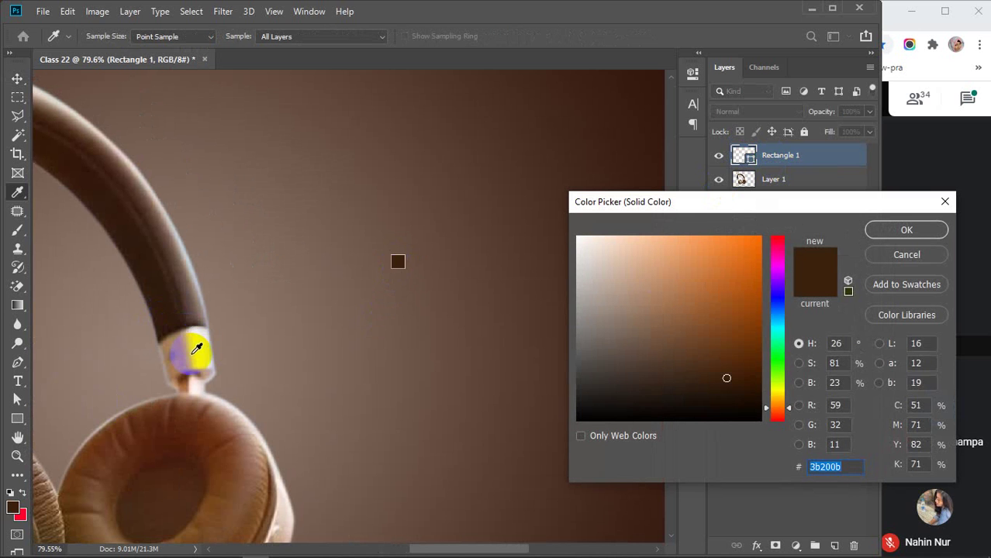
click(193, 354)
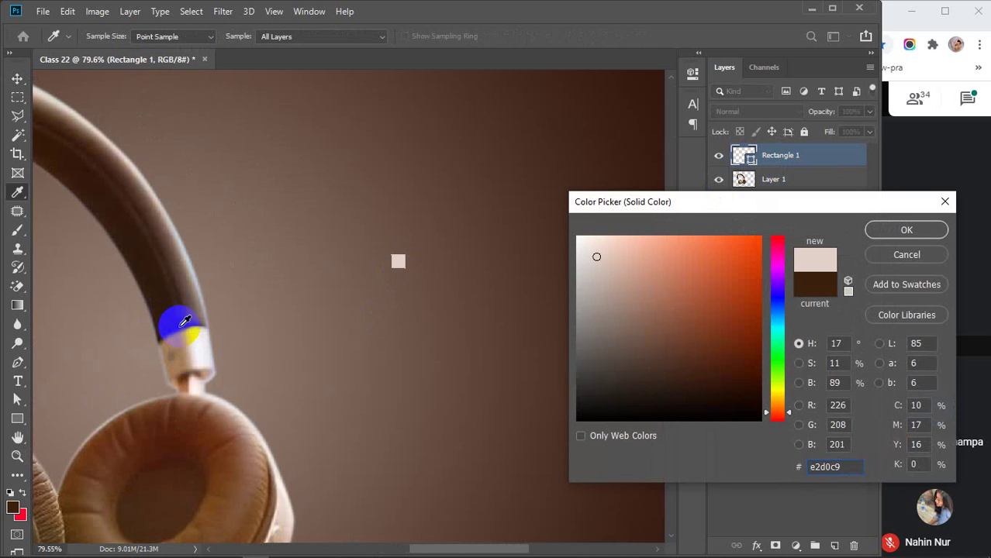
click(81, 129)
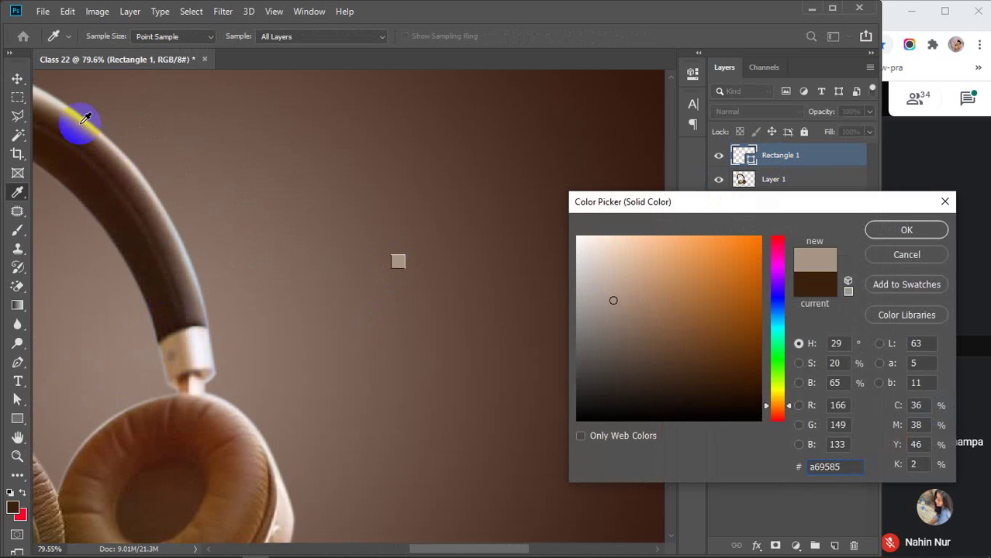
click(874, 229)
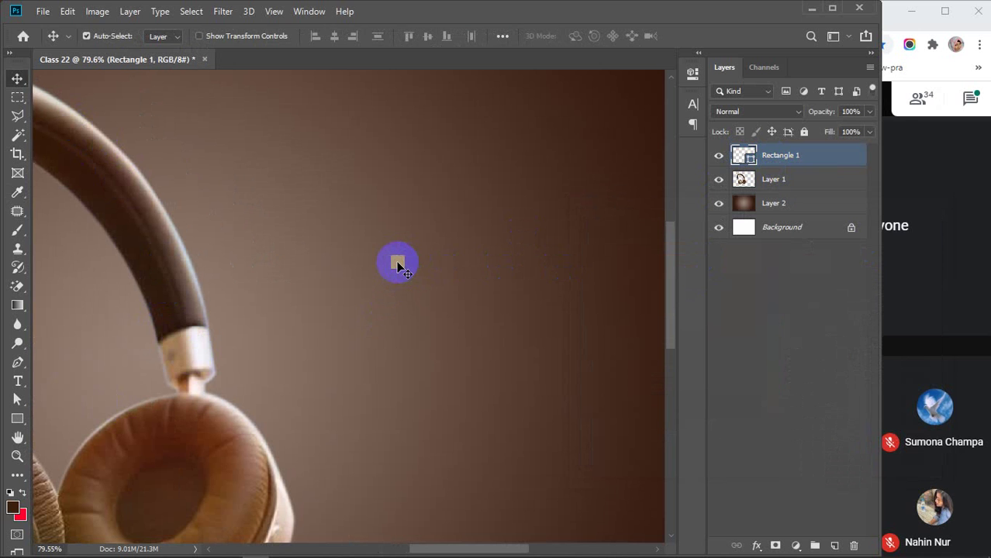
Duplicate the square to the right into an evenly spaced row of five and merge the squares into one layer
drag(397, 266, 419, 264)
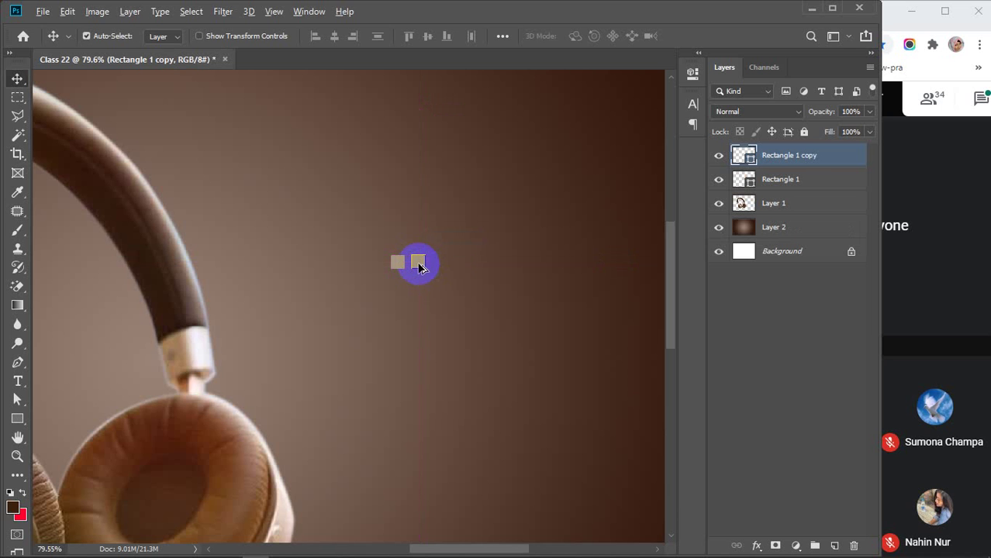
drag(418, 267, 482, 272)
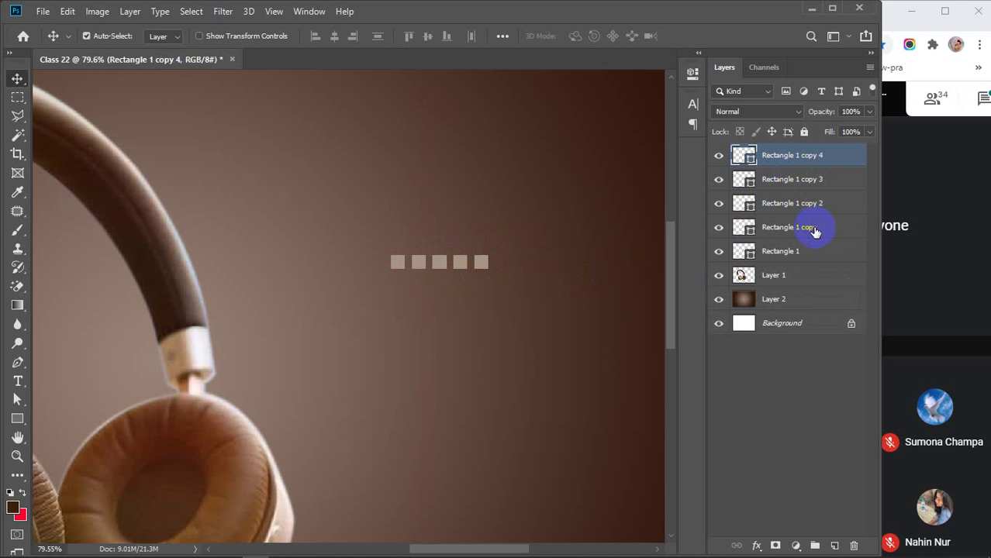
shift+click(799, 256)
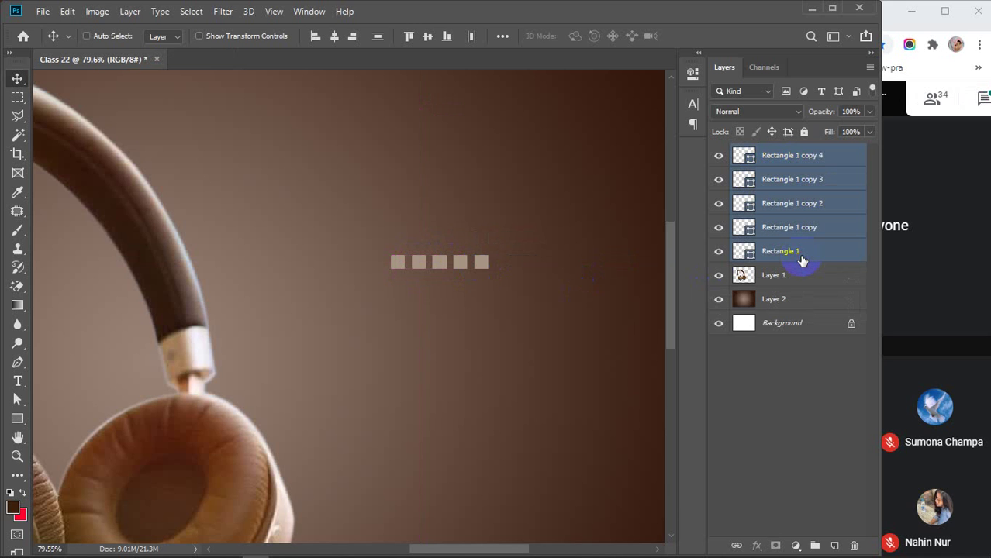
key(ctrl+e)
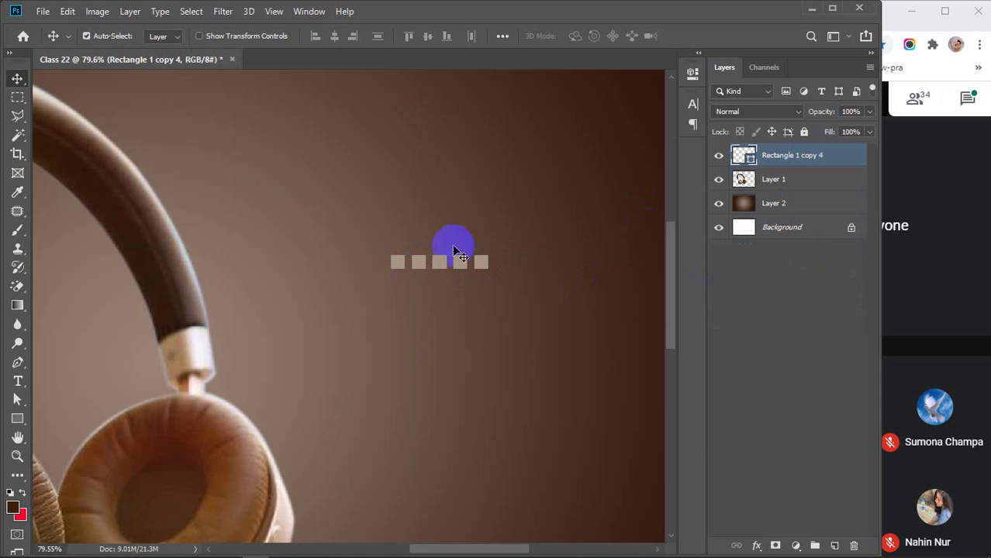
Duplicate the row of squares downward into a grid of eight rows and merge all the row layers into one
drag(460, 276, 464, 345)
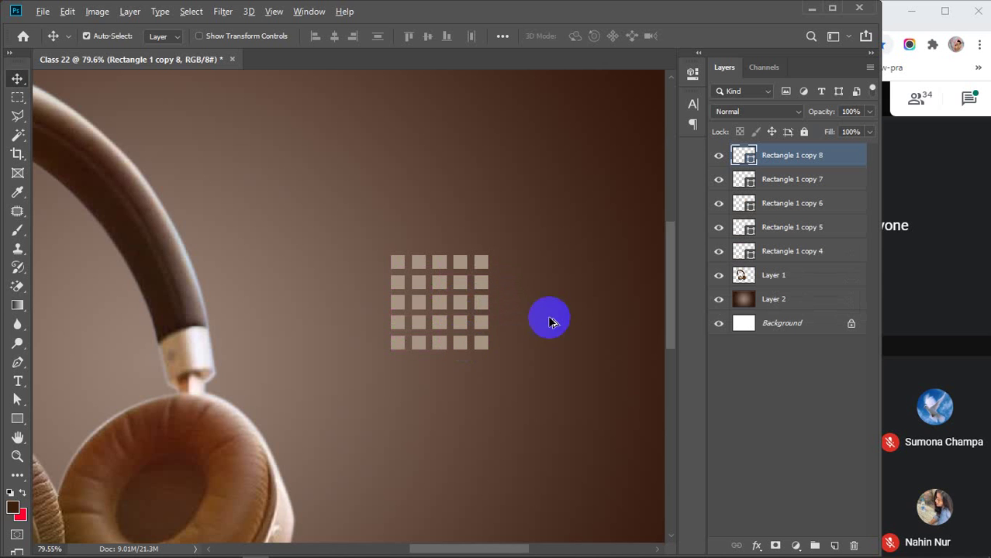
shift+click(807, 203)
drag(477, 338, 481, 405)
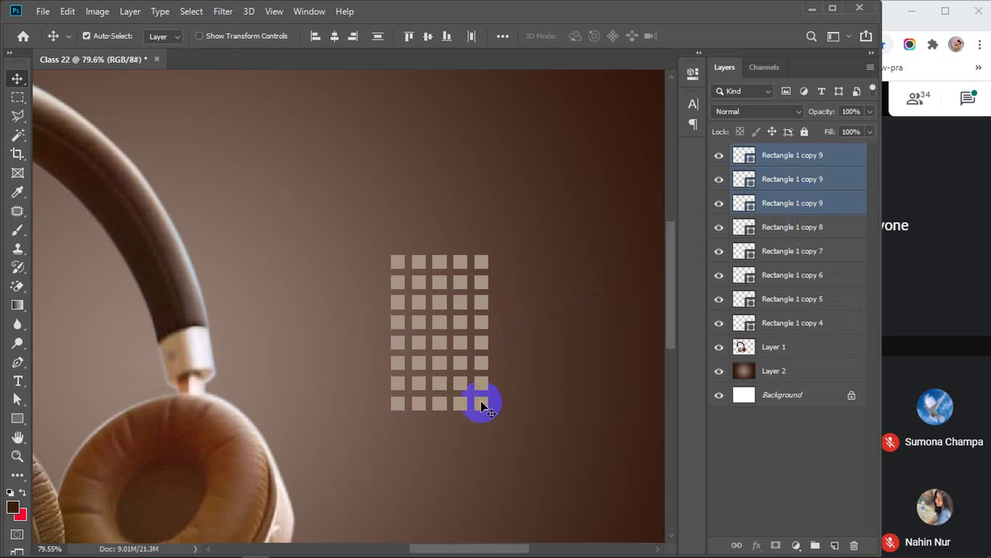
shift+click(810, 321)
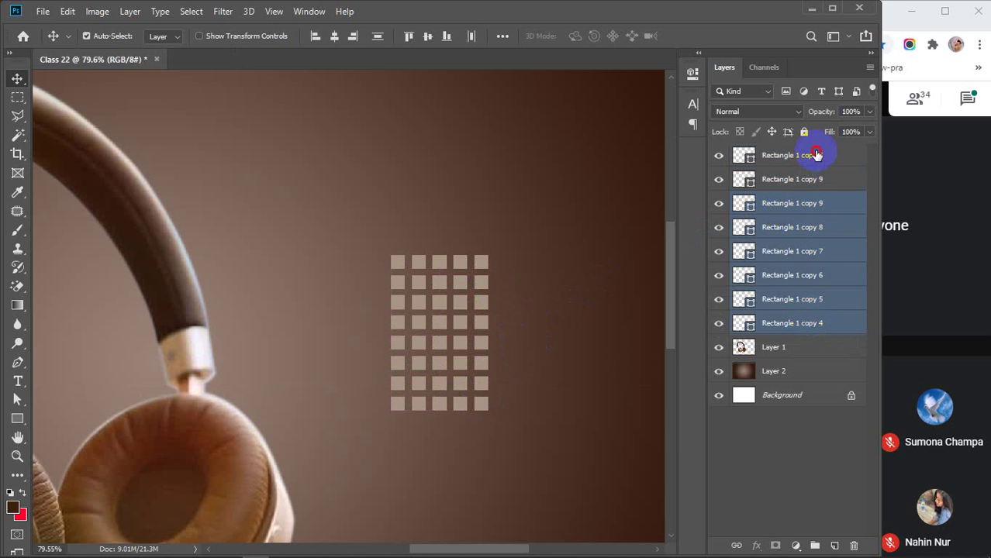
click(812, 155)
shift+click(819, 324)
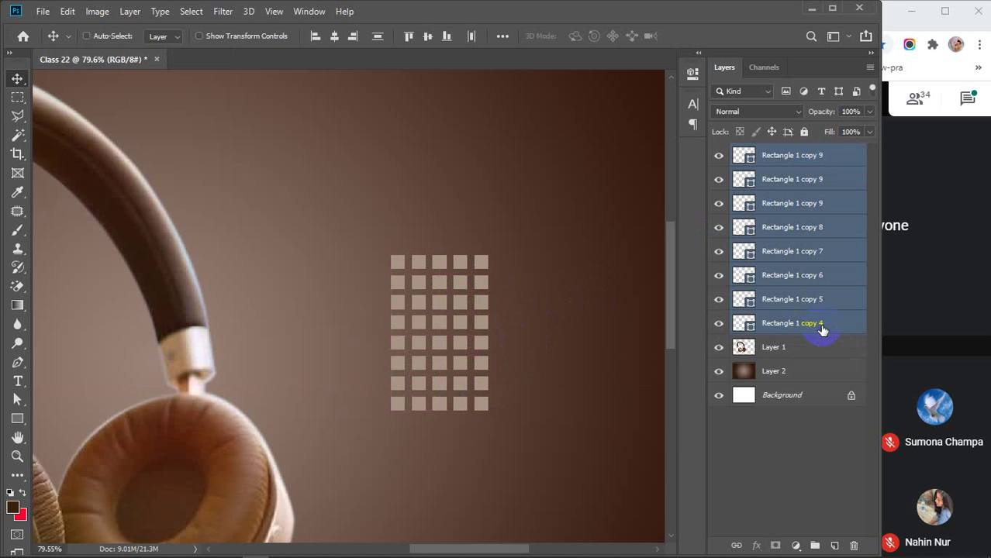
key(ctrl+e)
key(ctrl+0)
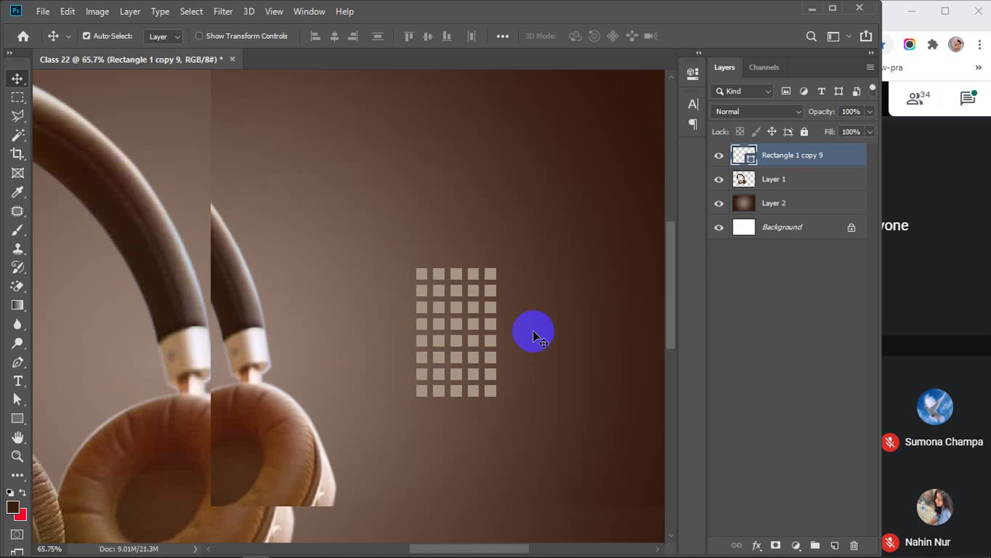
Move the grid of squares to the lower-right area of the canvas and rotate it by -90°
scroll(532, 329, down, 1)
drag(482, 315, 555, 451)
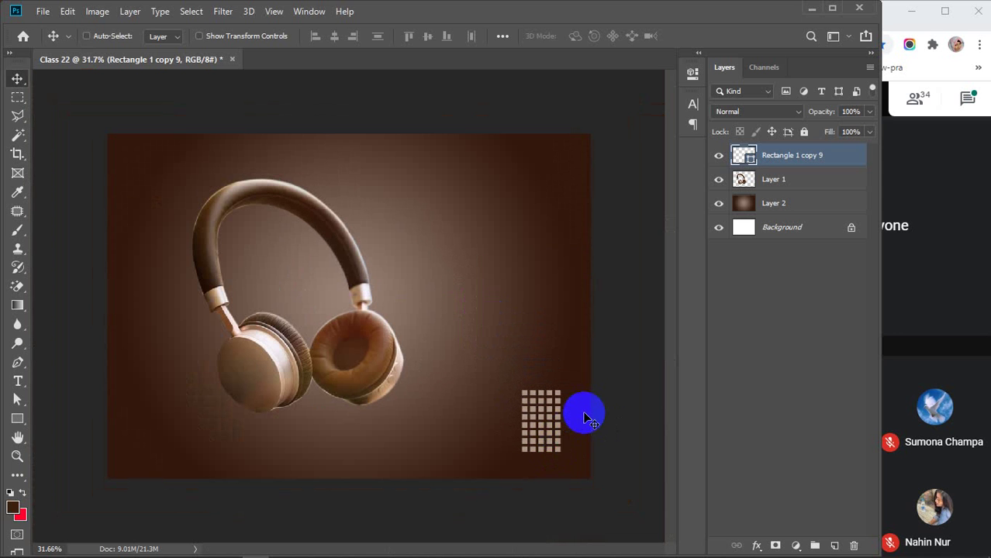
key(ctrl+t)
drag(509, 386, 487, 463)
Lower the rotated grid toward the canvas's lower-right corner, scale it down by about a third, apply the transform and deselect
scroll(562, 425, up, 5)
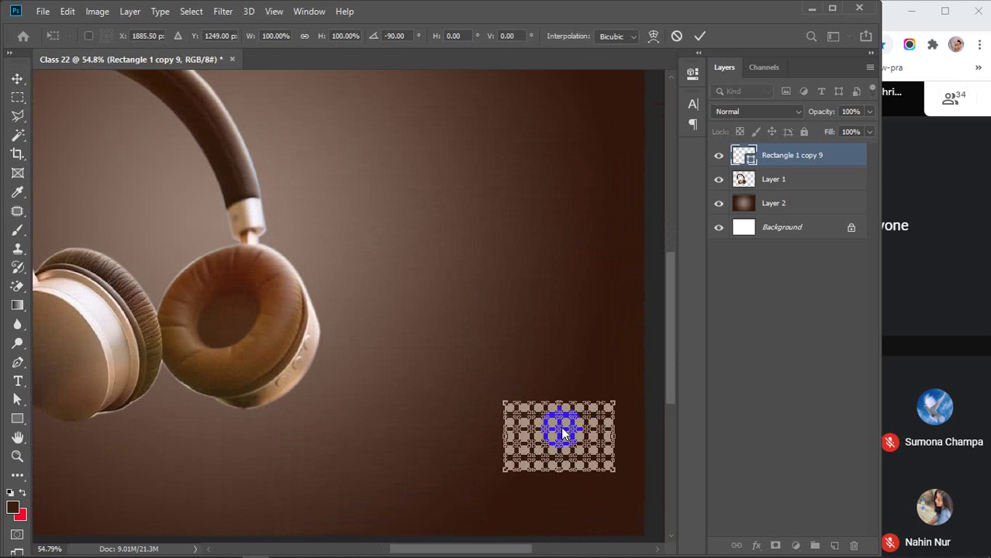
drag(544, 399, 398, 349)
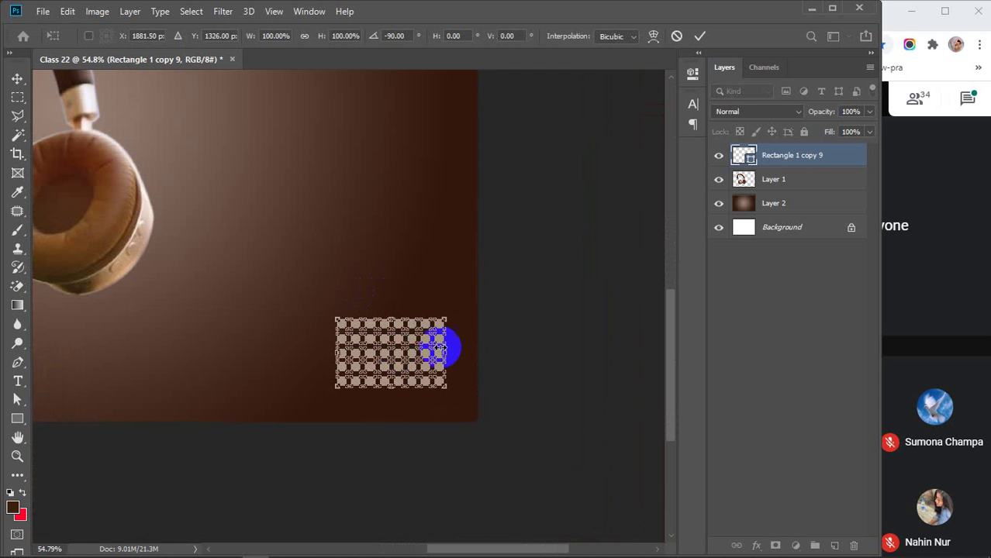
drag(444, 320, 427, 331)
click(699, 35)
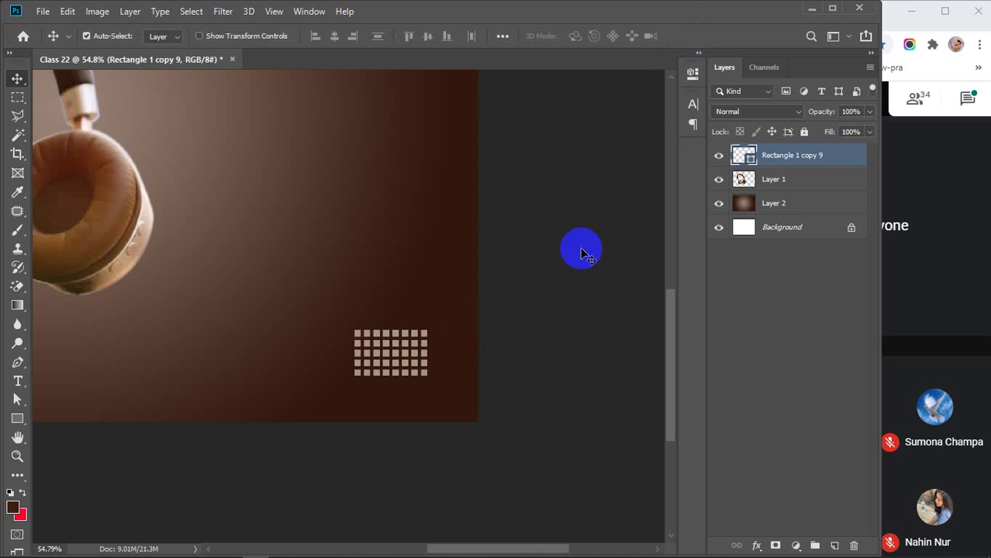
click(581, 249)
scroll(583, 252, down, 2)
scroll(583, 253, down, 1)
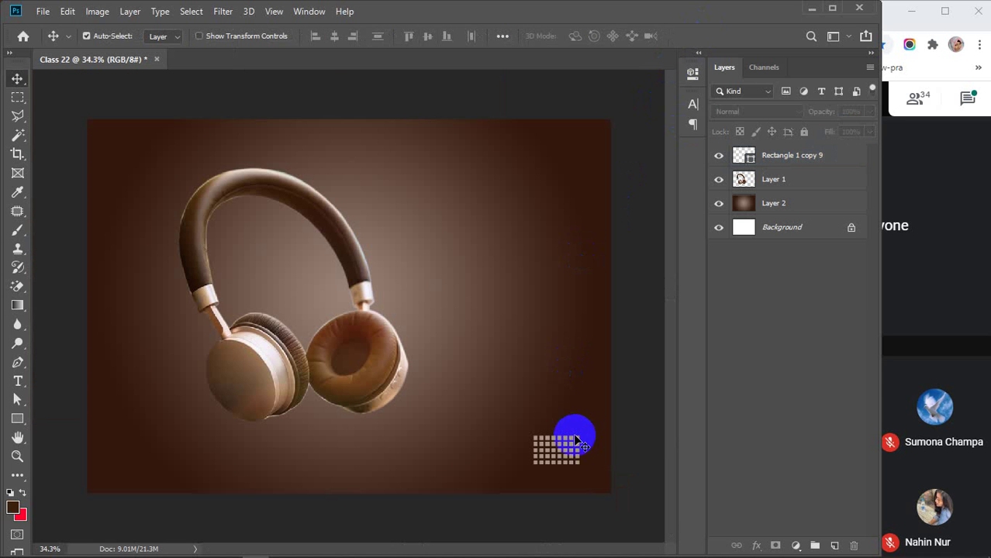
Shift the grid closer to the canvas's lower-right corner and place a copy of it in the upper-left corner
drag(568, 445, 489, 353)
key(ctrl+z)
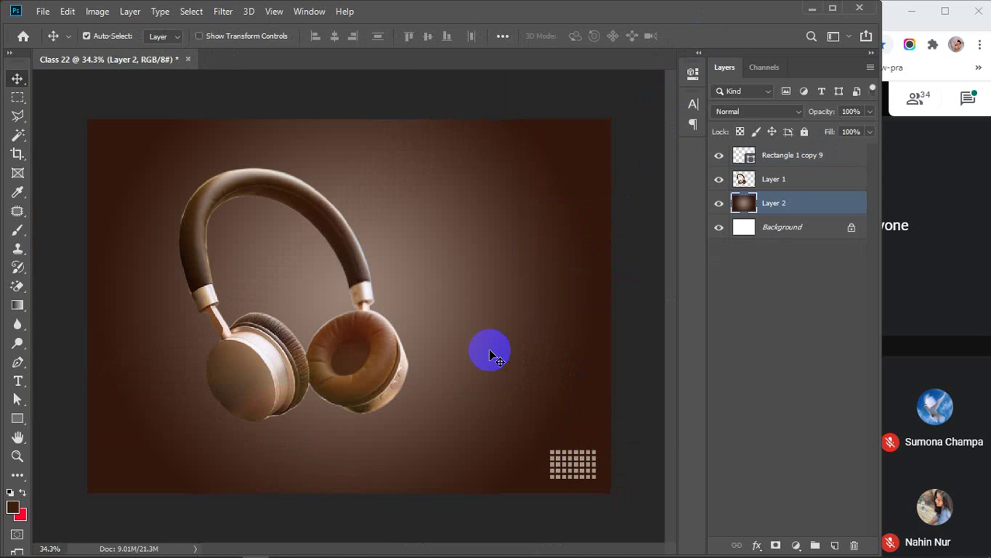
click(586, 472)
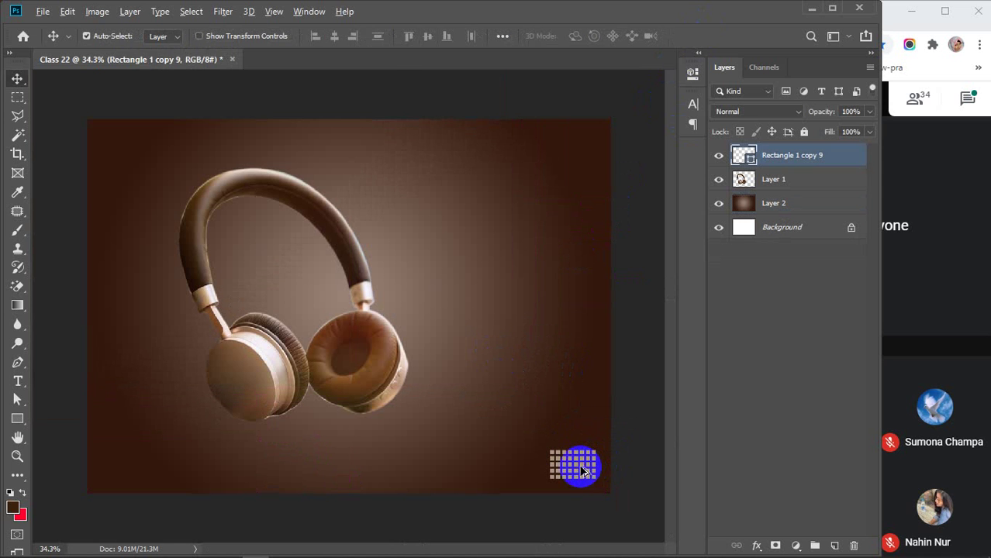
drag(585, 472, 133, 152)
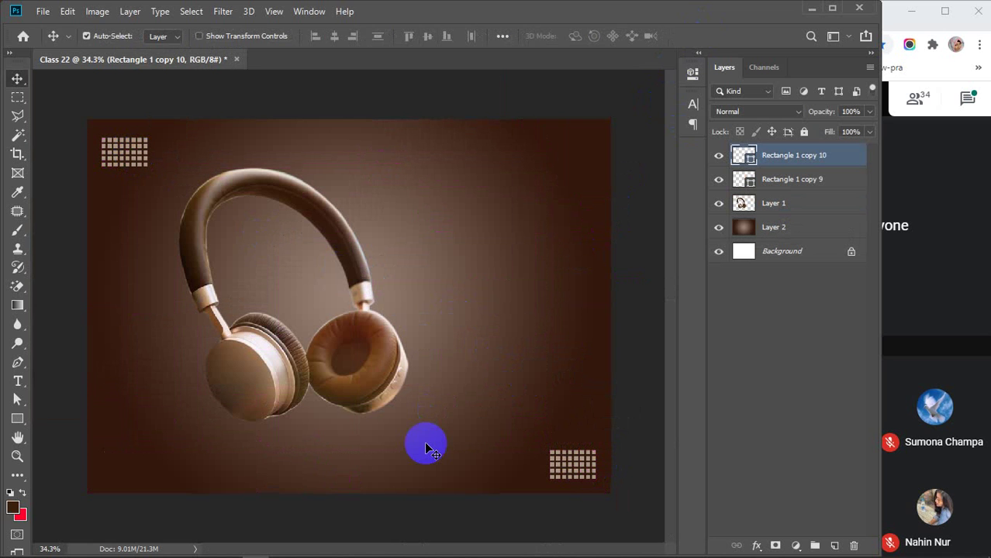
click(413, 517)
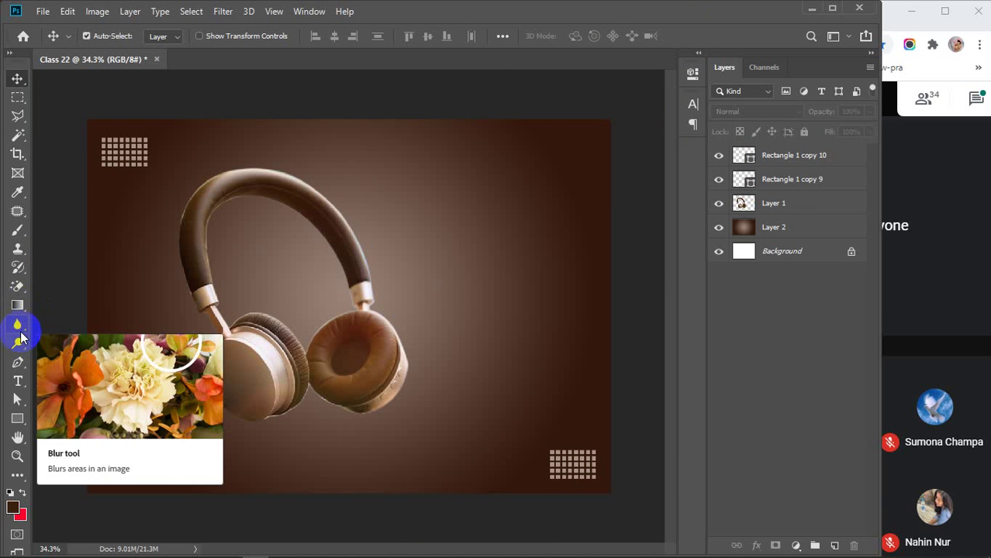
Draw a dark brown rectangle about 880 by 181 px from the canvas's right edge toward the headband
click(17, 419)
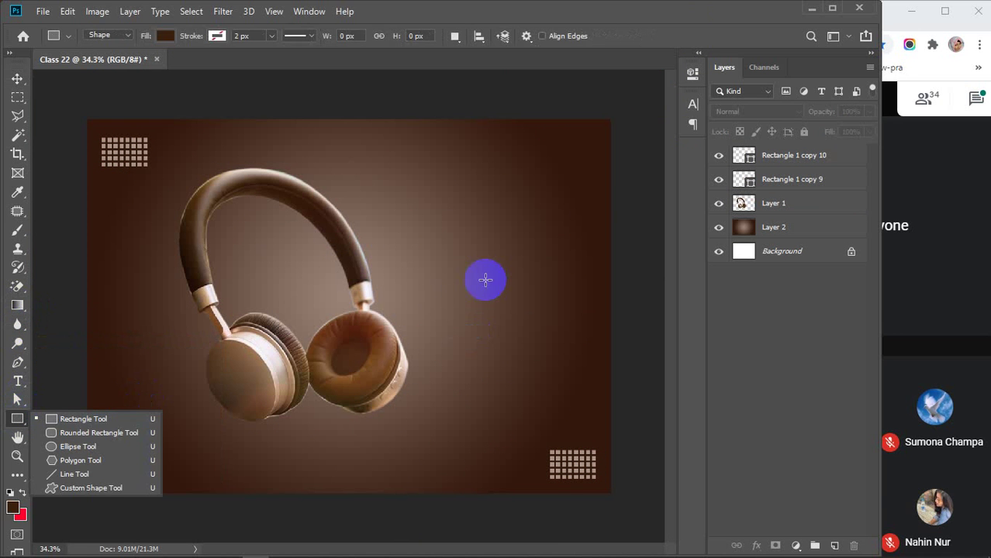
drag(610, 192, 391, 238)
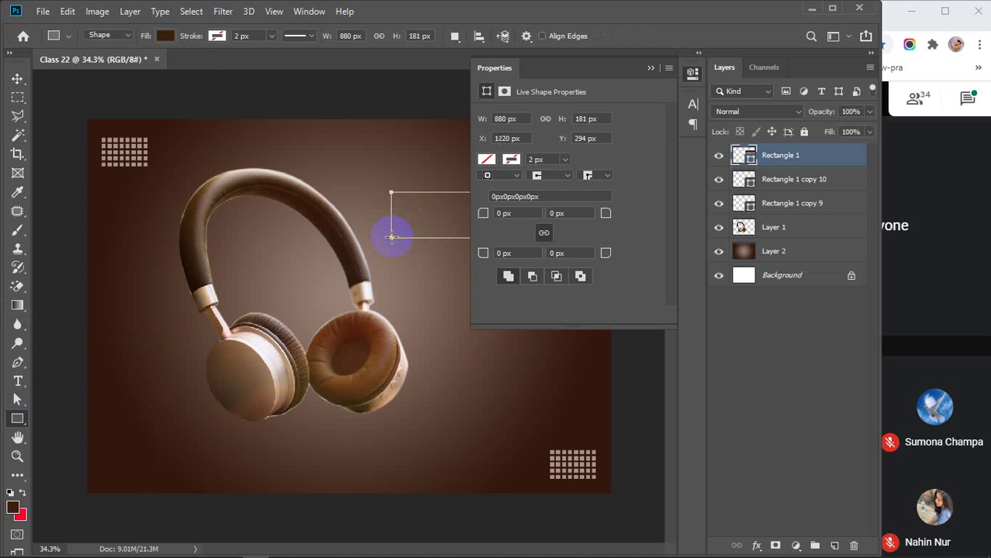
click(653, 69)
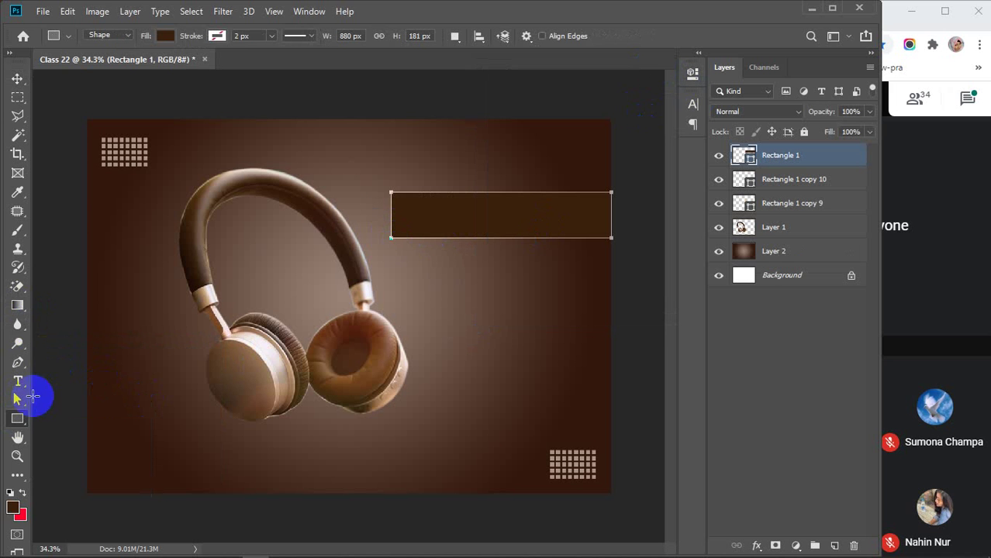
Pull the dark brown rectangle's upper-left corner toward the headband, giving it a slanted end and a width of about 1020 px
drag(17, 397, 81, 410)
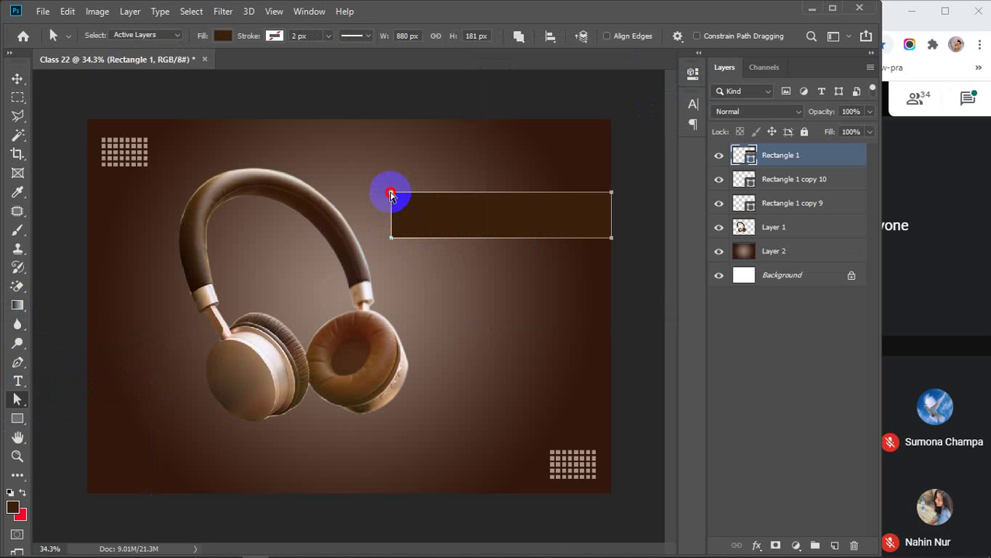
drag(391, 194, 370, 192)
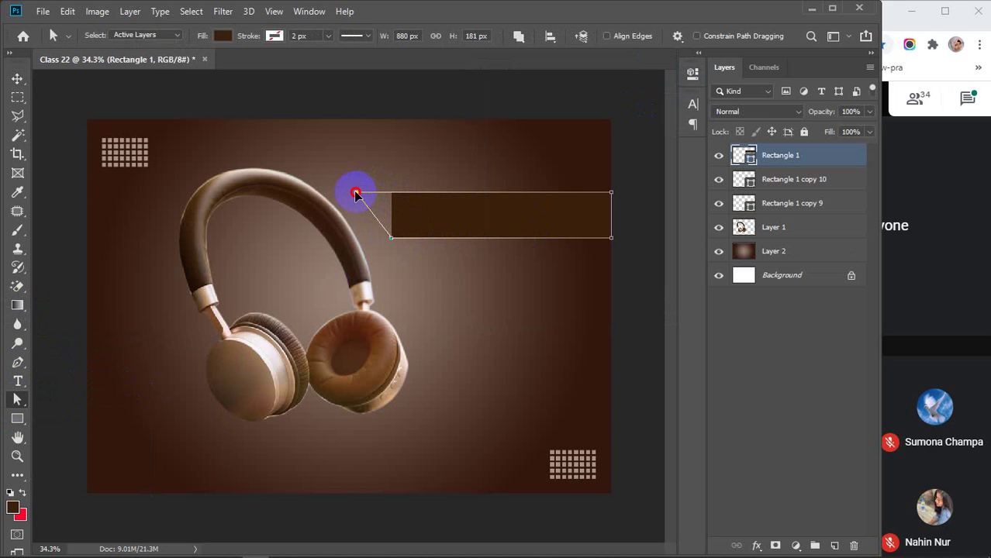
drag(355, 194, 357, 196)
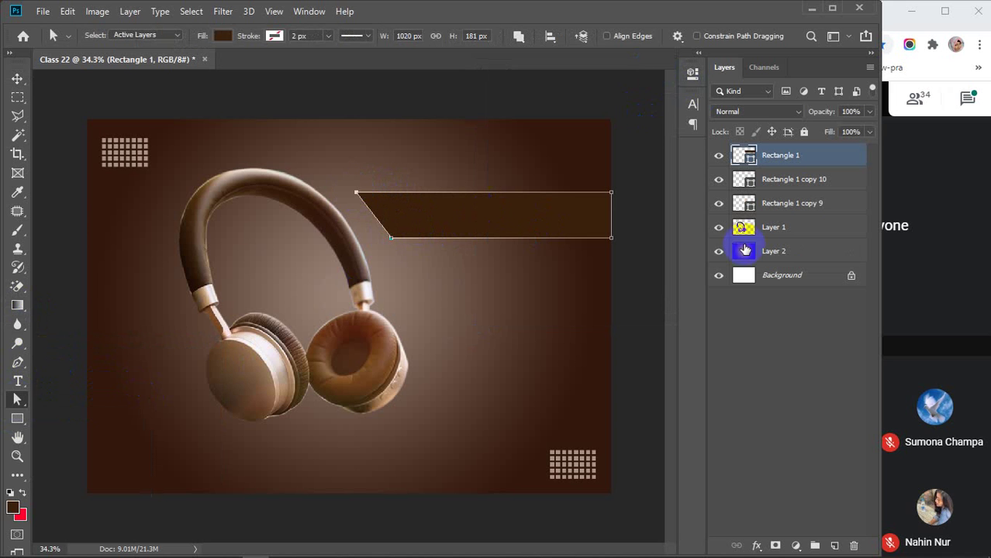
Sample a medium brown from the background gradient beside the ear cup as the foreground color
key(i)
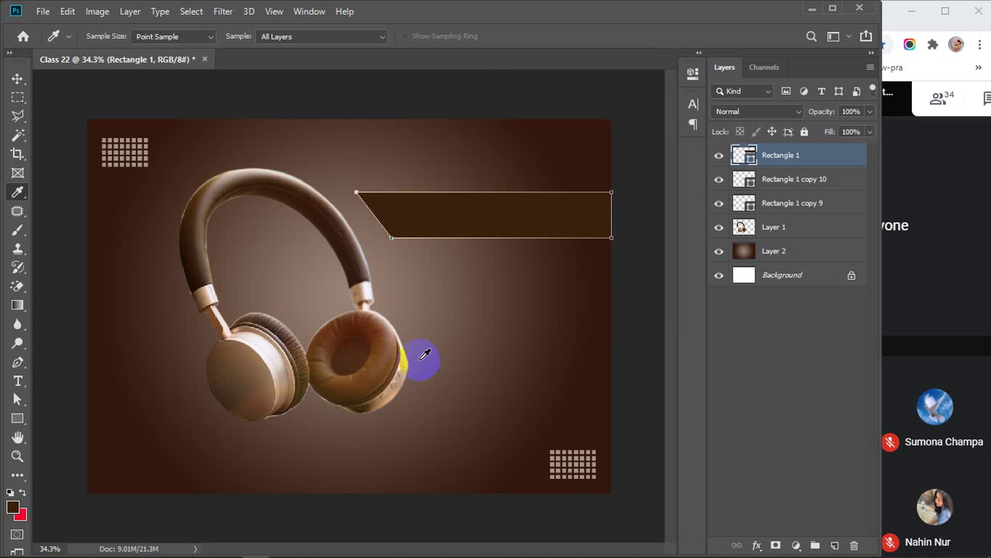
click(439, 306)
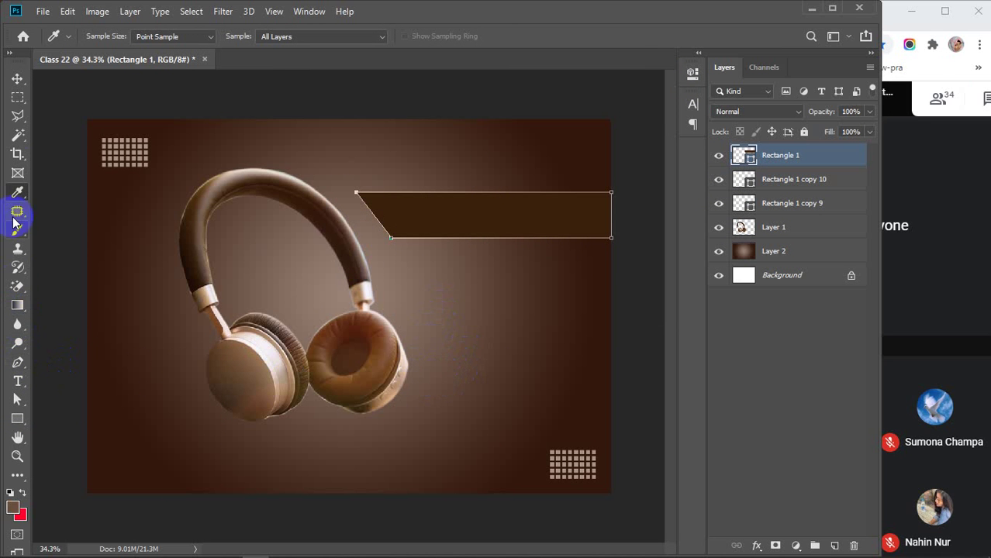
click(17, 79)
click(645, 313)
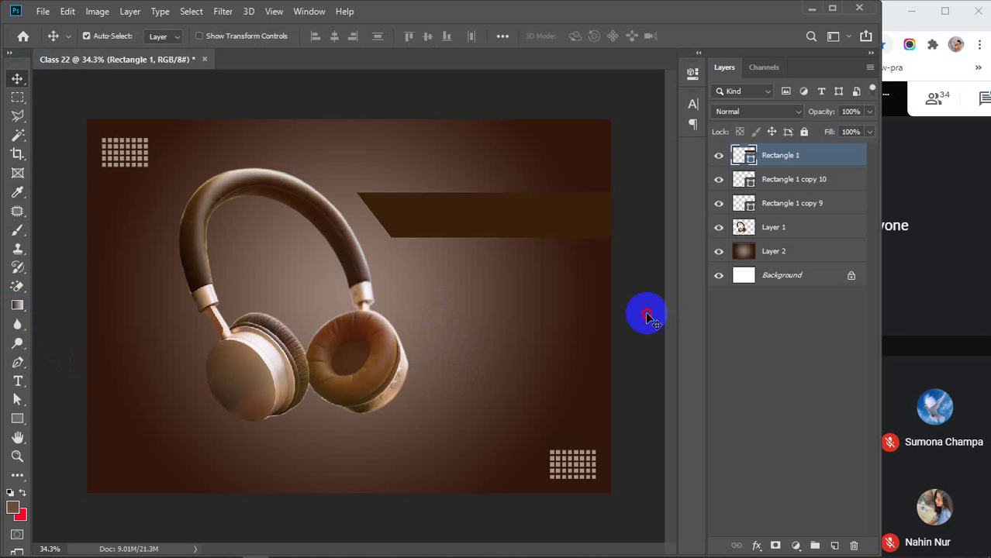
Recolor the slanted strip with the near-white highlight #f5eff3 sampled from the headphones
click(516, 224)
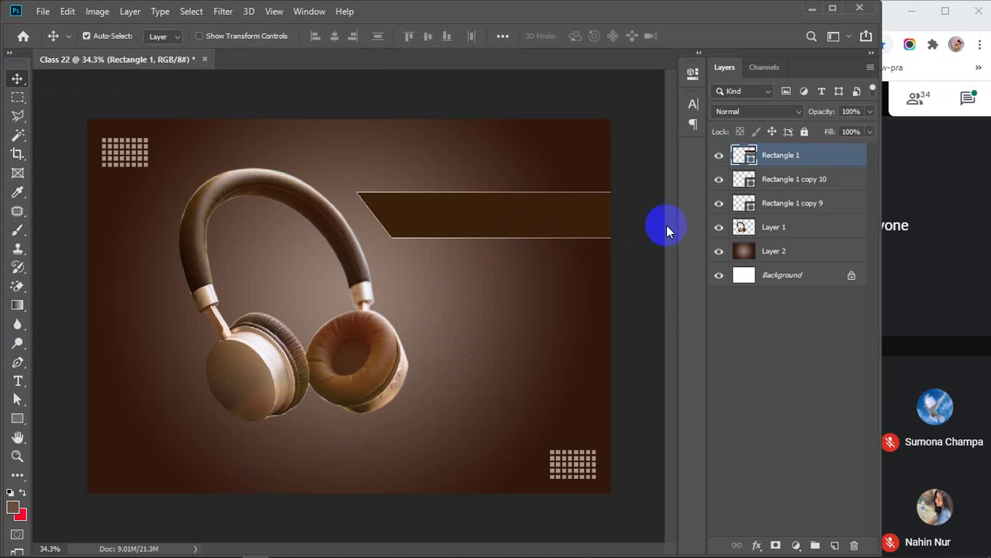
click(745, 155)
double_click(745, 155)
drag(332, 332, 358, 321)
click(249, 349)
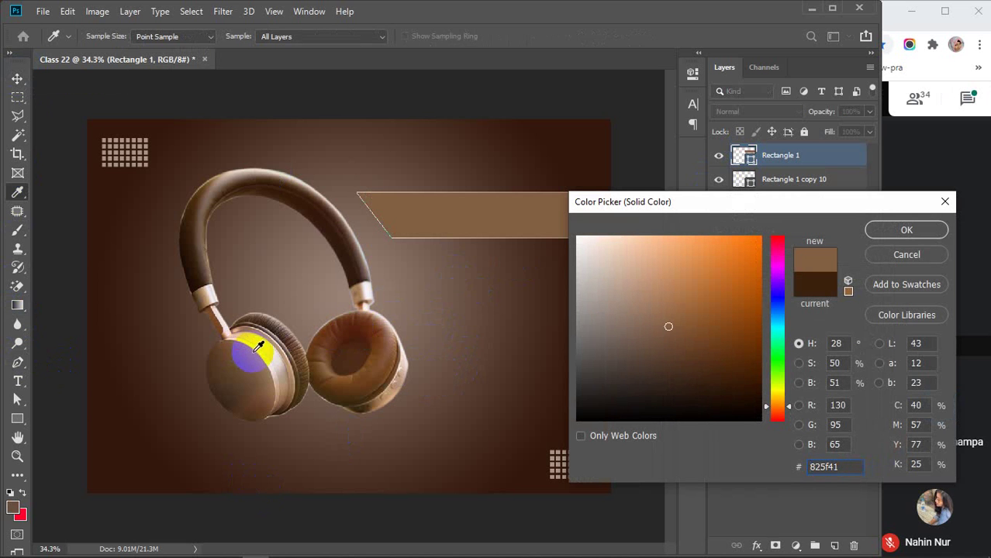
click(265, 348)
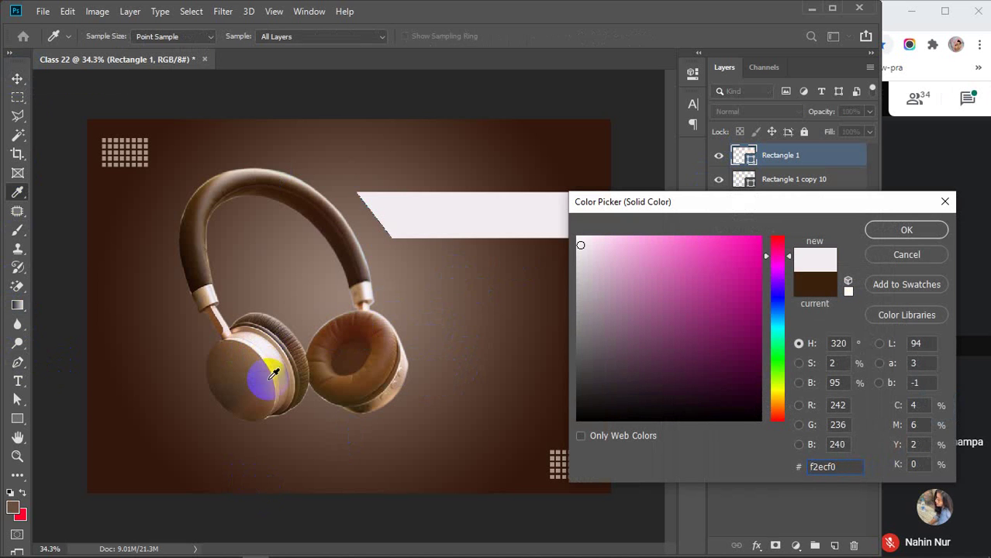
click(275, 361)
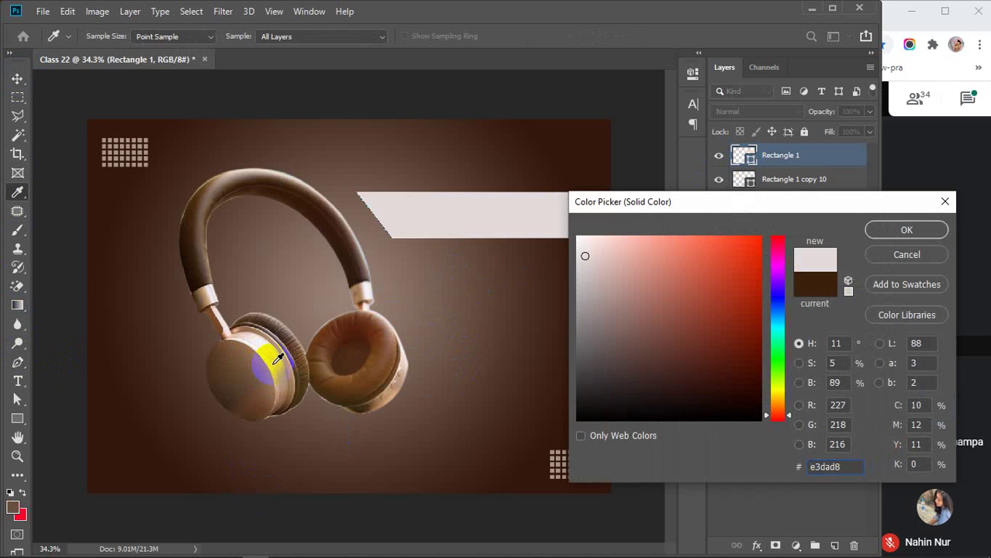
click(222, 166)
click(265, 351)
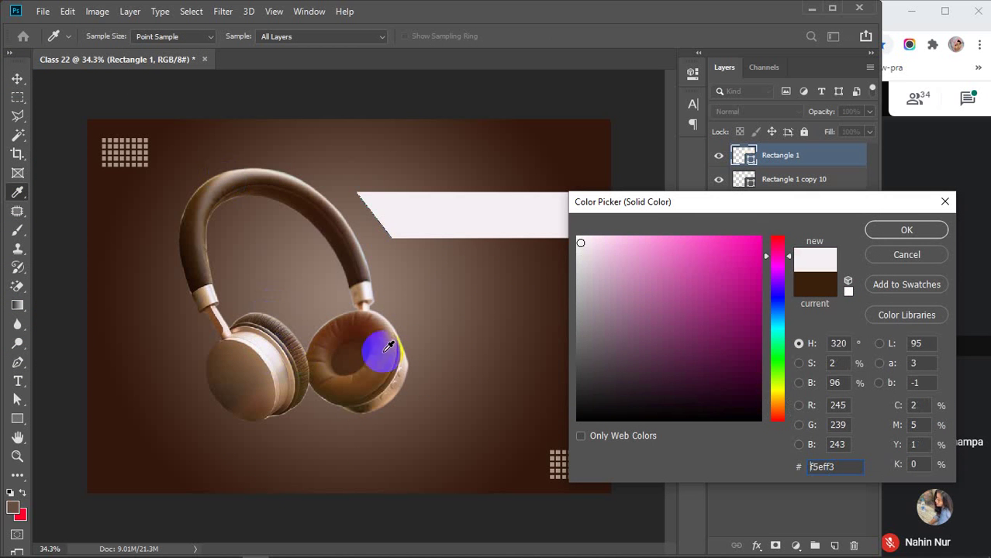
click(878, 232)
click(558, 319)
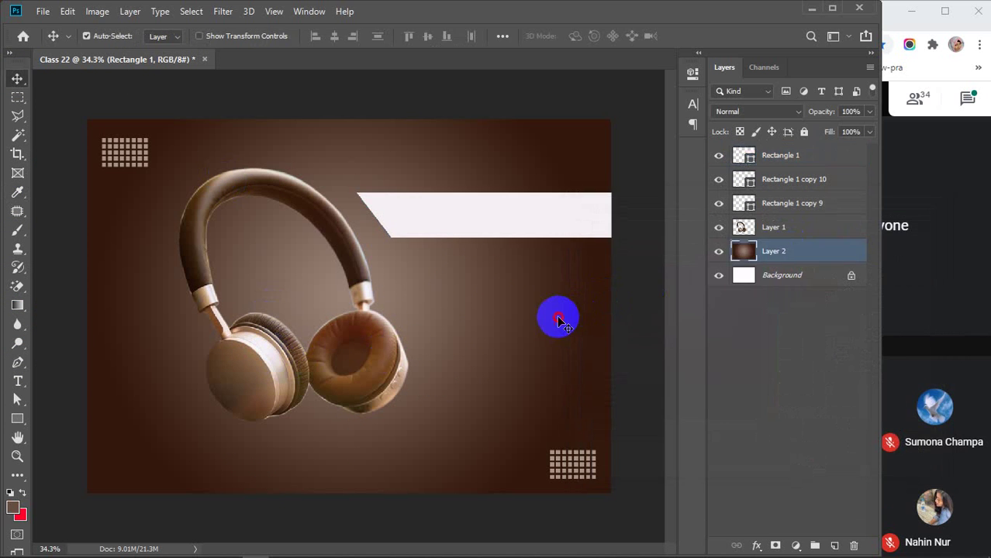
Draw a second rectangle about 755 by 179 px overlapping the strip's upper edge and place its layer below the strip's layer
click(475, 217)
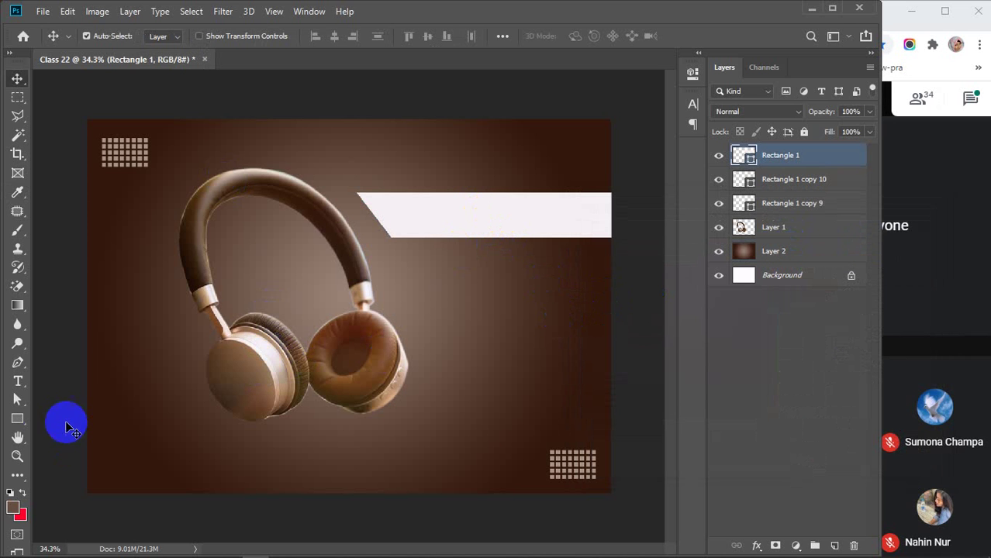
click(18, 417)
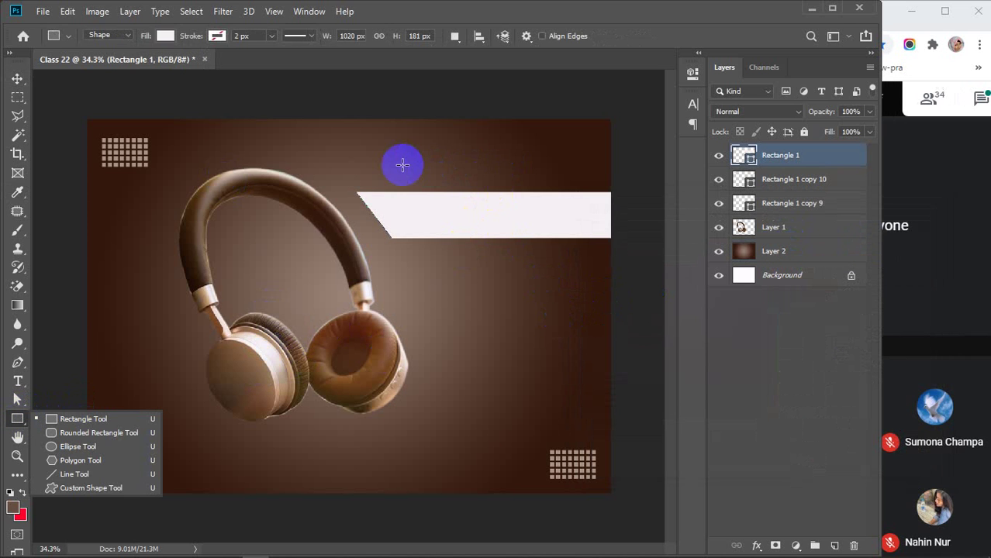
drag(400, 165, 586, 209)
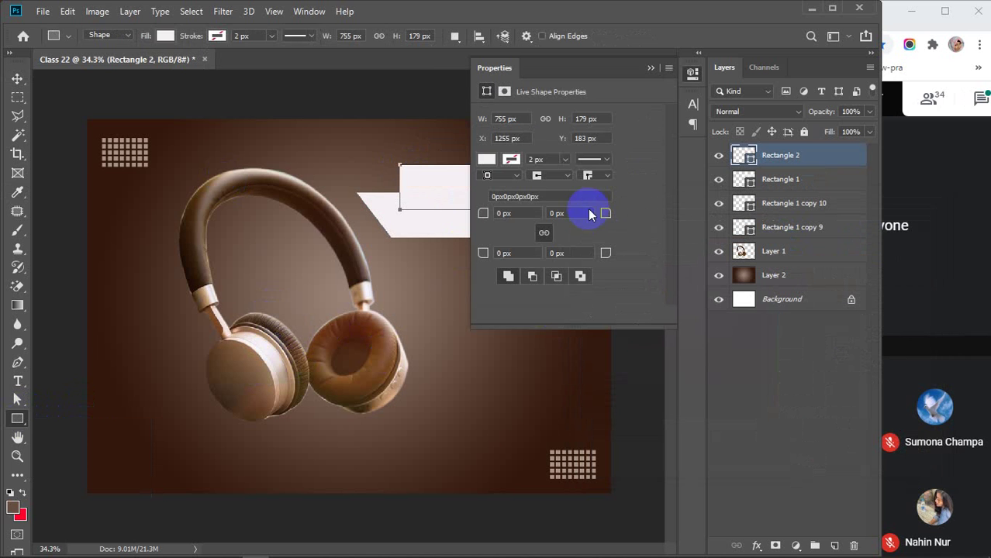
click(652, 69)
drag(787, 159, 789, 195)
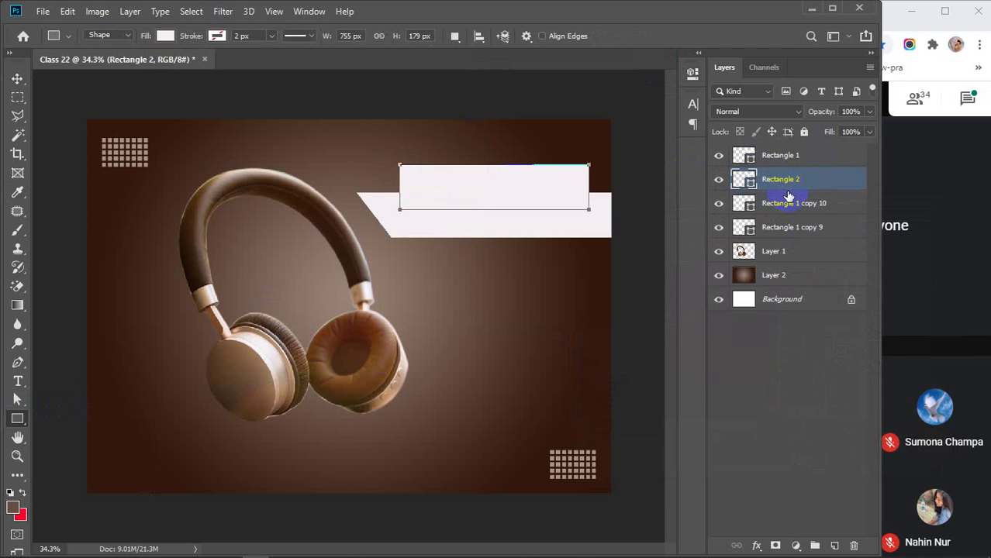
key(v)
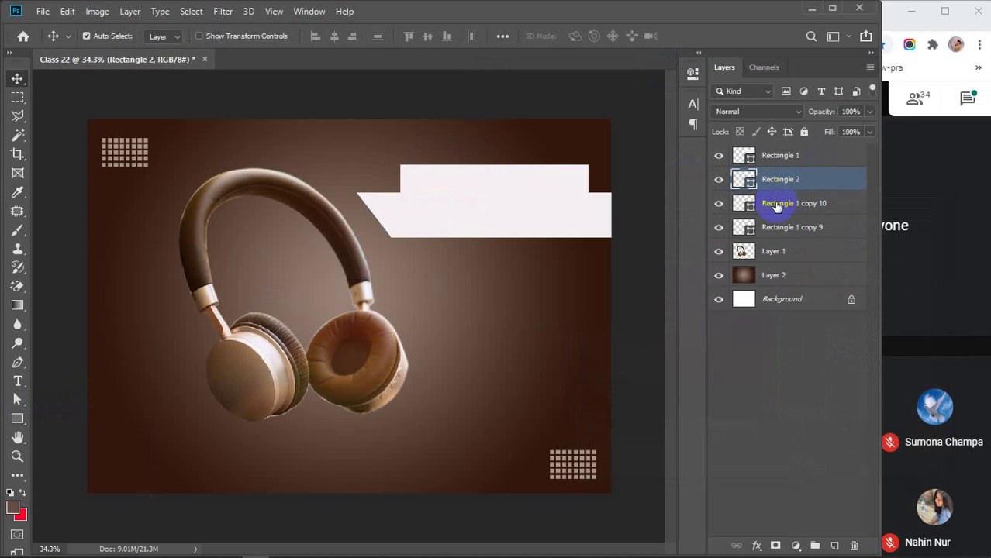
Slant both ends of the second rectangle by moving its upper corners rightward, and shift the shape slightly up and left
click(14, 404)
click(99, 415)
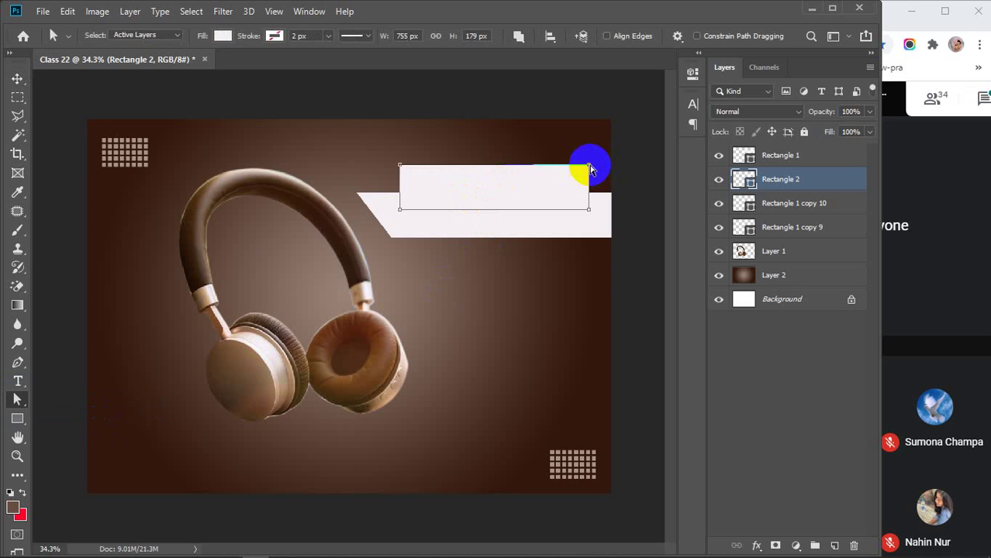
drag(589, 169, 628, 168)
key(v)
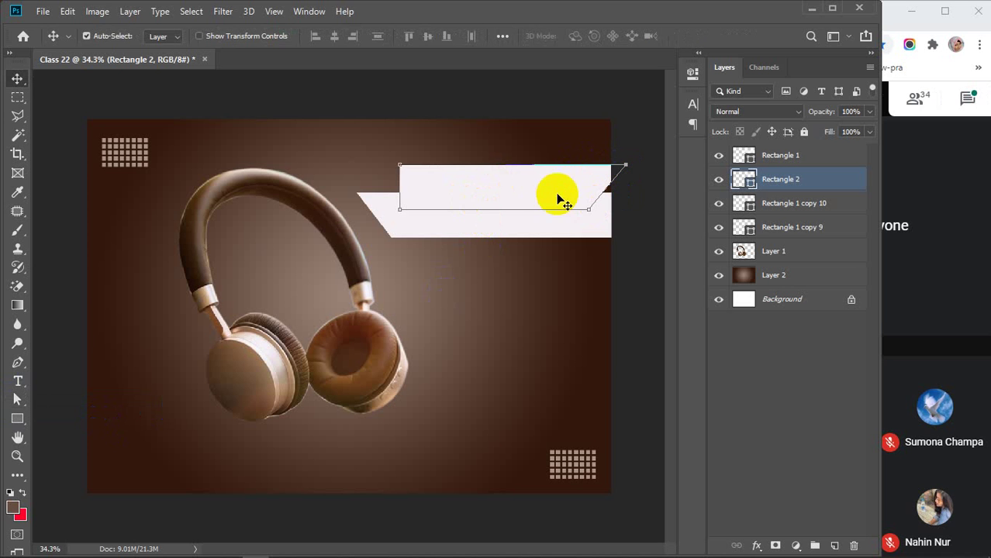
mouse_move(525, 195)
mouse_down()
mouse_move(508, 176)
mouse_move(513, 184)
mouse_up()
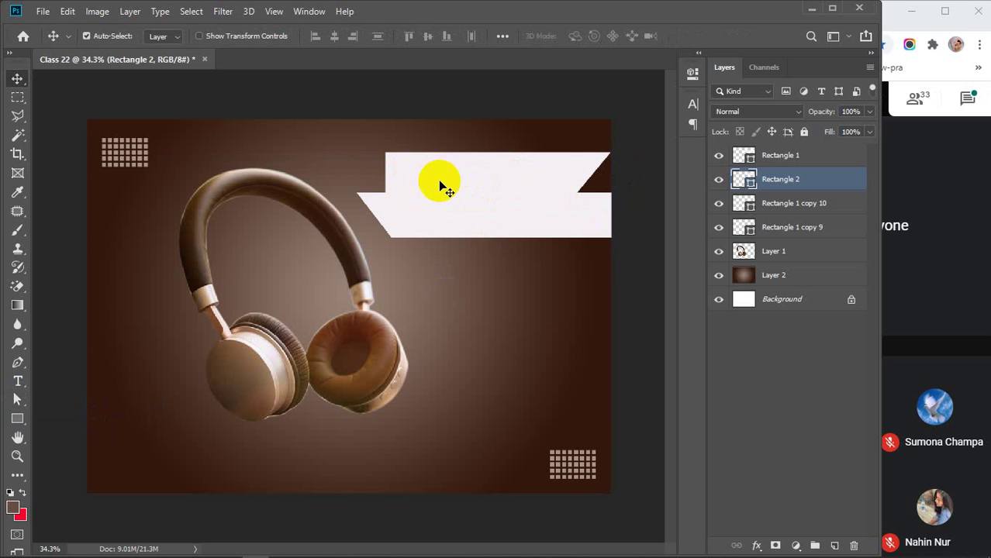
key(a)
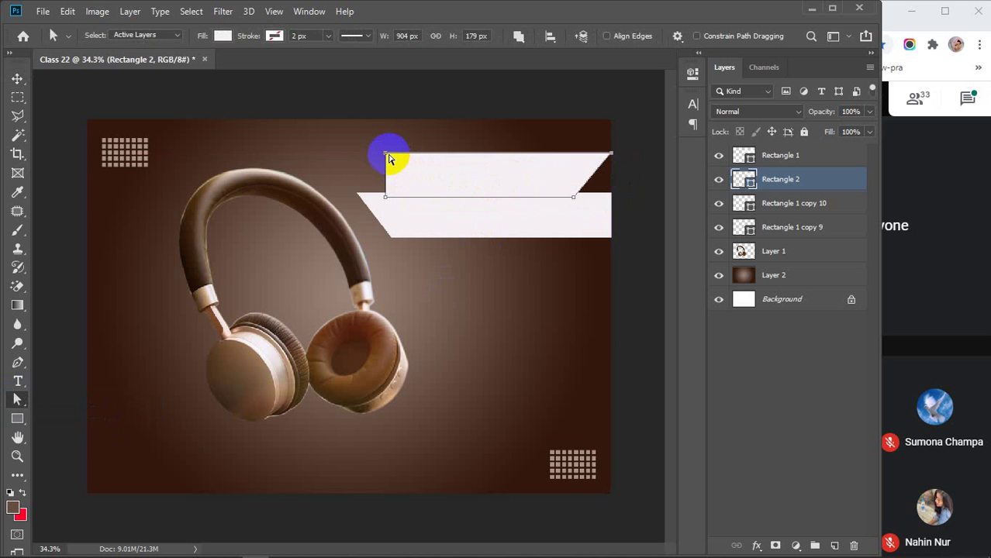
drag(388, 156, 433, 155)
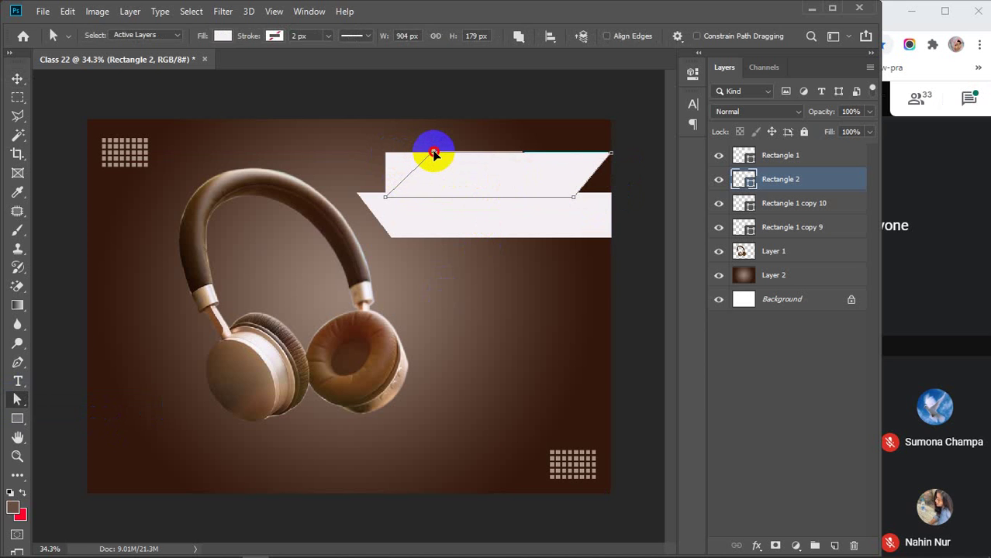
drag(433, 155, 434, 155)
Move the second slanted shape up toward the canvas's right edge and delete it
click(813, 163)
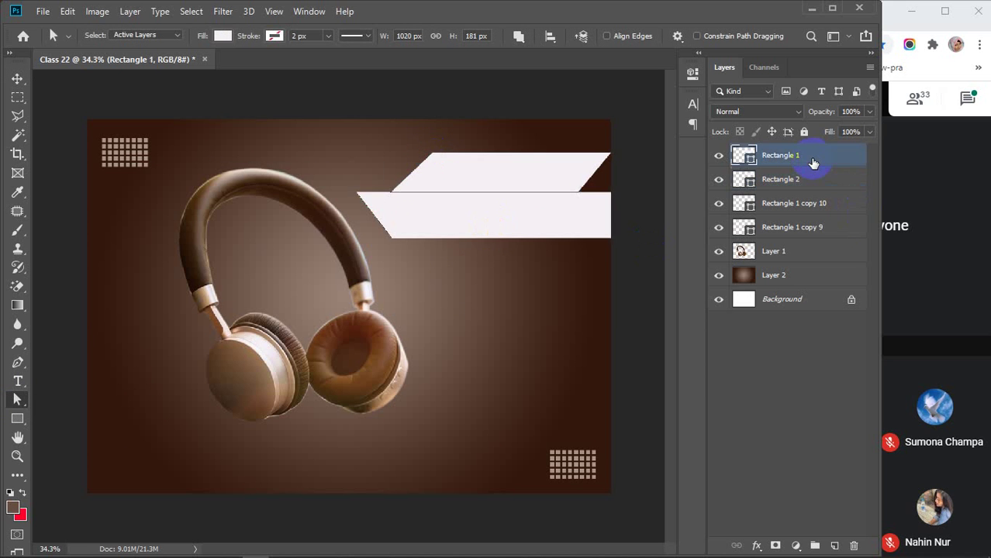
click(806, 178)
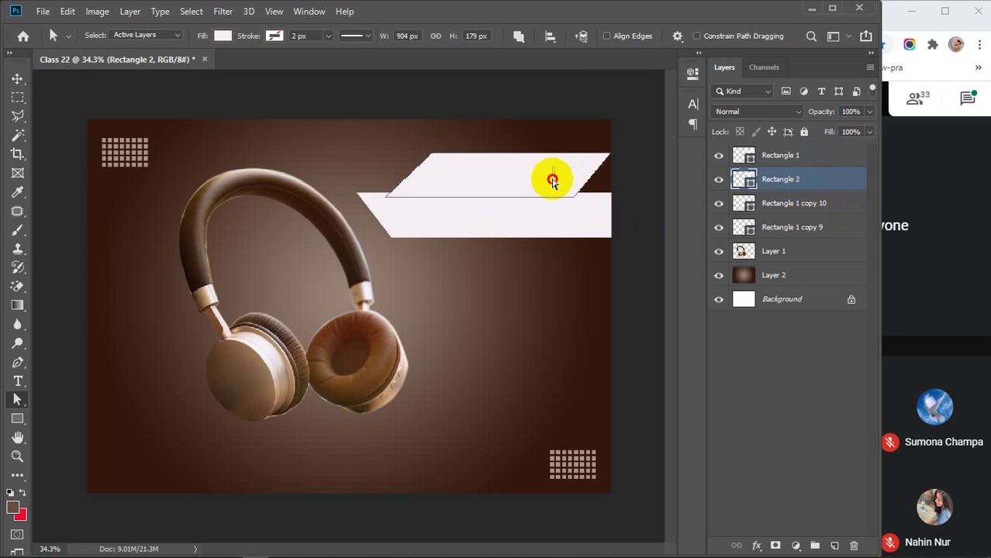
key(v)
drag(546, 188, 586, 170)
key(Delete)
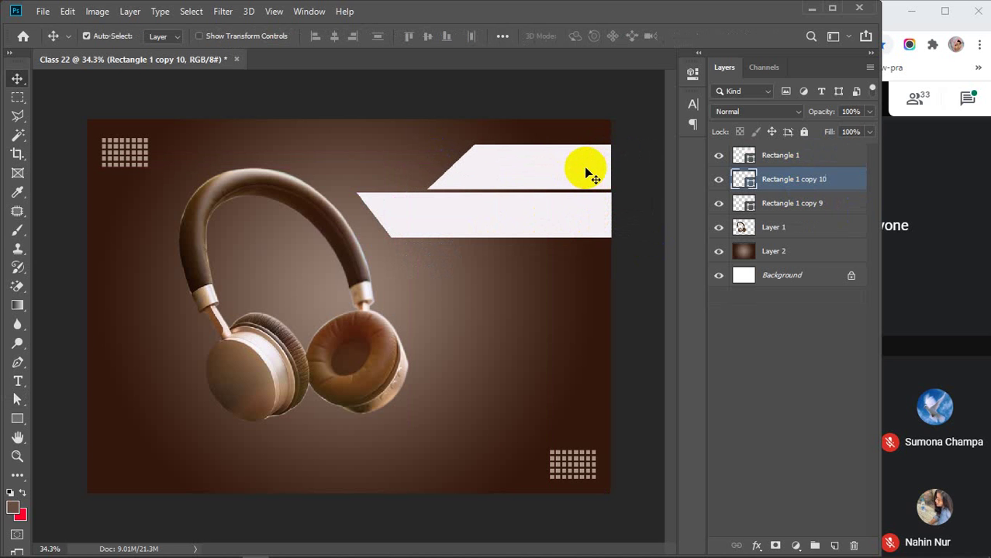
Raise the near-white strip slightly and add the text "BEST SELL" below it, right of the headphones
drag(517, 229, 516, 200)
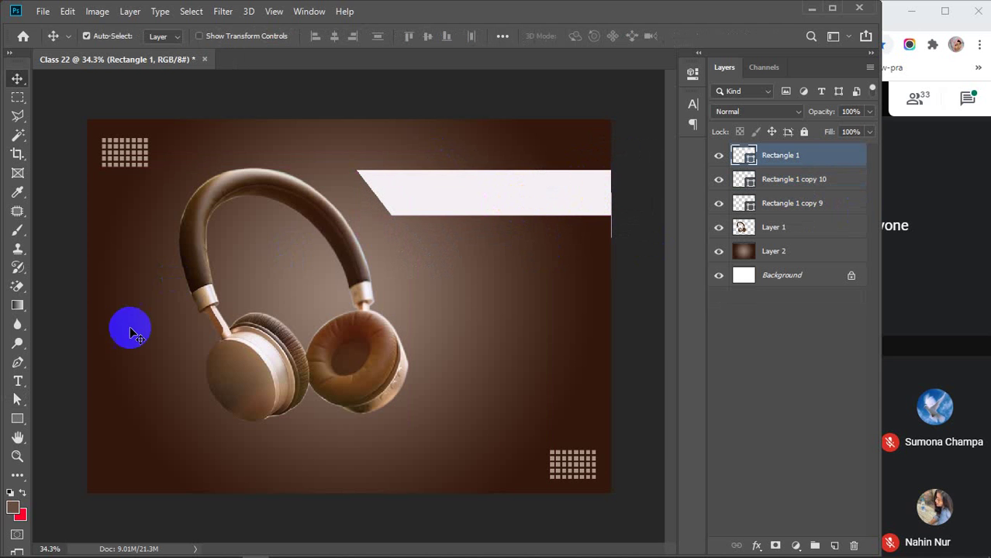
click(18, 380)
click(450, 305)
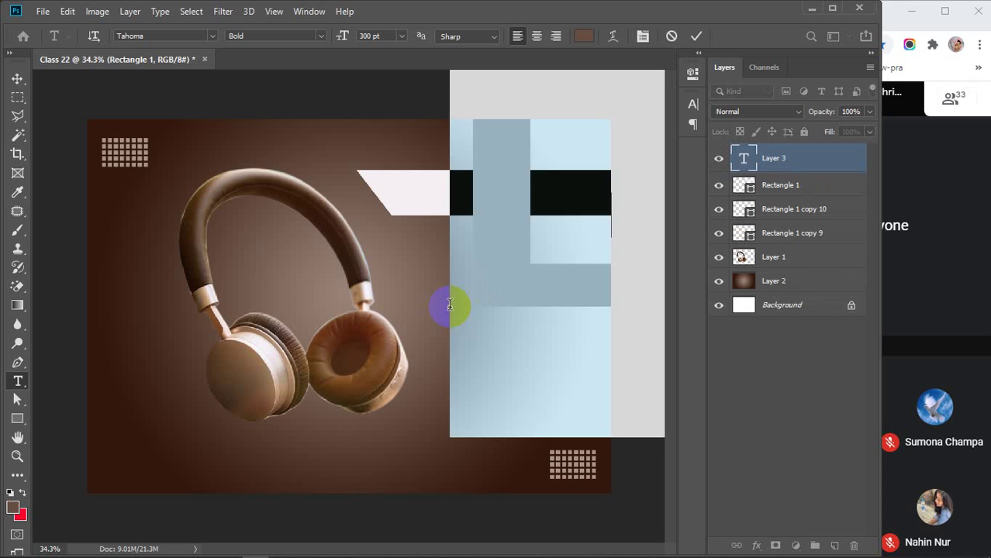
text(B)
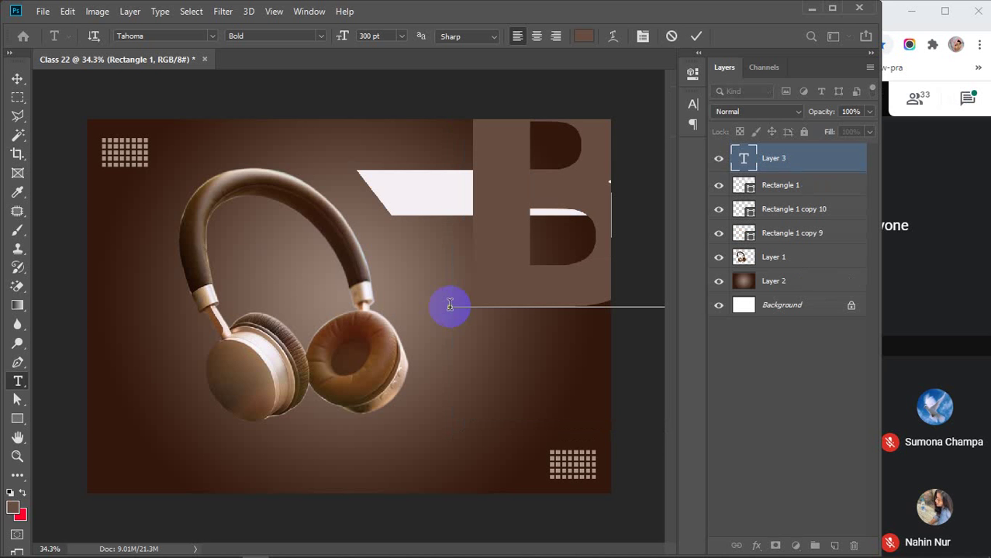
Set the whole "BEST SELL" text to Montserrat Bold at 30 pt and commit it
key(ctrl+a)
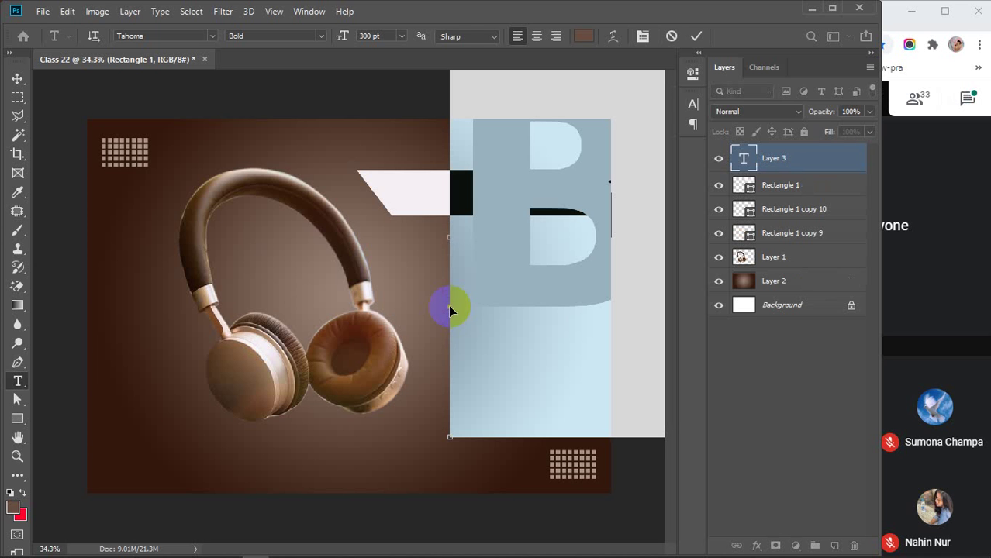
click(401, 37)
click(383, 199)
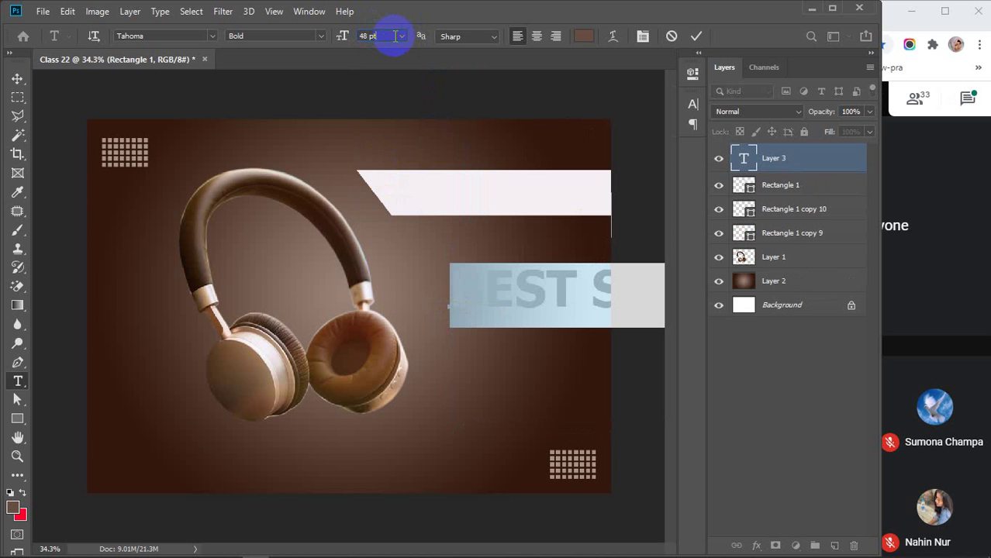
scroll(395, 36, down, 19)
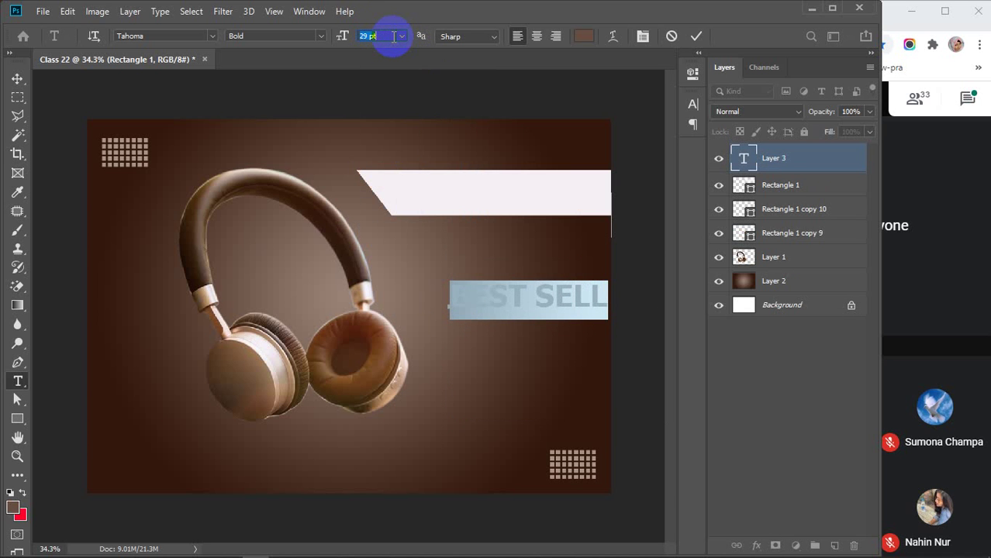
scroll(395, 36, up, 1)
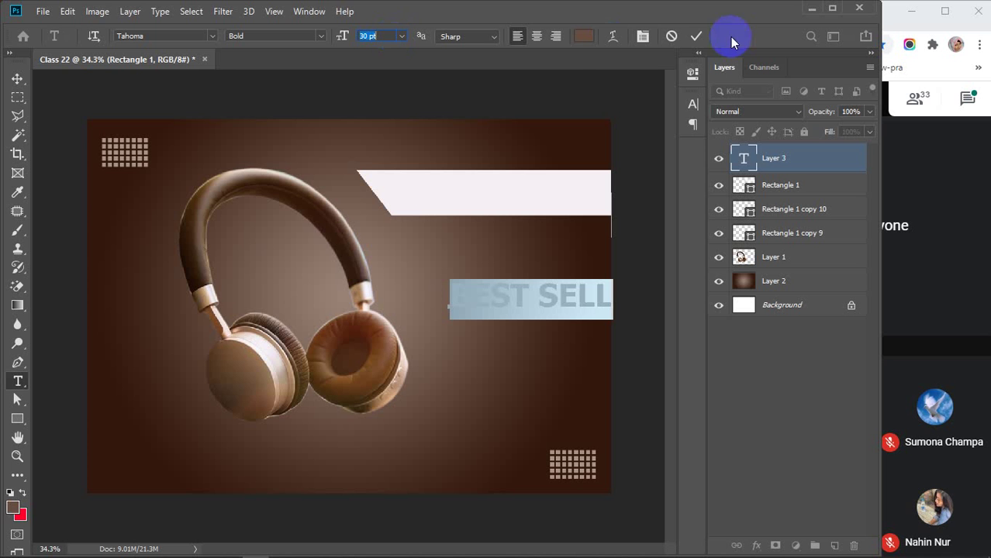
click(211, 37)
click(197, 94)
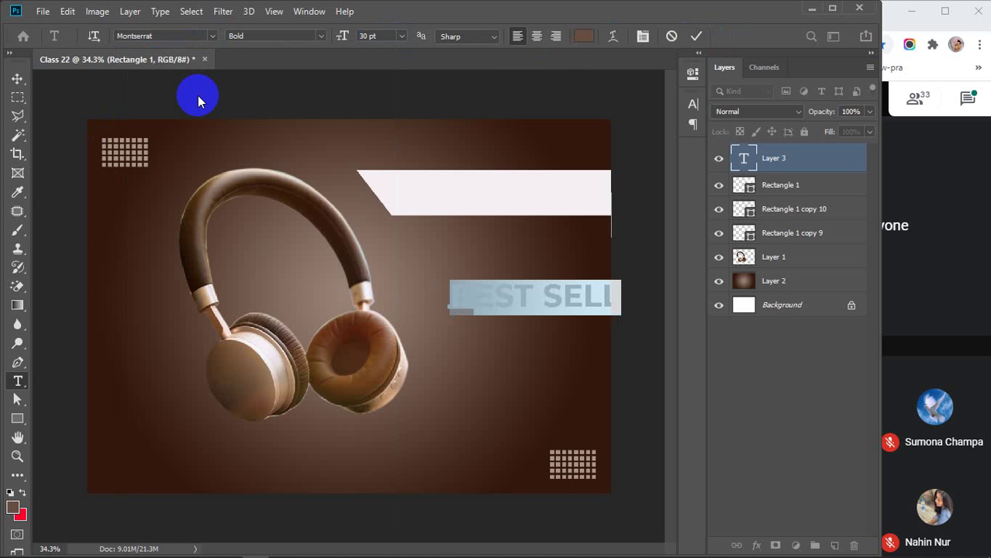
click(696, 35)
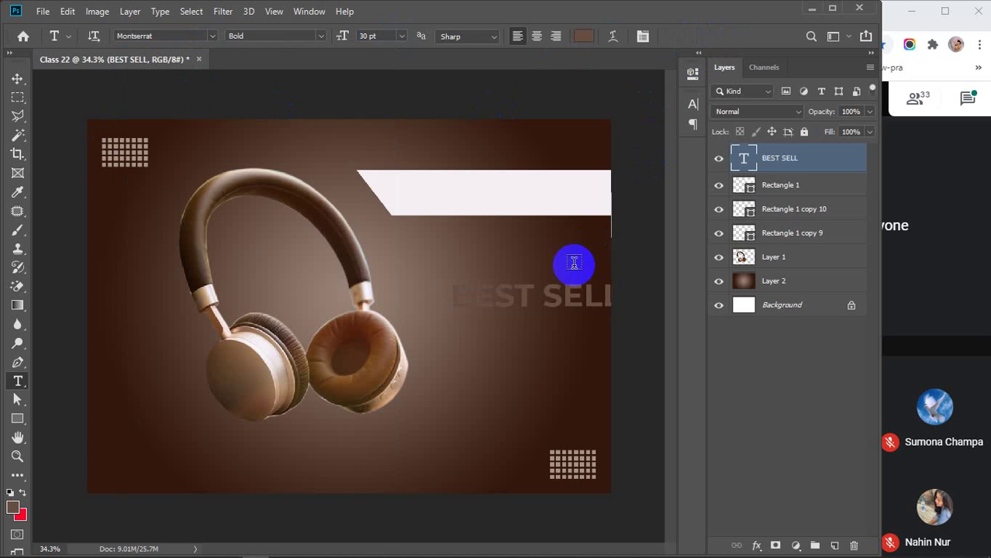
key(v)
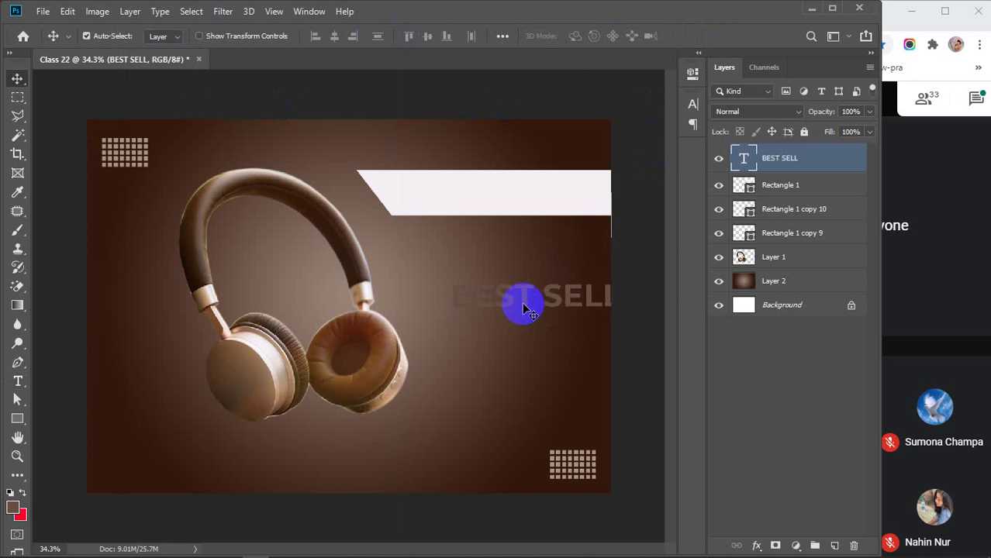
Move the "BEST SELL" text onto the near-white strip and recolor all of it dark brown #451e0f sampled from the headphones
drag(522, 306, 489, 201)
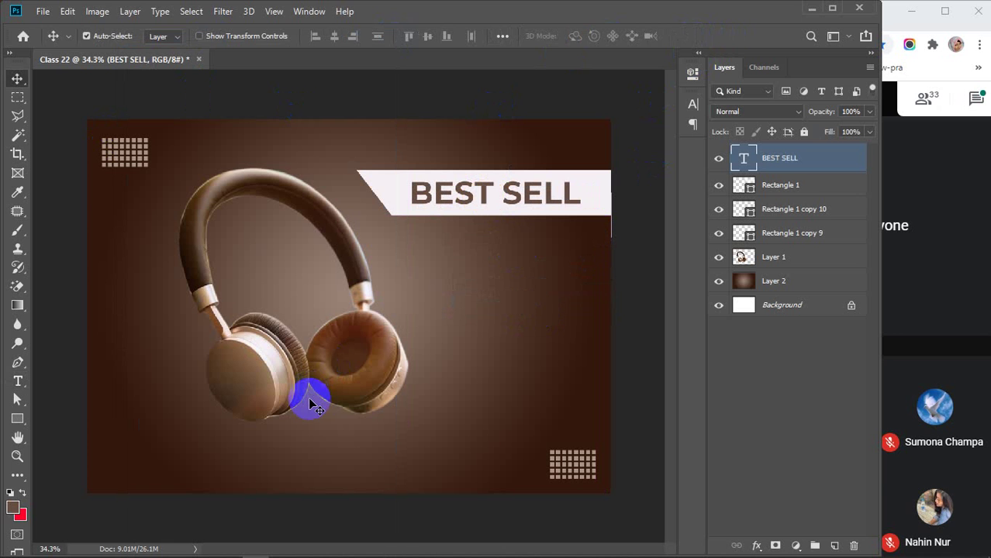
double_click(745, 163)
click(584, 36)
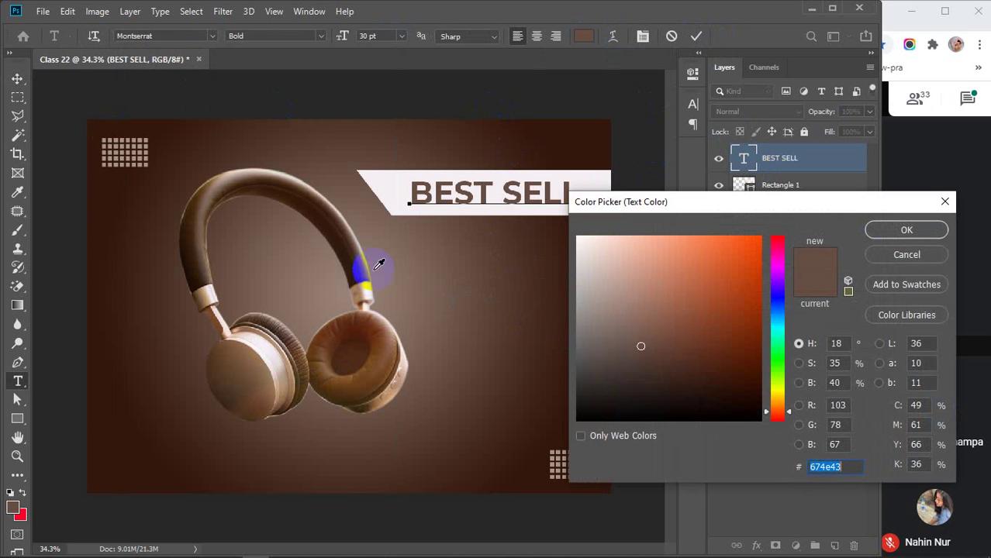
click(372, 343)
click(385, 356)
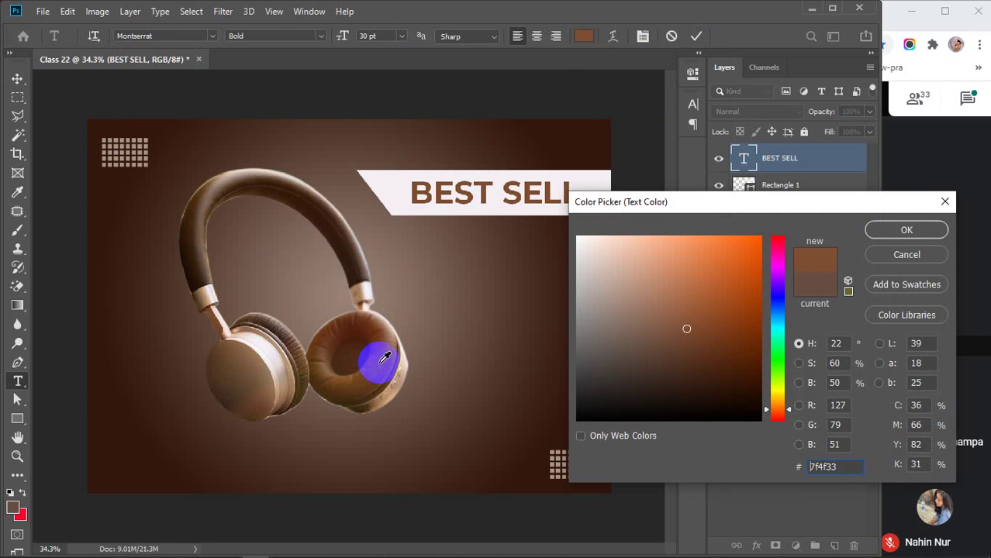
click(362, 262)
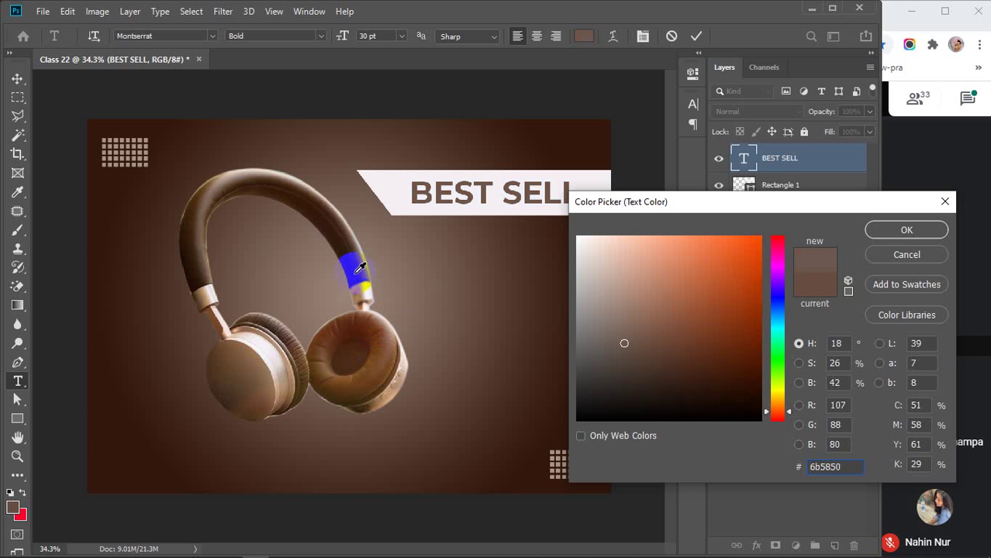
click(359, 267)
click(205, 266)
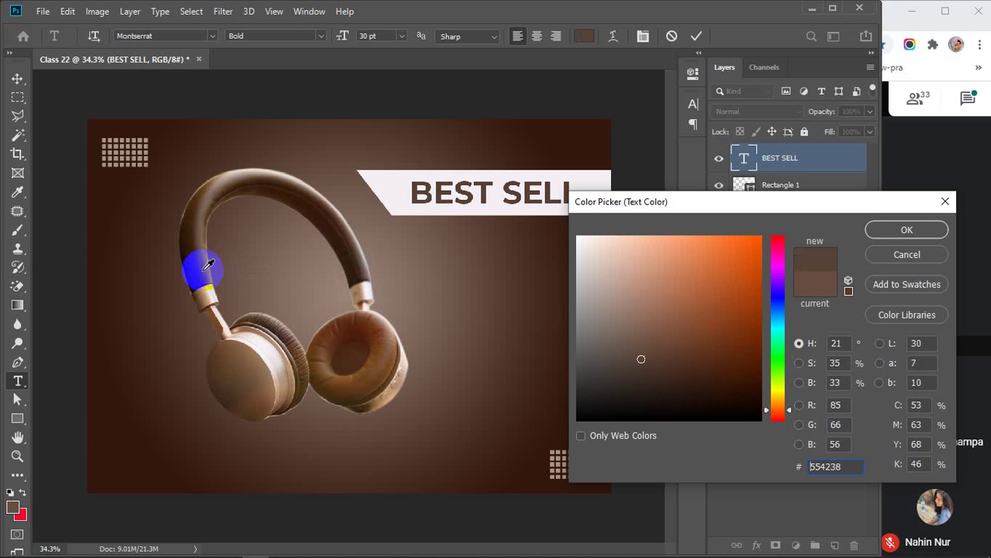
click(262, 287)
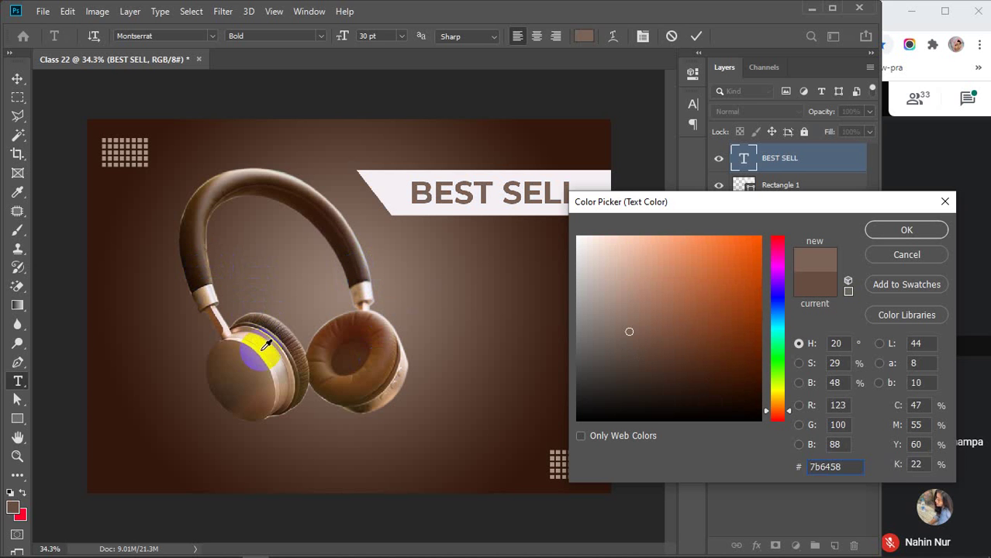
click(278, 331)
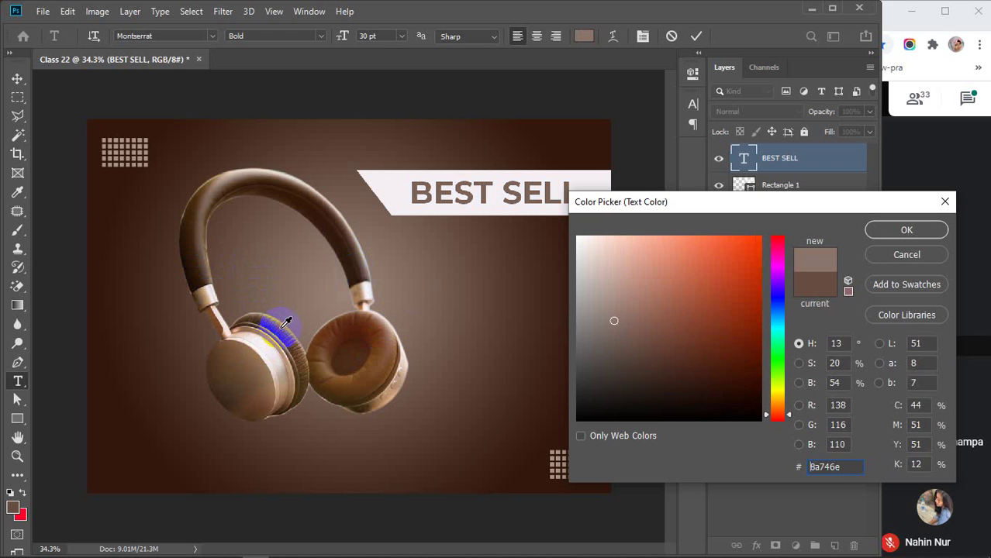
click(106, 477)
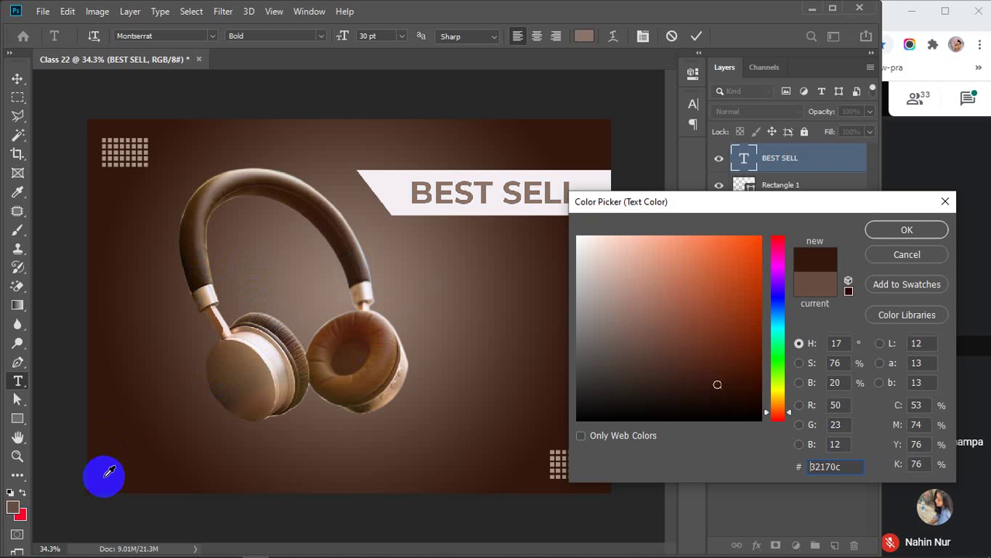
click(137, 412)
click(226, 352)
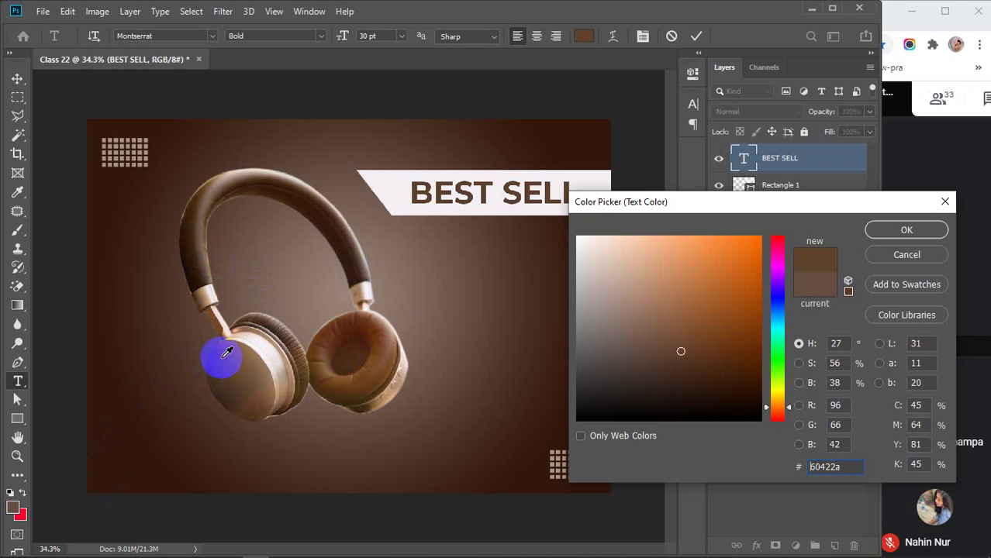
click(328, 332)
click(359, 327)
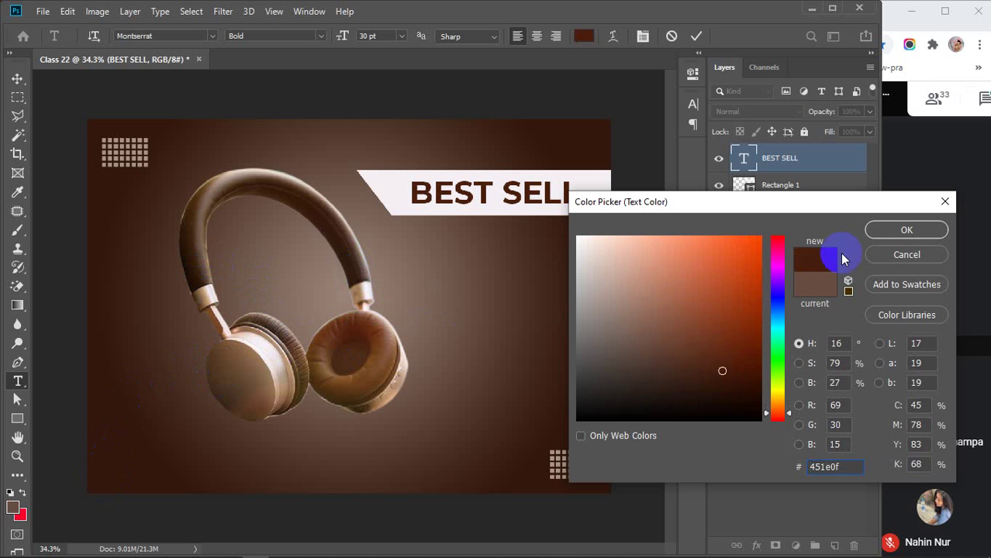
click(904, 229)
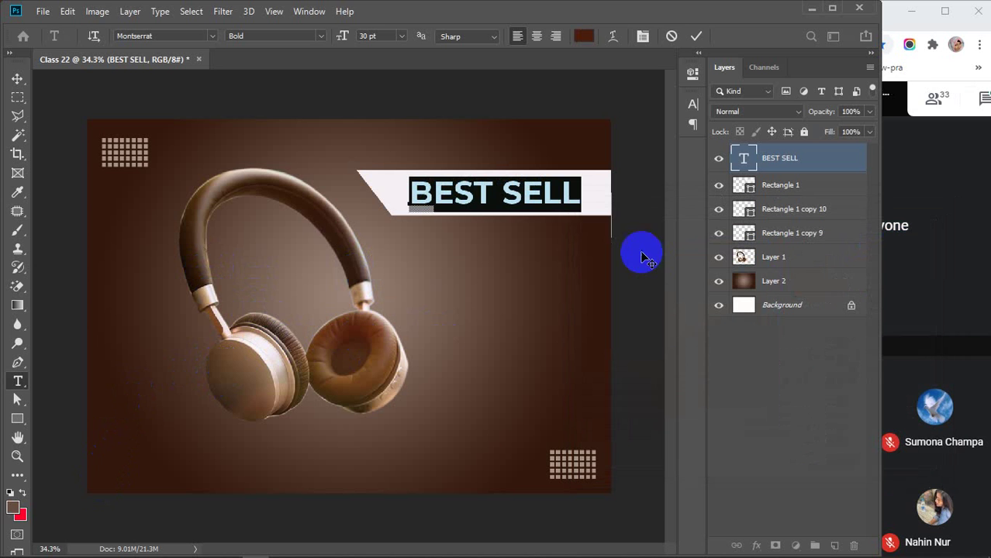
click(696, 35)
key(v)
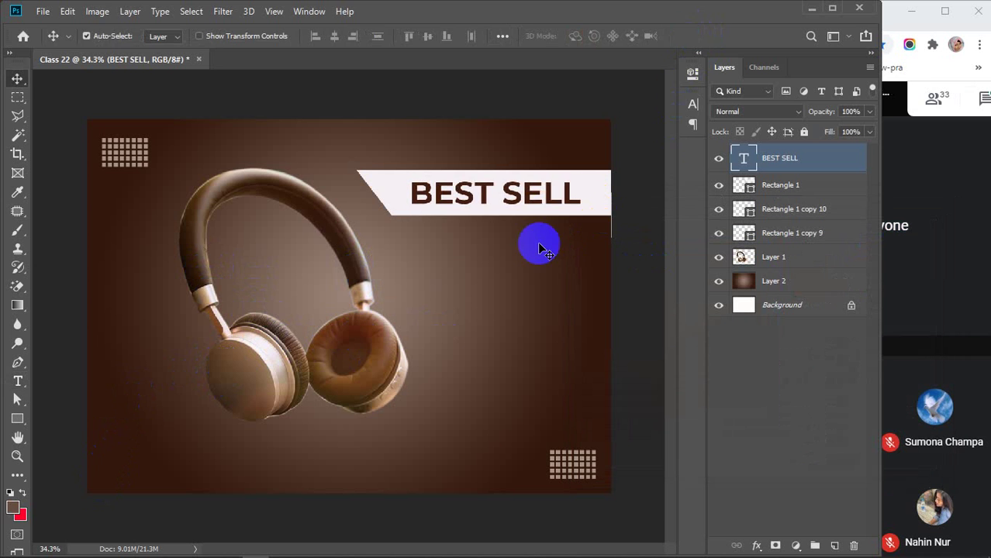
Add a separate text layer reading "OFFER" and place it just below the "BEST SELL" strip
click(17, 383)
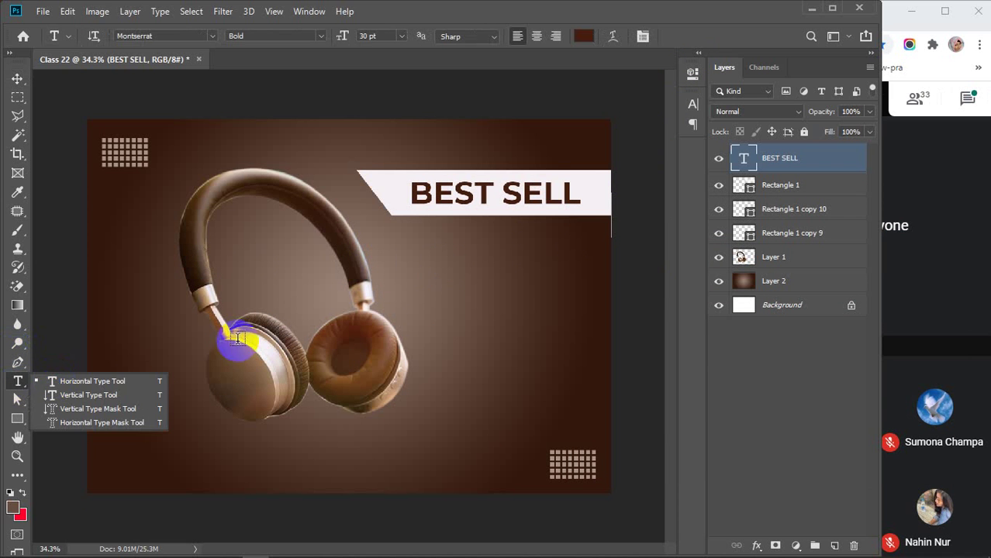
click(472, 287)
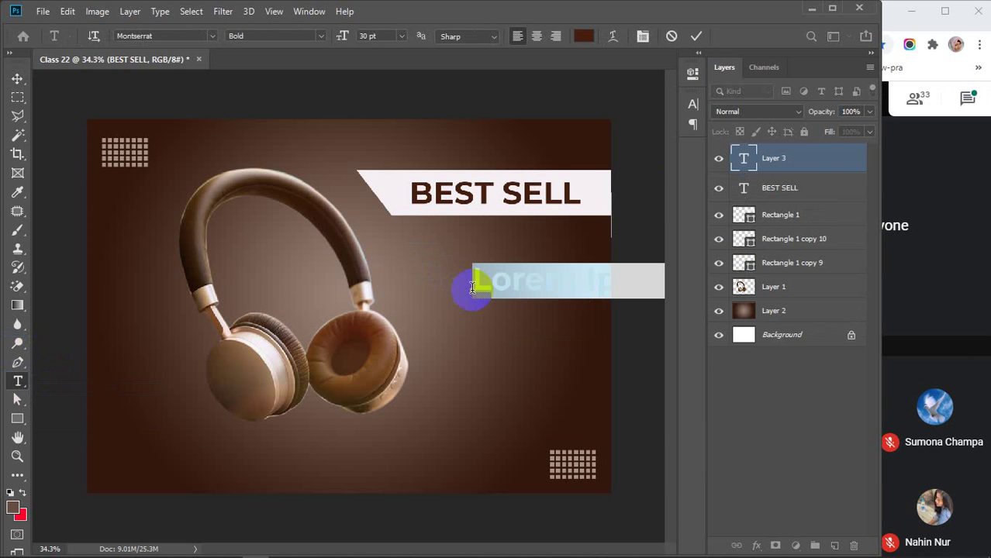
text(OFFER)
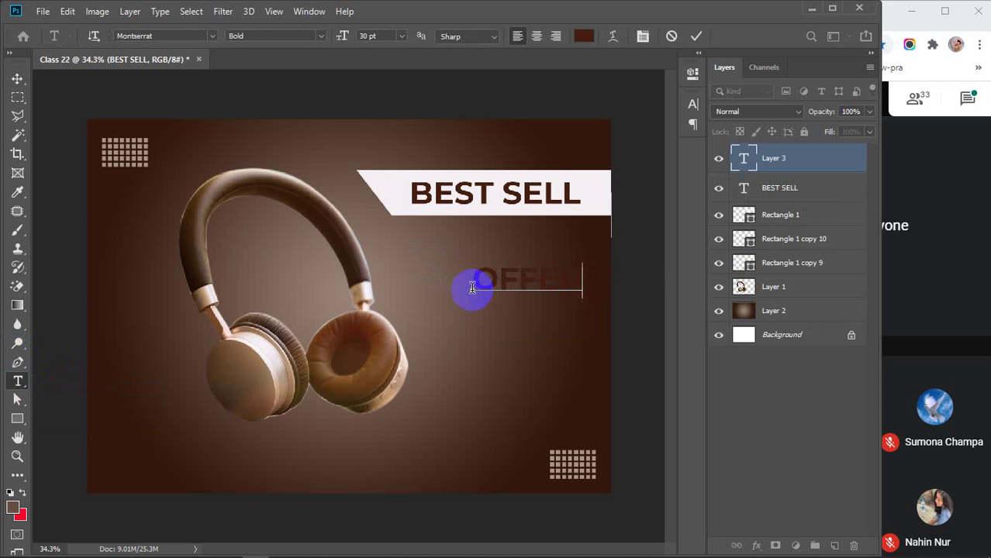
click(696, 36)
key(v)
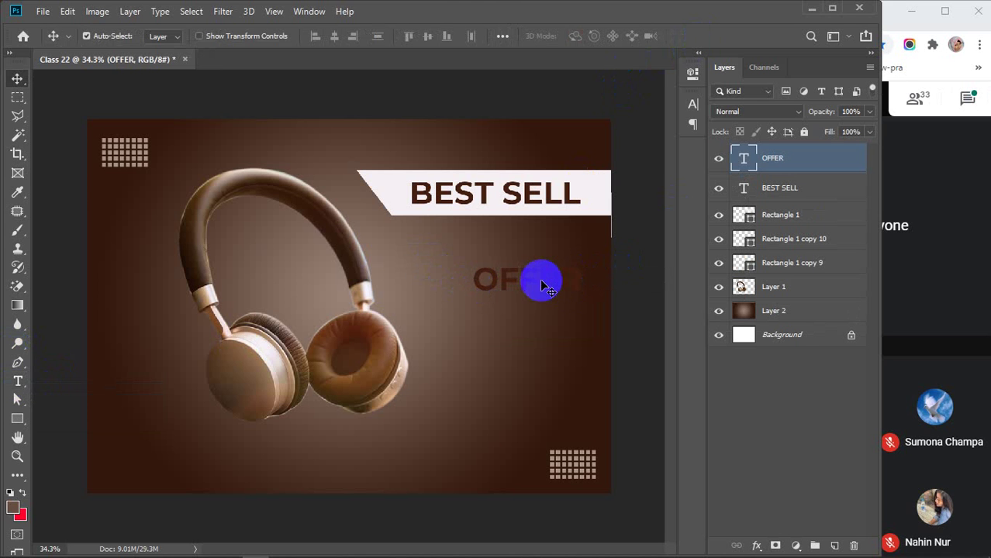
drag(545, 285, 521, 244)
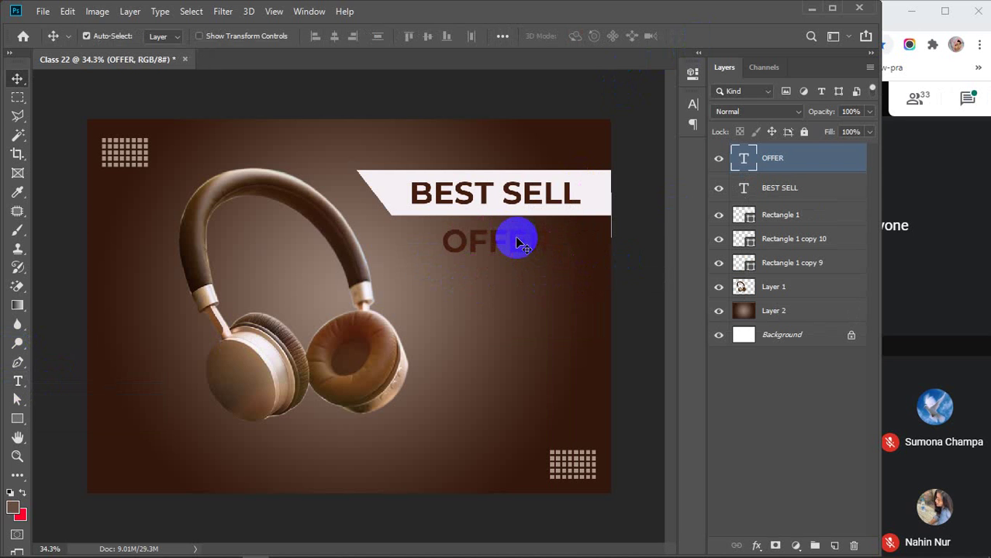
Try to change the "OFFER" text color to white #ffffff
double_click(743, 158)
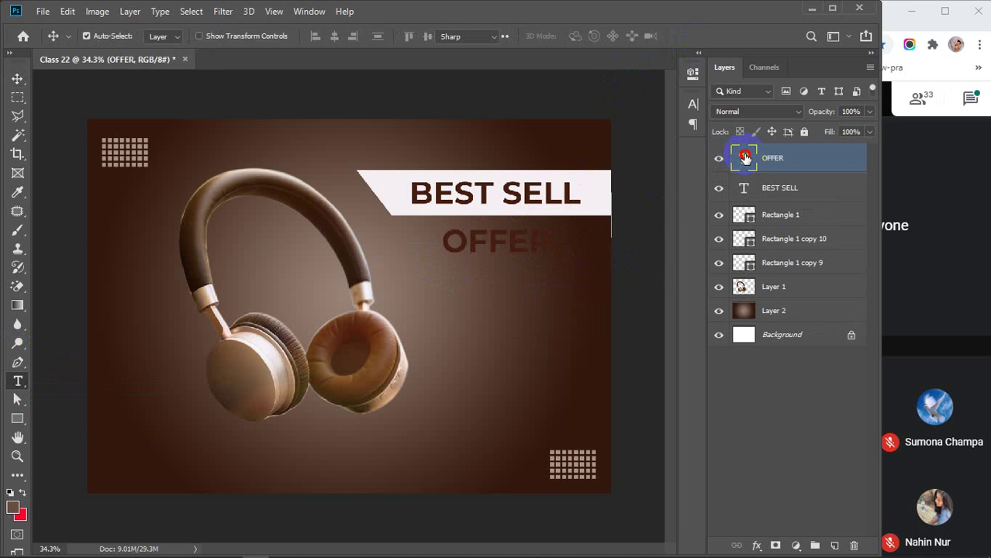
click(583, 35)
click(594, 250)
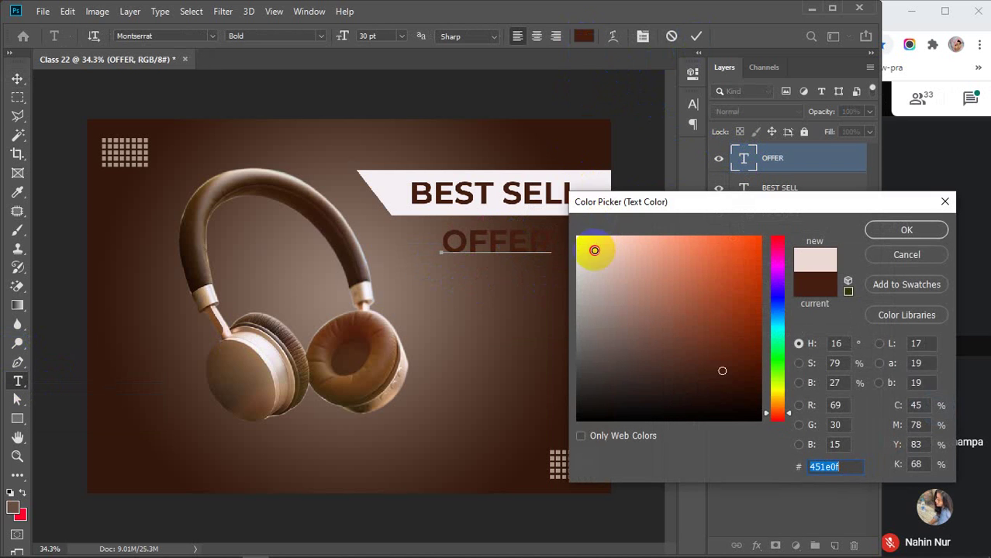
drag(594, 250, 578, 234)
click(899, 229)
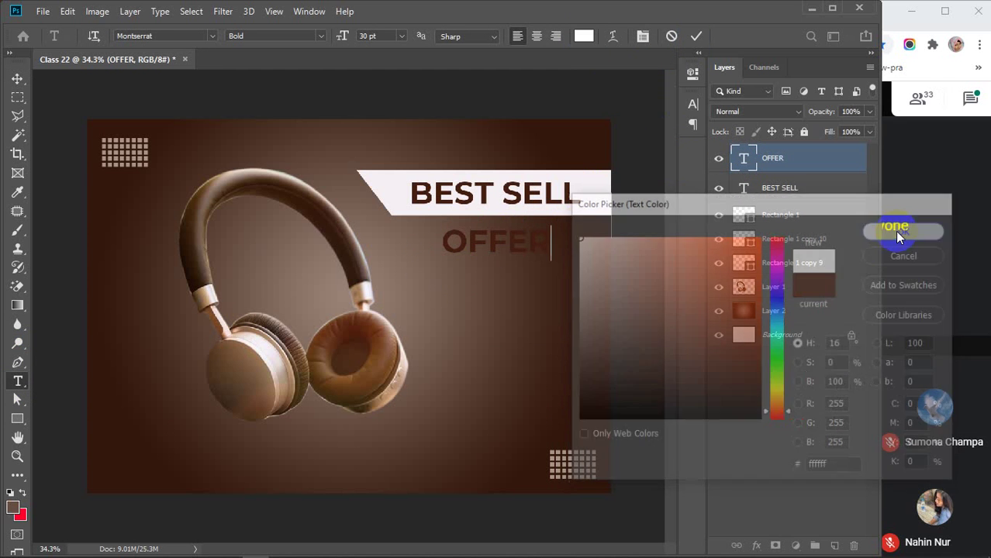
Select the whole "OFFER" text and set its color to white #ffffff
double_click(744, 160)
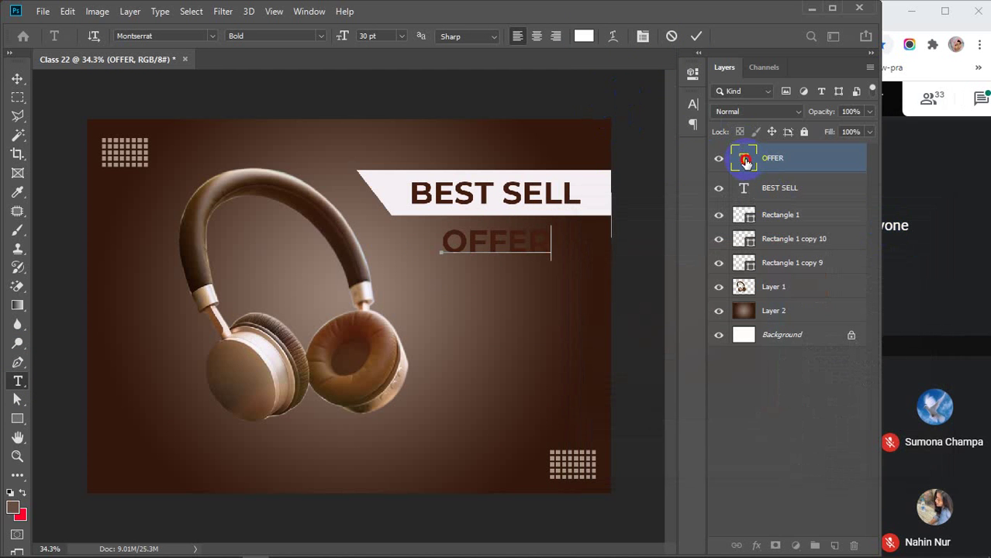
click(587, 37)
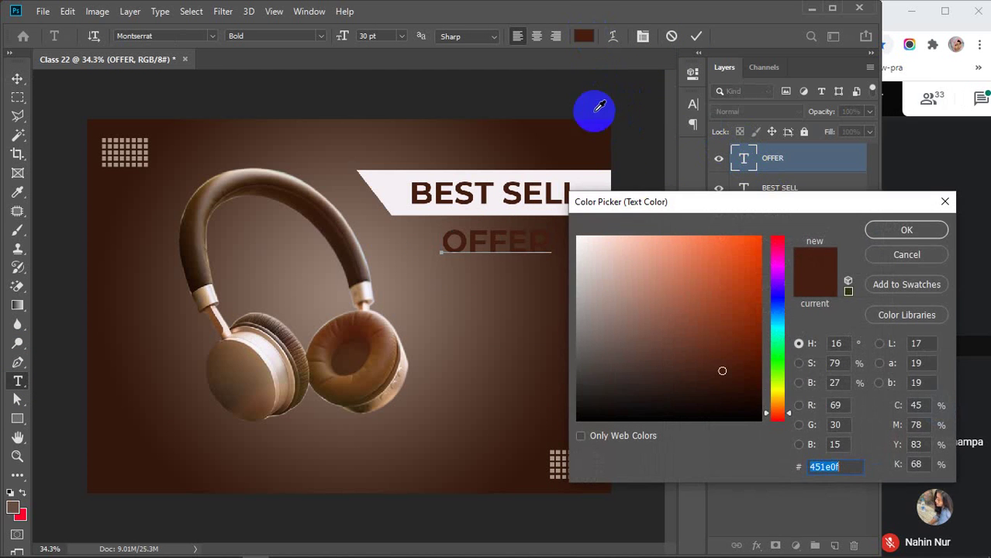
drag(615, 254, 558, 205)
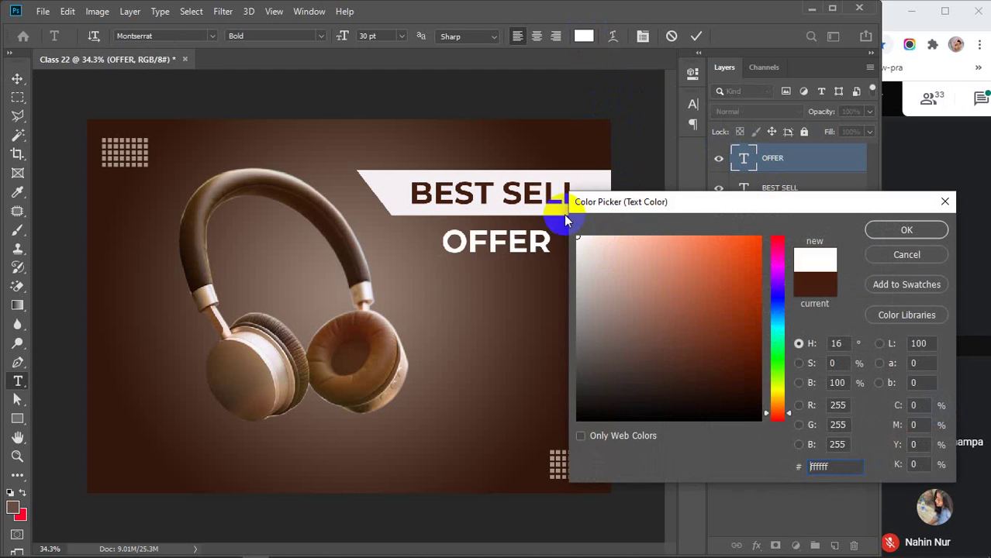
click(904, 231)
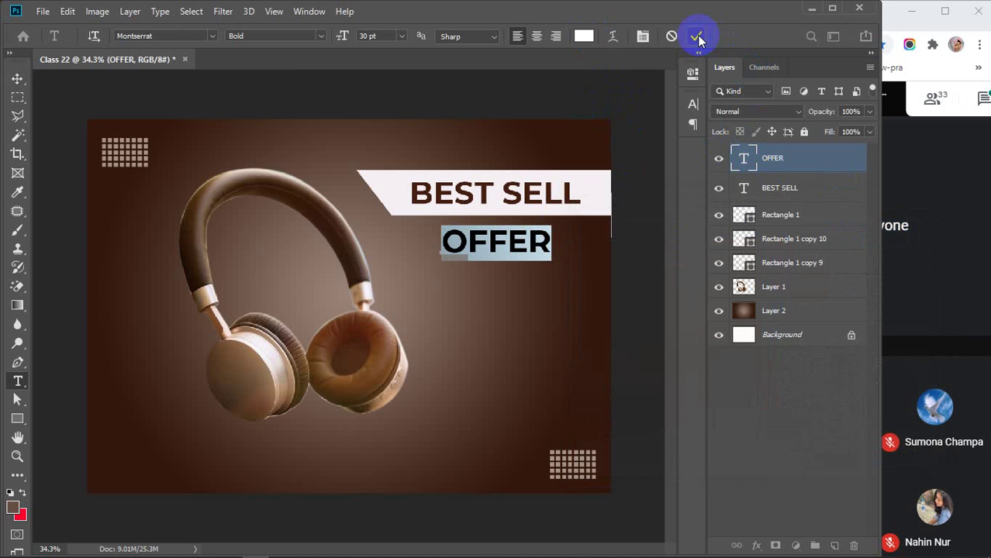
Set "OFFER" to Montserrat Regular at 25 pt and move it so its right end lines up under "BEST SELL"
click(320, 36)
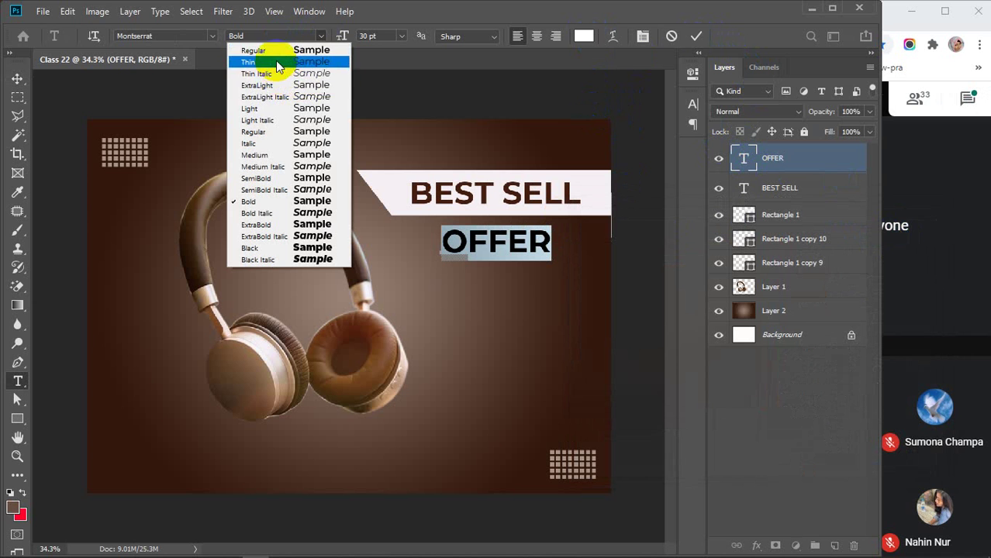
click(277, 129)
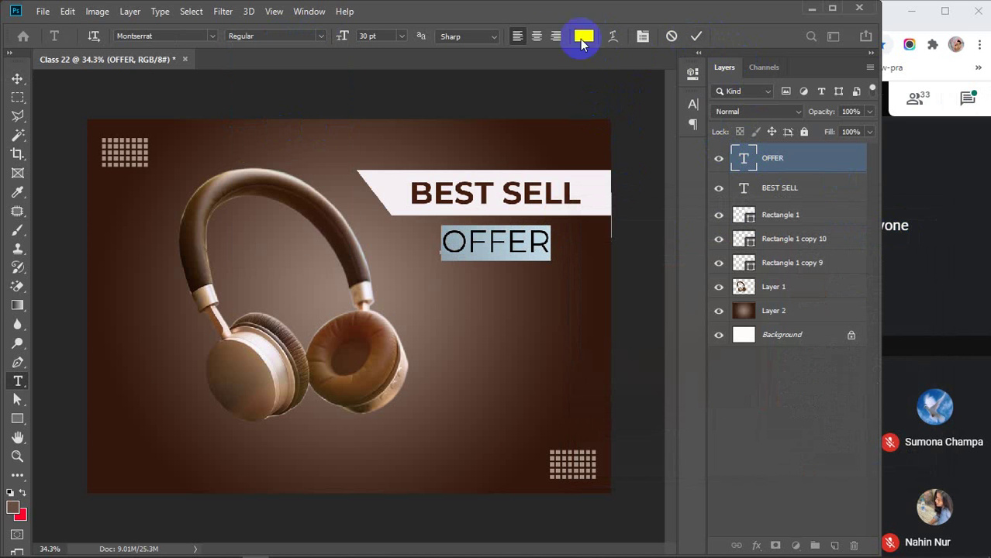
scroll(371, 36, down, 6)
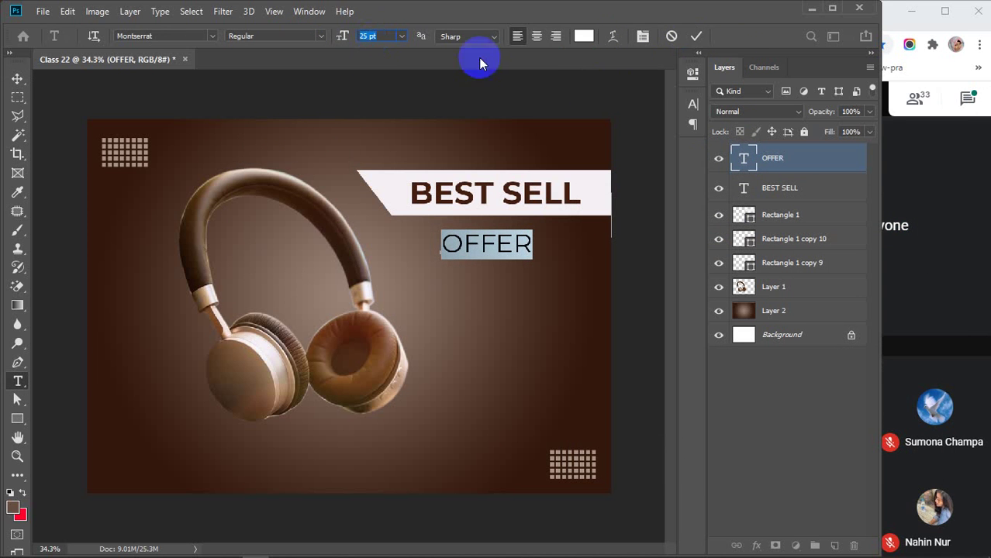
click(696, 36)
key(v)
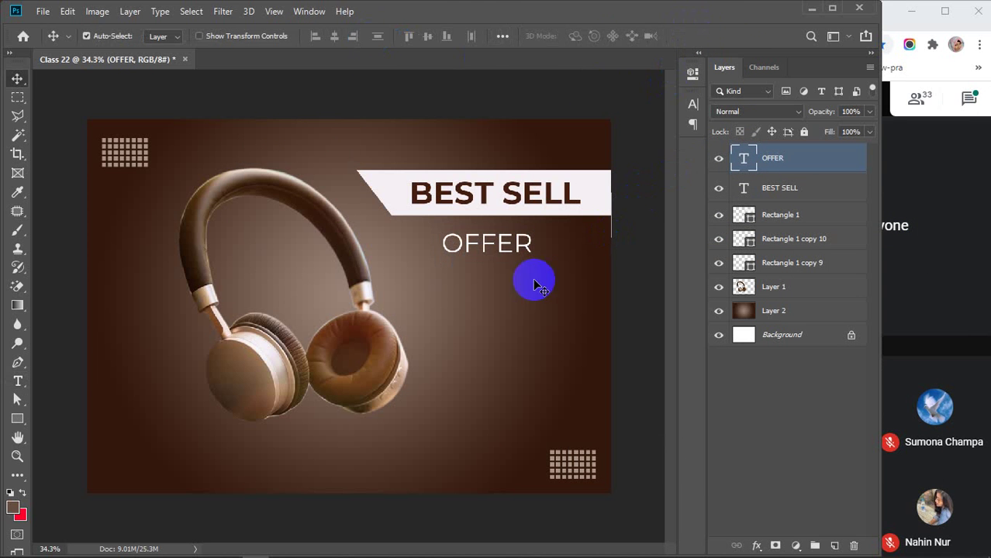
drag(503, 245, 551, 238)
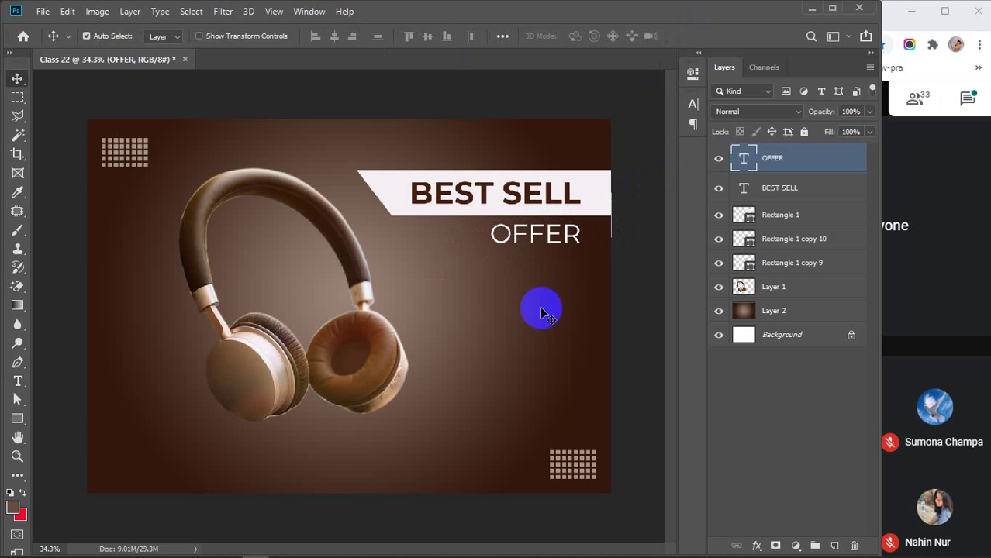
Add the white text "50% Discount" below the headphones, above the background layer, and shift it slightly right and up
click(535, 310)
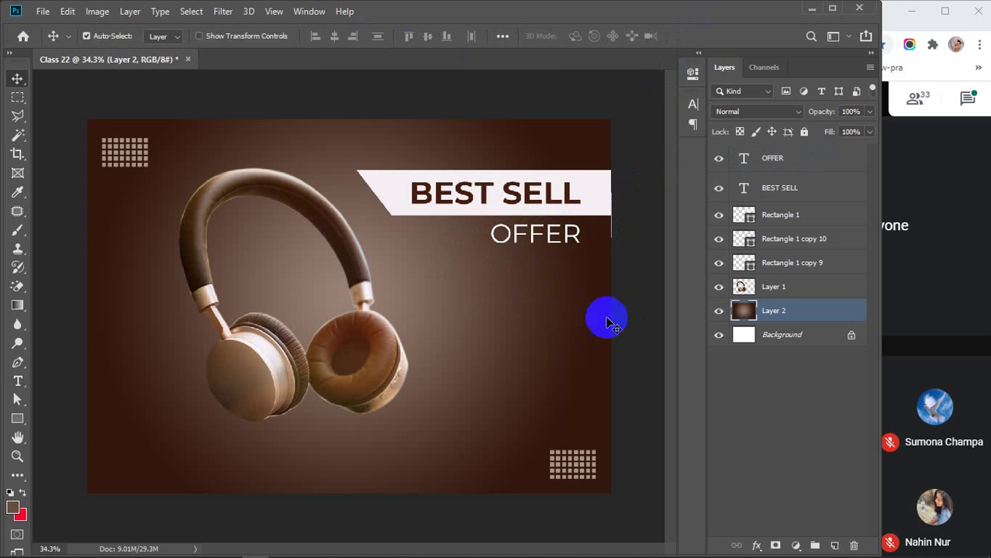
click(18, 381)
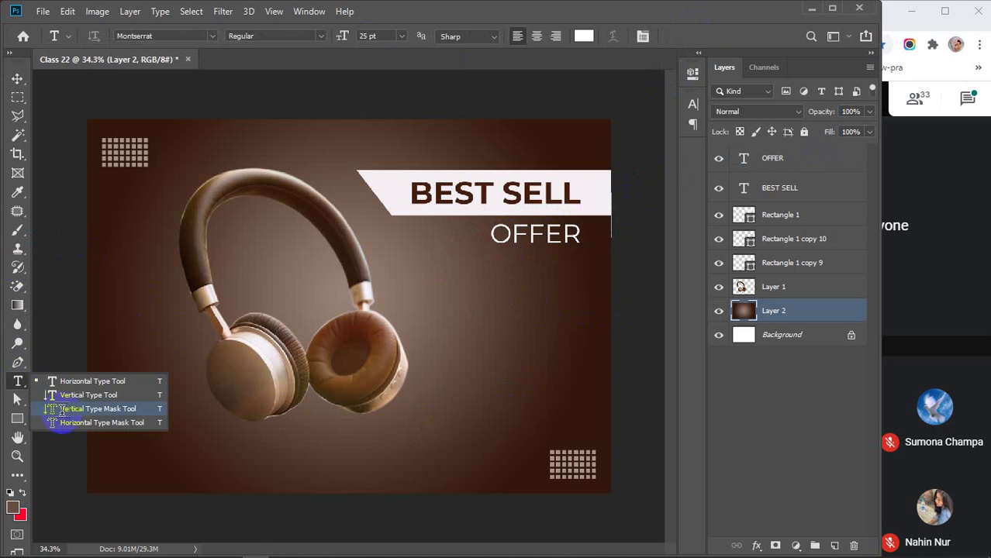
click(203, 470)
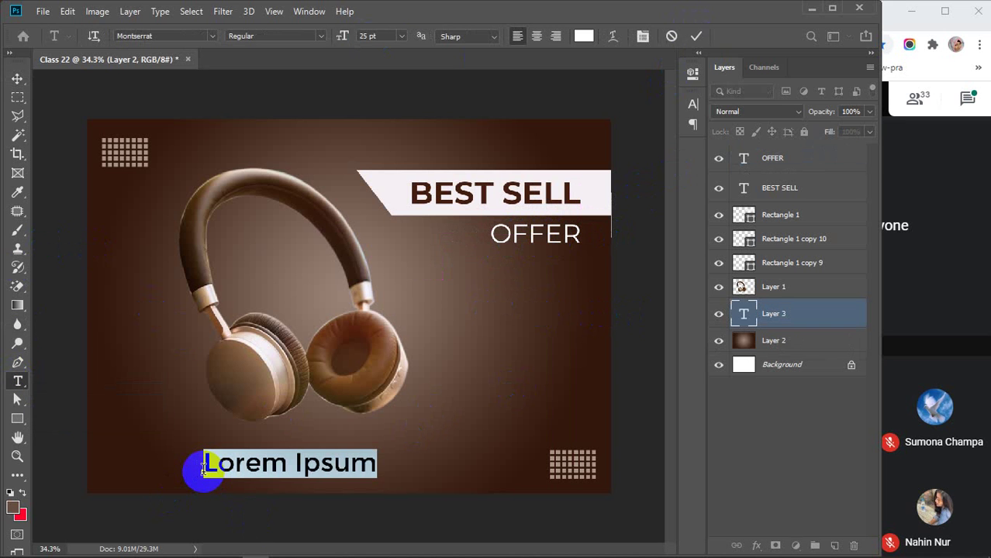
text(50% Discount)
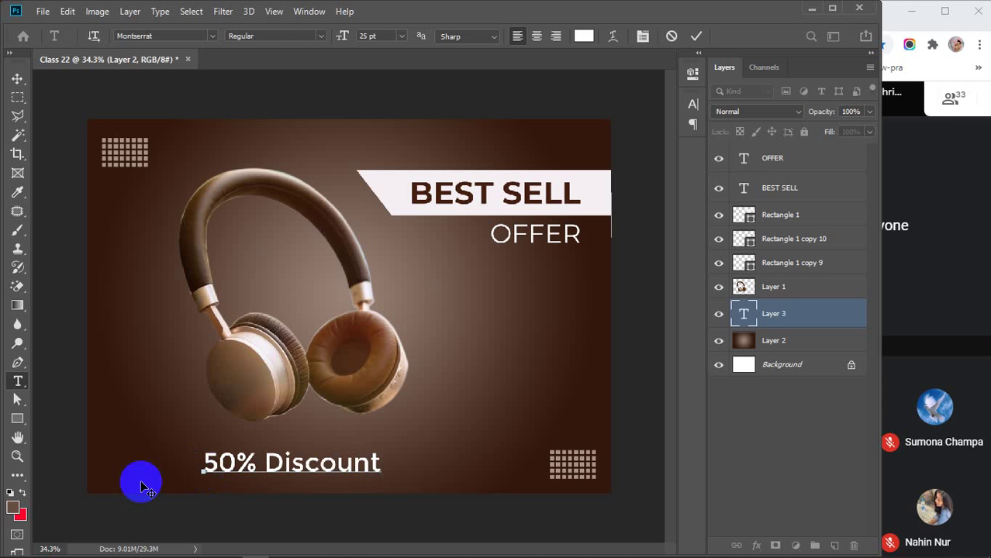
click(17, 81)
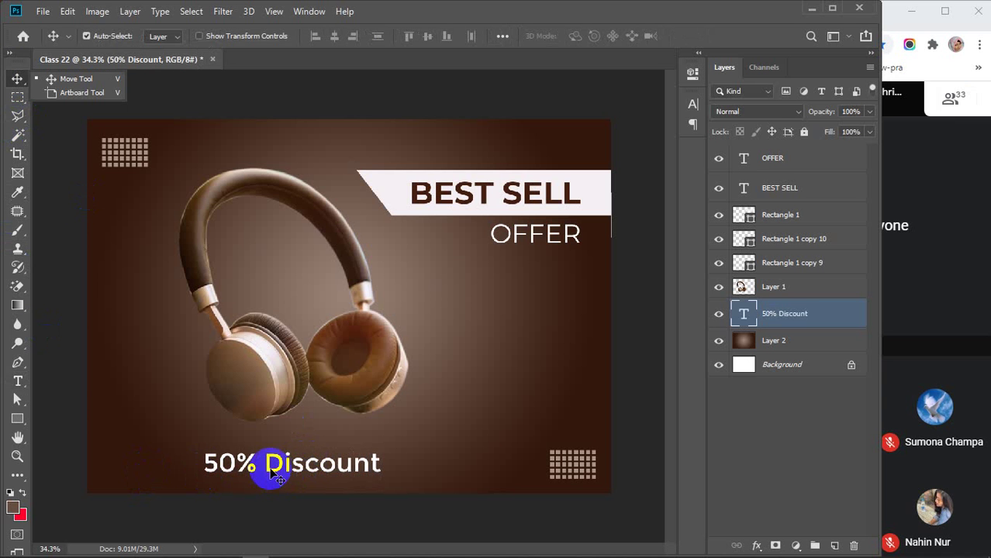
drag(265, 465, 288, 463)
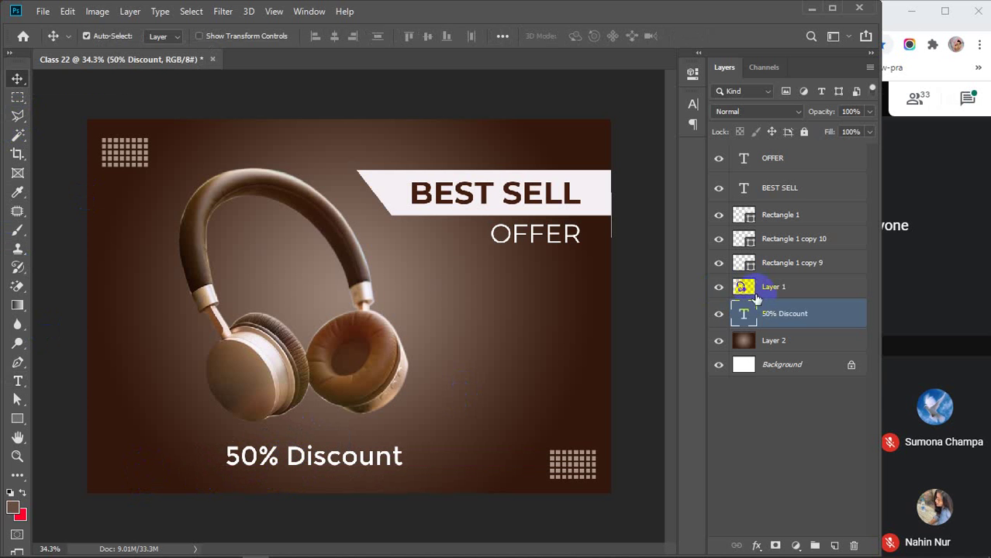
Try dark brown and dark red shades such as #32170c, #321403 and #280101 as the "50% Discount" text color
double_click(743, 313)
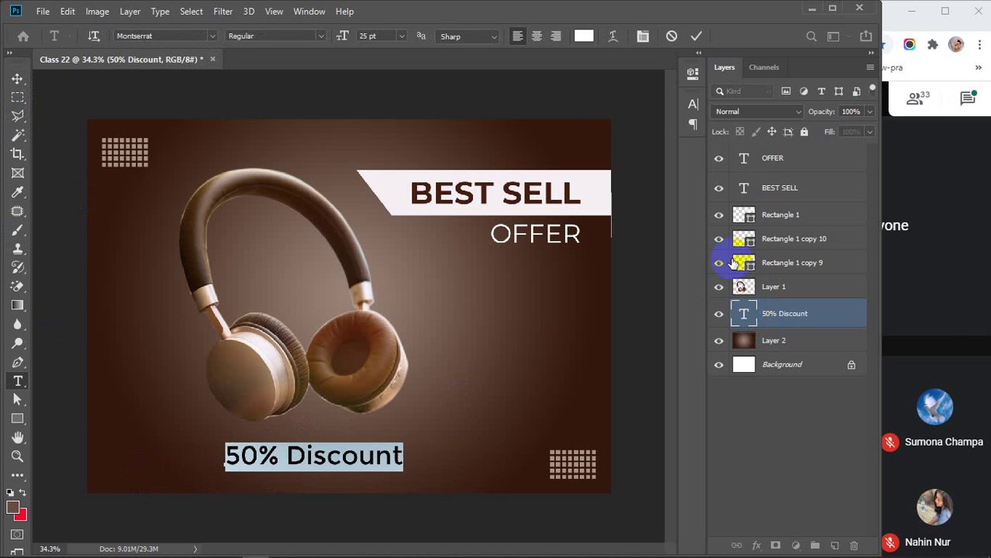
click(584, 34)
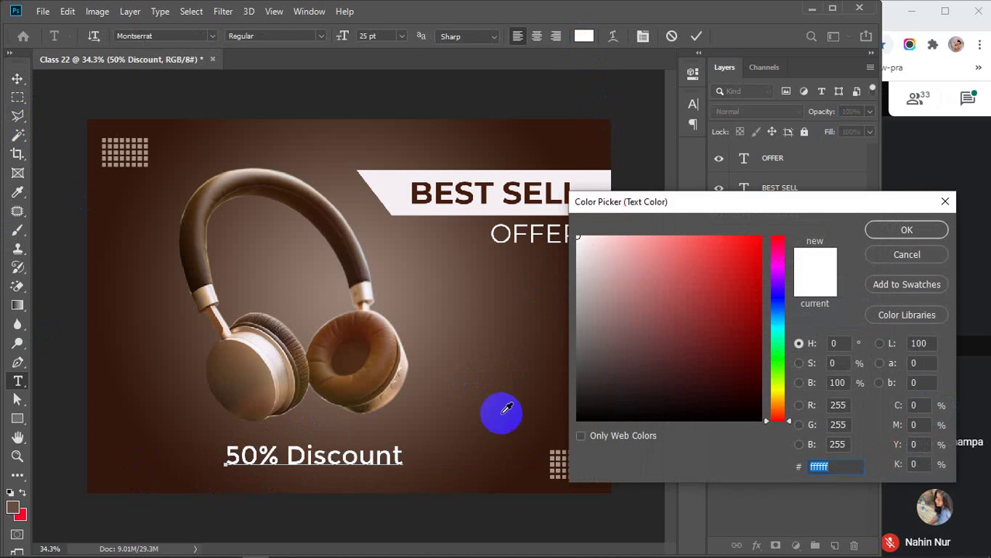
click(502, 426)
click(140, 475)
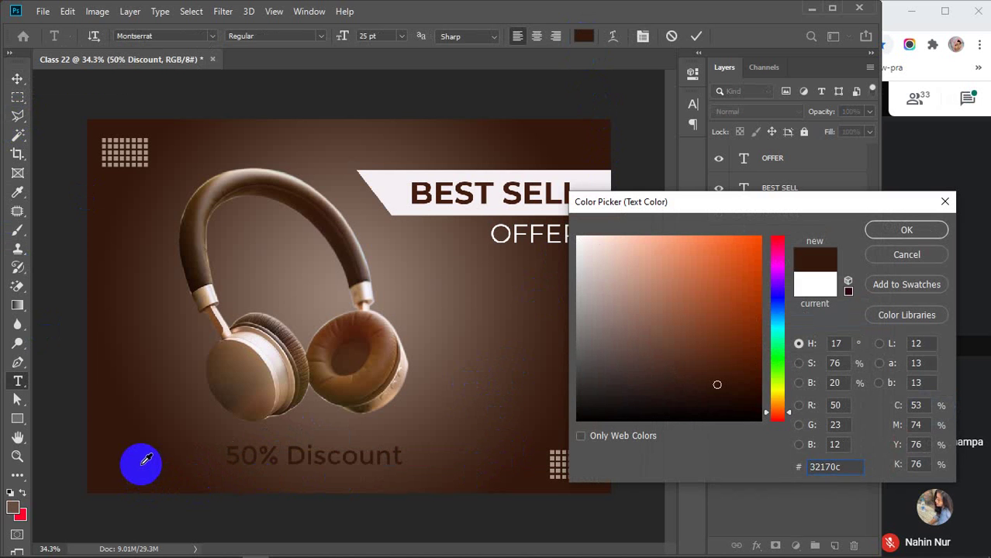
click(312, 190)
click(325, 208)
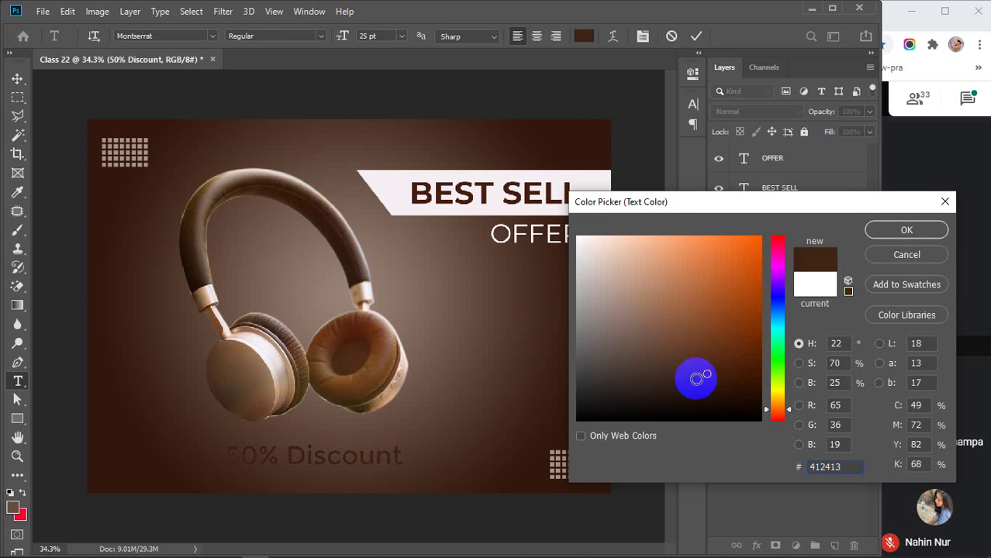
click(748, 384)
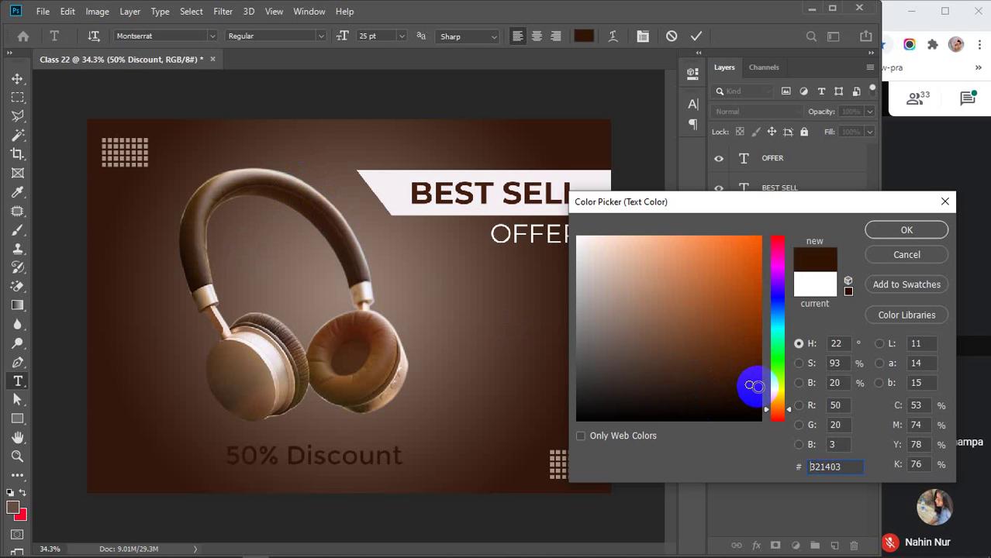
click(776, 232)
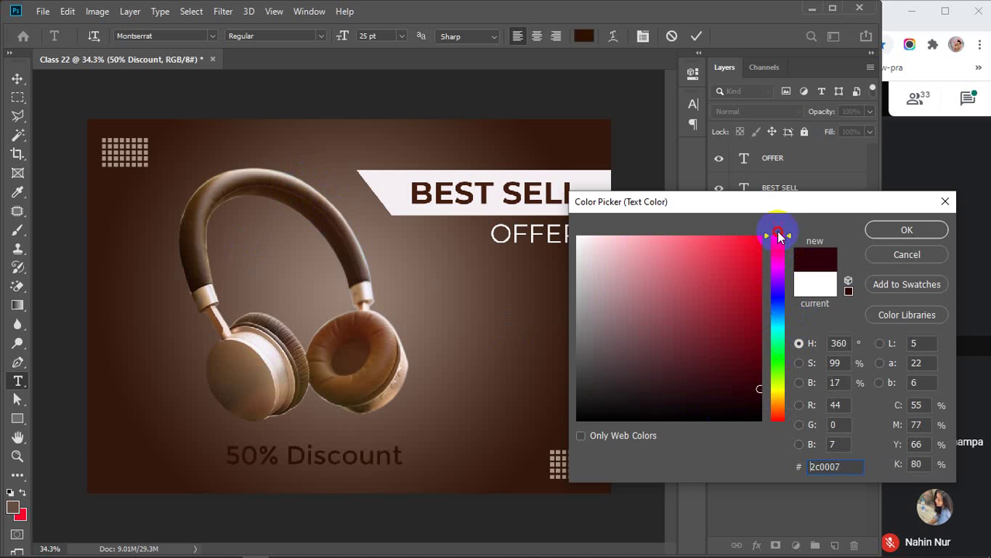
click(605, 370)
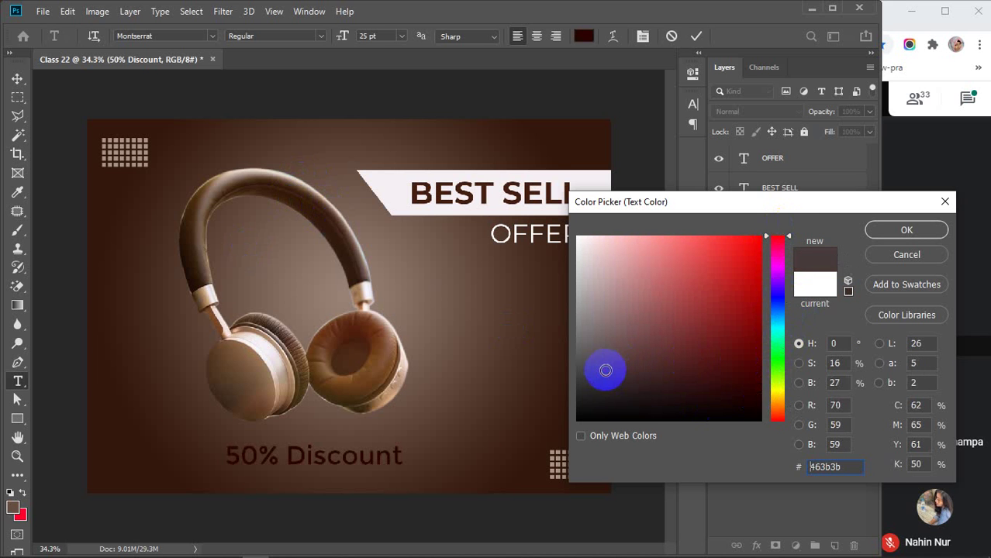
click(754, 391)
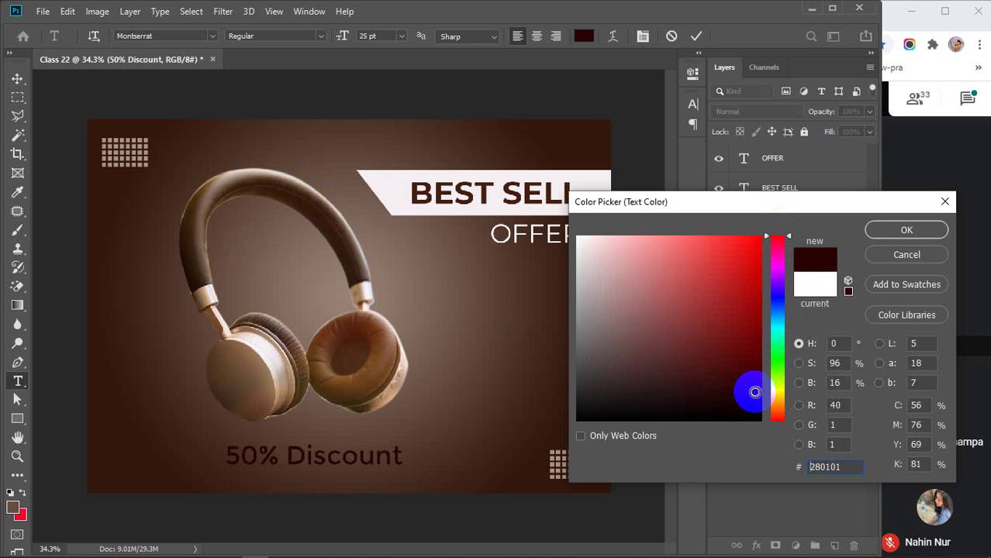
drag(772, 388, 779, 416)
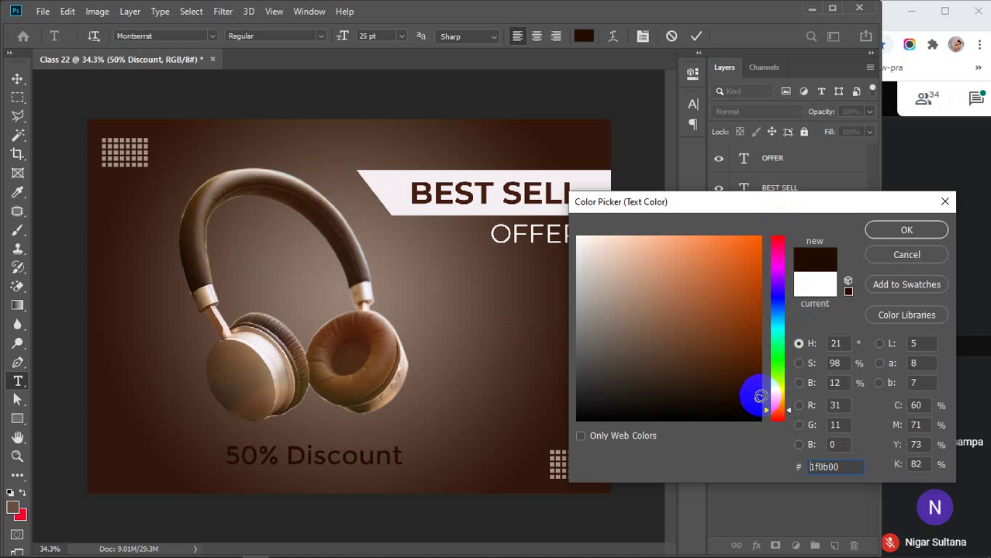
Try lighter and orange shades such as #ddb6a1, #ffa270, #ff5a00 and #8d4822 on the "50% Discount" text
click(527, 202)
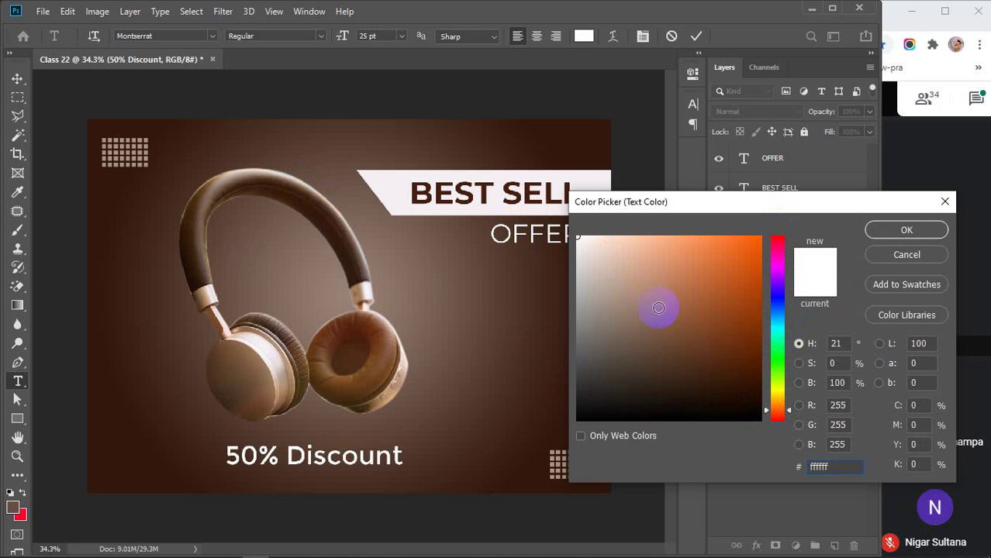
click(563, 315)
click(626, 256)
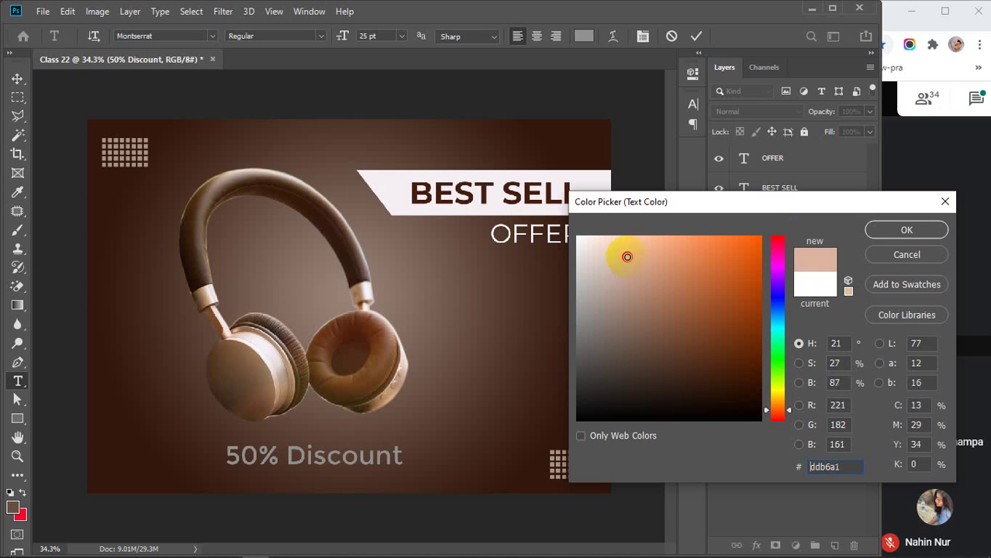
drag(626, 256, 641, 237)
click(679, 222)
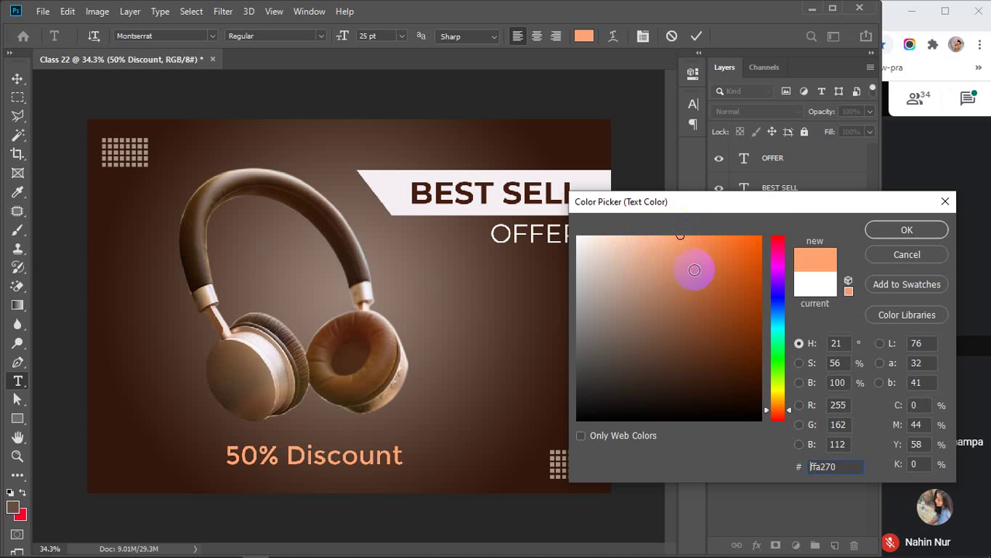
click(755, 233)
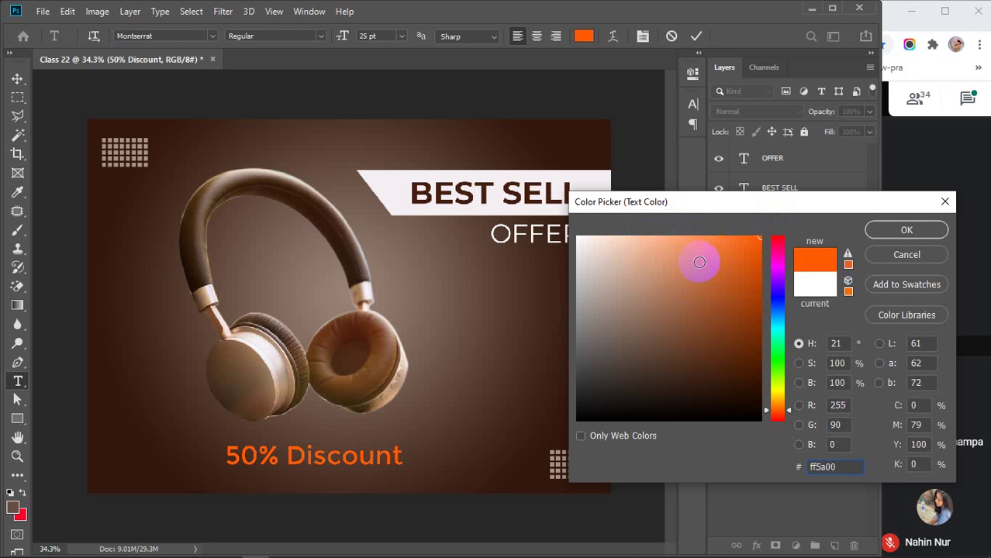
click(668, 266)
click(716, 319)
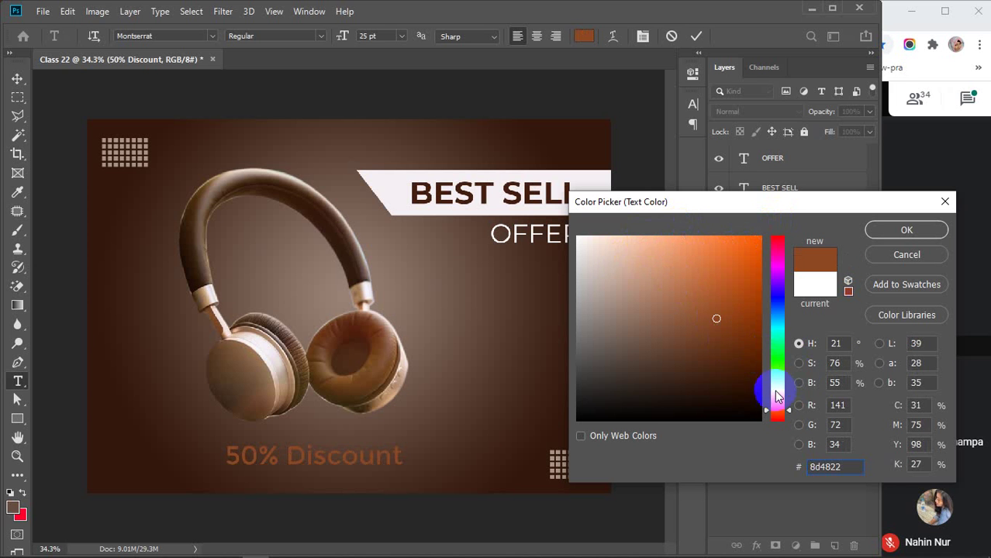
Set the "50% Discount" text color to very dark brown #260901 and commit the text edit
drag(773, 395, 774, 413)
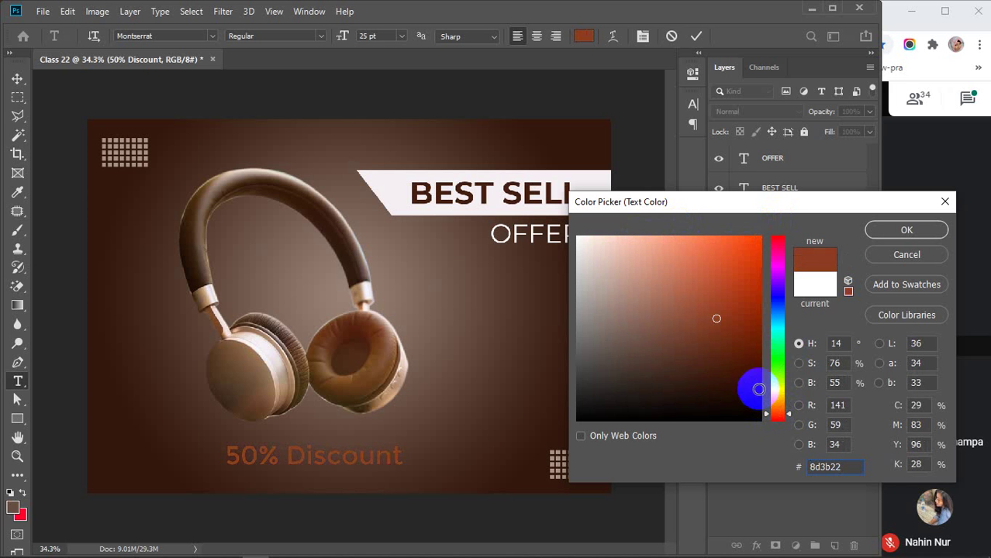
click(758, 393)
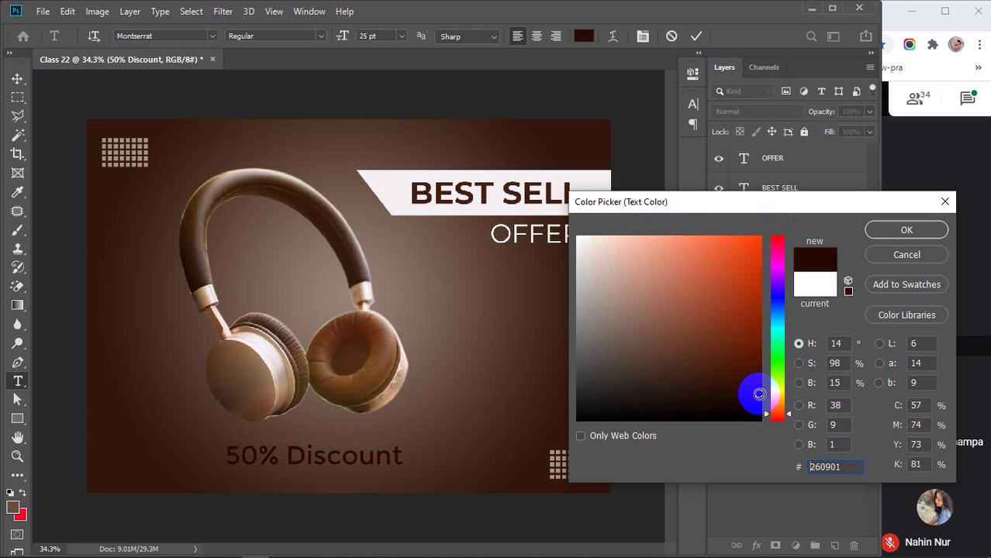
click(906, 229)
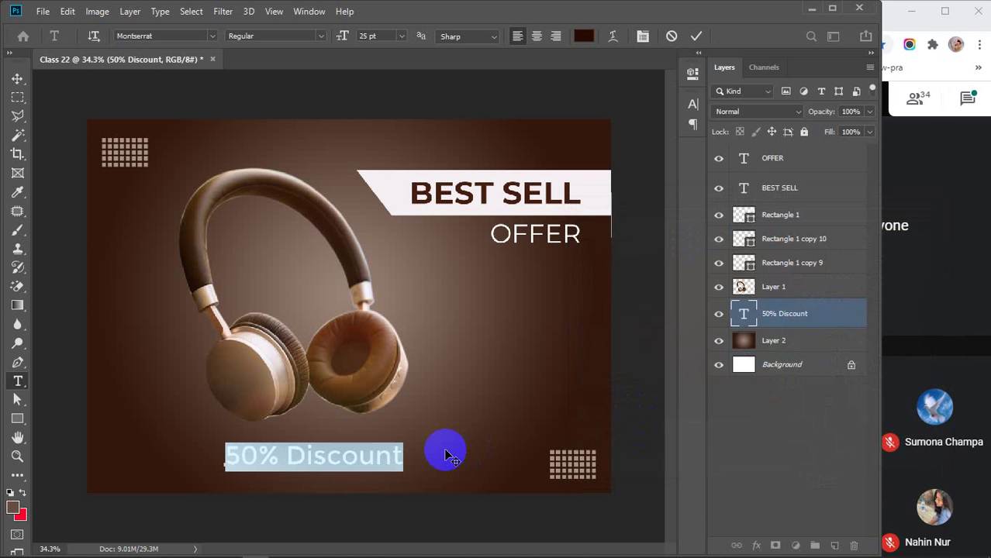
click(696, 36)
key(v)
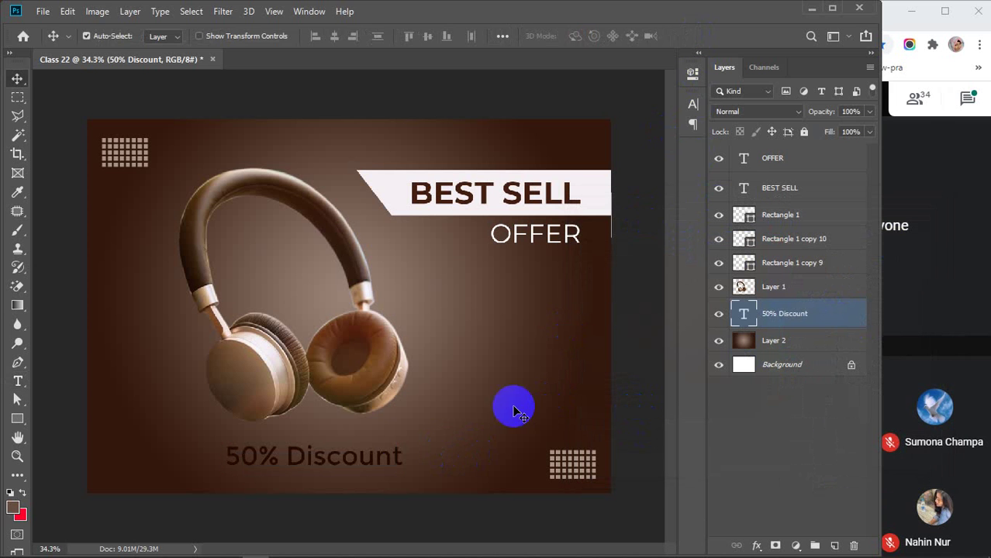
Move the "50% Discount" text to the right and slightly up, and set its color to white
drag(327, 464, 395, 446)
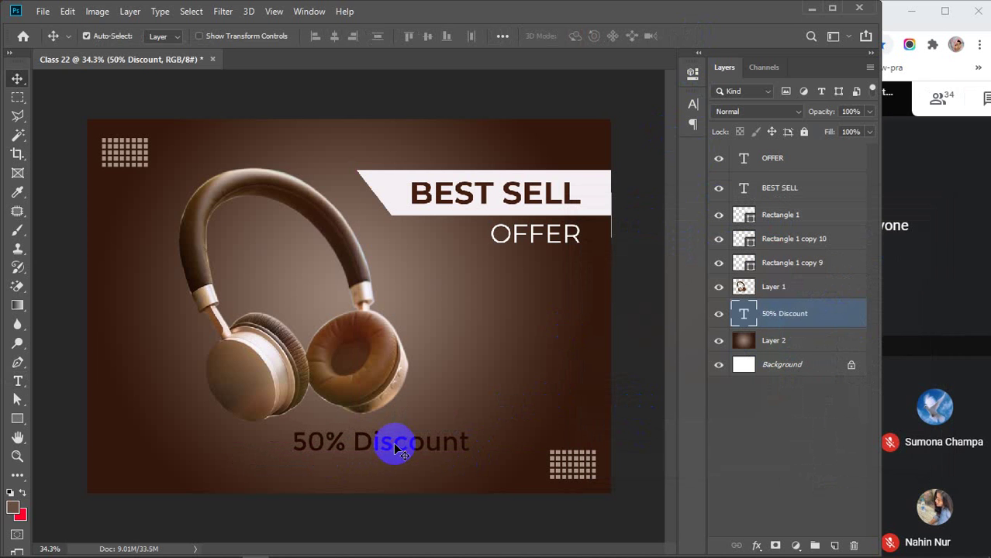
double_click(743, 313)
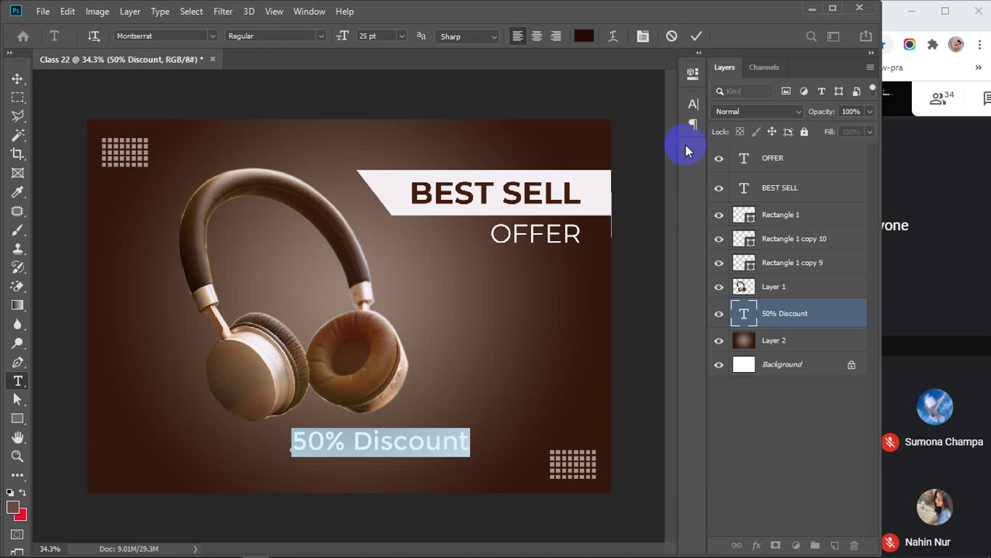
click(586, 35)
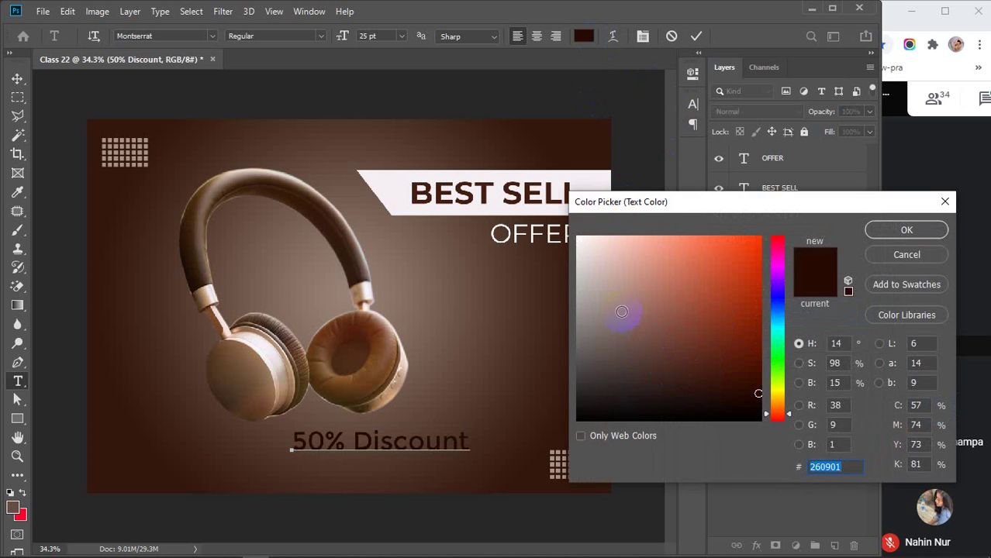
mouse_move(621, 311)
mouse_down()
mouse_move(597, 290)
mouse_move(573, 224)
mouse_up()
click(907, 230)
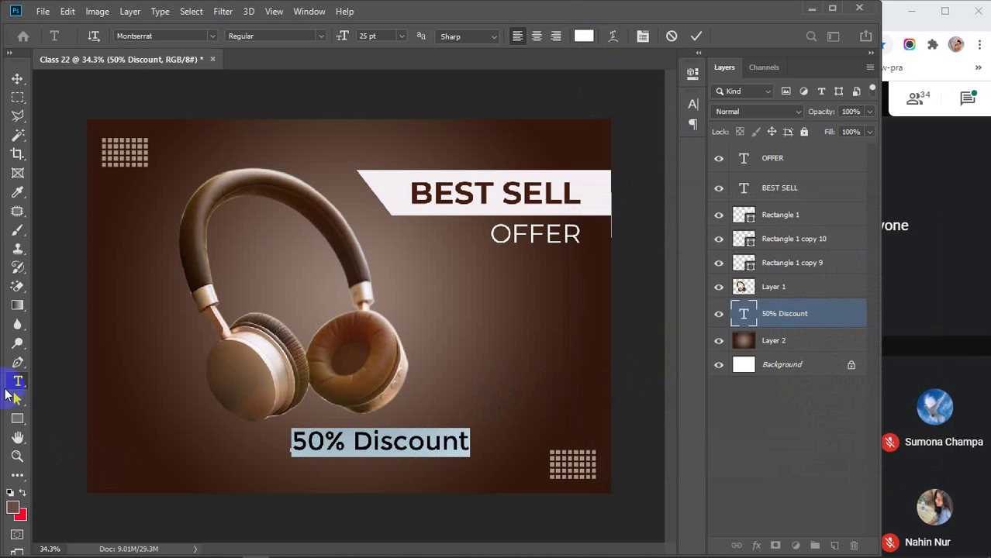
Draw a rounded rectangle about 429 × 89 px with a 1000 px radius just below the "50% Discount" text
click(17, 418)
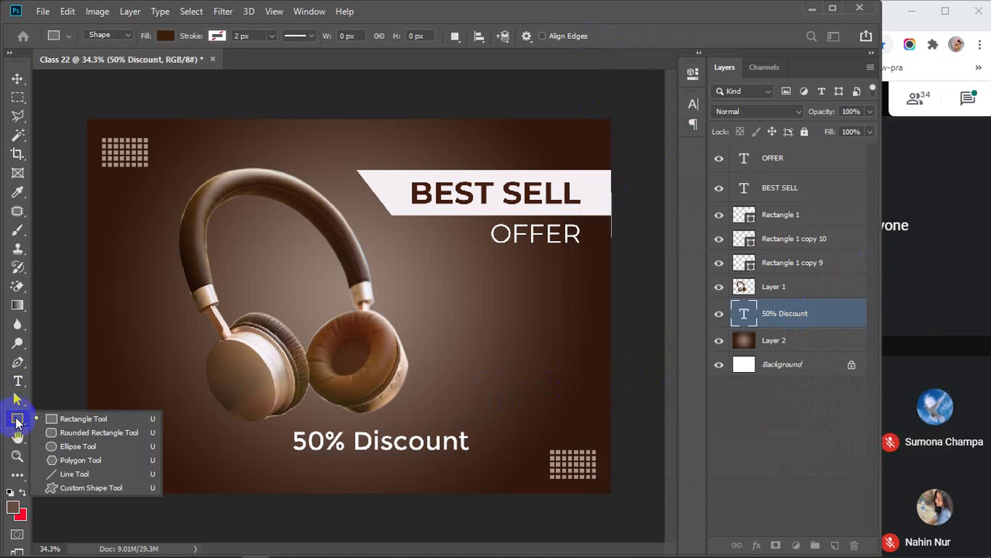
click(74, 435)
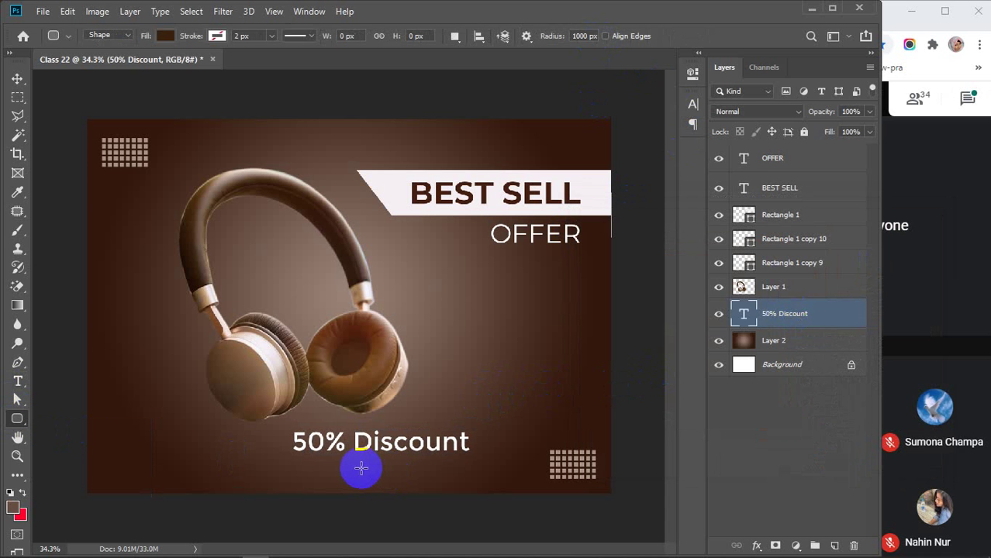
drag(350, 462, 457, 483)
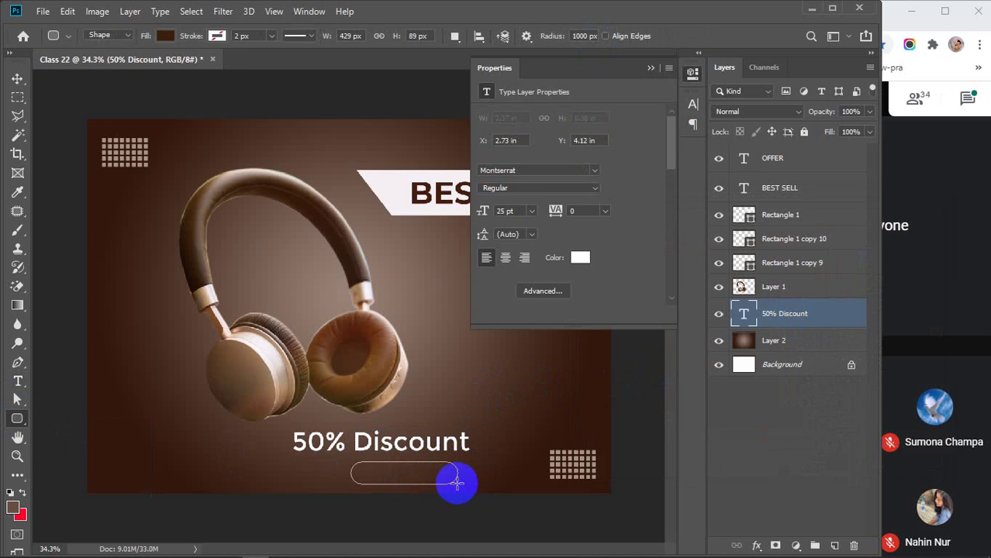
click(647, 68)
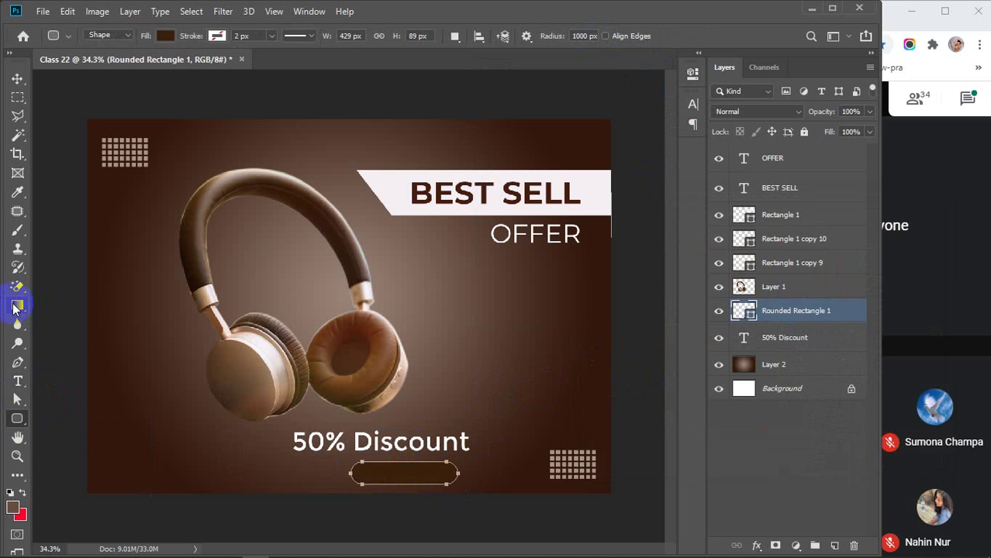
click(16, 308)
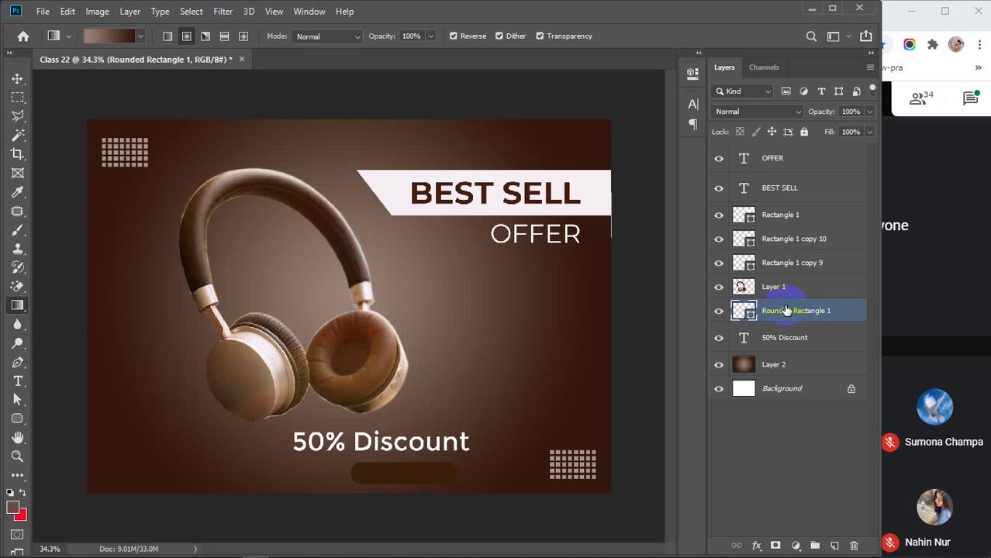
click(743, 311)
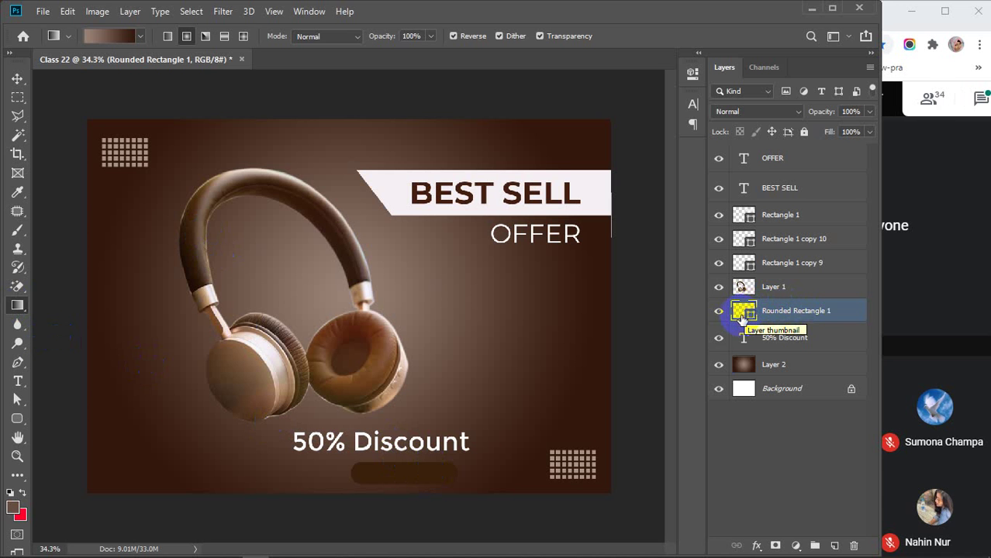
double_click(744, 310)
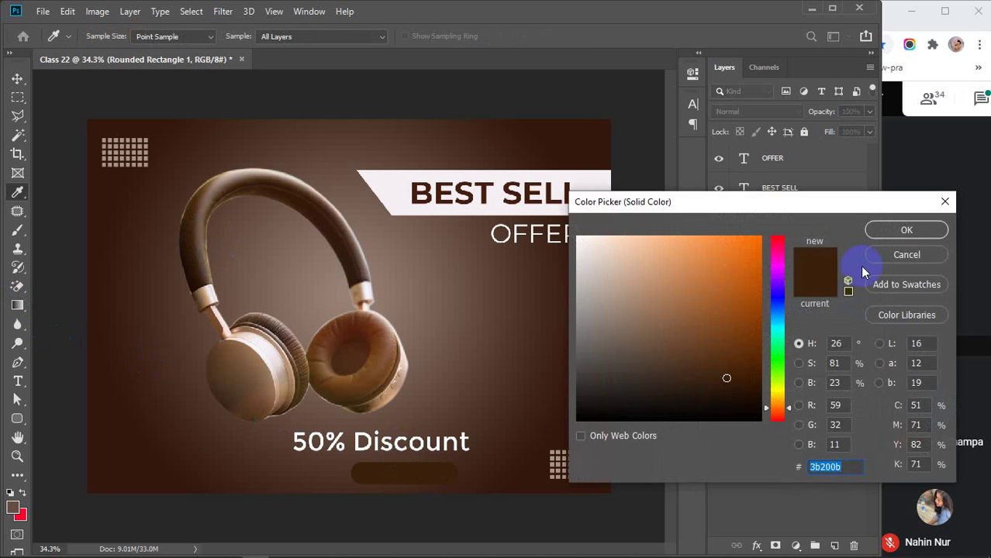
click(904, 255)
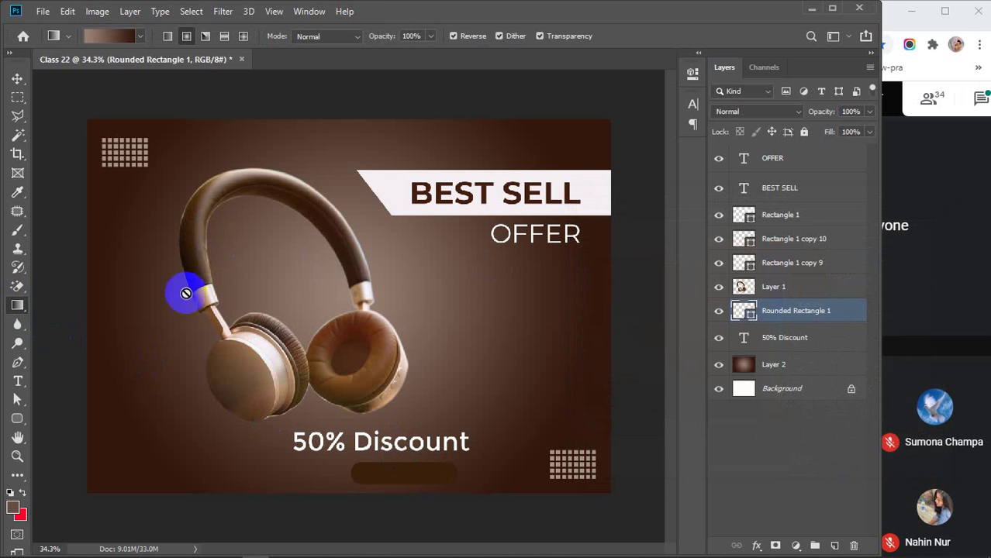
click(186, 38)
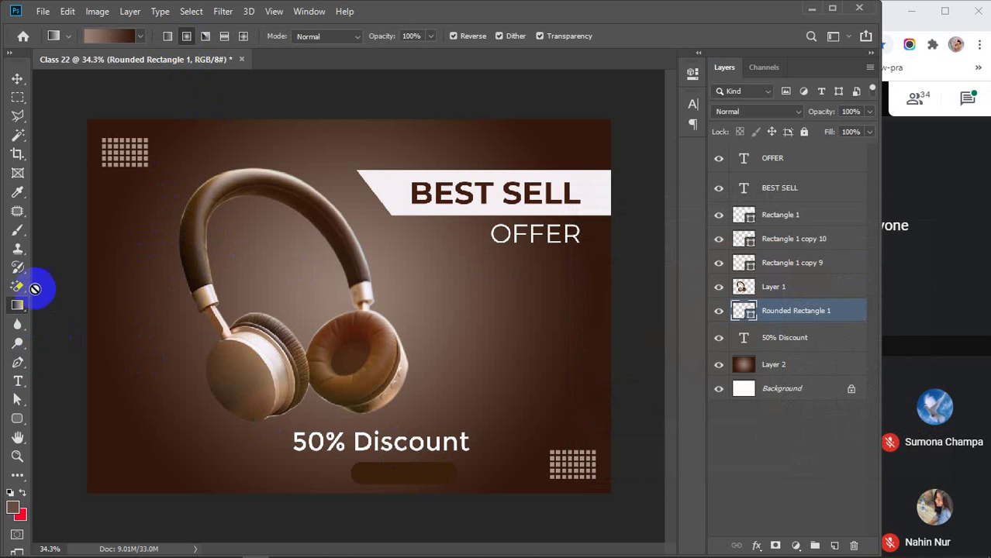
Fill the rounded rectangle with a linear gradient from light brown to dark brown, sampling both stop colors from the banner background
right_click(15, 419)
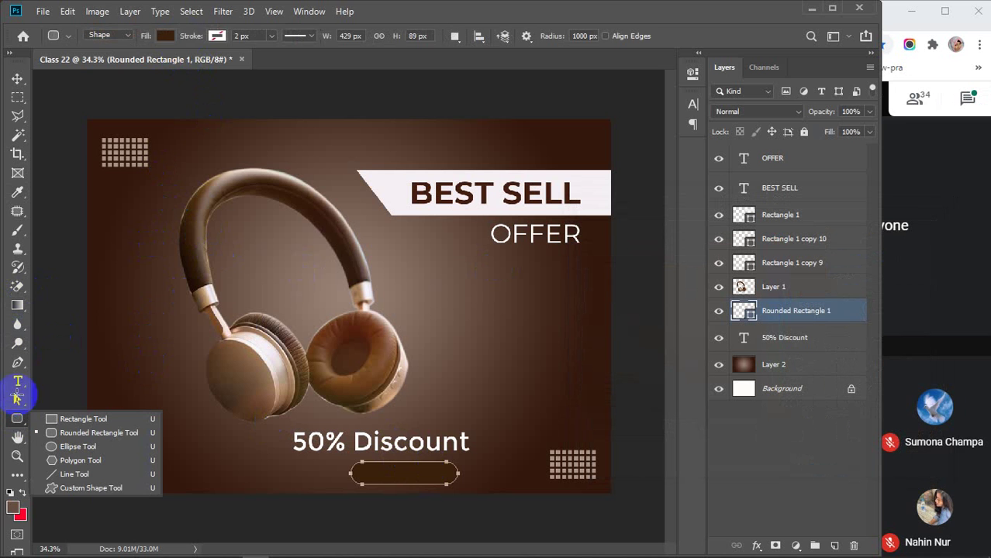
click(165, 36)
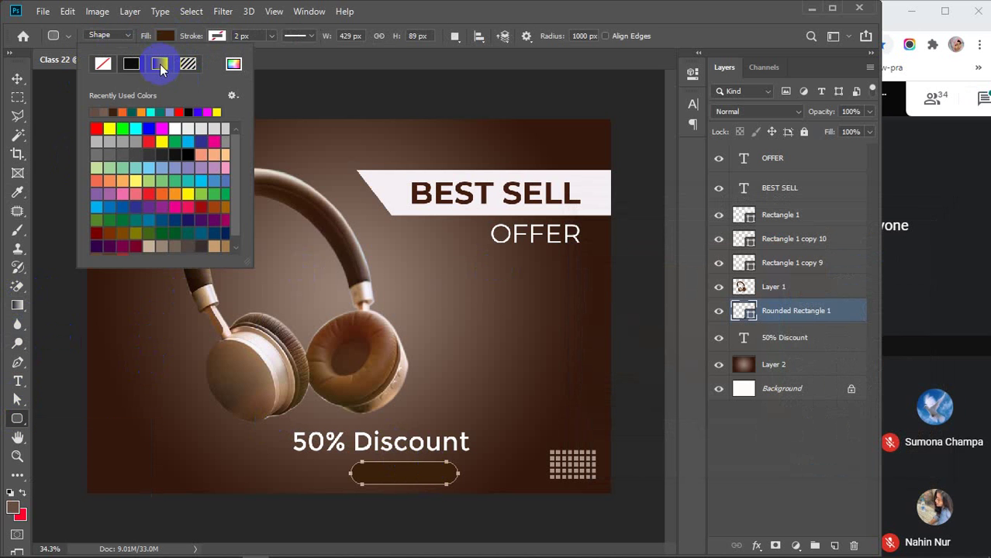
click(159, 64)
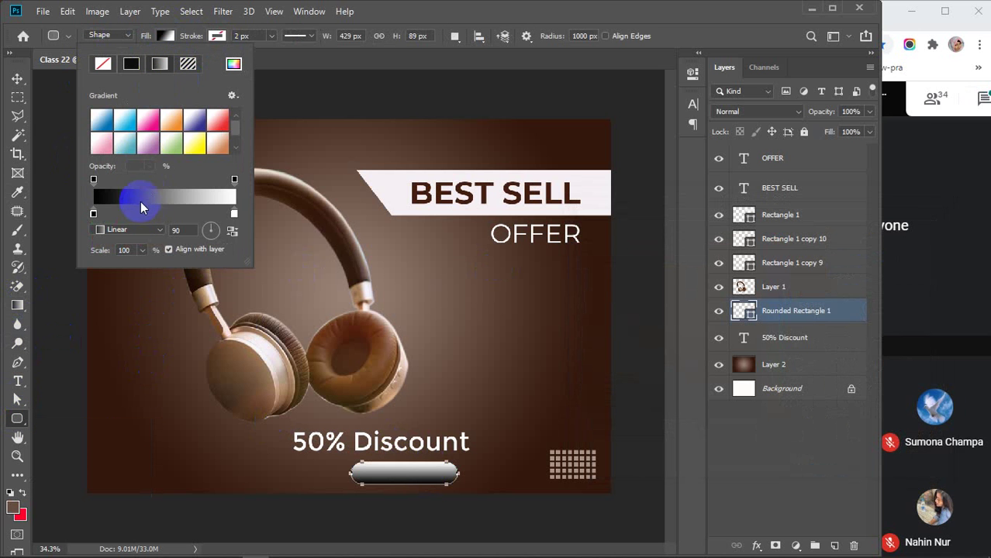
click(153, 194)
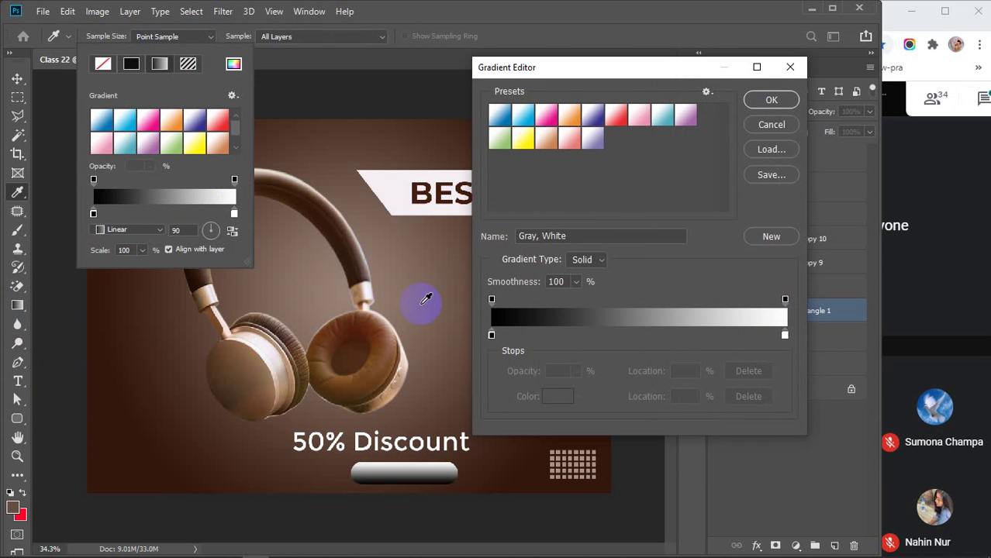
click(490, 334)
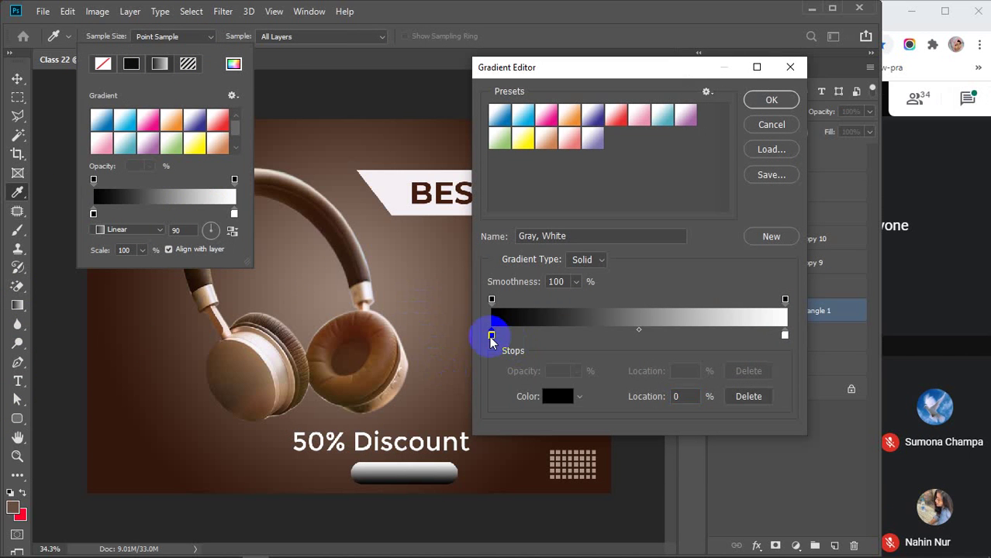
click(395, 298)
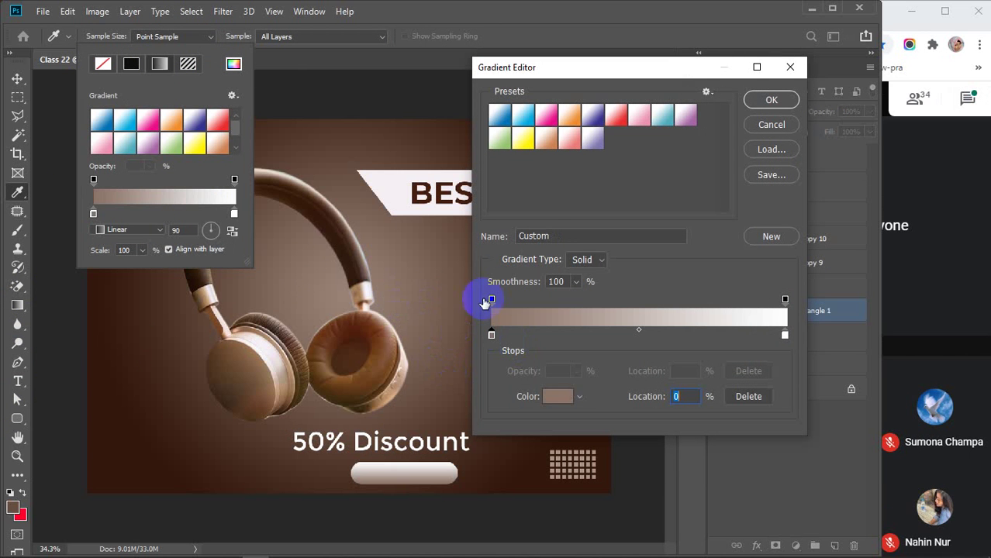
click(785, 336)
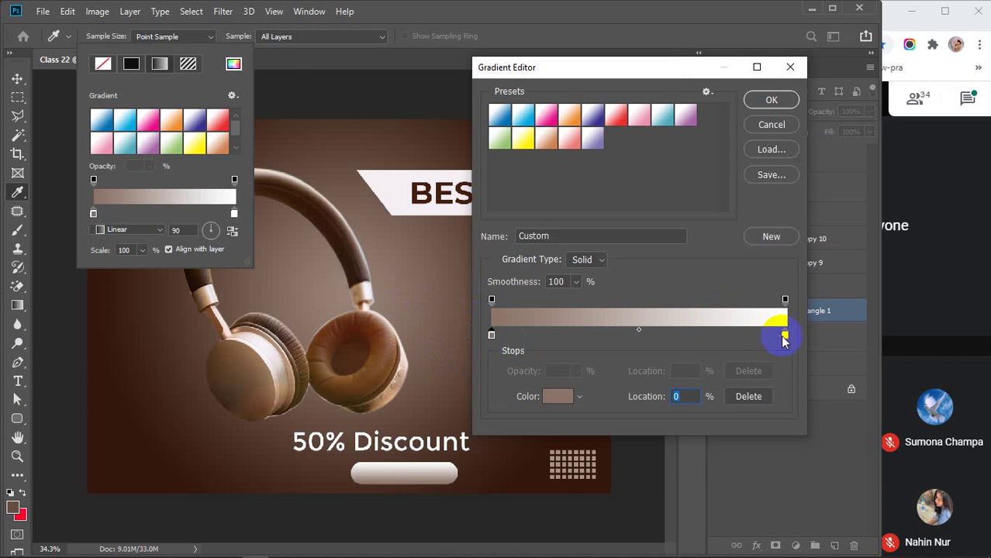
click(104, 475)
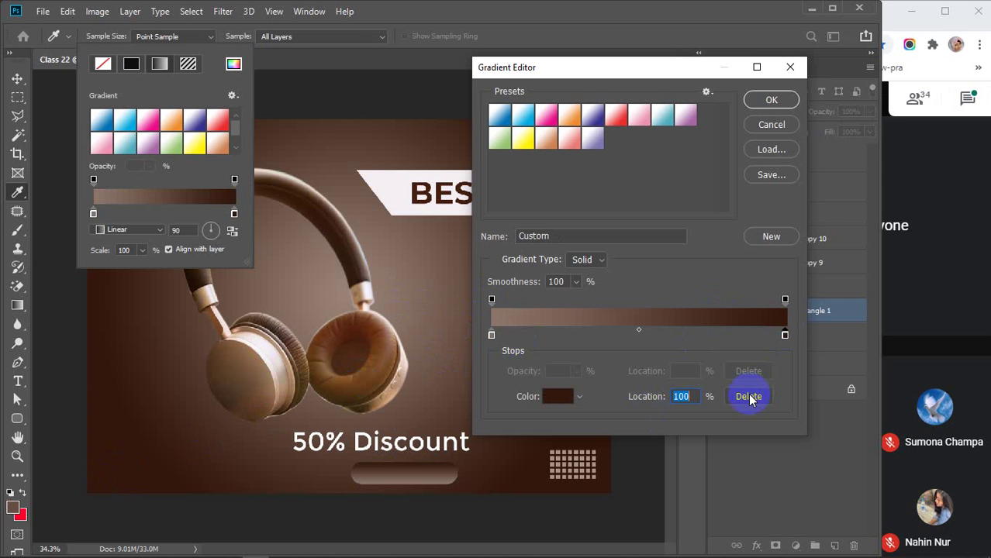
click(777, 101)
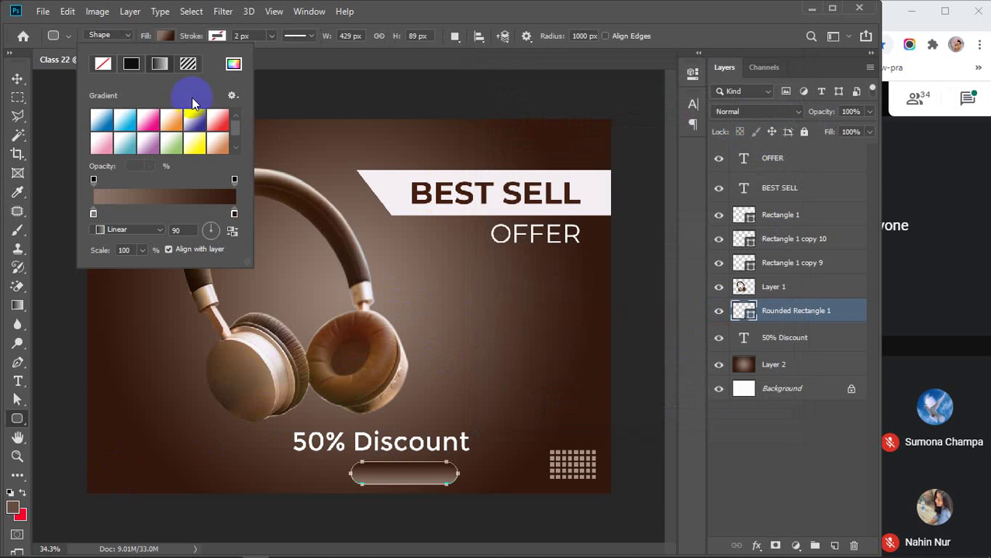
click(162, 36)
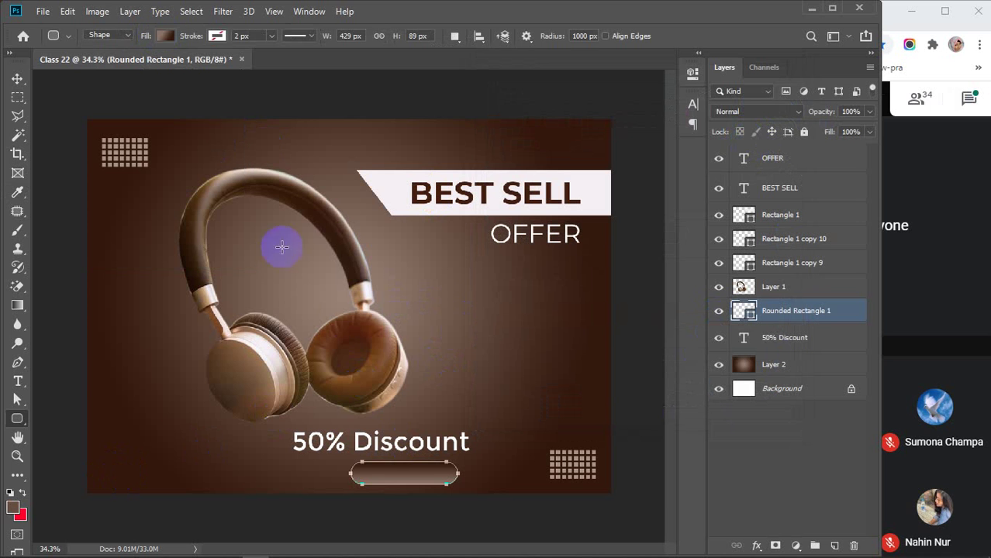
Move the "50% Discount" text below OFFER and place the rounded rectangle near the lower middle of the banner
click(17, 78)
click(634, 415)
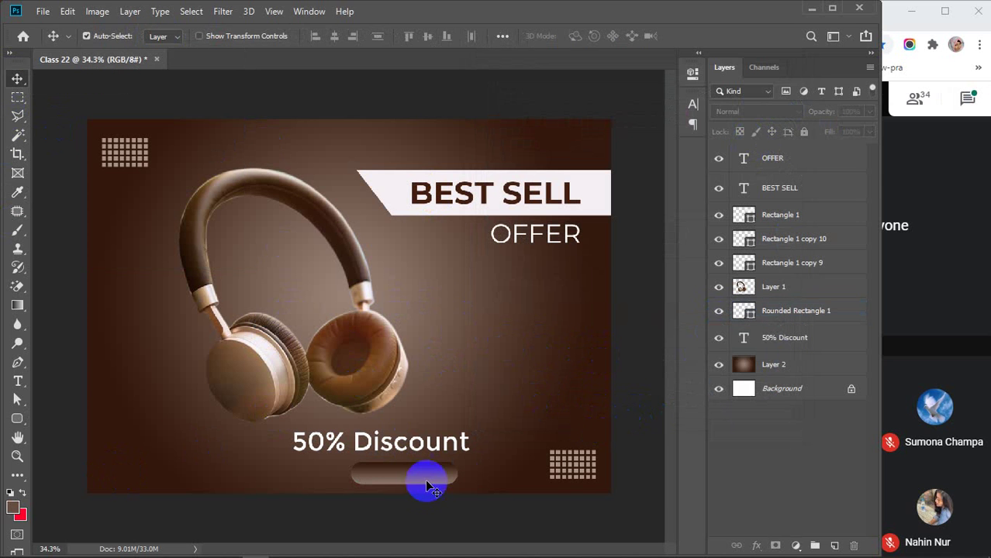
drag(417, 479, 559, 440)
drag(398, 442, 521, 305)
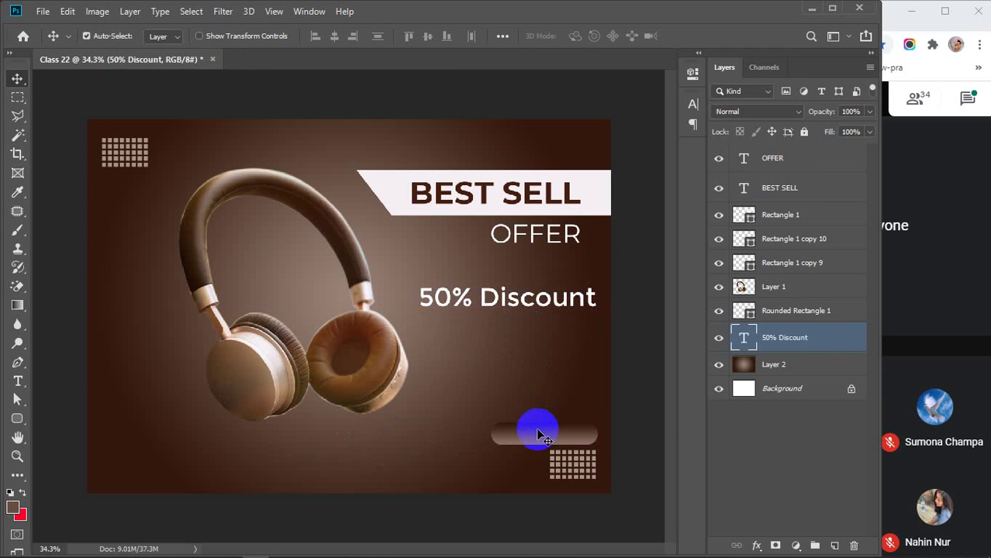
drag(535, 430, 387, 455)
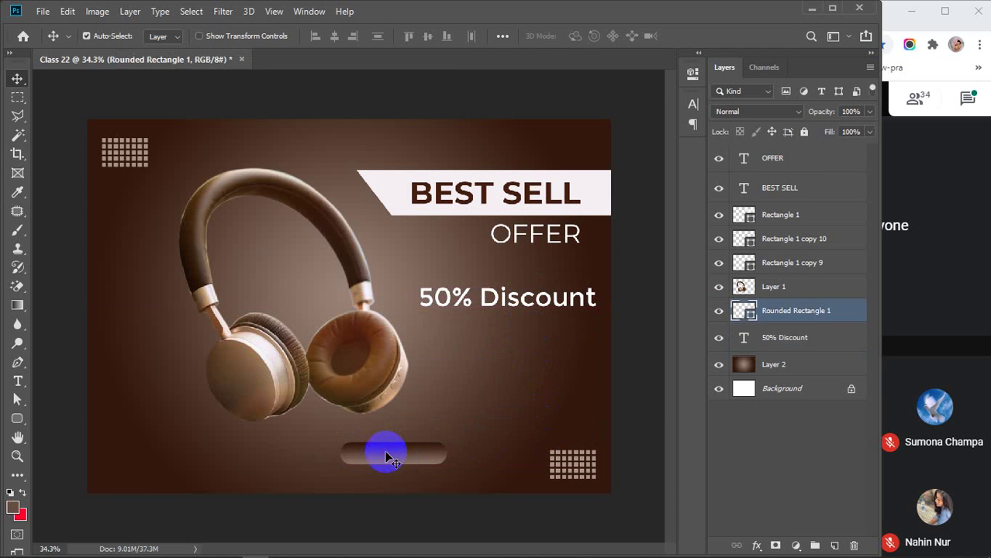
Add the text "BUY NOW" beside the rounded rectangle and set its size to 15 pt
click(17, 381)
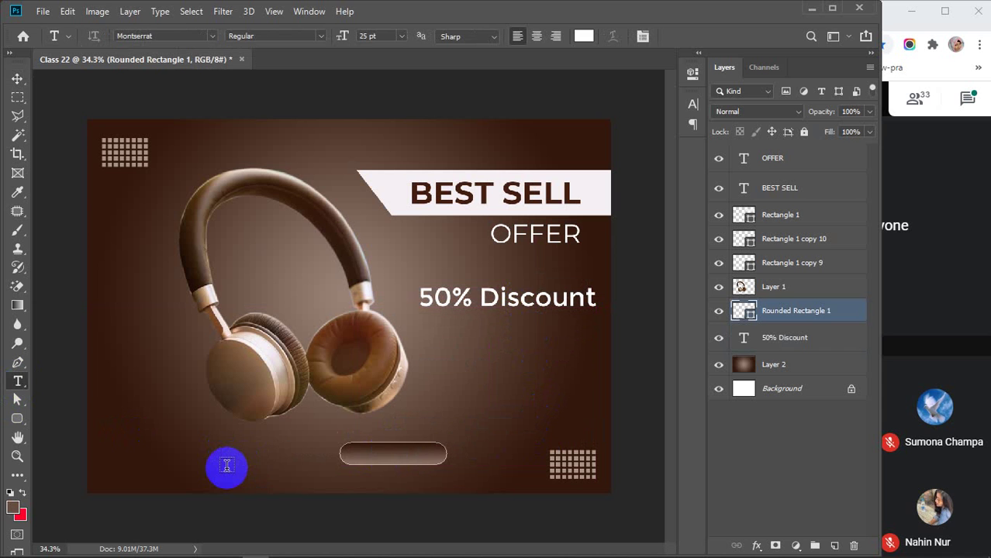
click(226, 466)
text(BUY NOW)
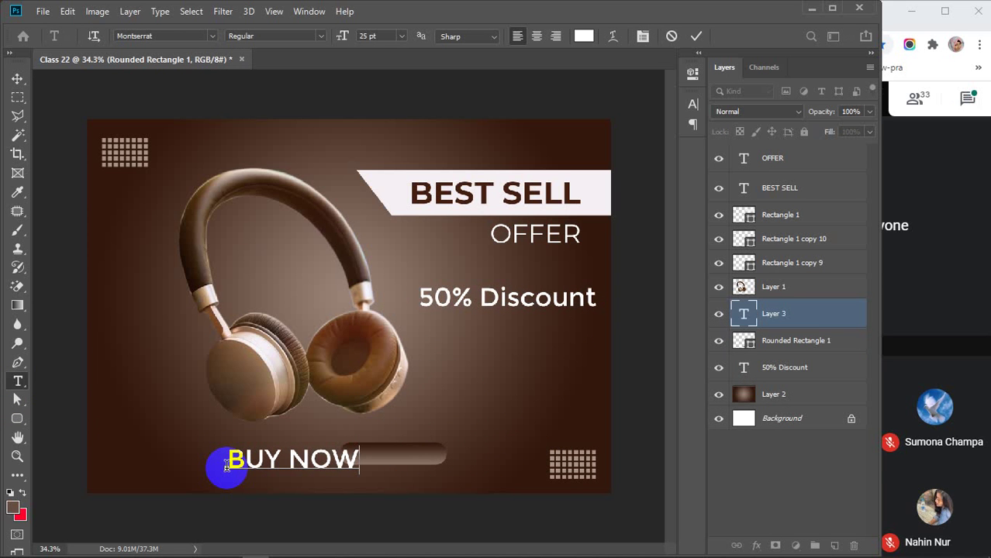
double_click(743, 317)
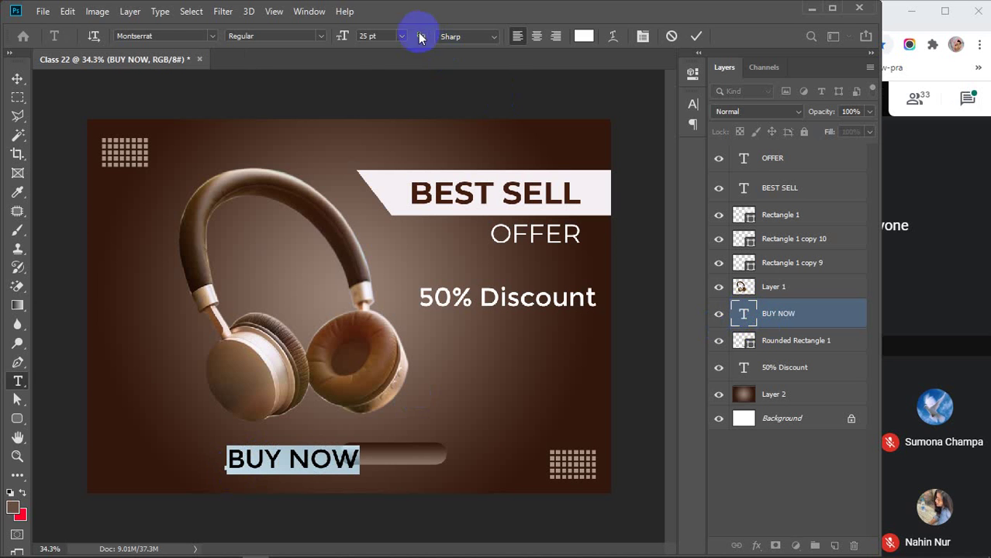
scroll(375, 35, down, 11)
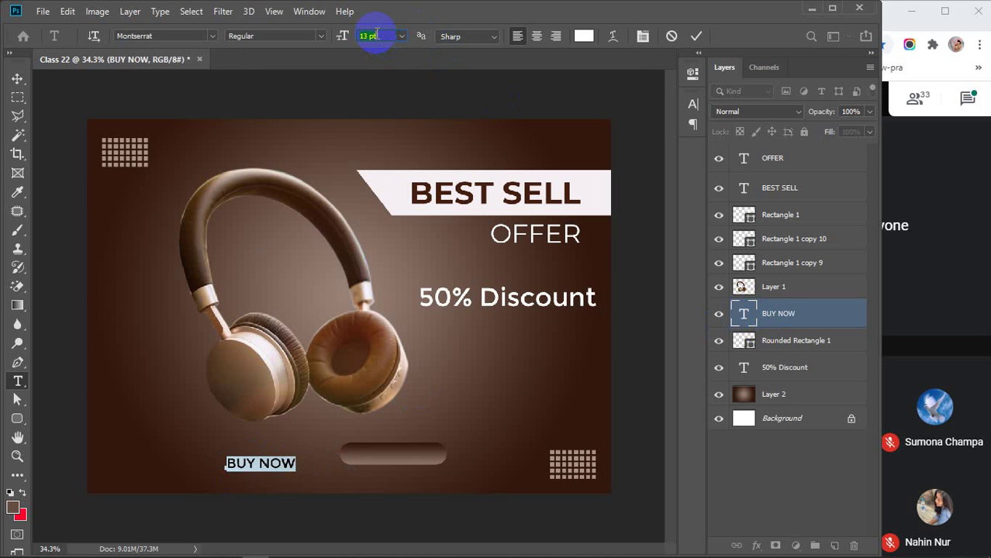
scroll(376, 35, up, 2)
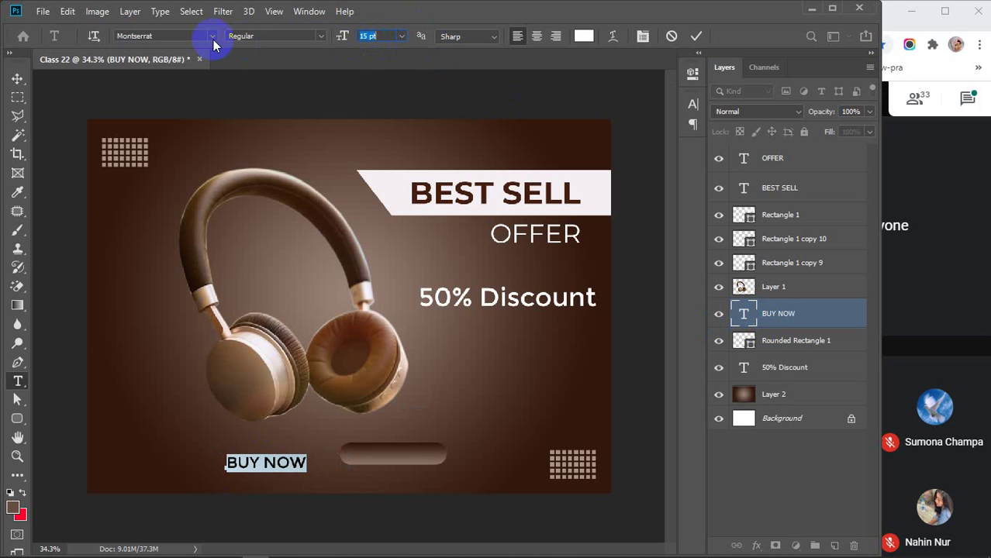
Try the ExtraLight and Light Montserrat weights on the "BUY NOW" text
click(318, 36)
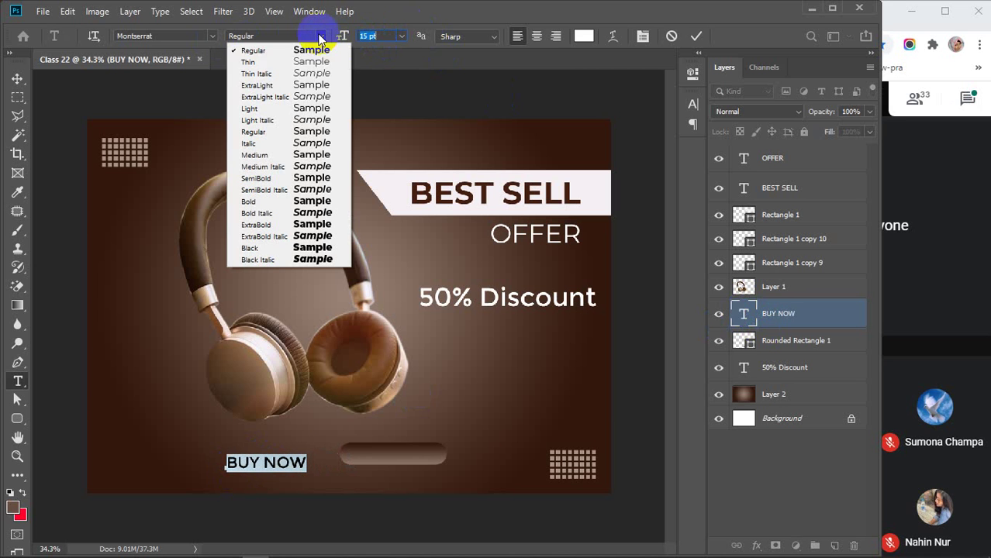
click(278, 86)
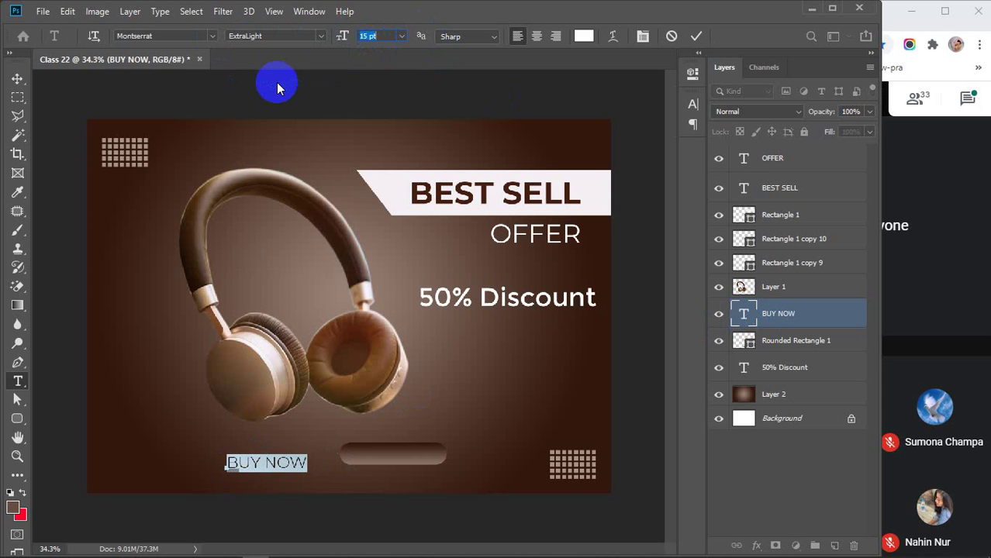
click(318, 39)
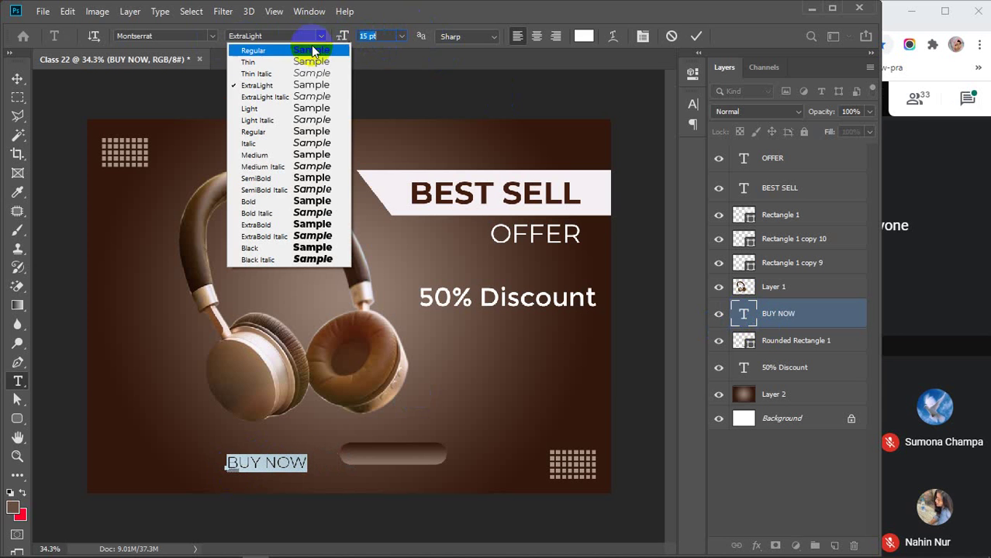
click(275, 109)
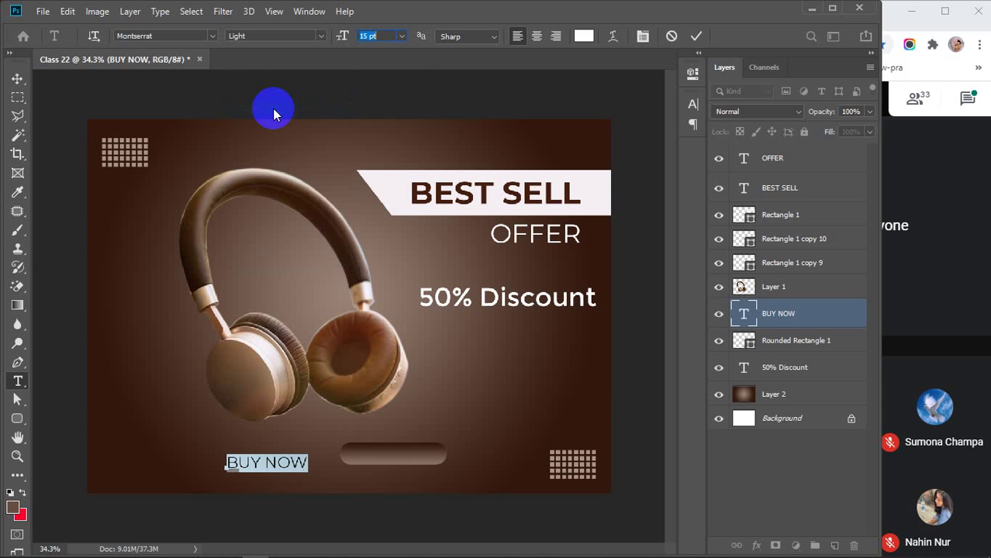
Move the "BUY NOW" text onto the rounded rectangle, set its font weight to Medium and commit the edit
click(17, 80)
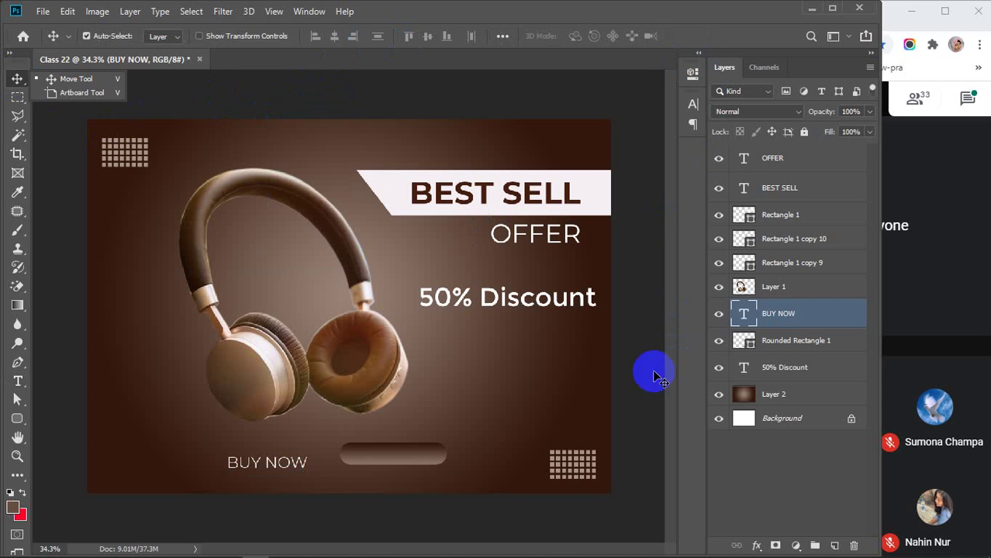
drag(301, 462, 413, 456)
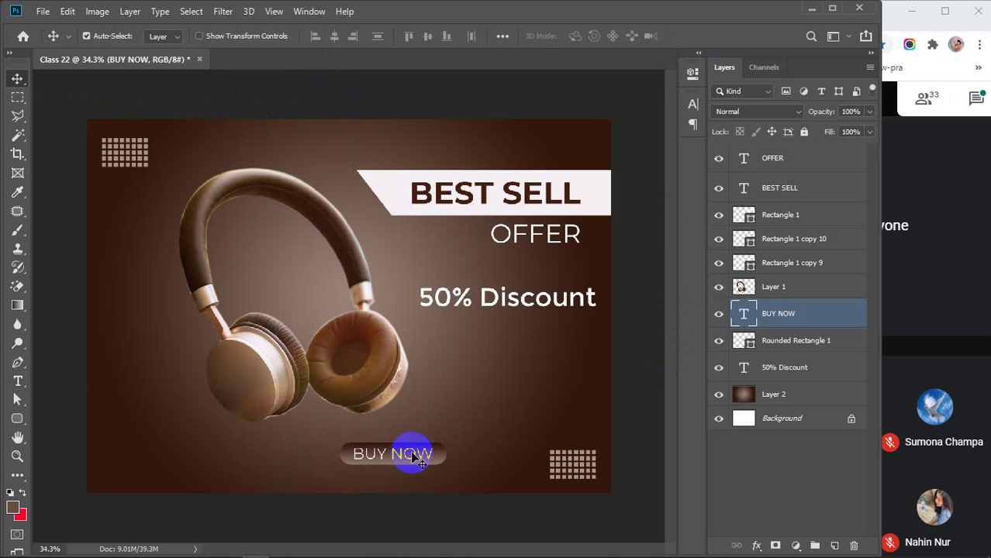
double_click(742, 313)
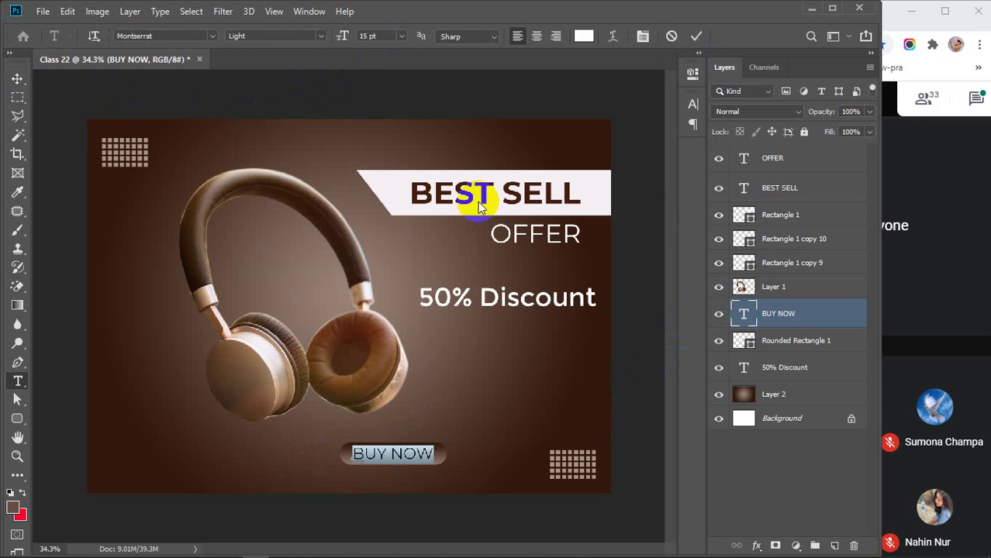
click(322, 35)
click(264, 157)
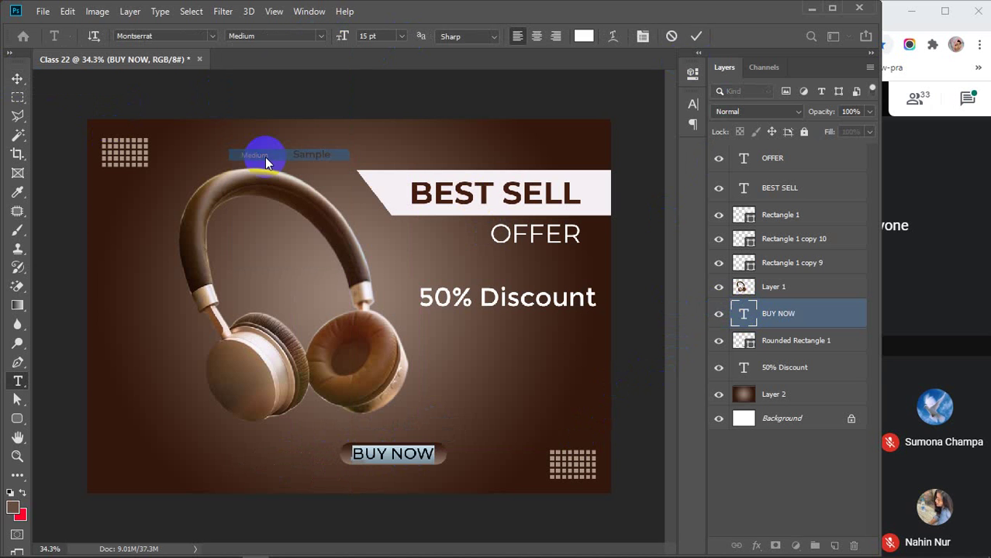
click(696, 37)
key(v)
click(639, 397)
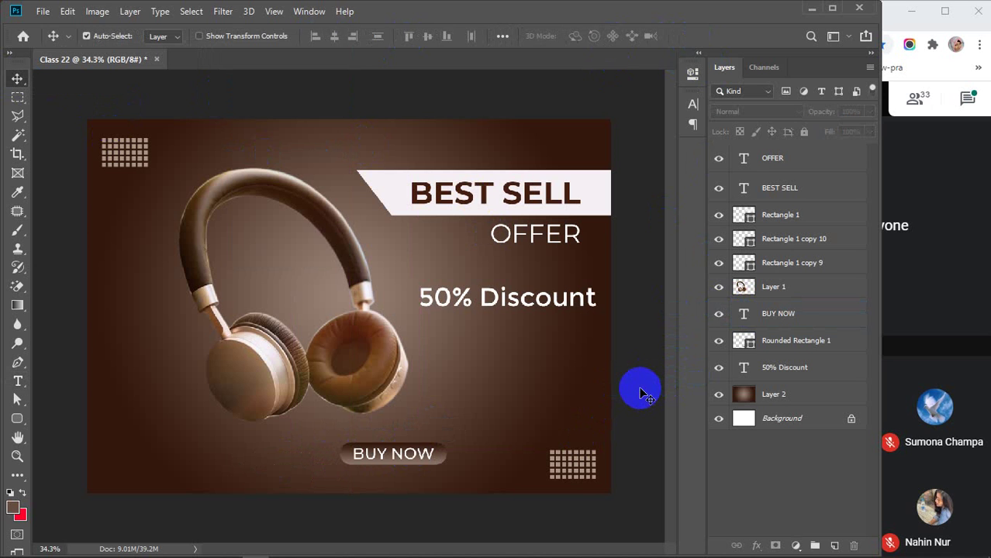
click(791, 241)
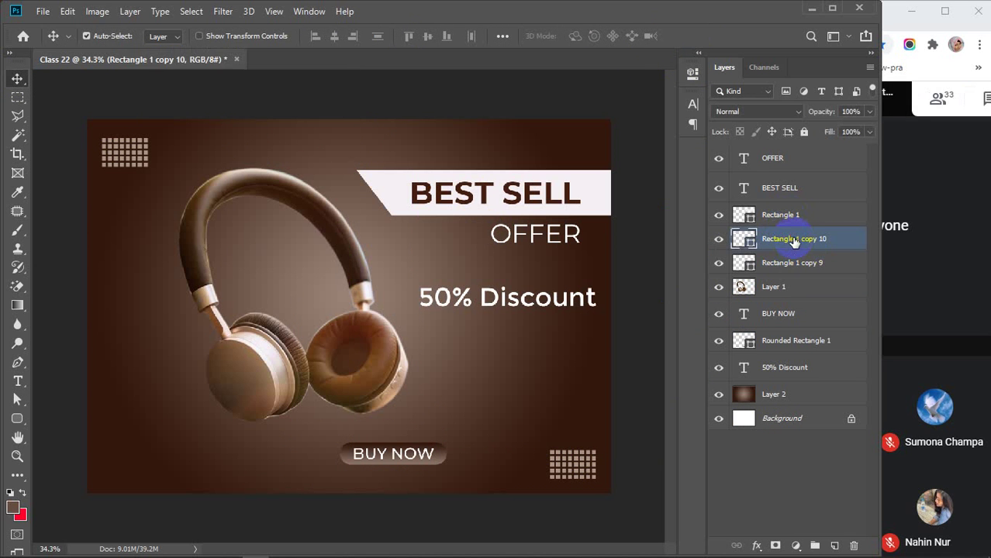
click(719, 239)
click(718, 238)
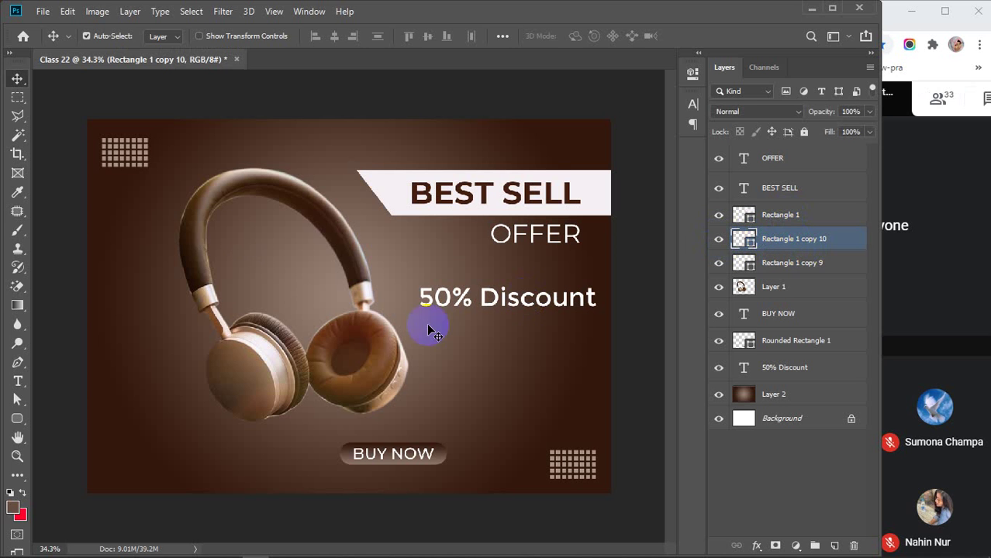
click(744, 242)
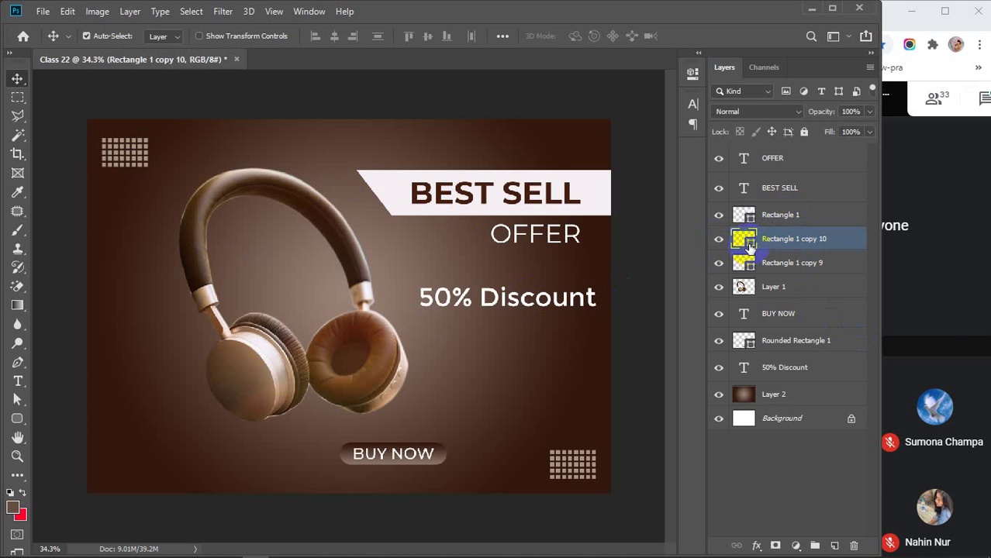
double_click(744, 239)
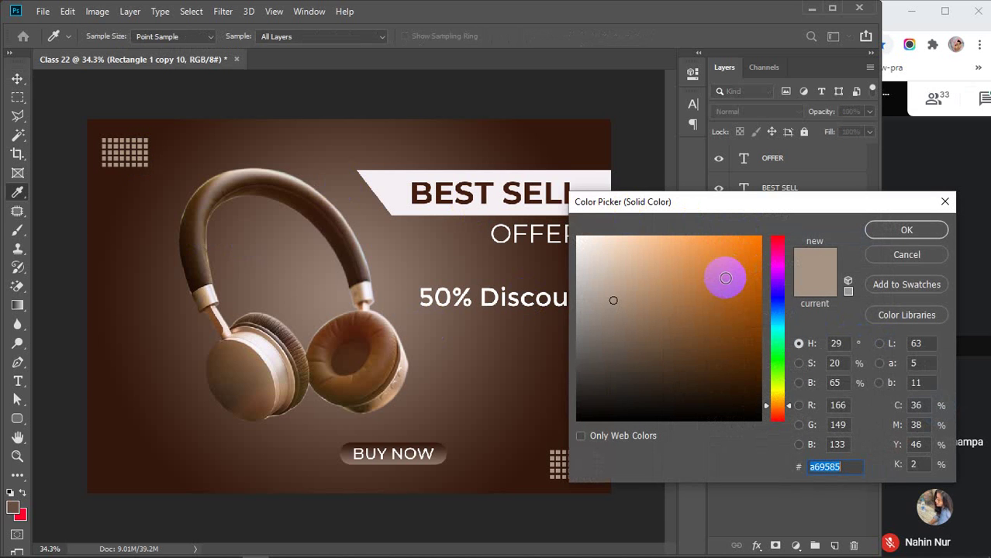
click(891, 253)
right_click(13, 326)
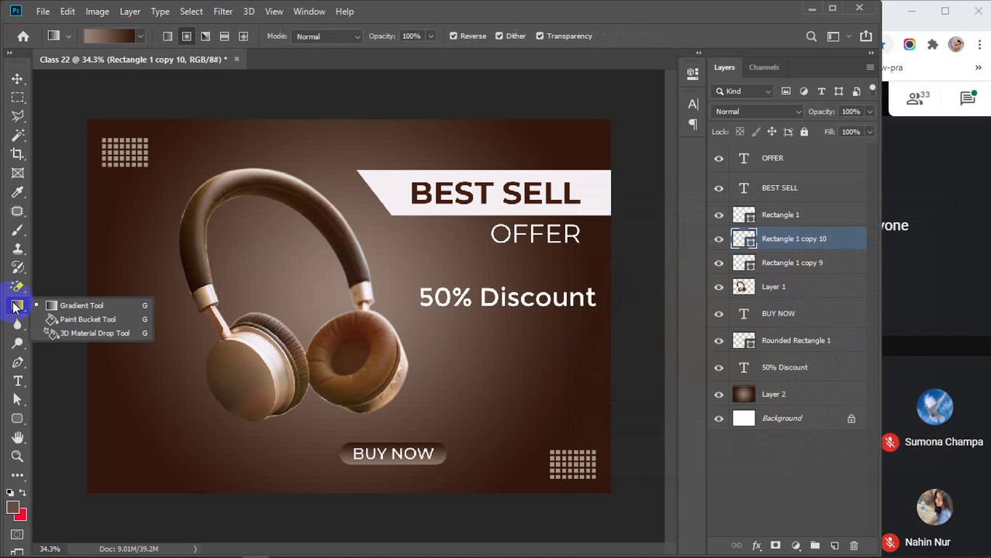
click(84, 306)
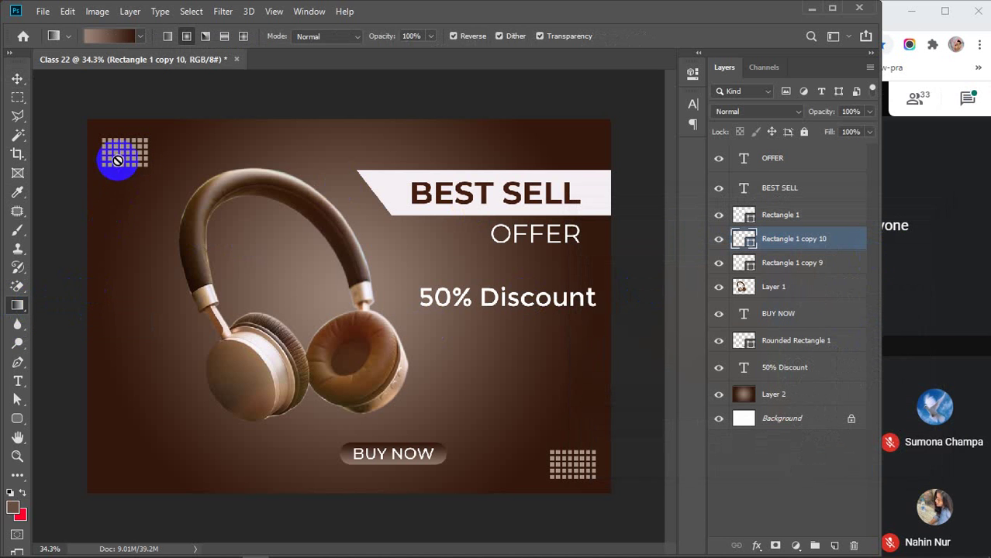
click(744, 241)
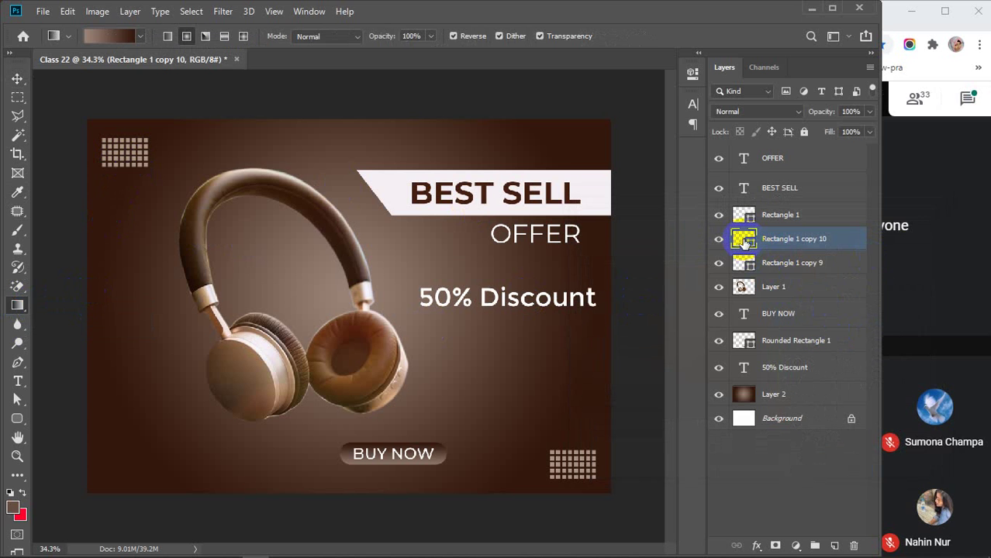
double_click(744, 240)
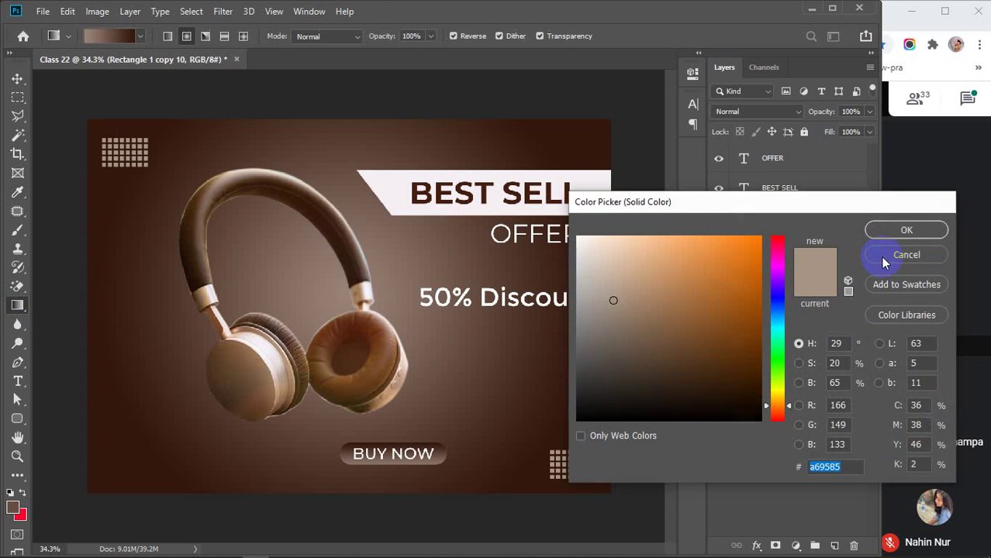
click(880, 255)
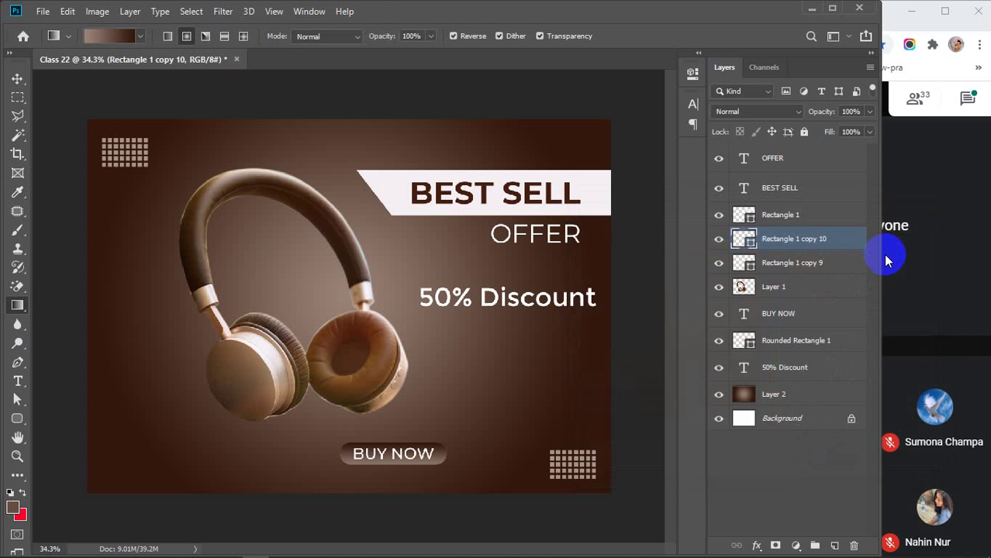
click(103, 36)
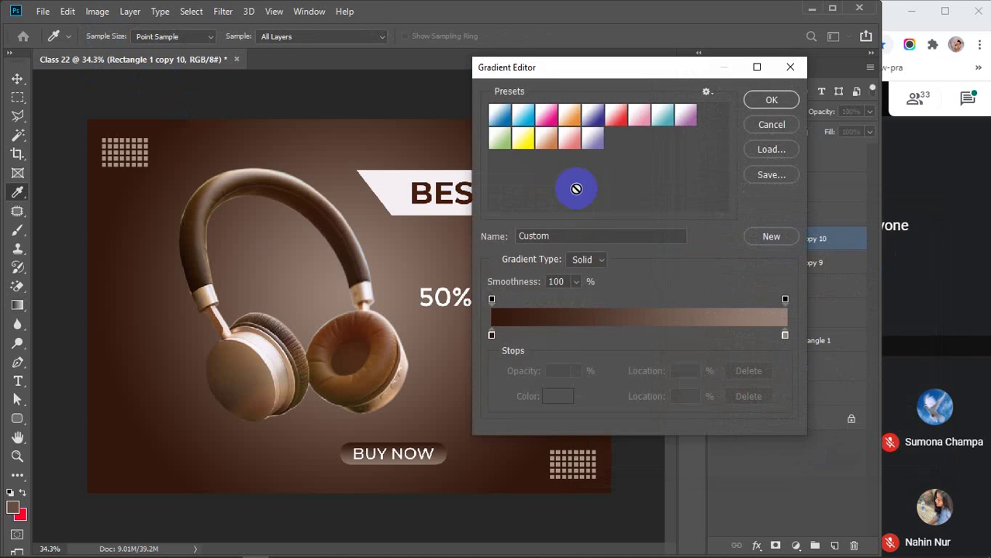
click(765, 99)
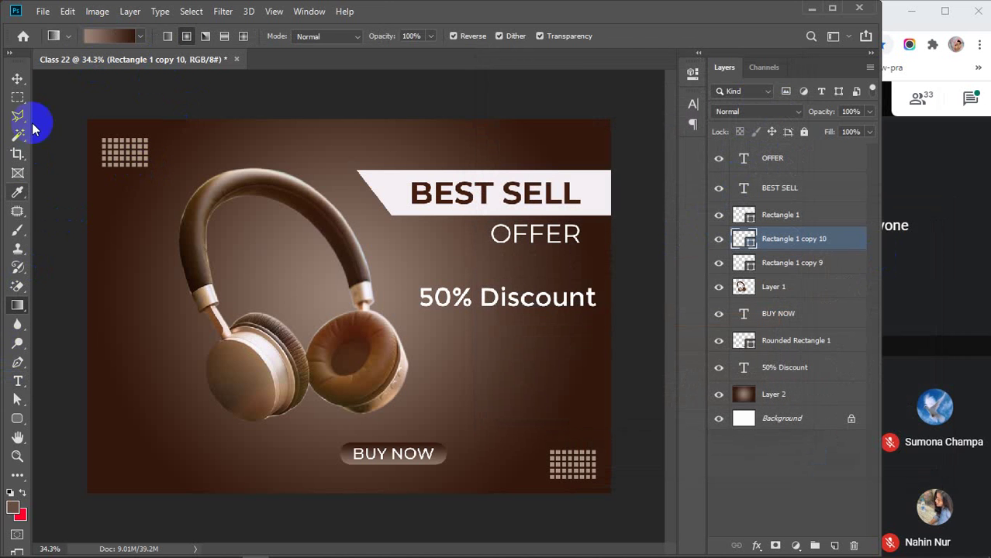
Recolor the upper-left grid of squares to dark brown 4b3227 sampled from the banner's background gradient
click(17, 79)
click(789, 241)
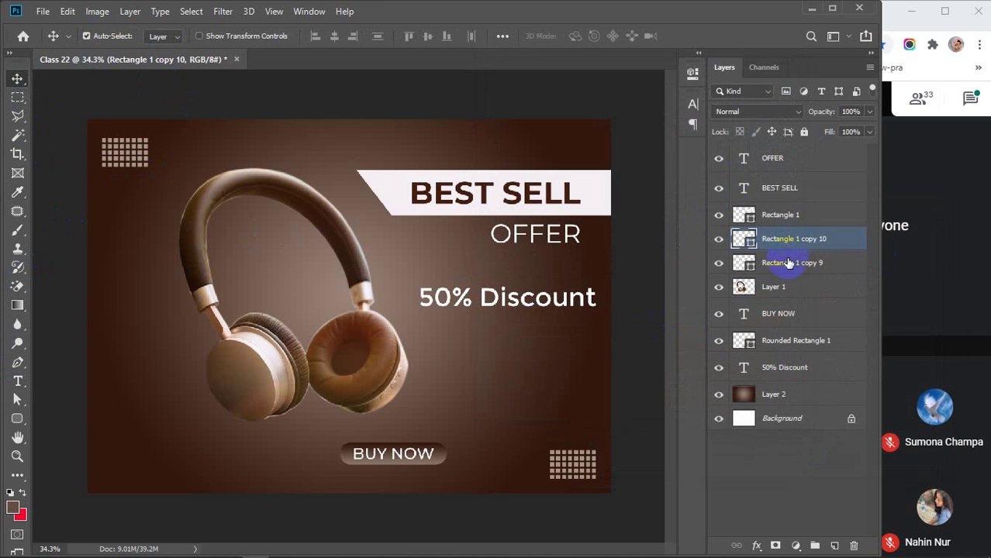
click(744, 241)
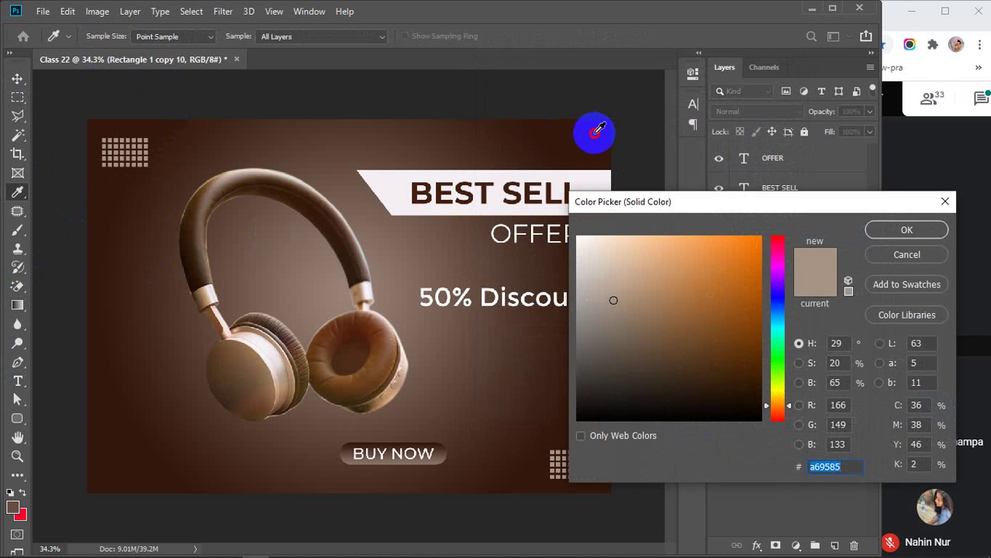
click(592, 135)
drag(581, 133, 442, 137)
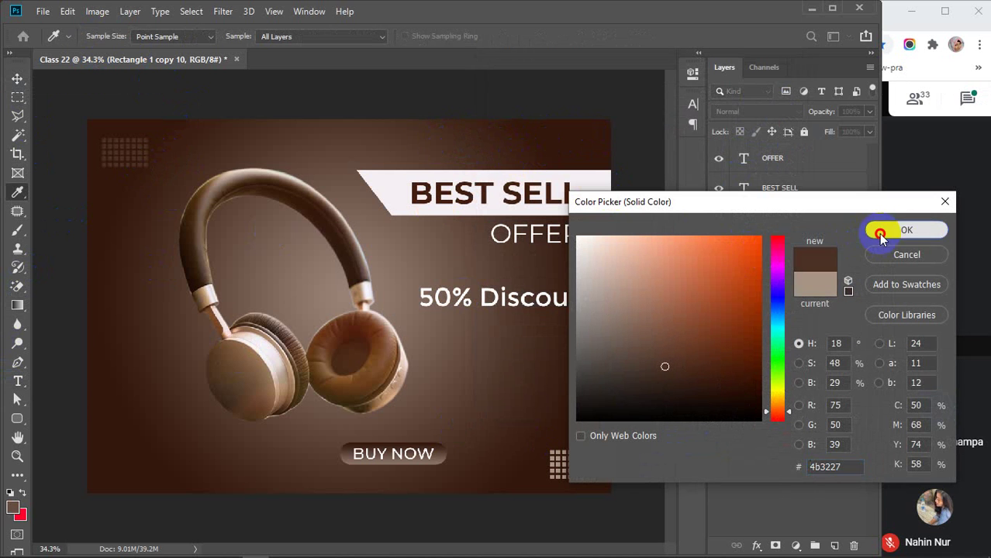
click(903, 230)
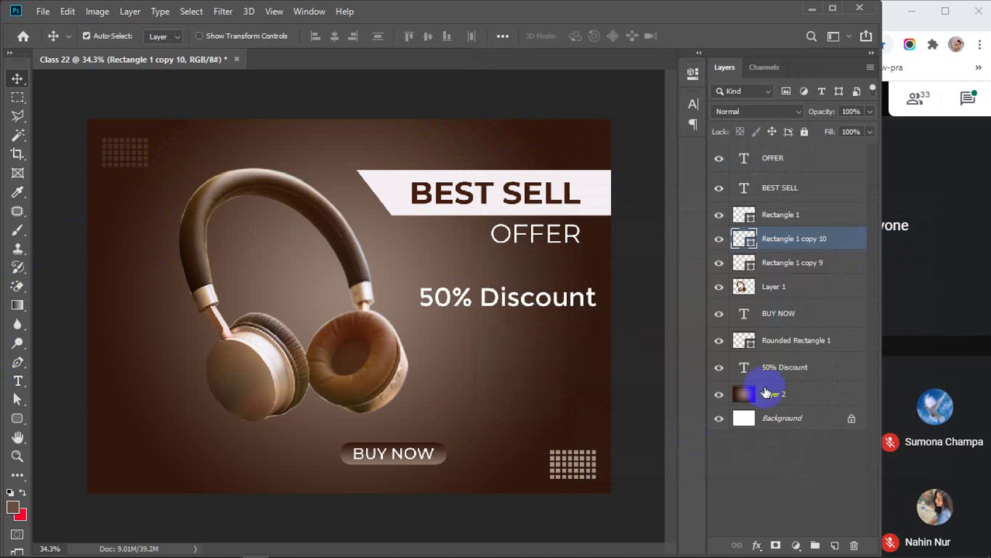
Delete the light lower-right grid and place a copy of the dark brown upper-left grid in that corner
click(802, 263)
key(Delete)
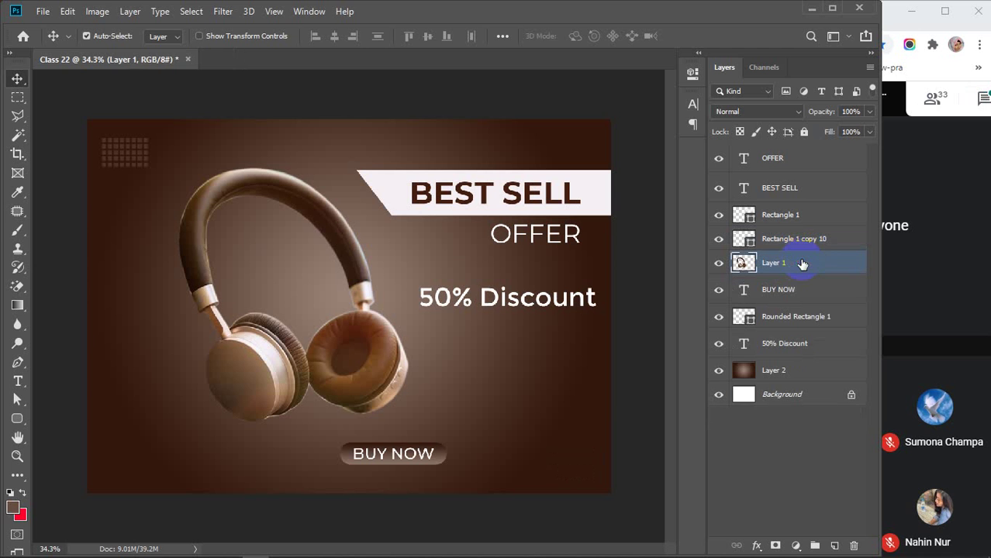
click(134, 157)
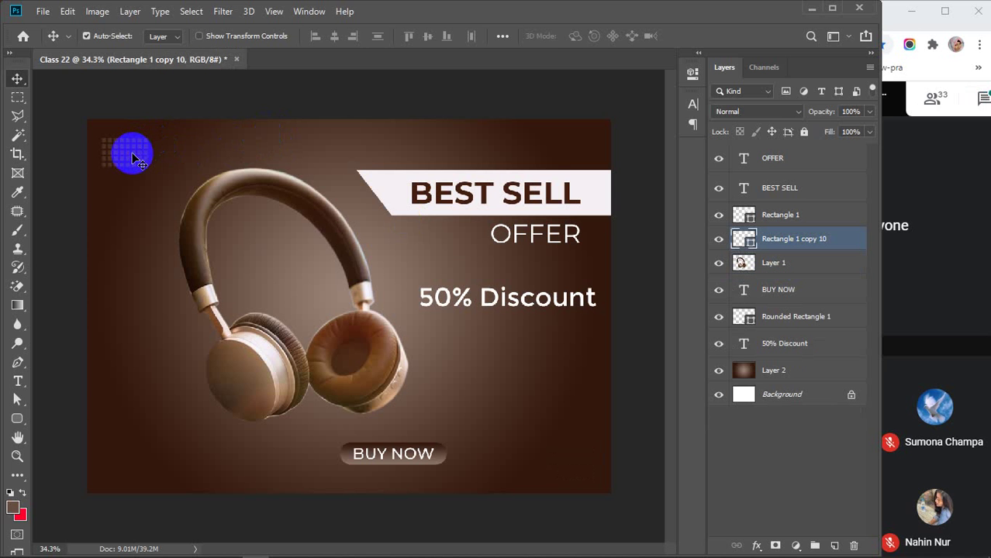
drag(133, 157, 575, 466)
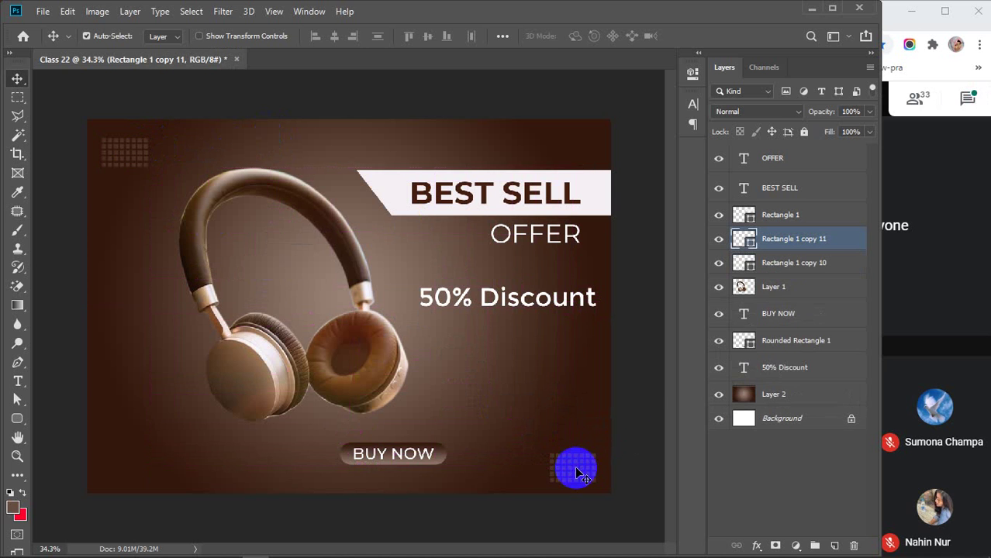
click(658, 375)
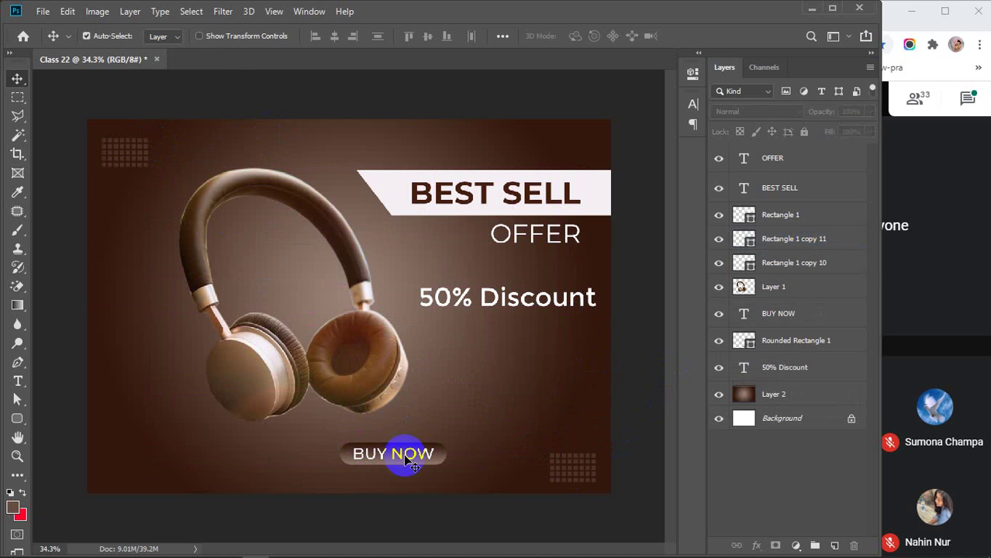
Group the BUY NOW text layer with its rounded rectangle
click(787, 320)
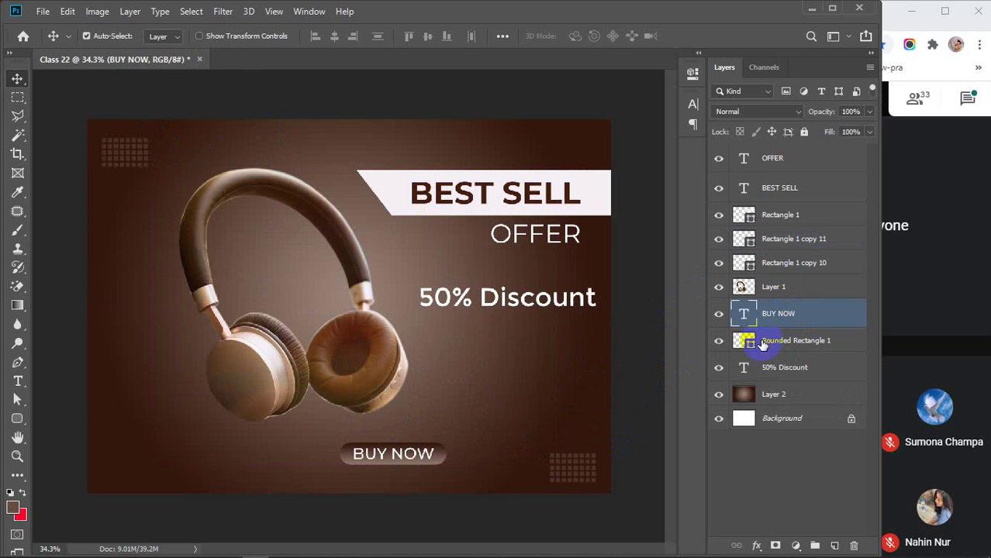
ctrl+click(789, 342)
key(ctrl+g)
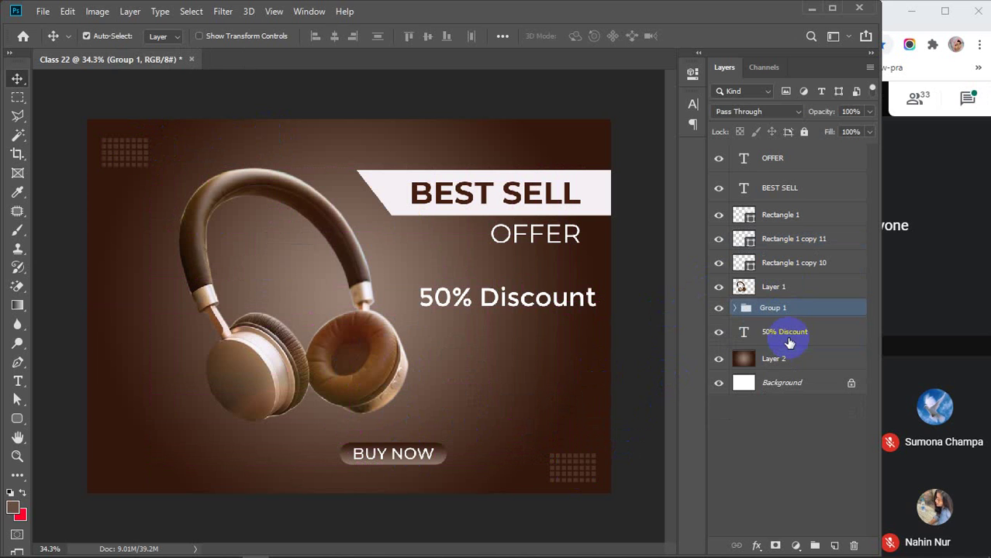
Move the "50% Discount" text up to just below OFFER, aligning its right edge with the OFFER text
click(789, 336)
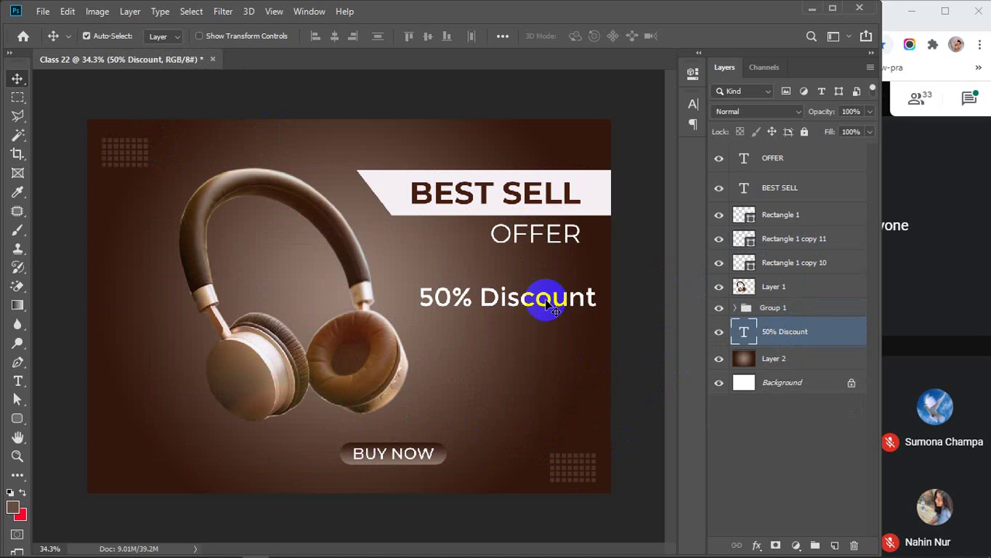
drag(548, 304, 540, 270)
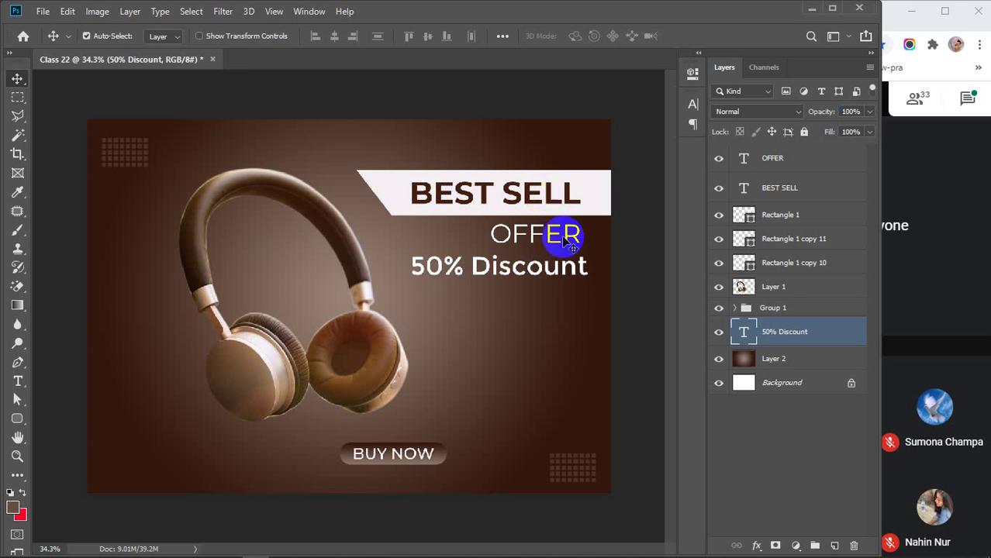
drag(564, 271, 556, 270)
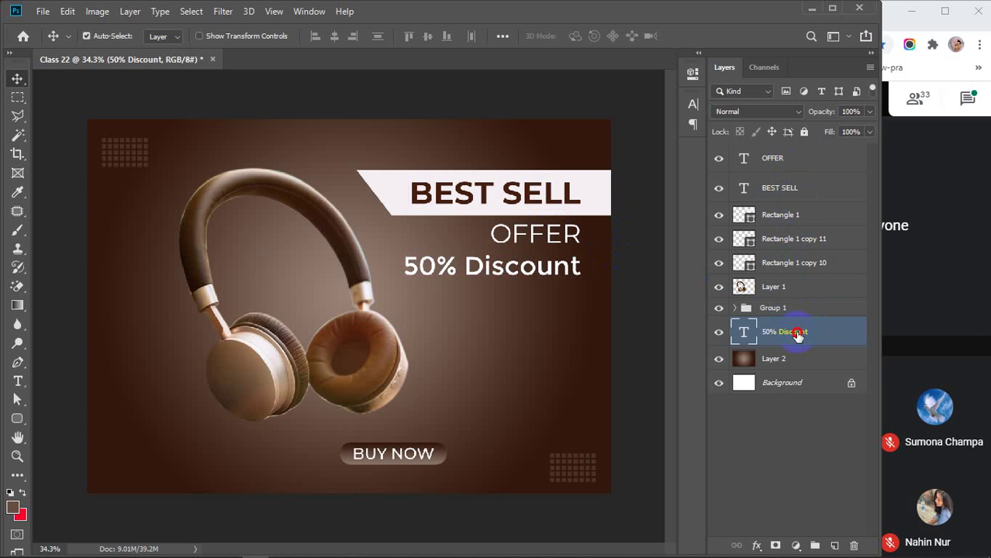
Reorder the 50% Discount layer to just below BEST SELL and group the three headline texts with the Rectangle 1 strip
drag(796, 335, 806, 210)
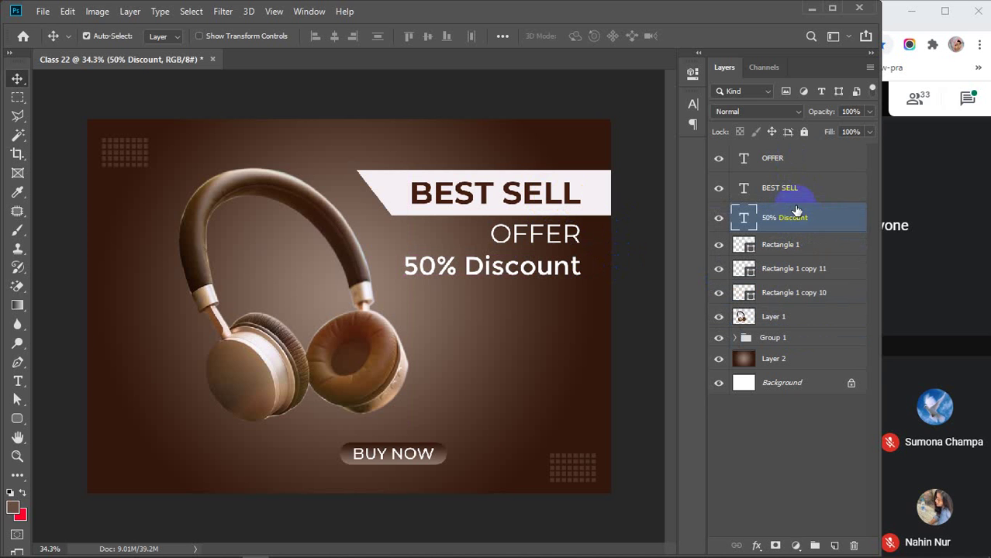
click(790, 246)
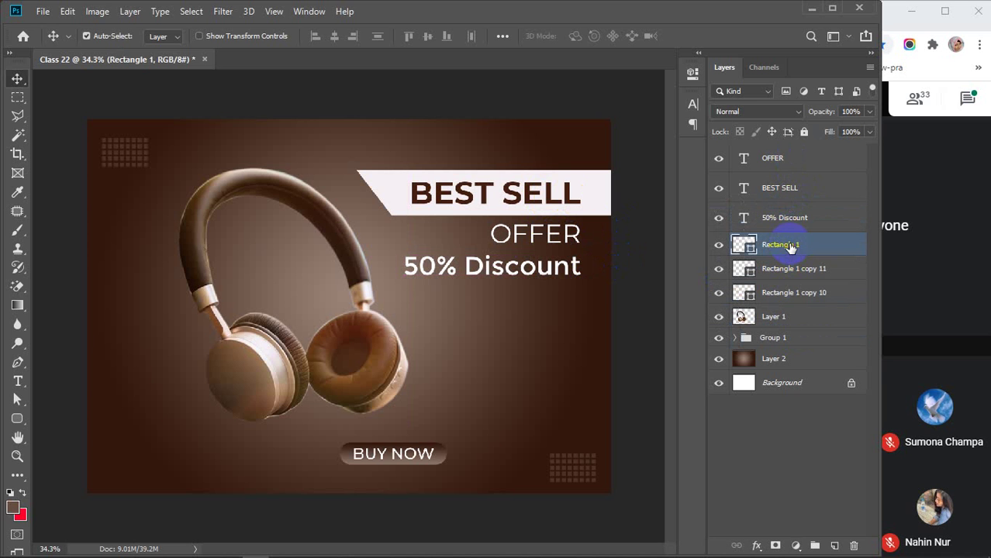
shift+click(785, 159)
key(ctrl+g)
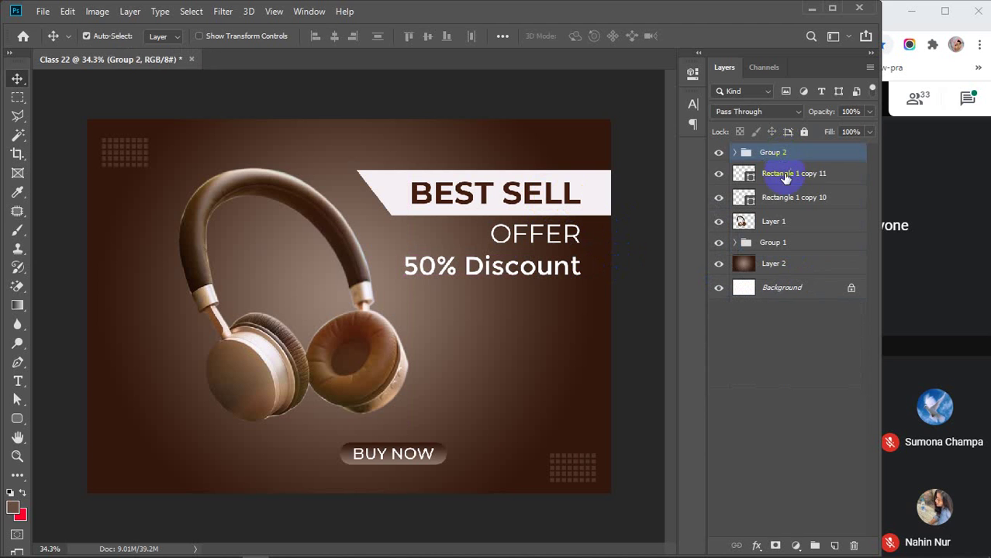
Group the two grid layers, Rectangle 1 copy 11 and Rectangle 1 copy 10
click(788, 181)
shift+click(792, 200)
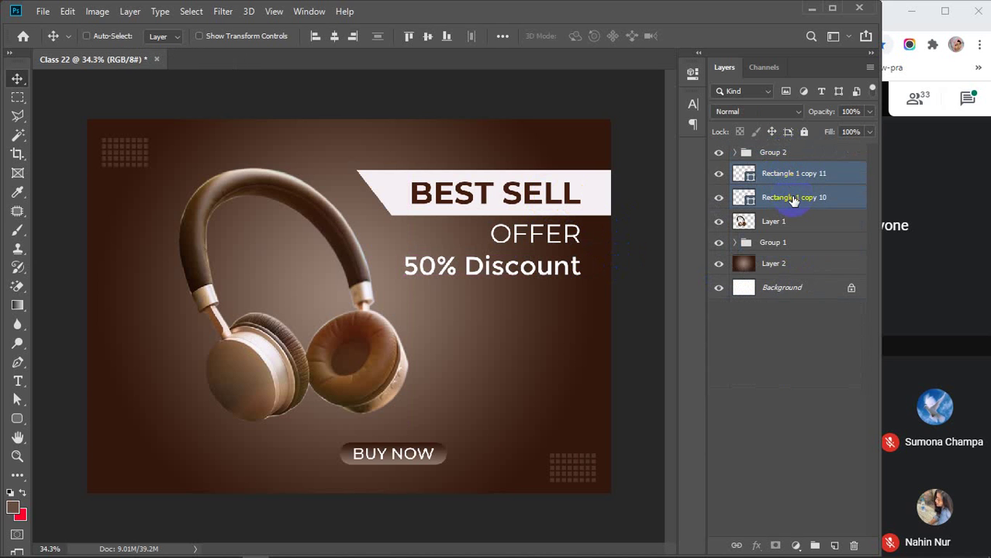
key(ctrl+g)
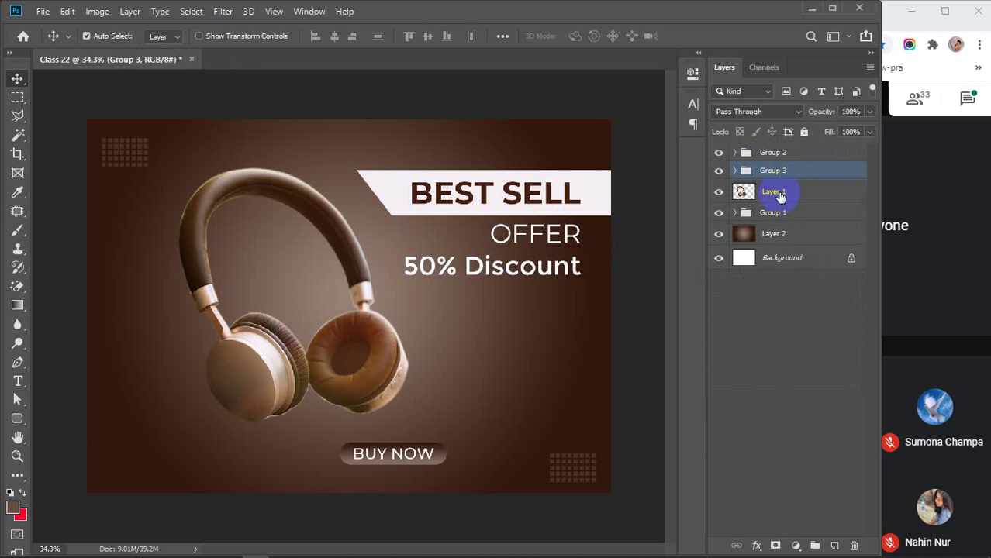
Group all banner layers and groups from Layer 2 upward into one group, leaving out the Background layer
click(779, 197)
click(785, 235)
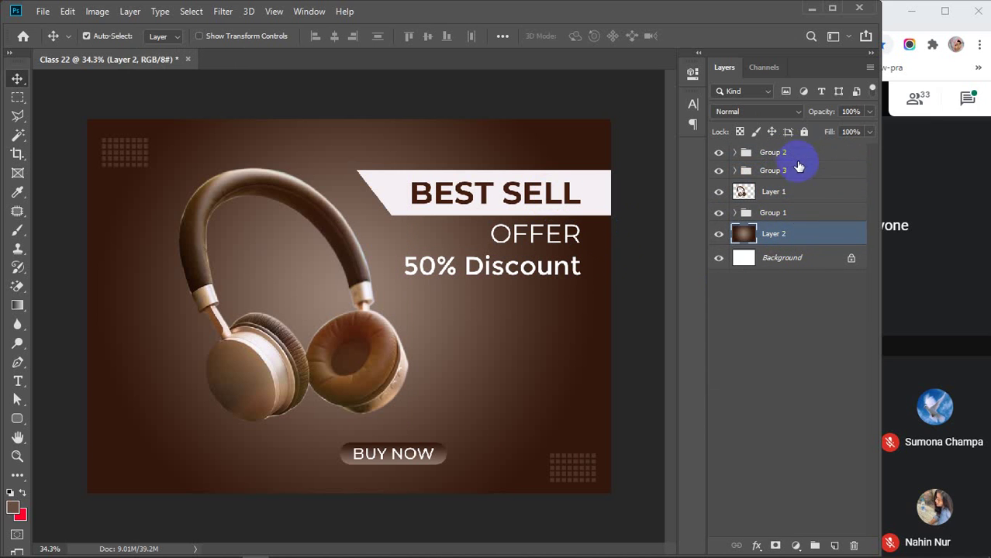
shift+click(787, 153)
key(ctrl+g)
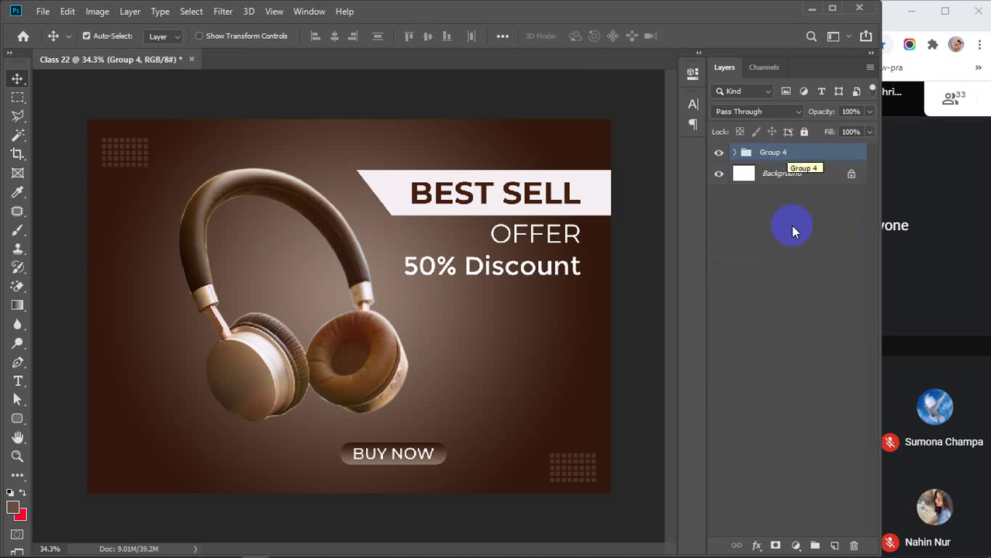
click(775, 287)
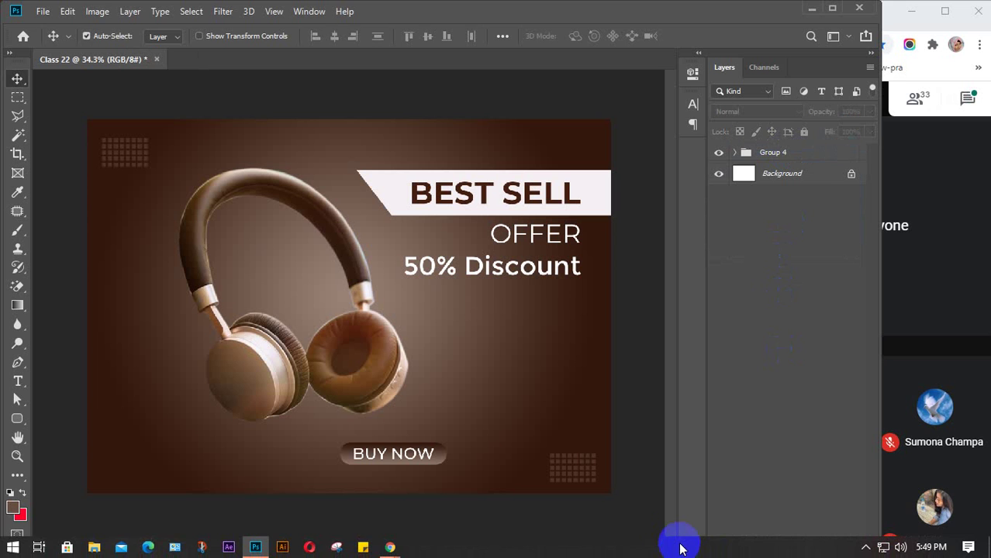
click(810, 10)
click(943, 12)
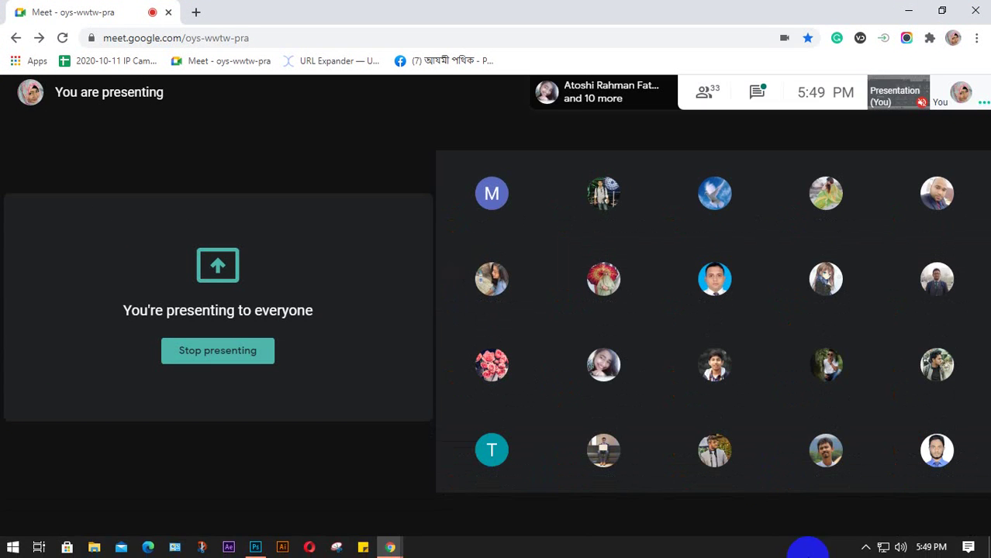
click(866, 546)
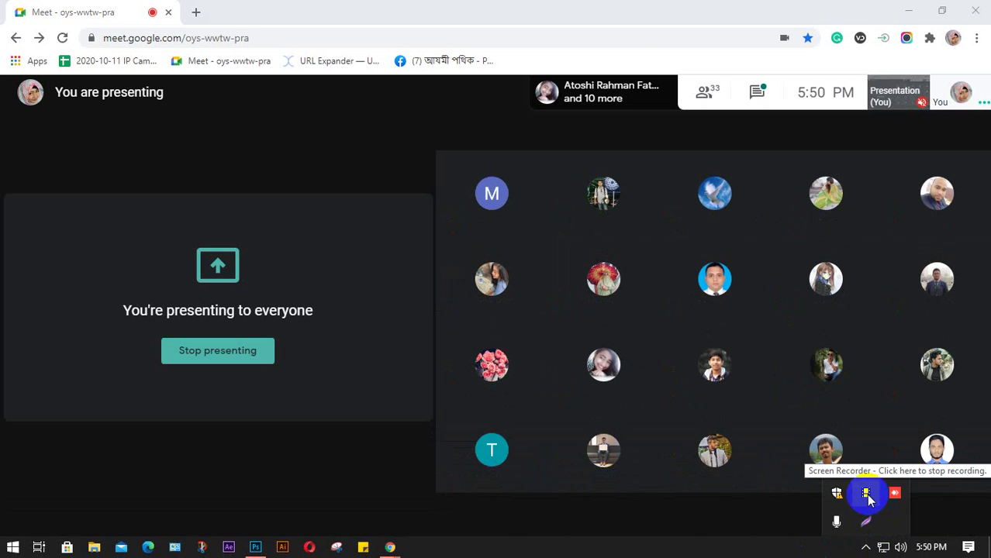
click(255, 545)
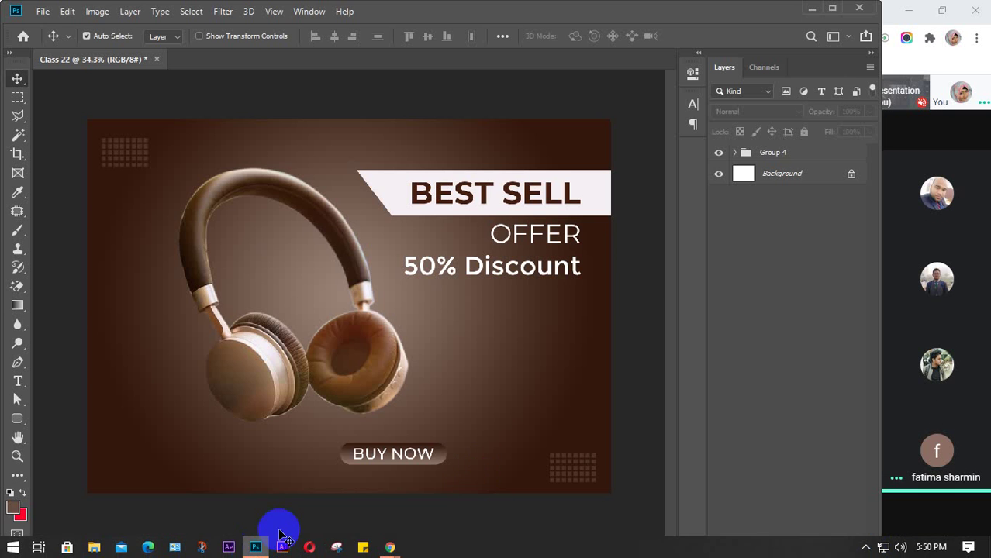
Hide Group 4 and enter BANGLADESH on three lines as horizontal text on the blank white canvas
click(718, 152)
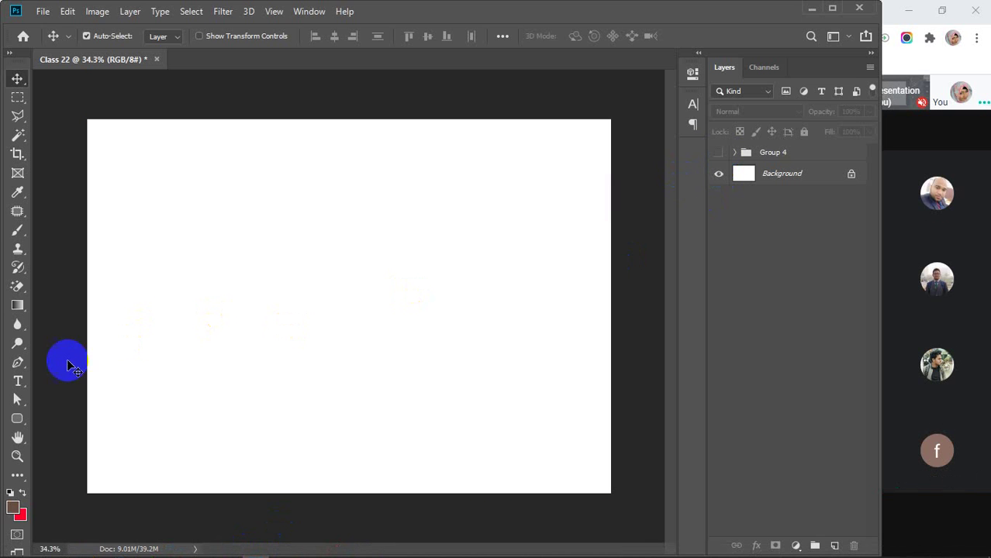
click(18, 381)
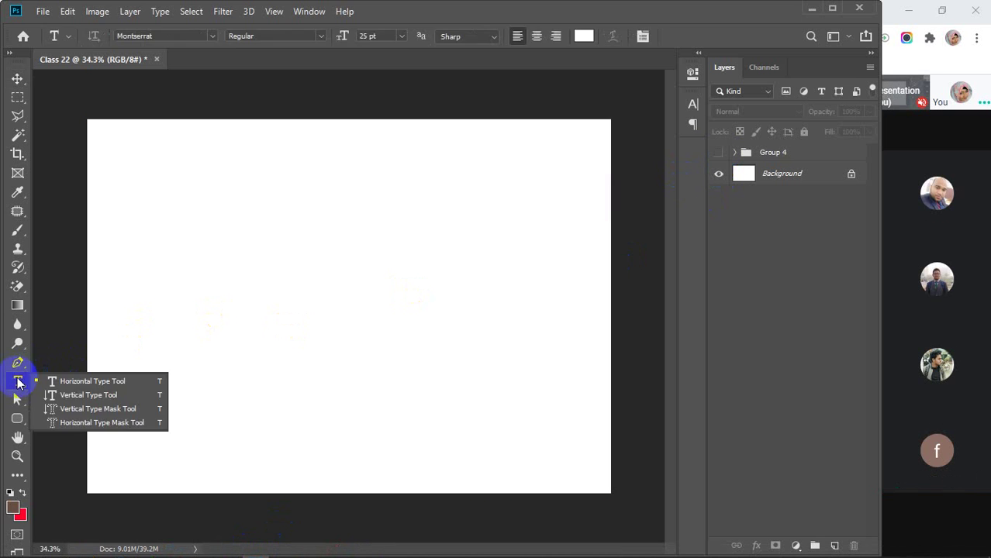
click(229, 266)
key(BackSpace)
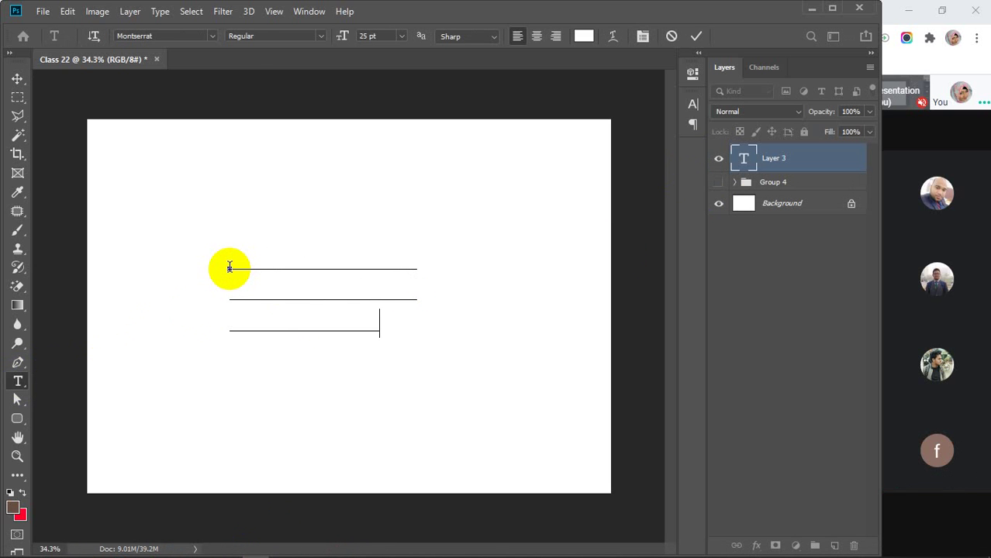
Select all the text in the new type layer and set its color to bright red
click(743, 159)
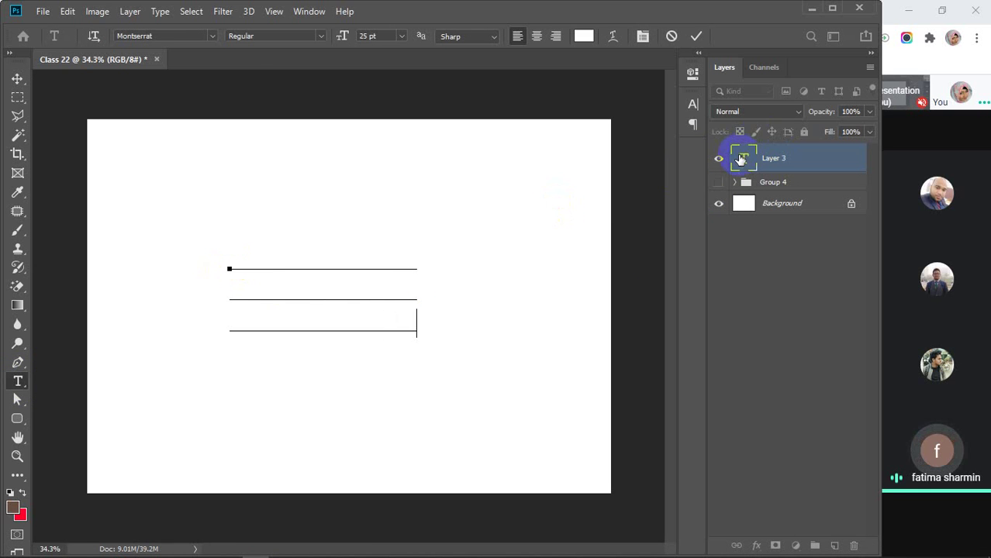
double_click(744, 159)
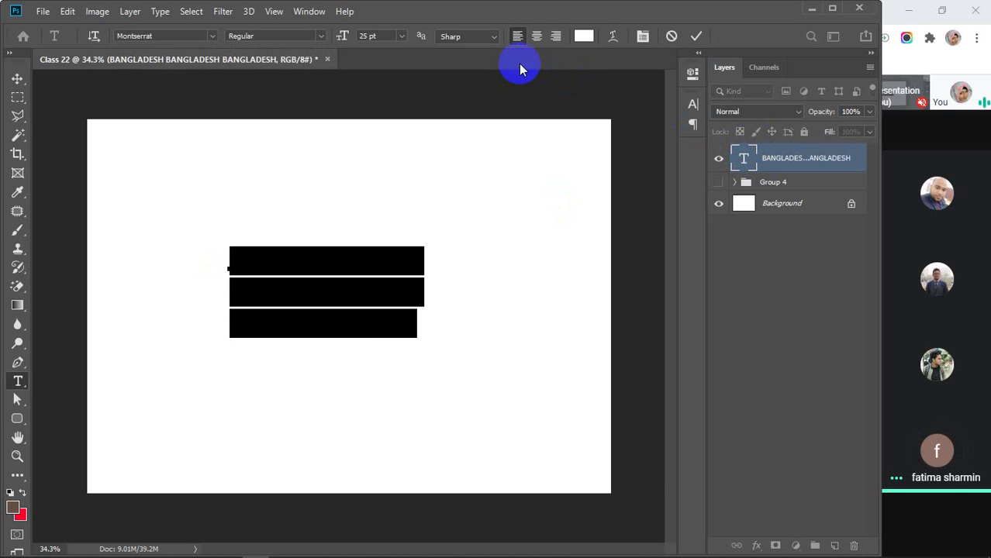
click(584, 35)
drag(703, 283, 759, 237)
click(884, 229)
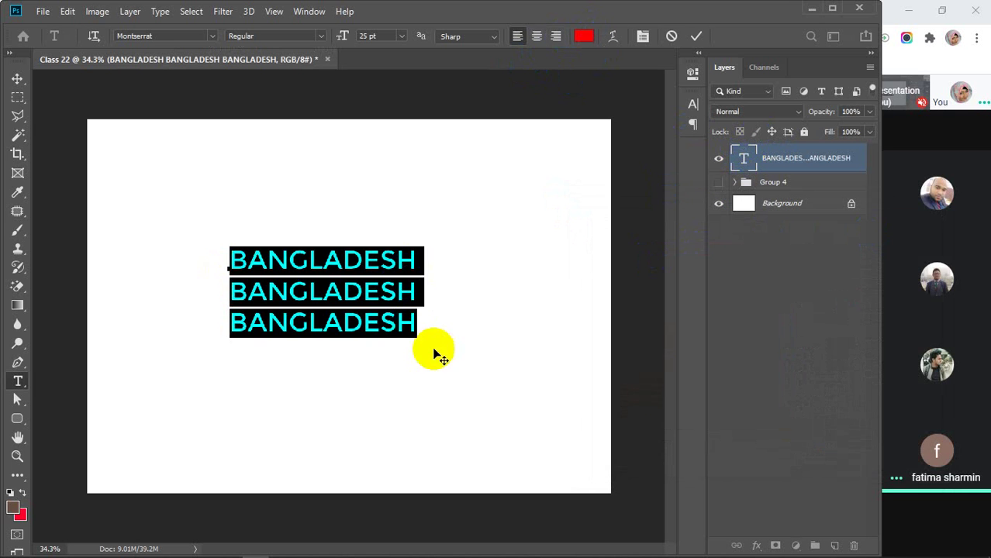
Copy the third BANGLADESH line, paste it as two more lines beneath, and commit the text
drag(409, 323, 233, 325)
key(ctrl+c)
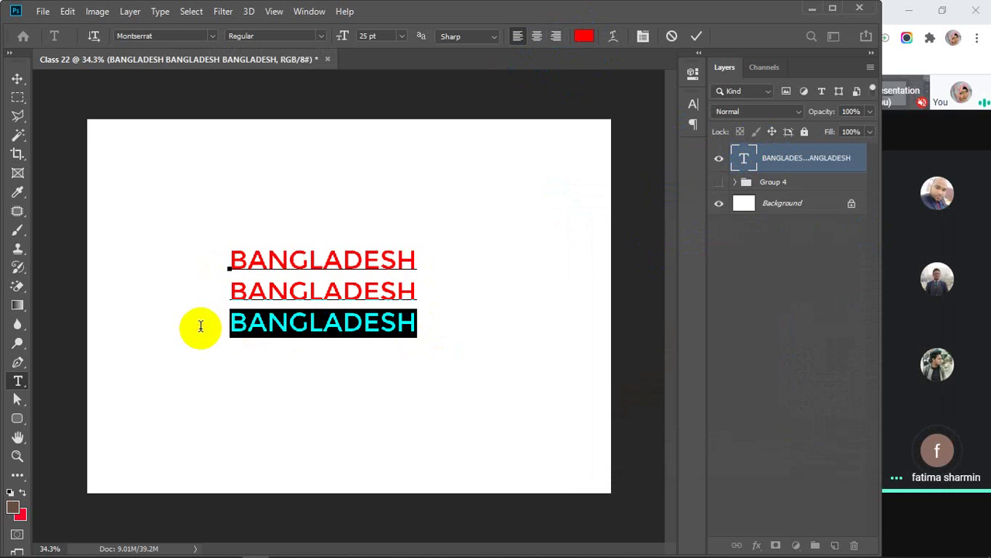
click(417, 322)
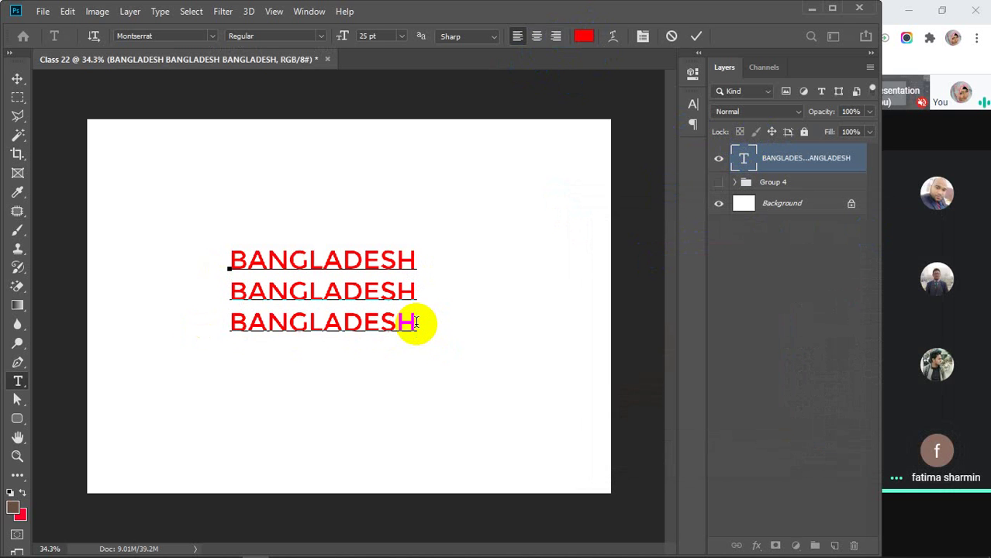
key(ctrl+v)
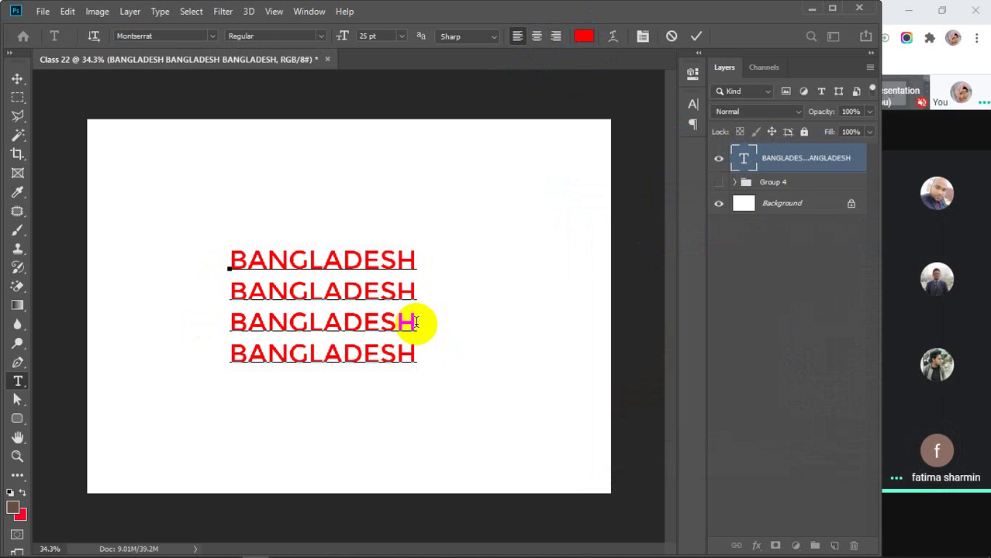
key(Return)
key(ctrl+v)
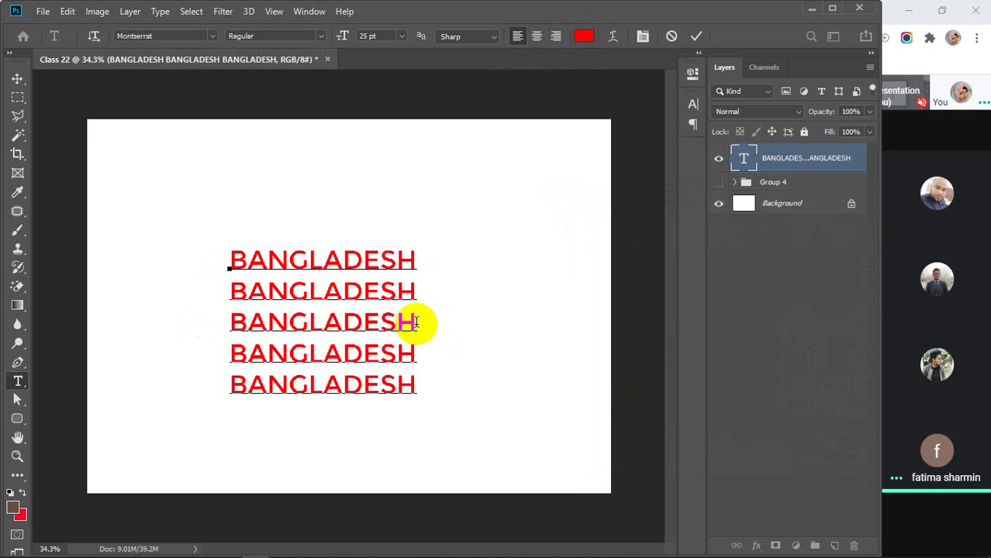
click(696, 35)
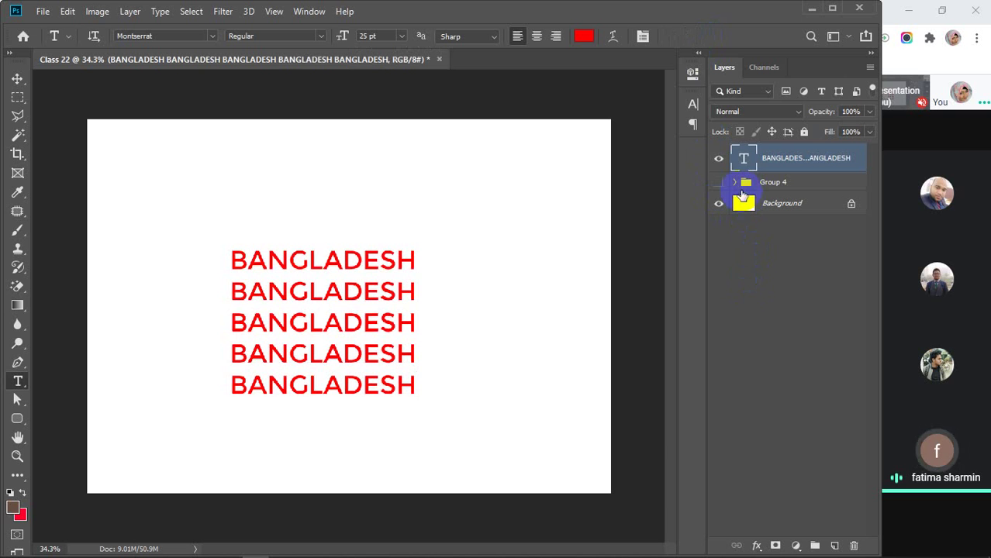
Hide the BANGLADESH text layer and minimize Photoshop to return to the Google Meet call
click(718, 158)
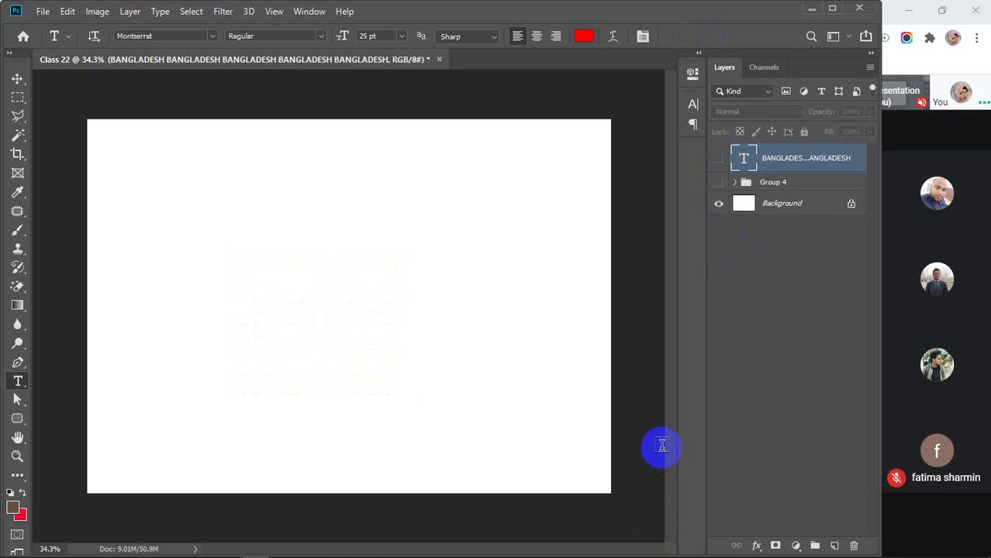
click(811, 9)
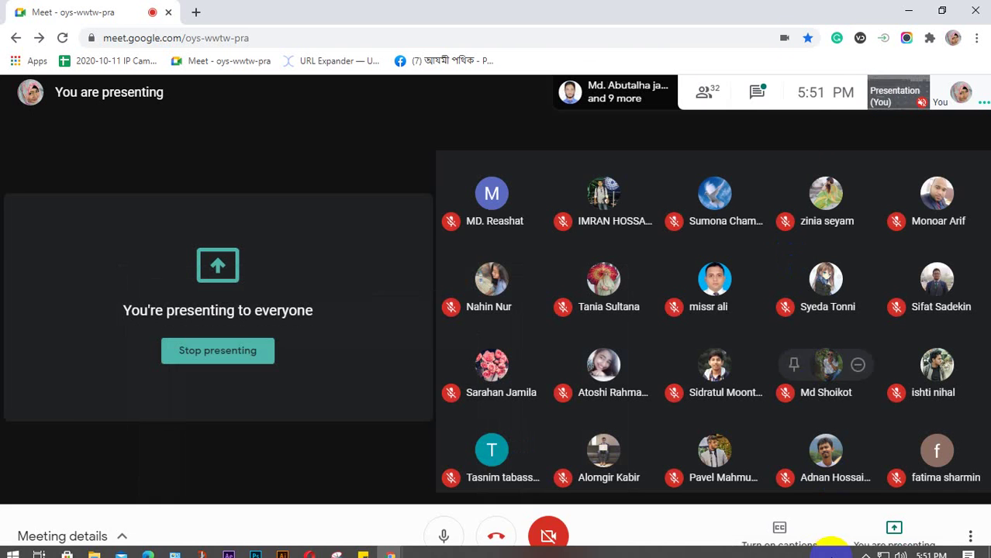